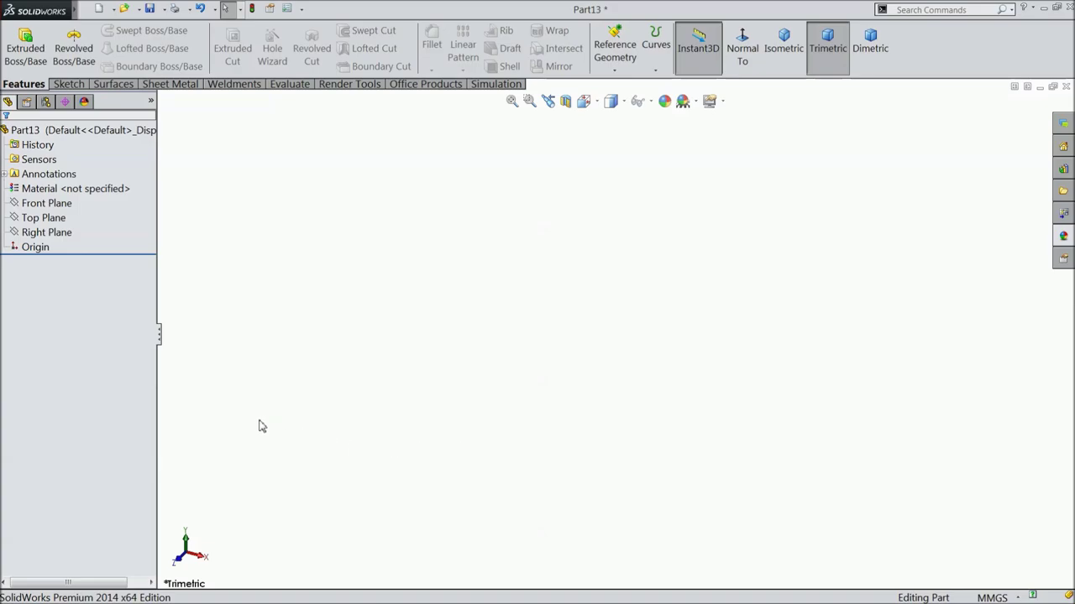
Change the part's unit system to IPS (inch, pound, second).
left_click(46, 232)
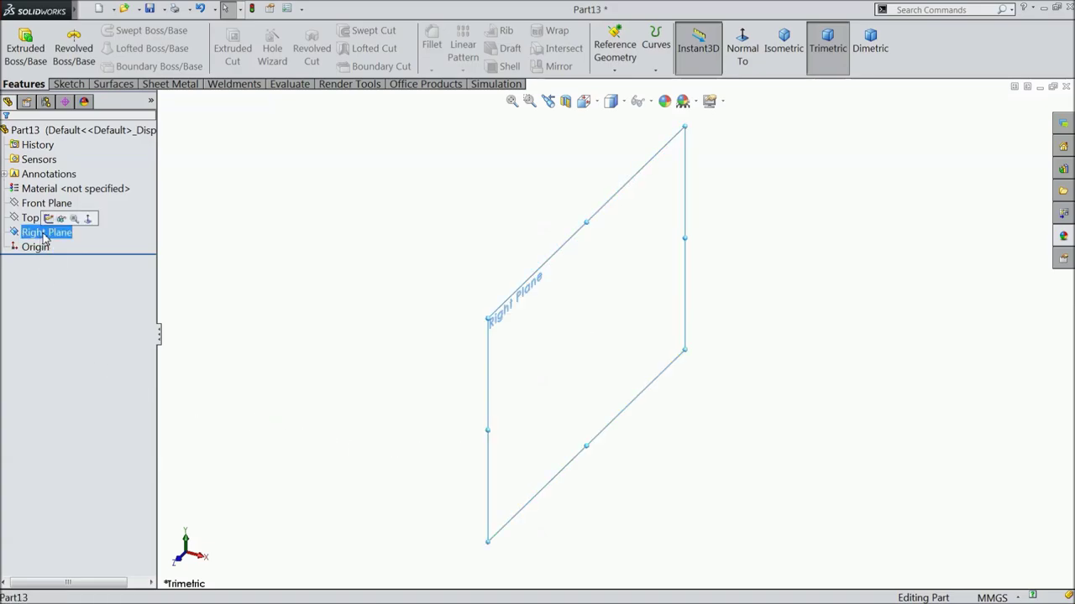
left_click(990, 596)
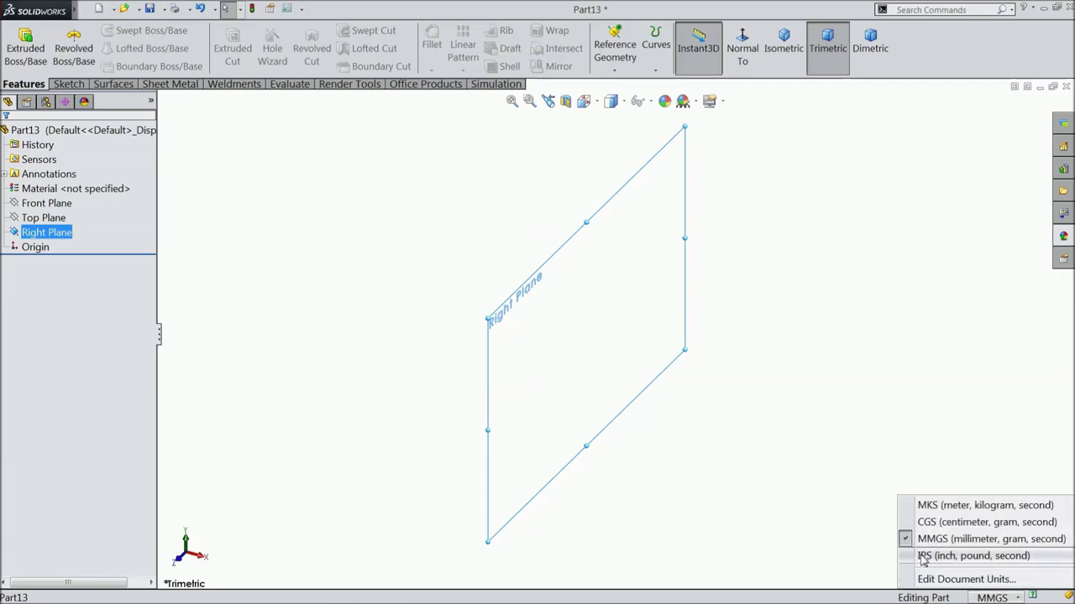
left_click(938, 557)
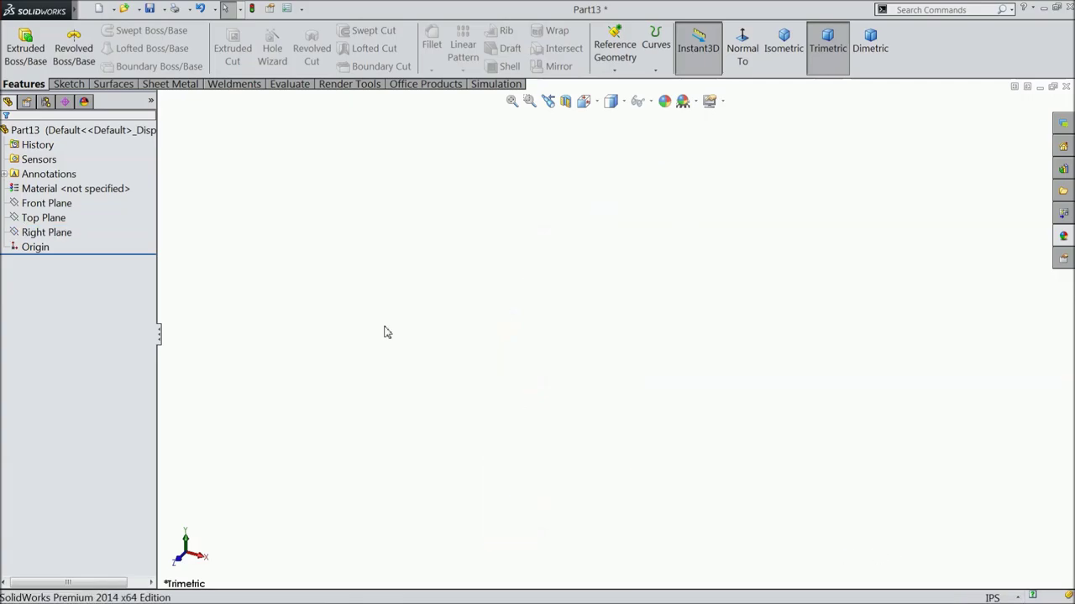
Start a sketch on the Right Plane and draw a vertical centerline and a horizontal one about 6.5 in long from the origin.
left_click(47, 235)
left_click(47, 236)
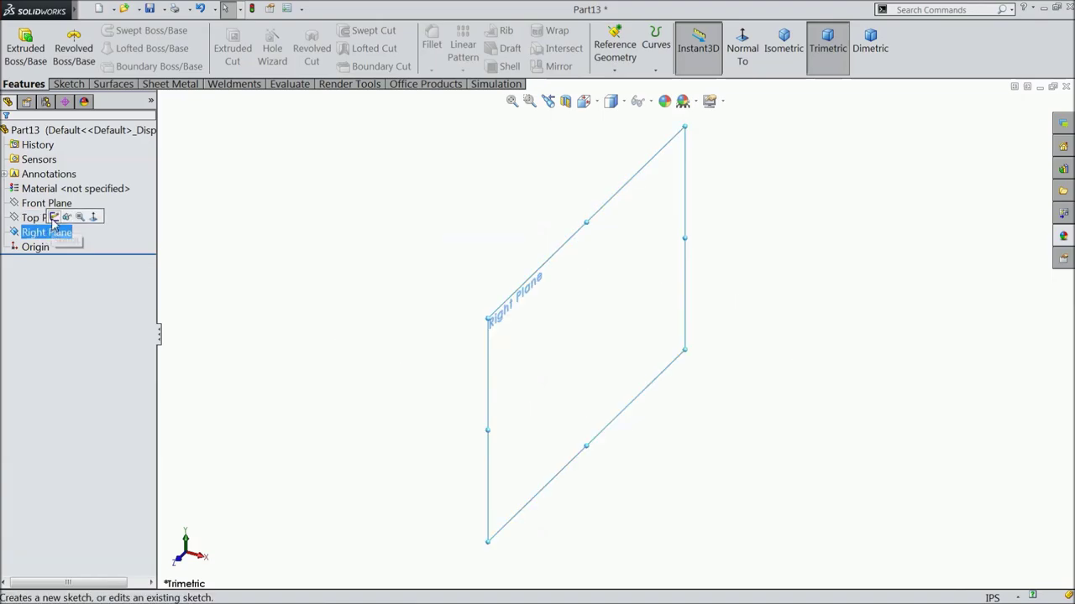
left_click(53, 217)
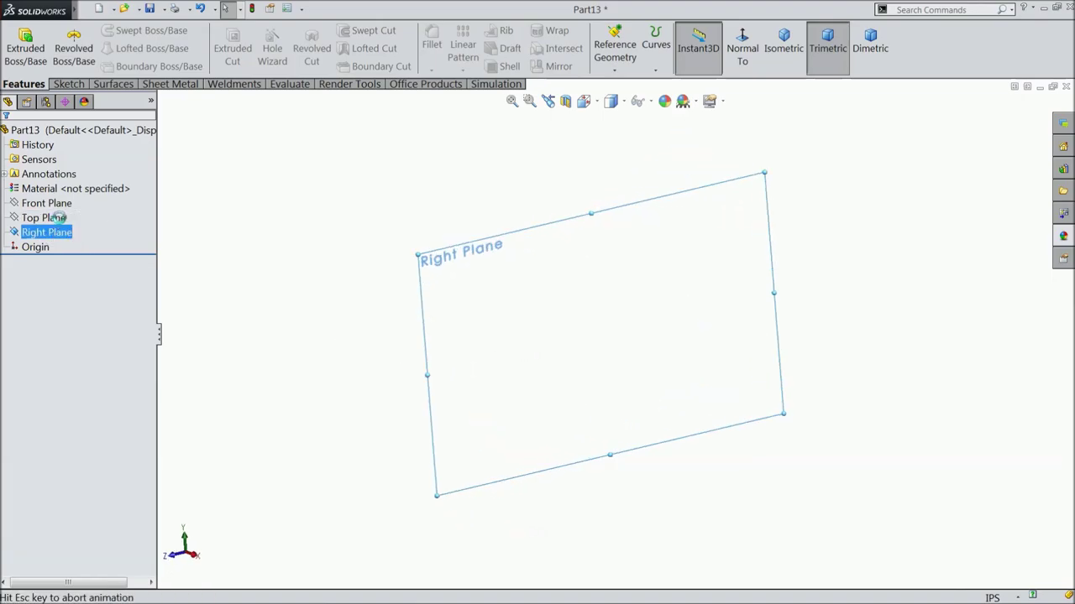
left_click(69, 84)
left_click(107, 30)
left_click(111, 65)
left_click(616, 327)
left_click(615, 178)
left_click(616, 334)
left_click(983, 336)
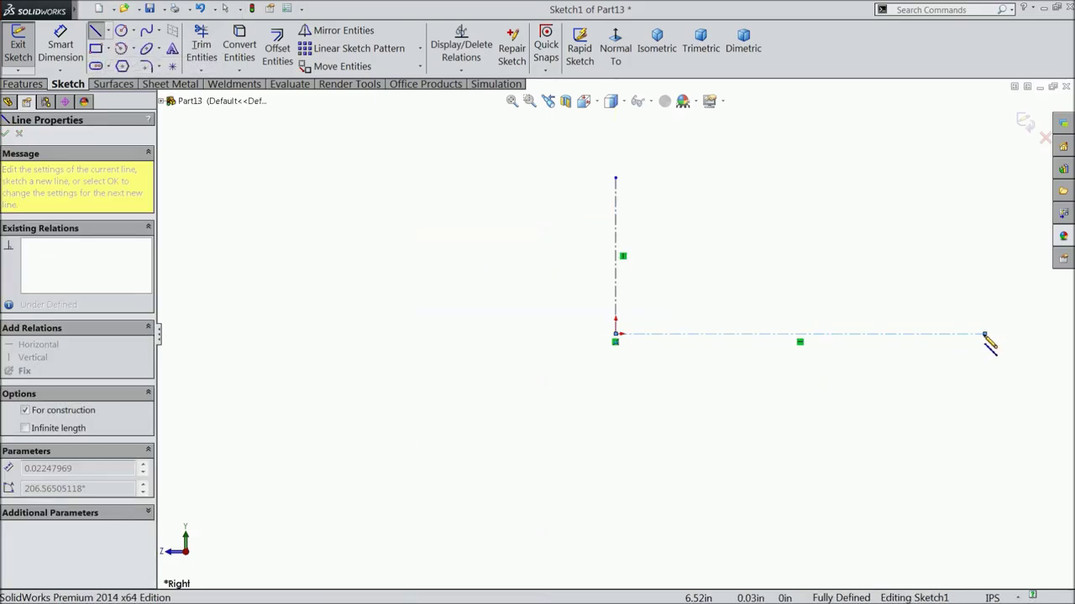
right_click(940, 256)
left_click(945, 111)
Draw the profile upward from the horizontal centerline's free end, about 2.33 in inward, and over two small rises of about 0.11 and 0.22 in.
left_click(95, 30)
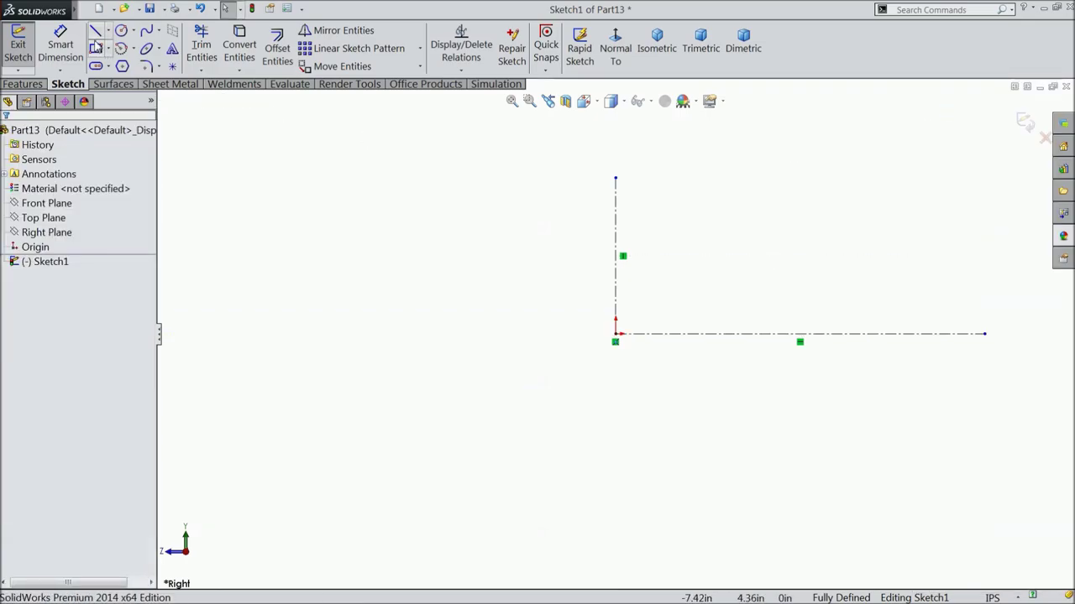
scroll(630, 294, "up", 1)
scroll(839, 315, "down", 3)
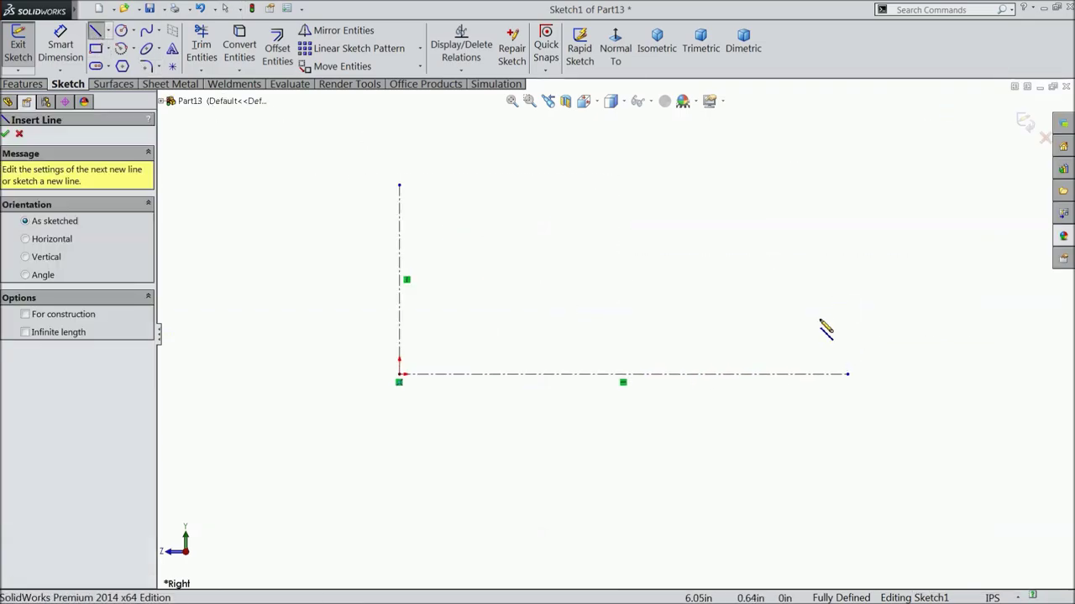
left_click(847, 375)
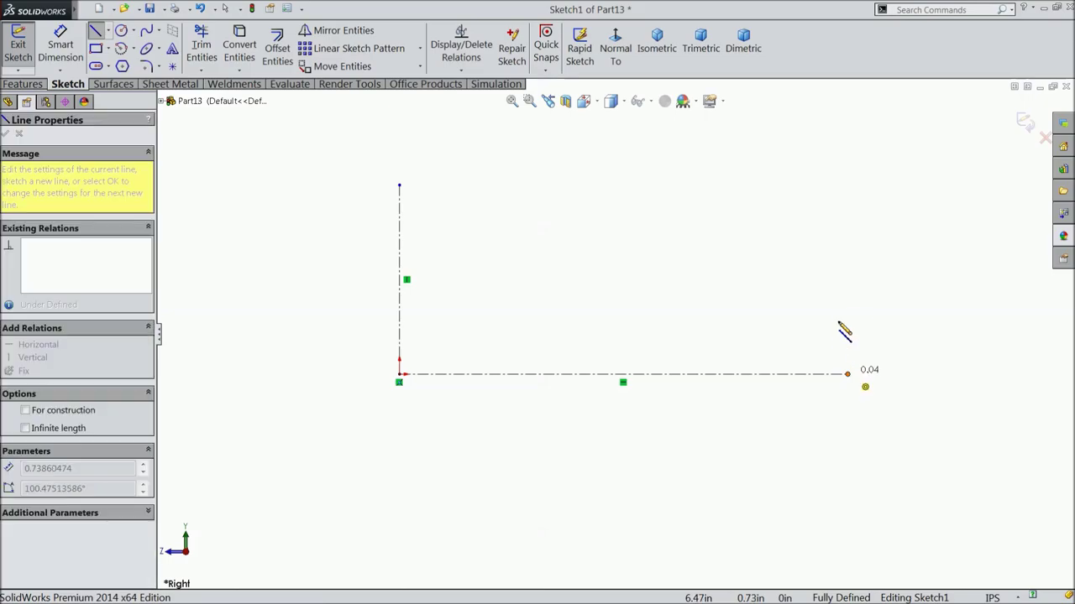
left_click(844, 243)
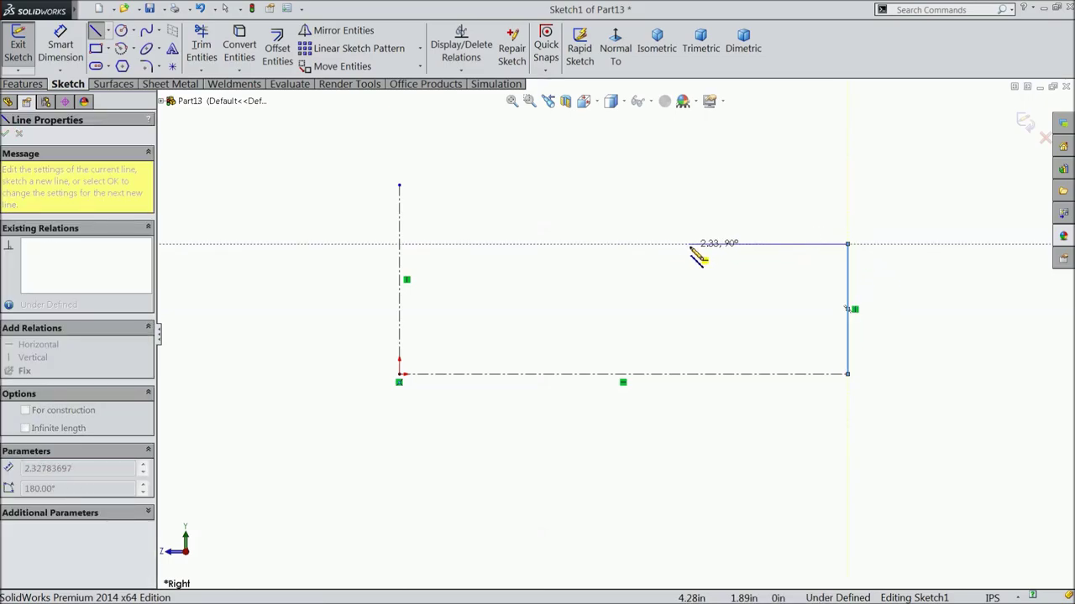
left_click(691, 244)
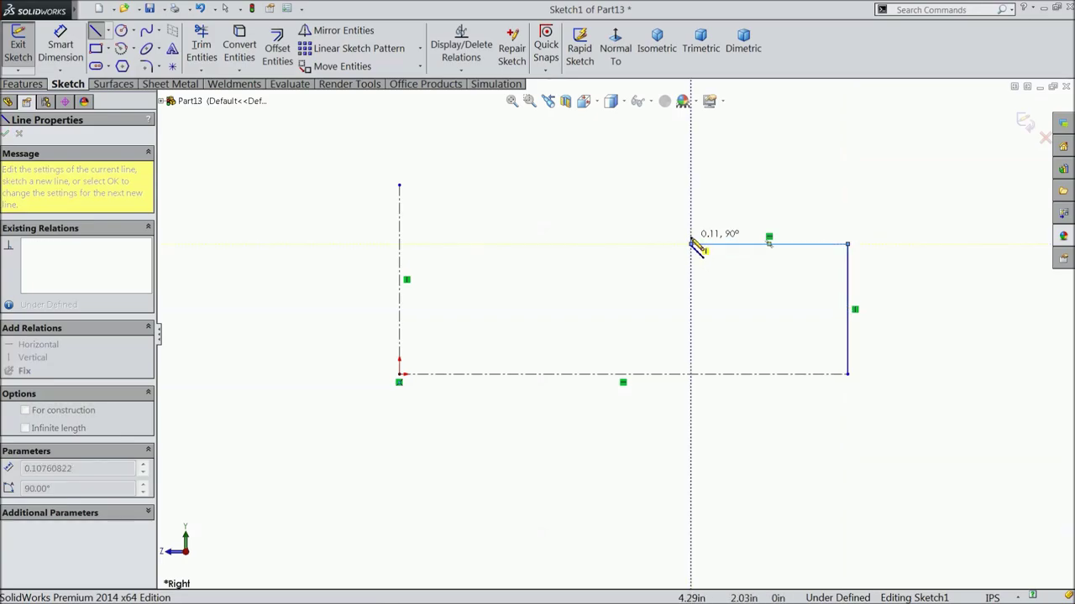
left_click(690, 241)
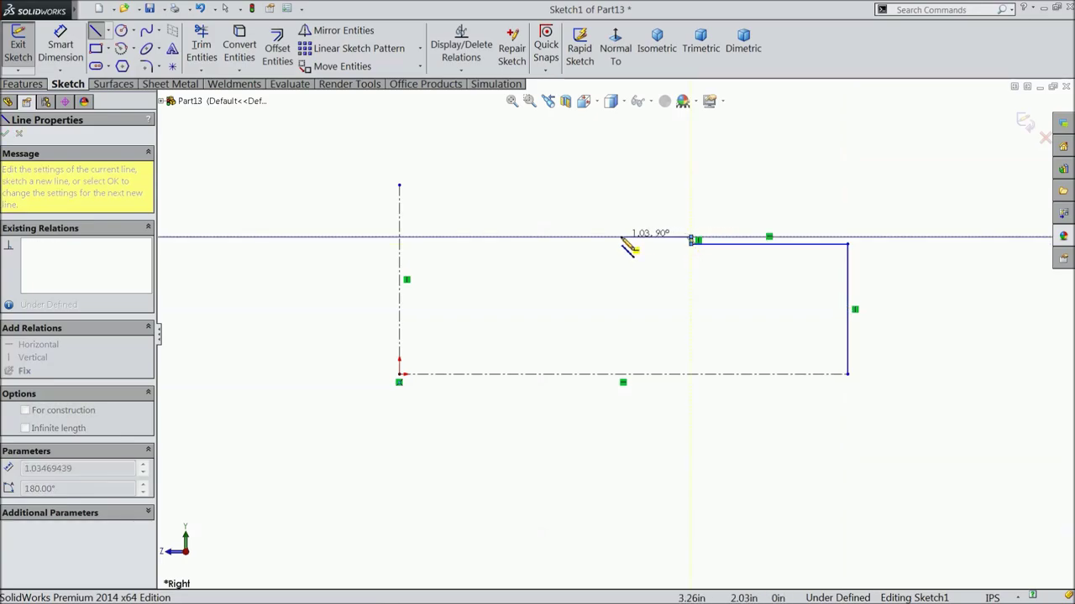
left_click(629, 238)
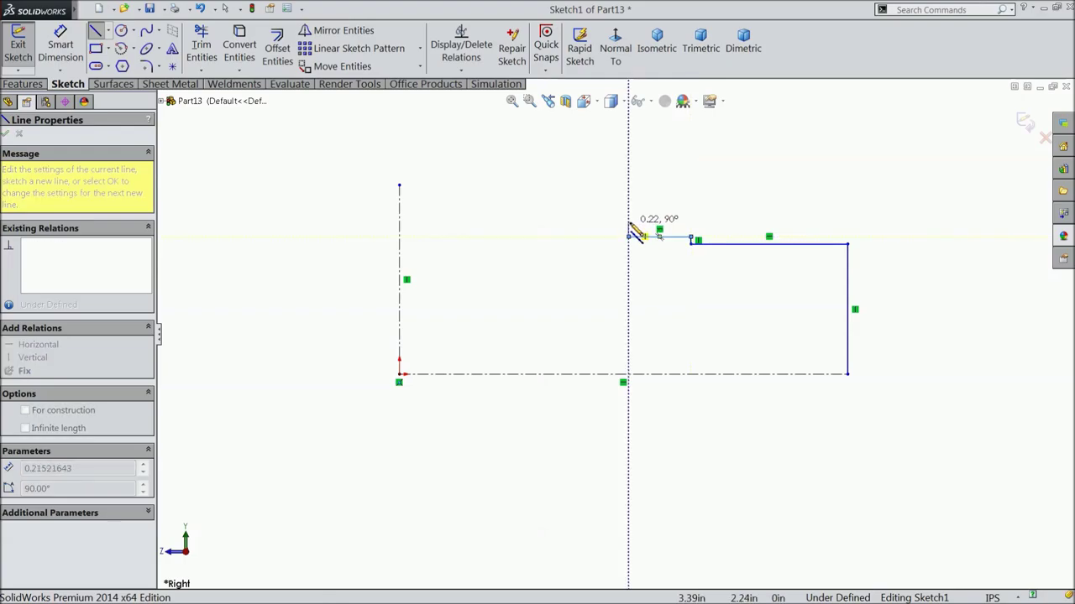
left_click(629, 222)
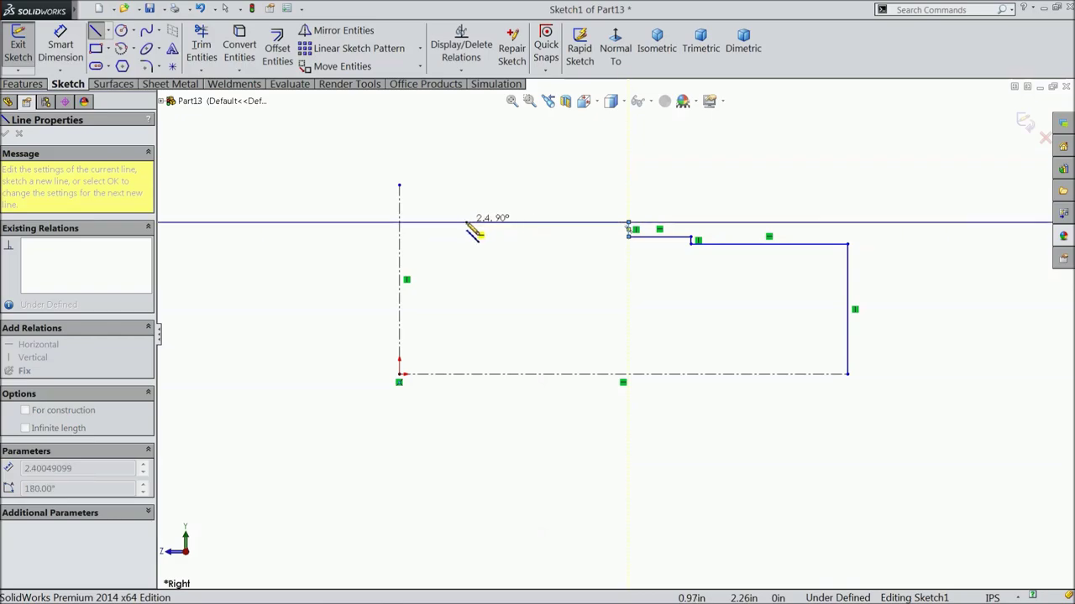
Continue the outline past the vertical centerline with two more upward steps, and close it along a baseline through the origin.
left_click(308, 222)
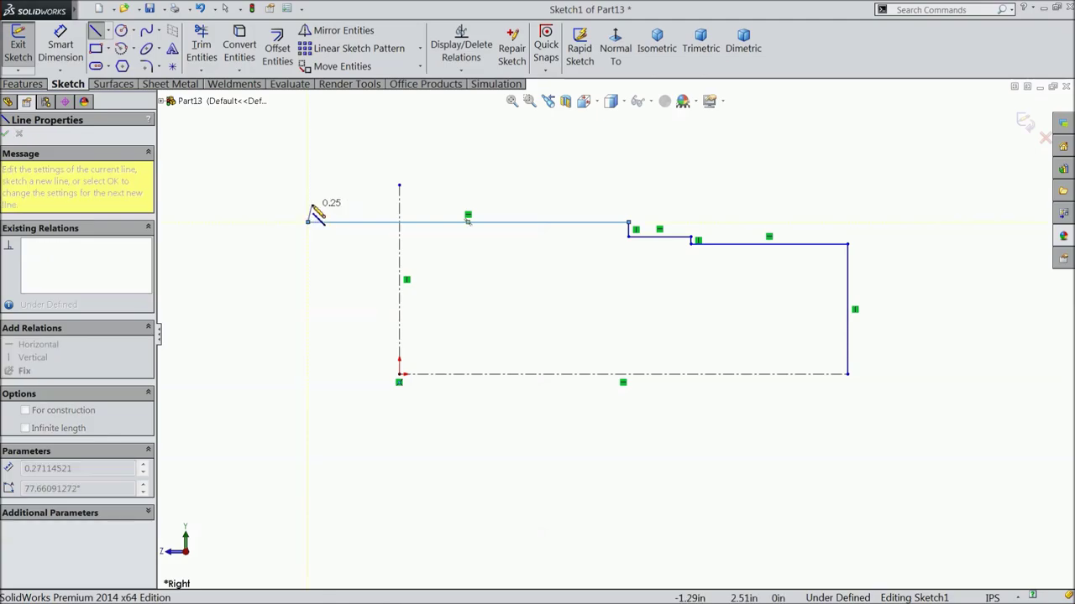
left_click(308, 202)
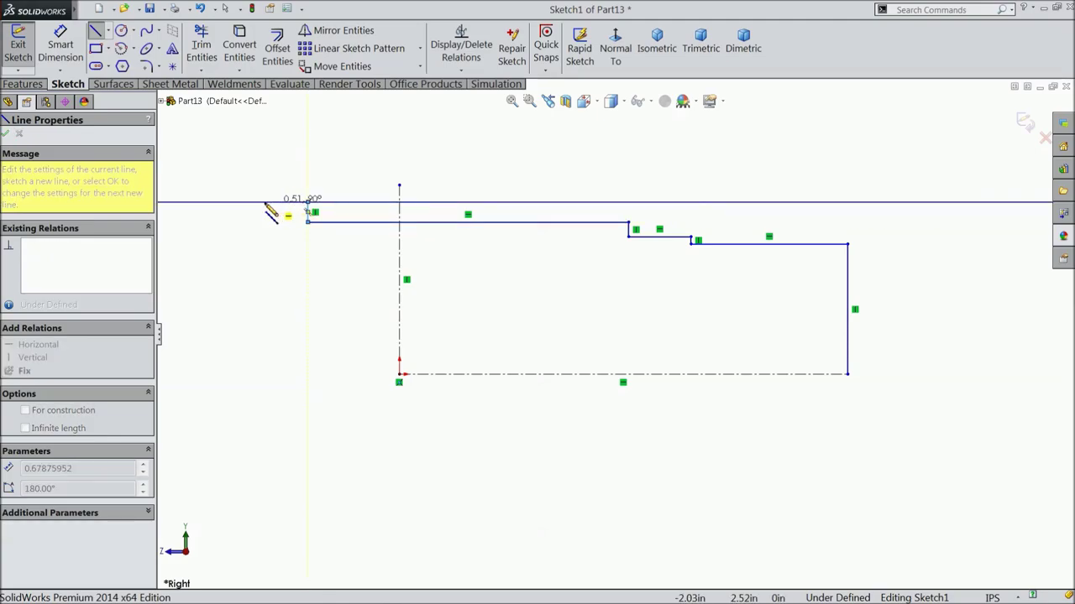
left_click(220, 203)
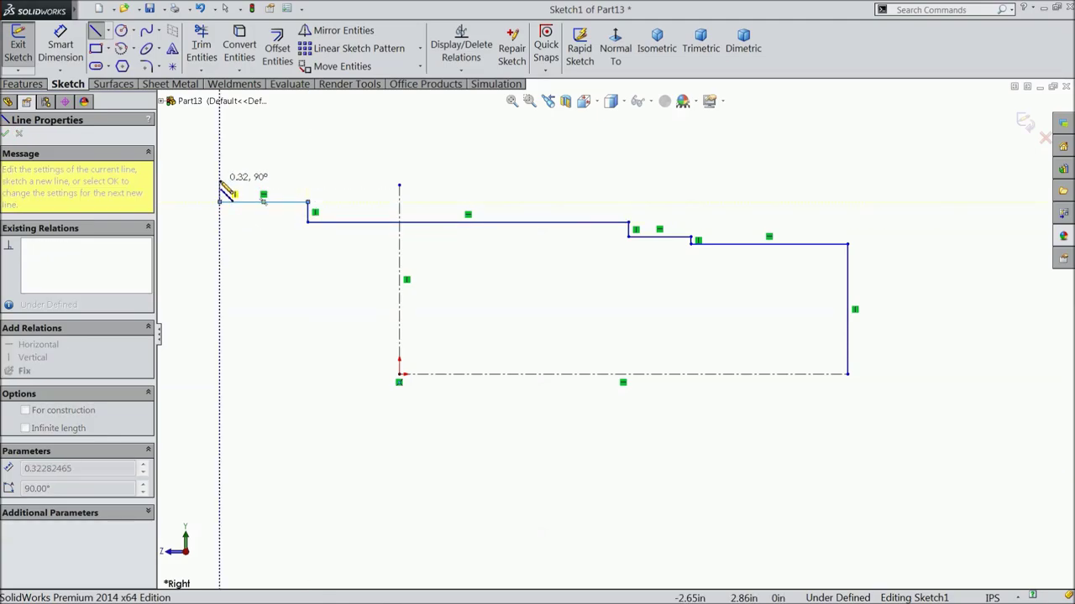
left_click(220, 182)
left_click(174, 179)
left_click(175, 373)
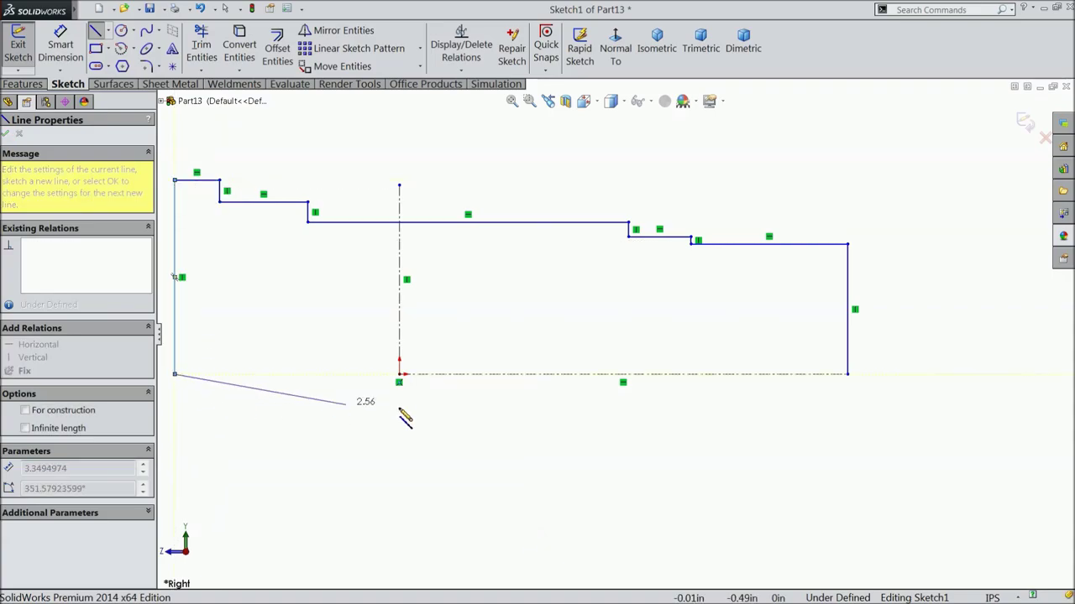
left_click(848, 374)
right_click(786, 161)
left_click(801, 160)
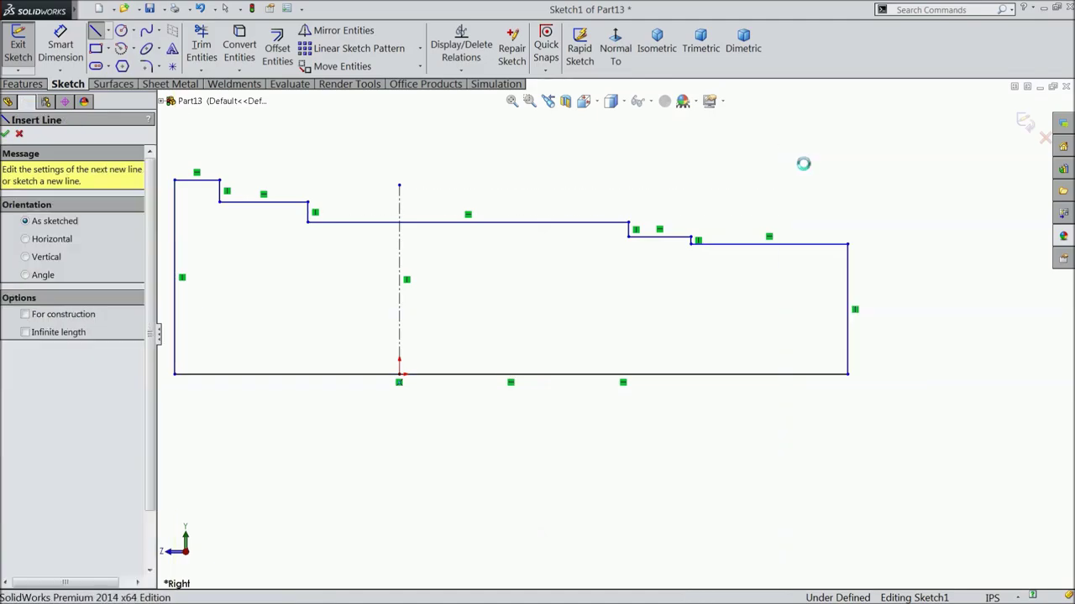
Dimension the profile's baseline to an overall length of 1.75 in.
scroll(645, 259, "up", 2)
scroll(422, 334, "down", 1)
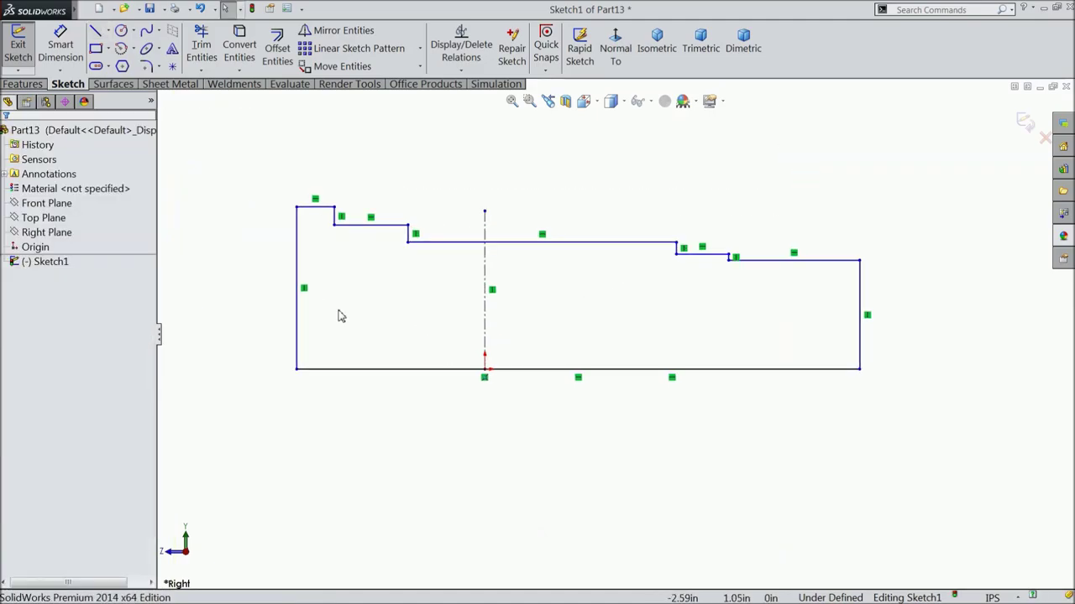
left_click(61, 43)
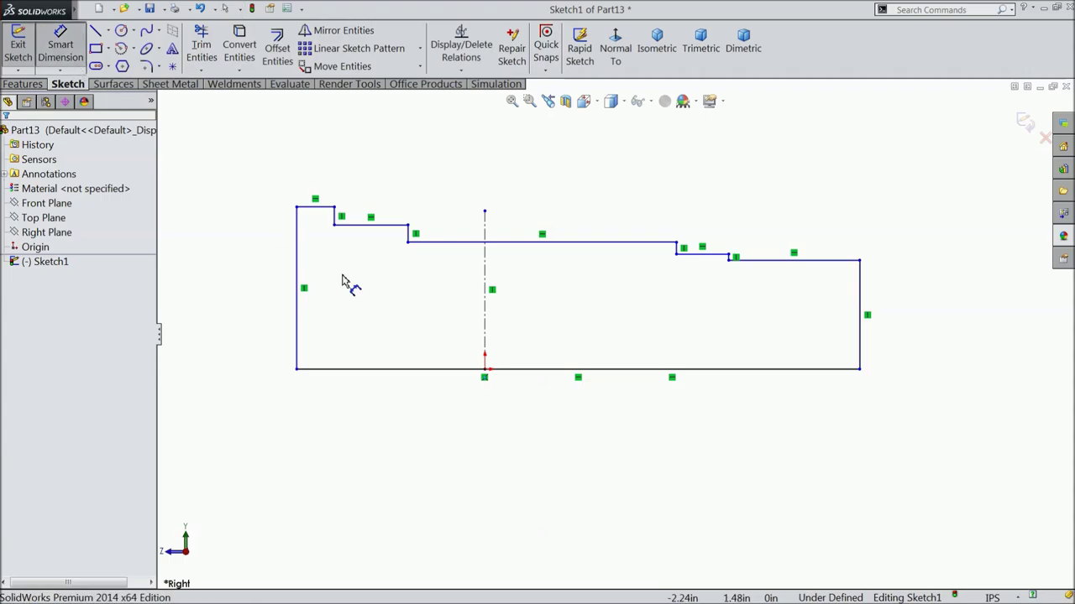
left_click(570, 371)
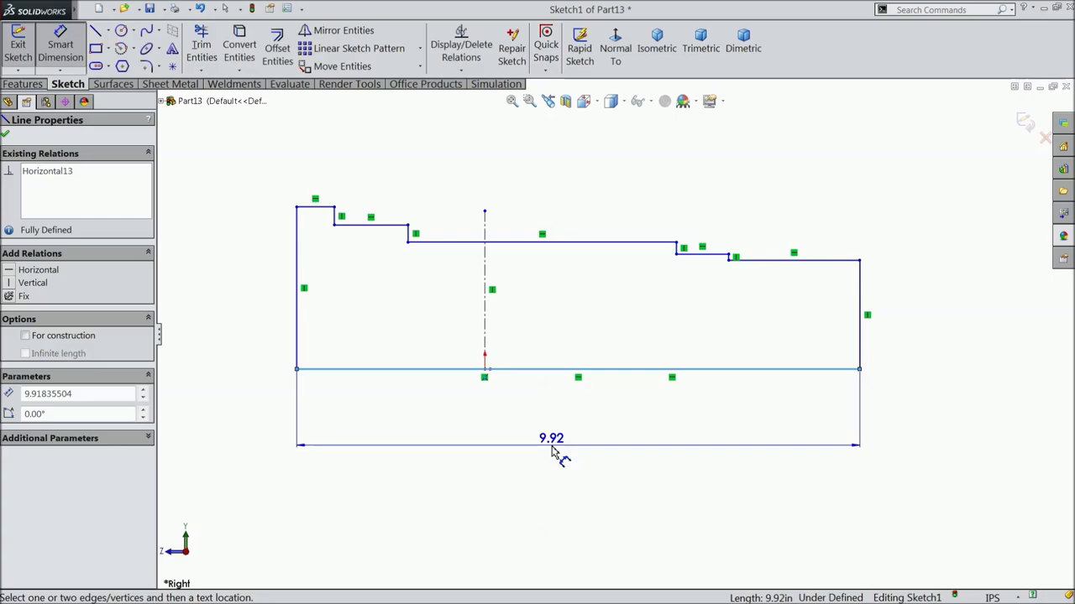
left_click(551, 451)
type("1.75")
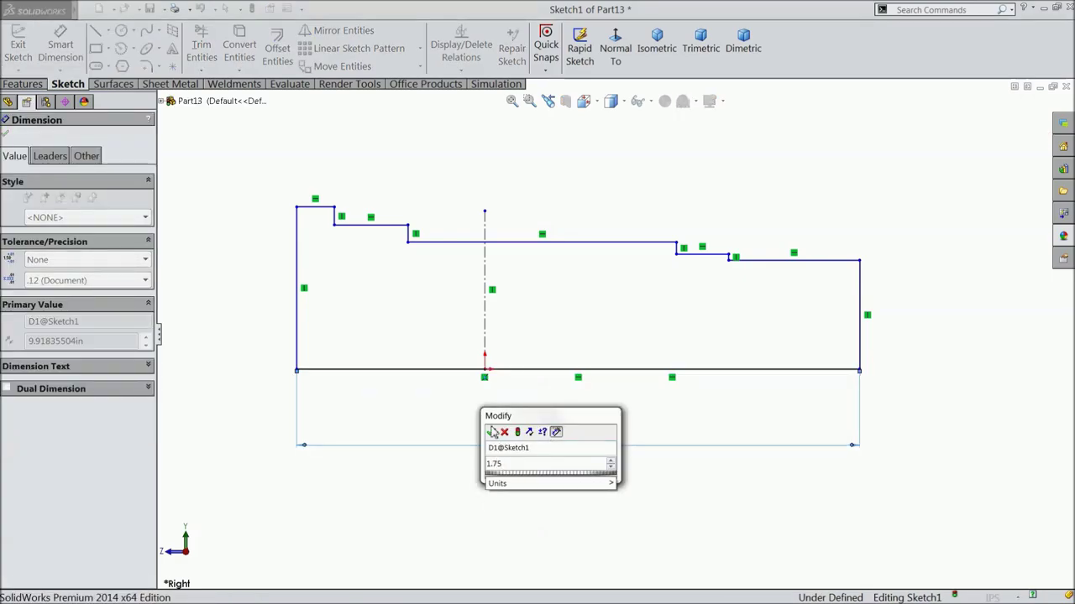
left_click(493, 432)
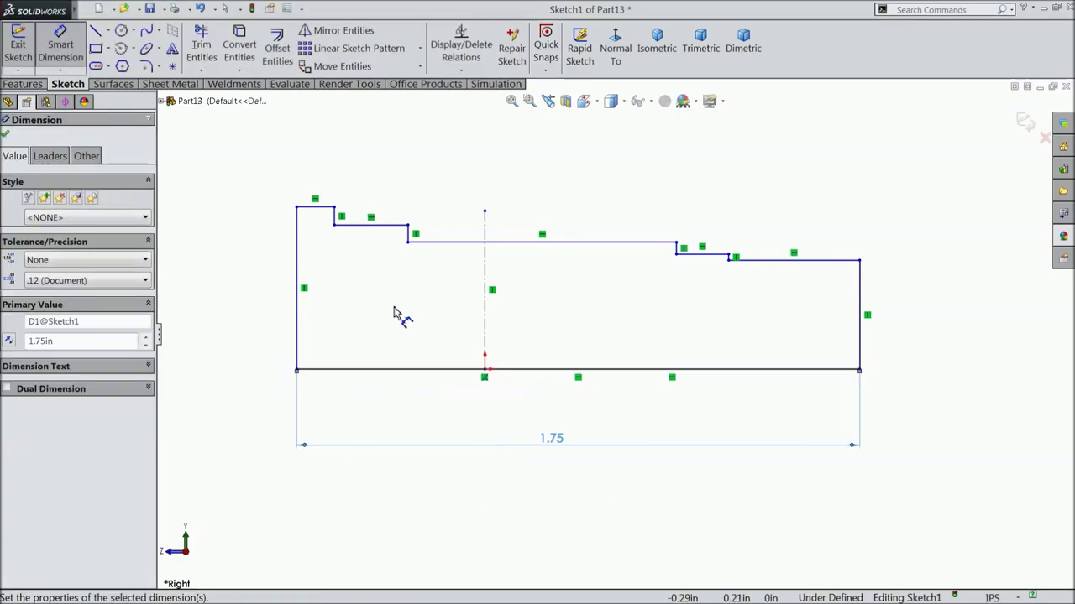
Dimension the height from the baseline to the highest, short horizontal line as 0.75 in.
left_click(315, 207)
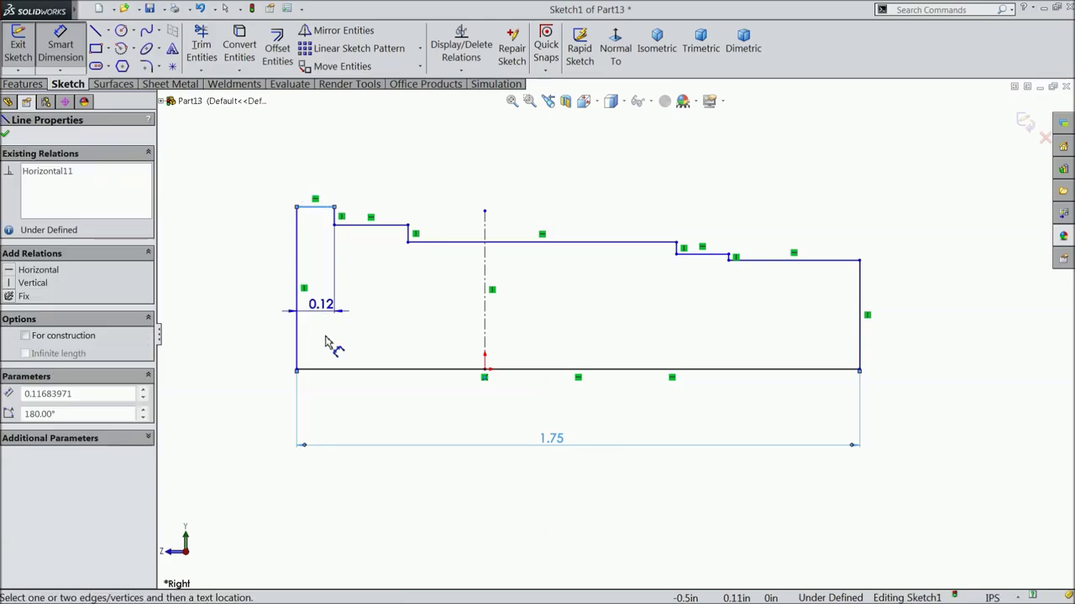
left_click(328, 370)
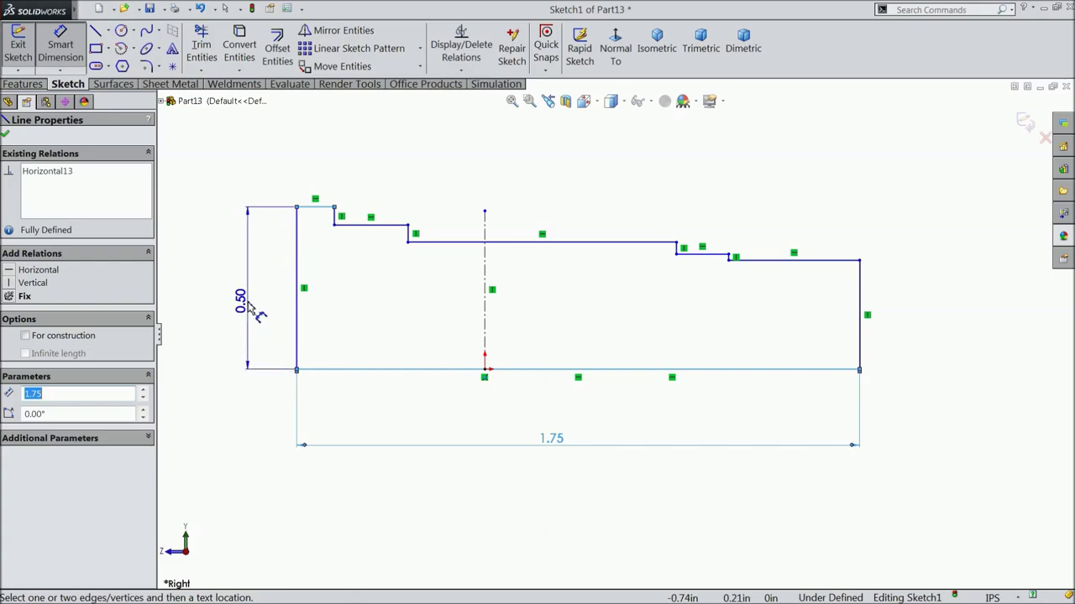
left_click(222, 304)
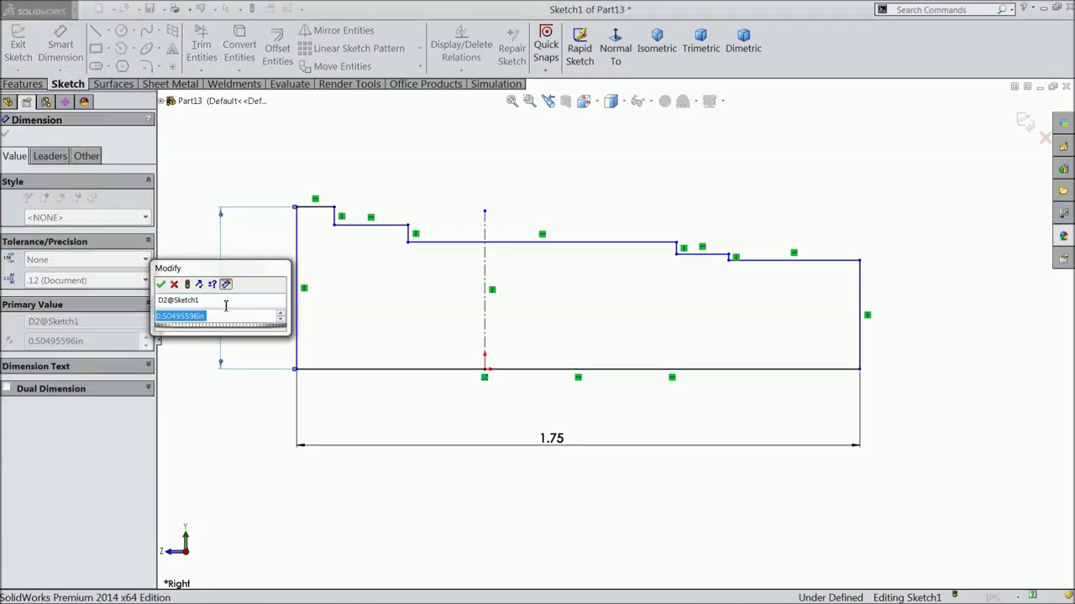
type("0.75")
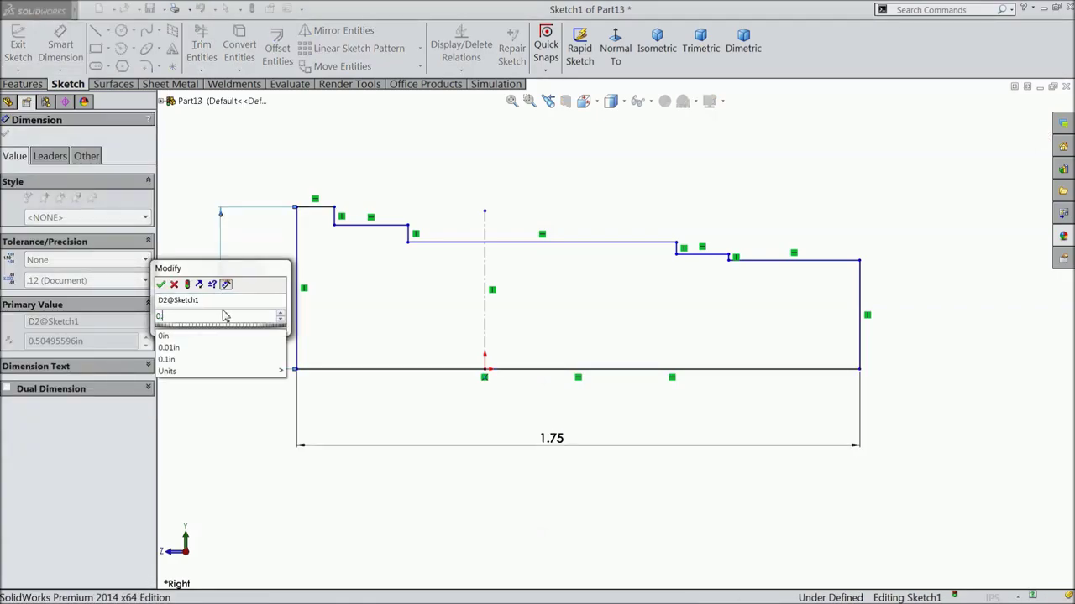
left_click(162, 284)
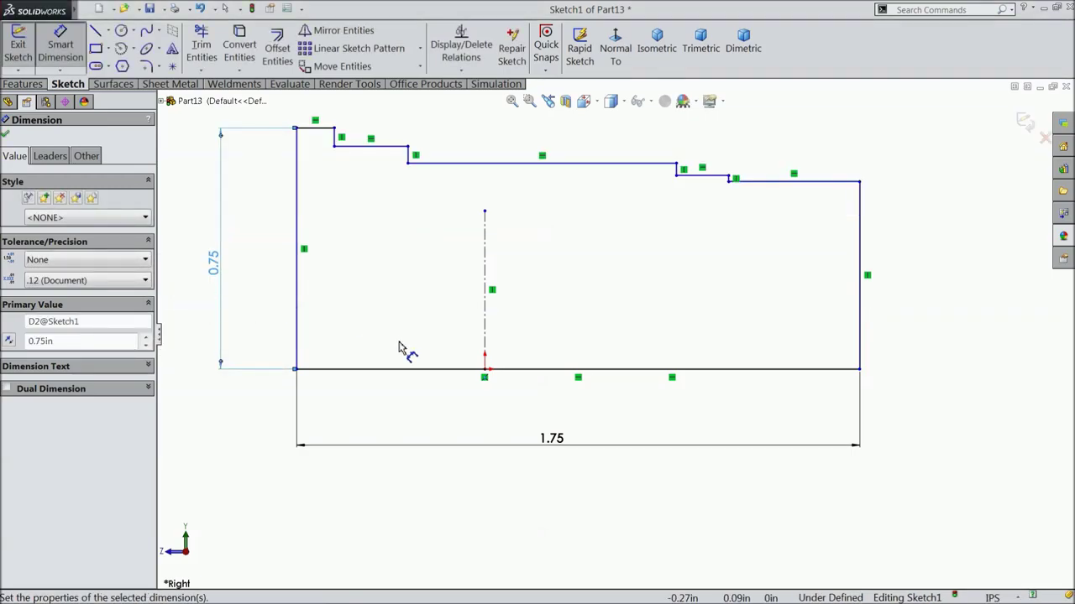
Dimension the height from the baseline to the second-highest step's horizontal line as 1.43/2 in.
key("z")
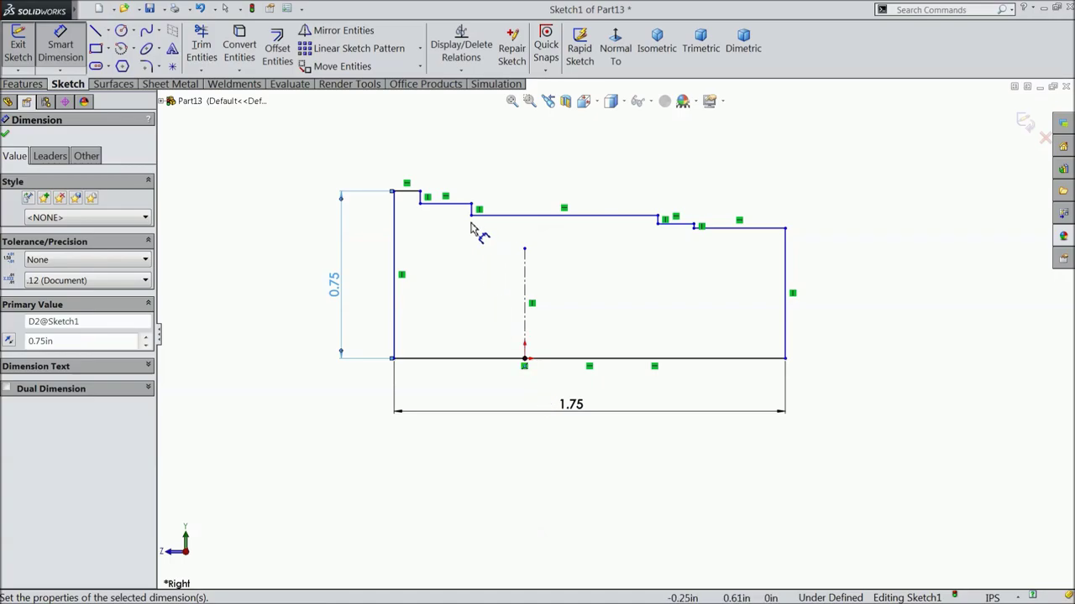
left_click(446, 206)
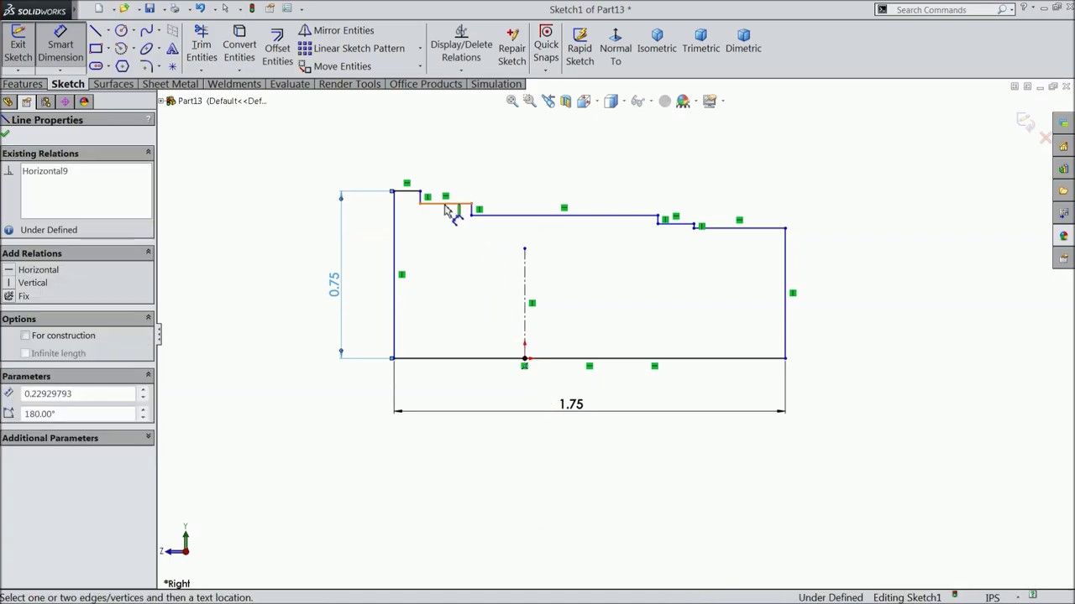
left_click(462, 360)
left_click(453, 285)
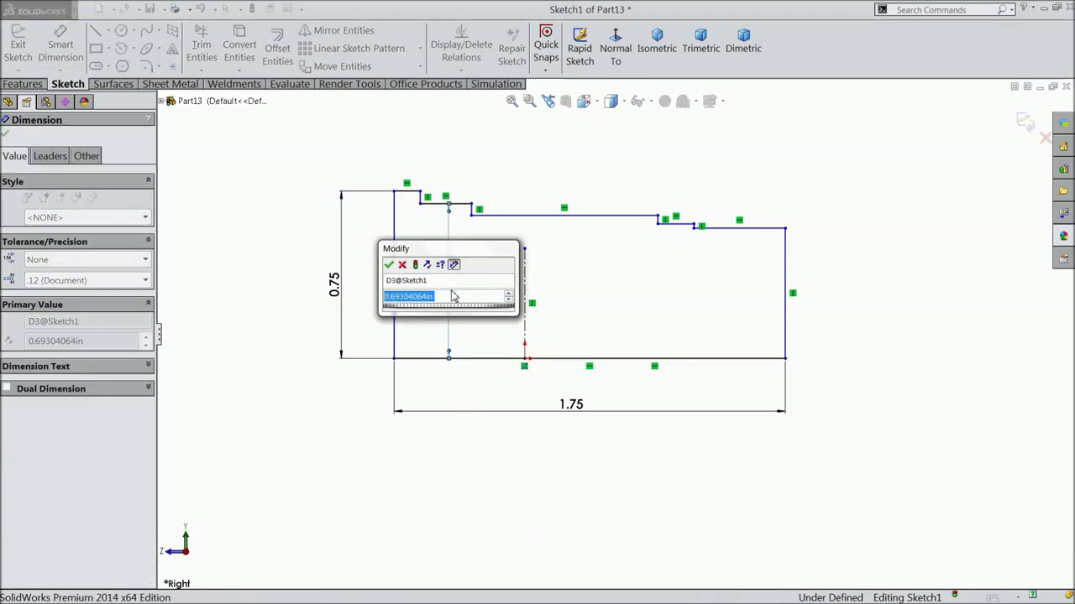
type("1.43/2")
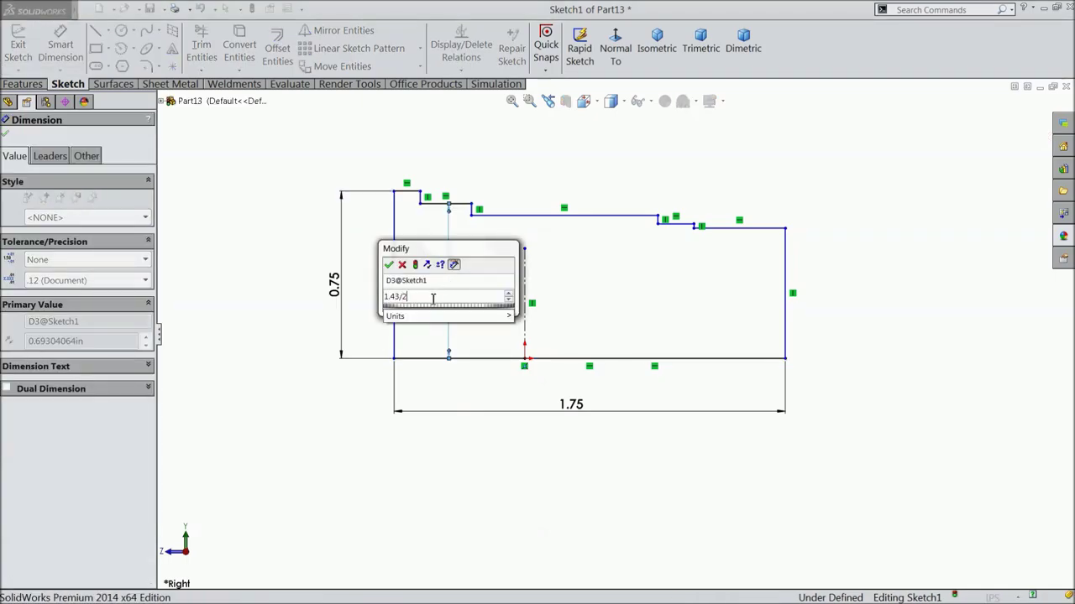
left_click(389, 264)
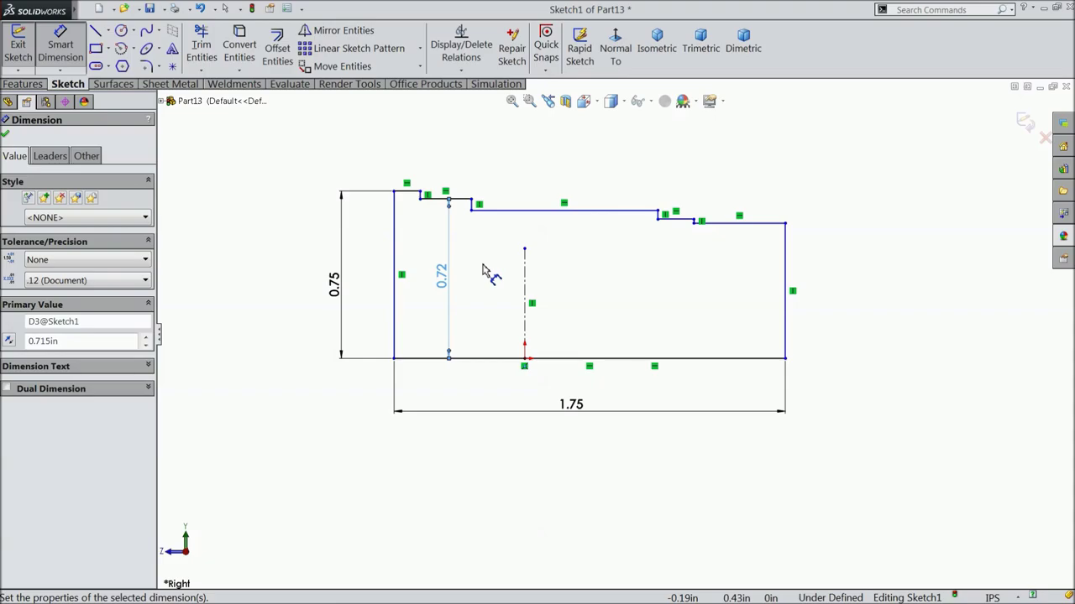
Dimension the height from the baseline to the long middle step's horizontal line as 1.39/2 in.
left_click(554, 210)
left_click(579, 359)
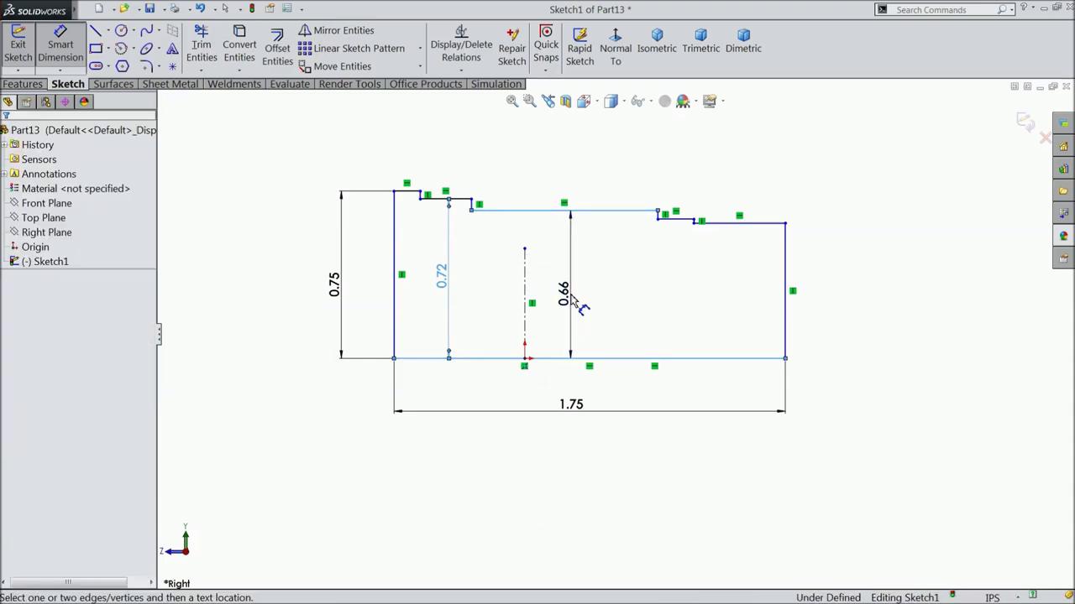
left_click(575, 303)
type("1.39/2")
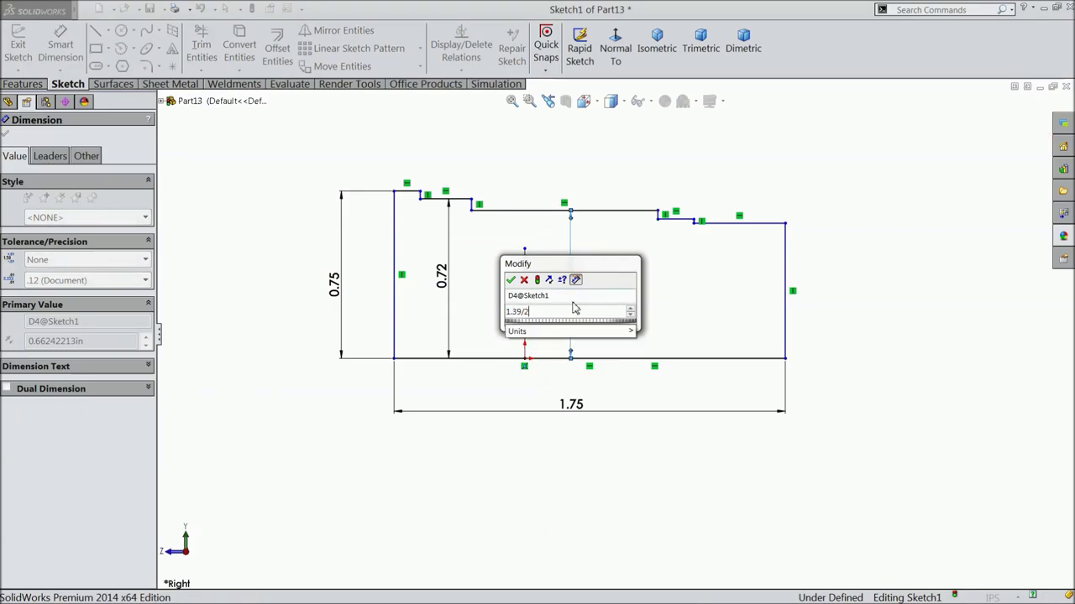
left_click(513, 281)
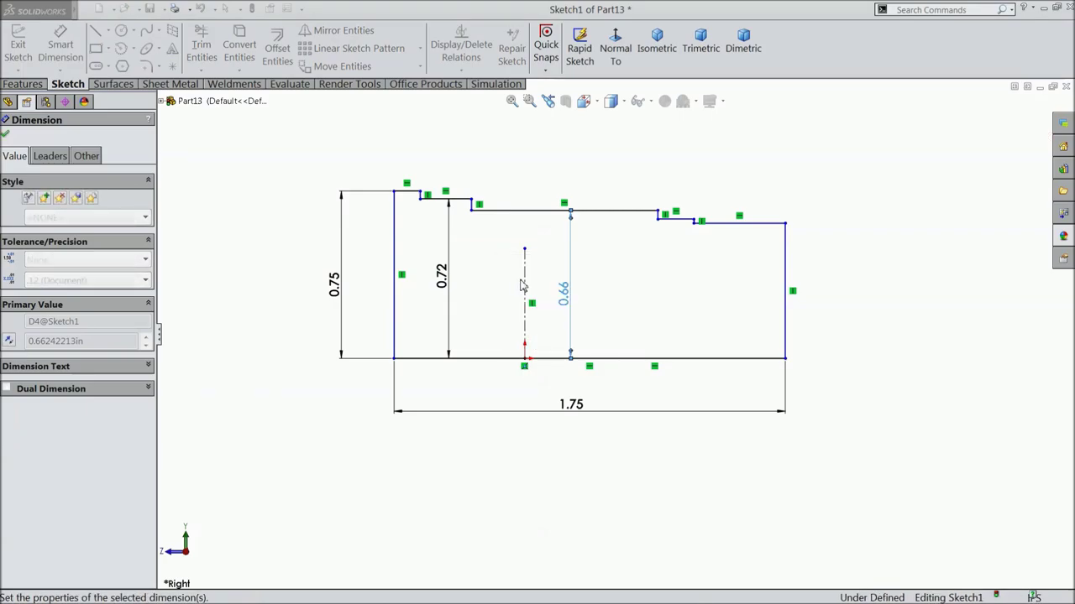
Dimension the height from the baseline to the short horizontal step just below the long middle one as 1.29/2 in.
left_click(679, 213)
left_click(682, 359)
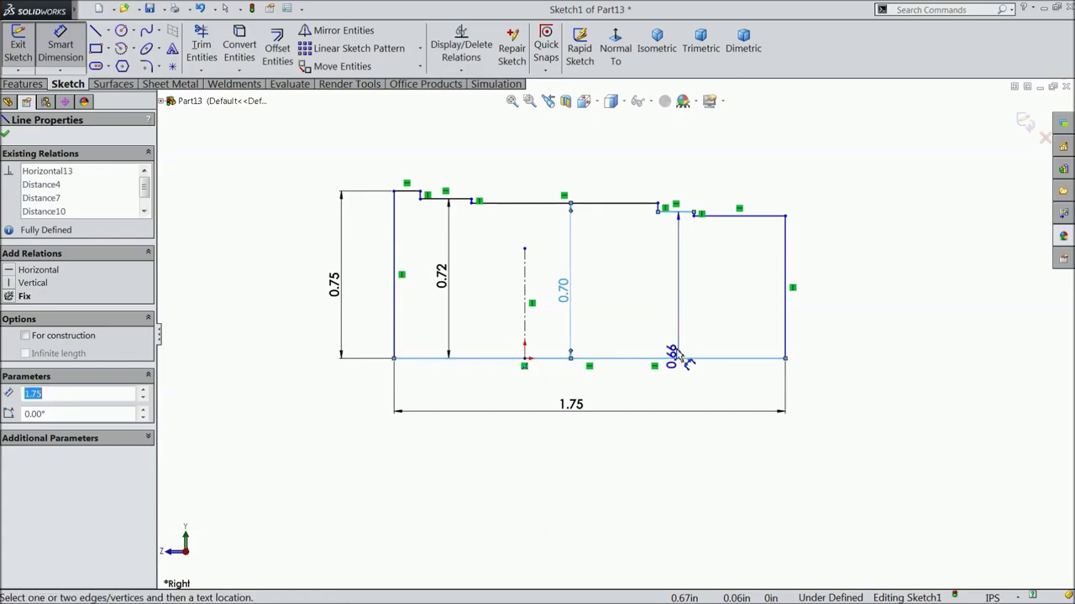
left_click(670, 294)
type("1")
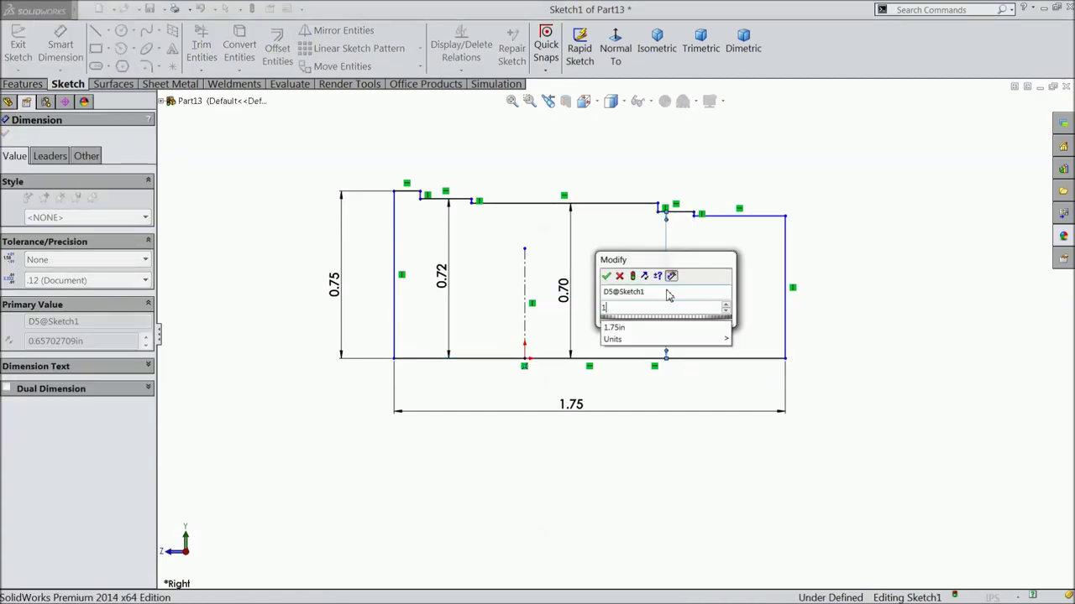
type(".29/2")
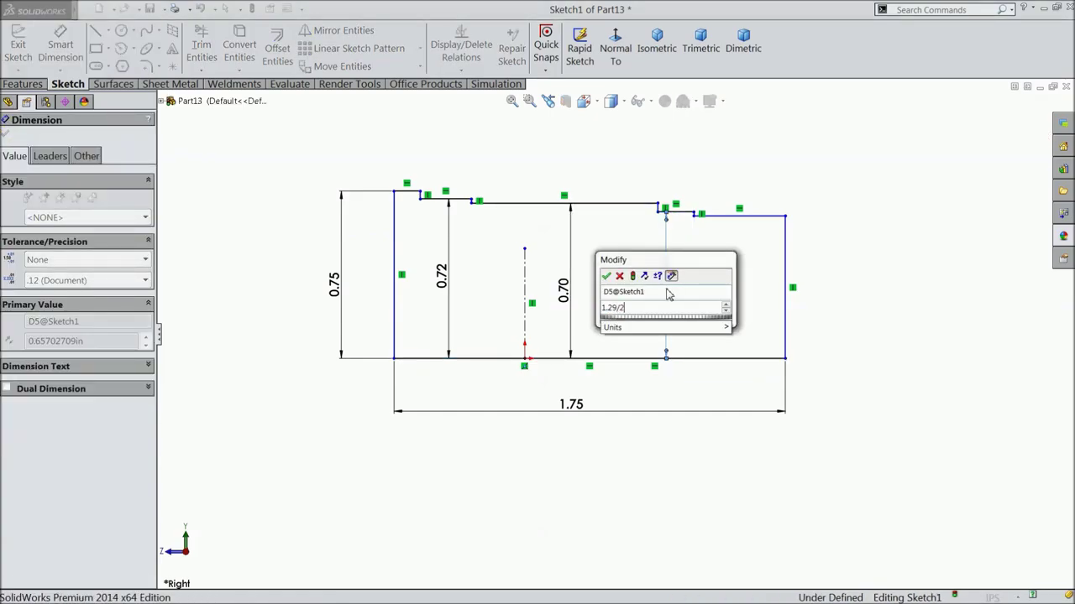
left_click(606, 276)
Dimension the height from the baseline to the lowest step's horizontal line as 1.28/2 in.
left_click(741, 217)
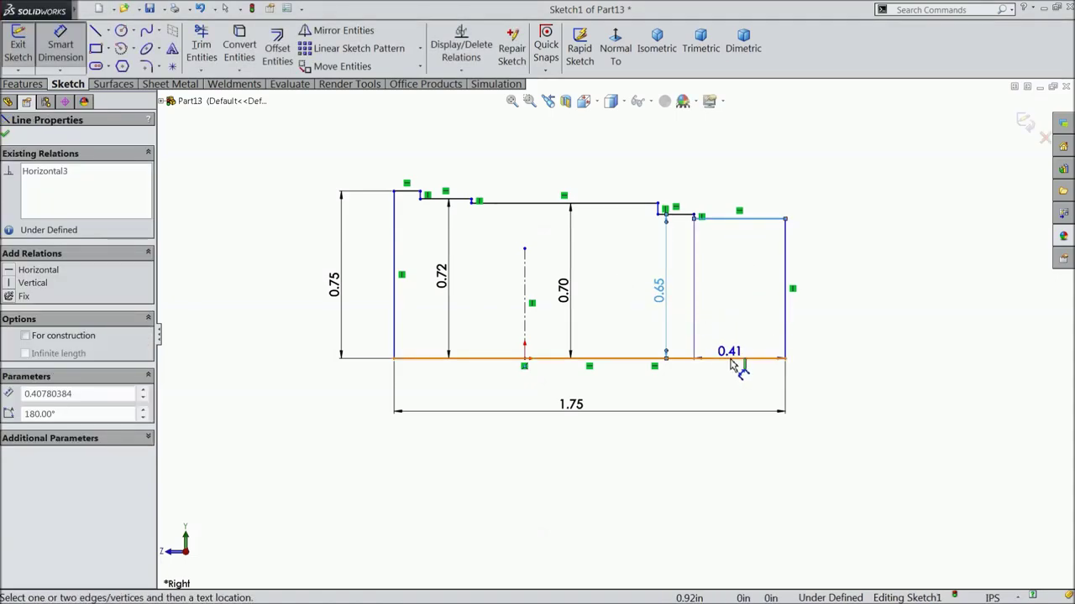
left_click(735, 358)
left_click(843, 297)
type("1.28/2")
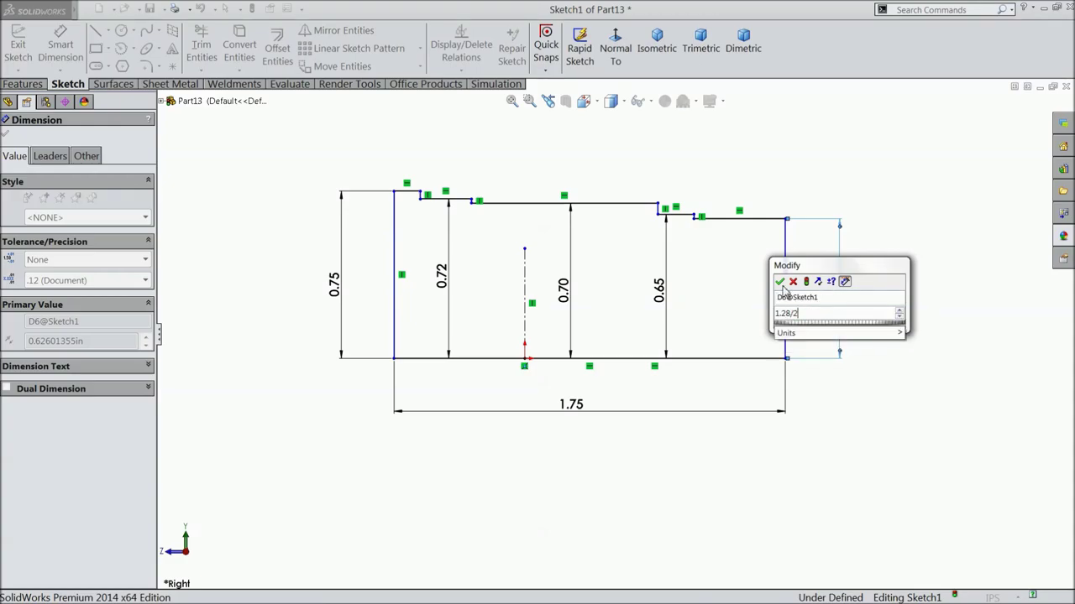
left_click(780, 282)
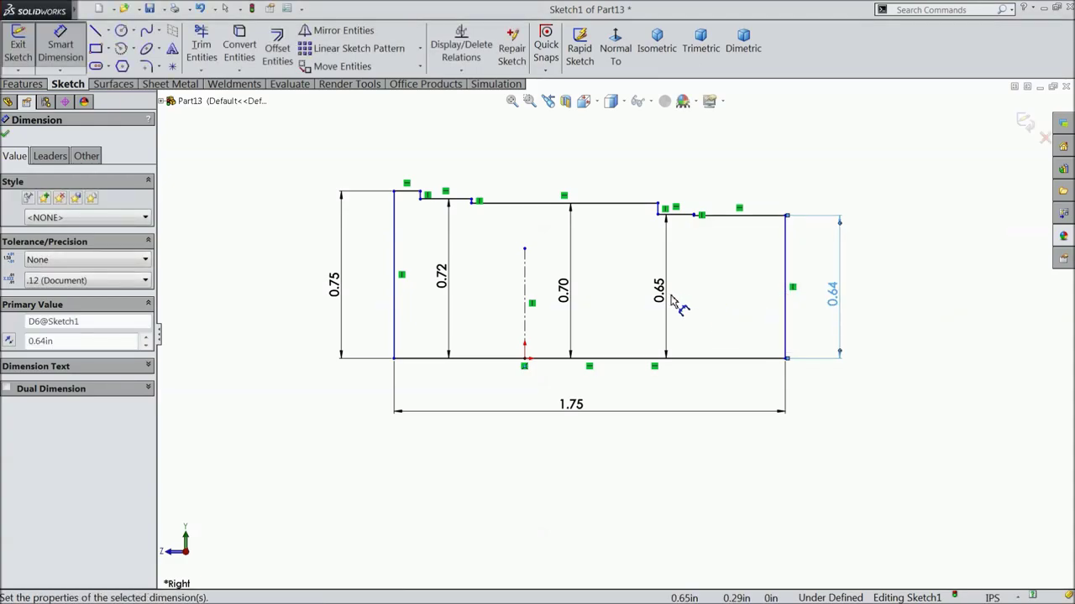
Dimension the horizontal distance from the vertical centerline to the profile's tallest end edge as 0.553 in.
scroll(449, 189, "down", 1)
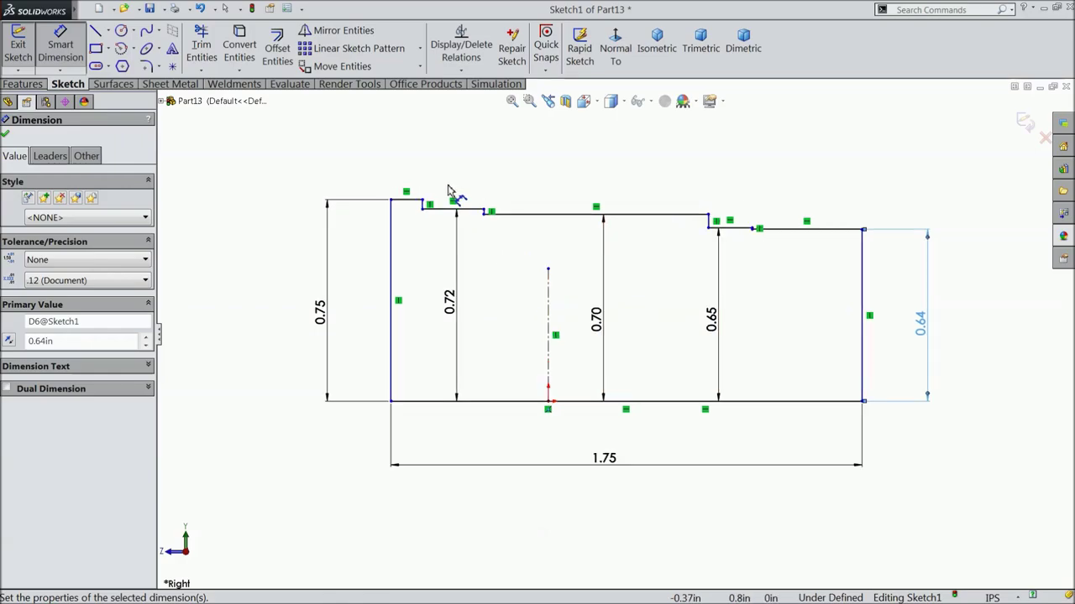
left_click(547, 290)
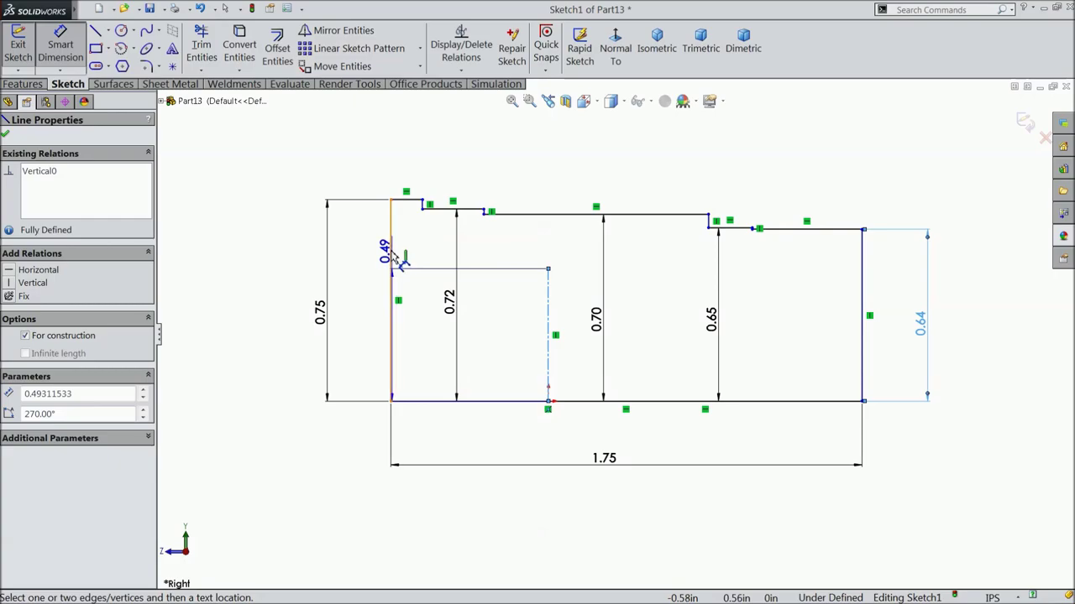
left_click(392, 248)
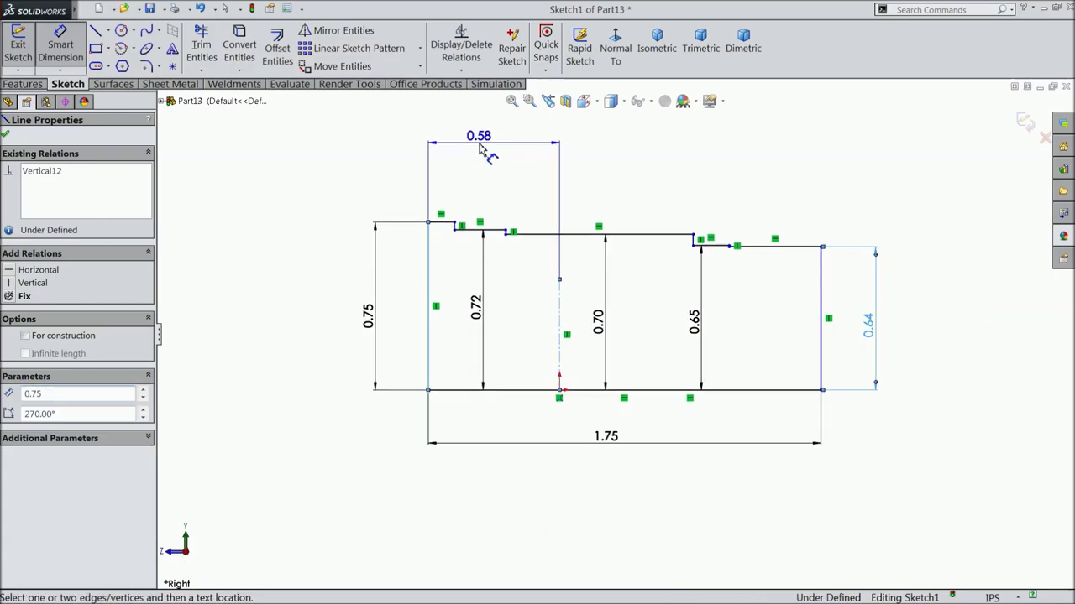
left_click(477, 137)
type("0.553")
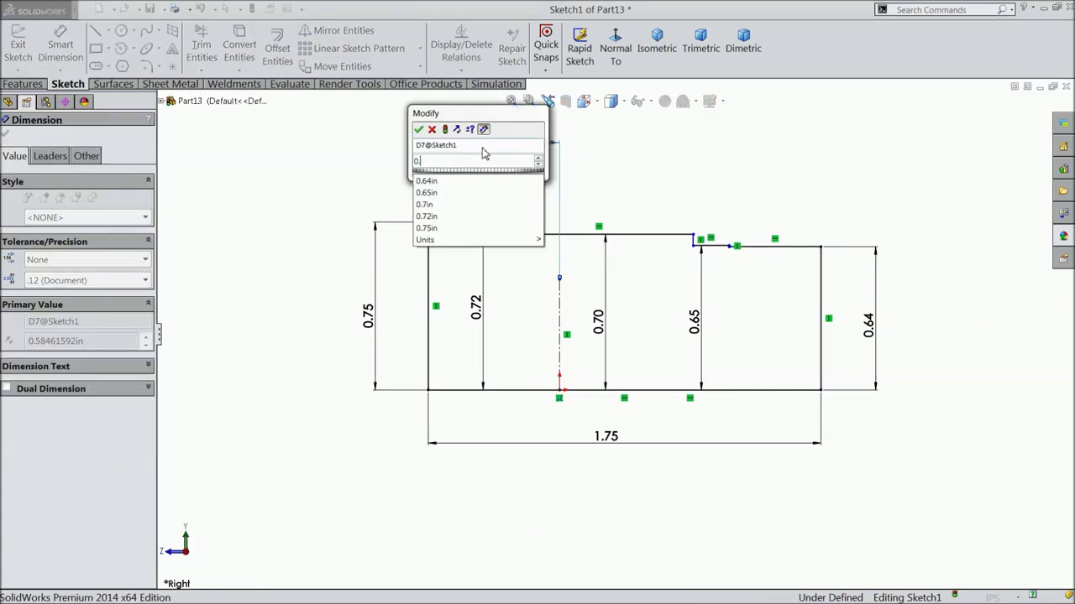
left_click(420, 130)
Dimension the length of the highest step's horizontal line as 0.2 in.
scroll(571, 202, "down", 1)
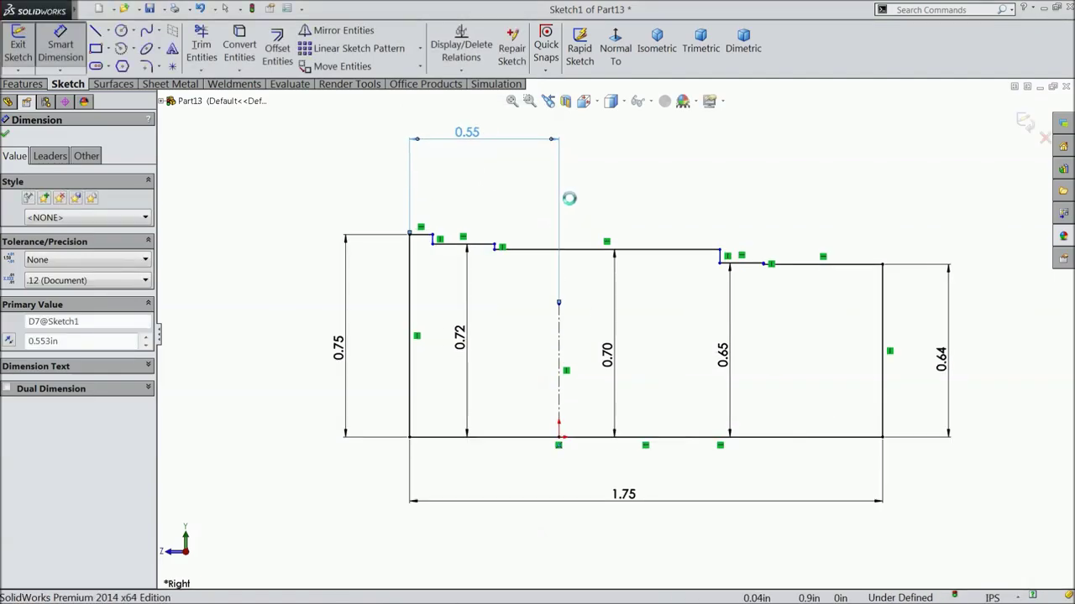
scroll(451, 235, "down", 1)
scroll(454, 241, "down", 1)
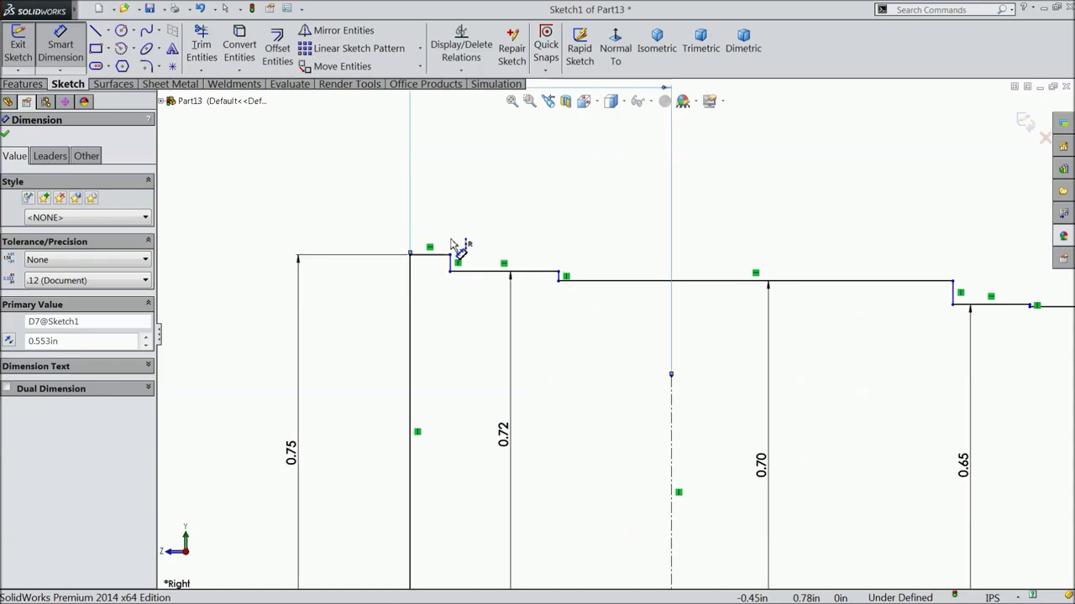
left_click(442, 255)
left_click(433, 214)
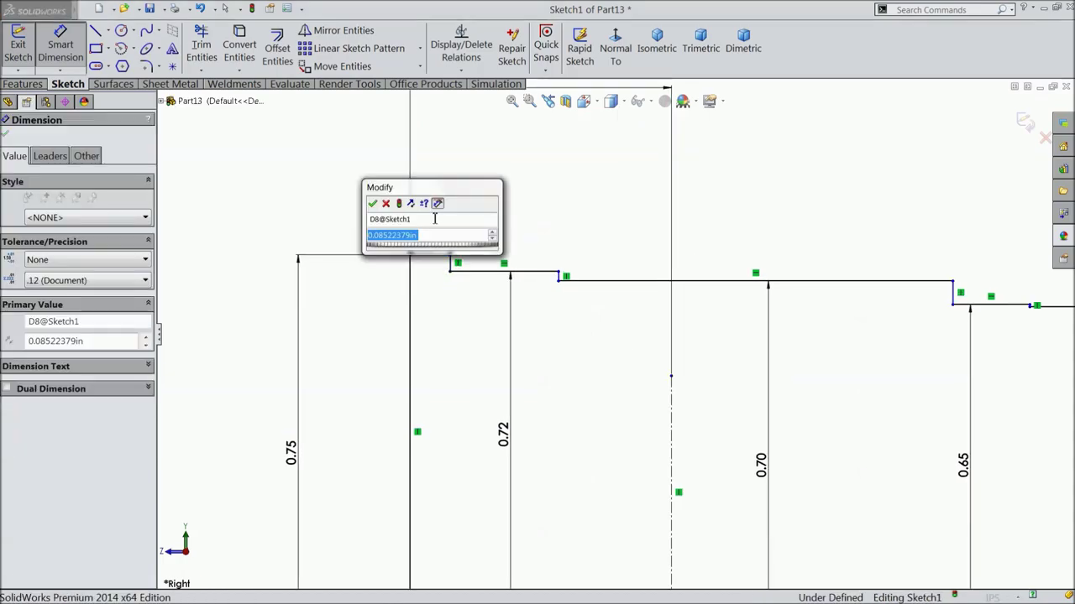
type("0.2")
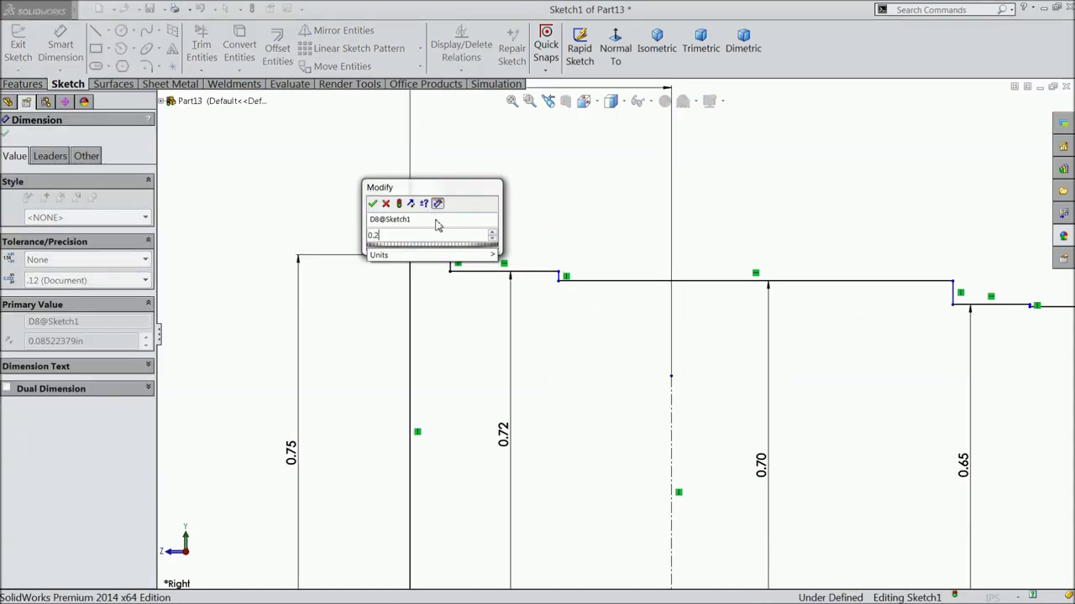
left_click(373, 204)
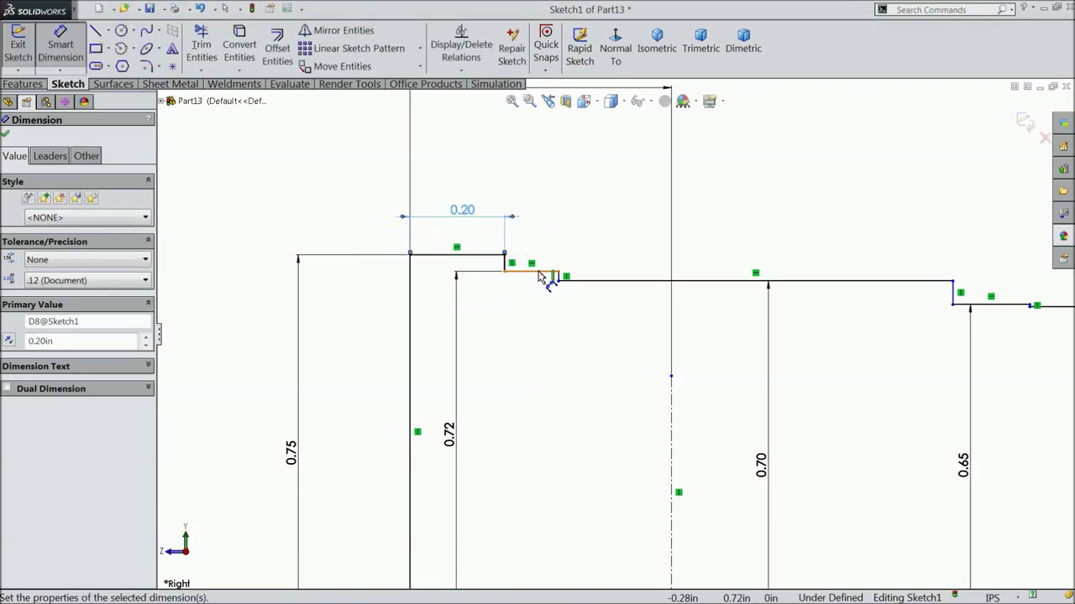
Dimension the length of the second-highest step's horizontal line as 0.16 in.
left_click(542, 277)
left_click(544, 252)
type("0.1")
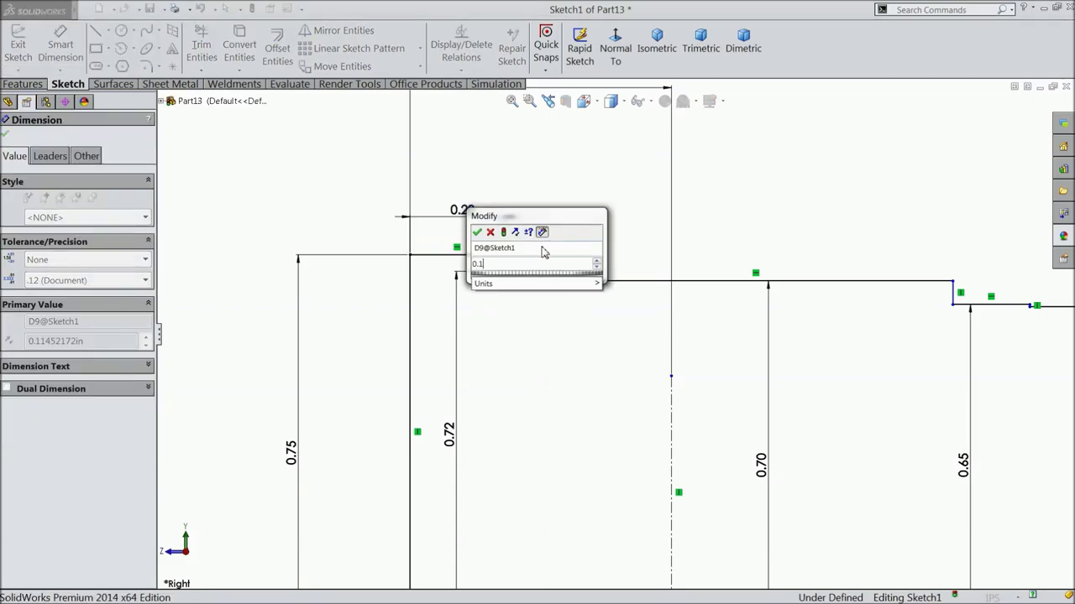
left_click(478, 233)
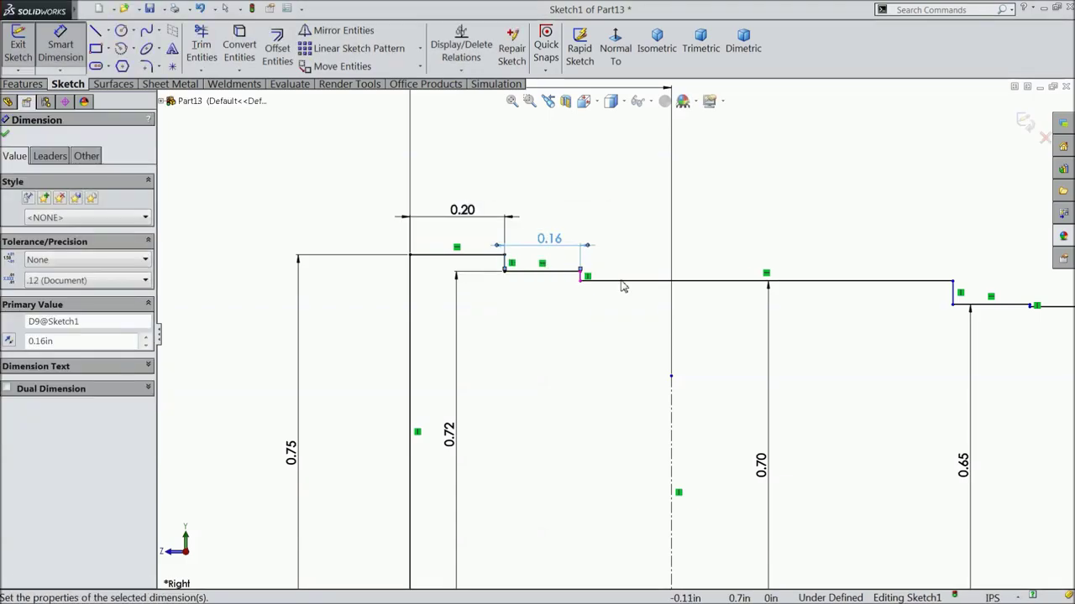
Dimension the length of the long middle step's horizontal line as 0.61 in.
scroll(638, 286, "up", 3)
scroll(750, 298, "down", 2)
left_click(701, 304)
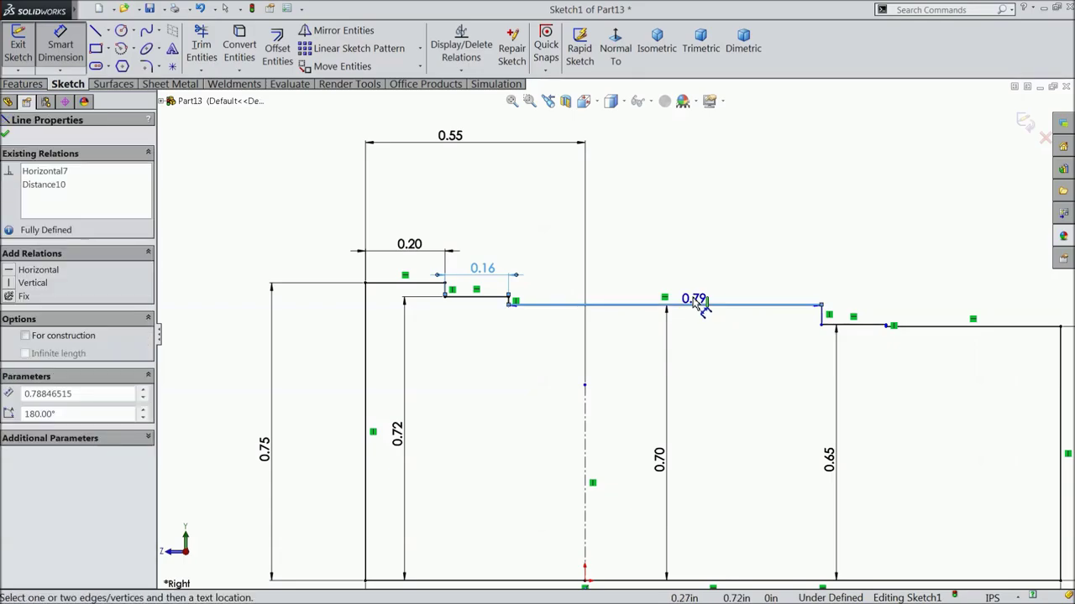
left_click(685, 260)
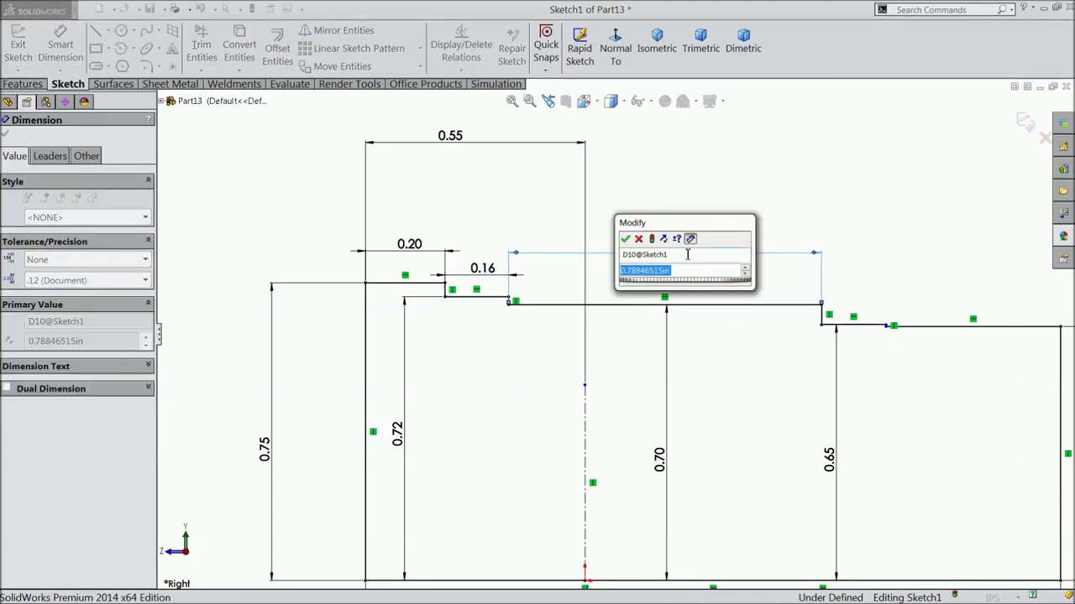
type("0.61")
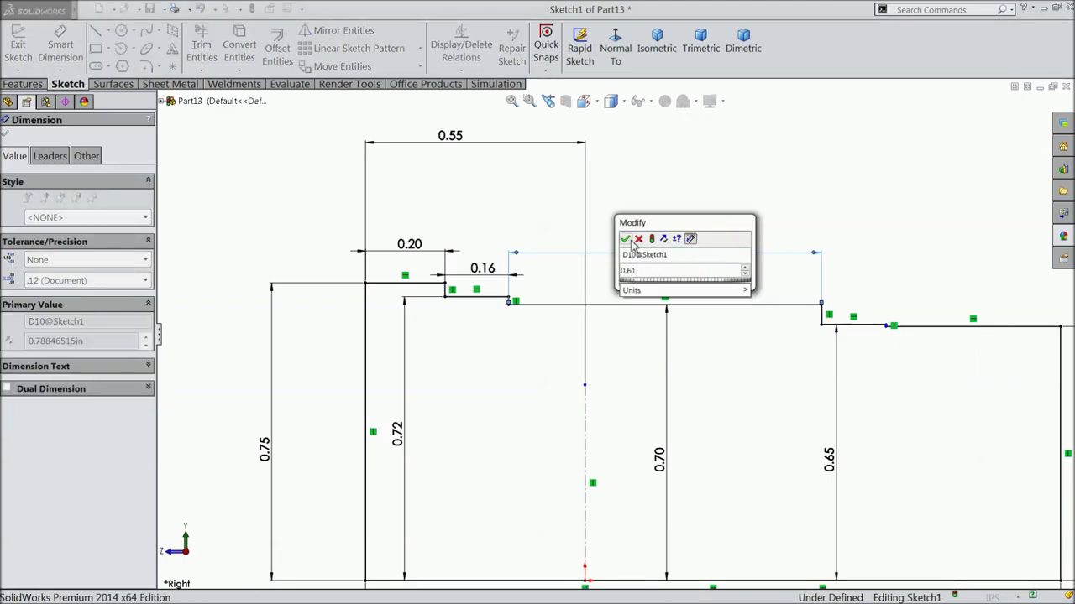
left_click(628, 240)
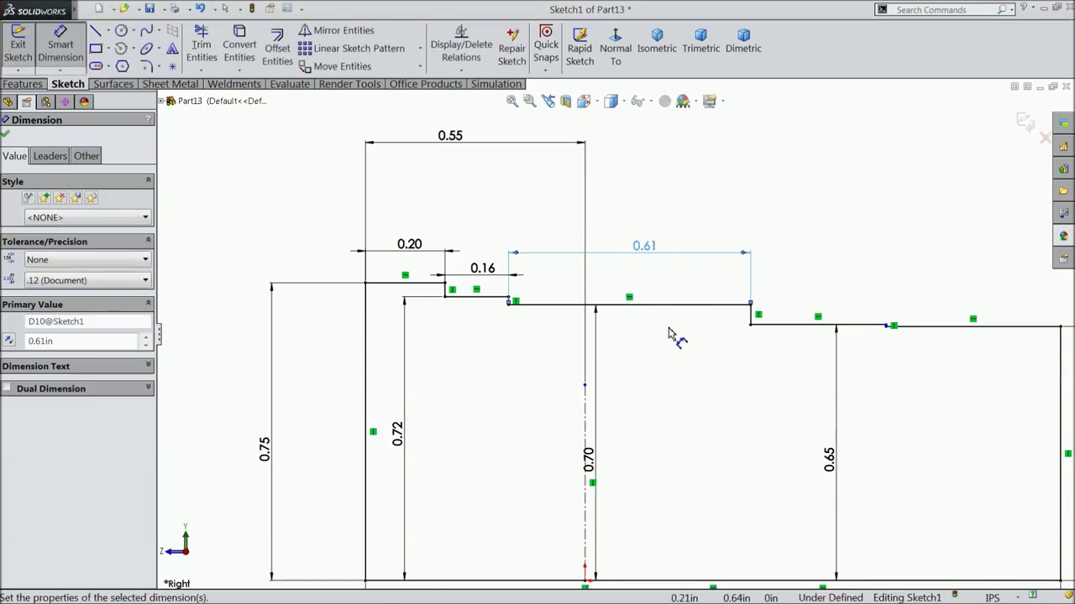
Dimension the length of the short horizontal step beside the lowest one as 0.13 in.
scroll(883, 375, "down", 2)
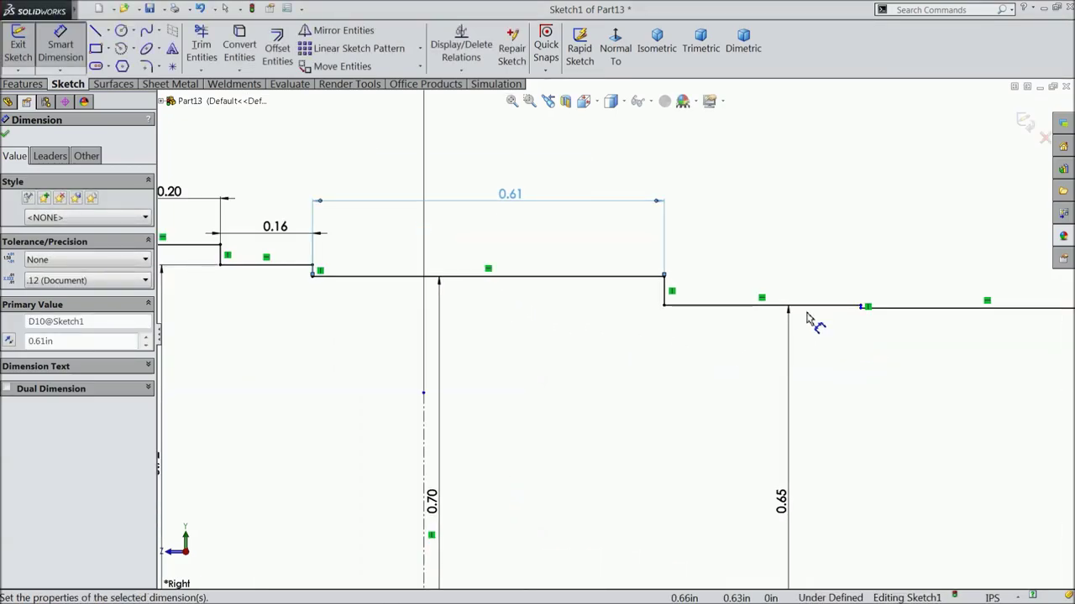
left_click(810, 306)
left_click(789, 258)
type("0.13")
left_click(727, 237)
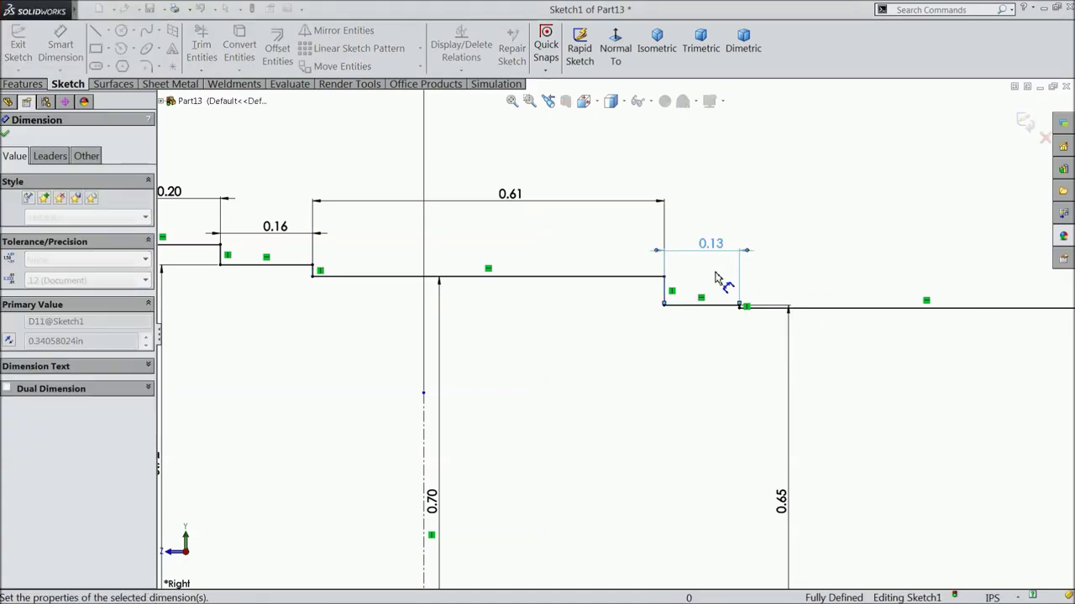
Add a driven horizontal dimension from the tallest end edge to the tiny vertical step before the lowest line, and finish dimensioning.
key("f")
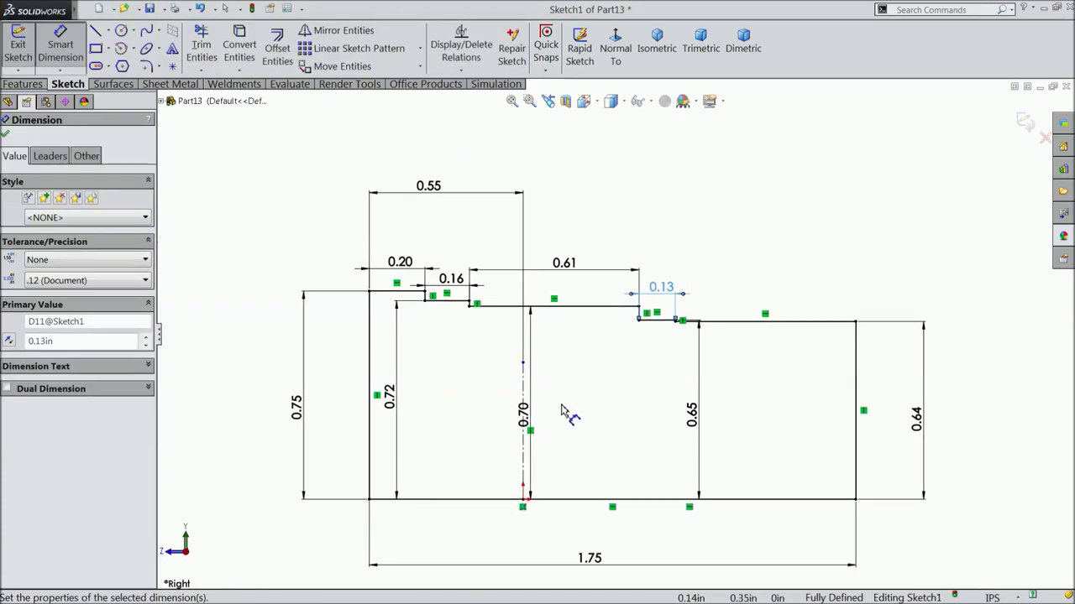
scroll(540, 425, "down", 1)
scroll(609, 410, "up", 1)
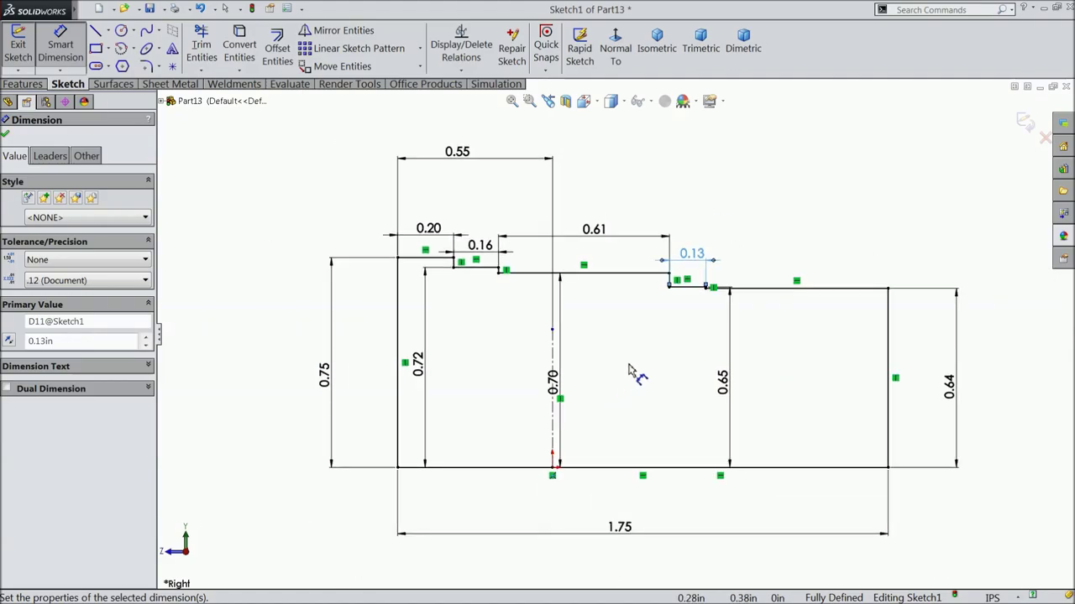
scroll(667, 319, "down", 3)
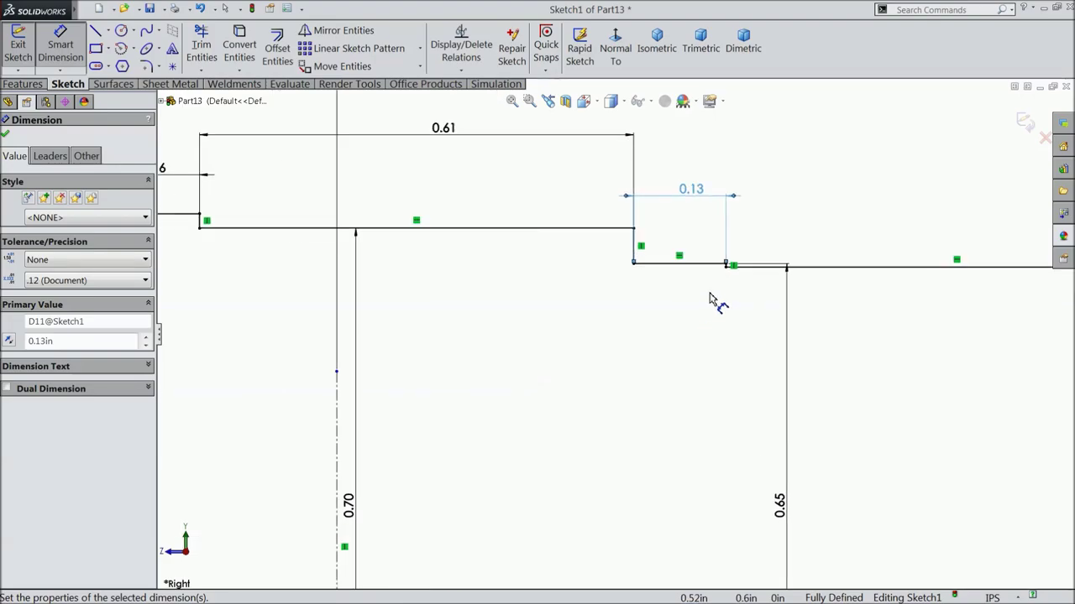
key("f")
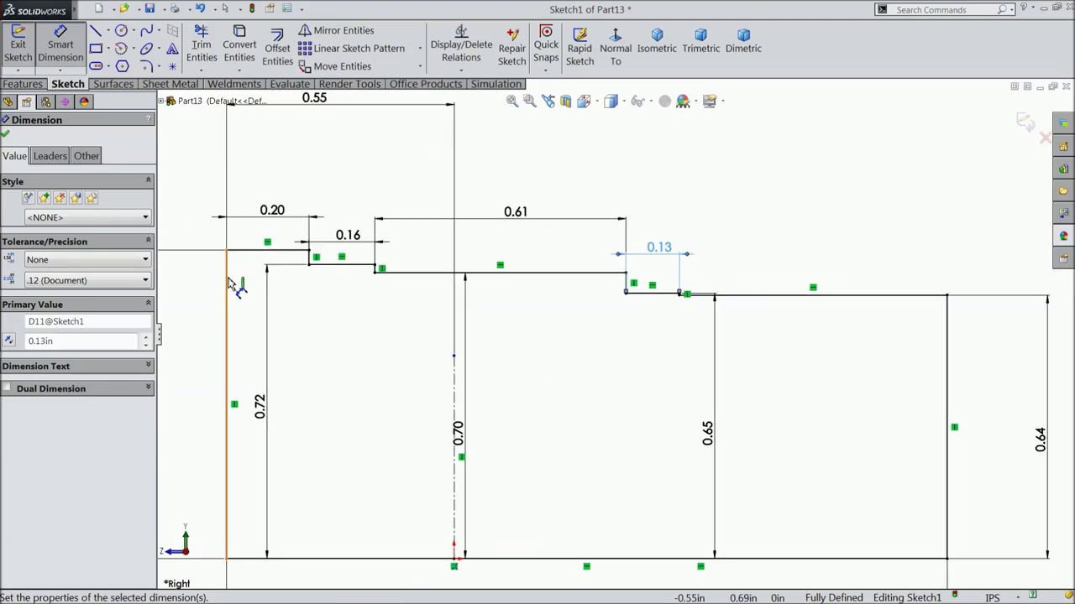
left_click(228, 284)
scroll(659, 281, "down", 3)
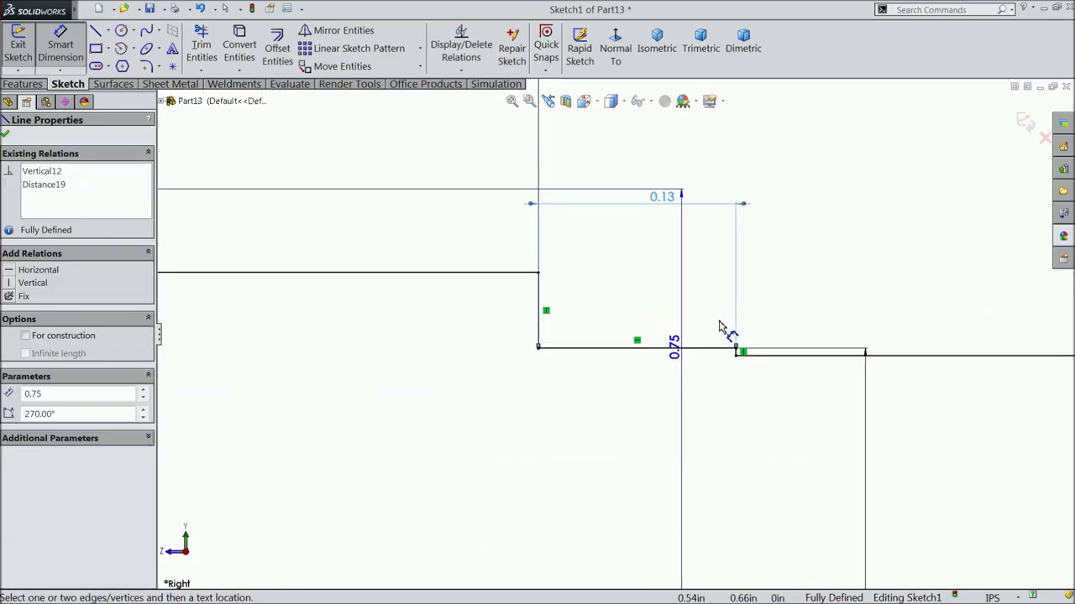
left_click(737, 350)
scroll(671, 357, "up", 5)
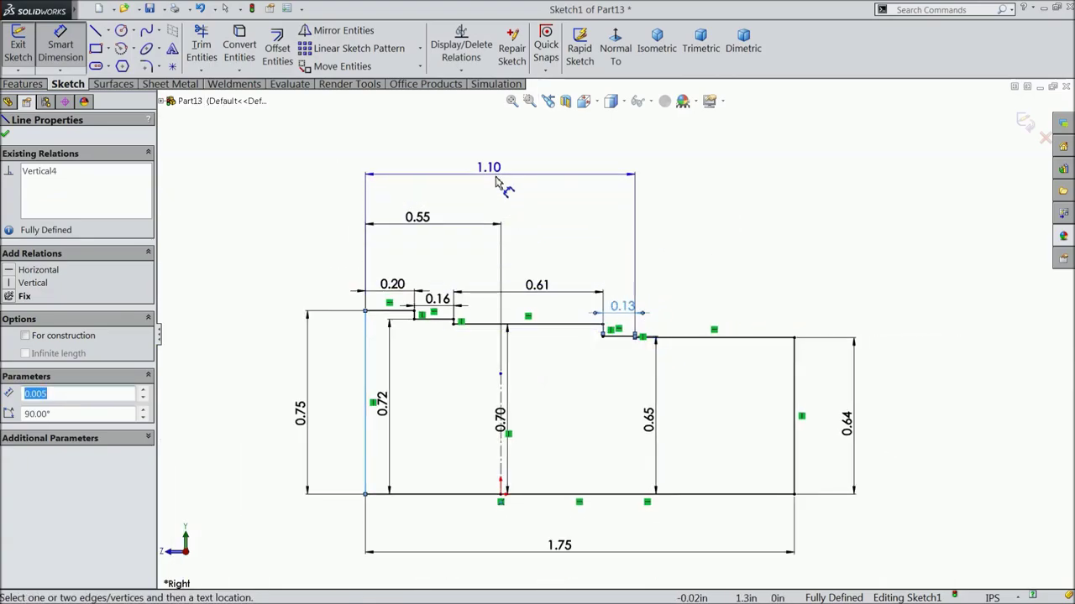
left_click(495, 183)
left_click(593, 185)
scroll(621, 340, "up", 2)
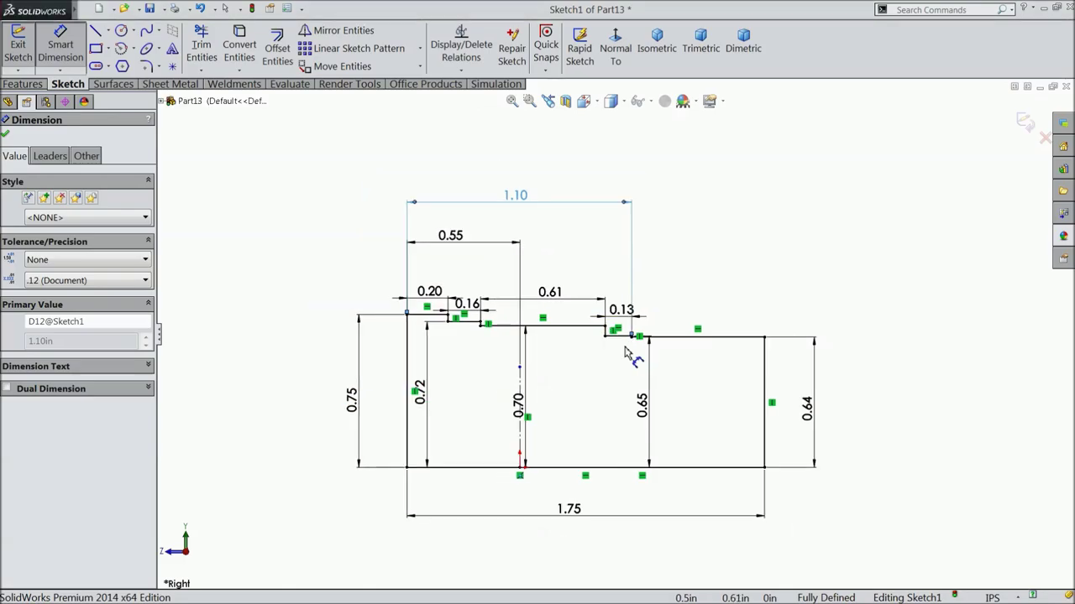
scroll(625, 353, "up", 1)
left_click(5, 134)
Revolve the closed stepped profile 360 degrees about its long horizontal baseline.
left_click(23, 84)
left_click(73, 48)
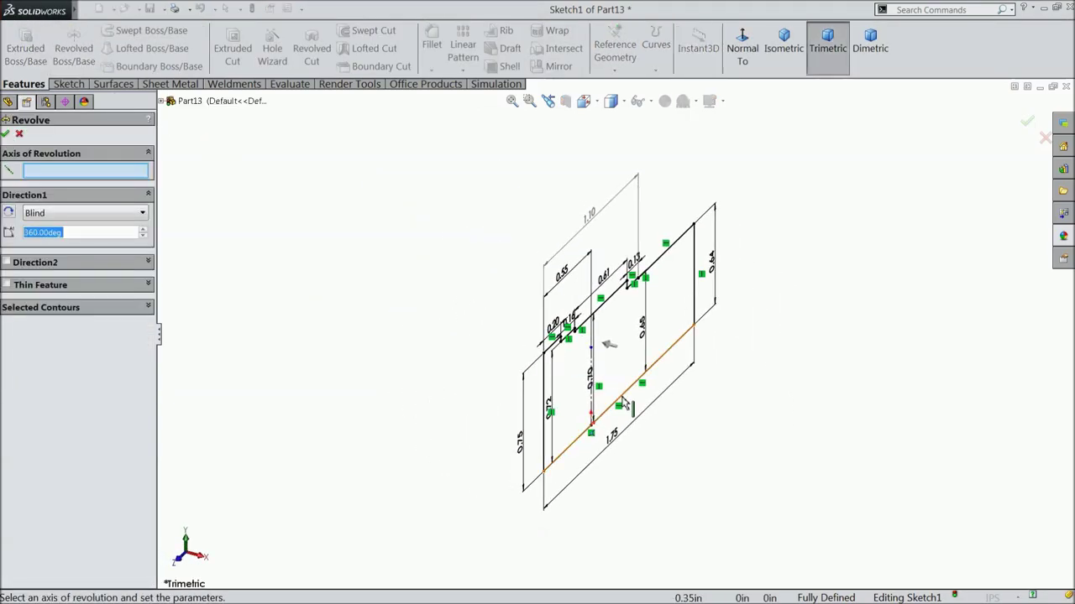
left_click(619, 399)
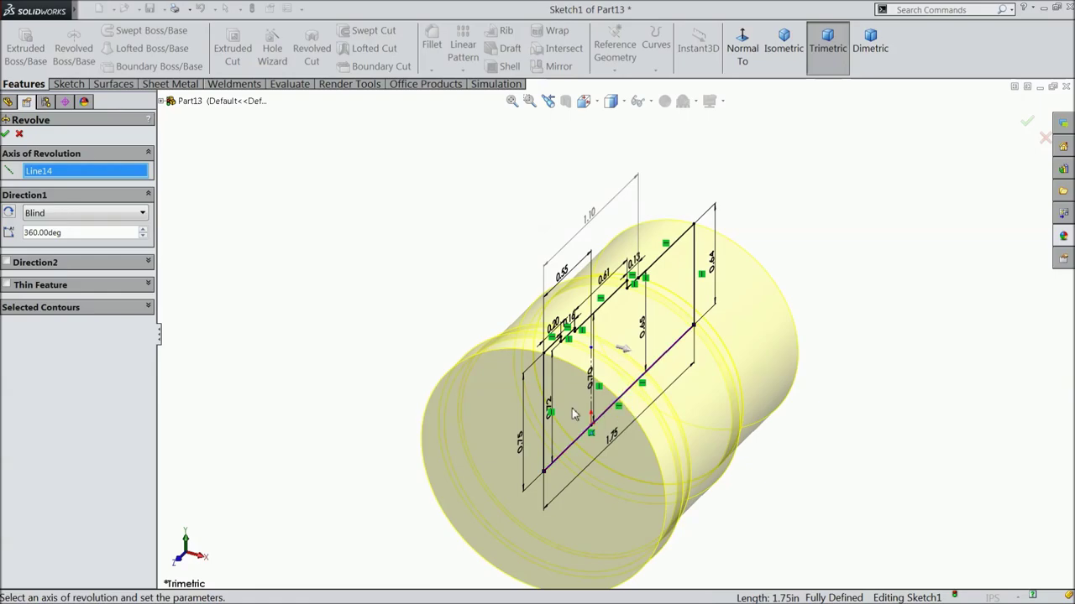
left_click(5, 134)
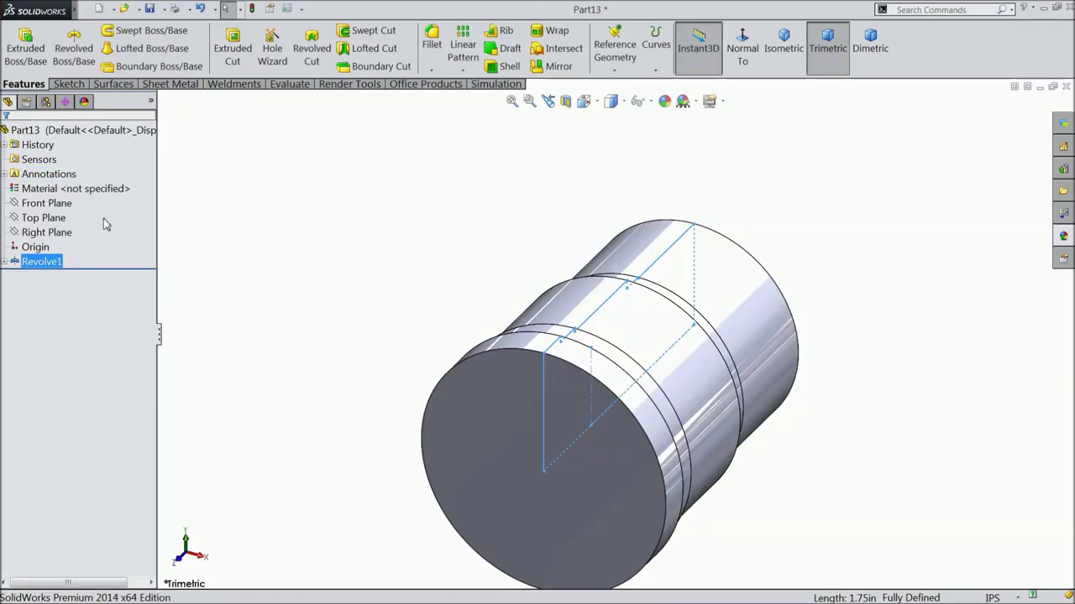
Start a sketch on the flat circular face at the smaller end of the cylinder and view it straight on.
middle_click_drag(260, 201, 103, 256)
left_click(283, 235)
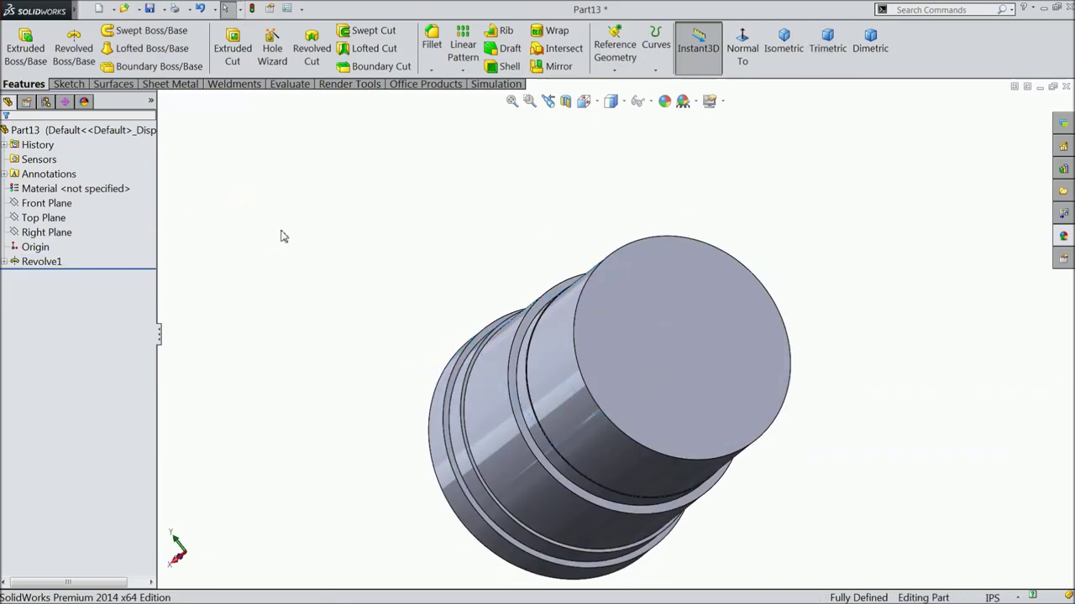
left_click(671, 353)
left_click(713, 312)
left_click(742, 48)
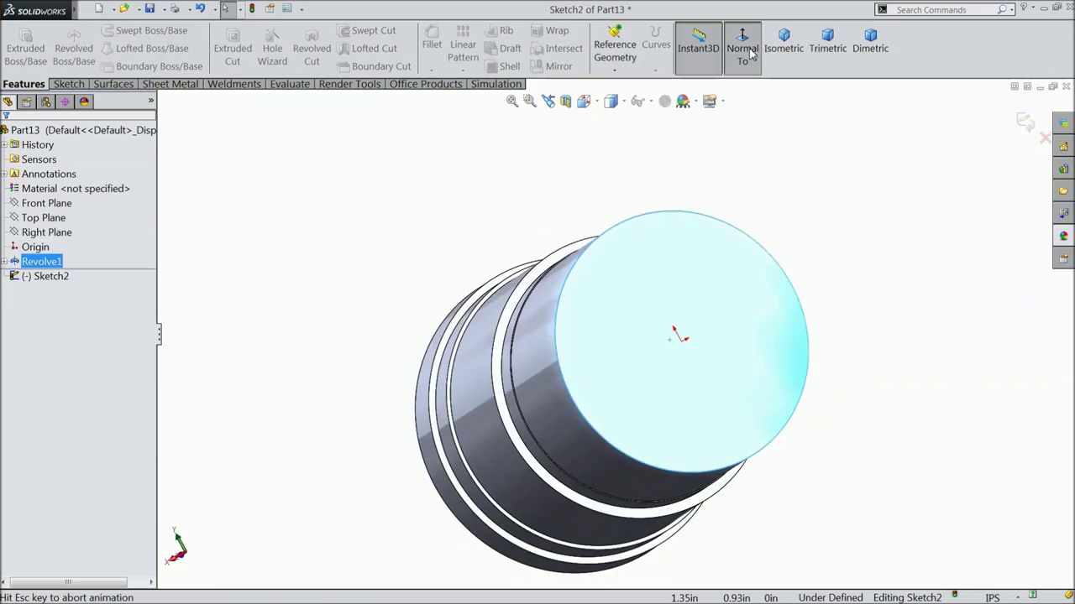
Sketch an 8-sided polygon using the inscribed circle option, centred on the origin with a vertex vertically above on the face's edge.
left_click(67, 84)
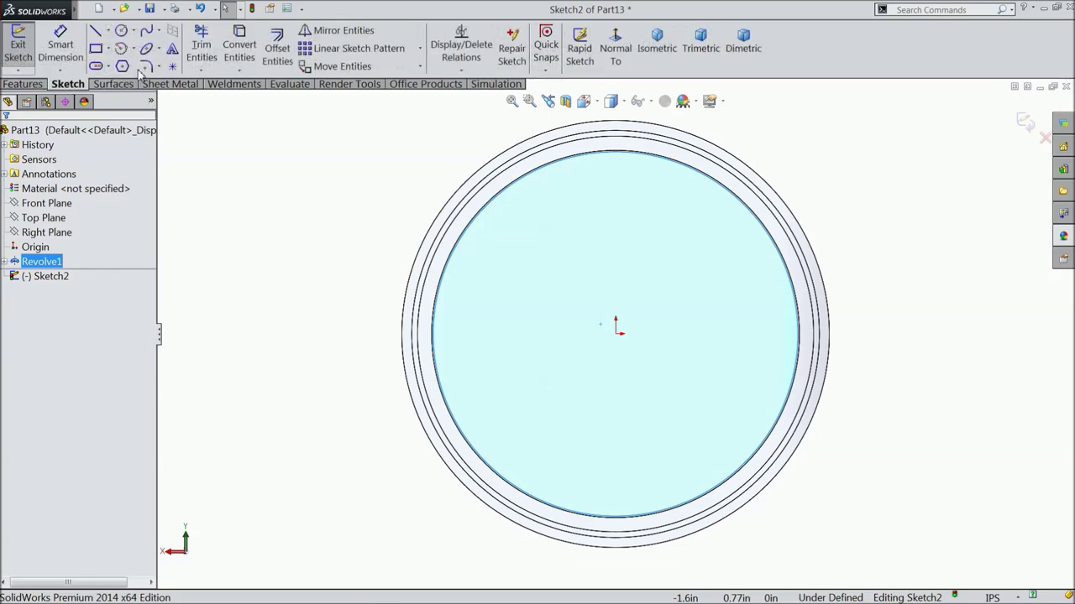
left_click(121, 66)
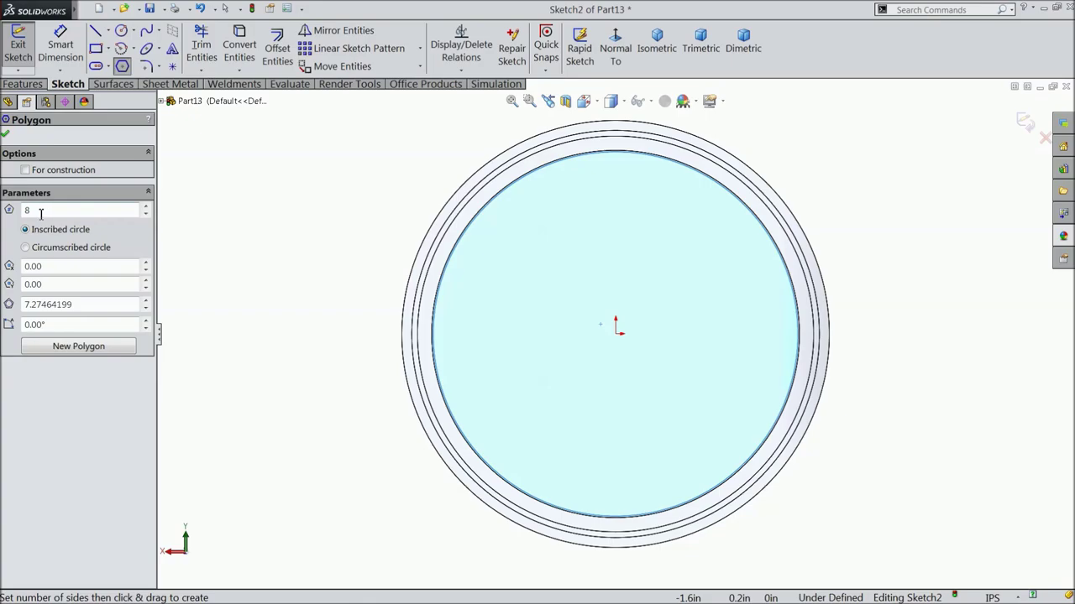
left_click(616, 323)
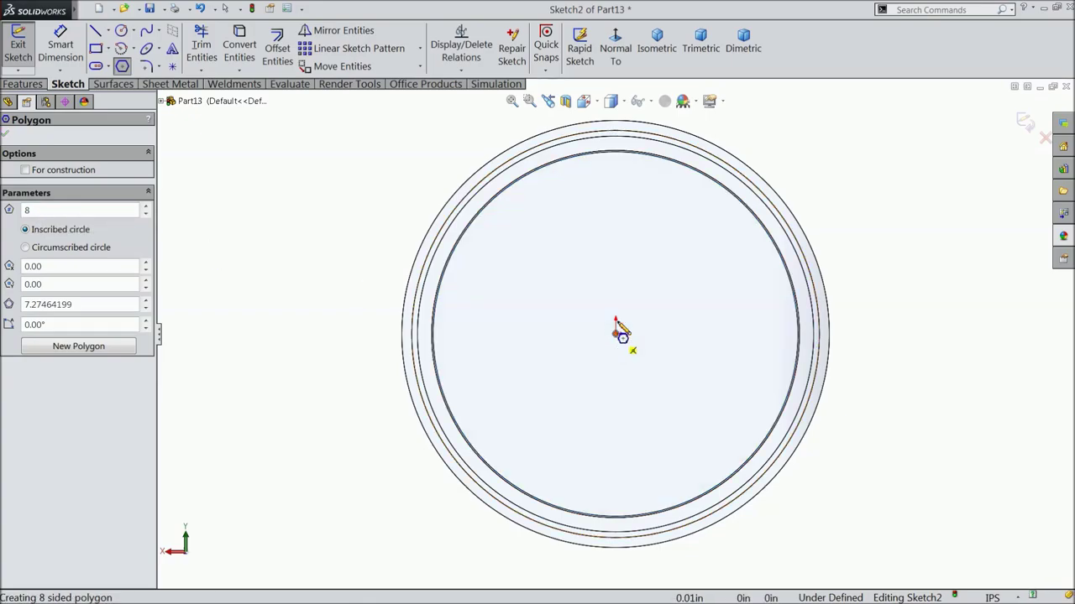
left_click(617, 154)
Draw a vertical centerline from the origin to the top vertex of the octagon.
middle_click_drag(372, 230, 370, 202)
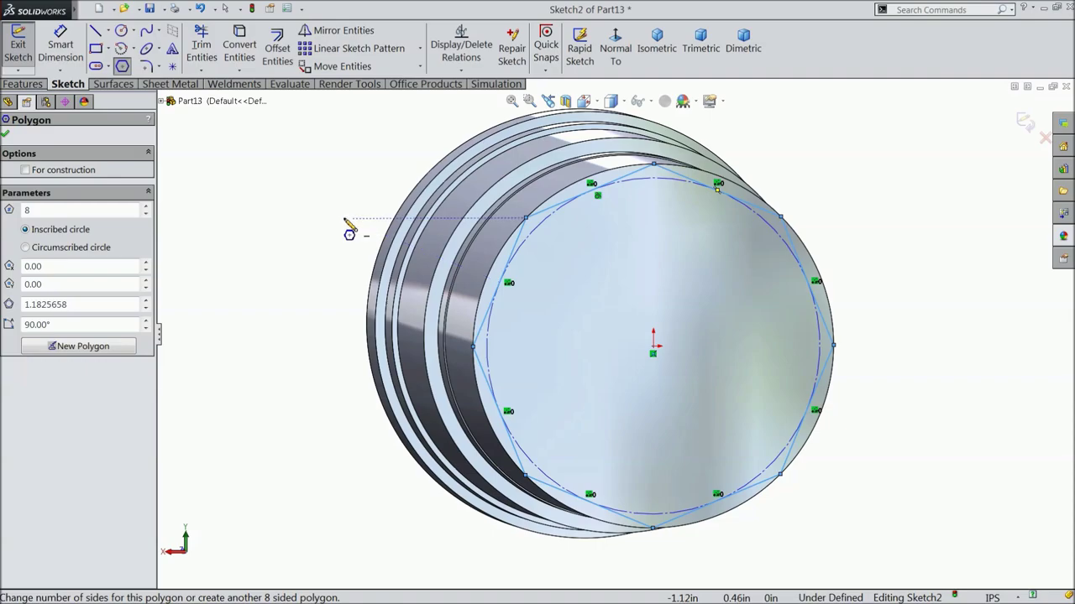
left_click(615, 47)
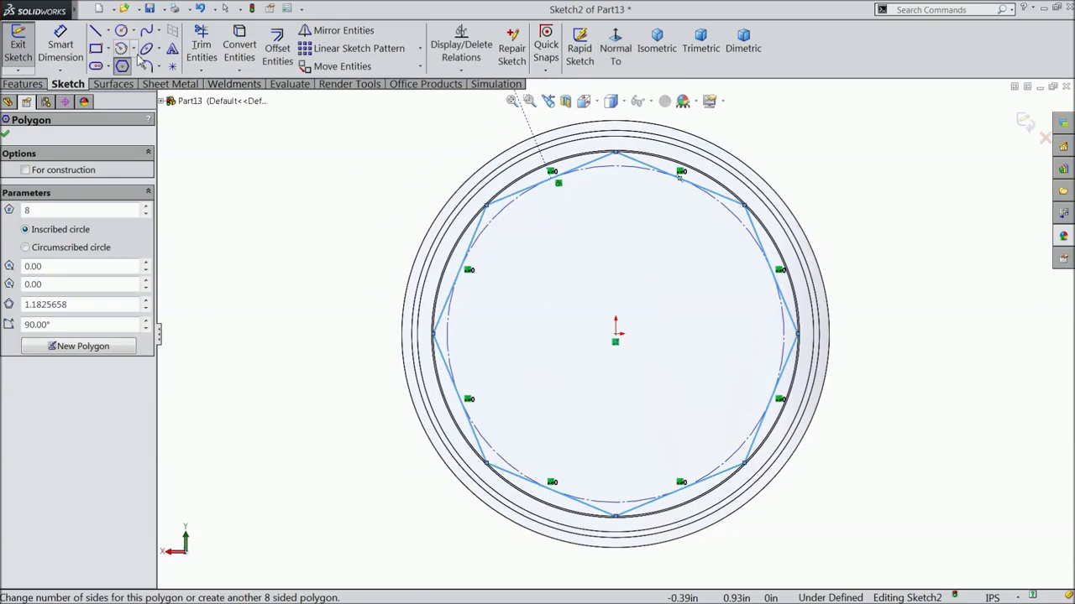
left_click(109, 31)
left_click(128, 65)
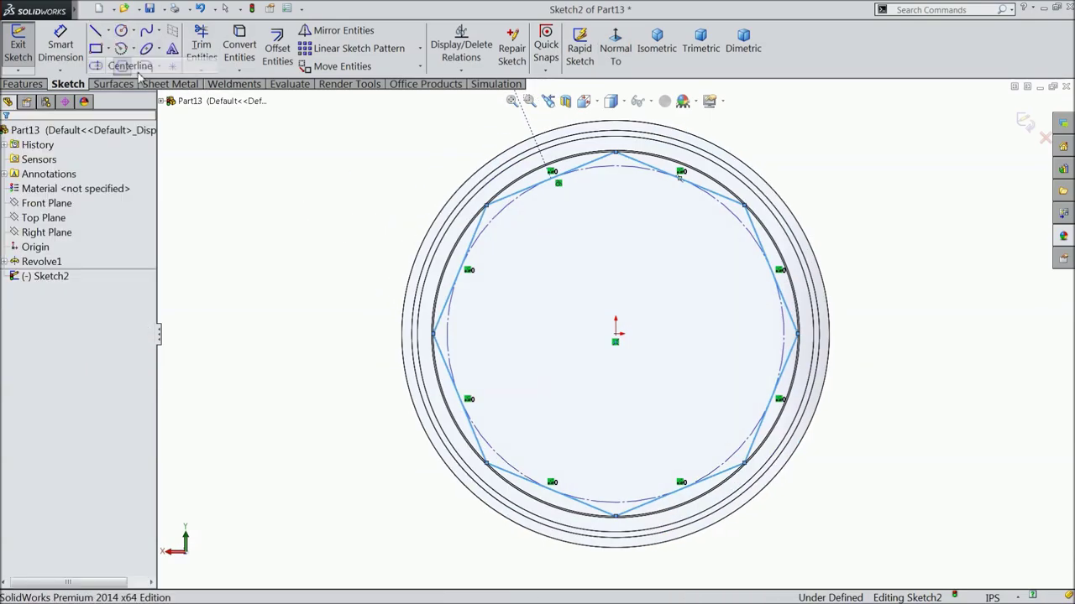
left_click(617, 336)
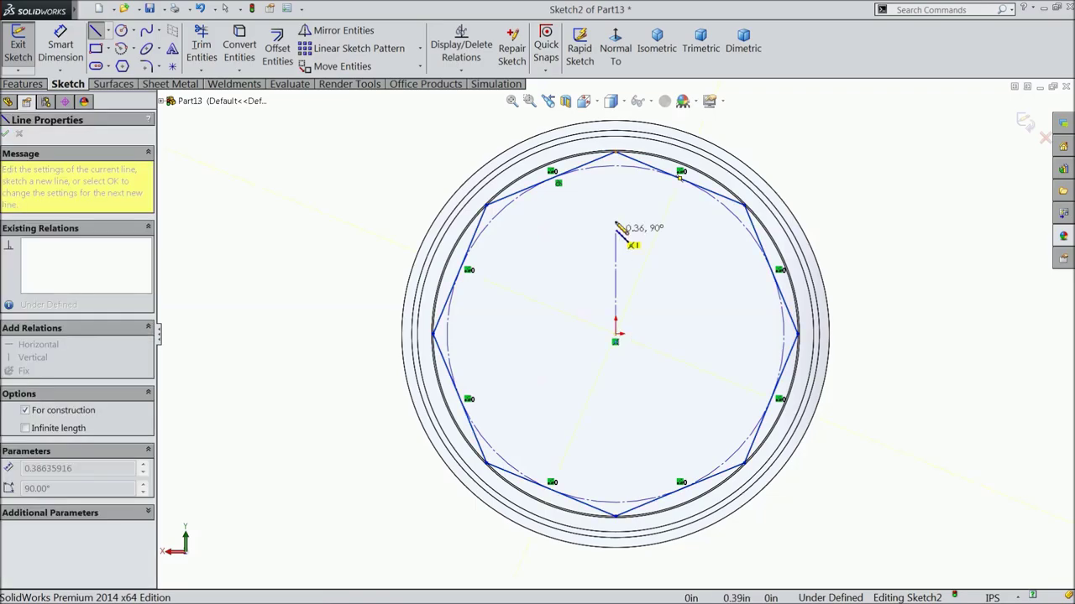
left_click(616, 153)
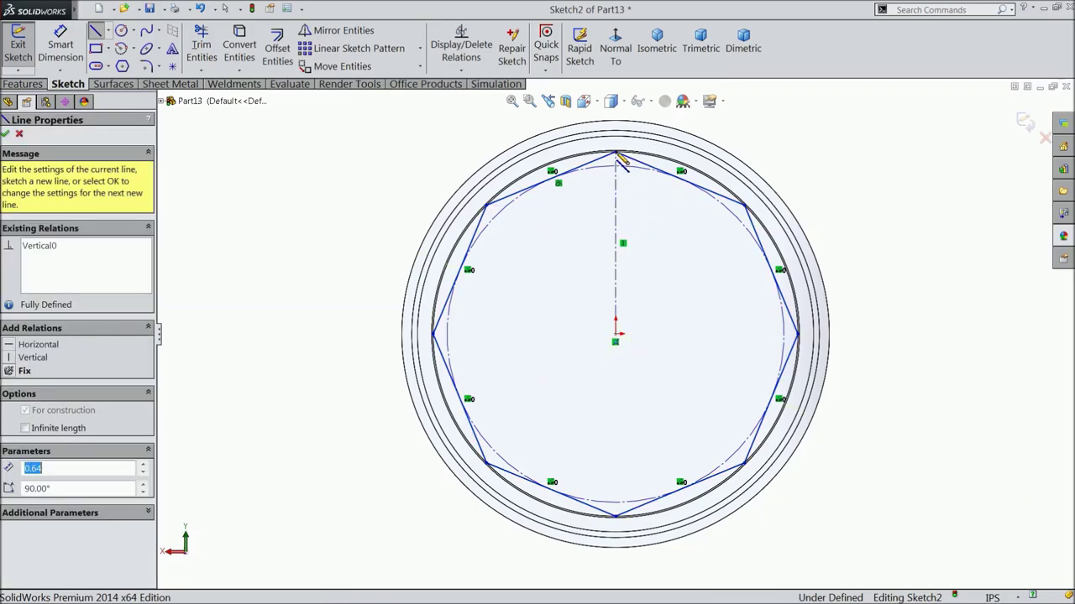
right_click(511, 222)
key("Escape")
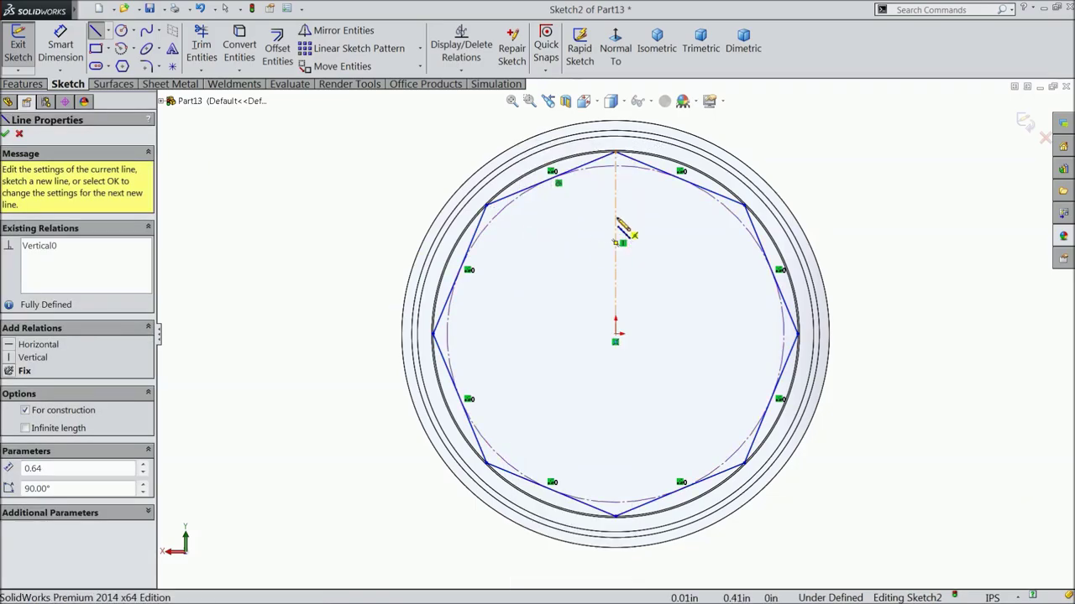
Dimension the distance between two opposite parallel sides of the octagon and finish dimensioning.
left_click(61, 46)
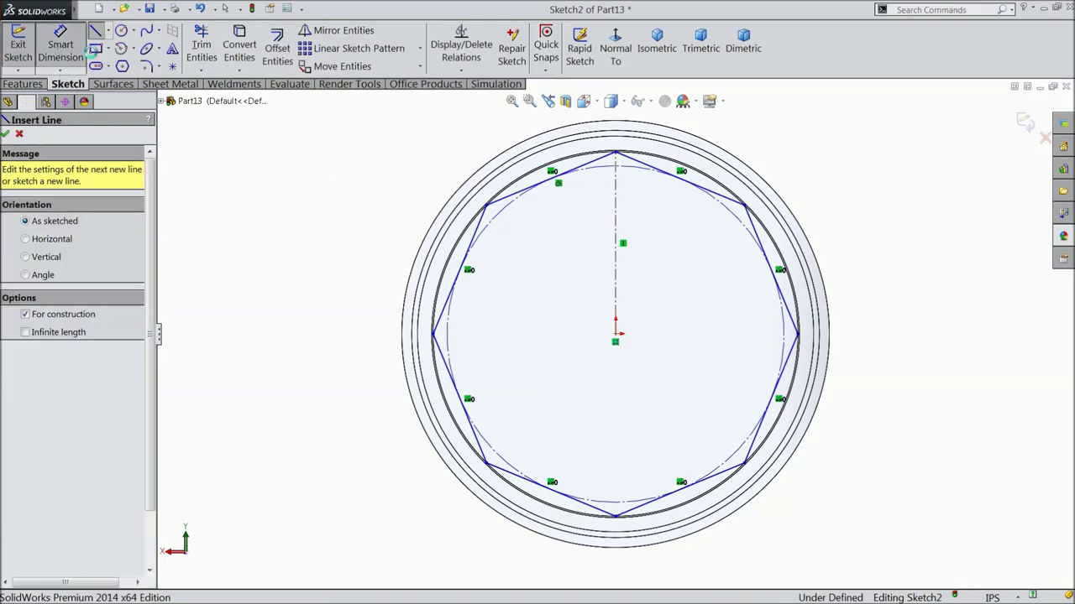
left_click(578, 173)
left_click(739, 467)
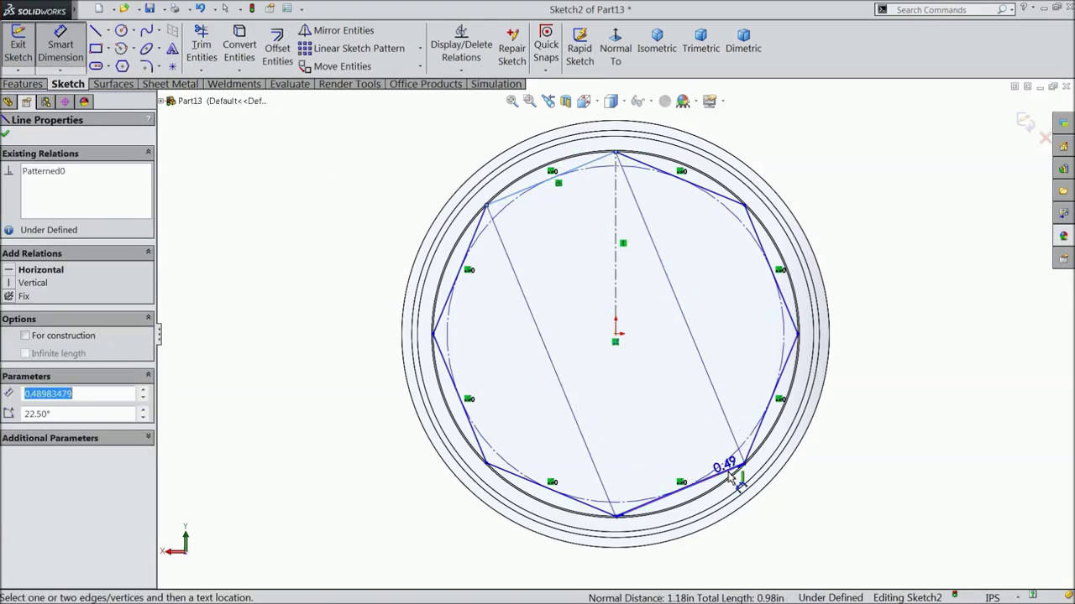
left_click(880, 243)
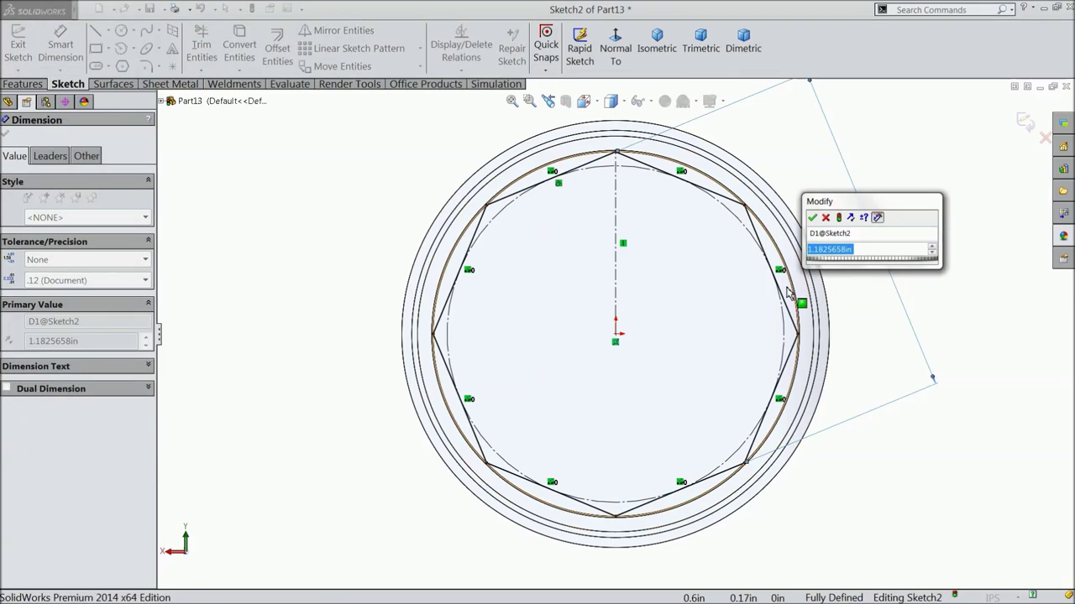
left_click(813, 218)
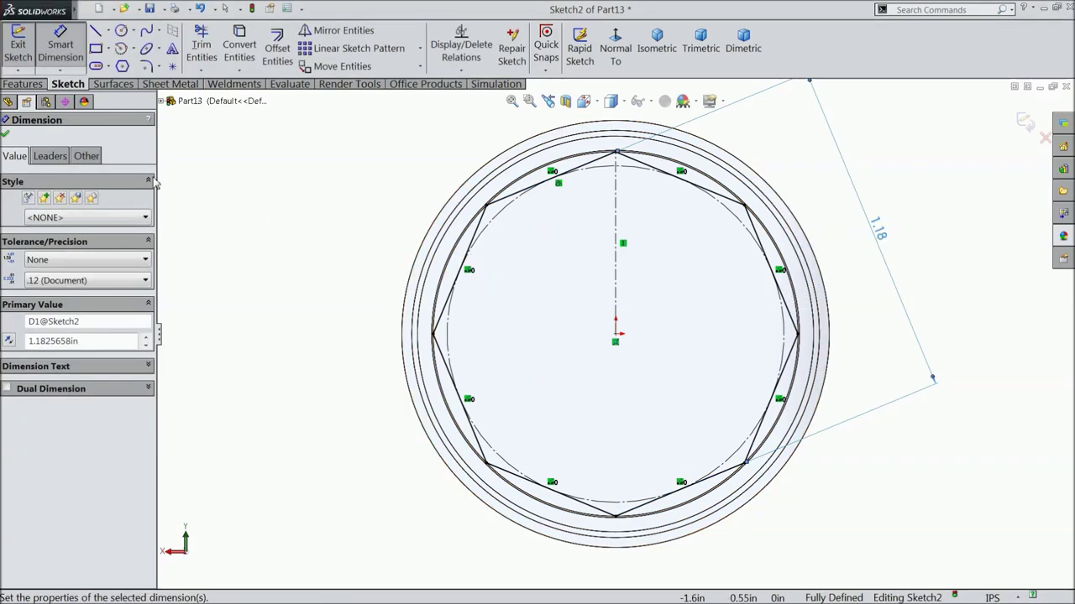
left_click(5, 136)
Convert the circular outer edge of the small end face into a sketch circle around the octagon.
middle_click_drag(314, 226, 348, 232)
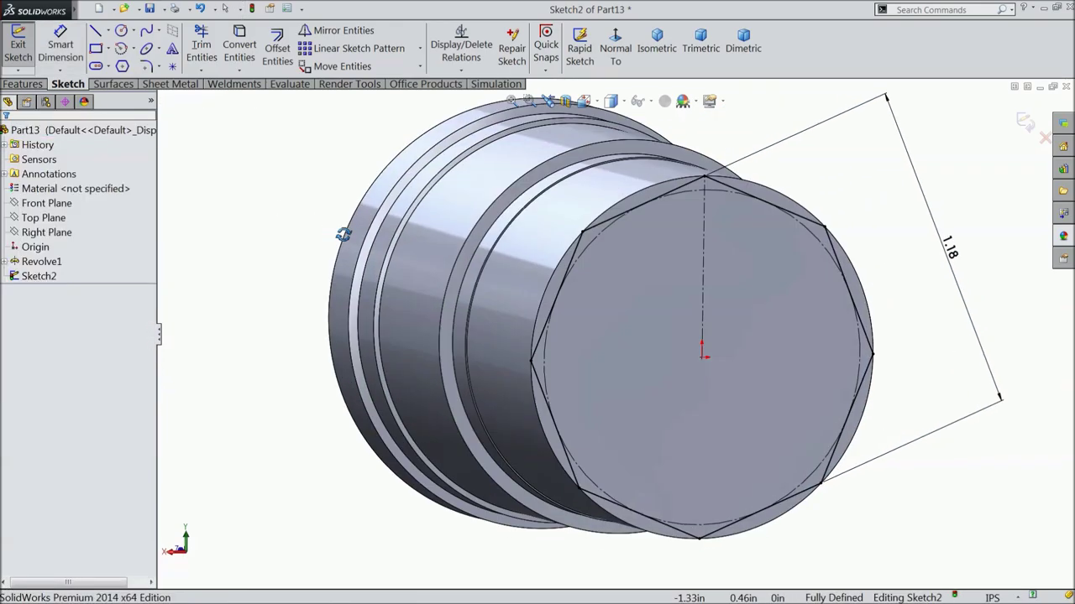
scroll(564, 320, "up", 3)
scroll(563, 321, "up", 2)
left_click(538, 294)
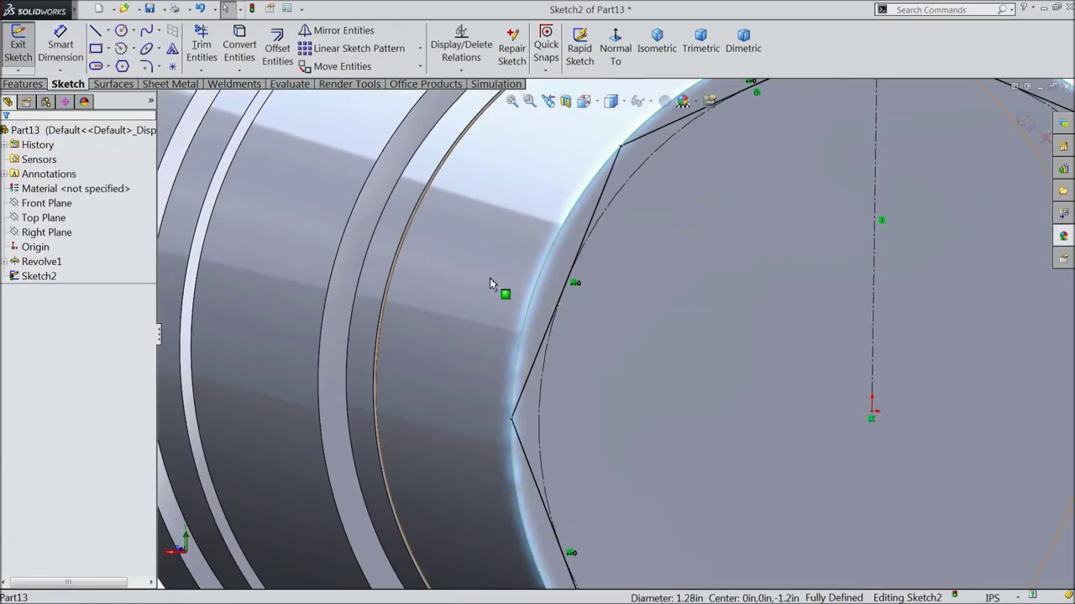
left_click(242, 52)
key("f")
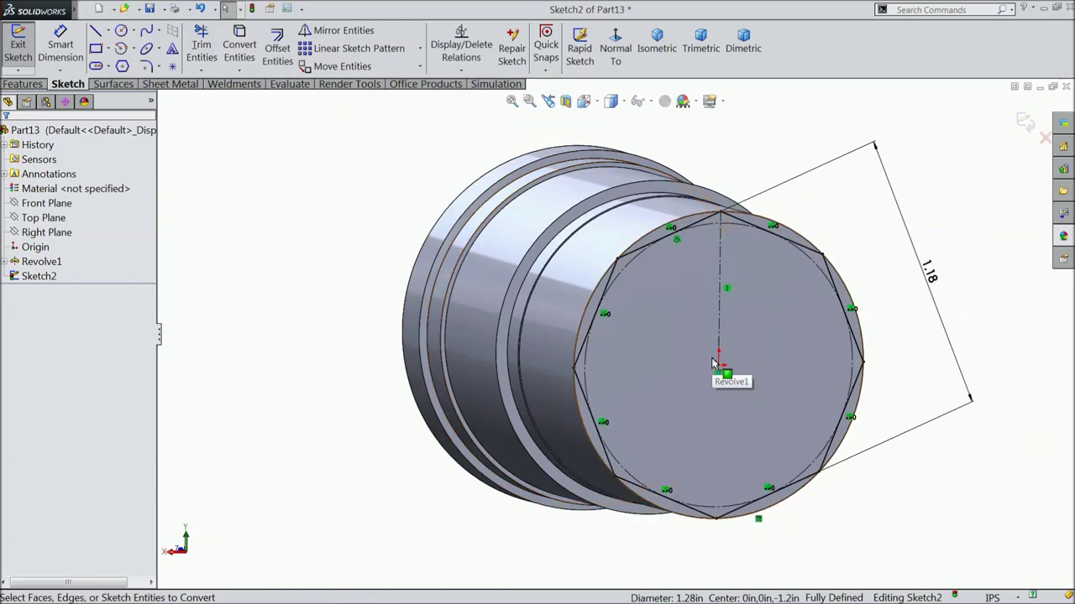
Set up an extruded cut using seven of the segment regions between the octagon and the circle, omitting the lower-left one.
left_click(23, 84)
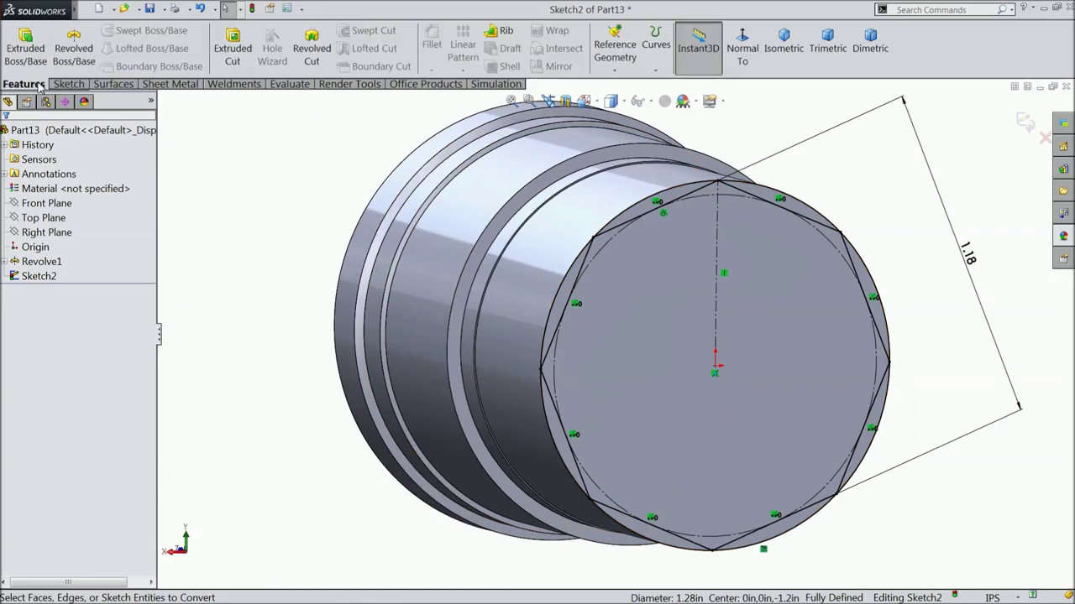
left_click(239, 52)
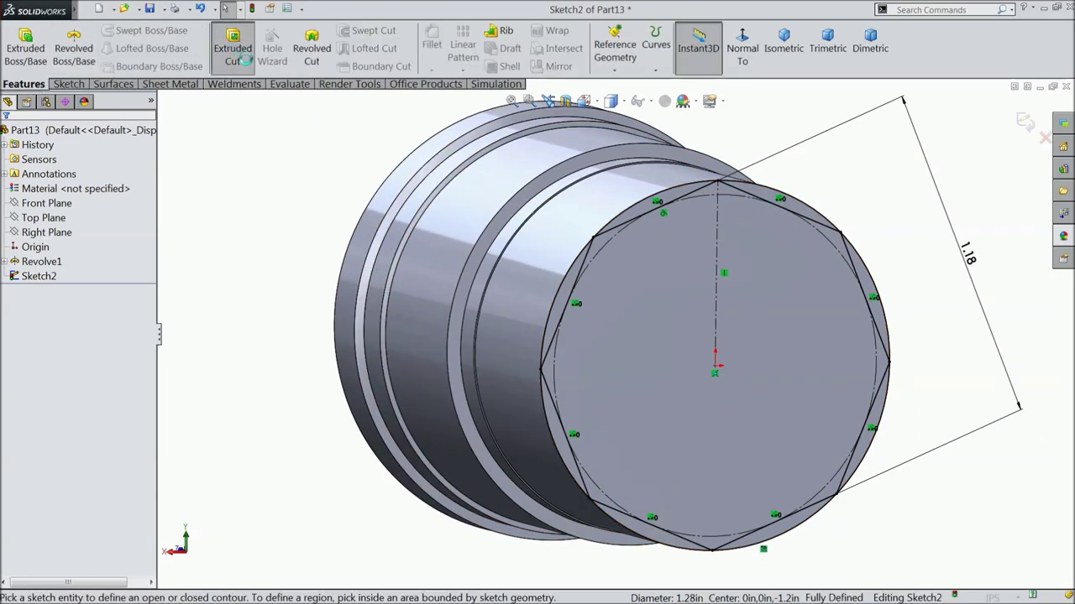
left_click(556, 302)
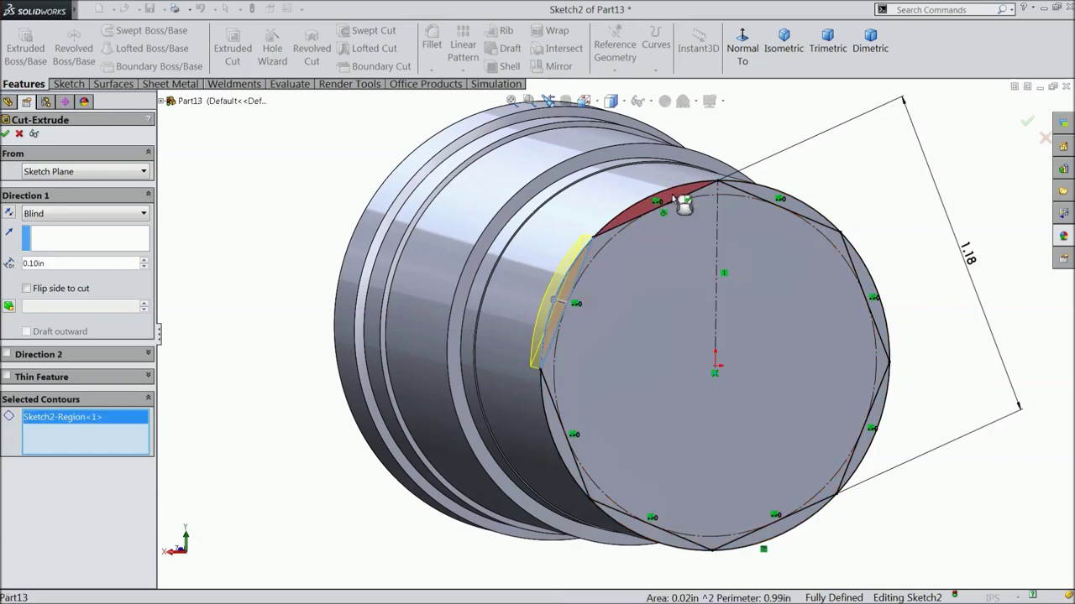
left_click(684, 204)
left_click(776, 205)
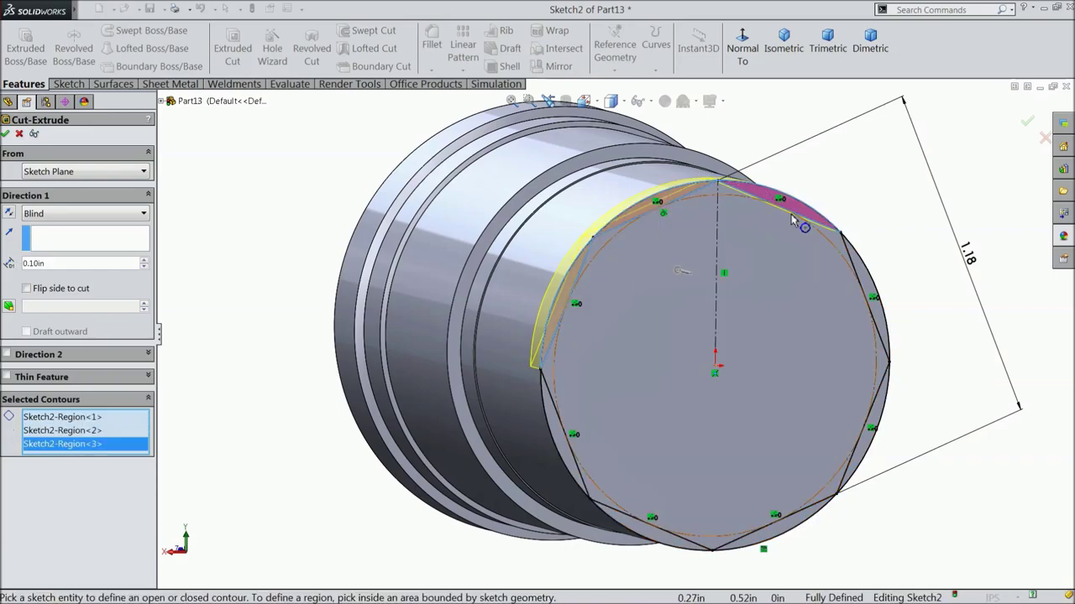
left_click(873, 293)
left_click(877, 432)
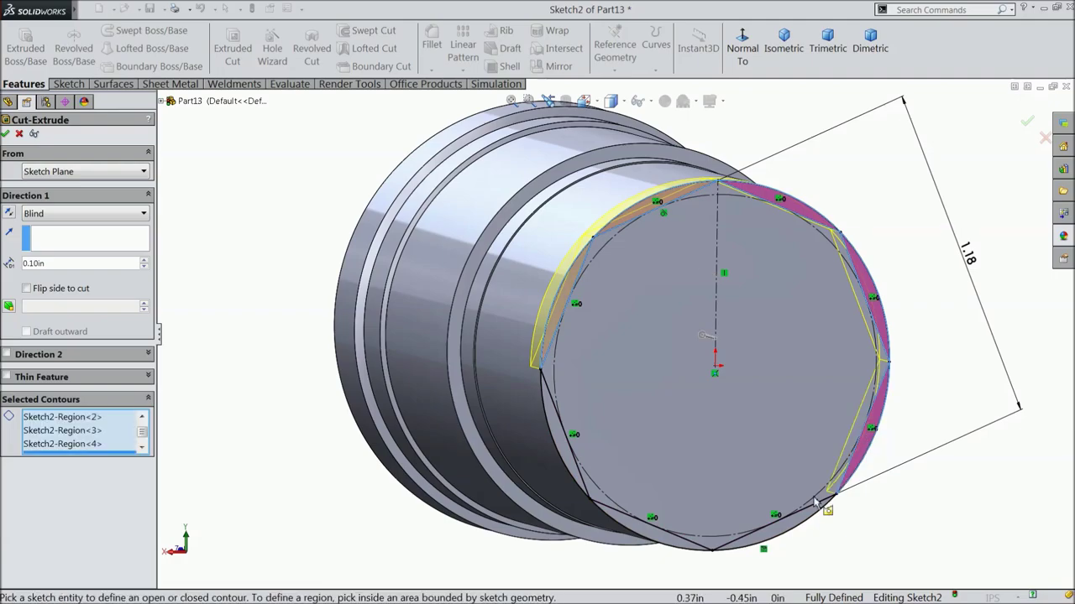
left_click(796, 524)
left_click(659, 537)
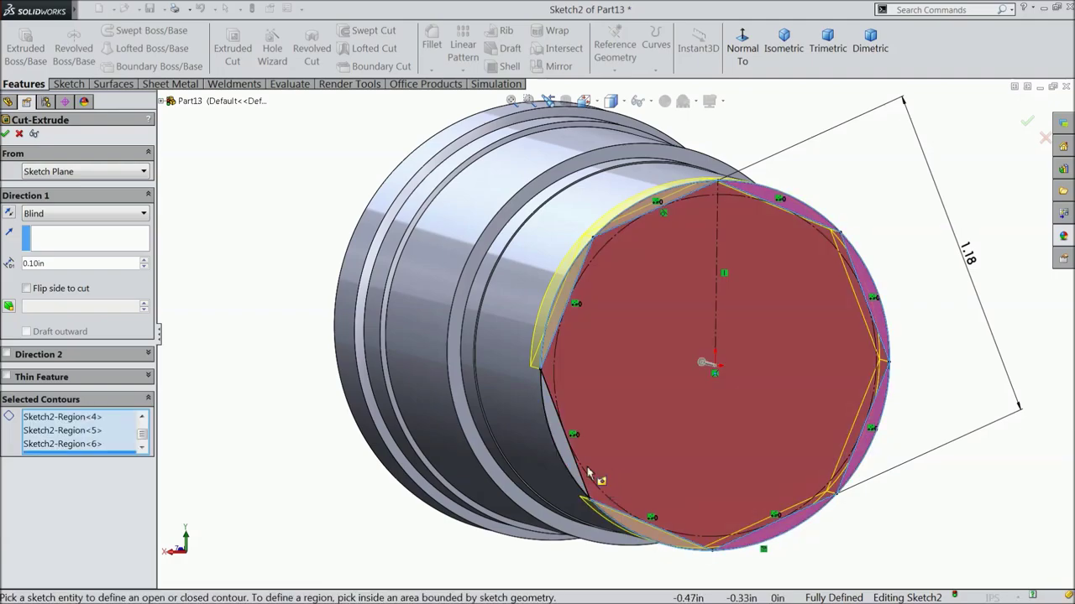
left_click(578, 462)
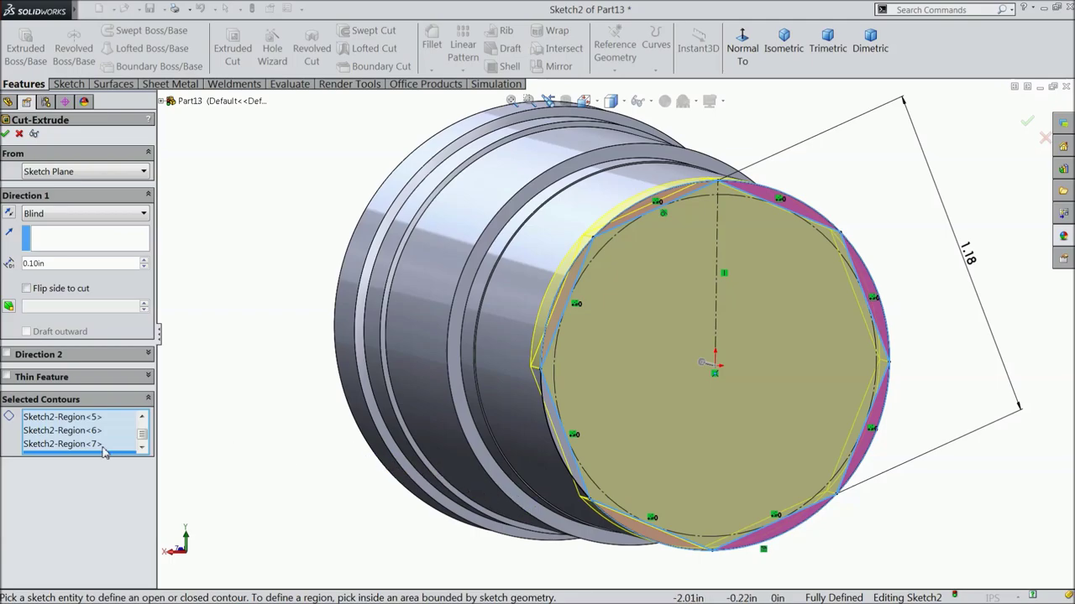
left_click(143, 450)
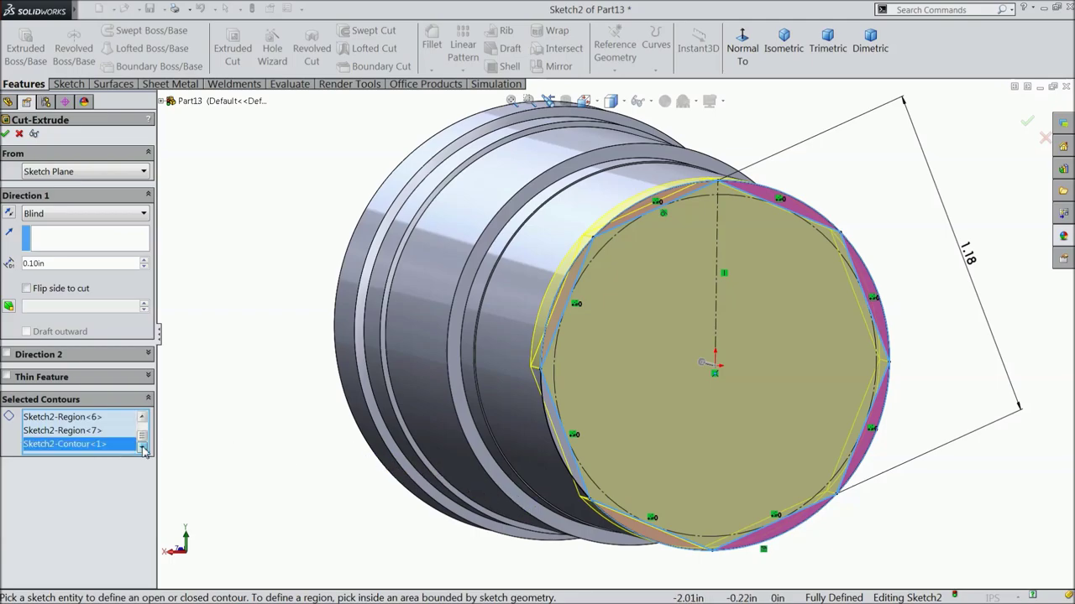
right_click(95, 453)
left_click(117, 474)
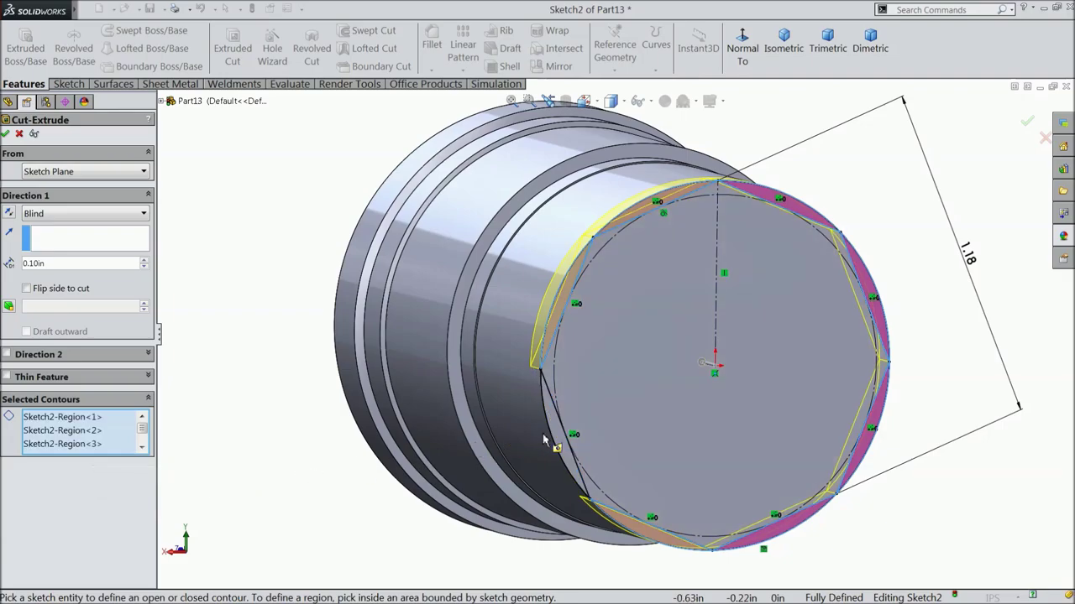
Add the remaining lower-left segment to the cut and extrude it Up To Surface, ending at the thin ring face behind the smallest step.
left_click(555, 436)
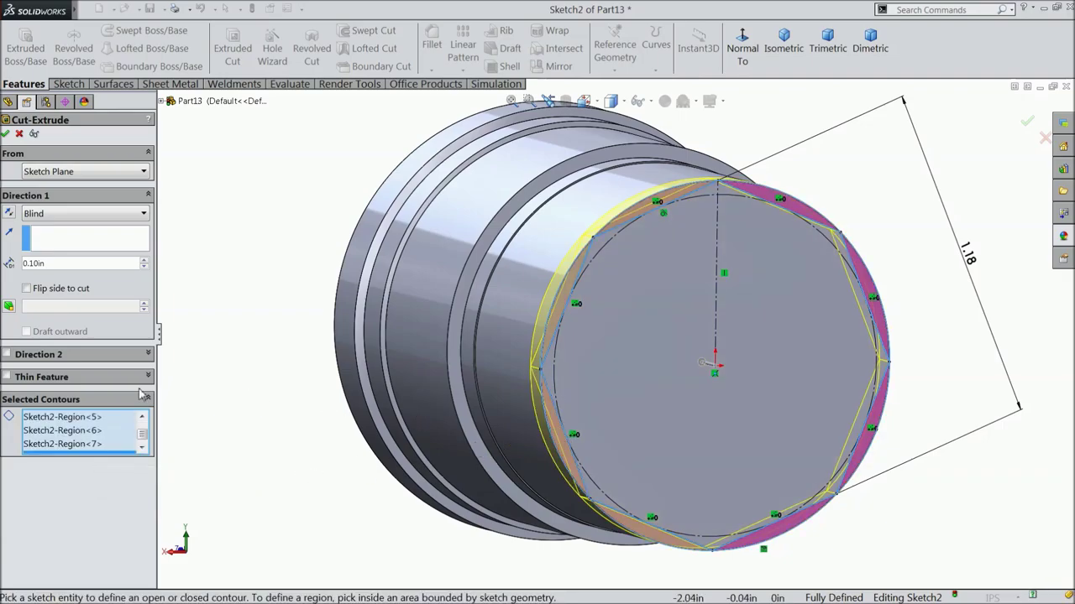
left_click(49, 214)
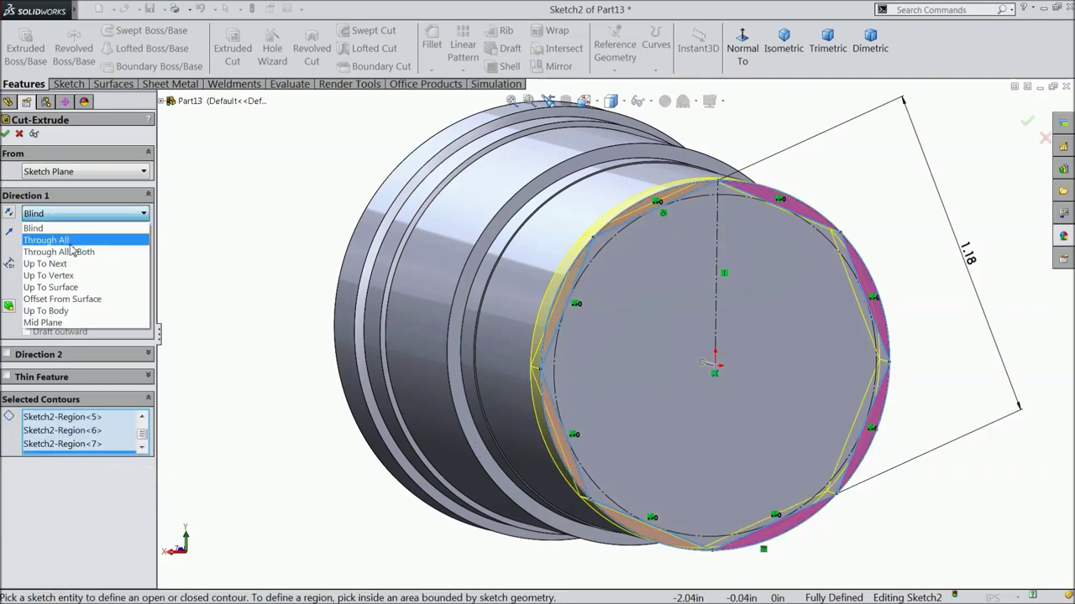
left_click(50, 288)
scroll(520, 310, "down", 5)
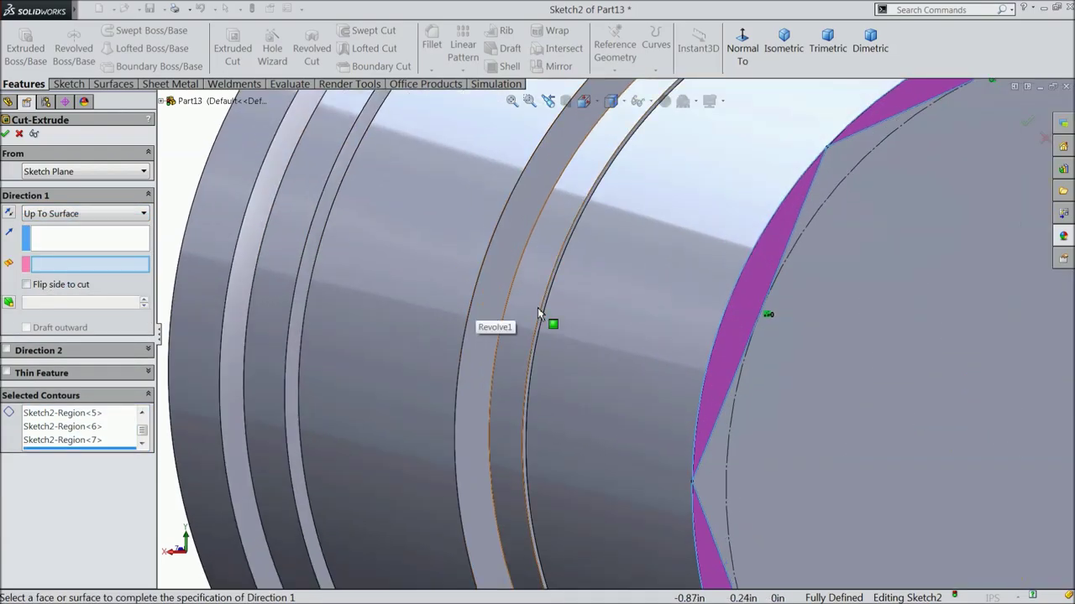
left_click(558, 356)
scroll(495, 361, "up", 6)
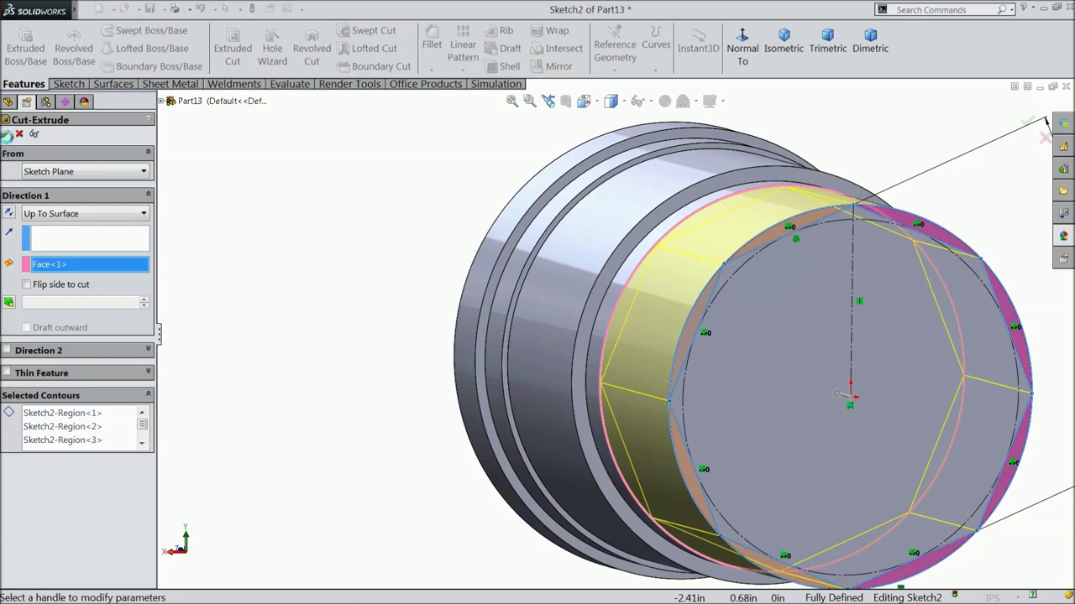
key("Return")
key("ctrl+2")
middle_click_drag(326, 278, 478, 336)
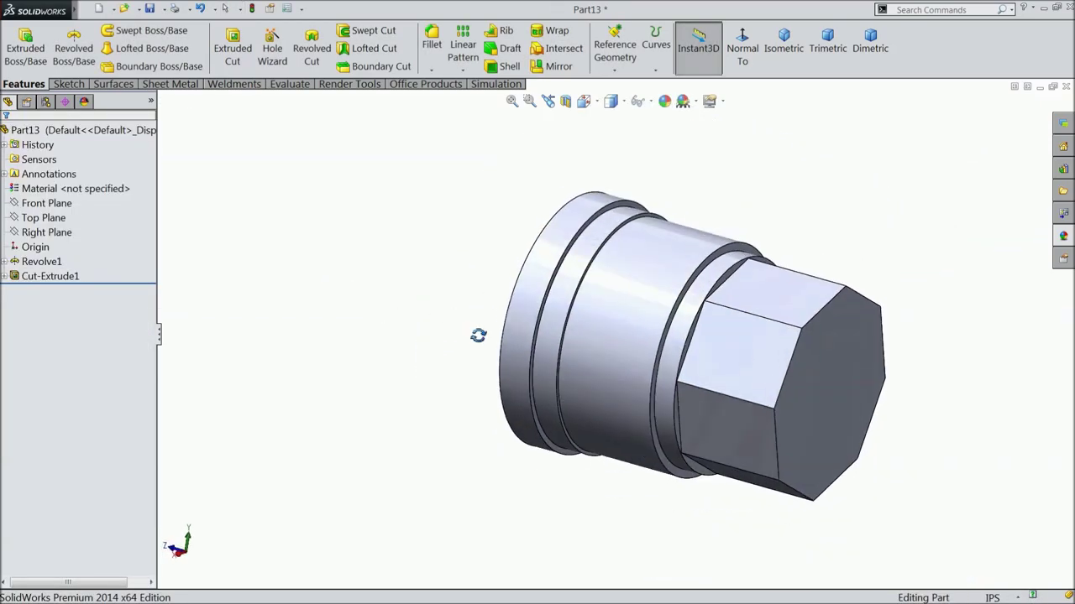
Fillet five circular outer edges of the stepped cylinder, from the smallest step to the large end's rim, with a 0.01 in radius.
scroll(743, 304, "down", 5)
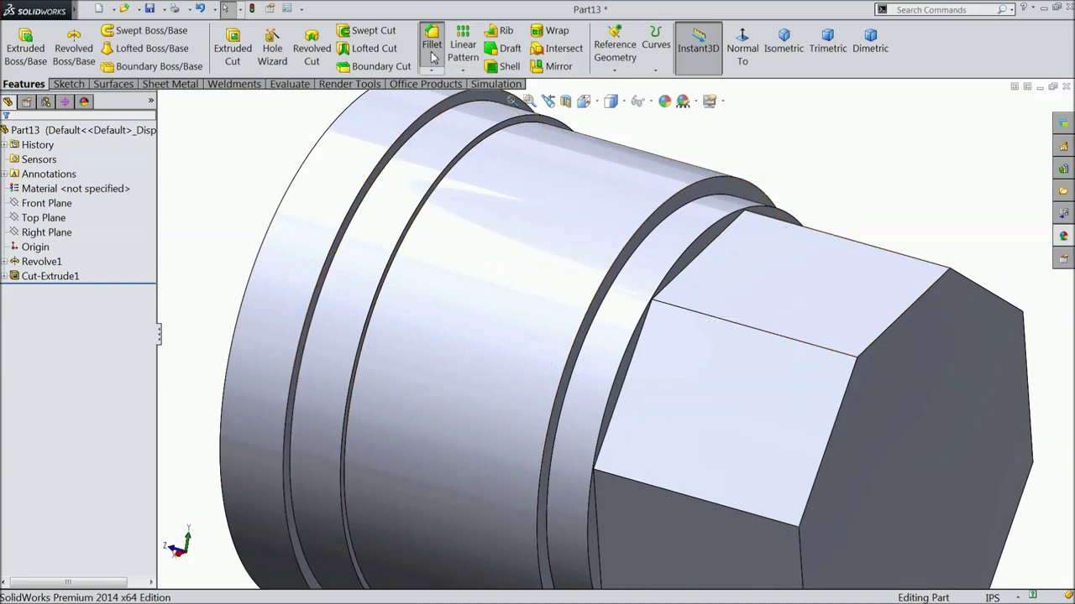
left_click(432, 52)
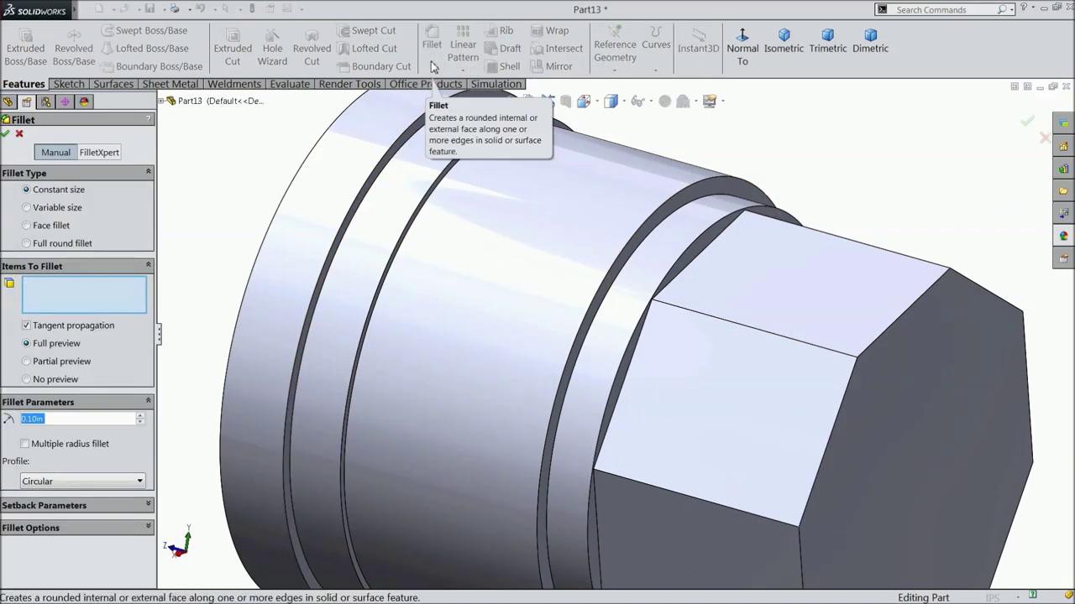
type("0.01")
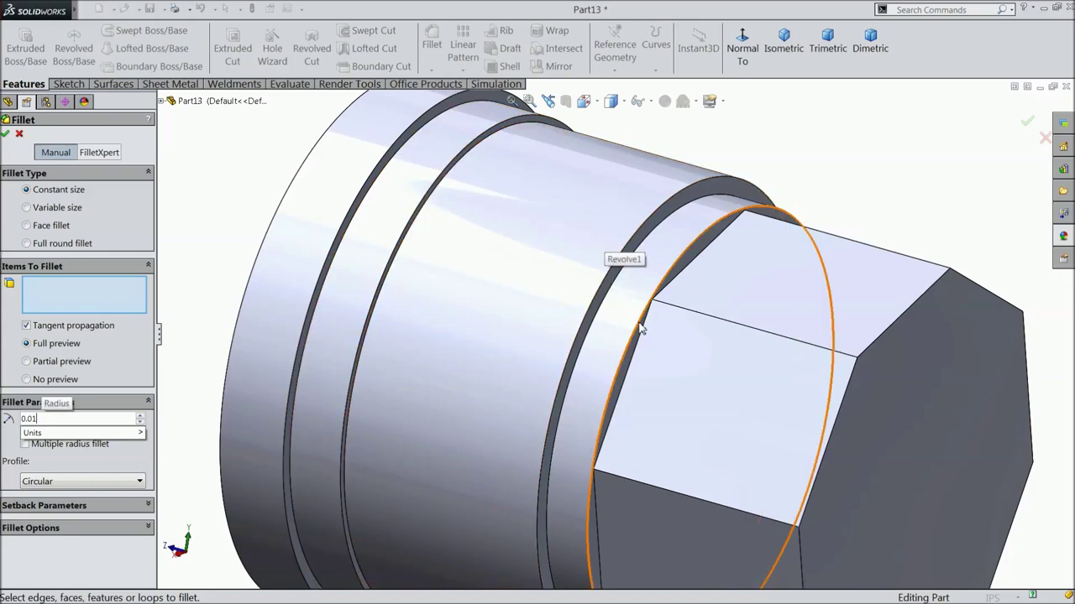
left_click(640, 329)
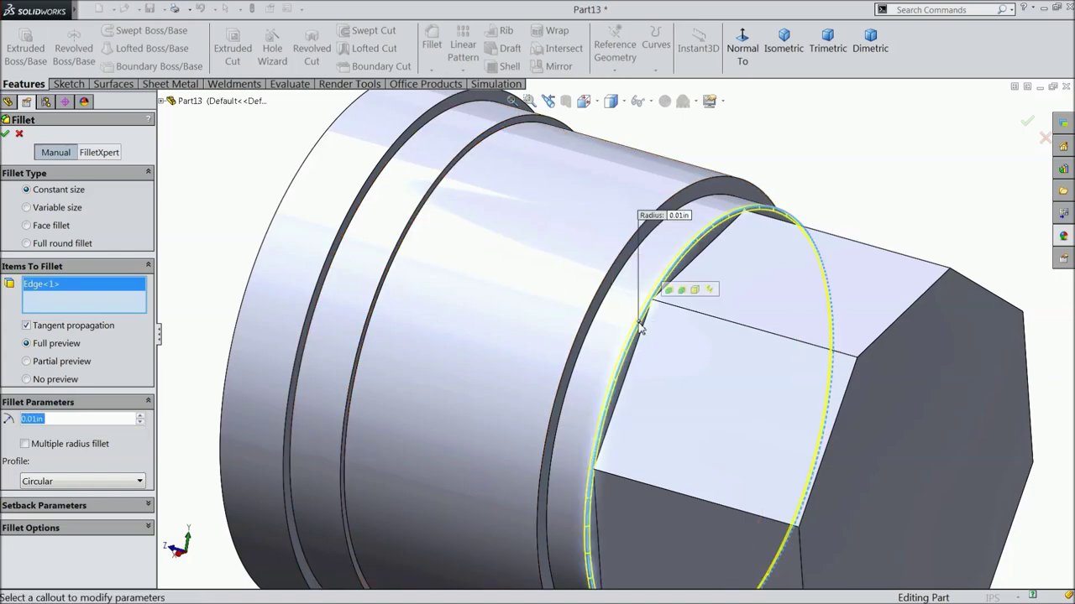
left_click(593, 320)
left_click(386, 275)
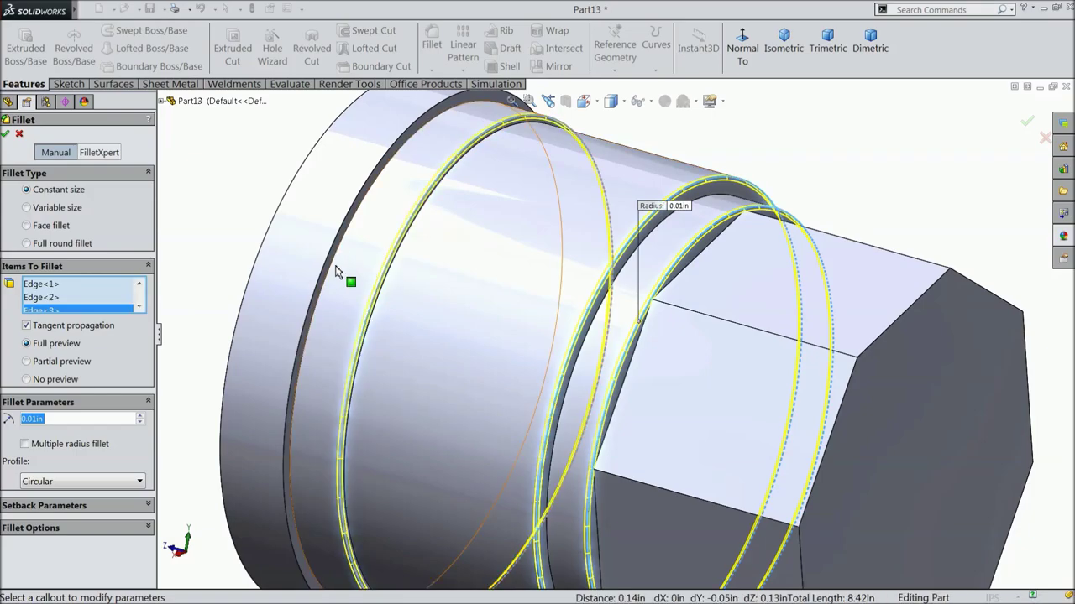
left_click(334, 269)
left_click(262, 252)
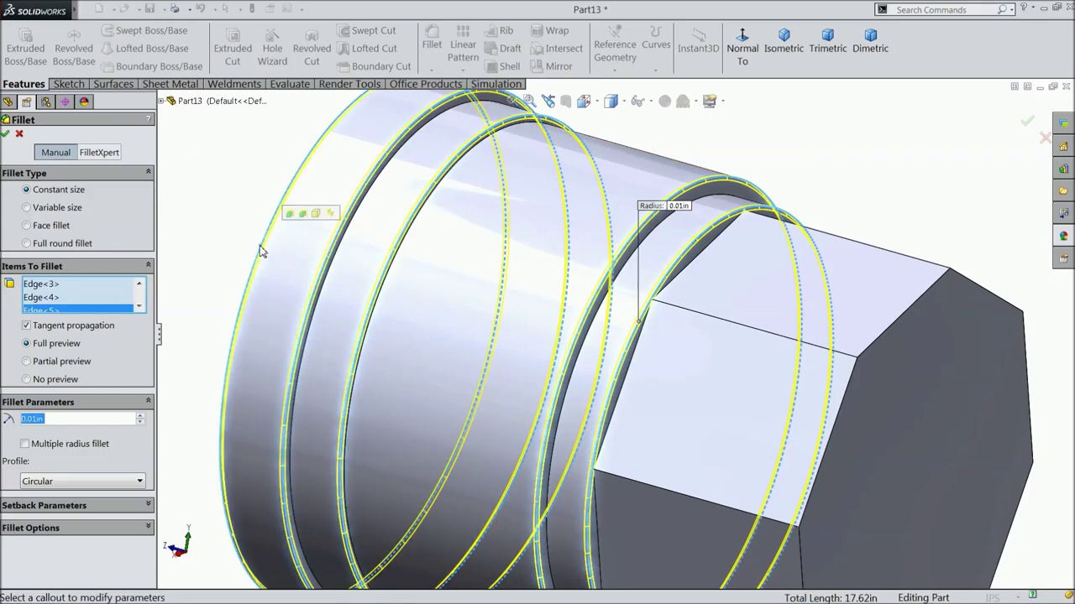
left_click(7, 135)
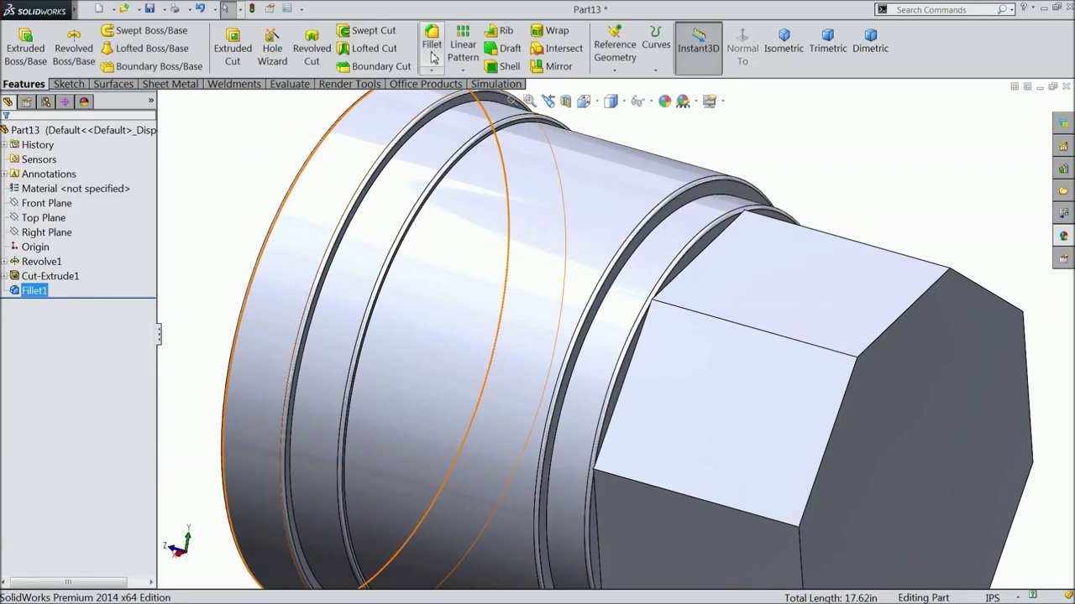
Set up a 0.015 in fillet on the octagonal head's edges, both where it meets the smallest step and around its end face.
left_click(433, 42)
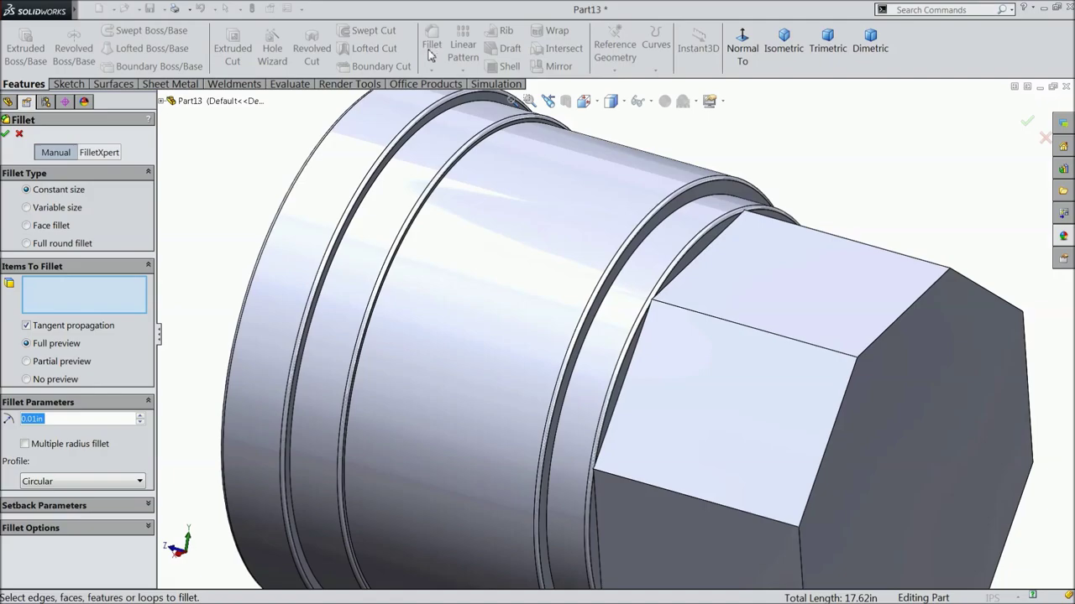
type("0.015")
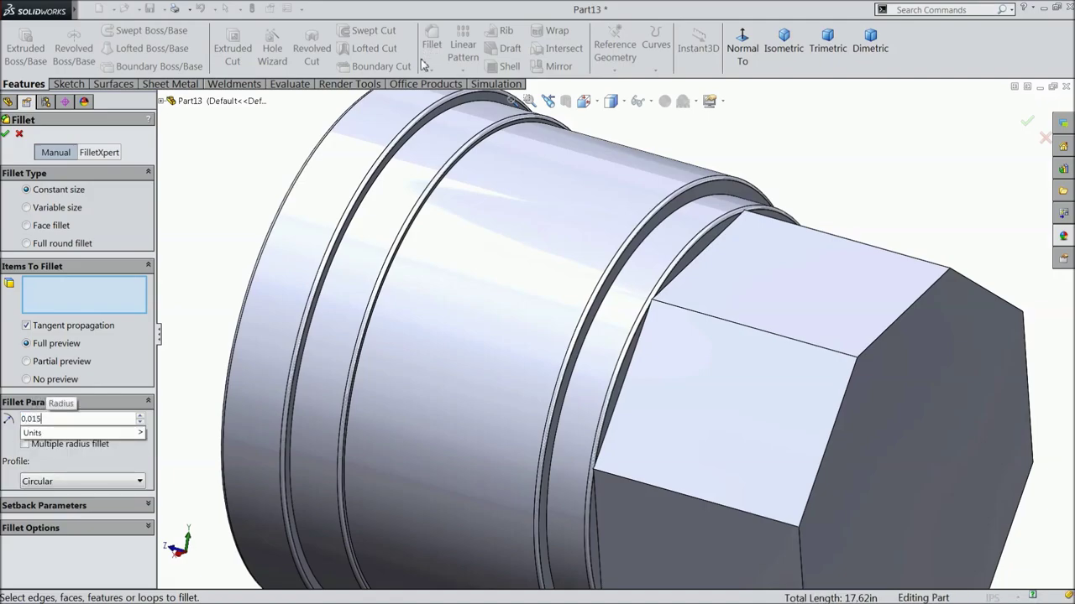
left_click(635, 351)
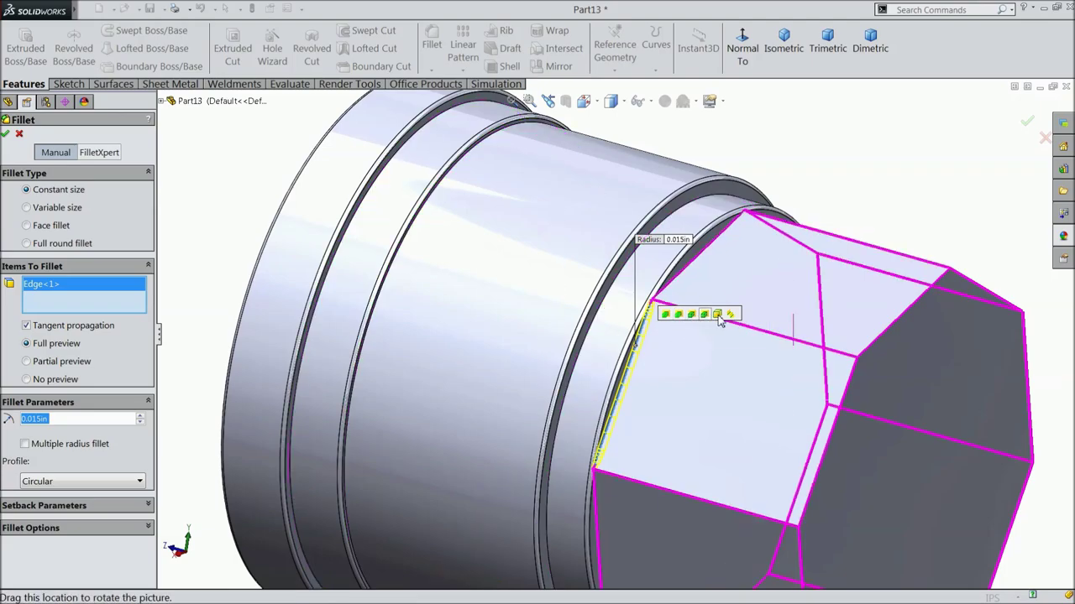
left_click(666, 314)
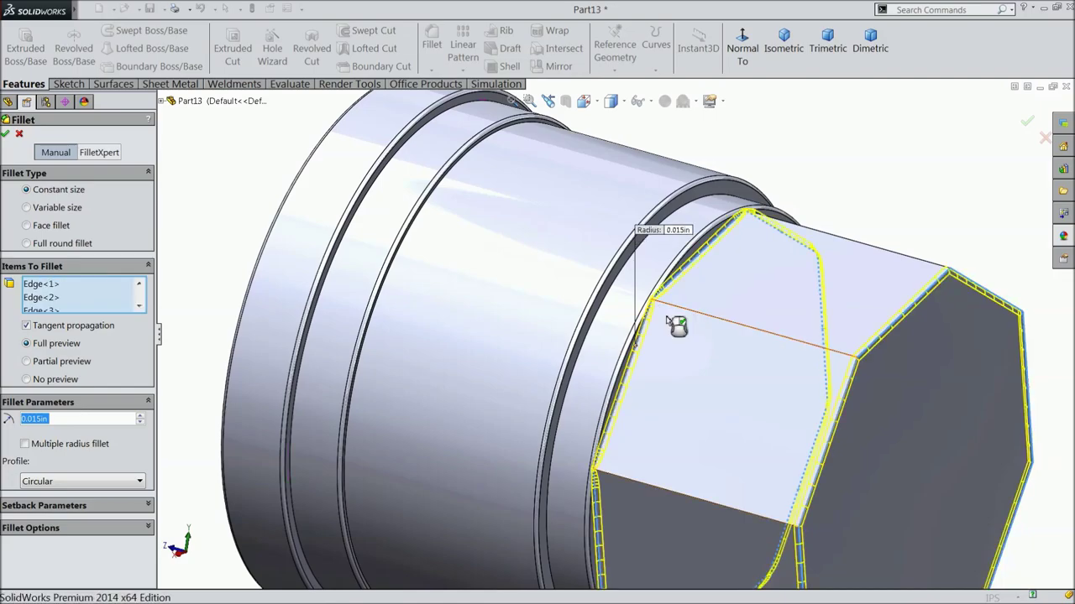
scroll(669, 382, "up", 3)
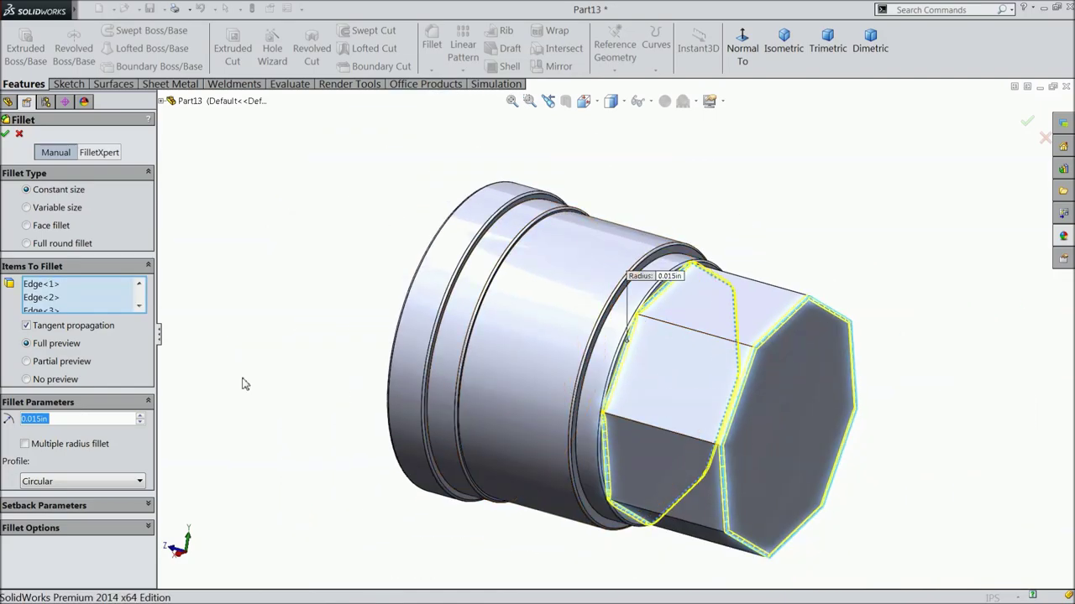
left_click(139, 307)
left_click(139, 307)
left_click(139, 308)
scroll(804, 410, "down", 2)
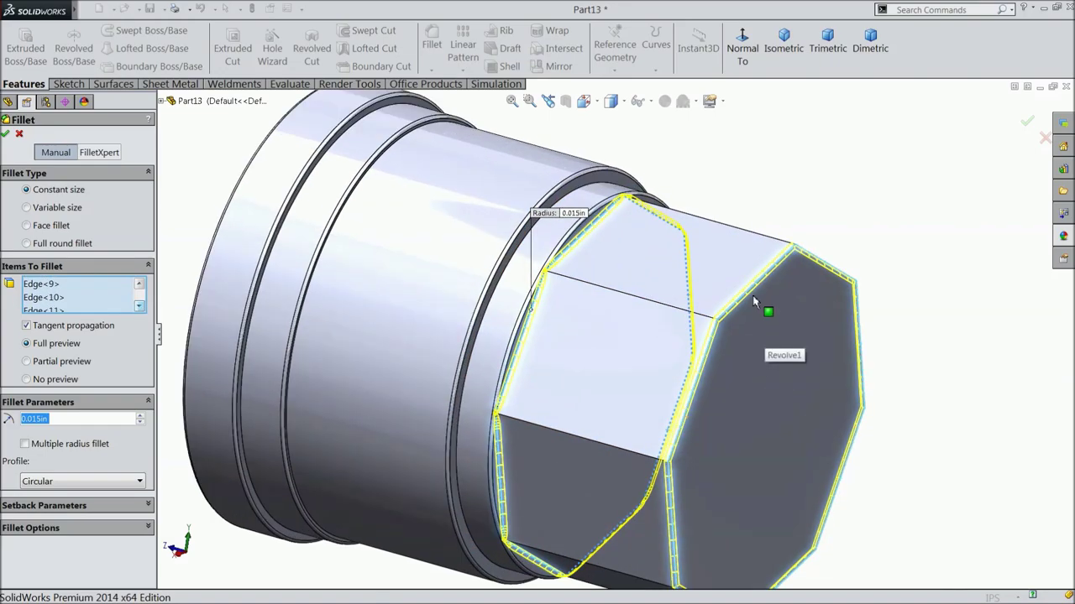
Remove the eight end-face edges from the fillet selection and apply the fillet only around the octagonal head's base.
left_click(750, 300)
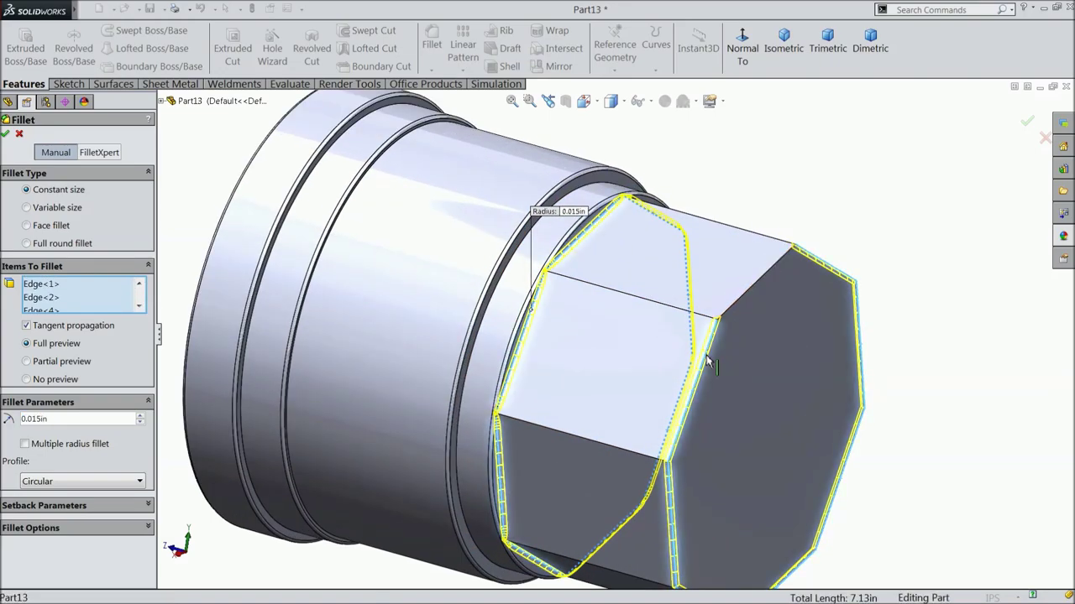
left_click(801, 376)
left_click(794, 369)
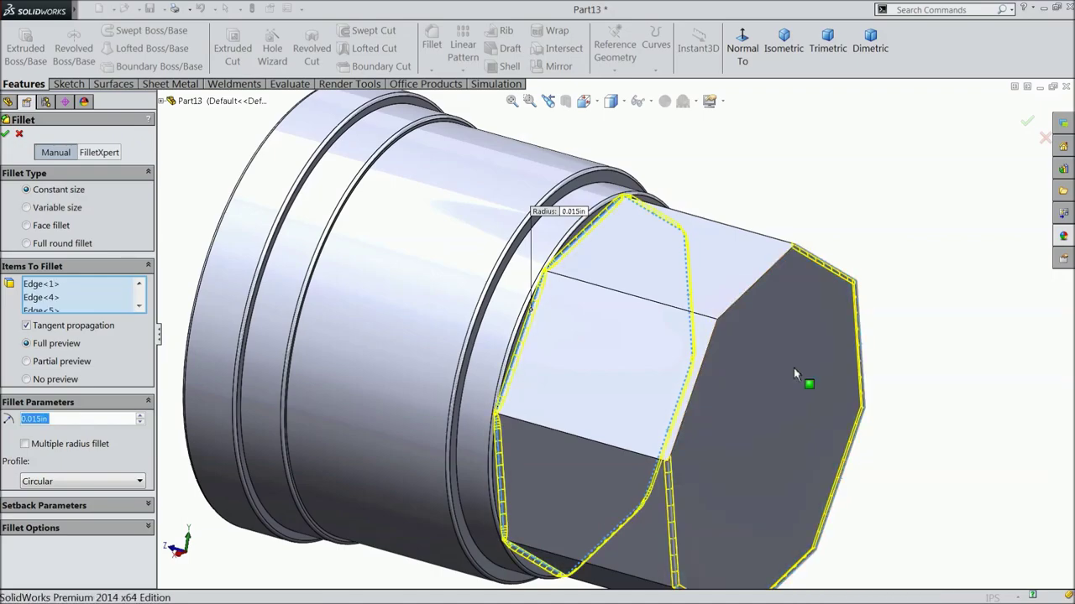
scroll(605, 470, "up", 3)
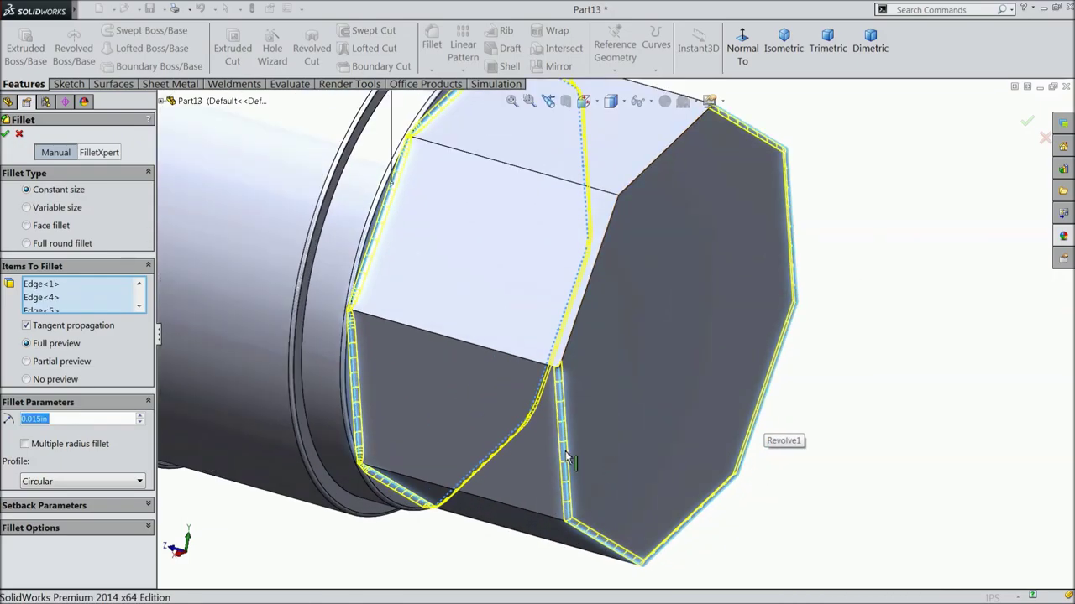
left_click(584, 519)
left_click(585, 522)
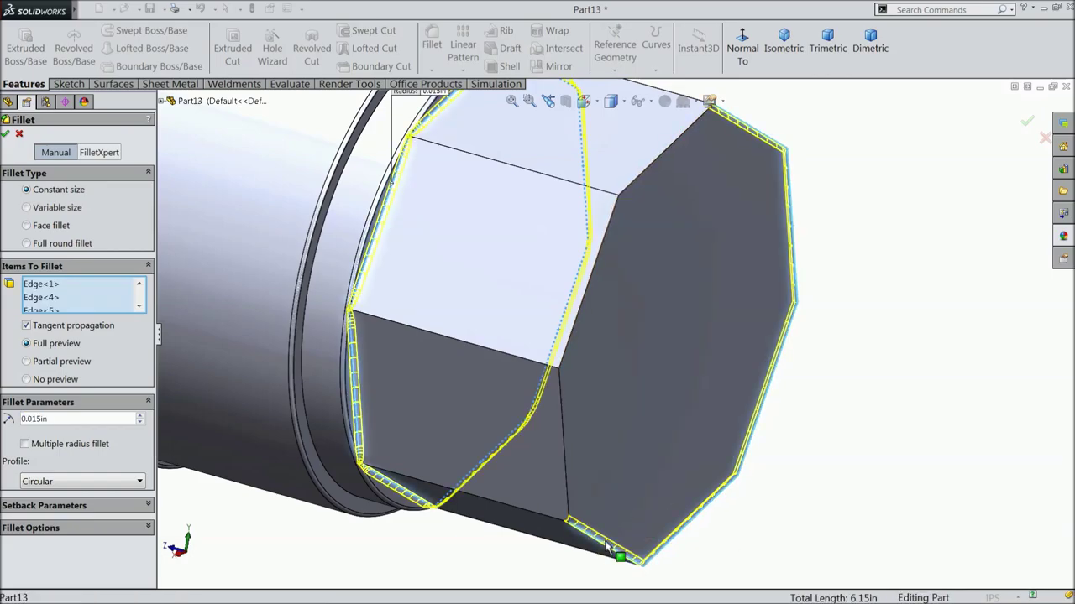
left_click(645, 529)
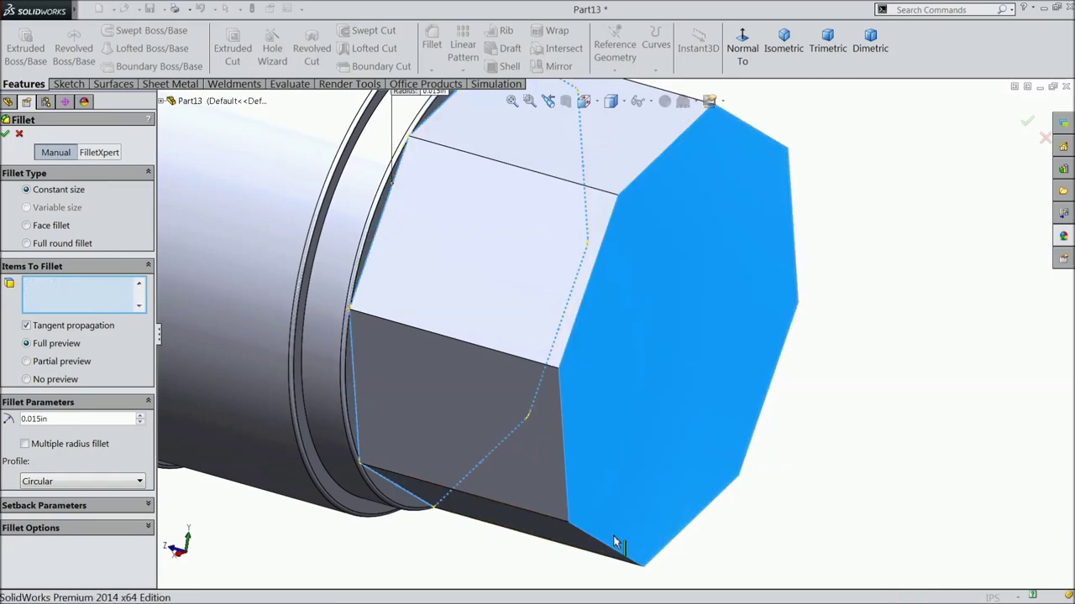
left_click(645, 526)
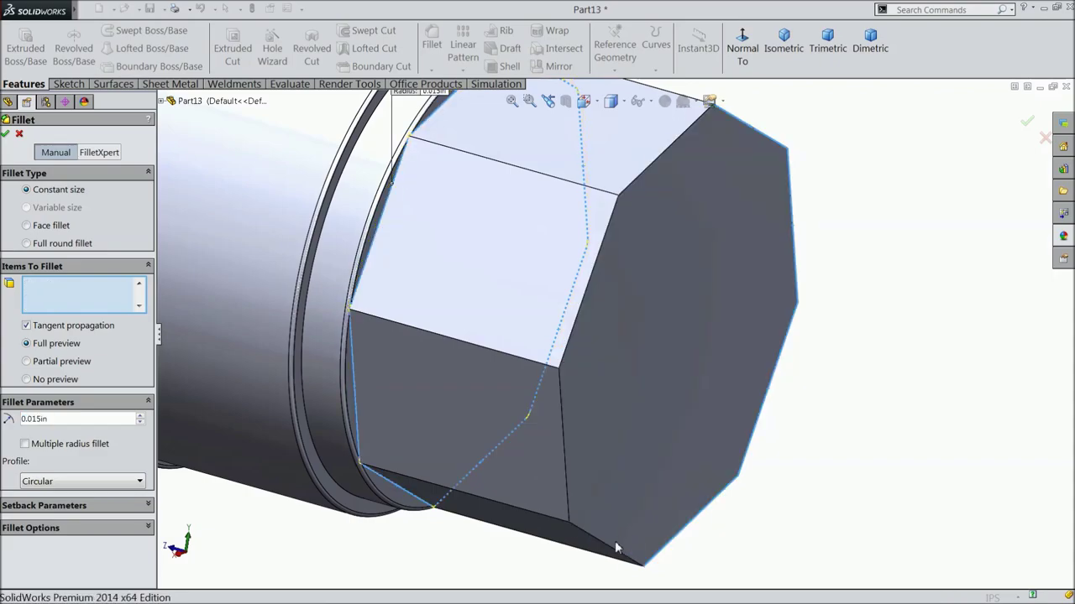
left_click(686, 530)
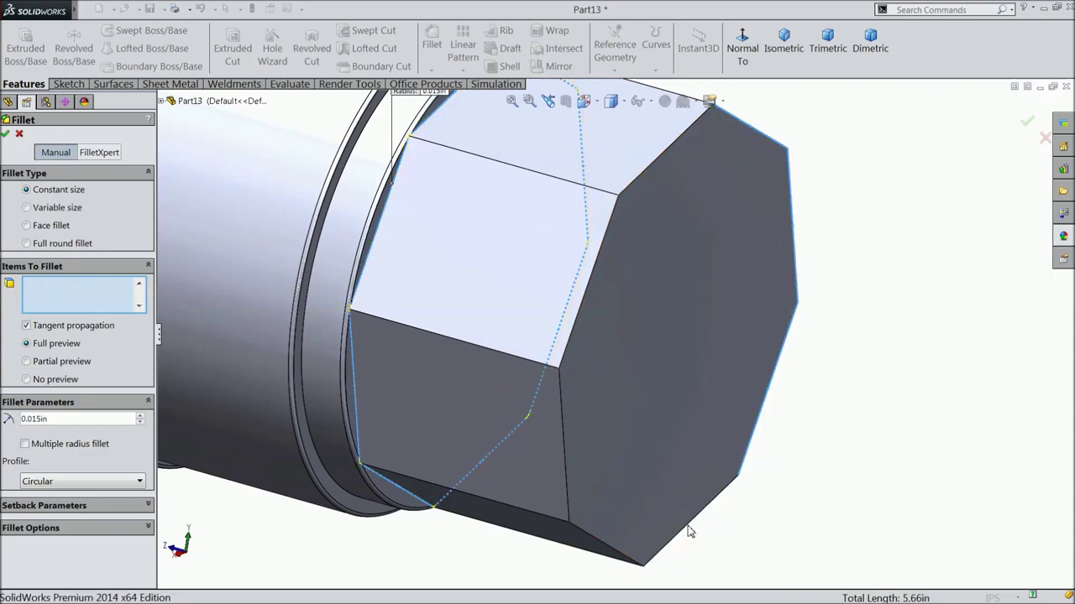
left_click(753, 441)
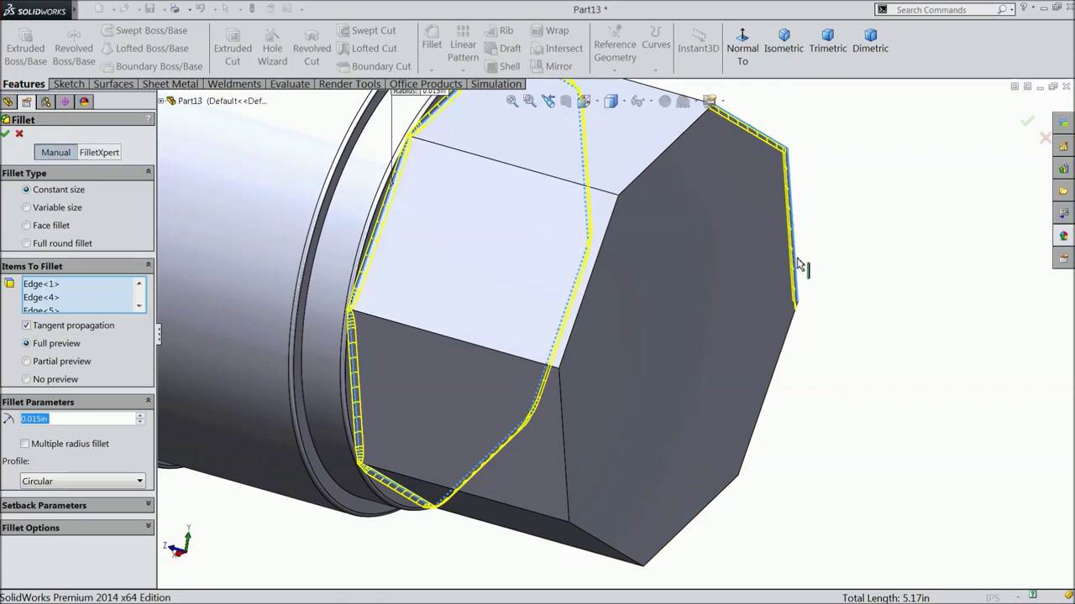
left_click(797, 267)
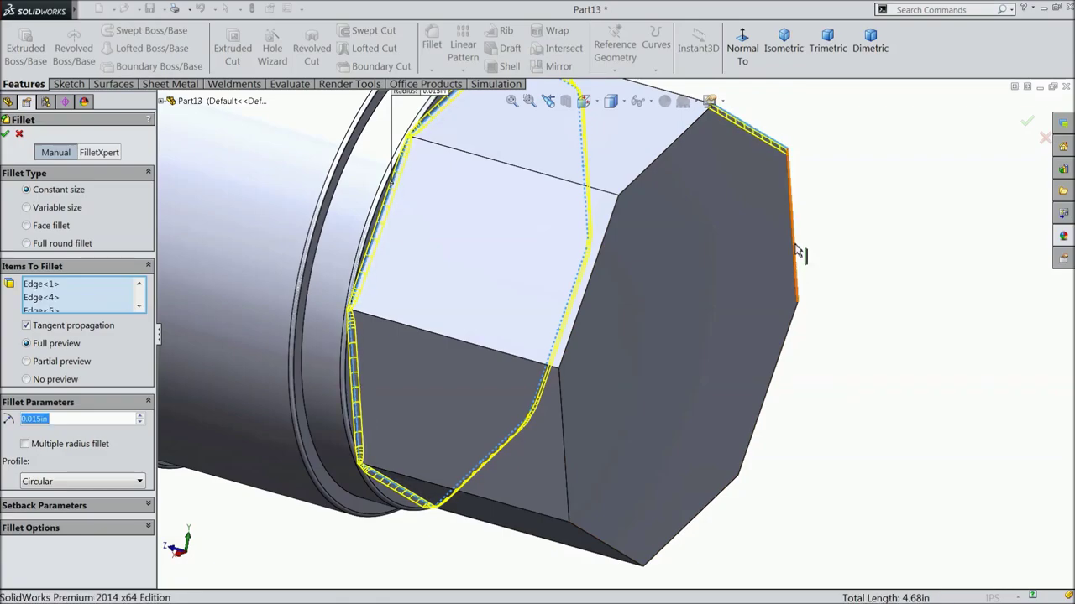
left_click(766, 139)
key("f")
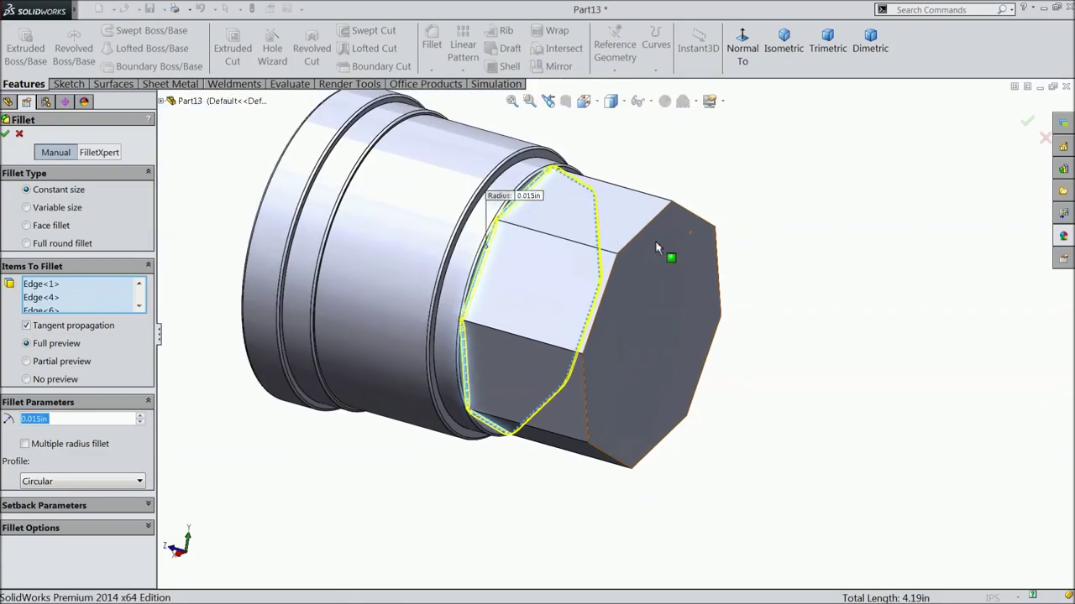
scroll(496, 310, "down", 4)
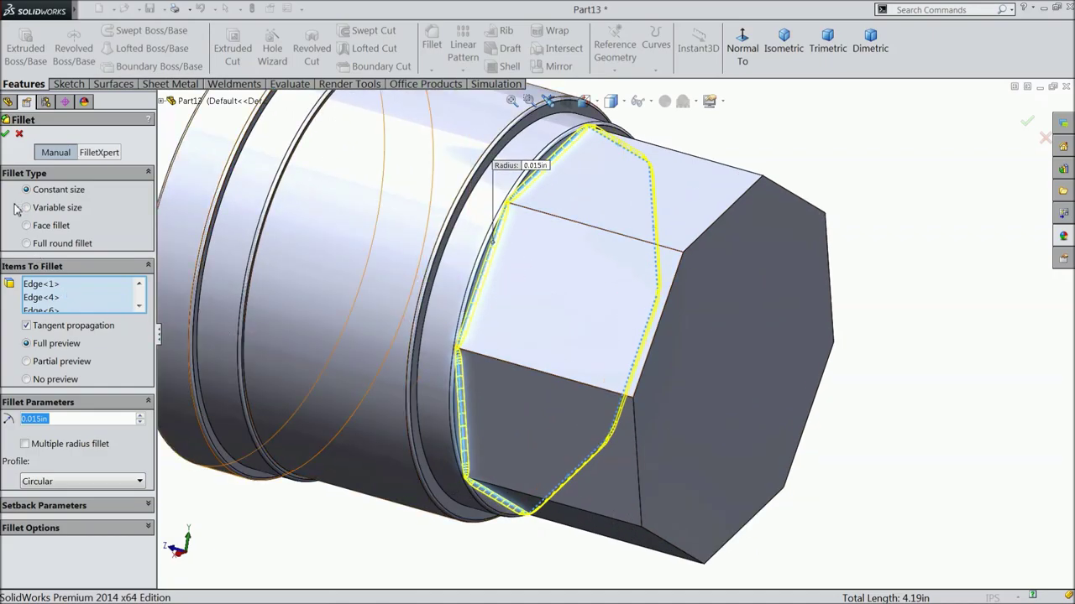
left_click(6, 134)
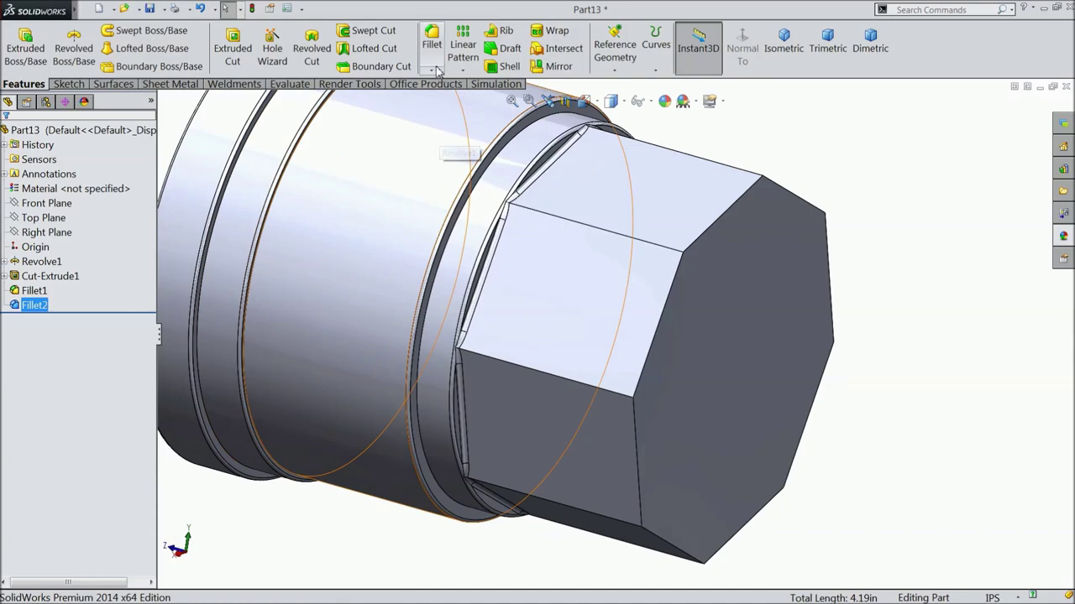
Fillet the eight lengthwise edges between the octagonal head's flat sides with a 0.03 in radius.
left_click(431, 66)
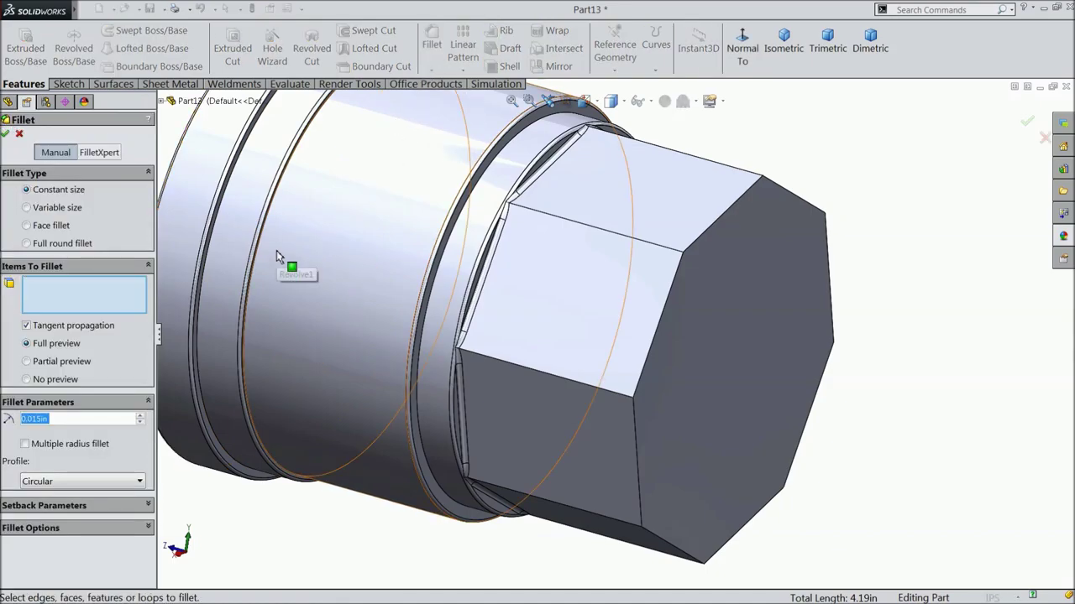
type("0.0")
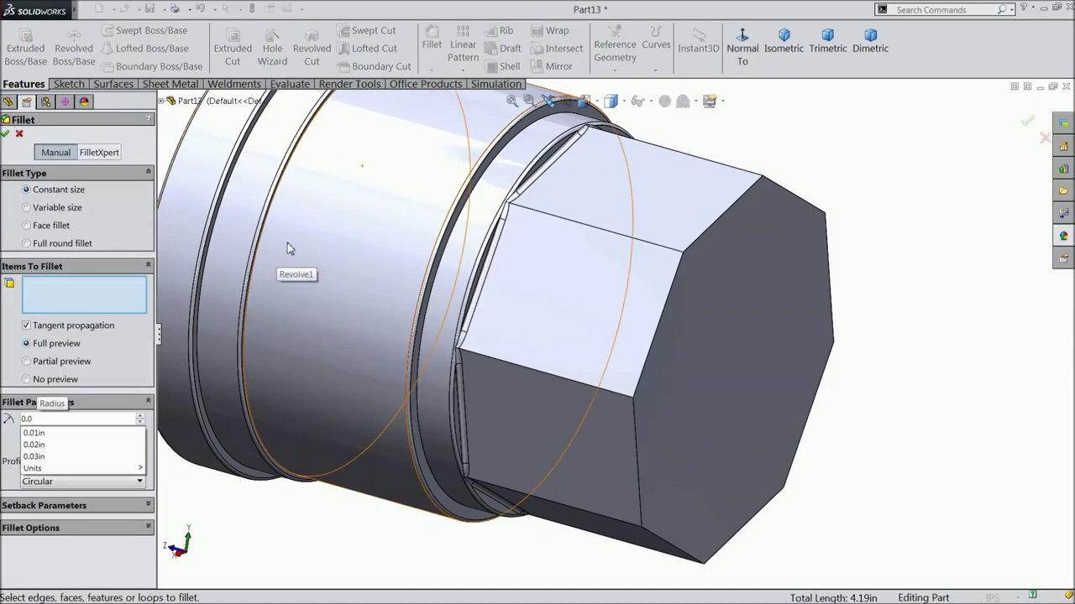
type("3")
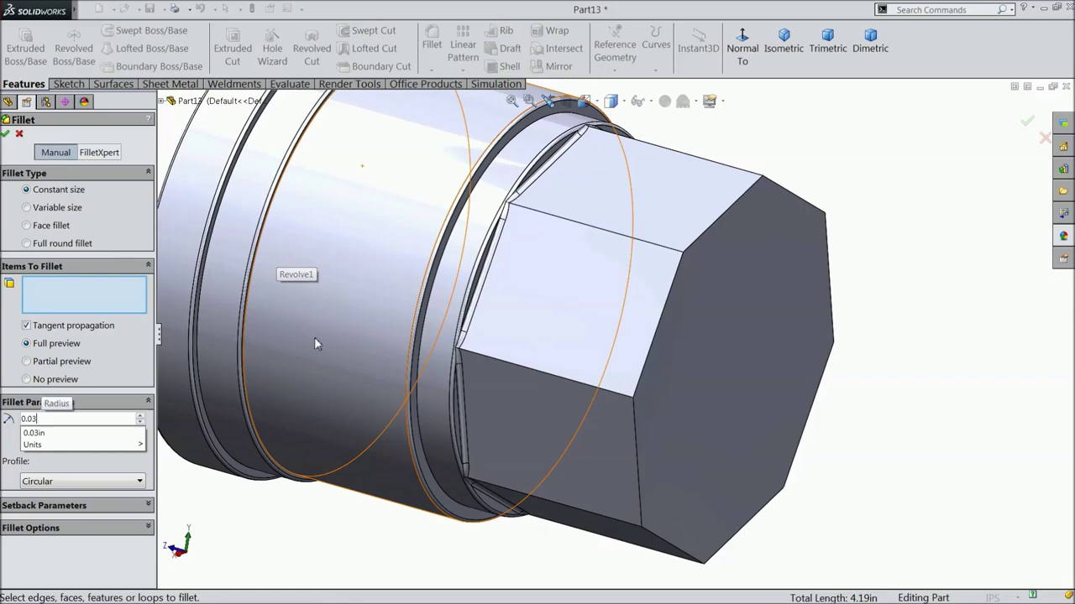
left_click(577, 386)
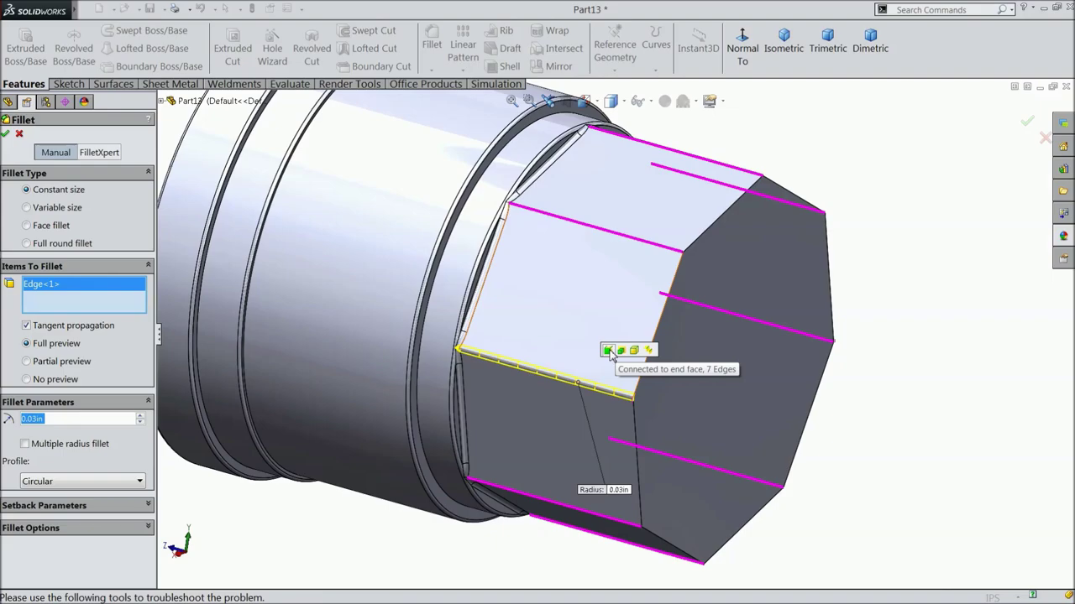
left_click(609, 351)
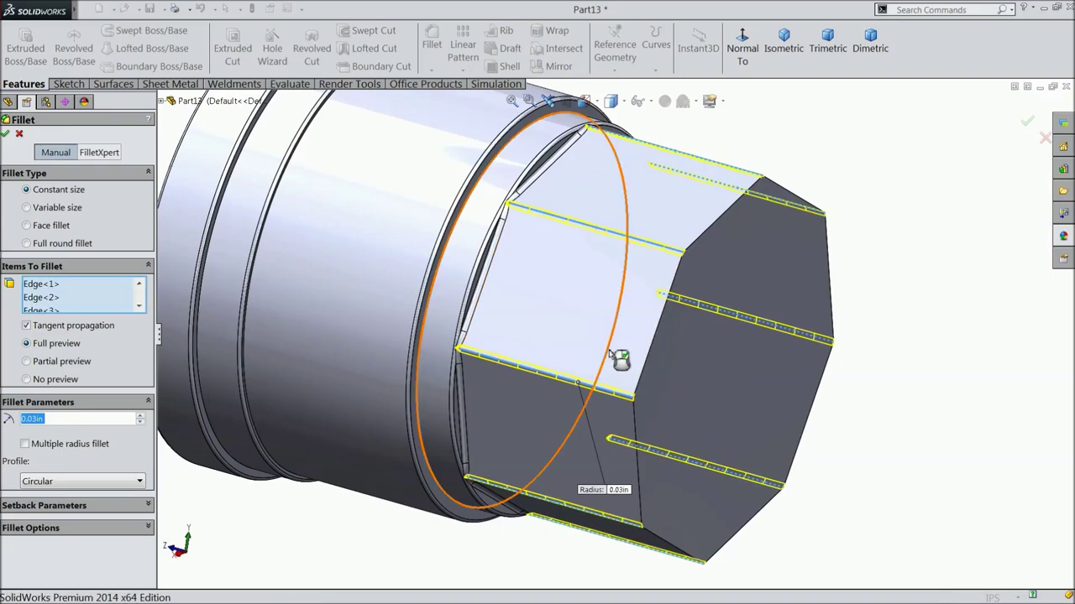
left_click(6, 134)
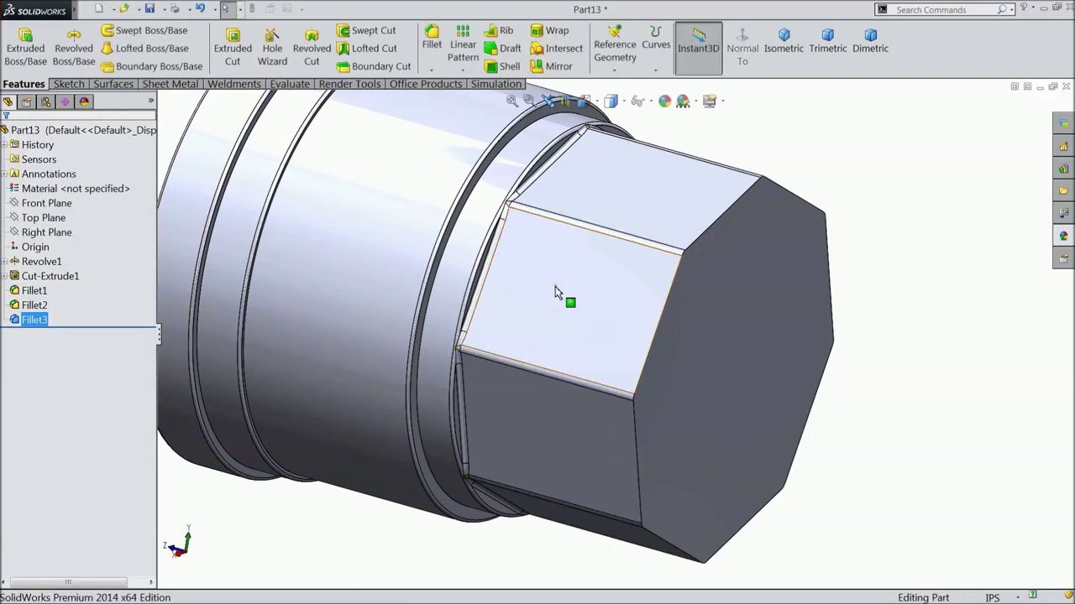
Create a reference plane offset 1.13 in above the Top Plane.
middle_click_drag(554, 291, 539, 340)
left_click(783, 42)
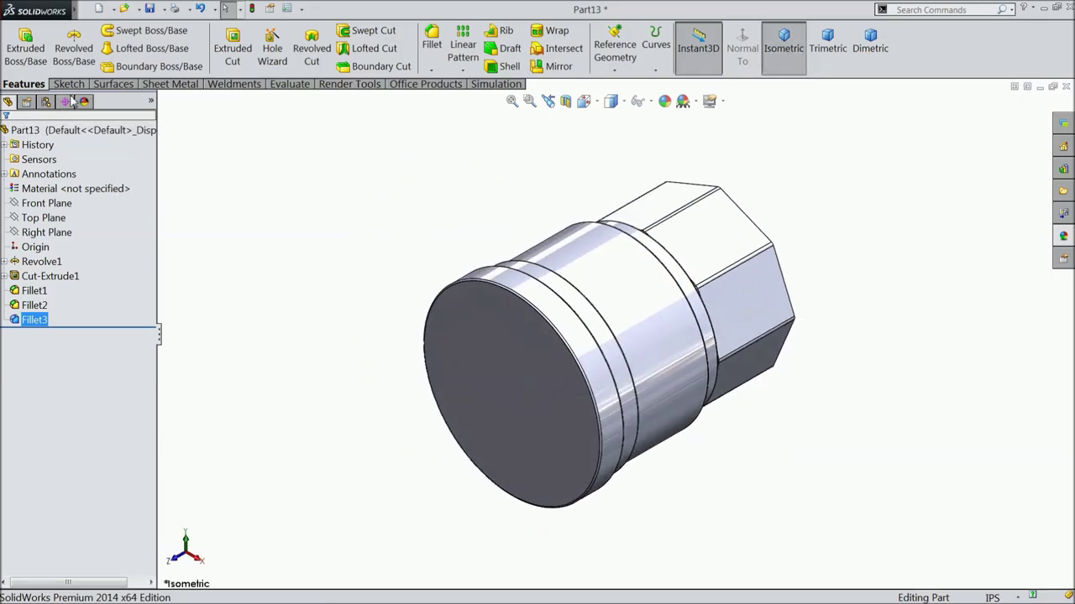
left_click(68, 84)
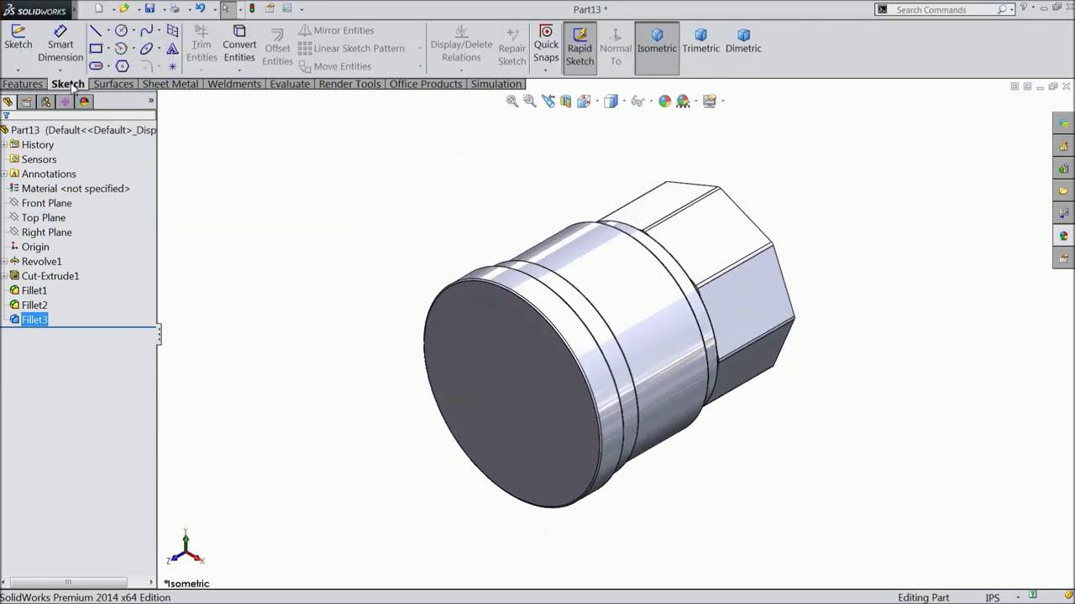
left_click(23, 84)
left_click(44, 217)
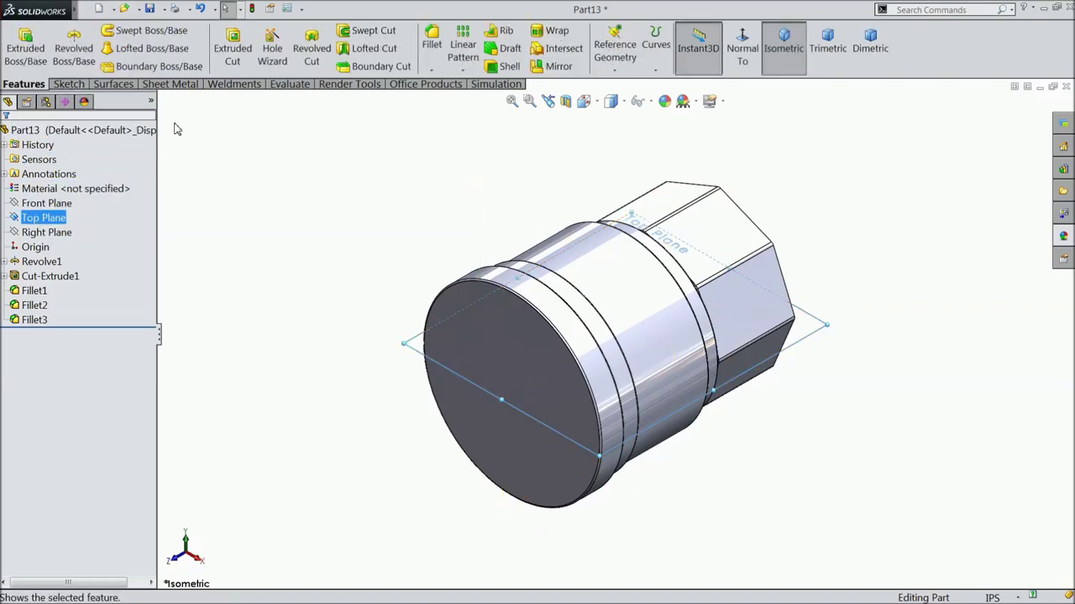
left_click(615, 70)
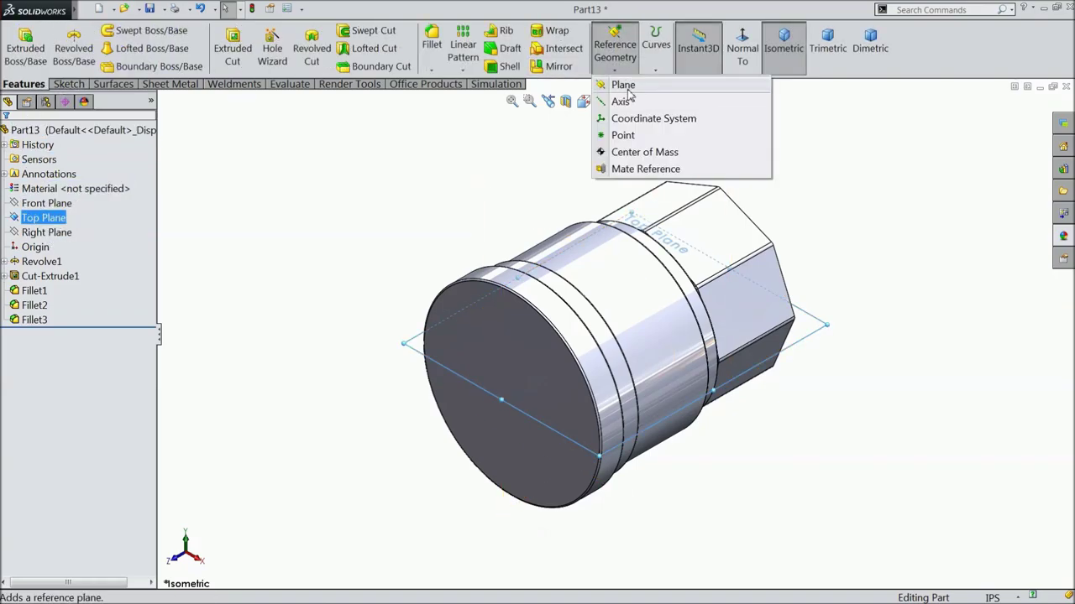
left_click(623, 85)
double_click(85, 314)
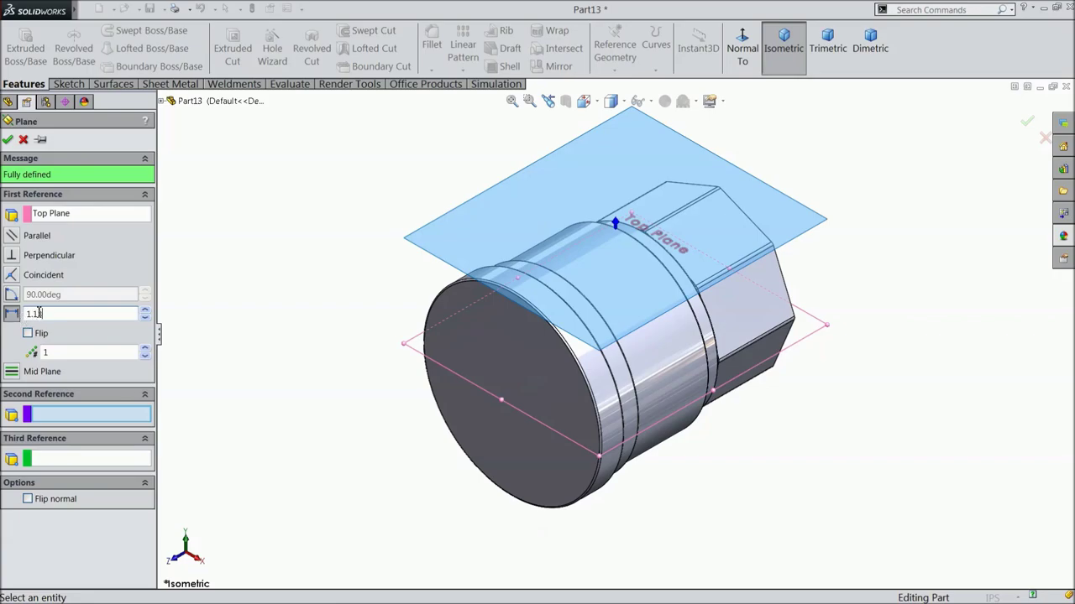
key("Return")
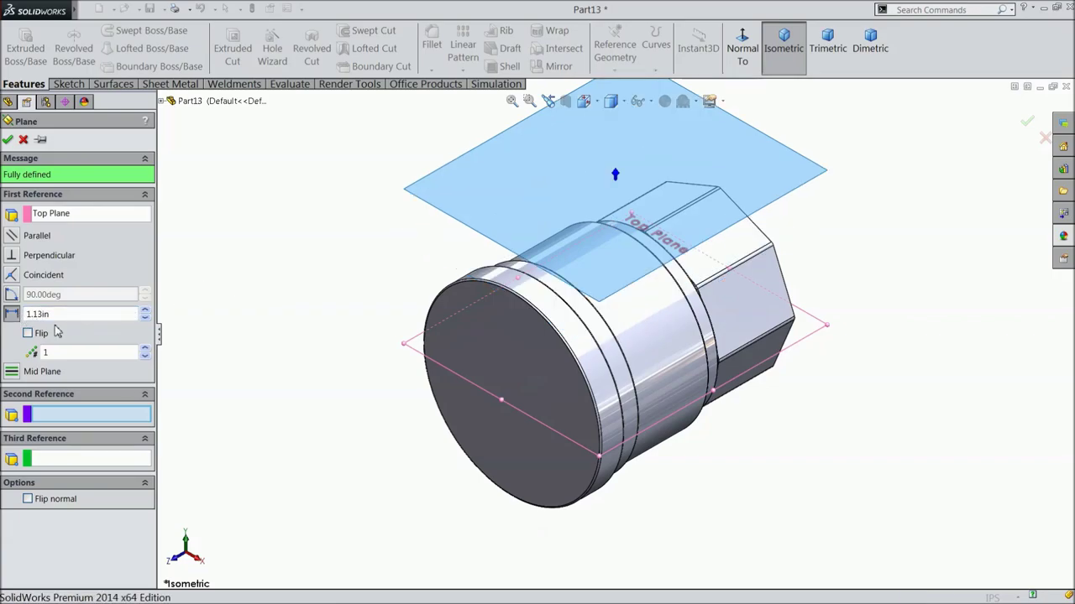
left_click(7, 142)
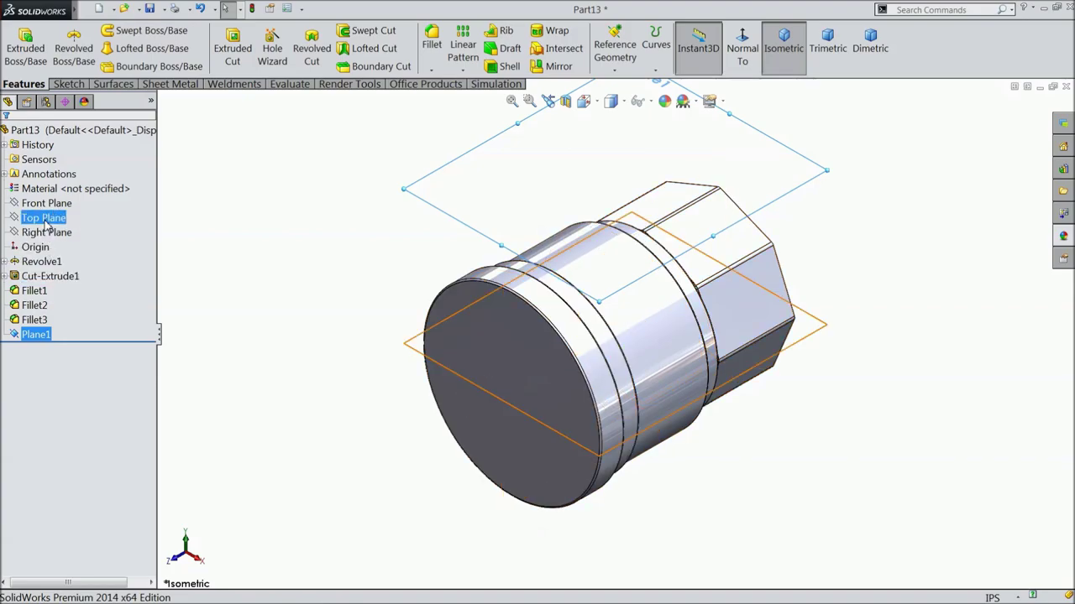
Start a sketch on the Top Plane and draw a circle about 0.70 in in diameter centred on the origin.
left_click(44, 221)
left_click(59, 208)
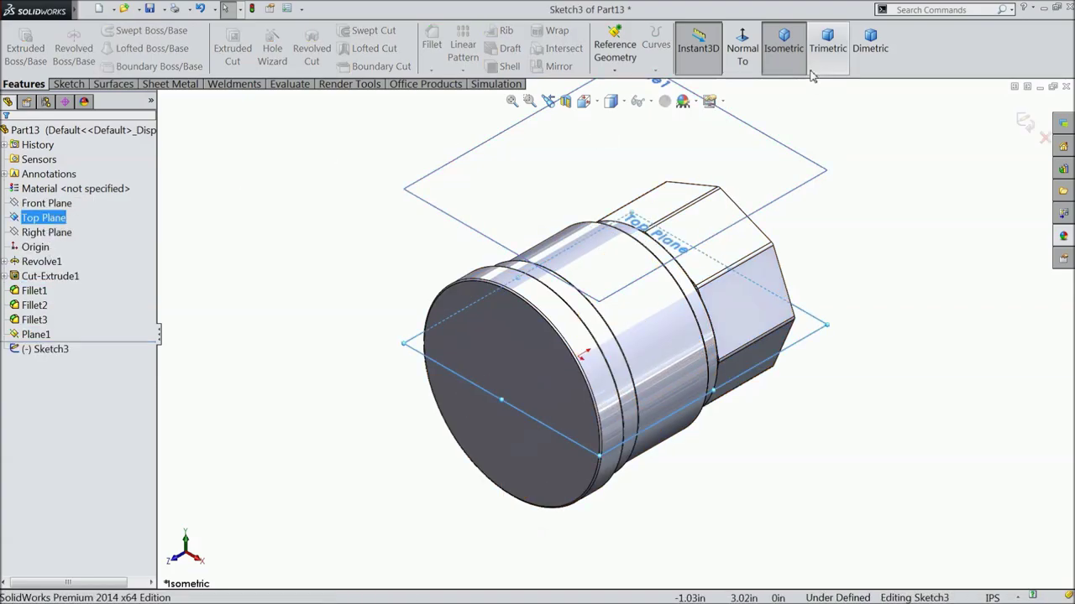
left_click(739, 40)
left_click(69, 84)
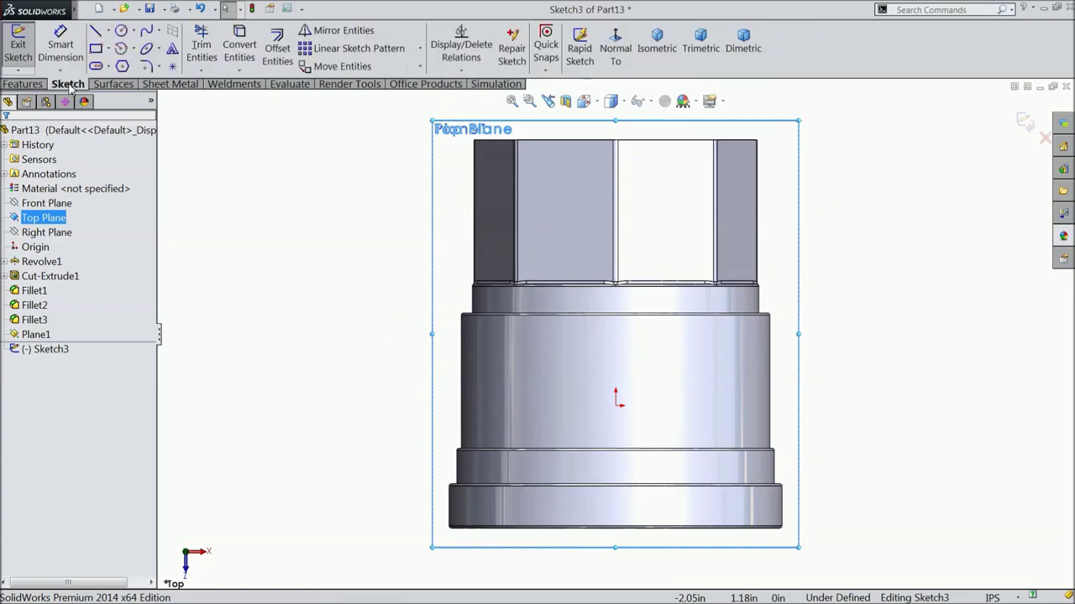
left_click(121, 30)
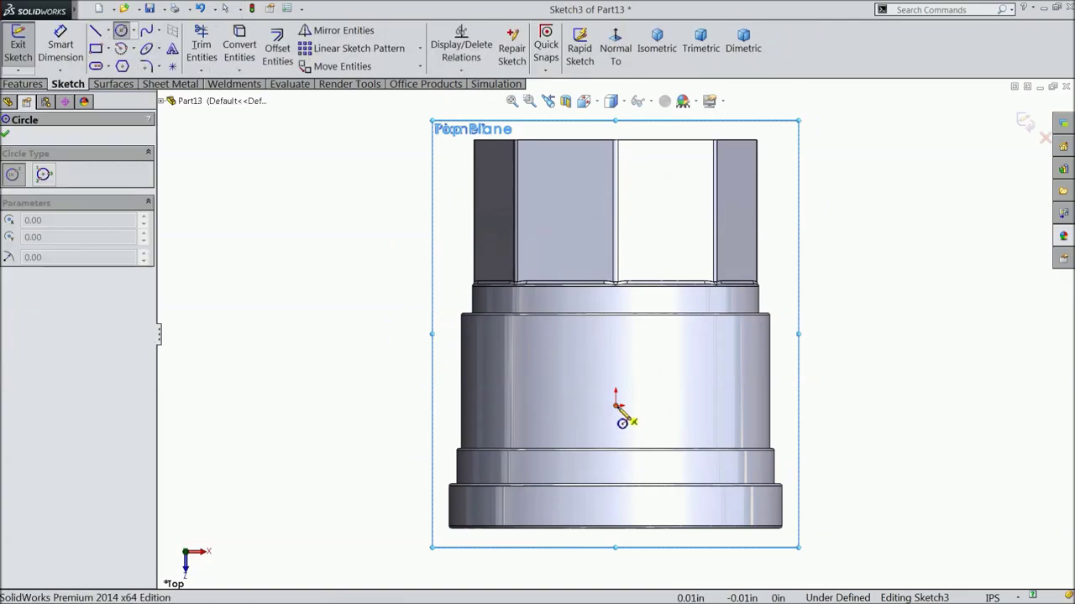
left_click(616, 406)
left_click(561, 351)
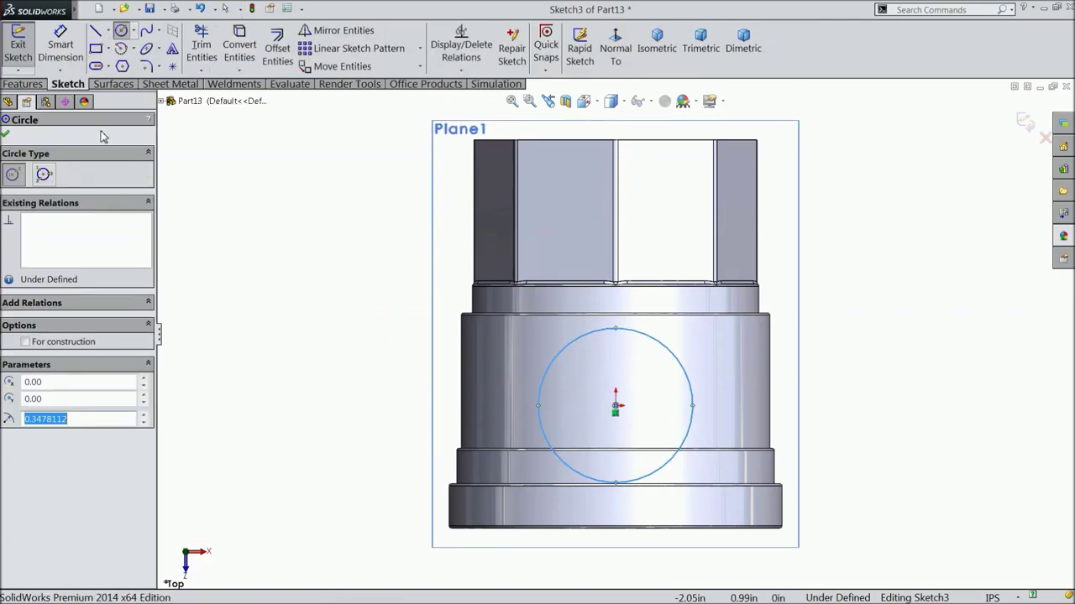
Dimension the Top Plane circle to a 0.68 in diameter and finish the sketch.
left_click(60, 52)
left_click(548, 396)
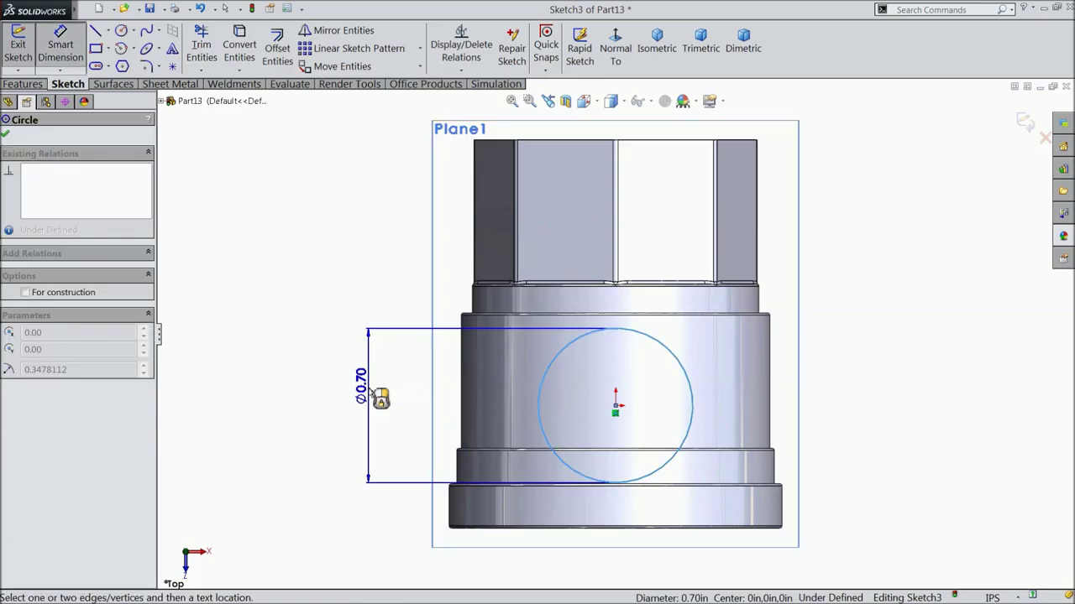
left_click(370, 395)
type("0.68")
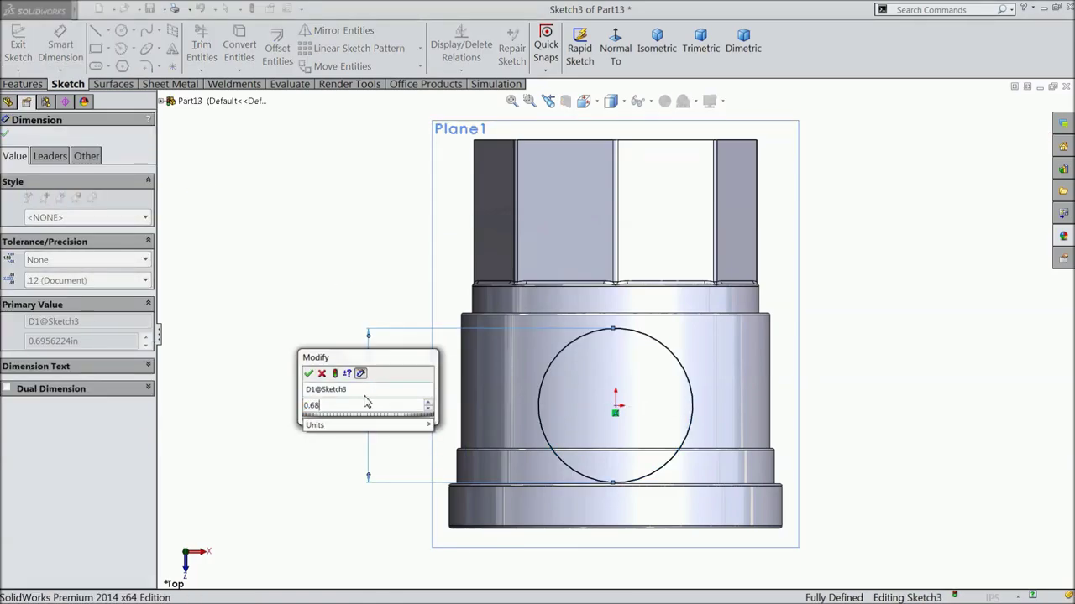
left_click(309, 374)
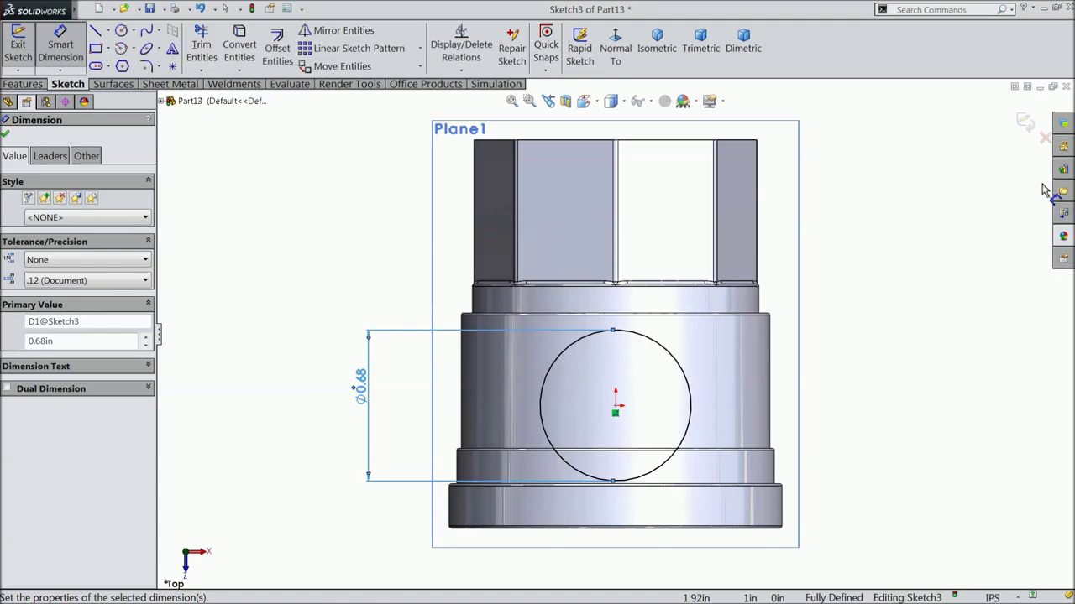
left_click(1026, 124)
Start a sketch on the offset reference plane and draw a circle about 0.65 in in diameter centred on the origin.
mouse_move(979, 199)
middle_mouse_down()
mouse_move(914, 307)
mouse_move(878, 252)
mouse_move(891, 225)
mouse_move(898, 294)
mouse_move(882, 242)
middle_mouse_up()
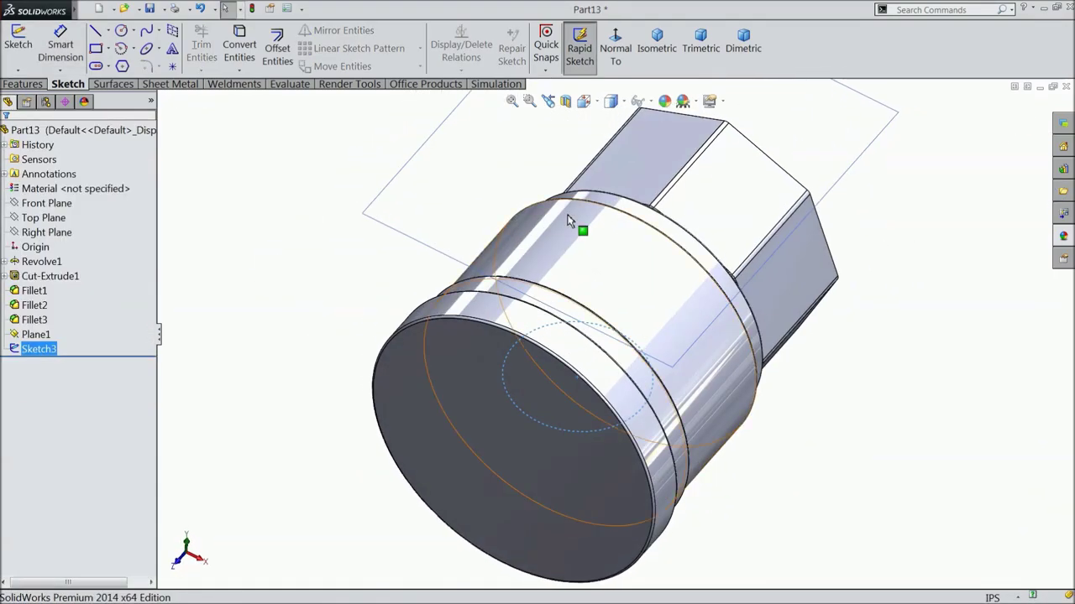
left_click(388, 215)
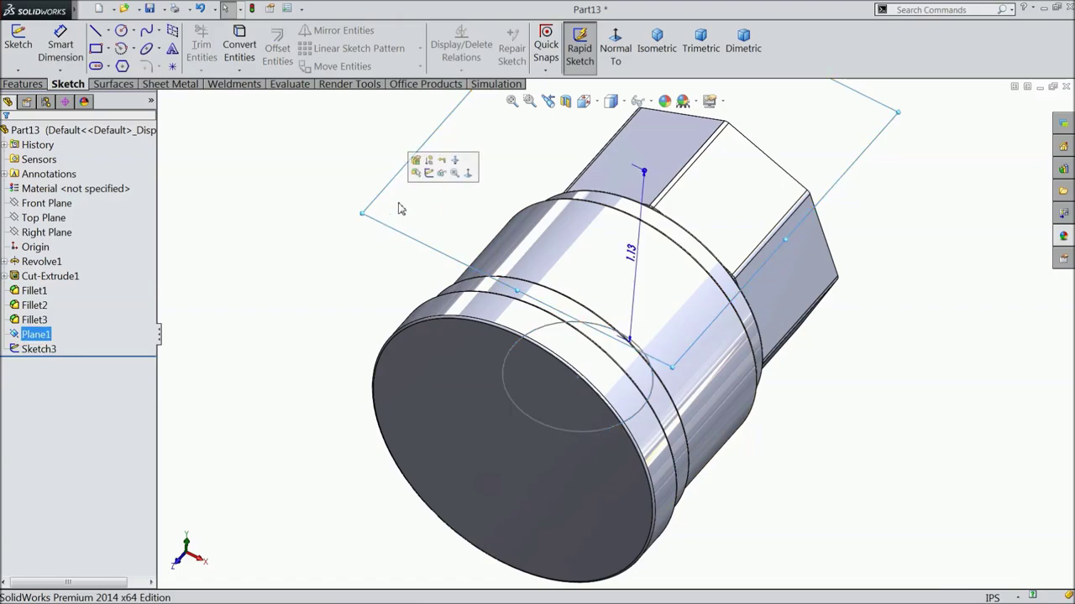
left_click(430, 173)
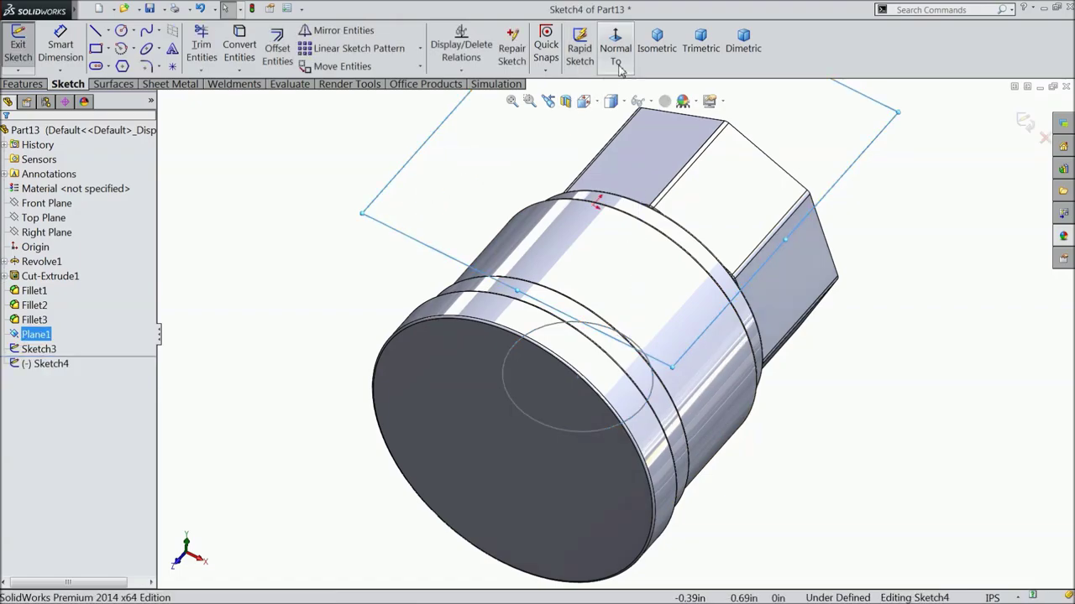
left_click(122, 31)
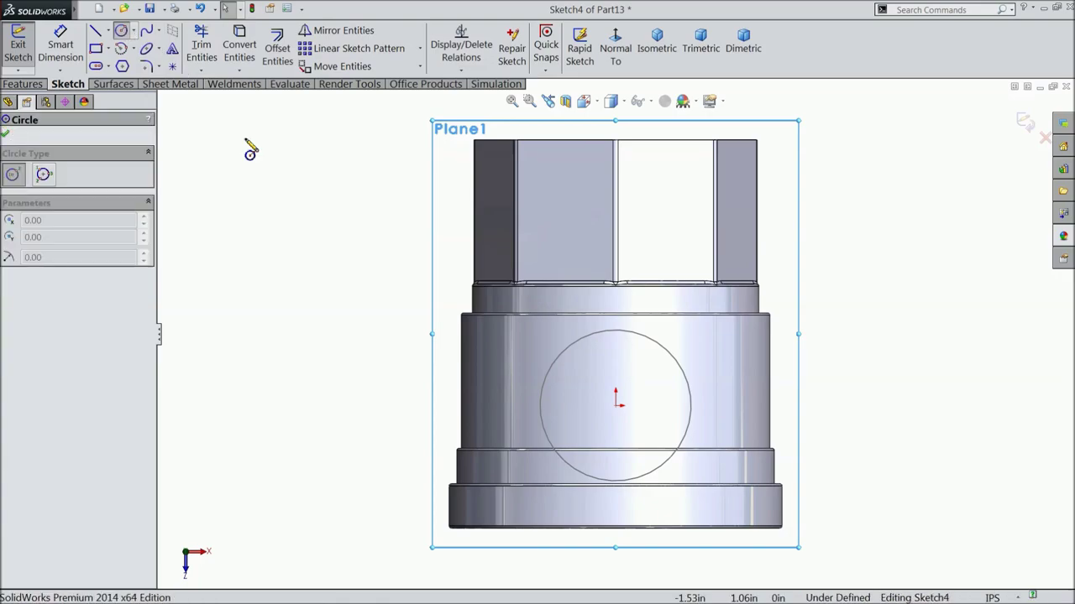
left_click(616, 402)
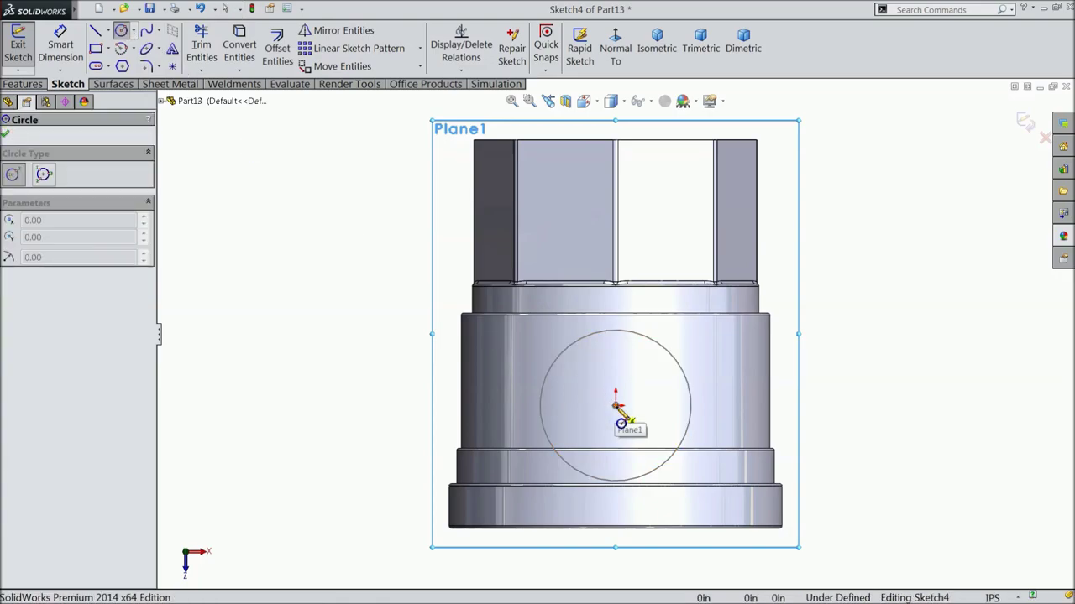
left_click(546, 382)
Dimension the circle on the offset plane to a 0.66 in diameter and finish the sketch.
left_click(60, 47)
scroll(568, 389, "down", 3)
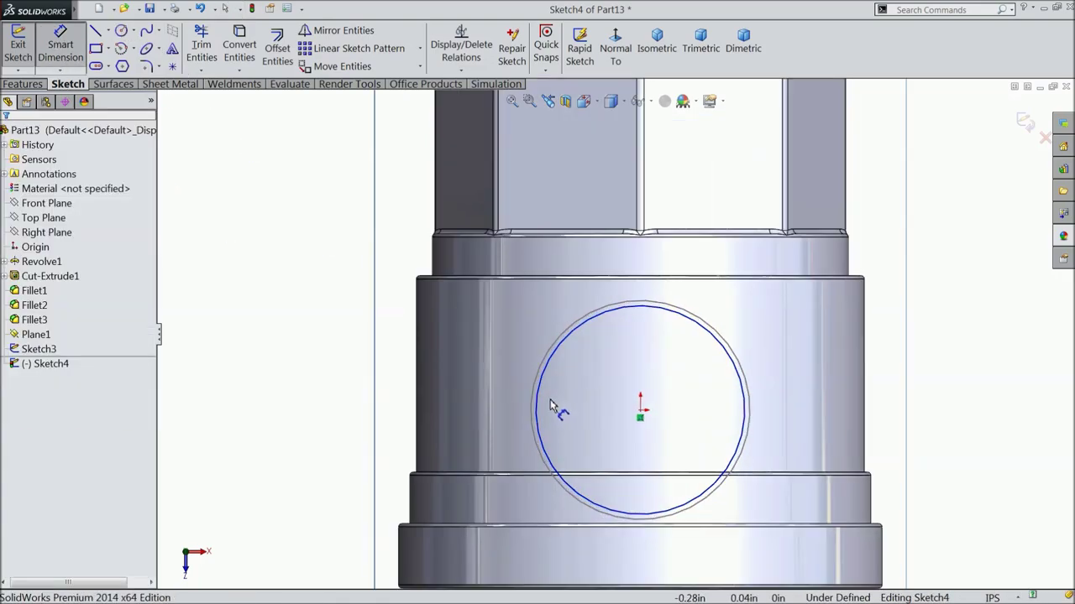
left_click(540, 400)
left_click(331, 405)
type("0.66")
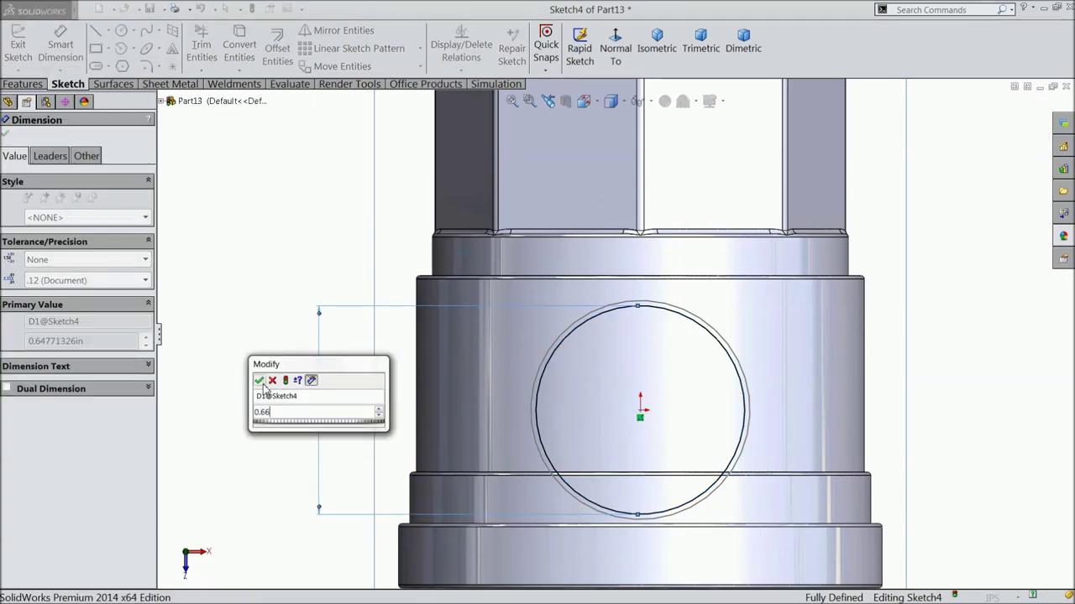
left_click(259, 380)
left_click(1016, 137)
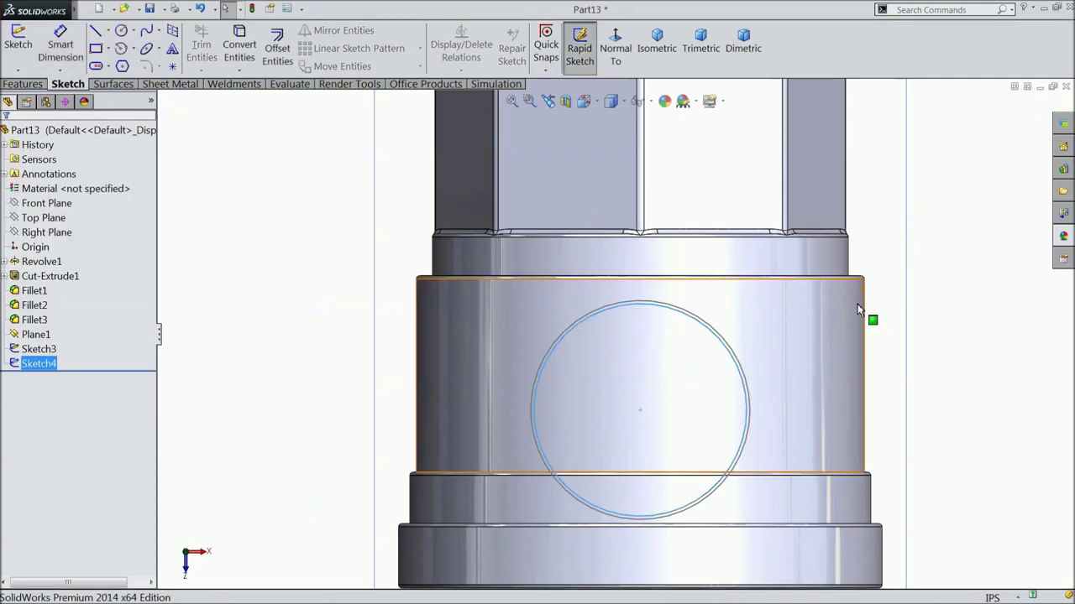
Set up a lofted boss from the 0.66 in circle on the offset plane to the 0.68 in circle on the Top Plane.
key("f")
middle_click_drag(856, 408, 806, 294)
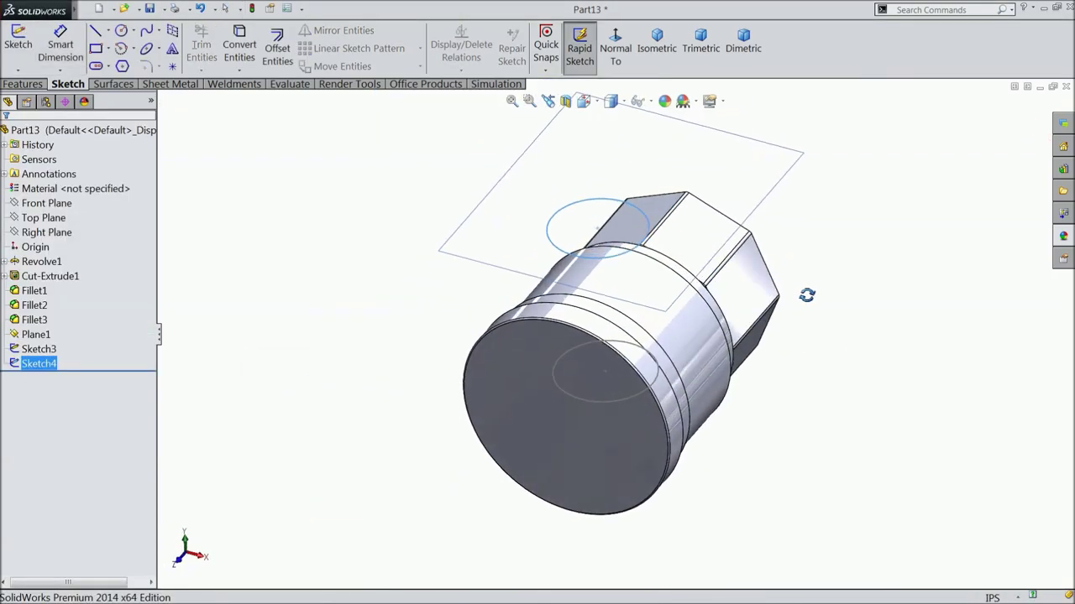
scroll(663, 351, "down", 2)
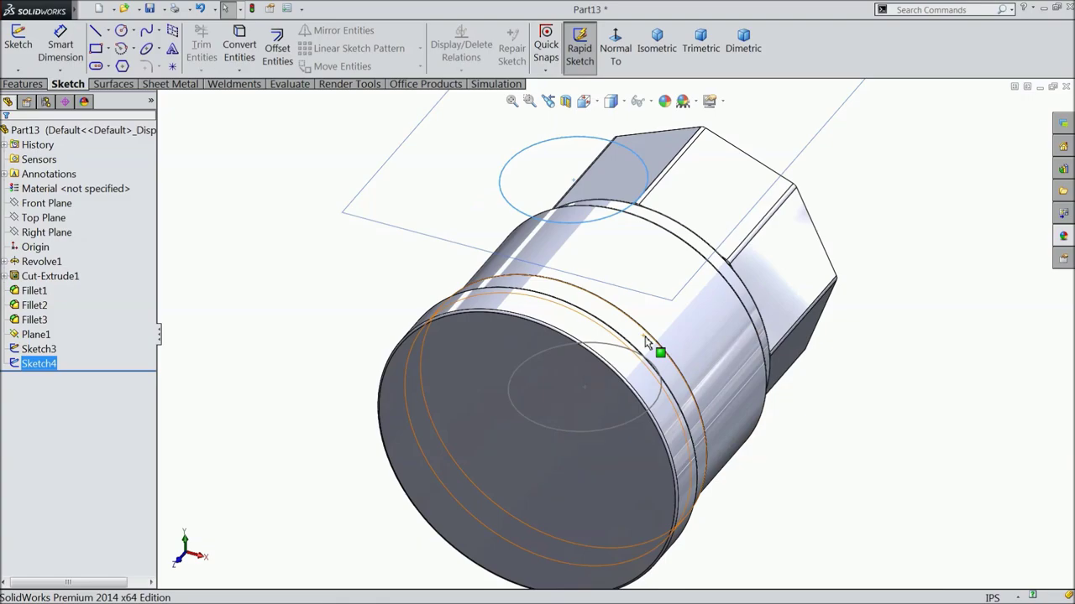
left_click(23, 84)
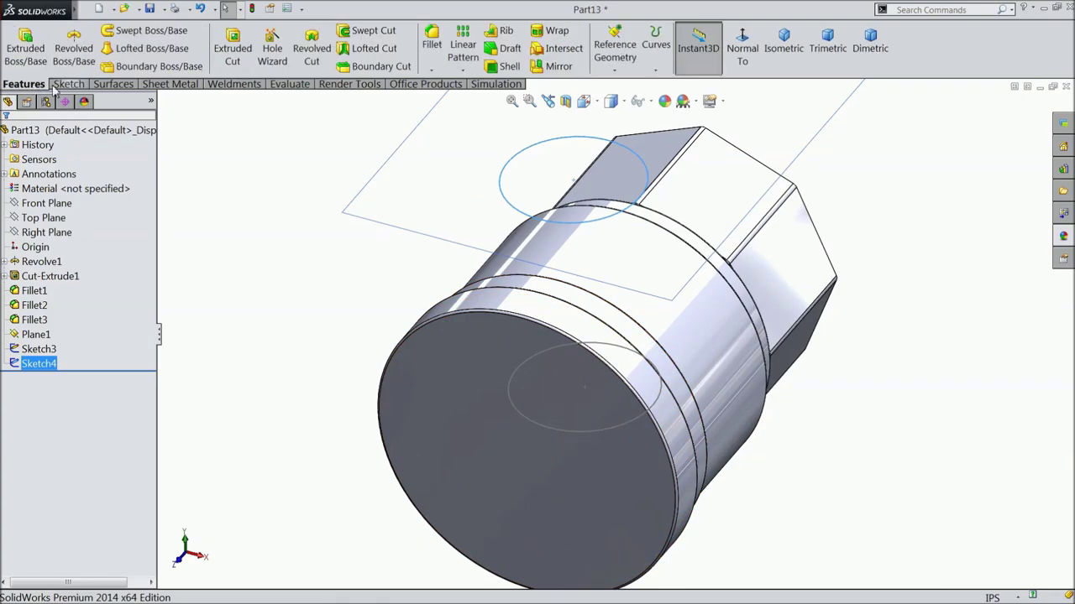
left_click(152, 48)
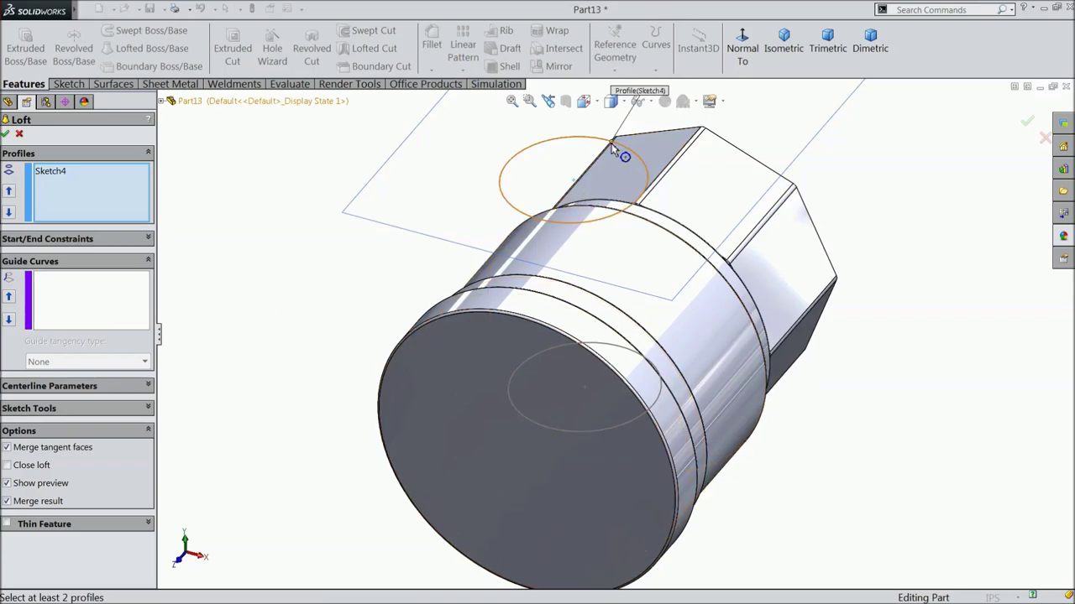
left_click(631, 354)
left_click(631, 354)
mouse_move(630, 347)
middle_mouse_down()
mouse_move(548, 445)
mouse_move(630, 475)
middle_mouse_up()
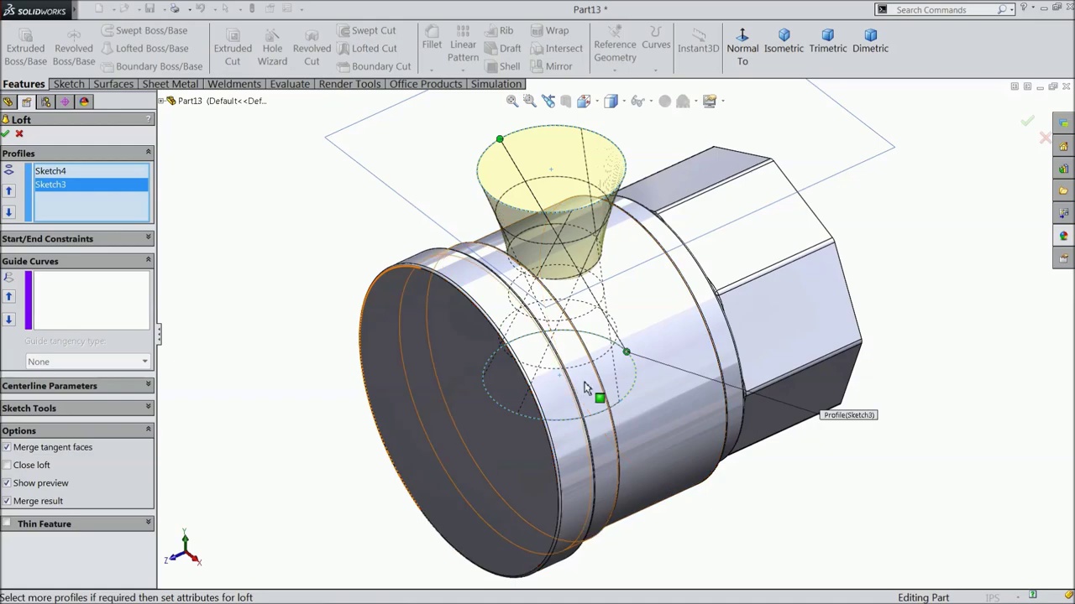
Reselect the Top Plane circle at a point aligned with the upper profile's connector to untwist the loft, and create the boss.
left_click(515, 349)
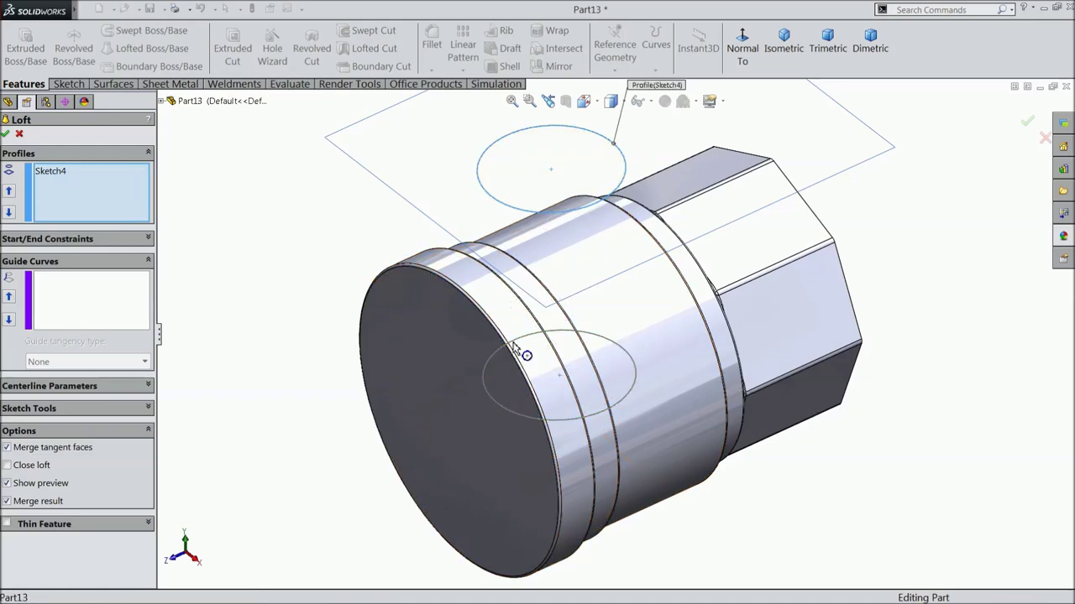
left_click(514, 344)
mouse_move(515, 355)
middle_mouse_down()
mouse_move(571, 340)
mouse_move(629, 389)
mouse_move(655, 469)
mouse_move(703, 449)
mouse_move(733, 383)
mouse_move(695, 409)
mouse_move(636, 338)
mouse_move(627, 345)
mouse_move(669, 346)
middle_mouse_up()
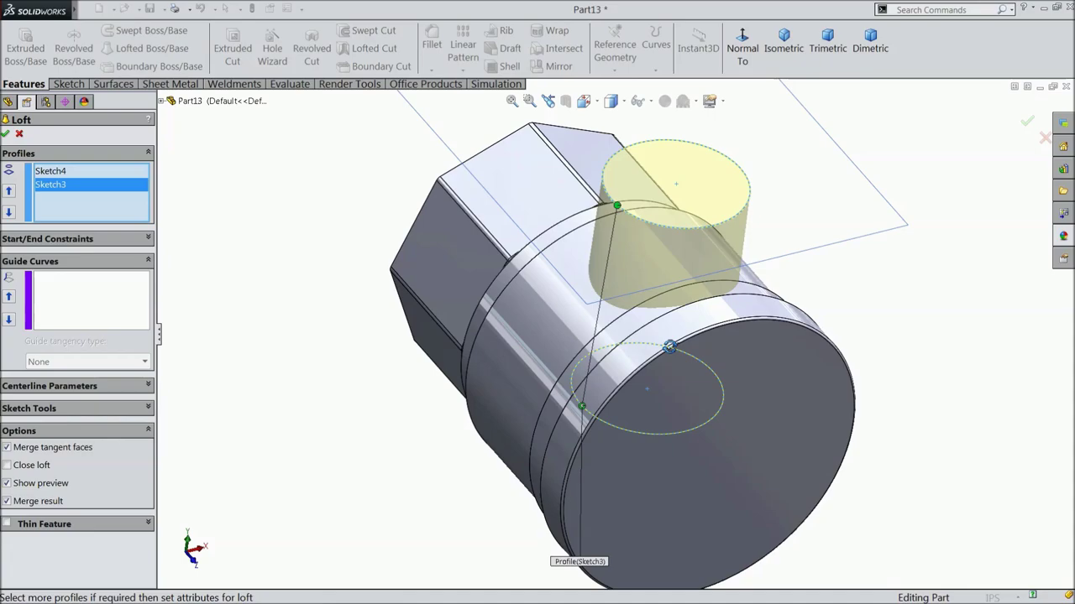
middle_click_drag(669, 346, 650, 340)
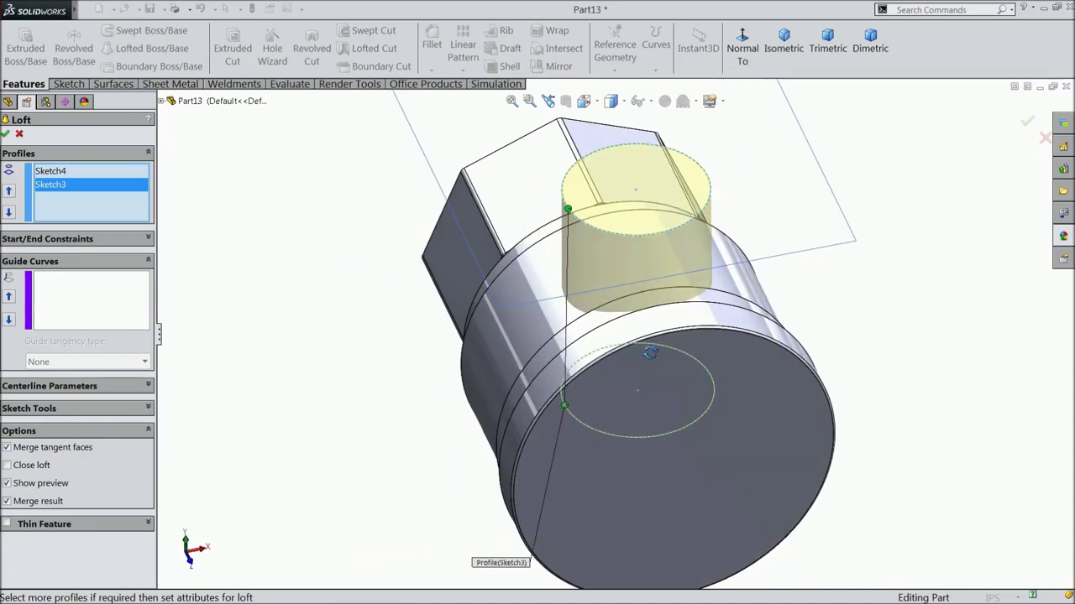
left_click(6, 134)
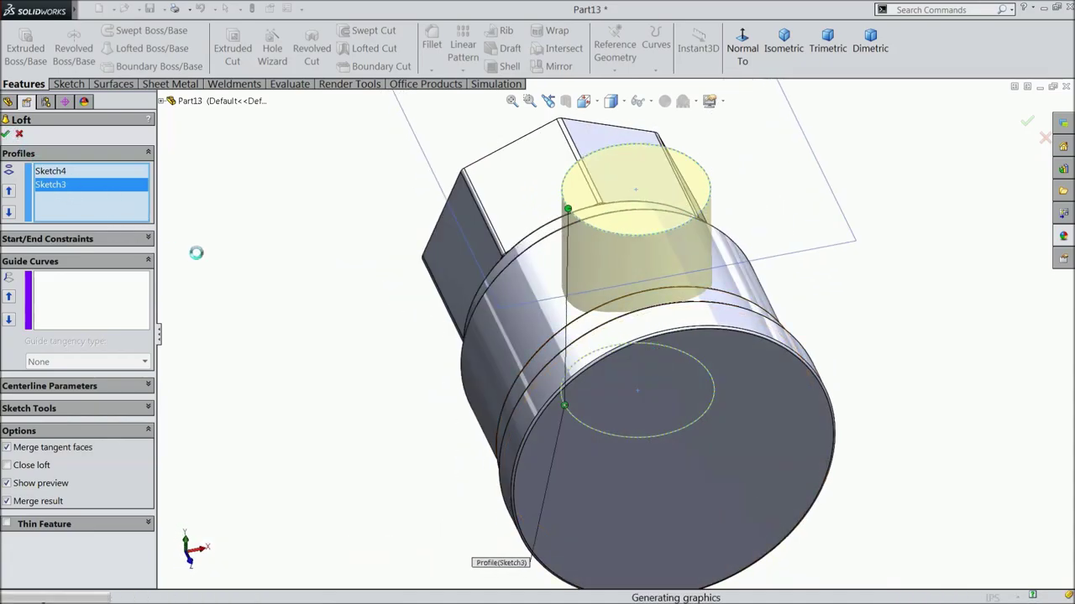
Hide the offset reference plane at the top of the lofted boss.
left_click(406, 405)
left_click(814, 244)
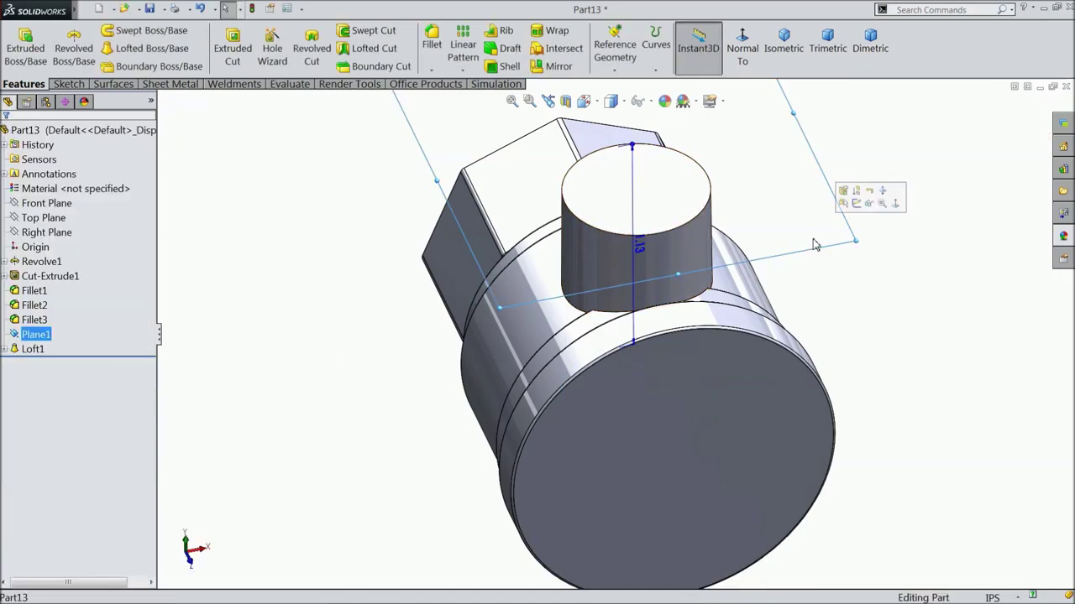
left_click(871, 208)
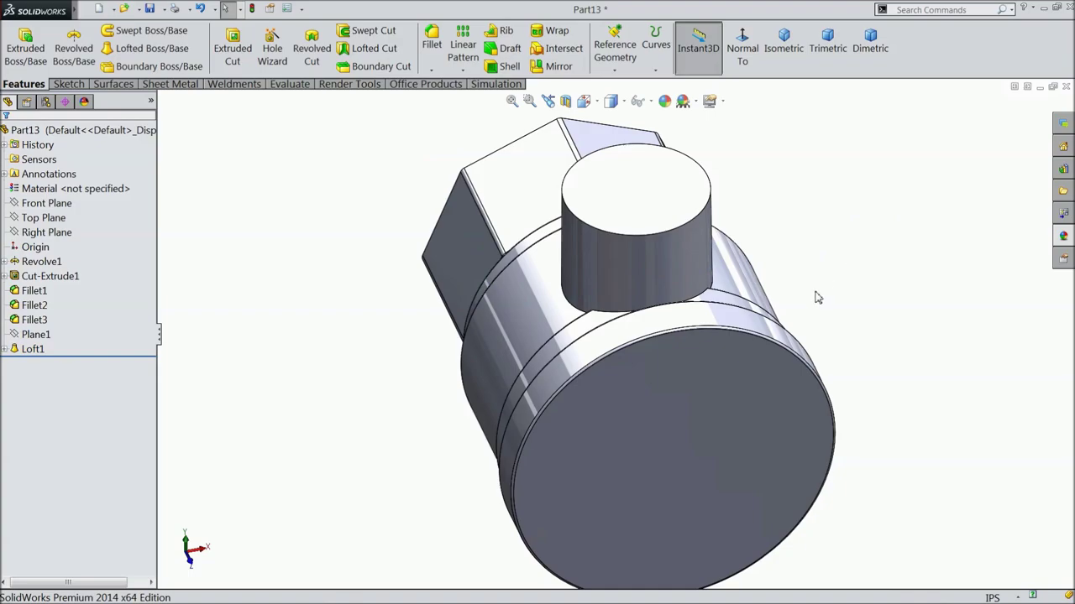
Fillet the top face of the lofted side boss with a 0.03 in constant radius.
scroll(817, 297, "up", 3)
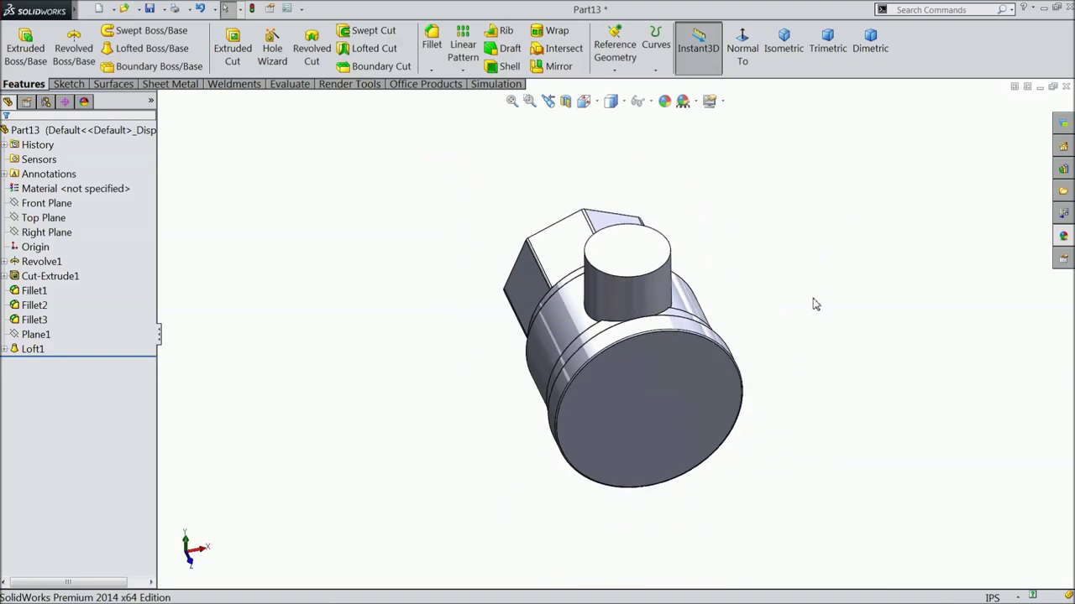
left_click(434, 52)
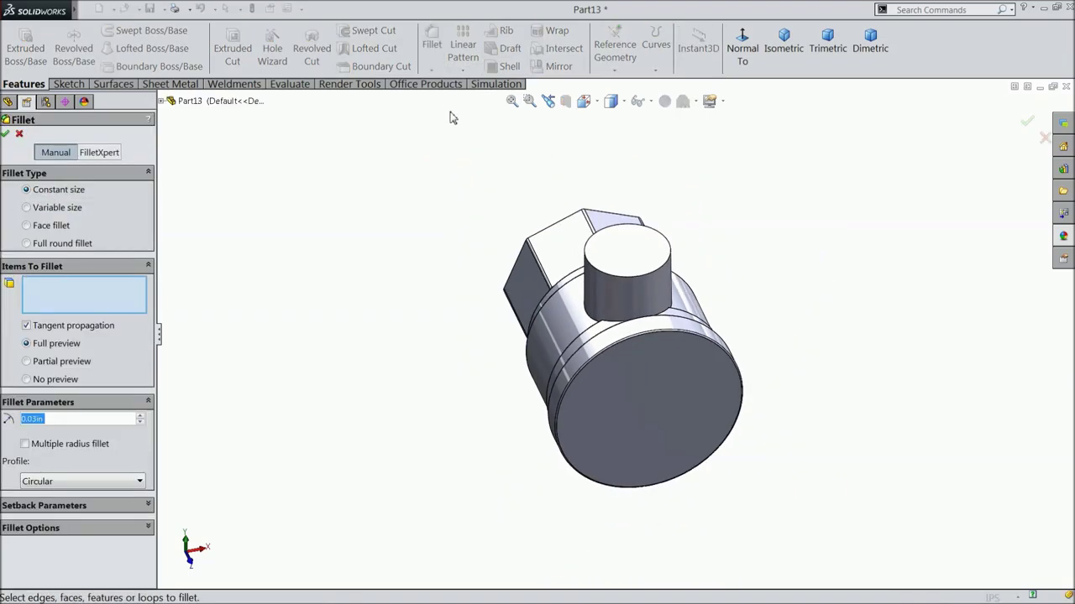
type("0.03")
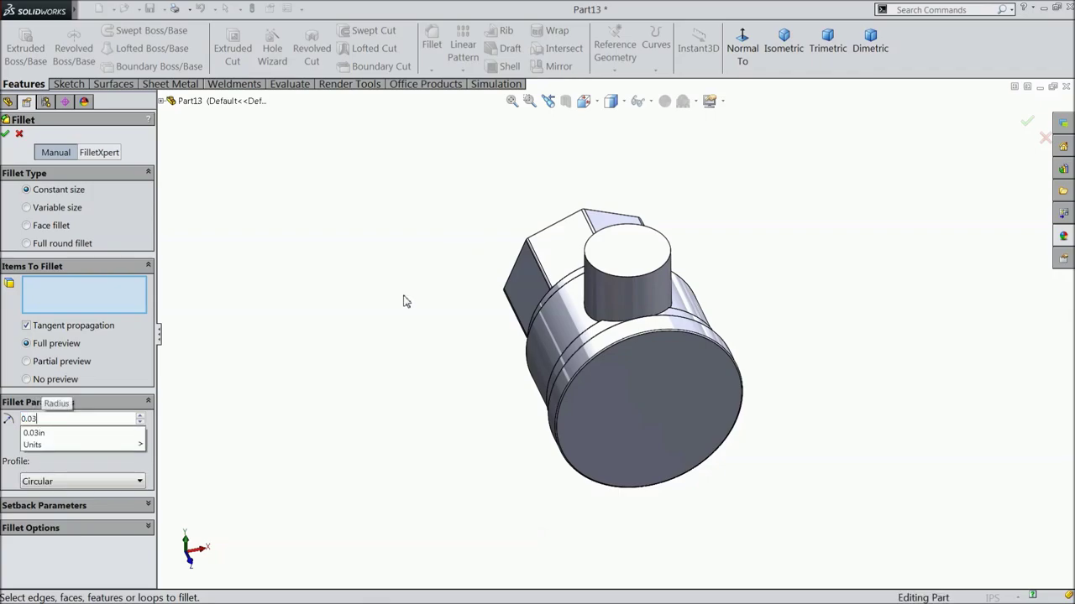
key("Return")
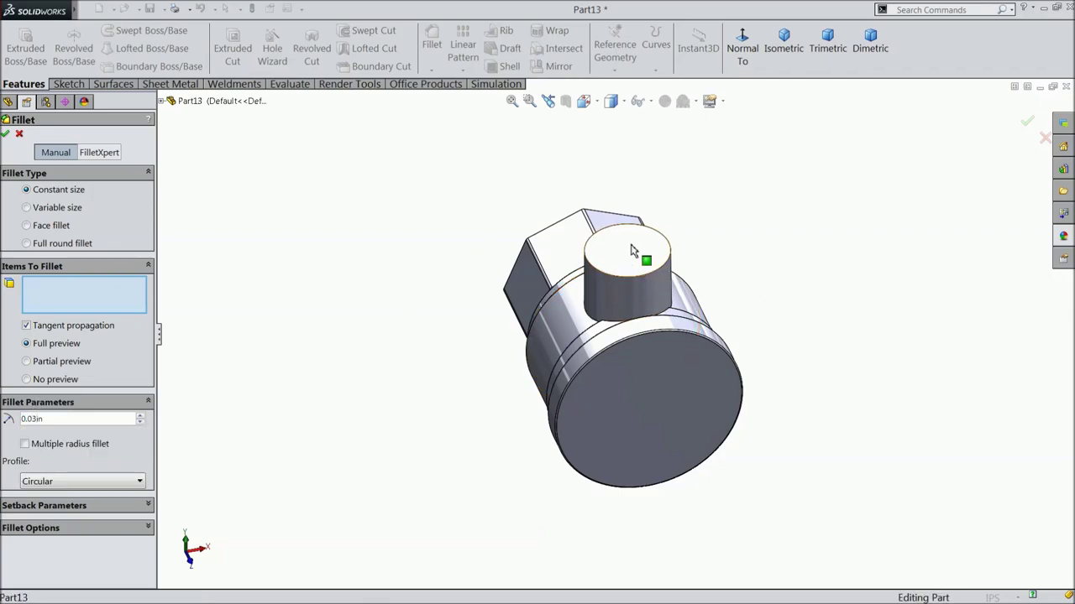
left_click(634, 251)
scroll(642, 276, "down", 2)
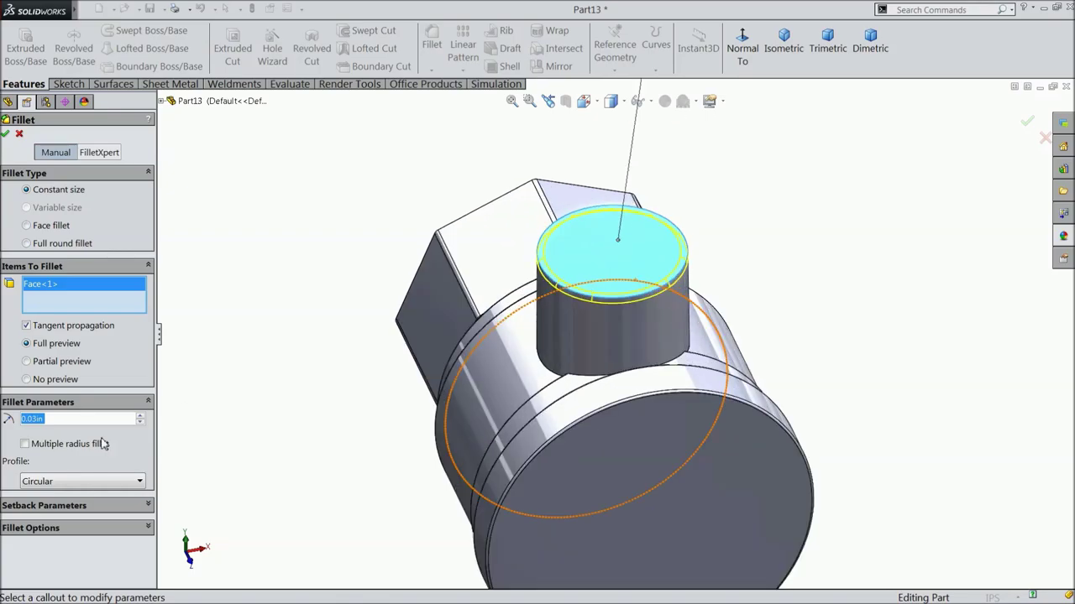
left_click(5, 135)
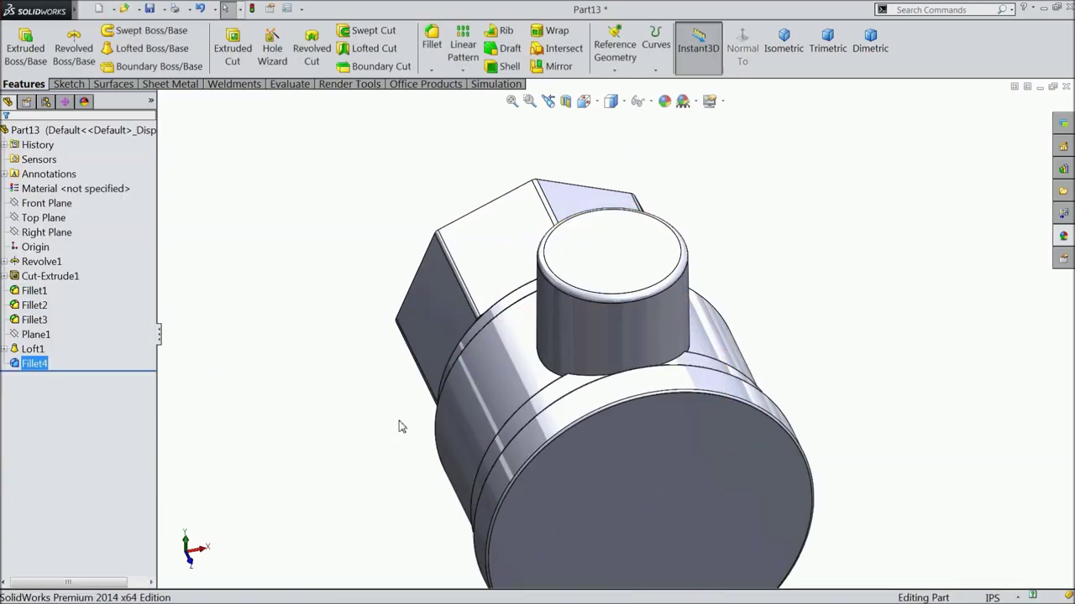
Start a new sketch on the Right Plane.
scroll(403, 426, "up", 2)
middle_click_drag(408, 427, 336, 470)
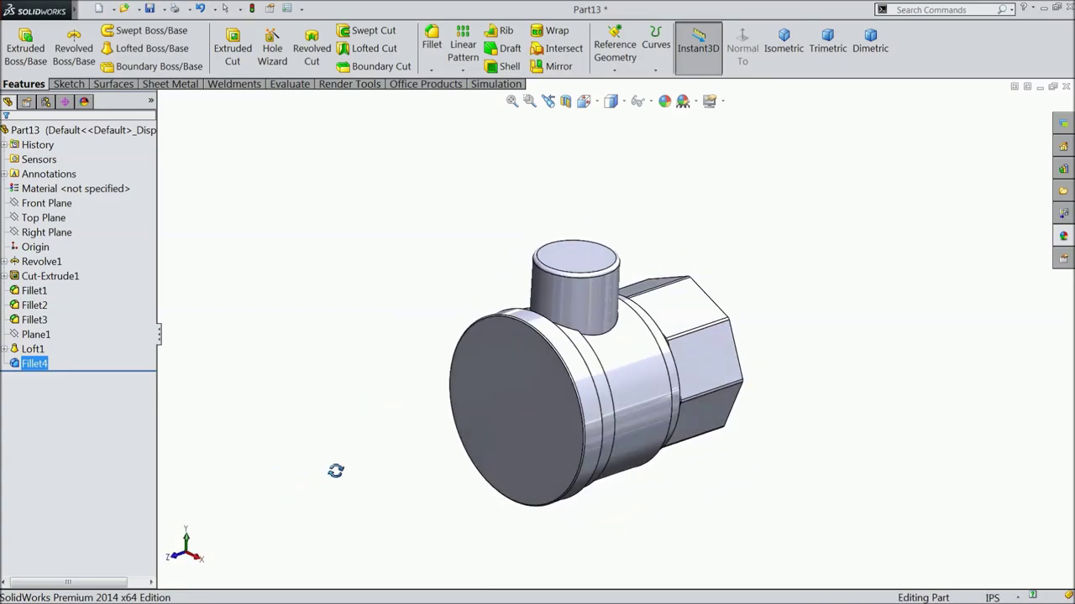
scroll(657, 340, "down", 2)
middle_click_drag(657, 340, 631, 384)
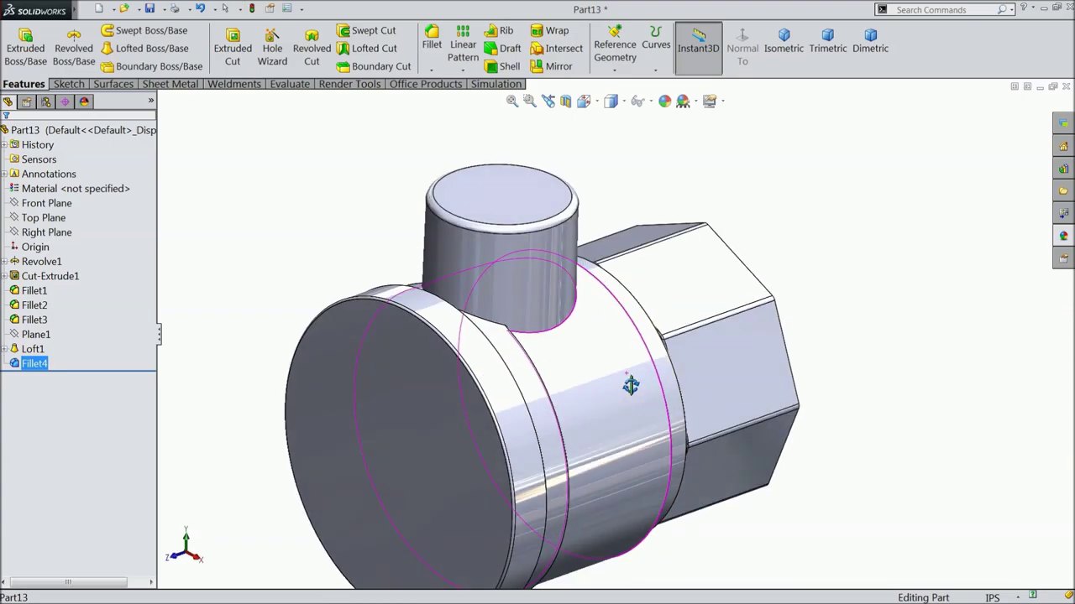
scroll(622, 420, "up", 2)
scroll(598, 409, "down", 2)
scroll(599, 408, "down", 2)
left_click(319, 227)
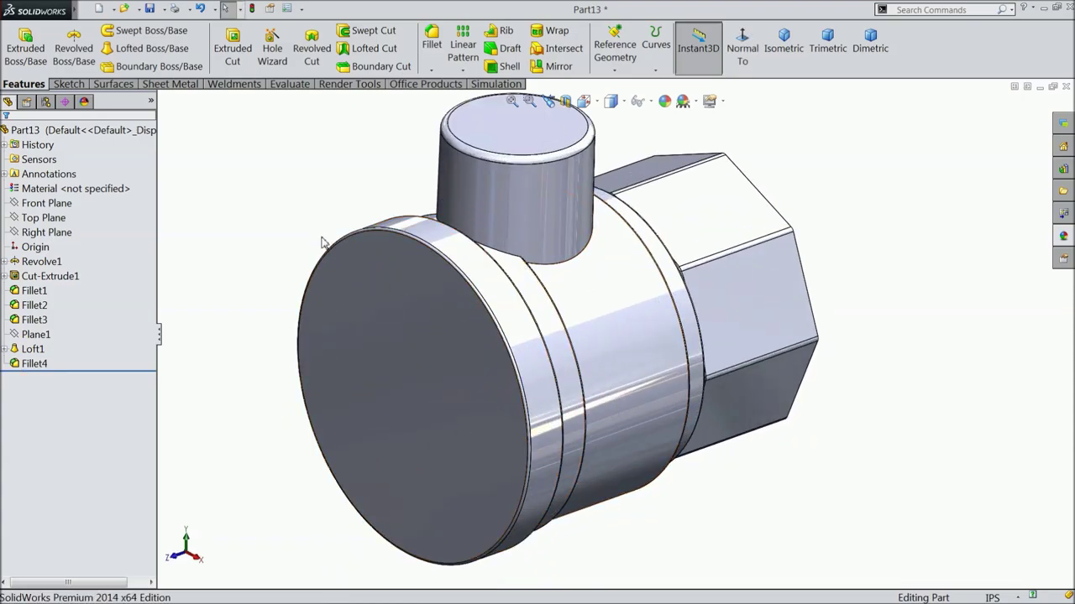
left_click(68, 84)
left_click(47, 232)
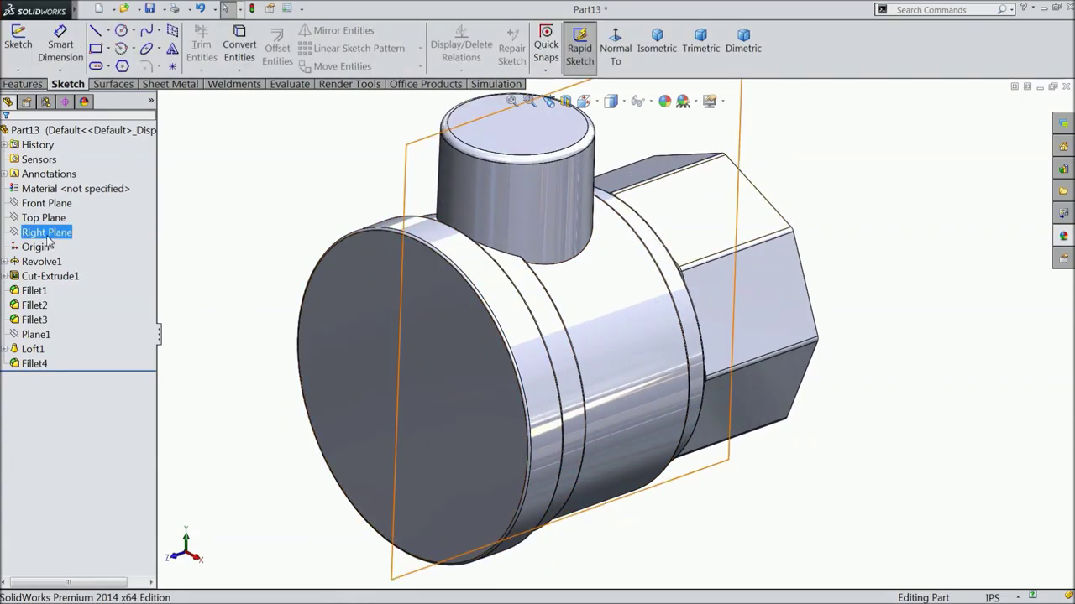
left_click(55, 220)
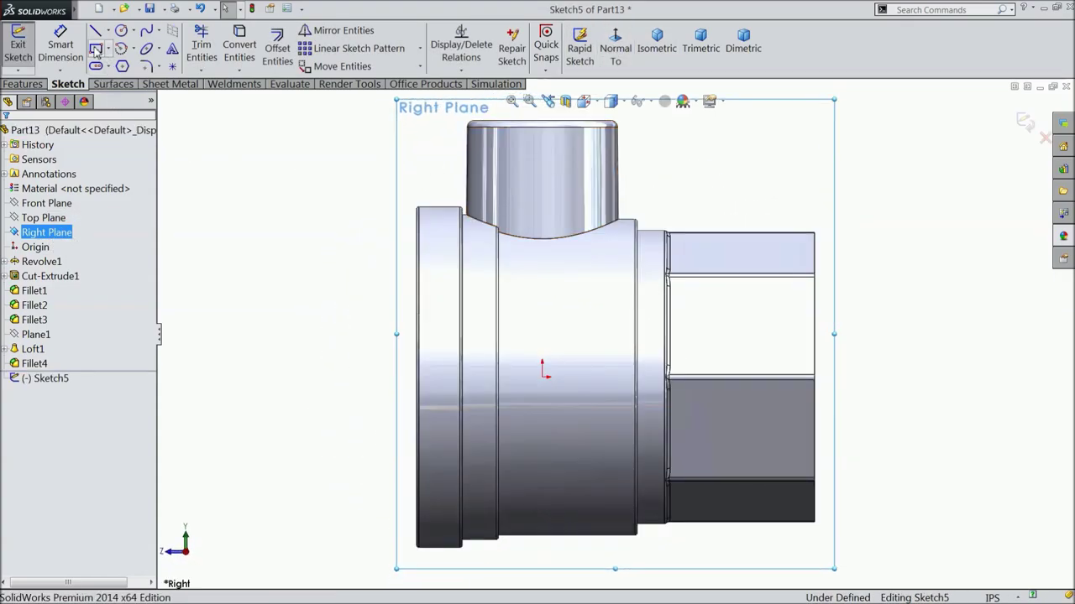
Sketch a corner rectangle about 0.24 in wide and 1.09 in high across the end flange, with its base level with the origin.
left_click(96, 50)
scroll(470, 164, "down", 3)
mouse_move(405, 148)
left_mouse_down()
mouse_move(450, 248)
mouse_move(500, 496)
mouse_move(503, 580)
left_mouse_up()
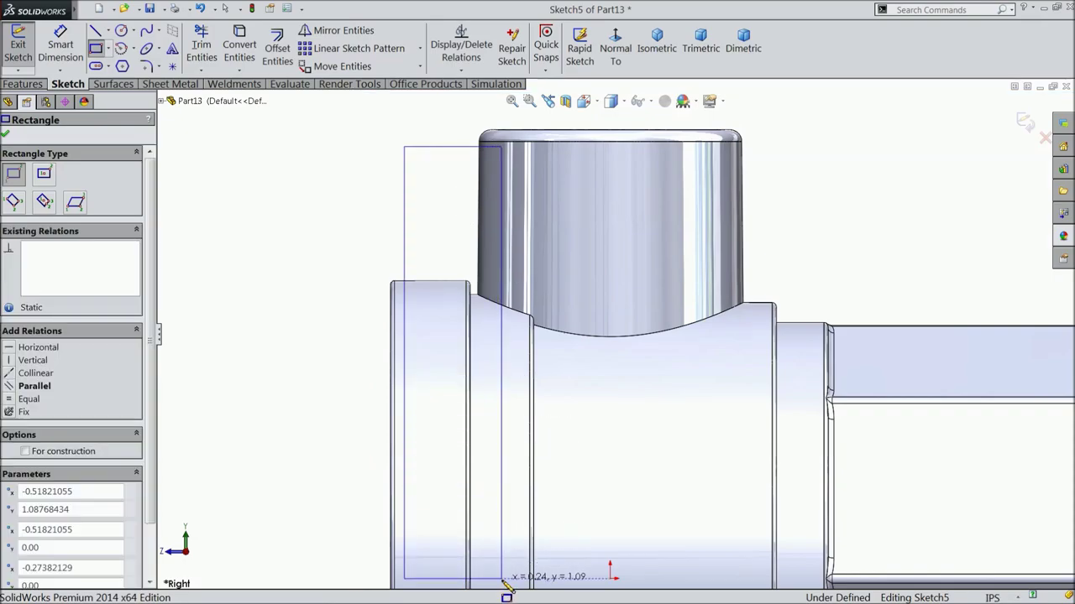
scroll(509, 508, "down", 2)
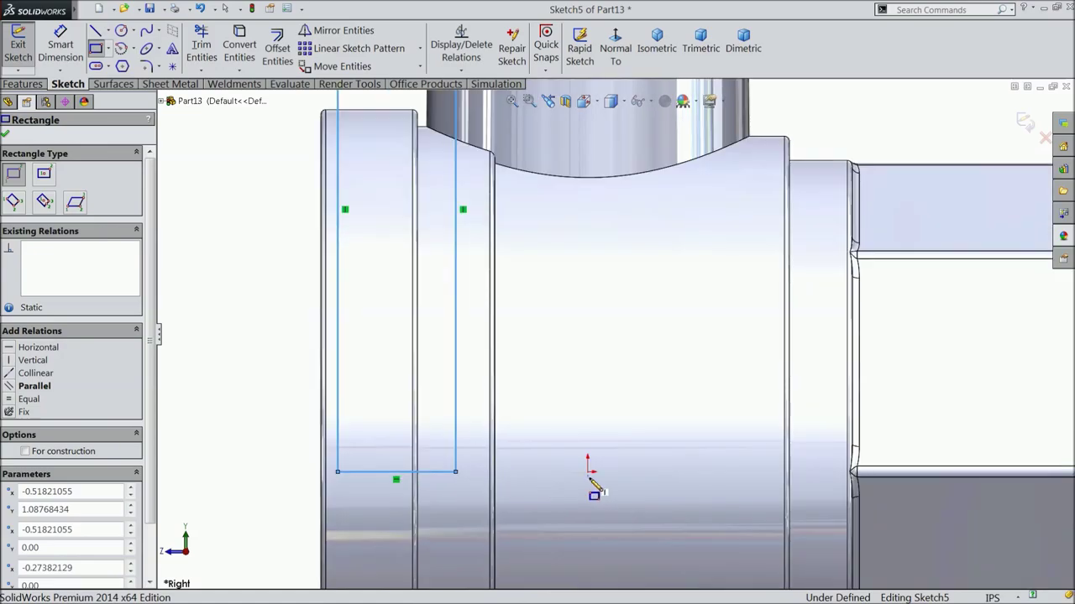
key("Escape")
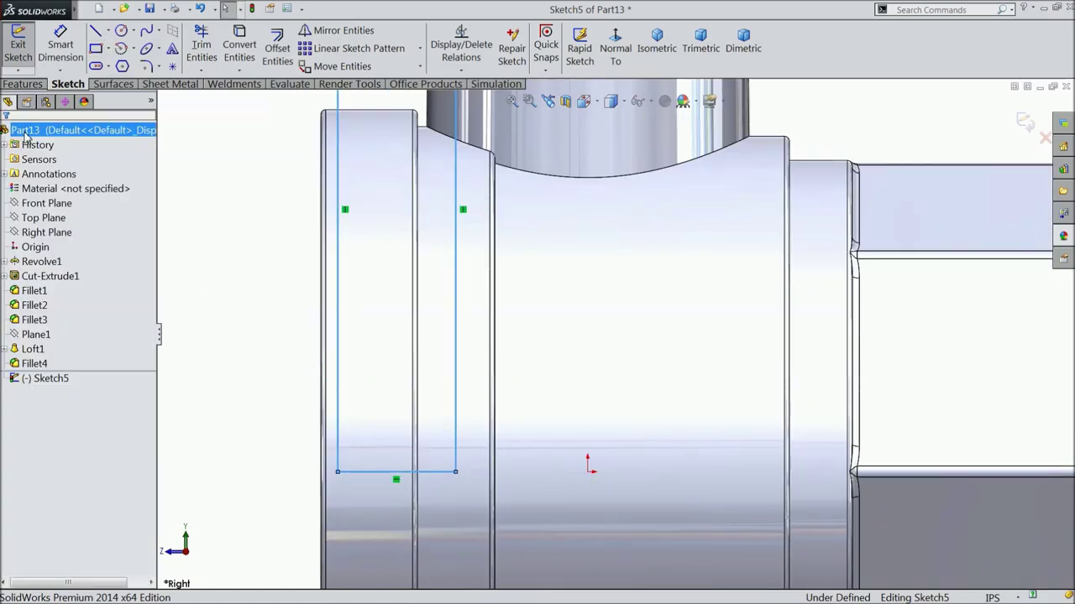
Dimension the rectangle's bottom edge to a width of 0.25 in.
left_click(60, 46)
scroll(474, 390, "up", 2)
scroll(445, 424, "down", 3)
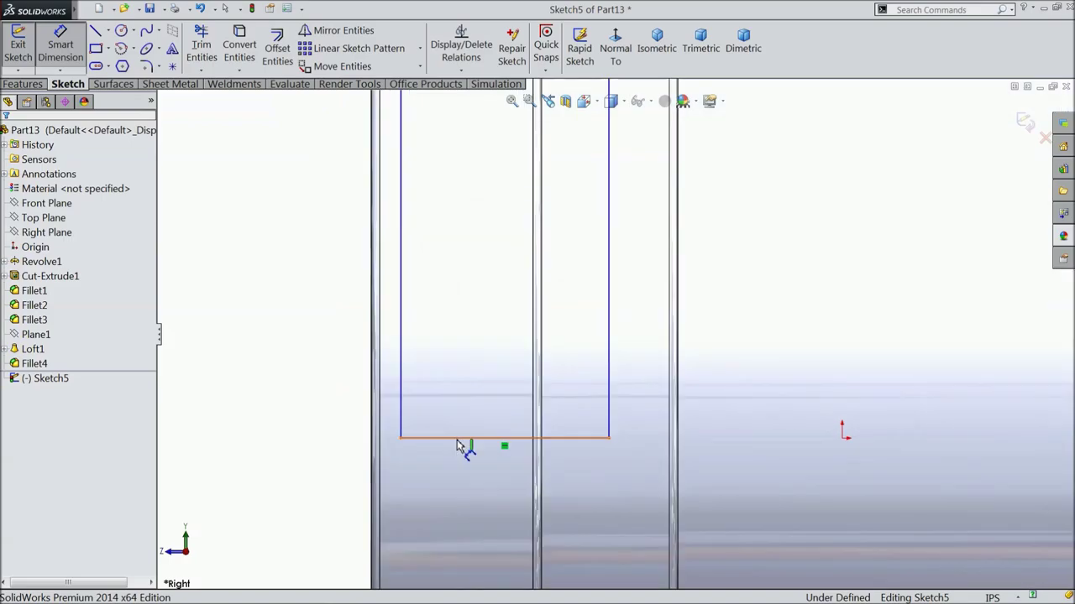
left_click(482, 445)
left_click(495, 492)
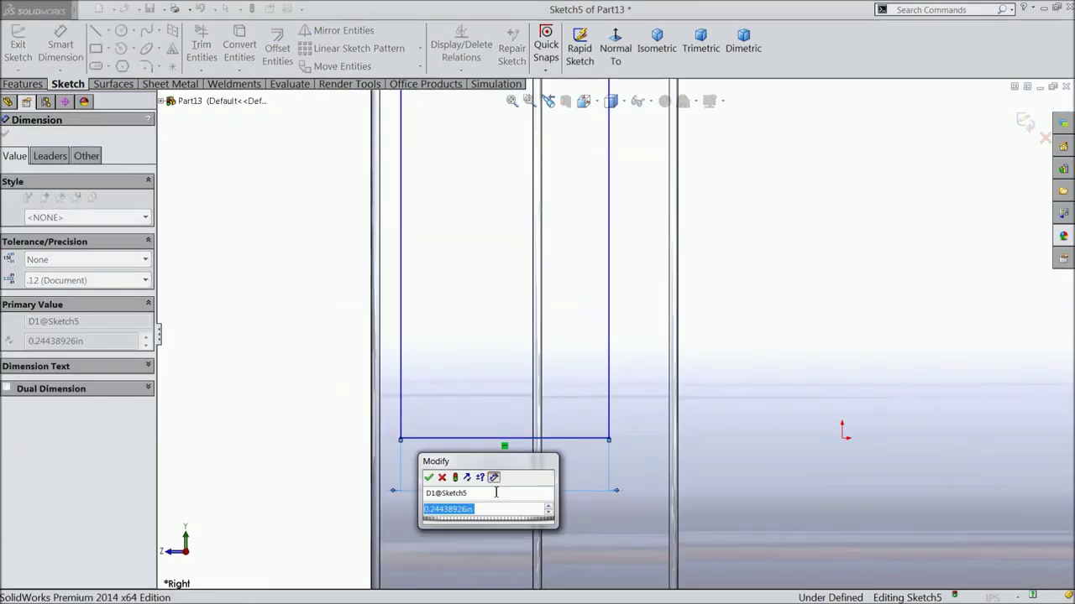
type("0.025")
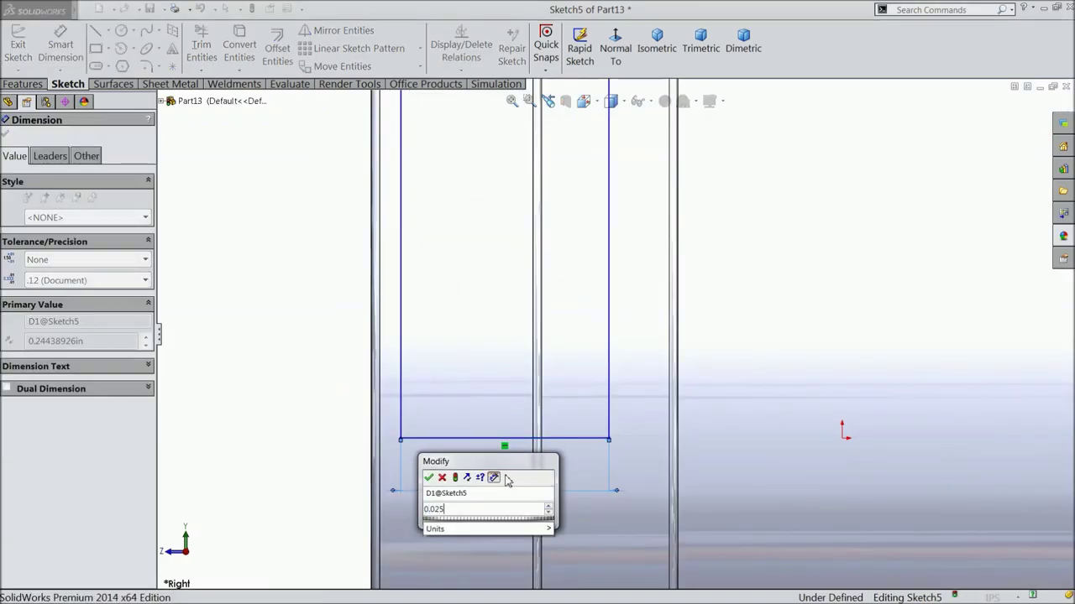
key("BackSpace")
key("BackSpace")
key("BackSpace")
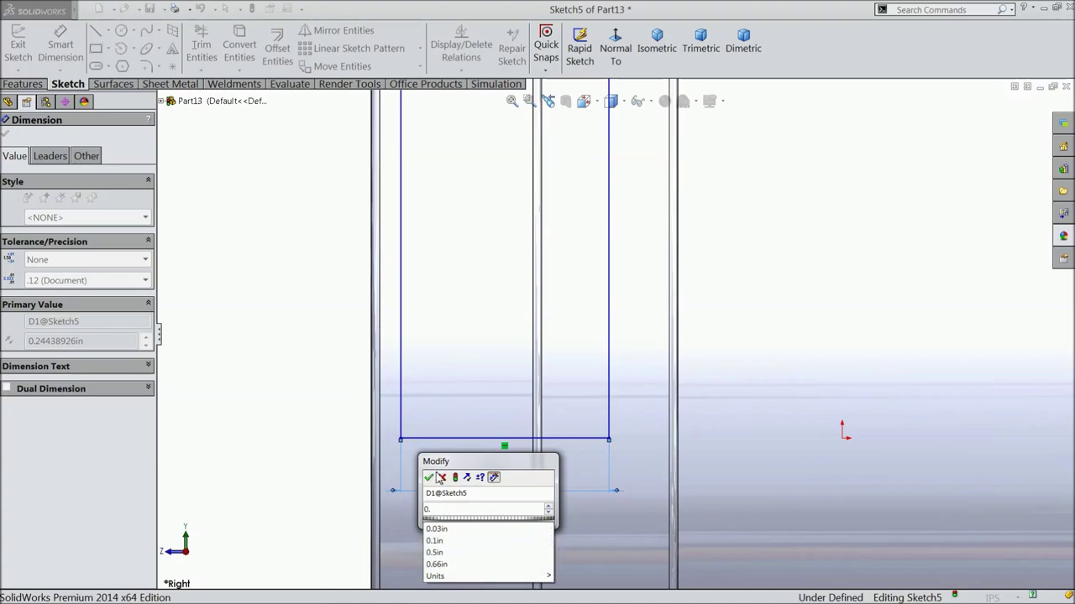
type("0.25")
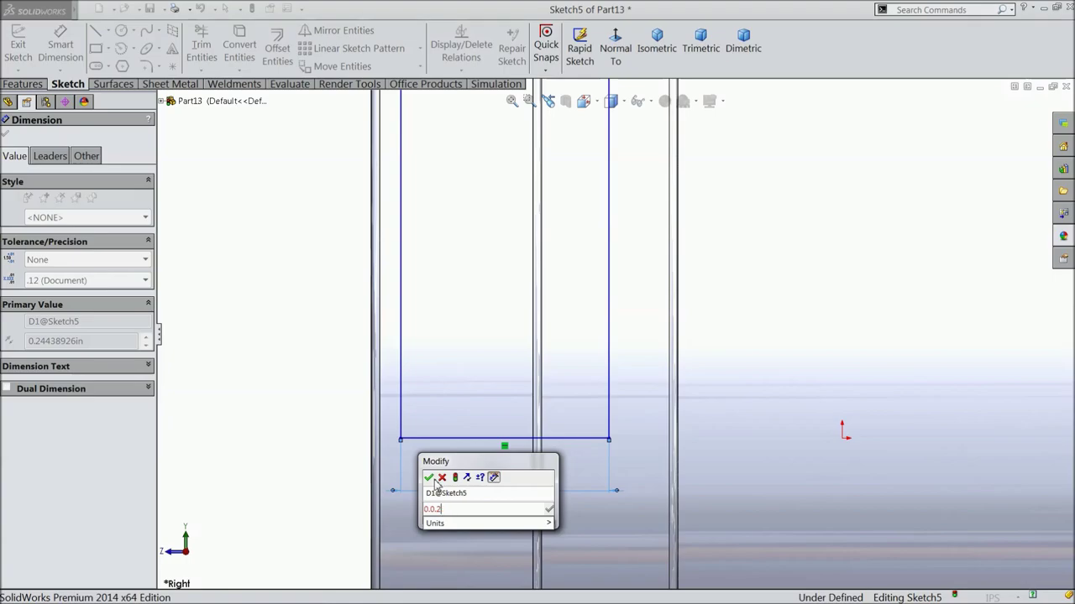
key("BackSpace")
key("BackSpace")
key("BackSpace")
key("BackSpace")
type("2")
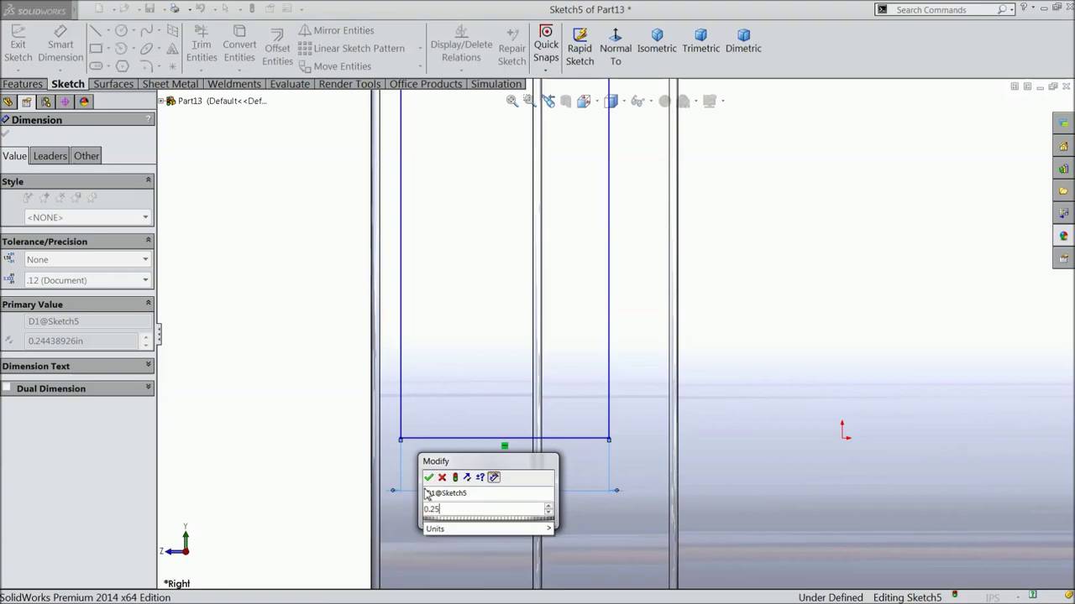
type("5")
left_click(429, 478)
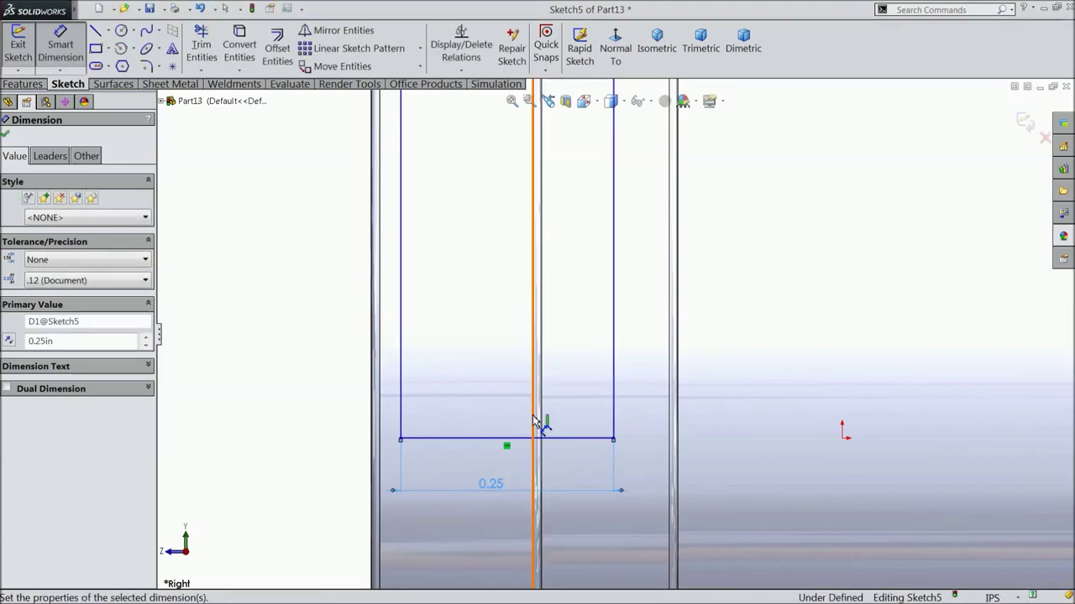
Dimension the rectangle's top edge 0.36 in above the upper edge of the end flange.
scroll(537, 424, "up", 2)
scroll(602, 323, "up", 4)
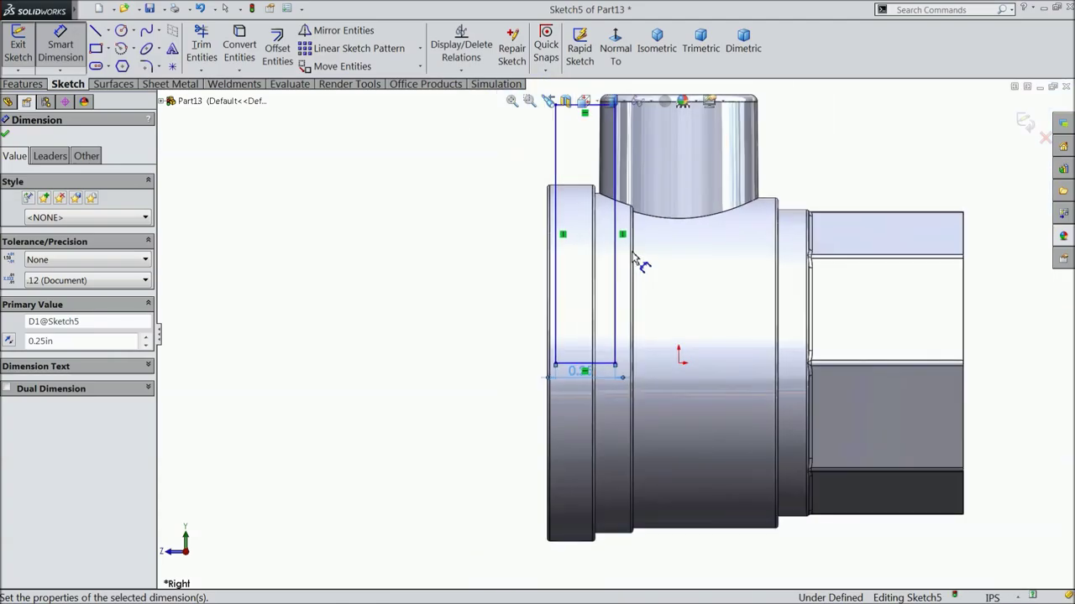
scroll(615, 170, "down", 3)
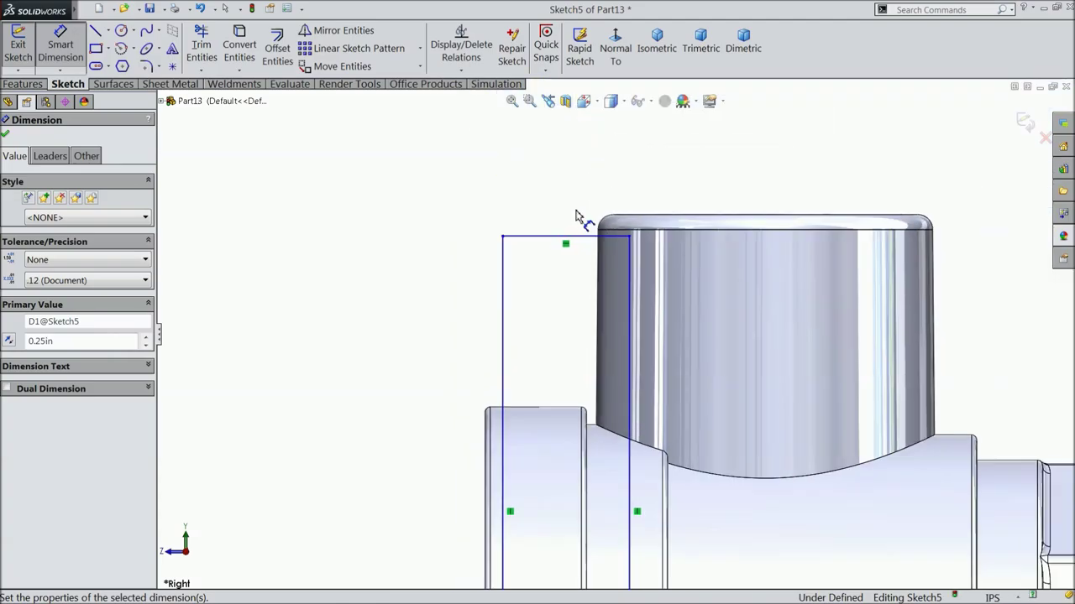
left_click(544, 244)
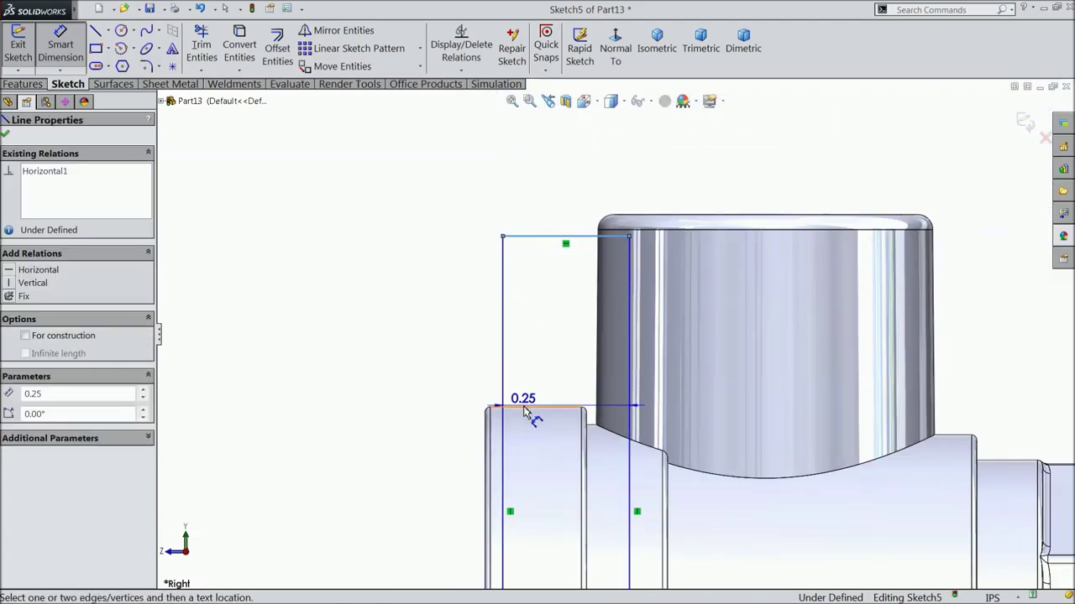
left_click(537, 409)
left_click(412, 376)
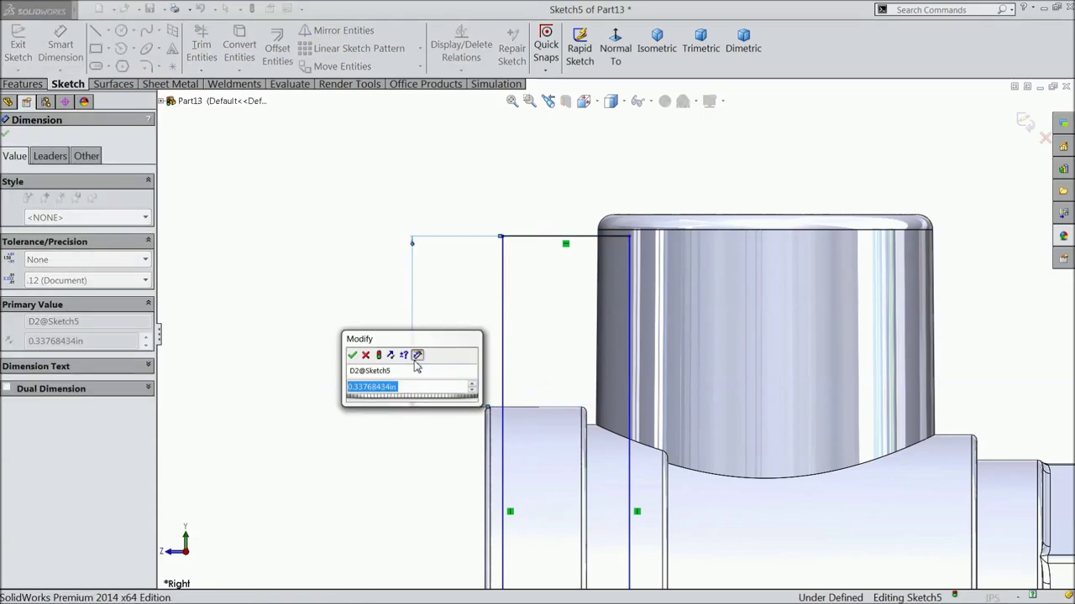
type("0.36")
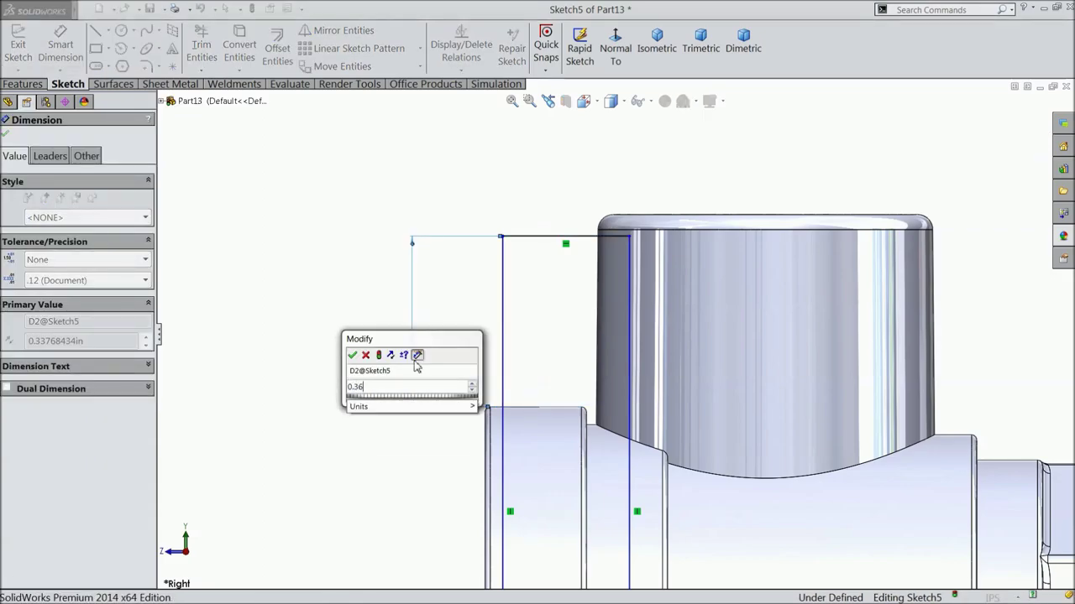
left_click(352, 356)
Dimension the rectangle's outer vertical side 0.02 in from the flange's end face.
scroll(521, 420, "down", 5)
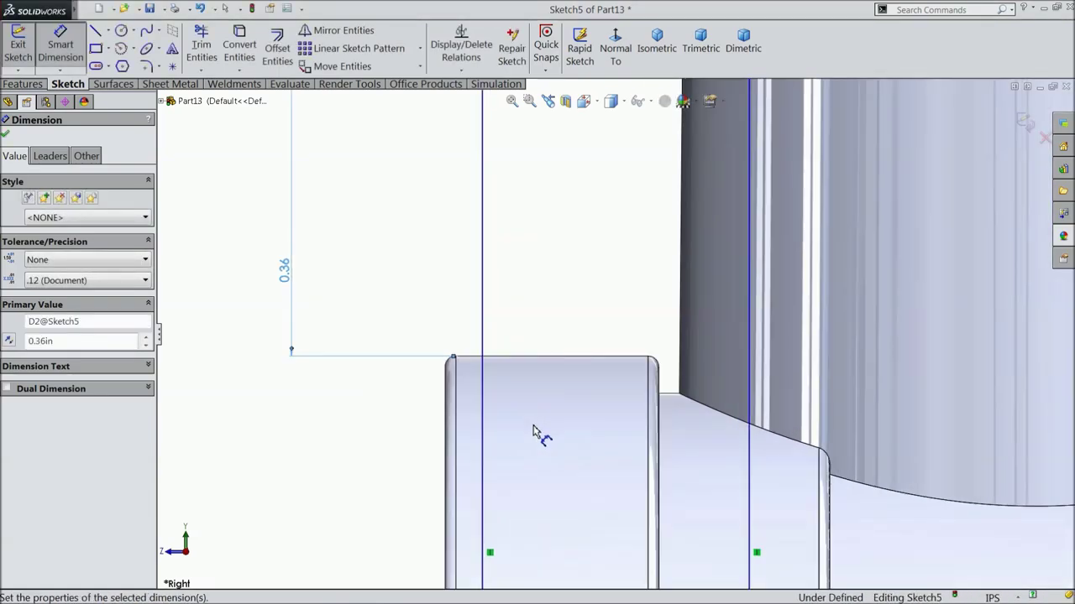
left_click(477, 390)
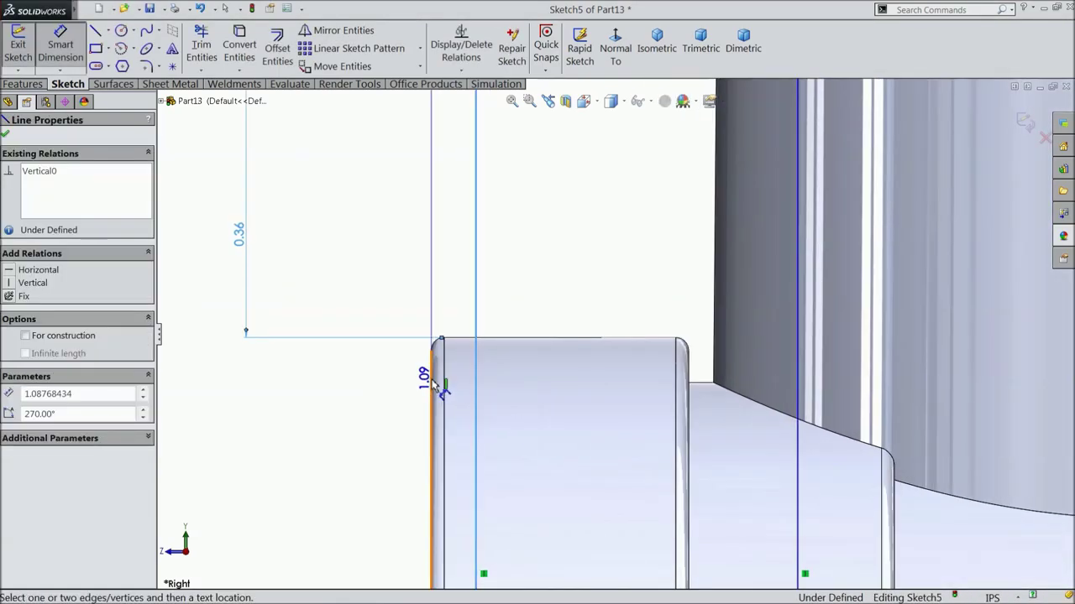
left_click(432, 377)
left_click(451, 290)
type("0.02")
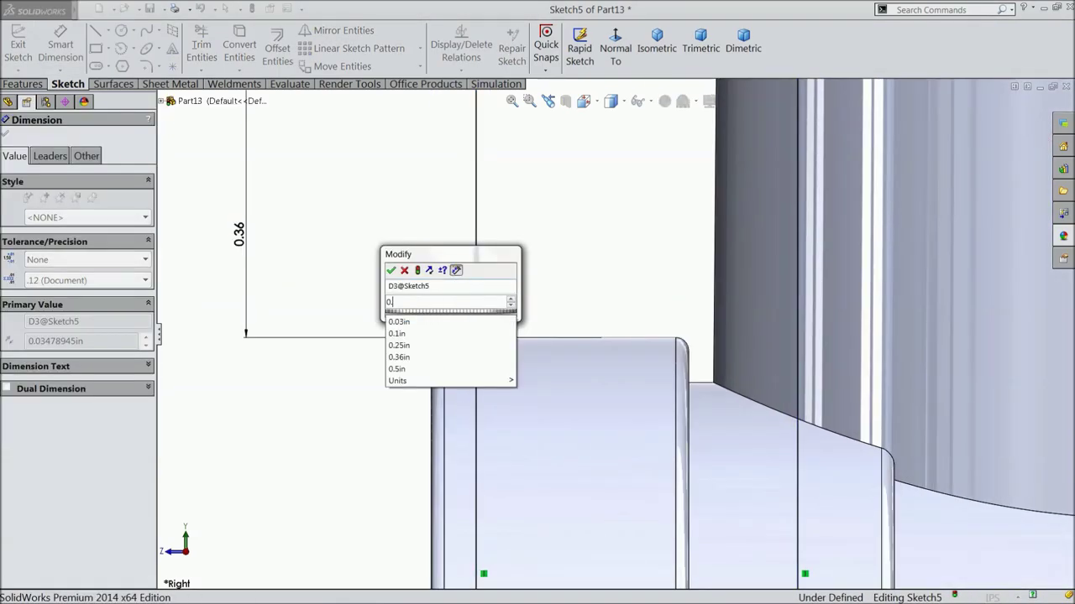
left_click(390, 270)
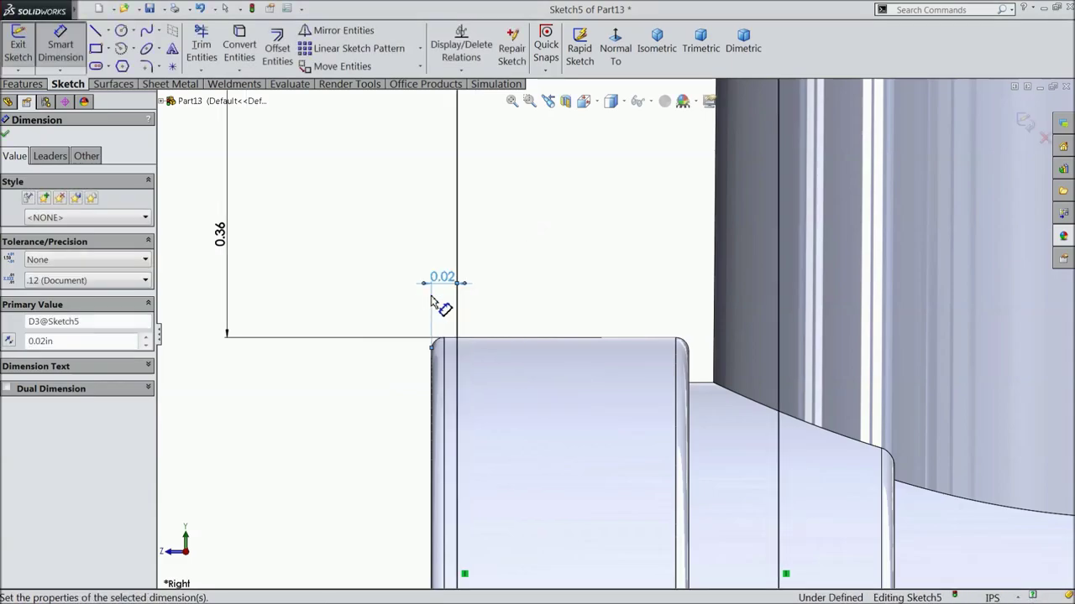
Round the rectangle's upper corner on the flange end side with a 0.06 in sketch fillet.
scroll(524, 309, "up", 4)
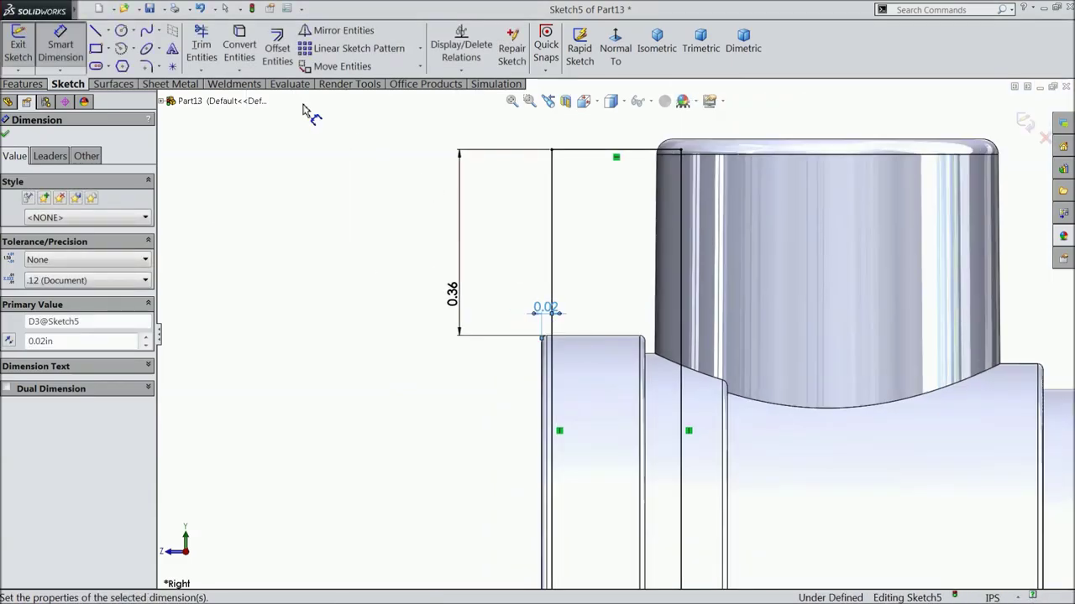
left_click(146, 66)
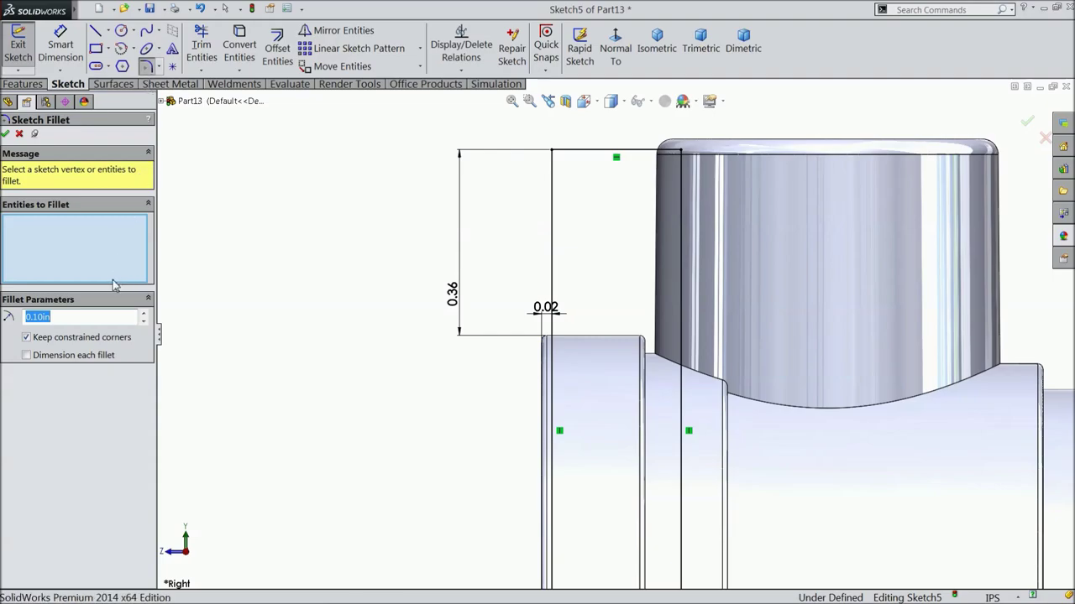
type("0.0")
left_click(551, 152)
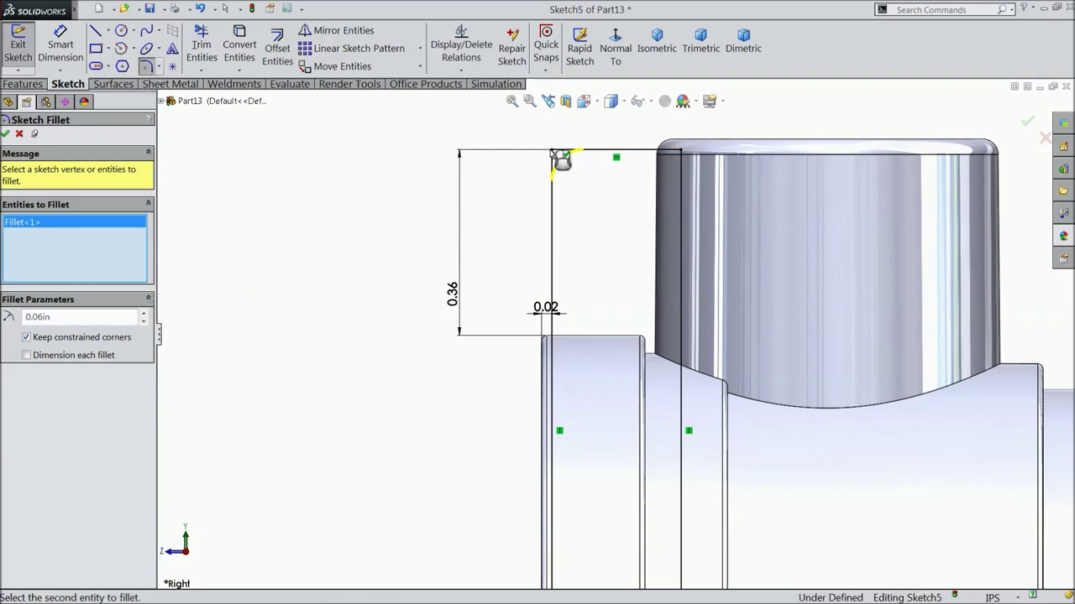
left_click(6, 134)
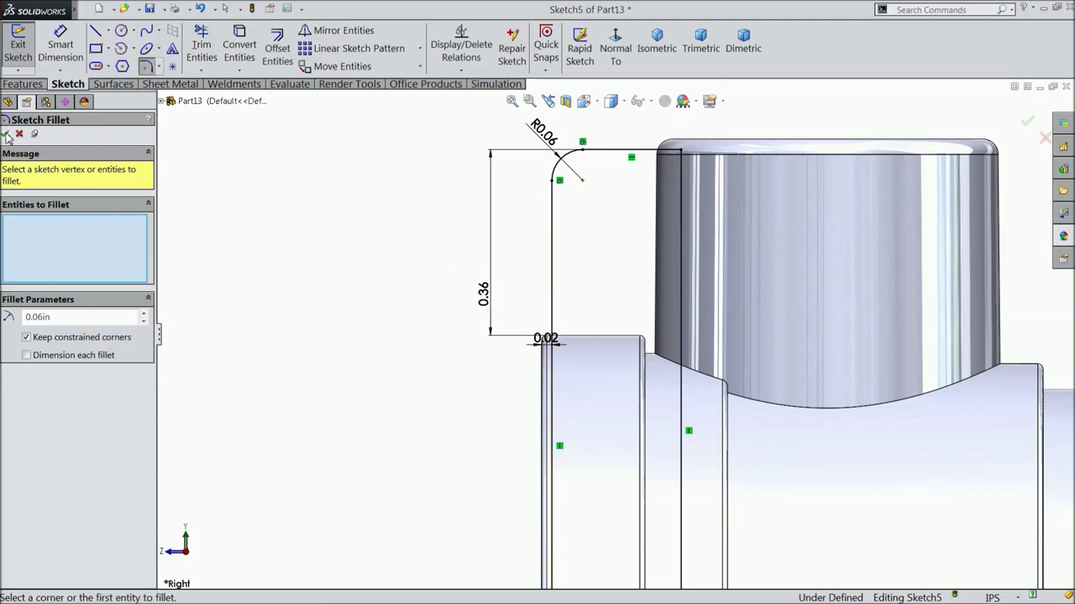
left_click(6, 135)
key("z")
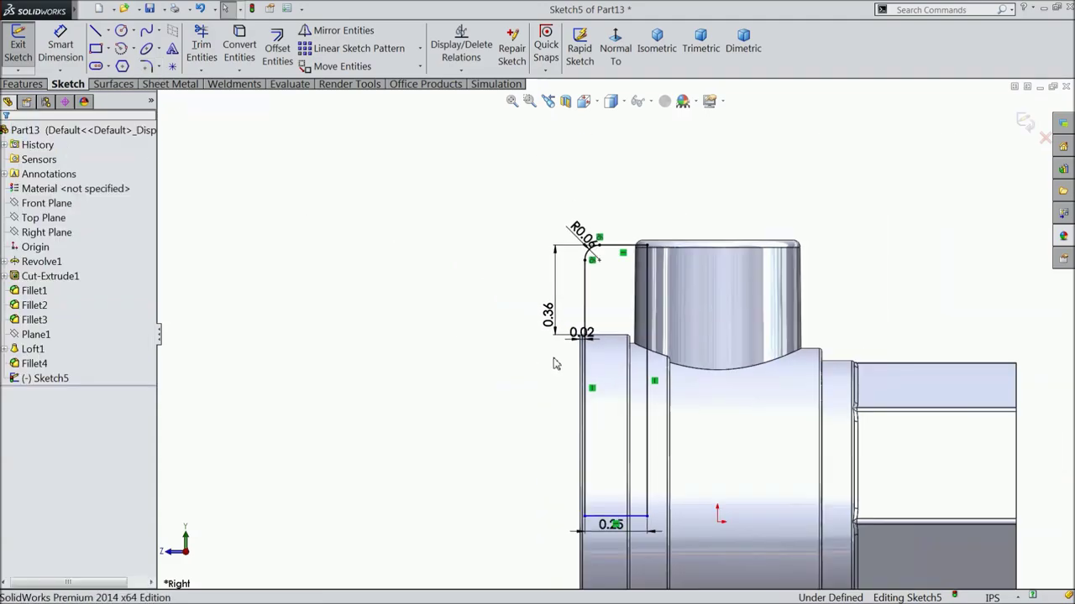
Add a horizontal relation between the origin and the rectangle's lower corner nearest to it.
scroll(642, 468, "down", 3)
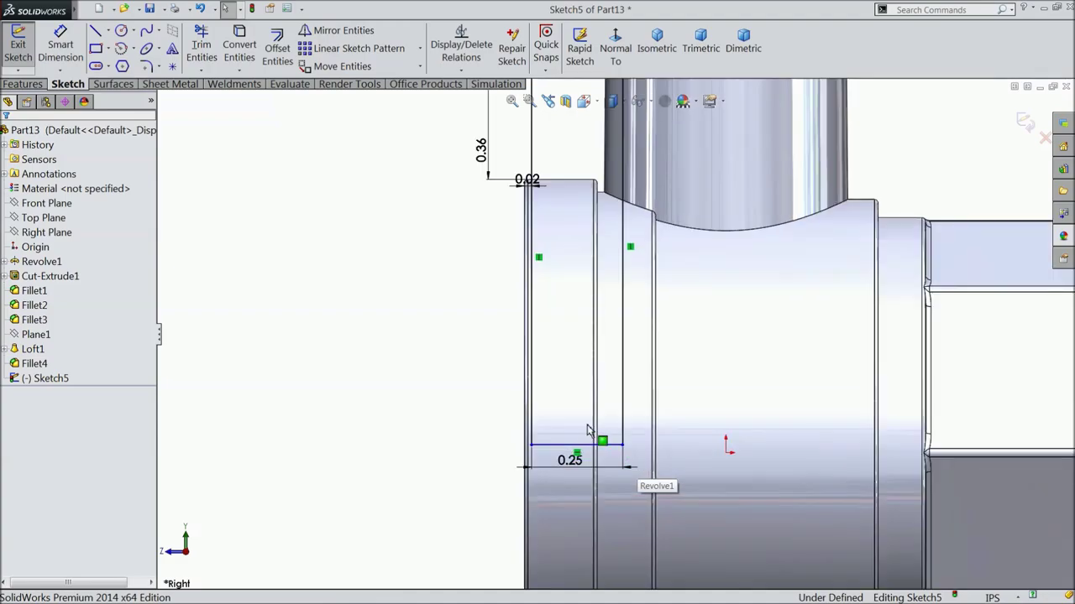
scroll(671, 449, "down", 2)
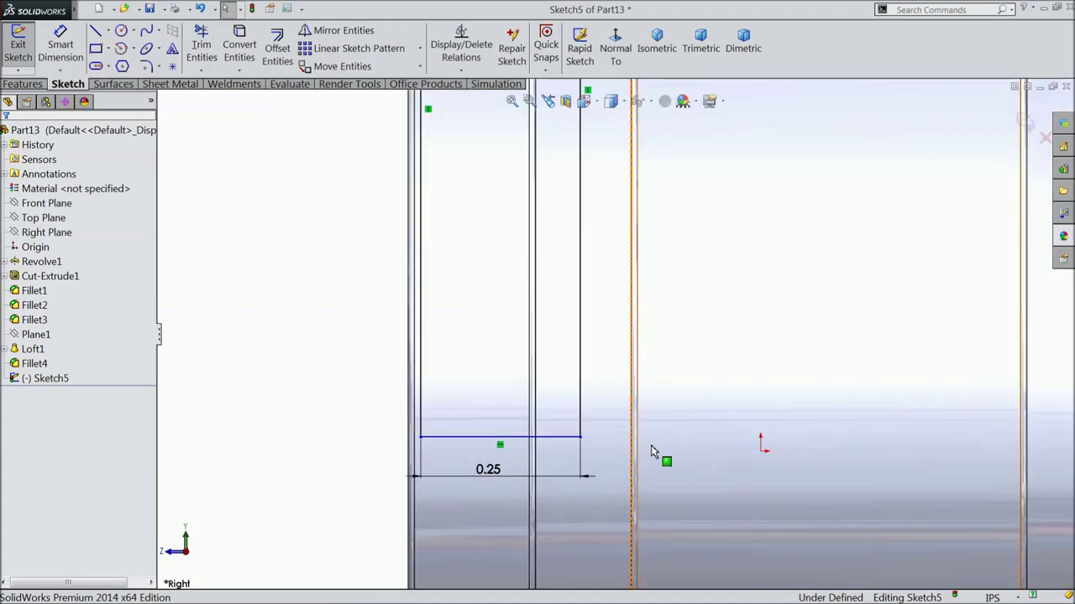
left_click(562, 438)
left_click(761, 451, "ctrl")
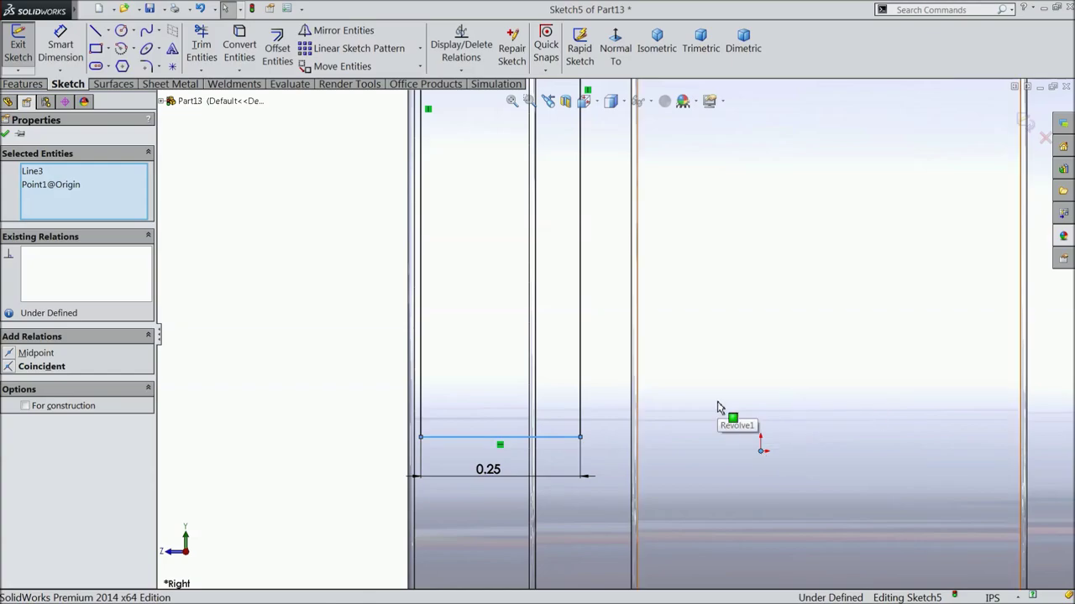
left_click(718, 409)
left_click(580, 437)
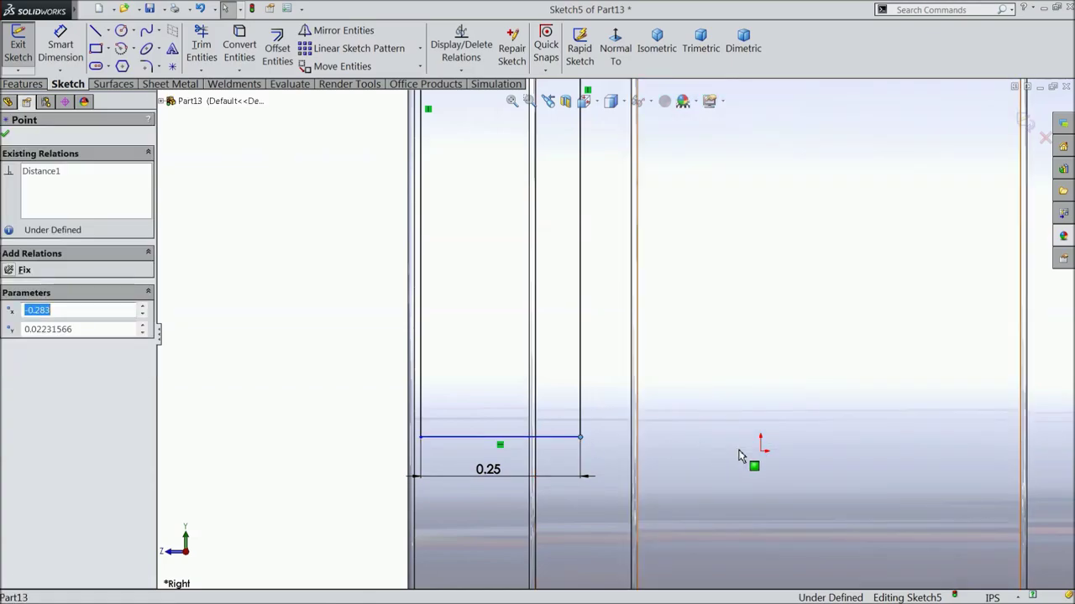
left_click(761, 451, "ctrl")
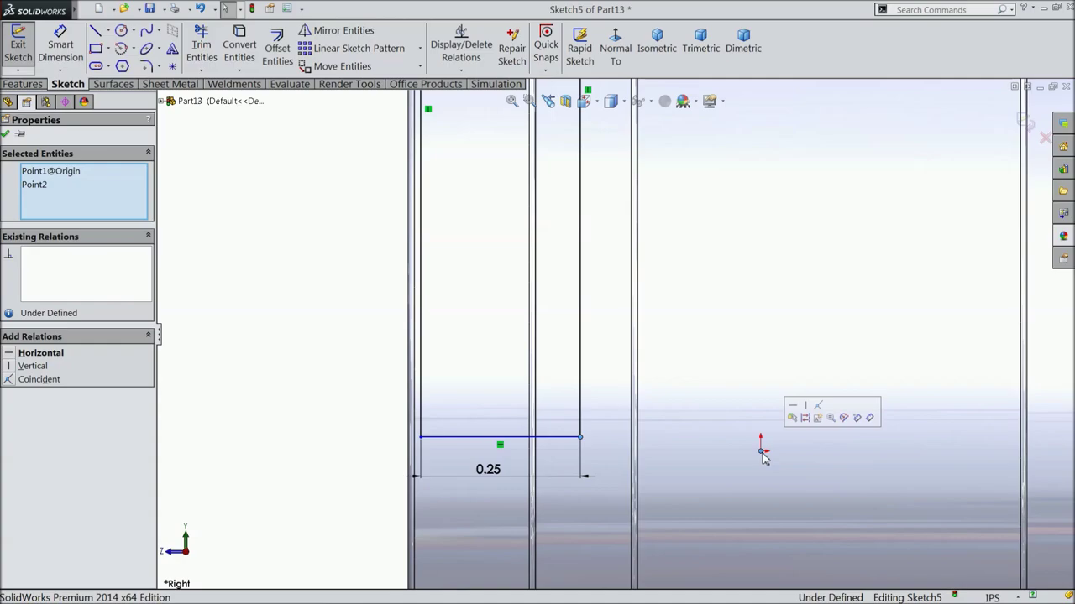
left_click(792, 406)
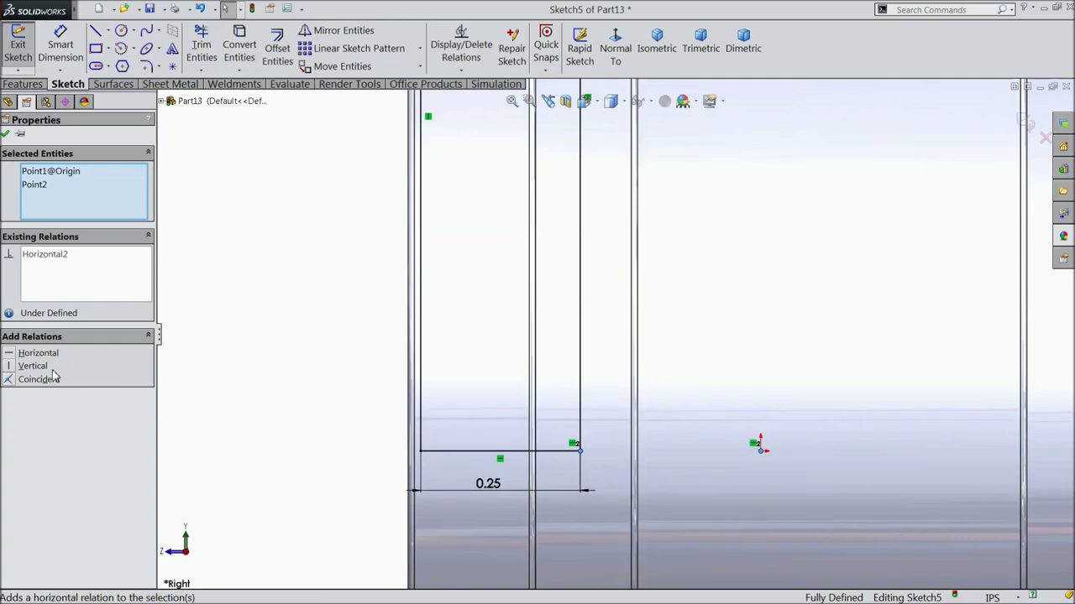
key("Escape")
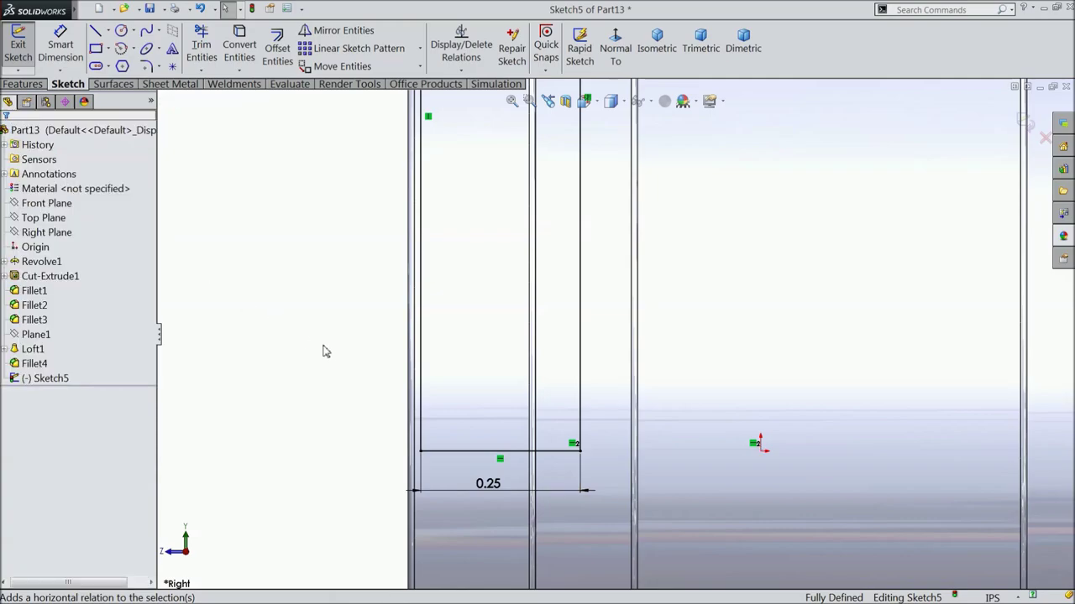
Extrude the rounded profile as a blind boss 0.10 in deep, merged with the body.
scroll(333, 353, "up", 5)
scroll(604, 170, "down", 1)
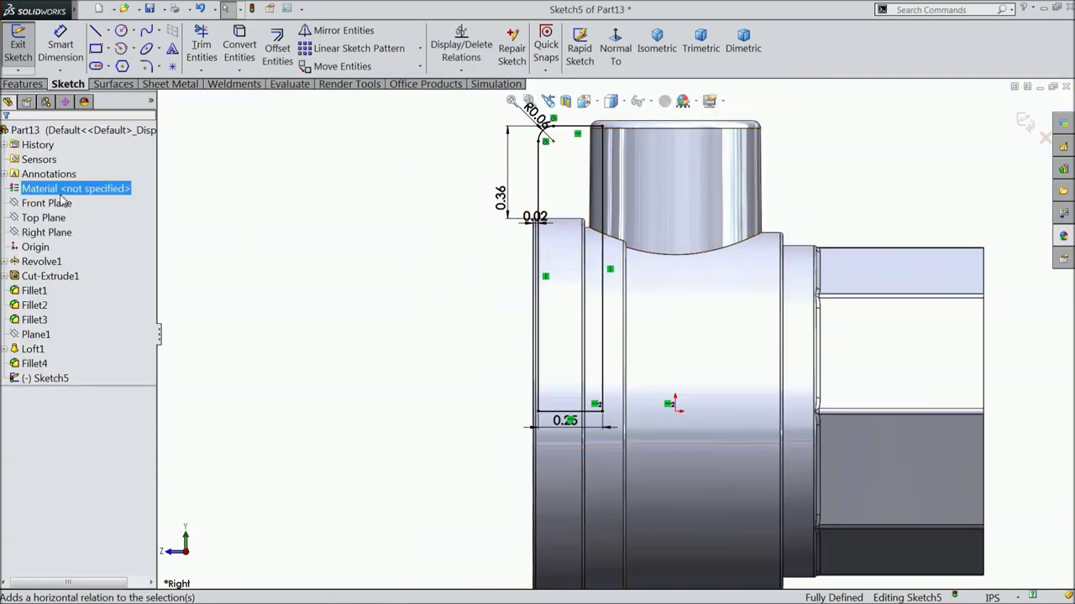
left_click(20, 85)
left_click(25, 46)
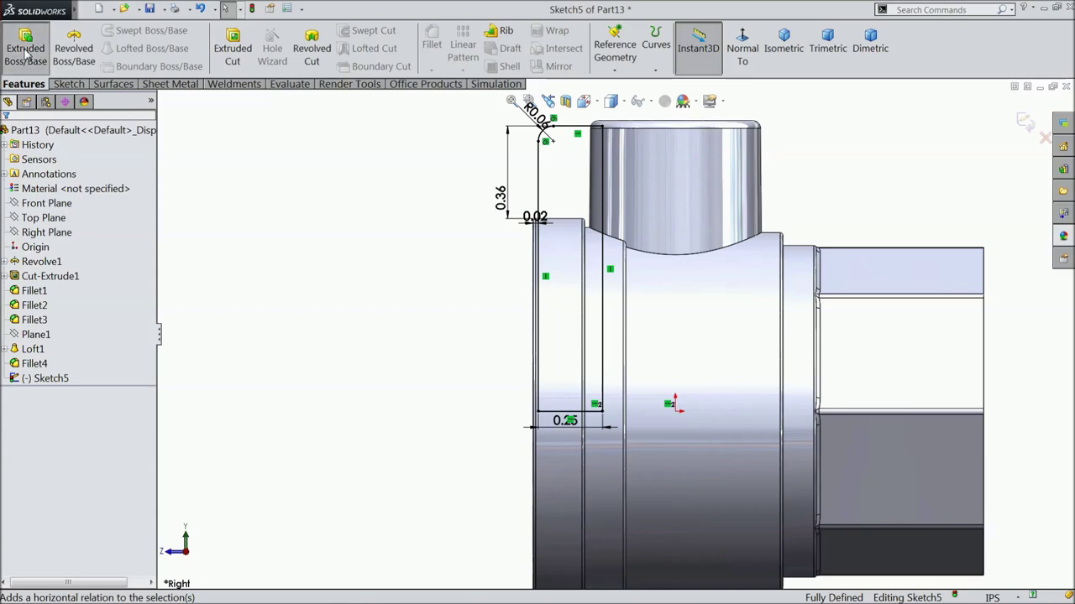
middle_click_drag(289, 249, 327, 322)
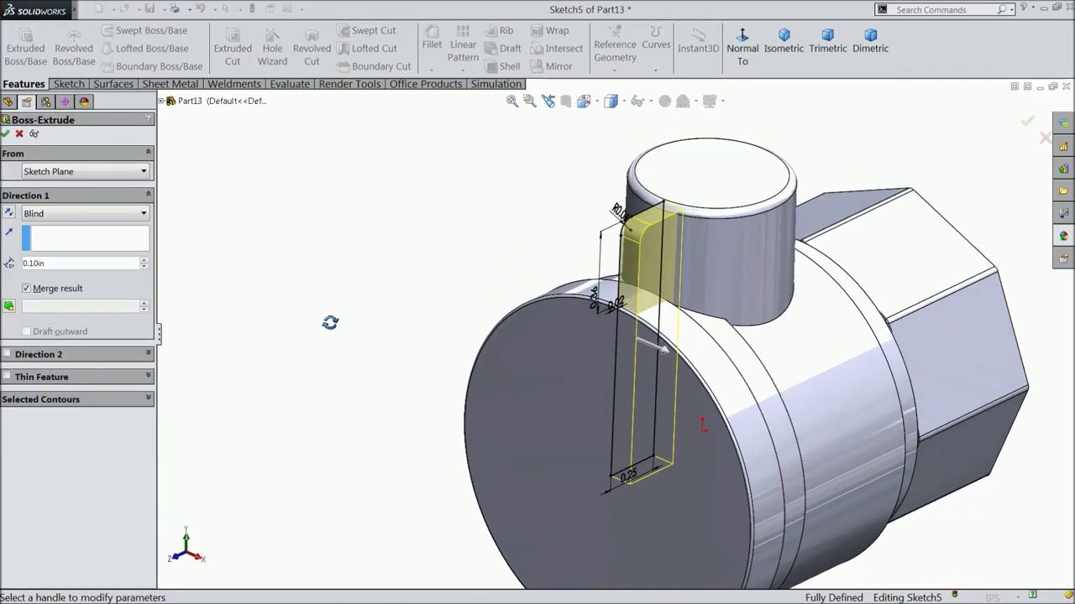
scroll(724, 241, "down", 3)
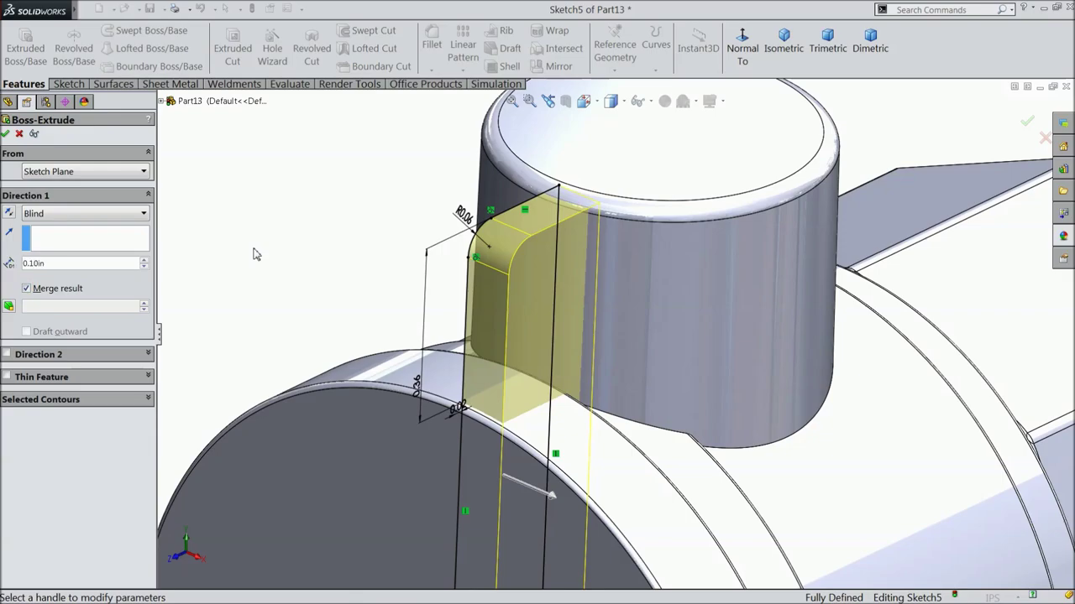
left_click(6, 134)
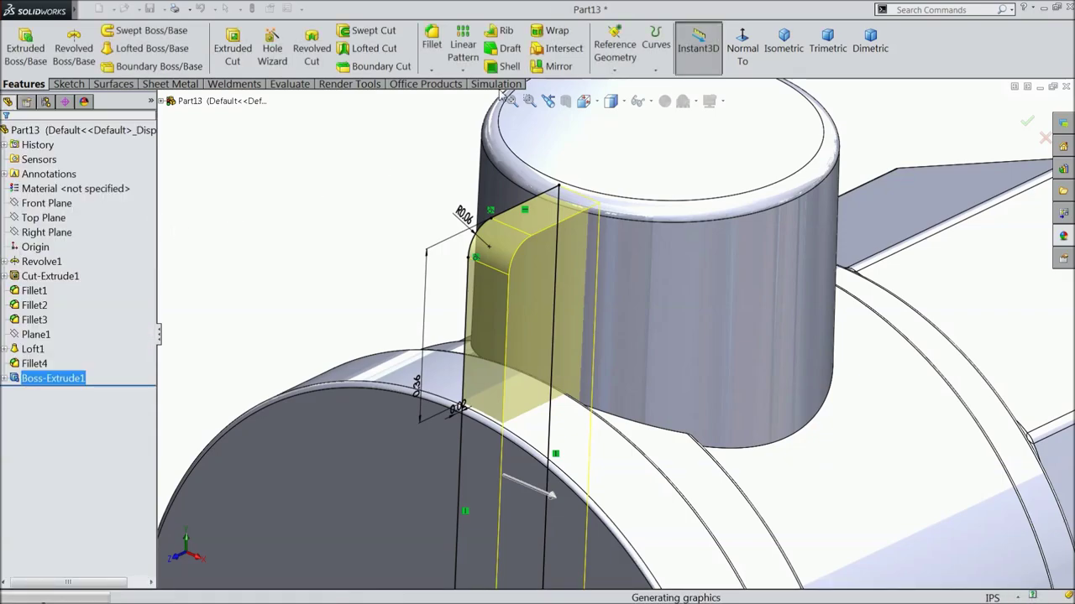
Draft the extruded tab's top, rounded corner and front faces by 1 degree, using the Right Plane as neutral plane.
left_click(514, 51)
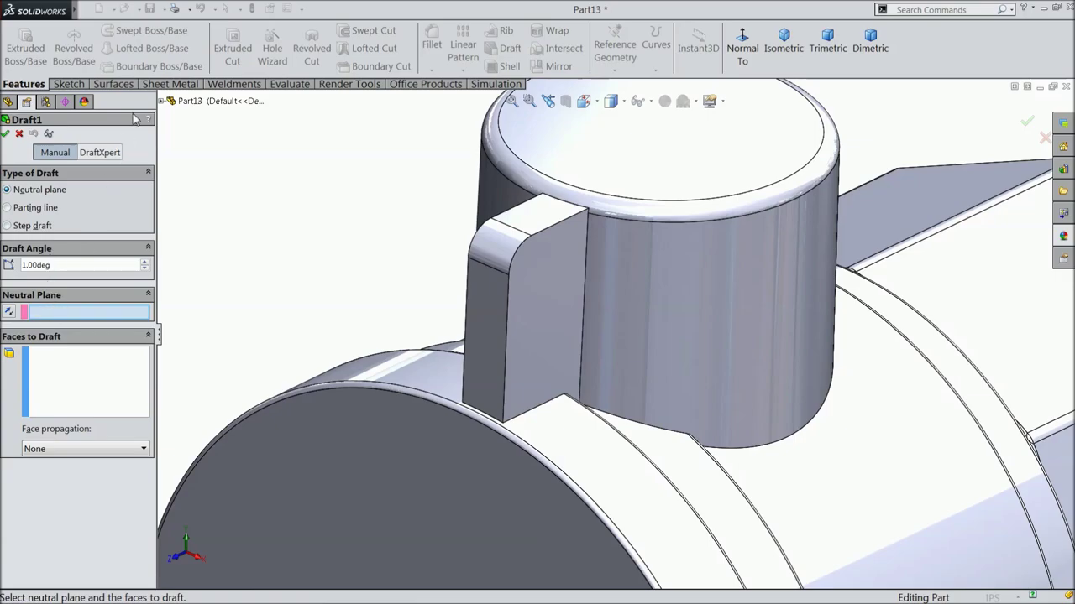
left_click(162, 100)
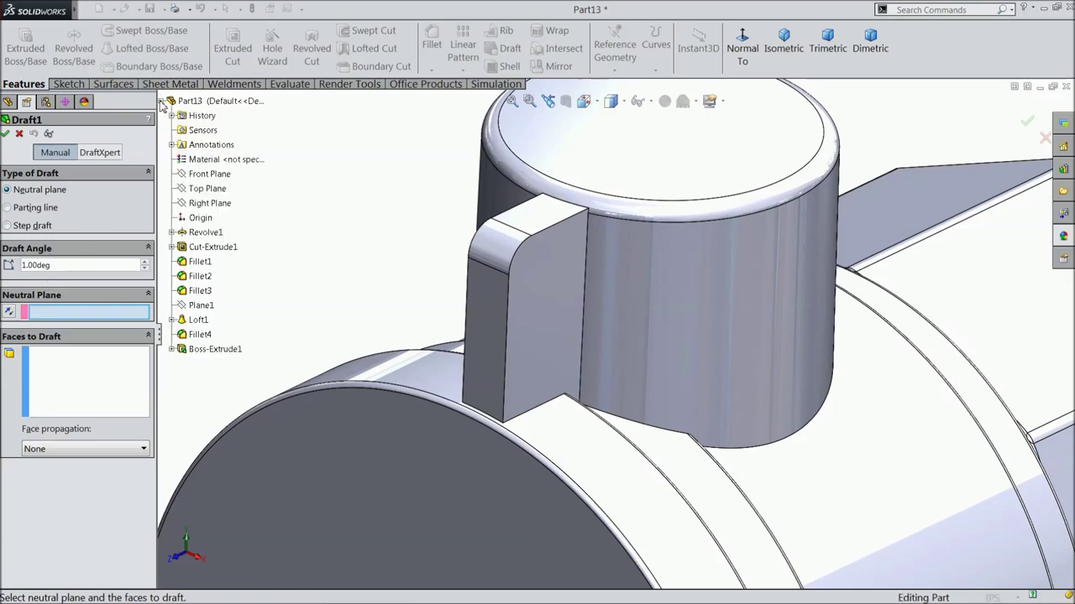
left_click(210, 204)
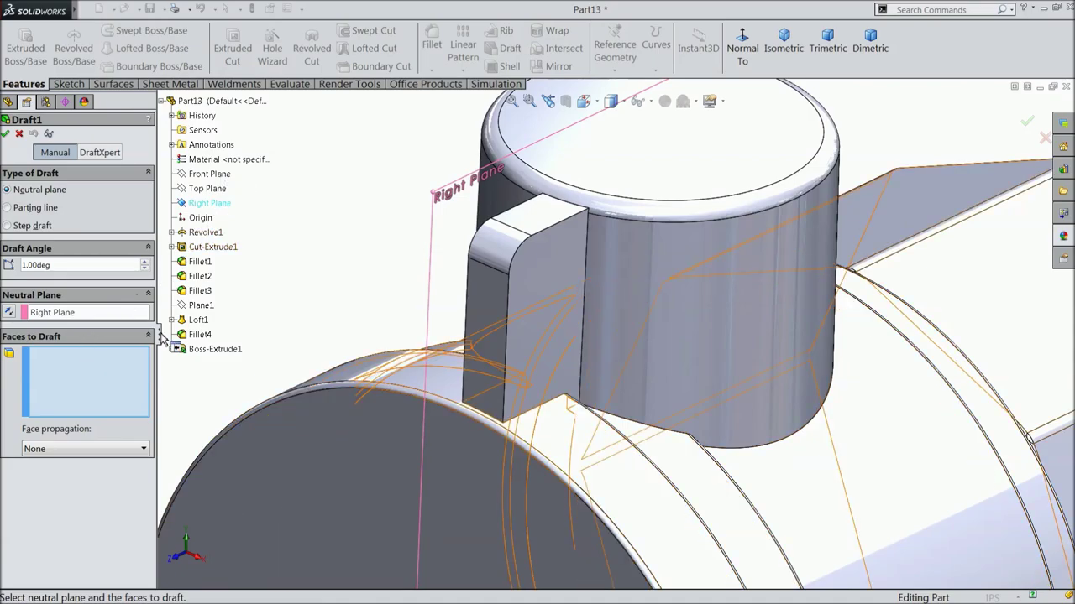
left_click(519, 230)
left_click(513, 245)
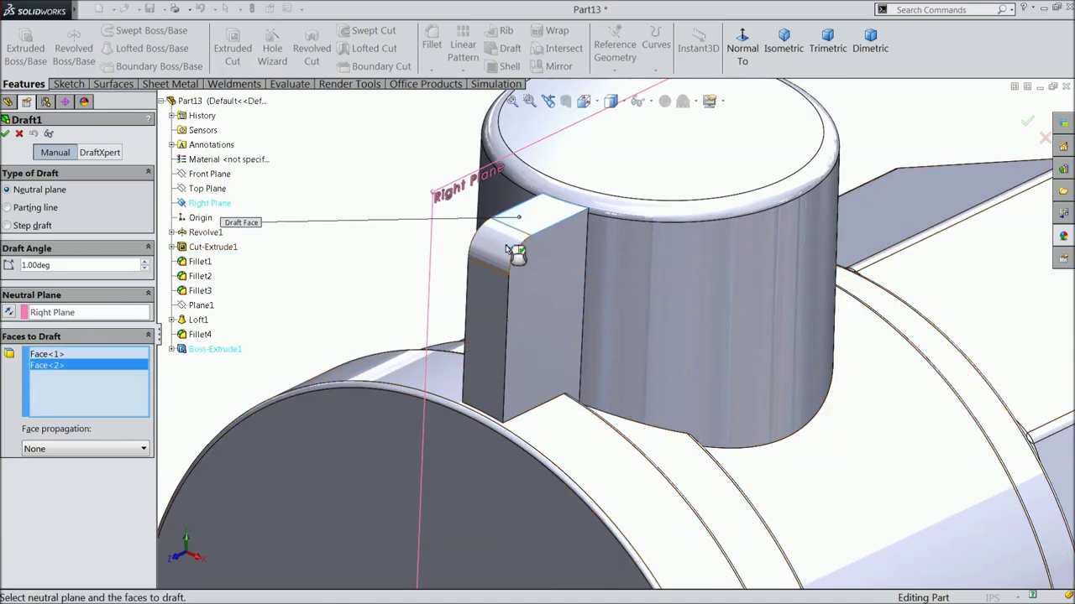
left_click(493, 299)
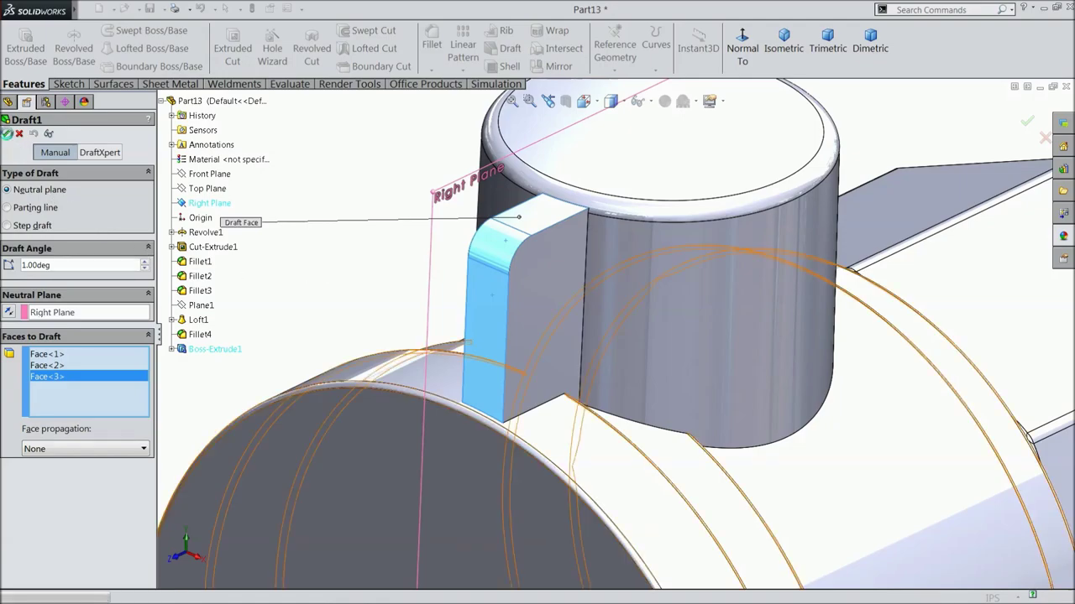
right_click(475, 265)
Edit the tab's draft and set its angle to 3 degrees.
middle_click_drag(395, 249, 412, 276)
left_click(35, 393)
left_click(27, 361)
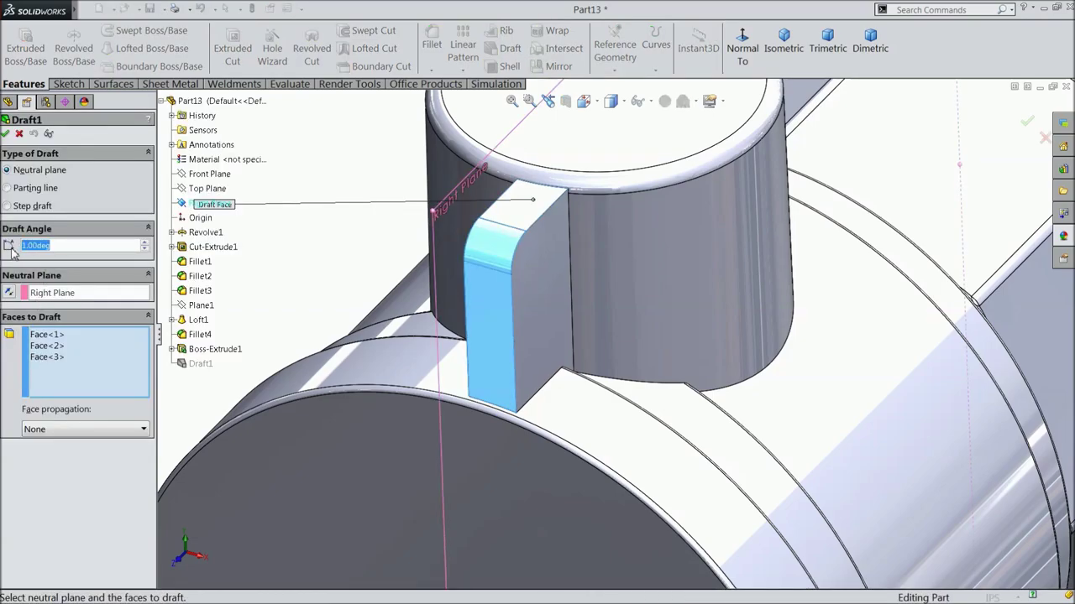
type("3")
key("Return")
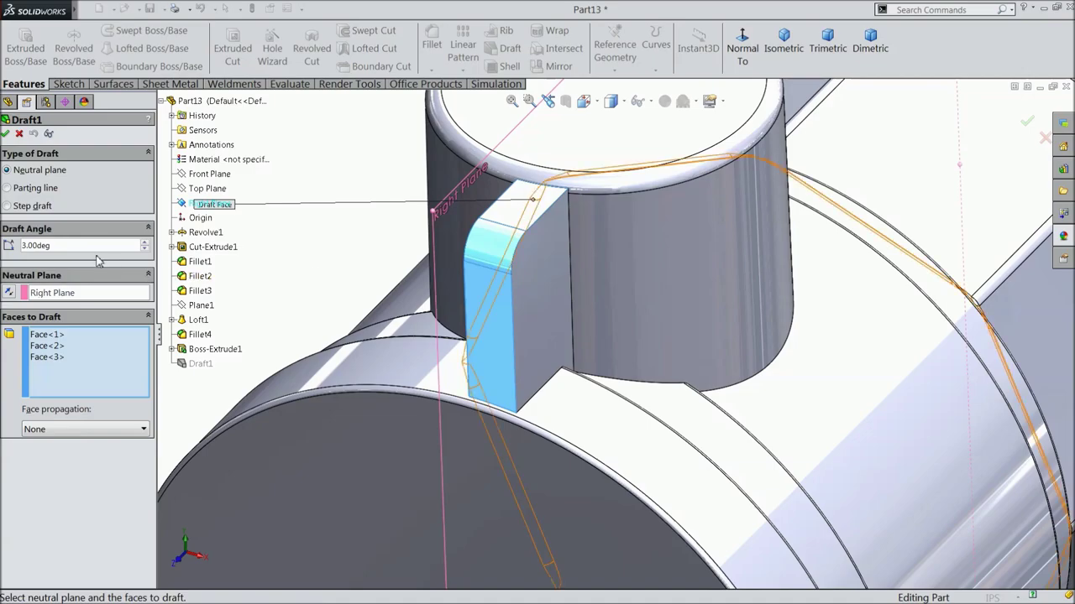
left_click(6, 134)
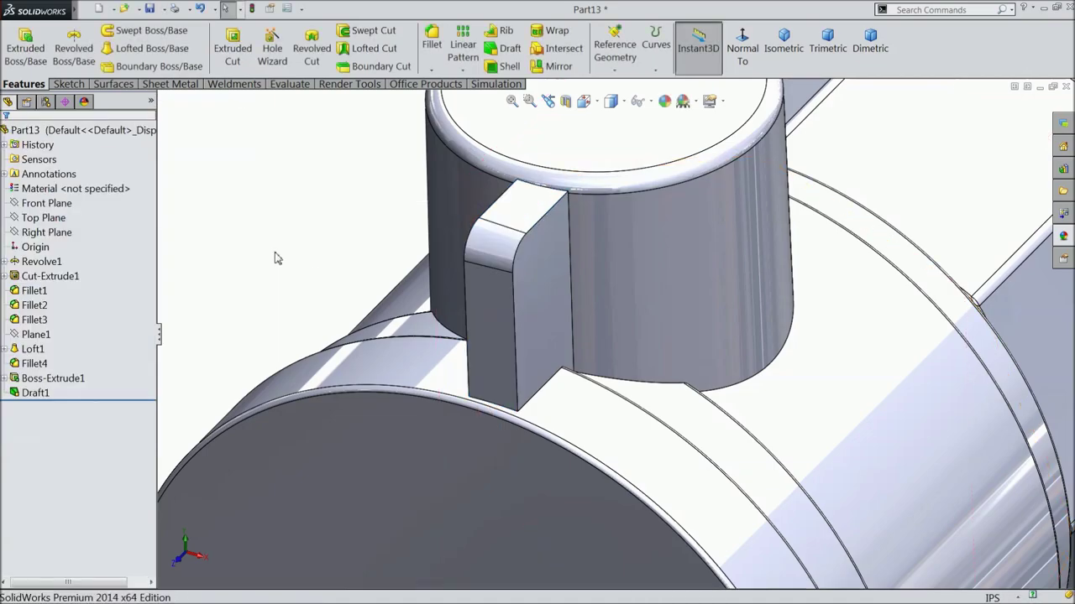
Start a constant-size 0.03 in fillet on the edge where the lofted boss meets the main cylinder.
mouse_move(329, 259)
middle_mouse_down()
mouse_move(362, 212)
mouse_move(372, 233)
mouse_move(331, 252)
middle_mouse_up()
key("f")
left_click(438, 52)
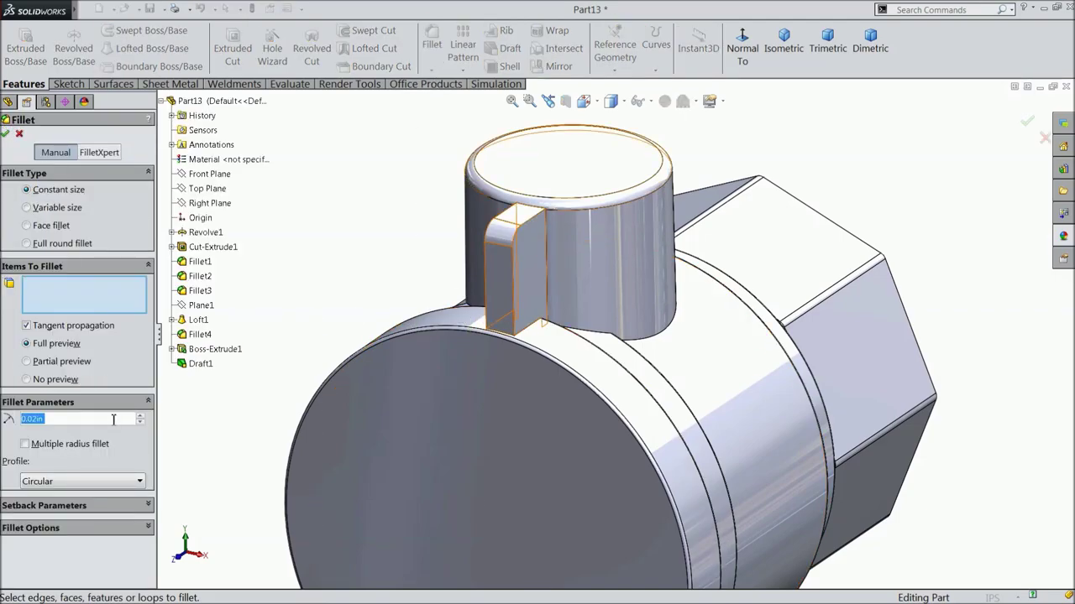
type("0.03")
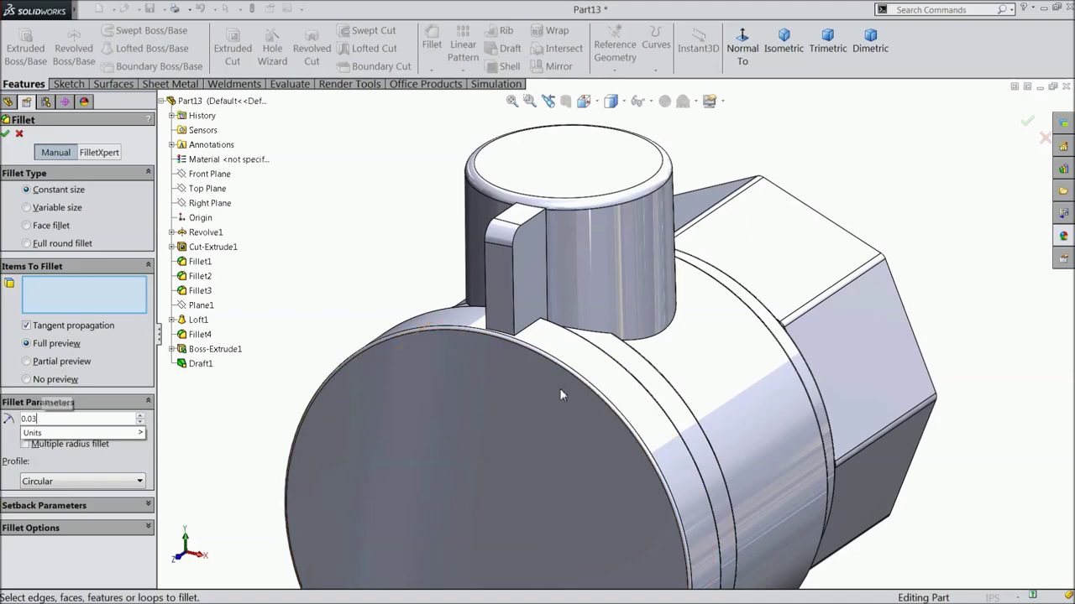
scroll(600, 336, "down", 3)
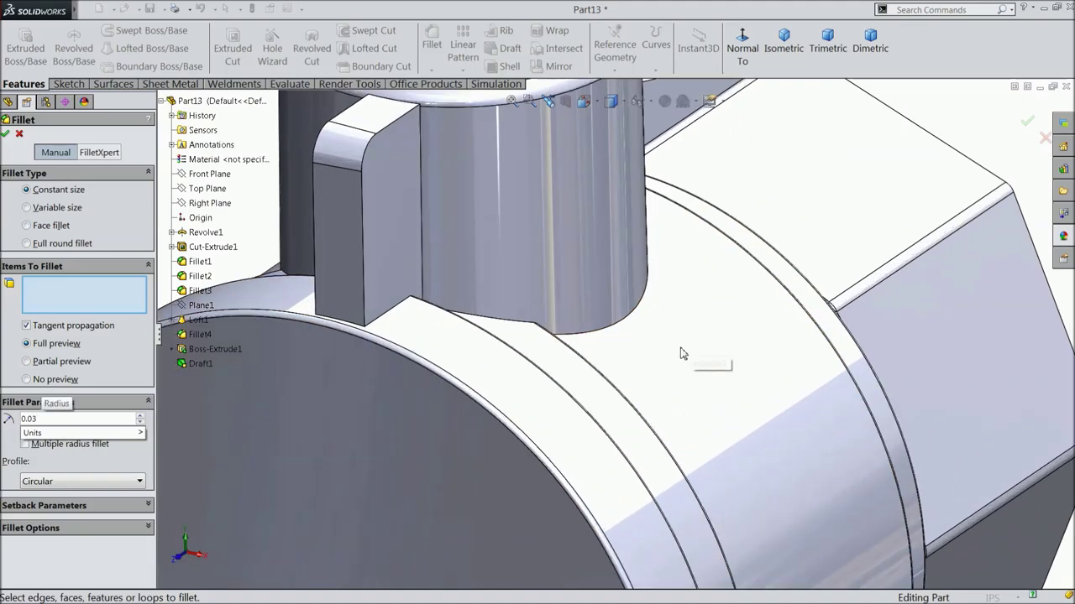
left_click(601, 337)
middle_click_drag(600, 337, 512, 398)
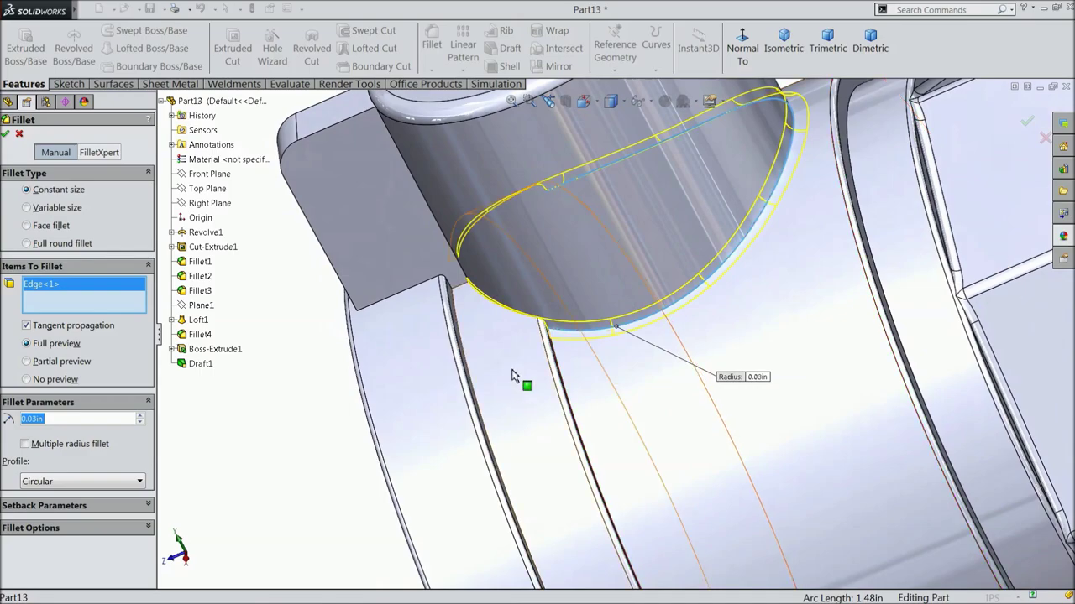
Add the boss's base edges on both sides of the tab to the 0.03 in fillet and finish it.
scroll(590, 314, "down", 5)
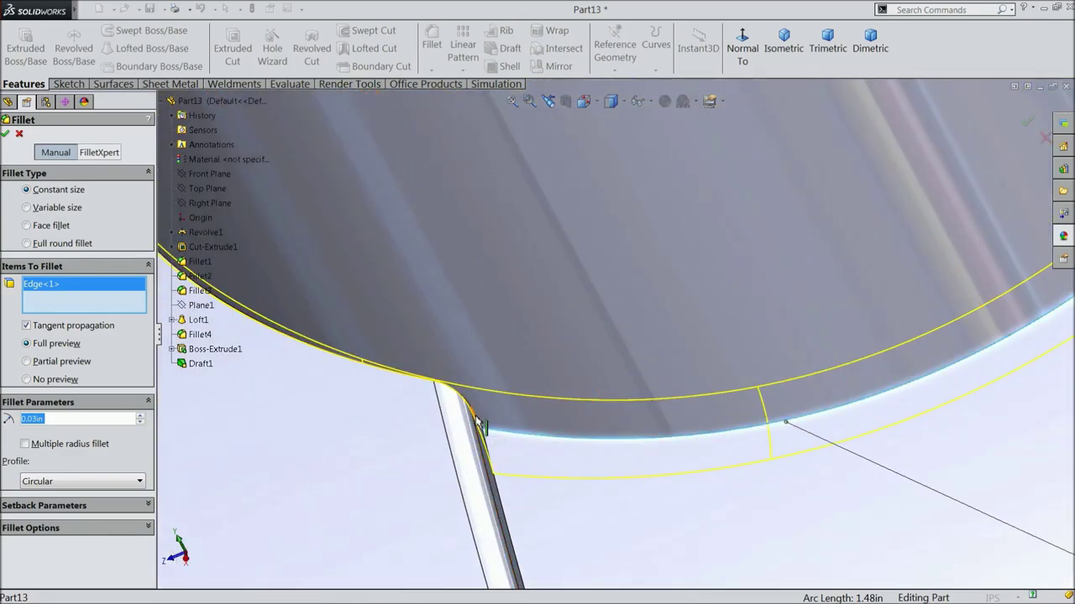
scroll(479, 424, "up", 3)
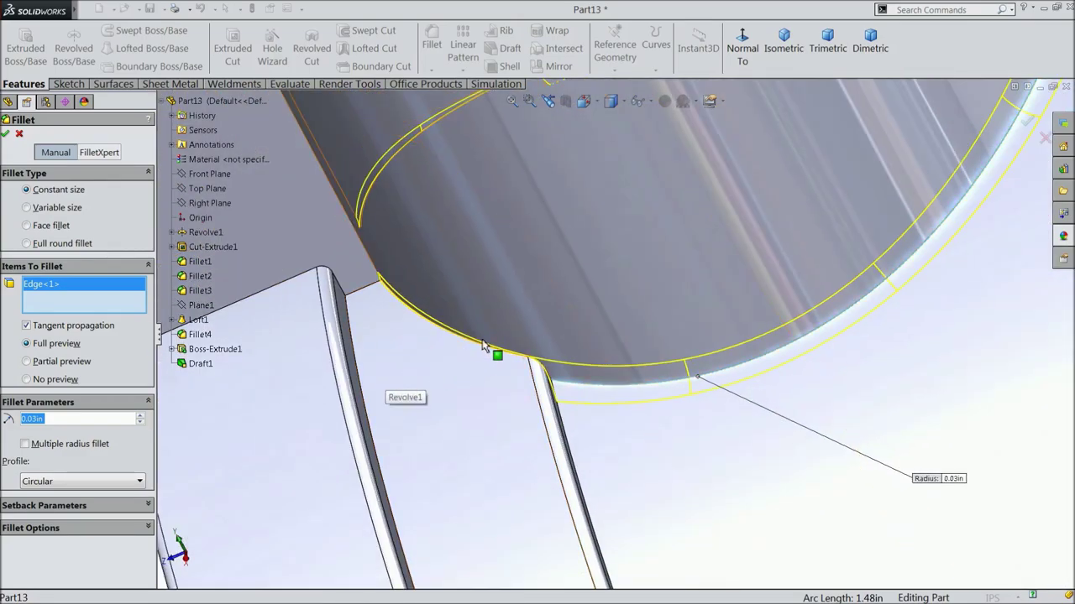
scroll(483, 344, "down", 3)
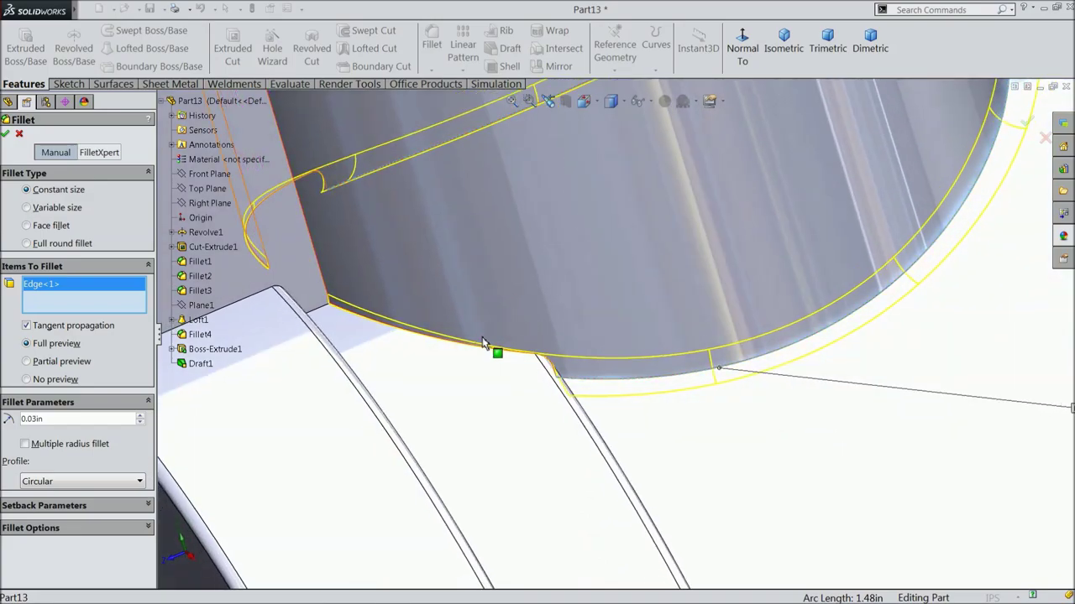
left_click(481, 352)
scroll(481, 353, "up", 5)
middle_click_drag(481, 352, 575, 364)
scroll(364, 307, "down", 3)
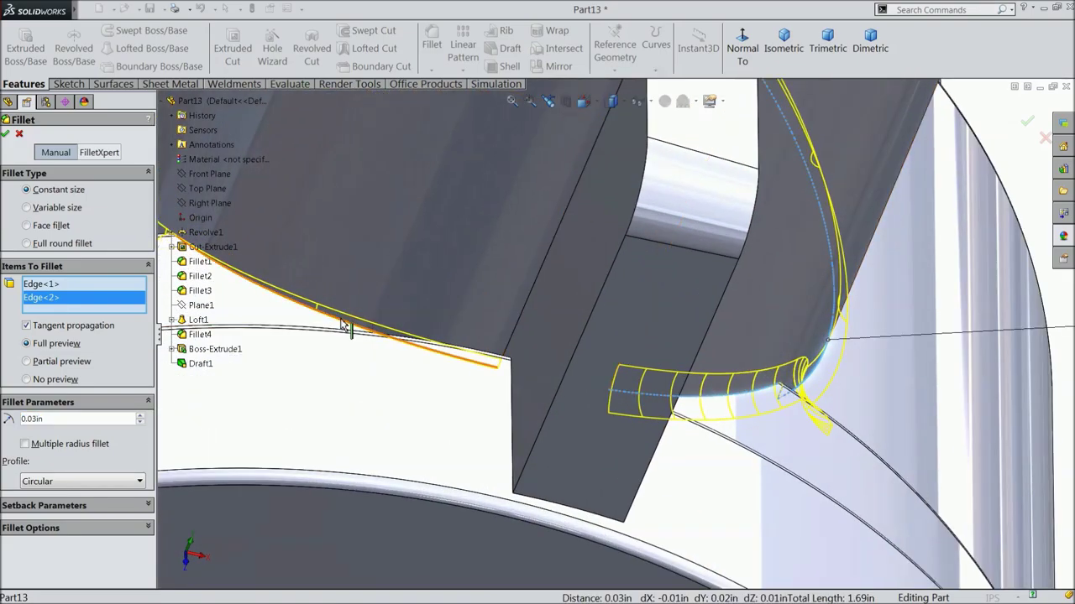
left_click(346, 327)
scroll(390, 298, "up", 3)
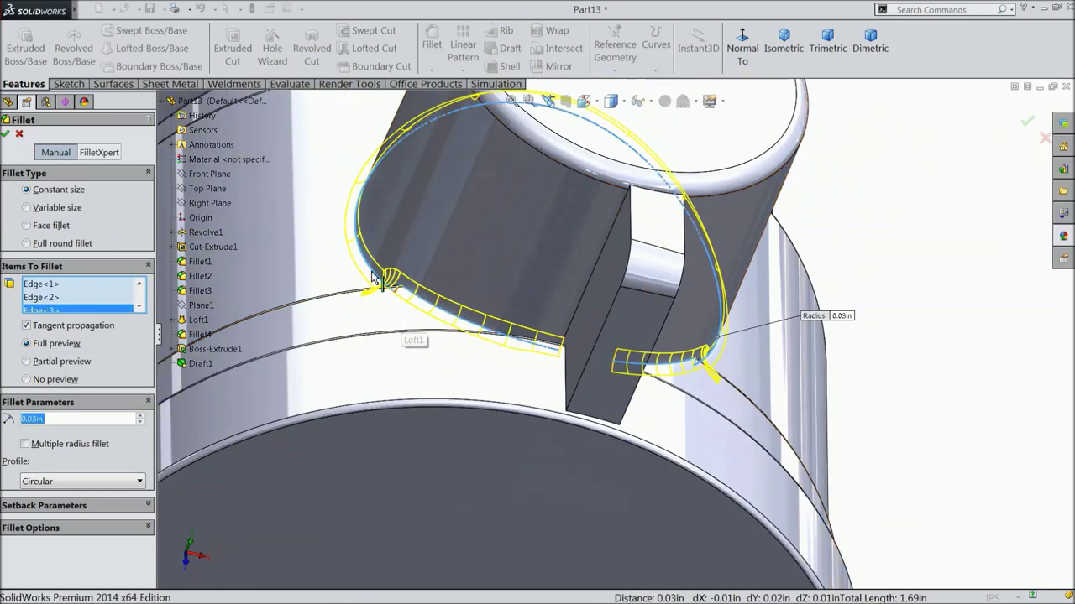
left_click(6, 134)
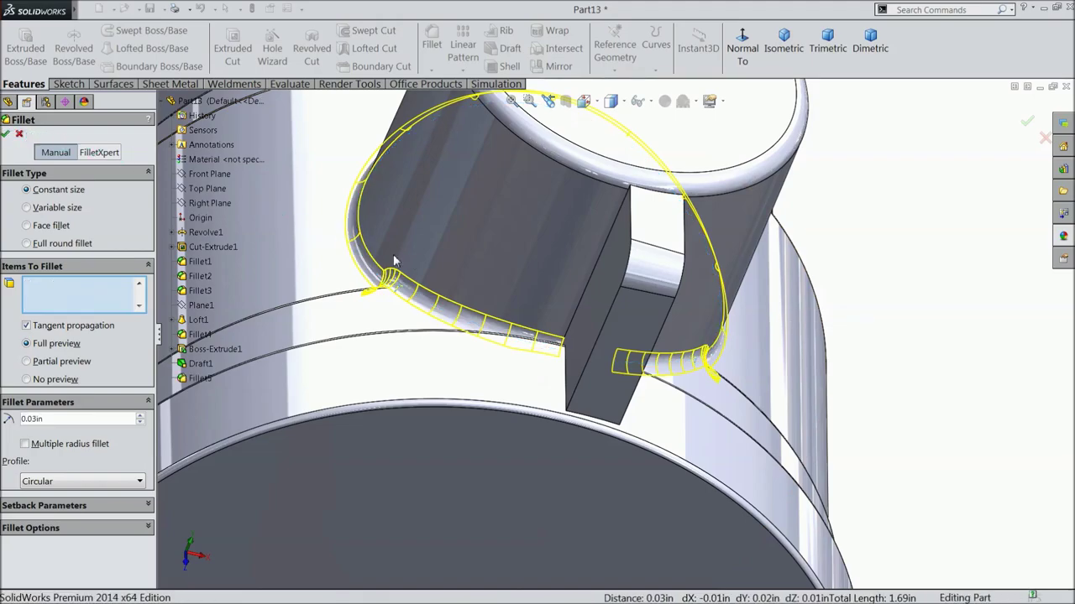
Fillet the circular inner step edges beside the end flange and at the head end of the main cylinder with 0.03 in radius.
scroll(471, 290, "up", 5)
middle_click_drag(578, 351, 510, 320)
left_click(431, 43)
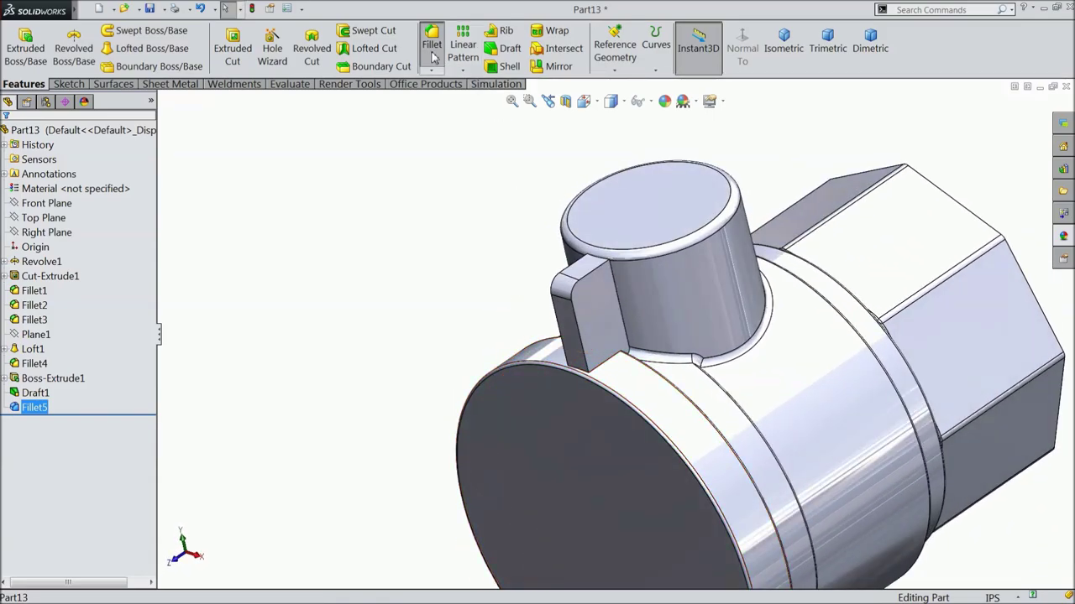
middle_click_drag(578, 321, 606, 391)
scroll(700, 394, "down", 5)
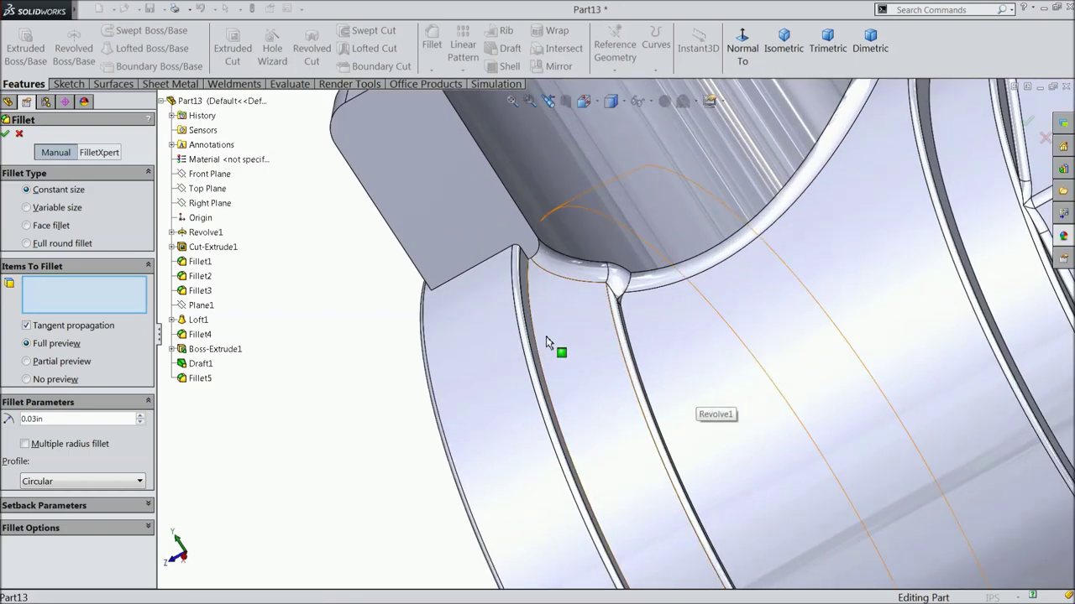
left_click(976, 303)
left_click(545, 371)
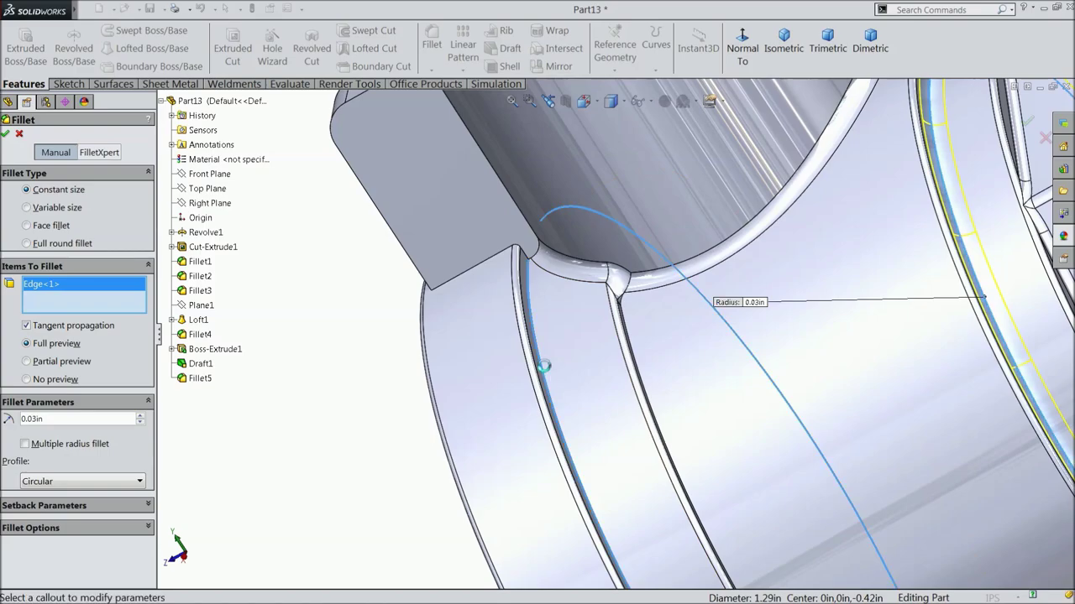
left_click(6, 134)
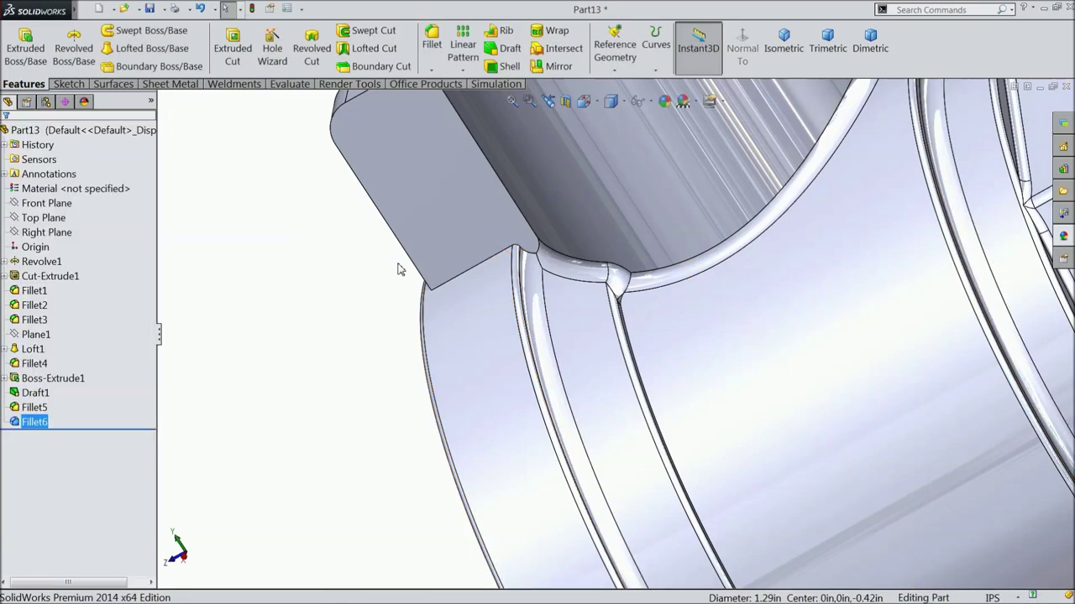
key("Right")
key("Right")
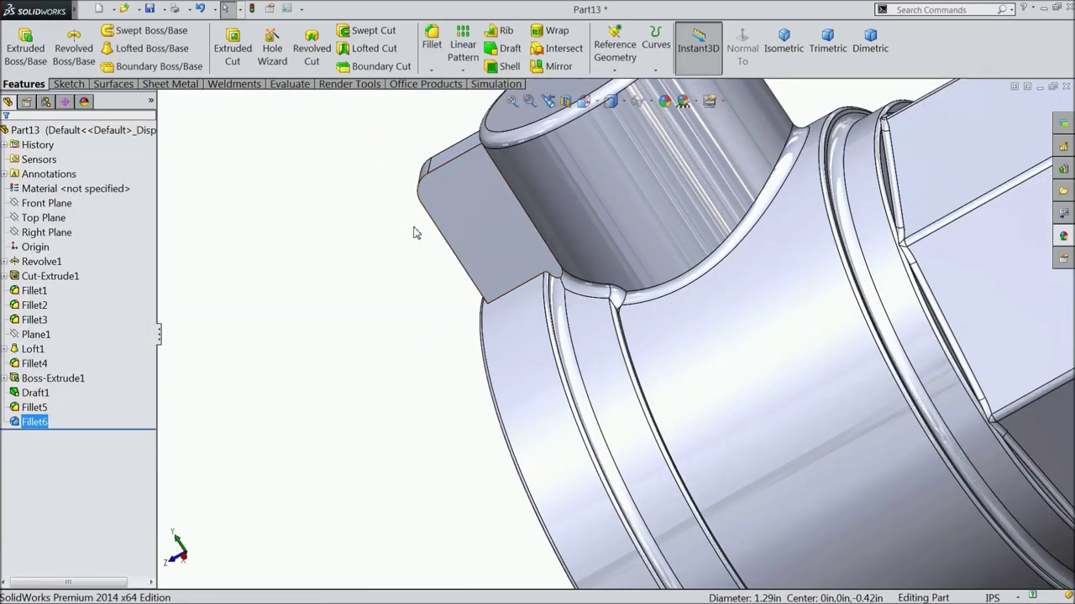
Fillet the tab side face's edges against the lofted boss and along the end flange with 0.015 in radius.
left_click(431, 47)
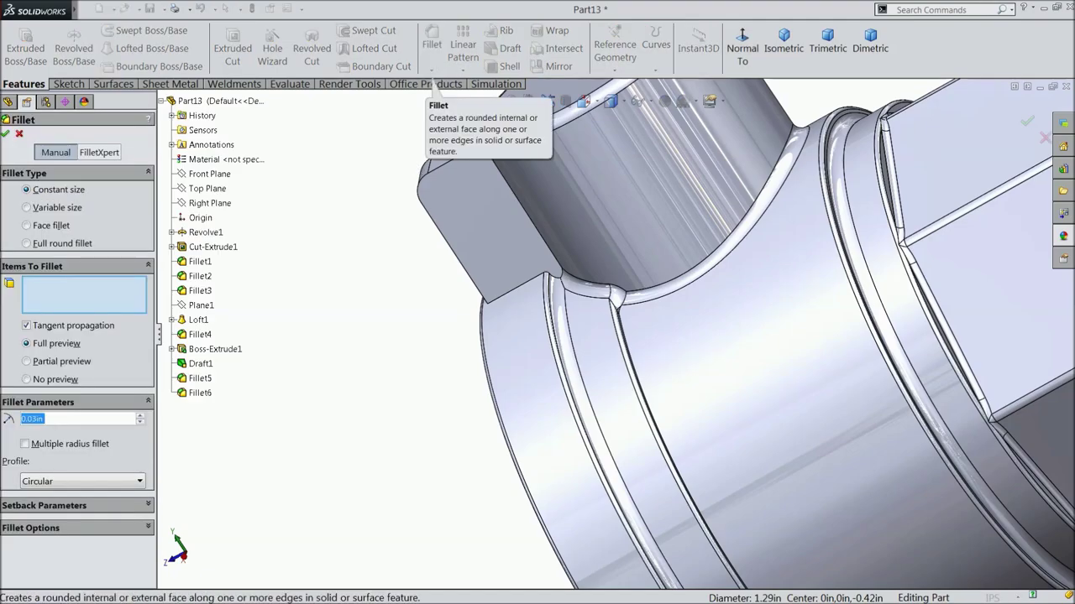
type("0.015")
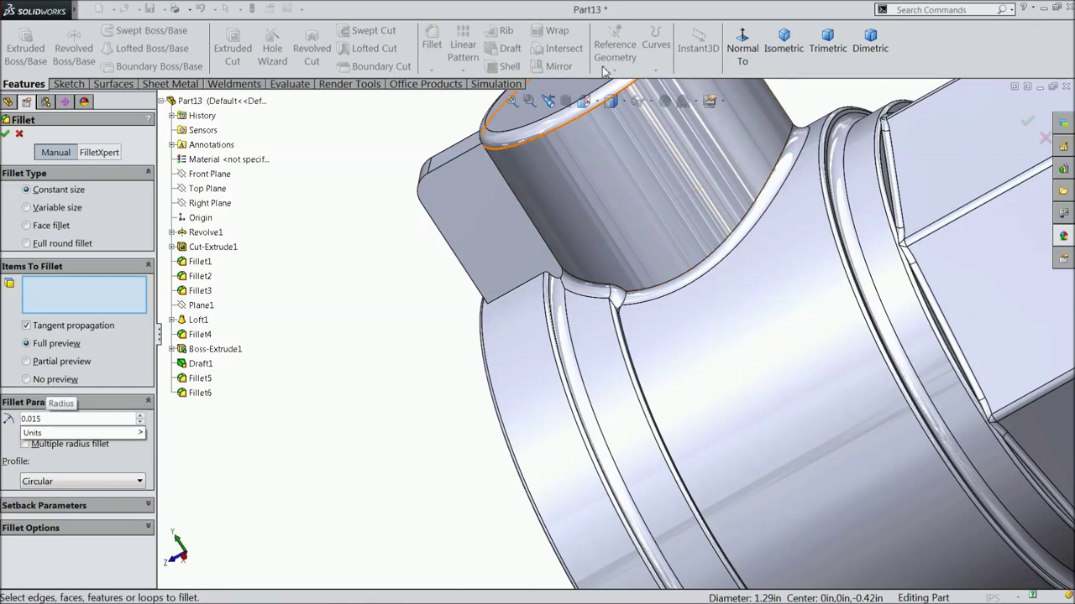
key("Return")
middle_click_drag(341, 312, 426, 273)
scroll(426, 273, "down", 3)
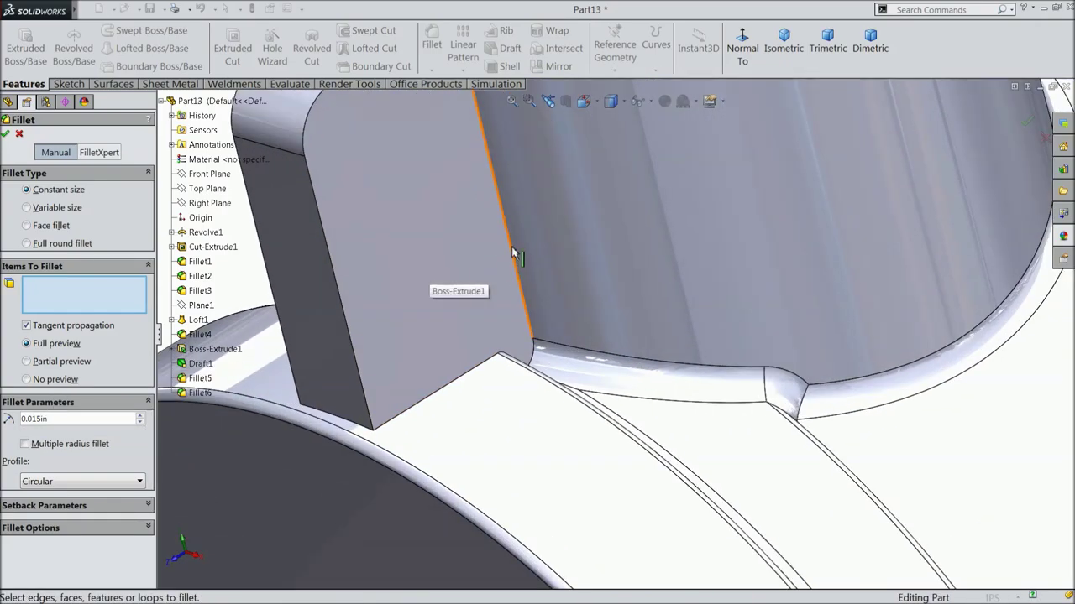
left_click(513, 252)
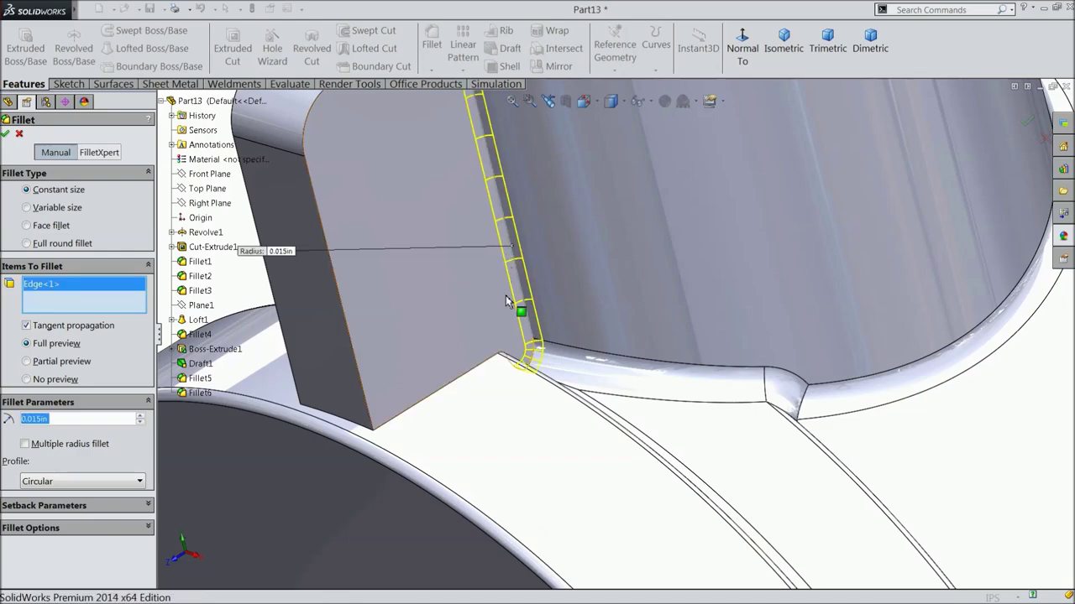
left_click(486, 369)
scroll(483, 315, "up", 3)
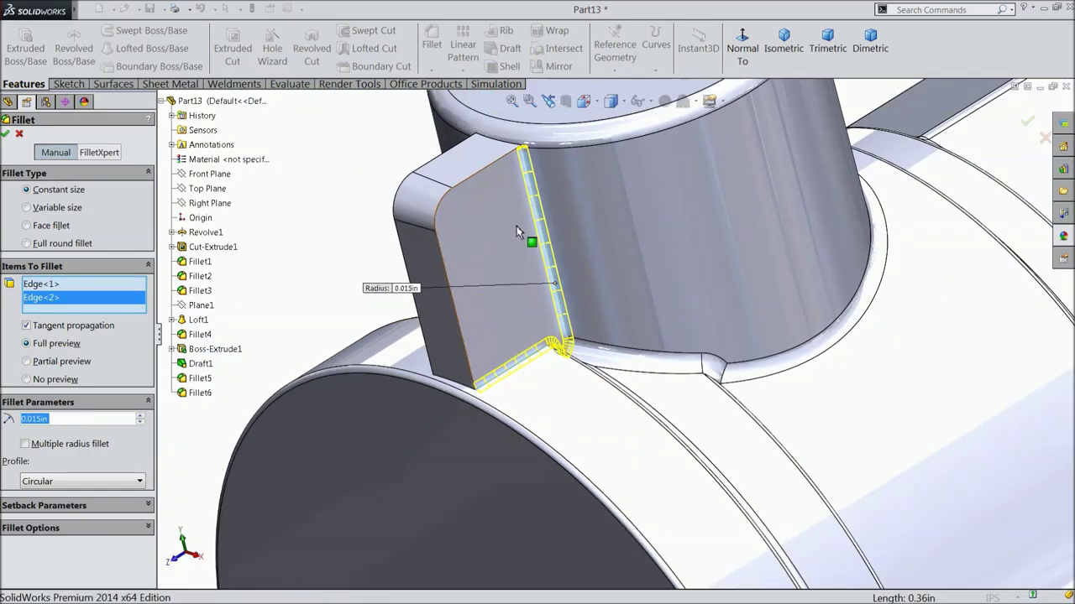
left_click(8, 135)
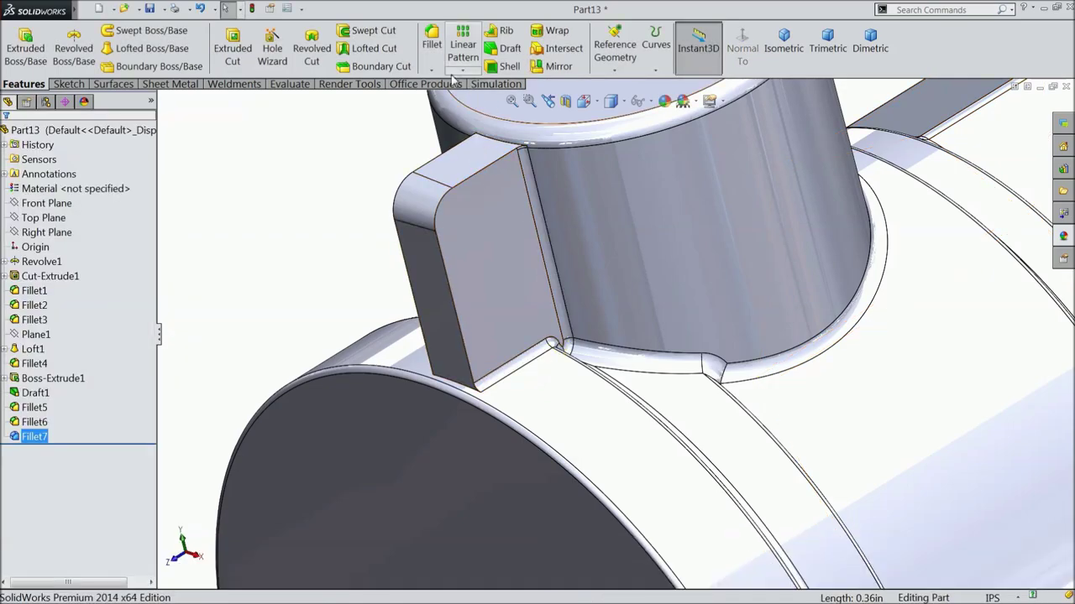
Fillet the outer edge loop of the tab's side face with a 0.02 in radius.
left_click(431, 52)
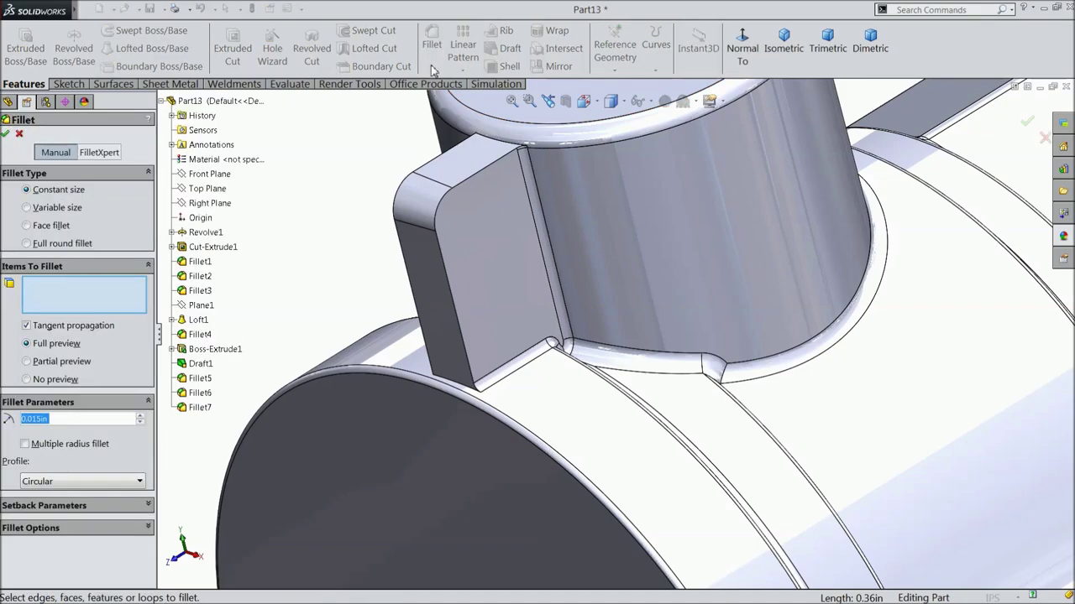
type("0.02")
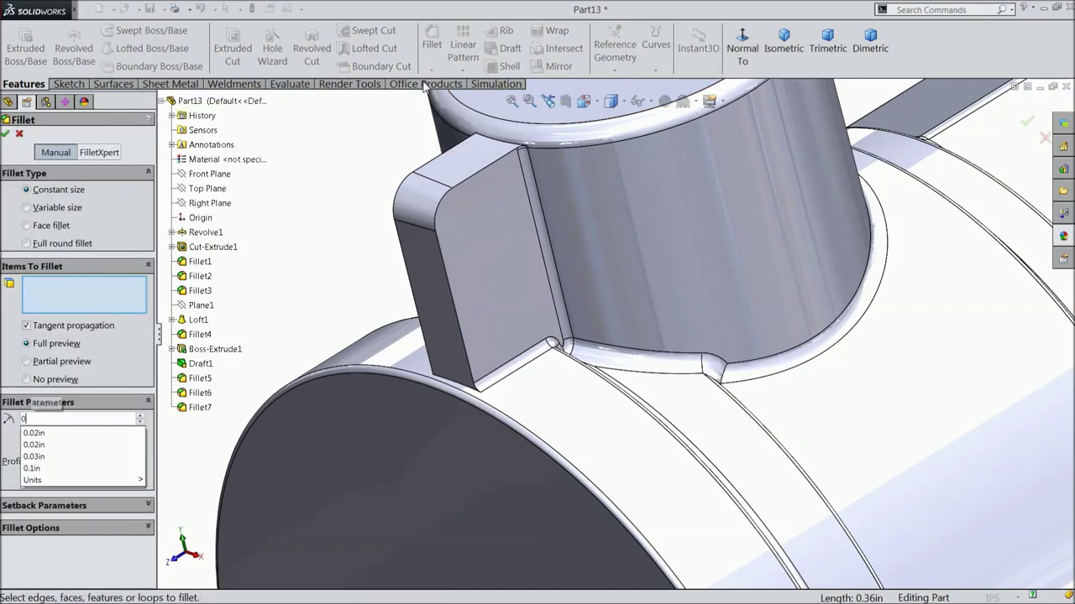
left_click(458, 199)
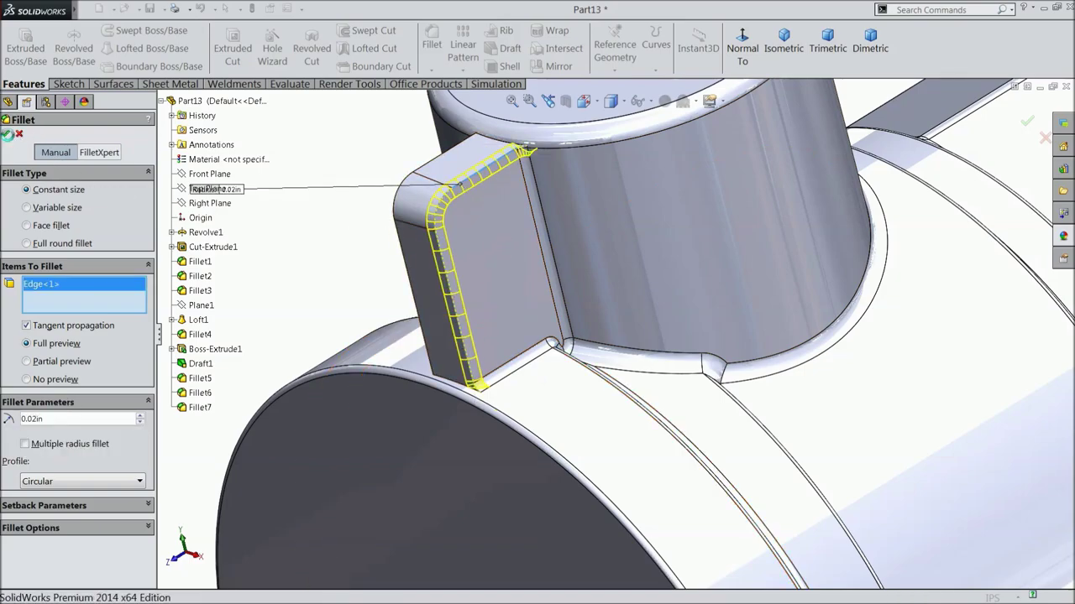
left_click(8, 134)
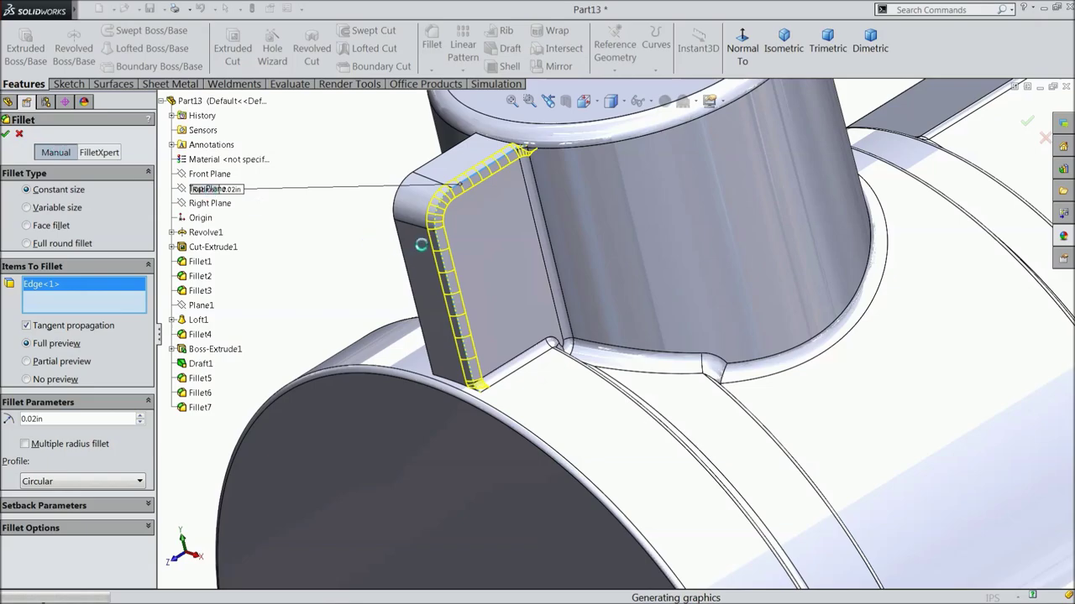
Start a new sketch on the Right Plane and view it face-on.
key("f")
middle_click_drag(434, 254, 395, 225)
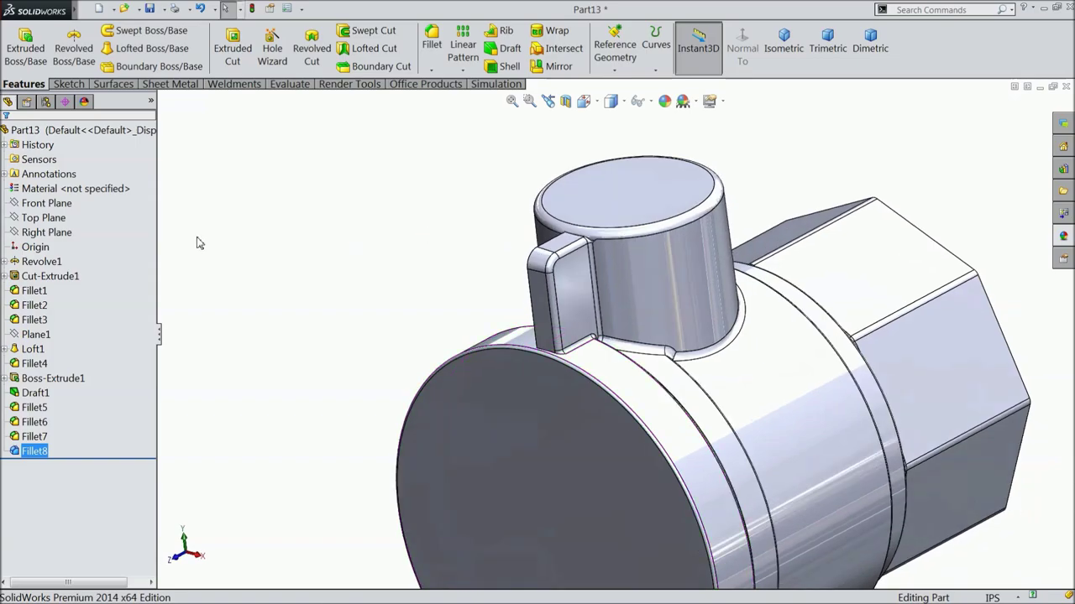
left_click(46, 233)
left_click(66, 217)
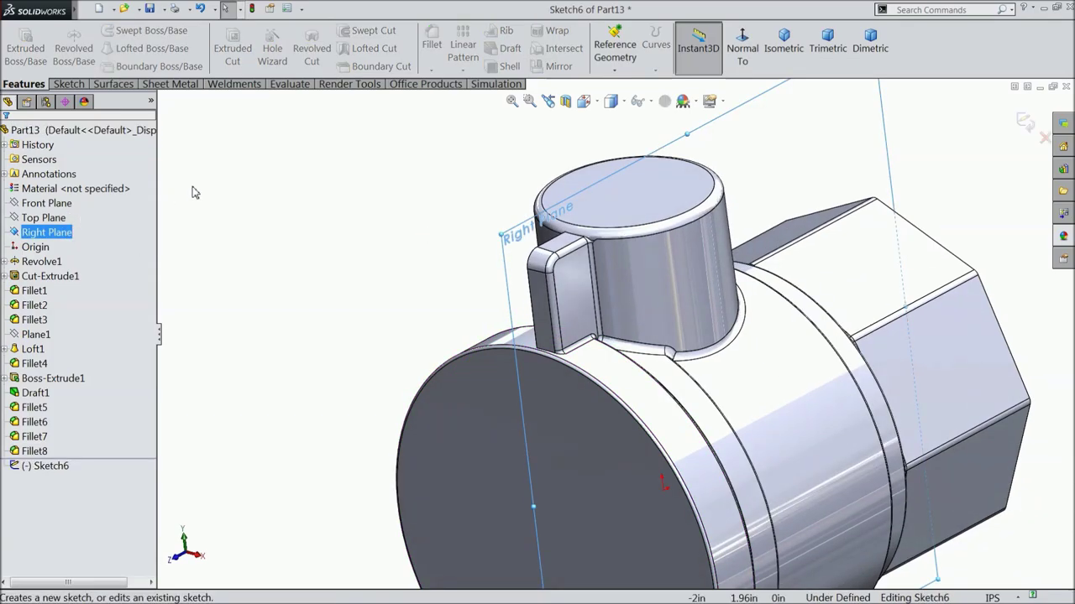
left_click(742, 48)
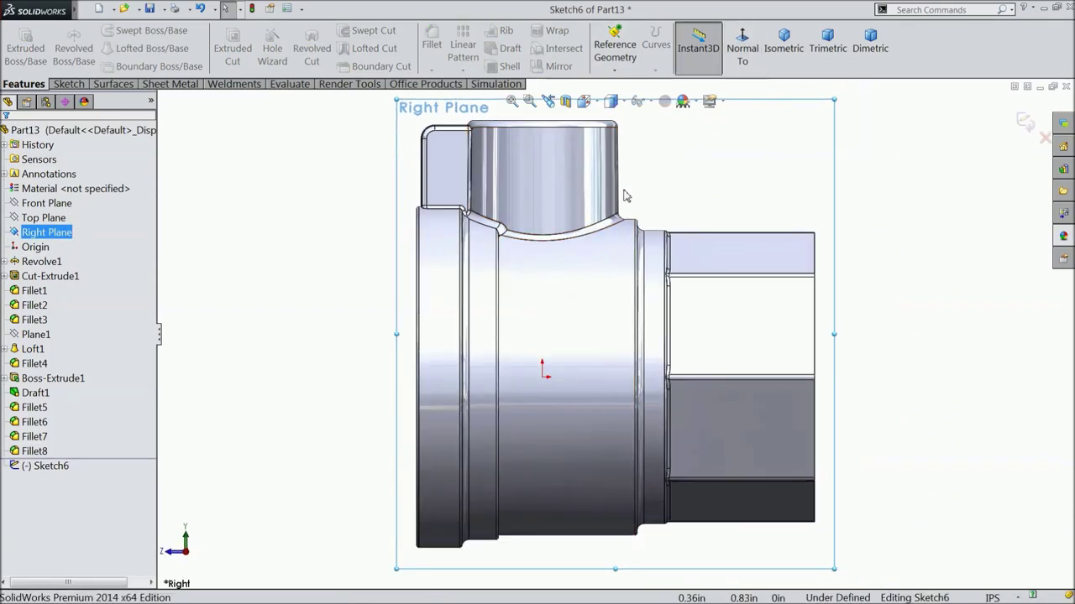
scroll(621, 172, "down", 2)
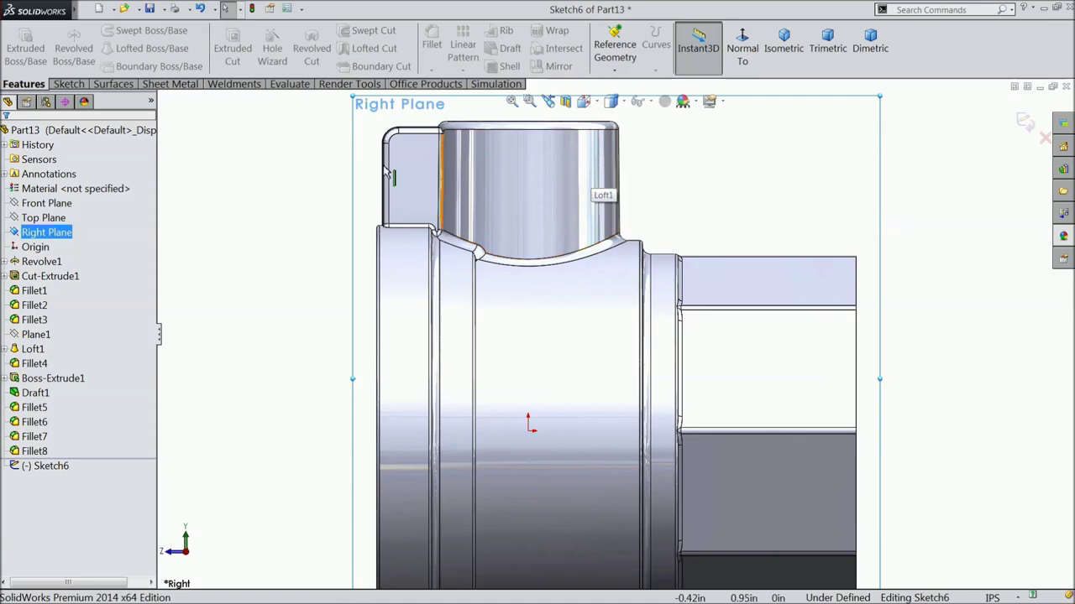
Sketch a vertical straight slot over the lofted boss, about 0.21 in wide and 0.19 in between arc centers.
left_click(69, 84)
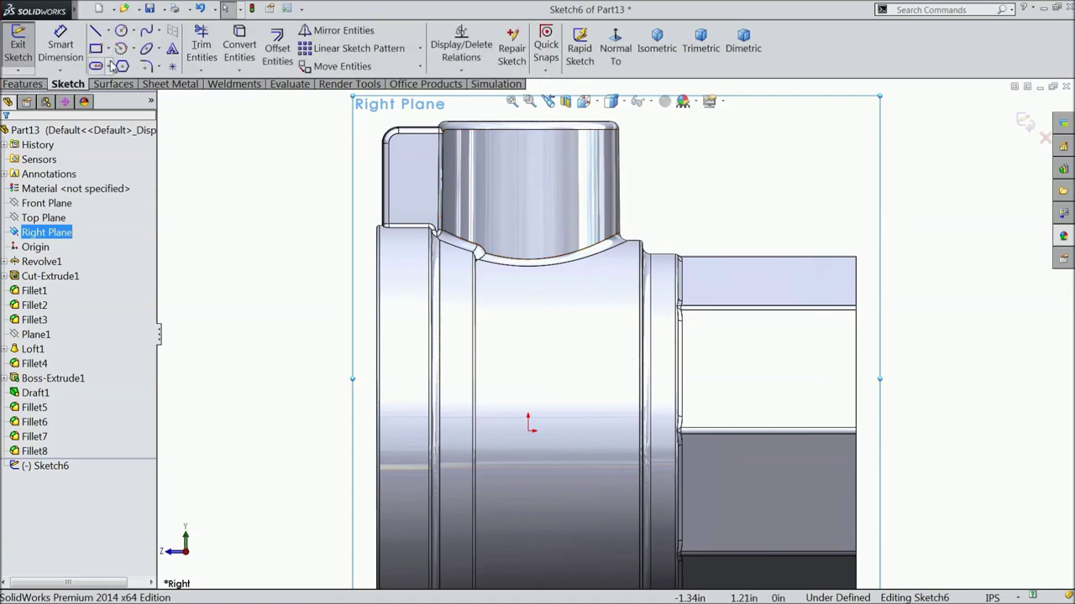
left_click(110, 67)
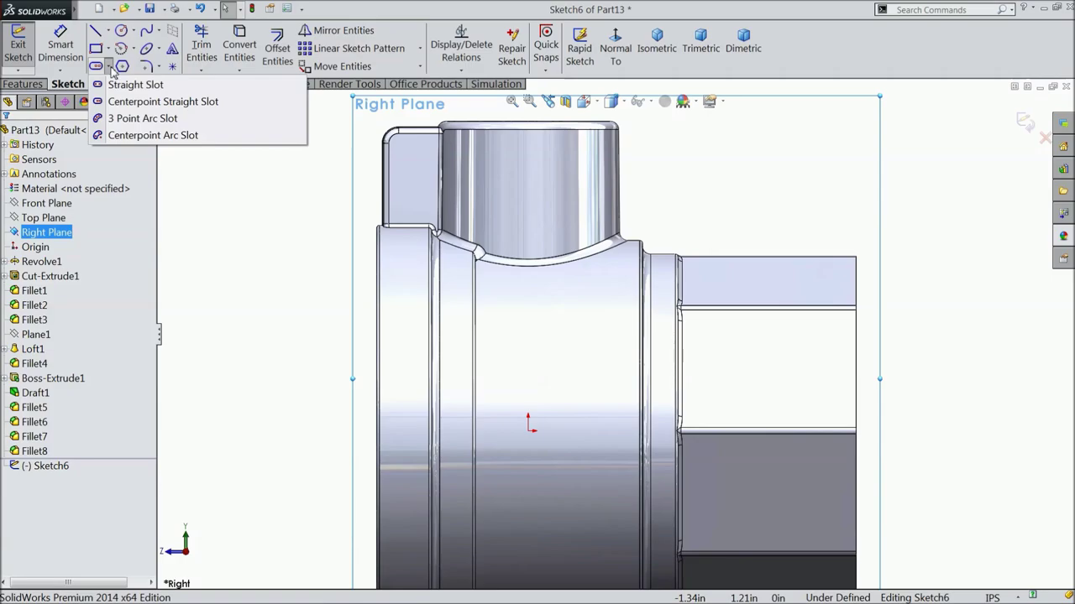
left_click(124, 89)
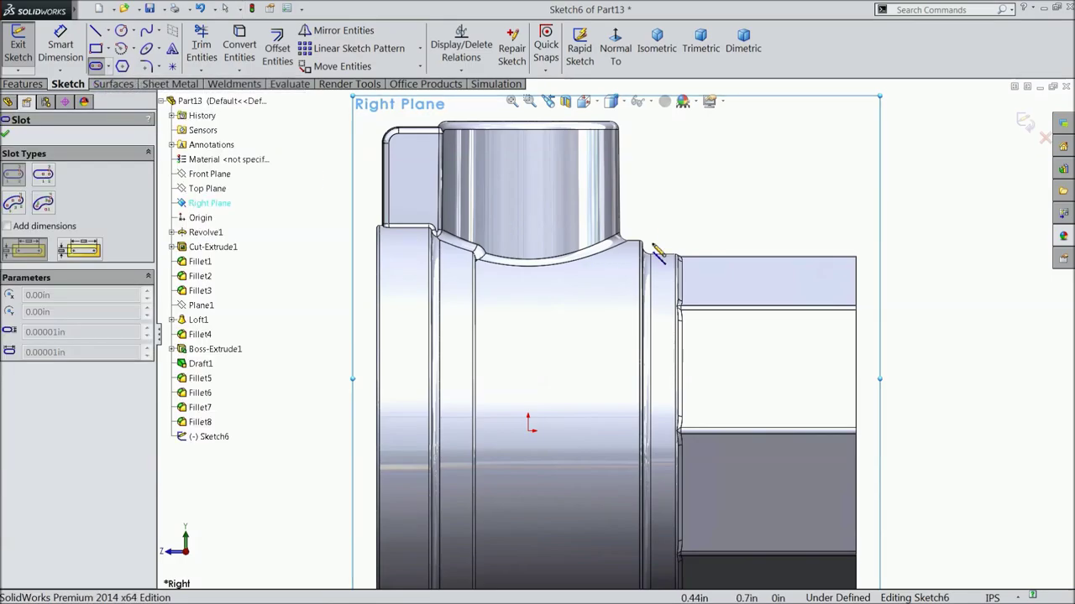
scroll(582, 213, "down", 3)
left_click(544, 150)
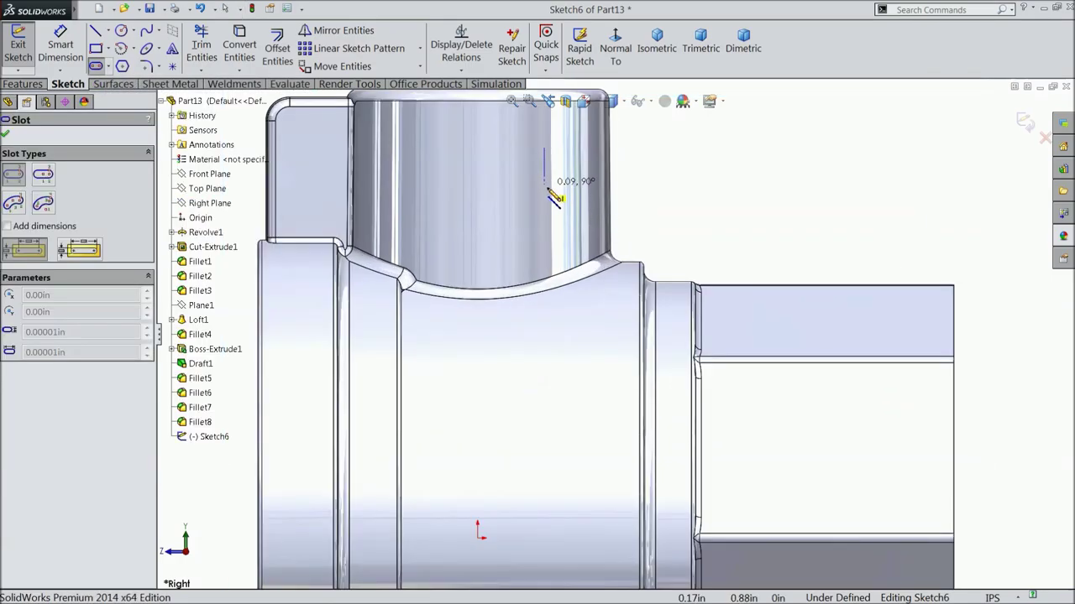
left_click(544, 225)
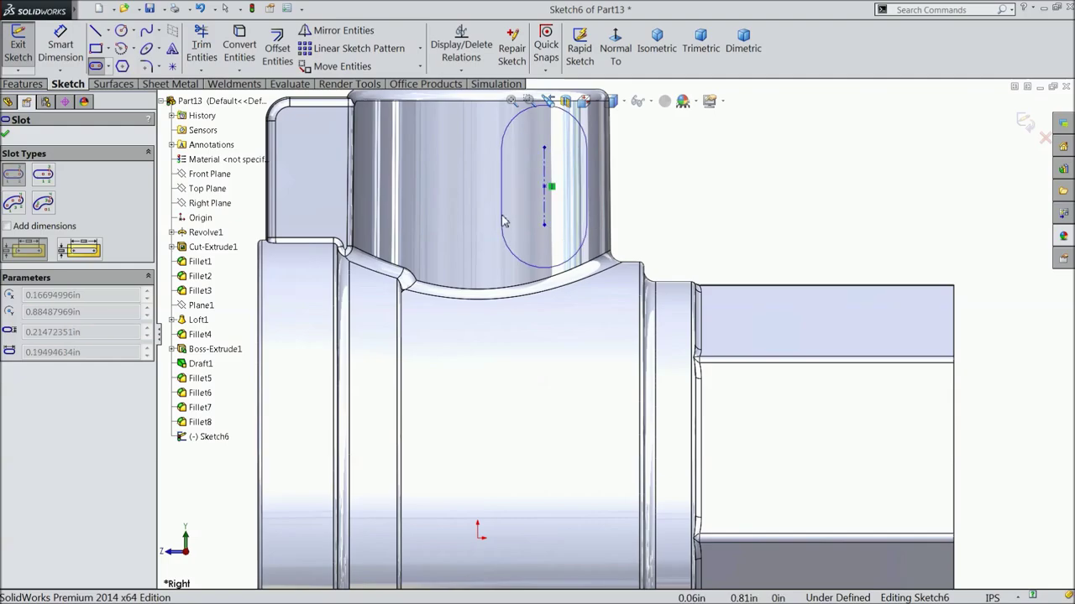
left_click(503, 223)
Dimension the slot center's vertical distance from the origin as 0.985 in.
left_click(60, 44)
scroll(516, 211, "up", 5)
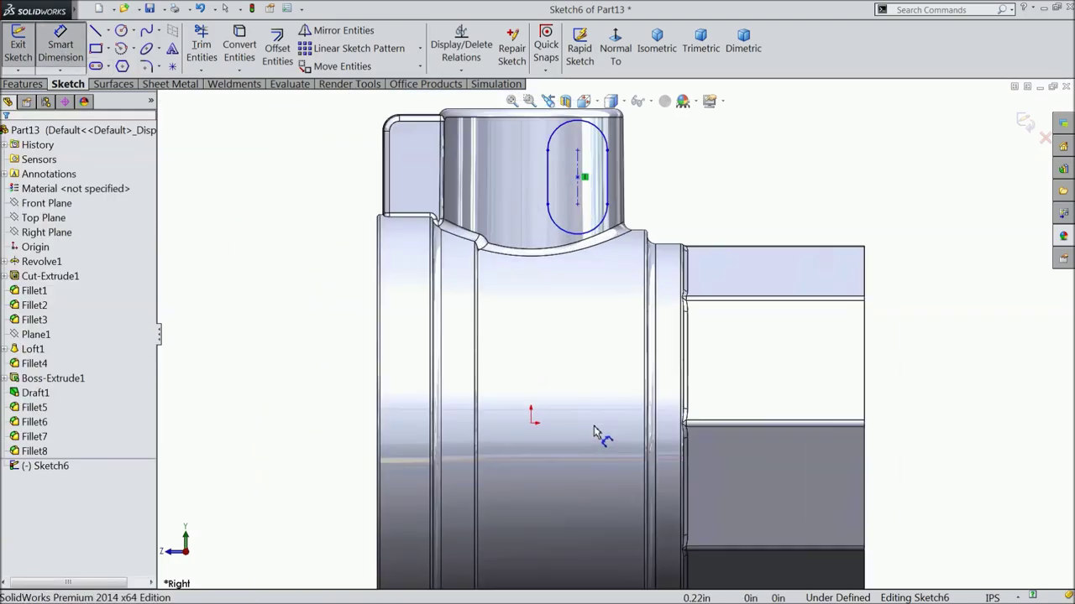
left_click(579, 181)
left_click(530, 422)
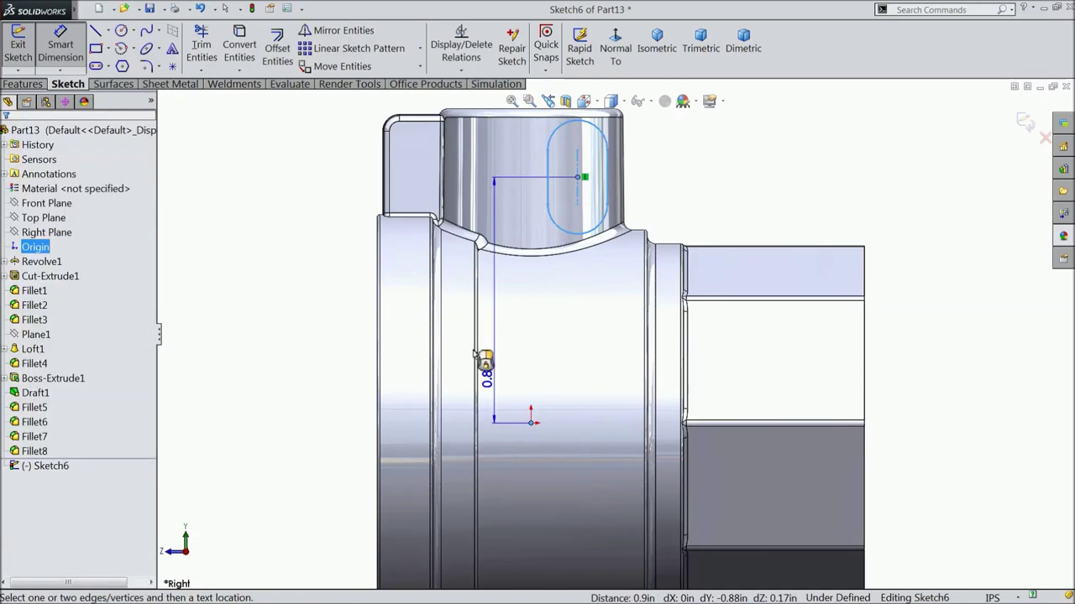
left_click(334, 306)
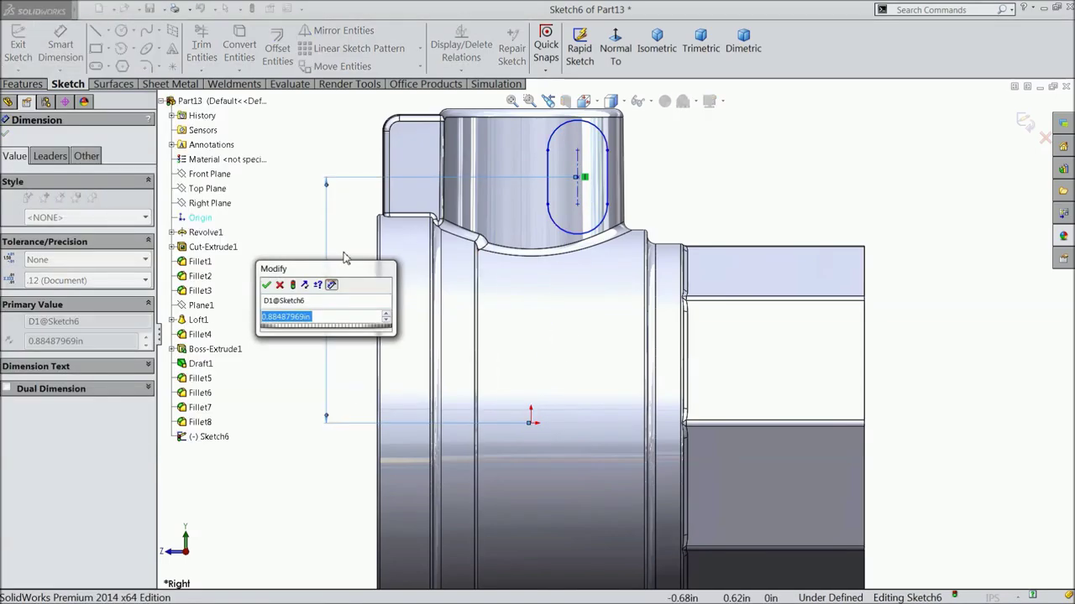
type("0.9")
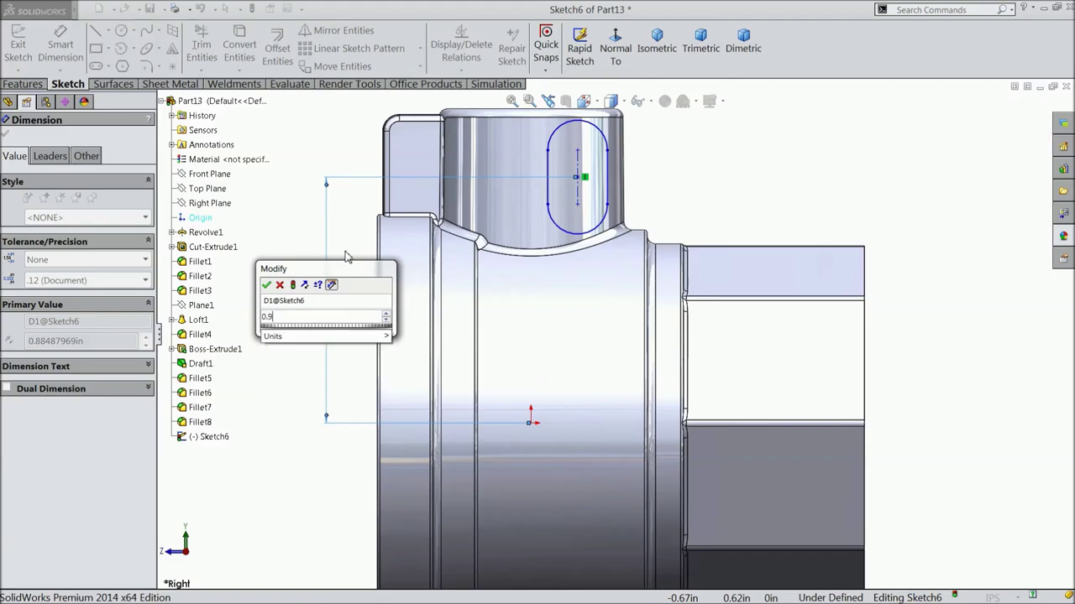
type("85")
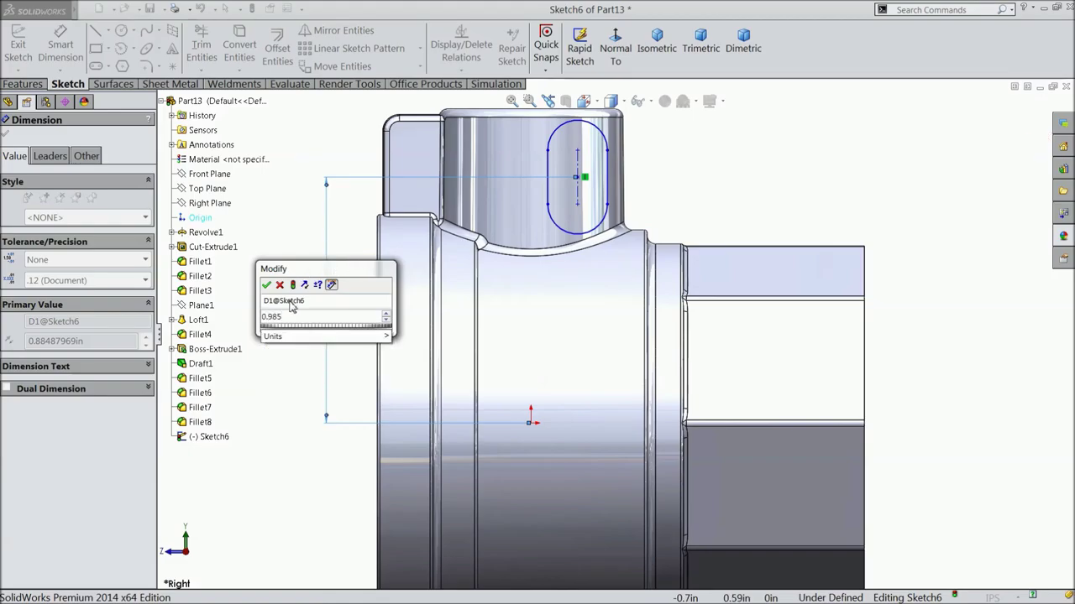
left_click(266, 285)
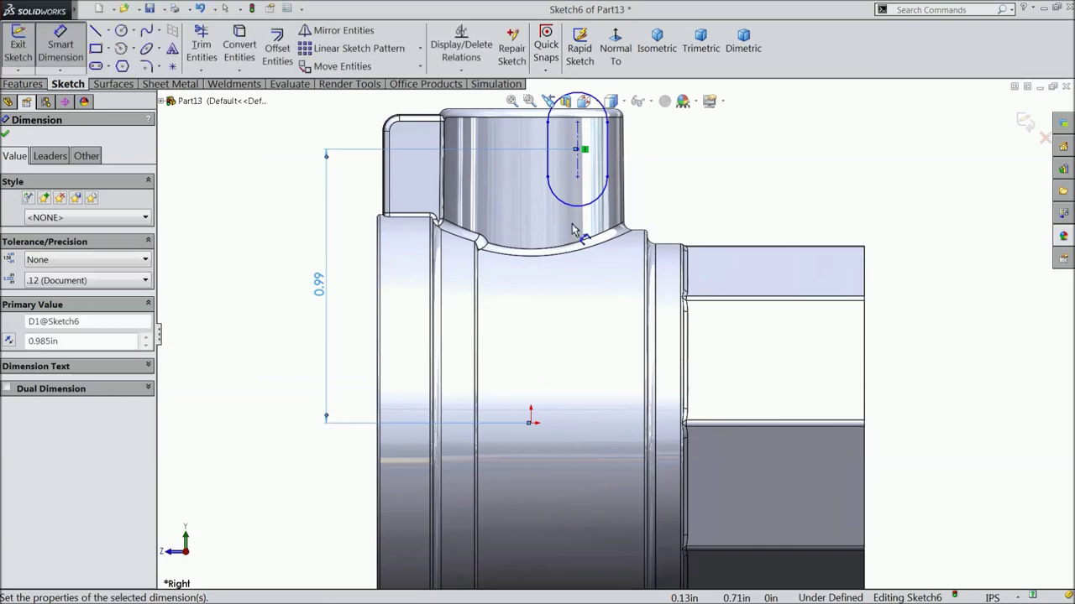
Dimension the horizontal distance from the end flange's outer edge to the slot center as 0.783 in.
left_click(578, 152)
left_click(389, 264)
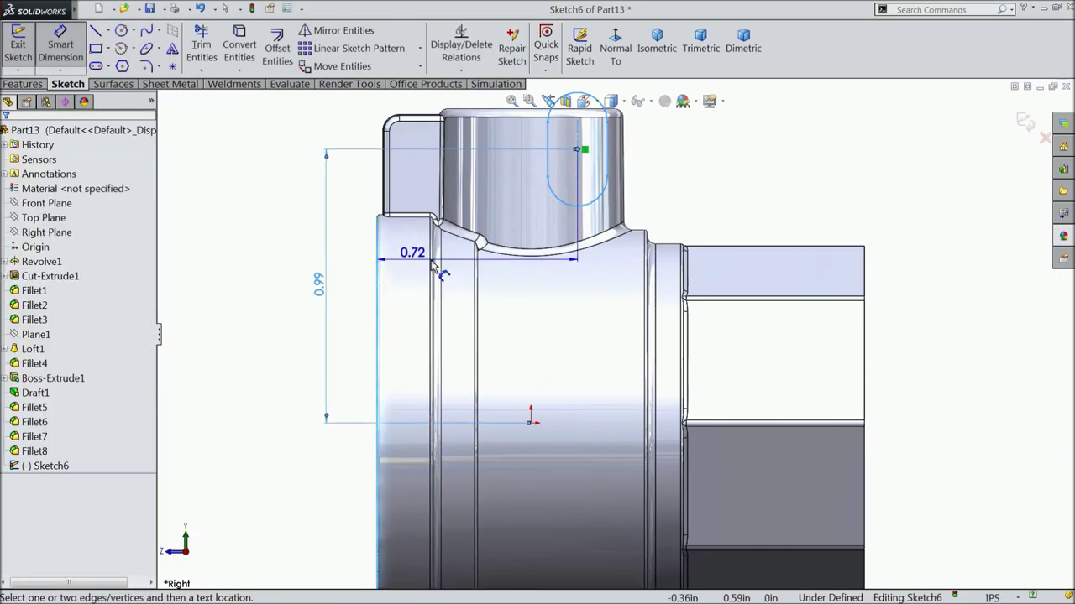
key("f")
left_click(521, 175)
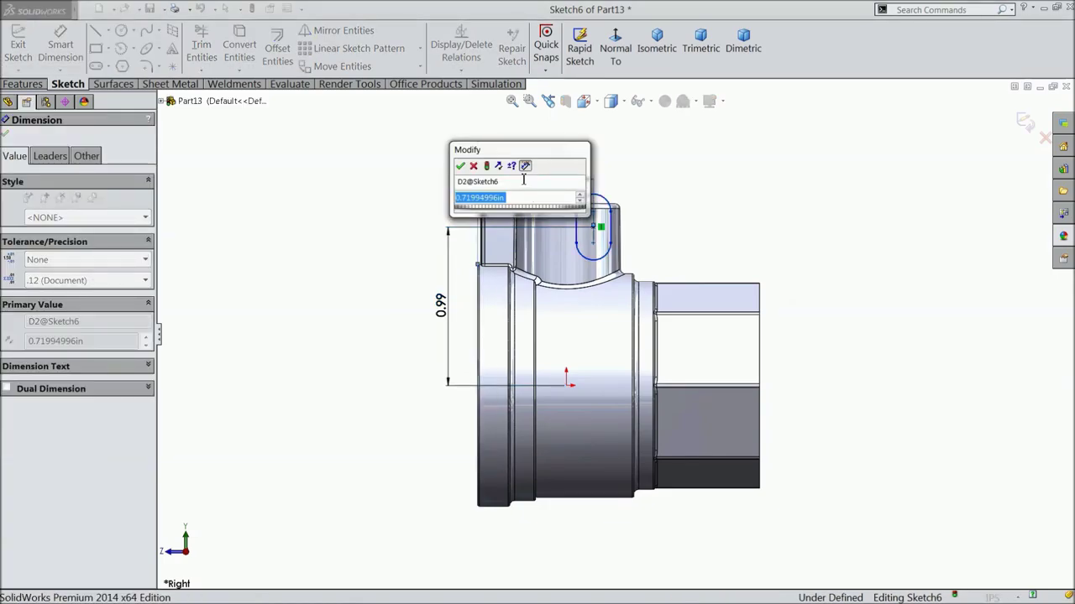
type("0.7")
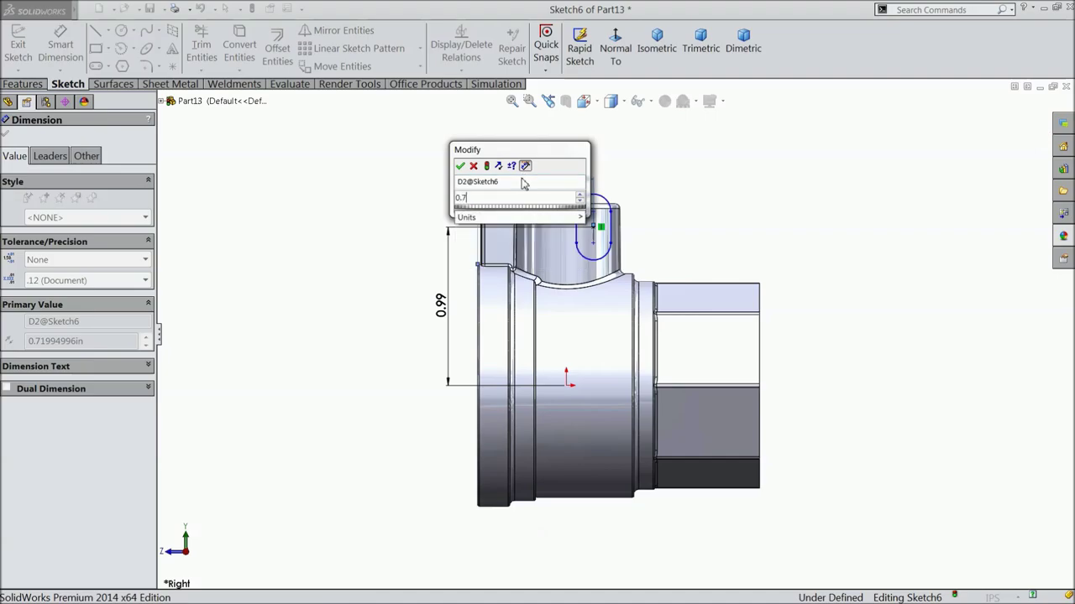
type("83")
left_click(460, 166)
Dimension the slot's width between its straight sides as 0.1842 in.
scroll(613, 243, "down", 3)
scroll(613, 243, "down", 3)
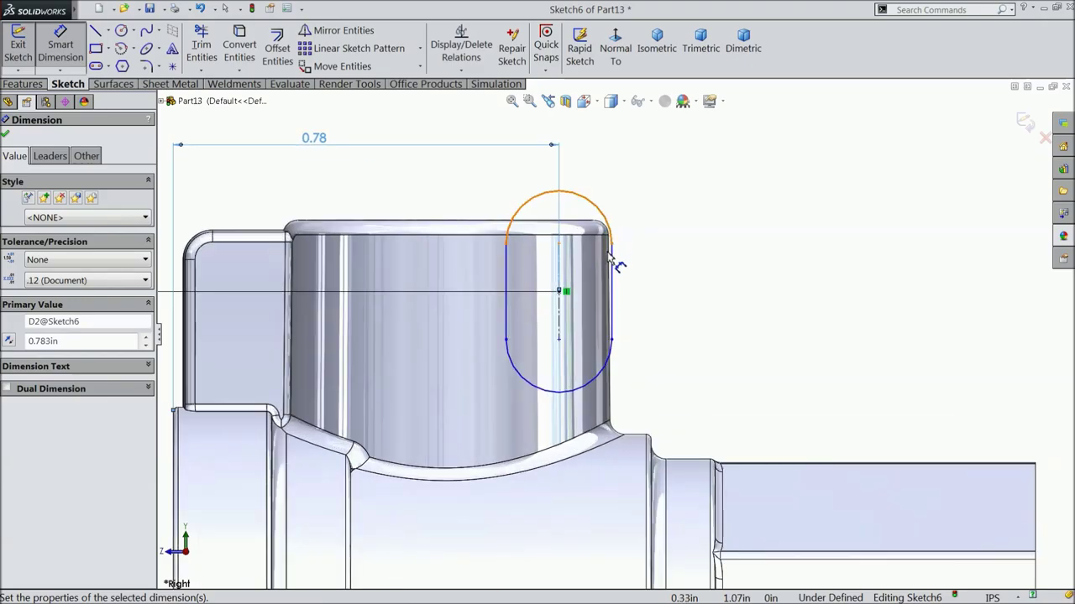
left_click(506, 252)
left_click(611, 277)
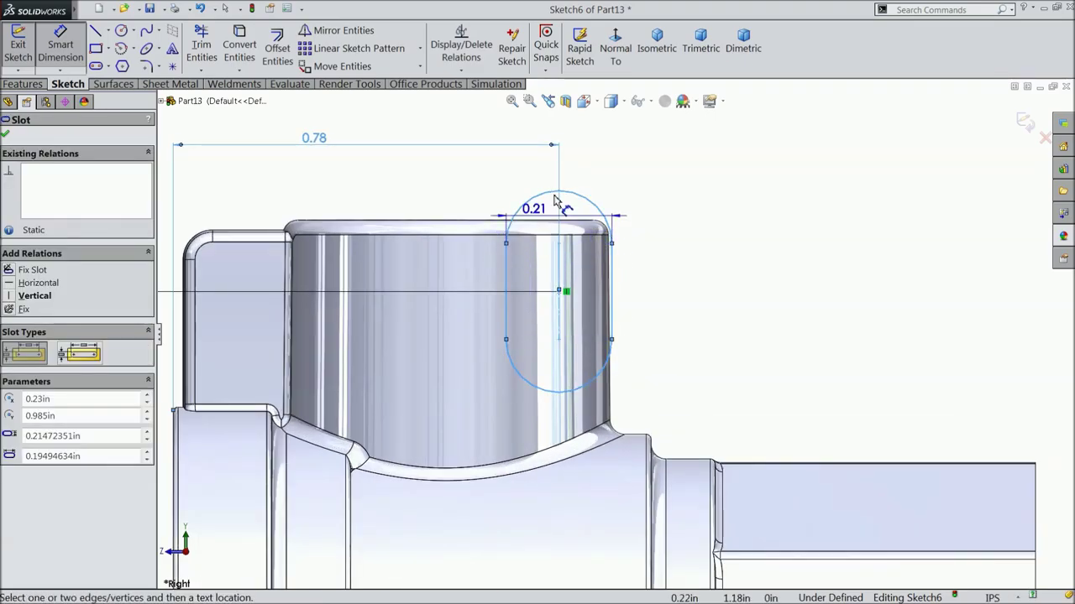
left_click(576, 168)
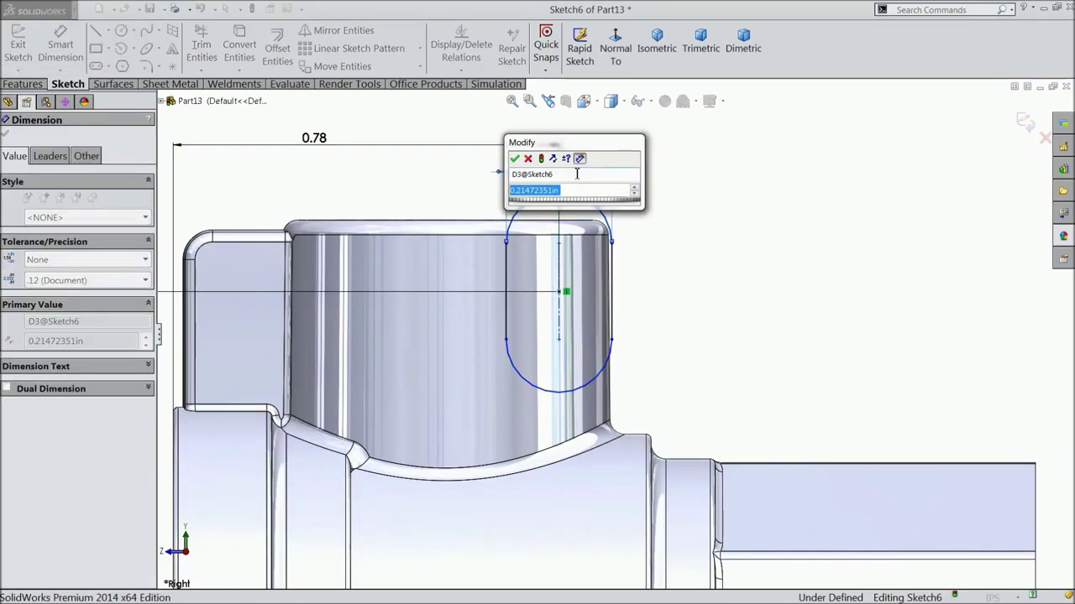
type("0.1842")
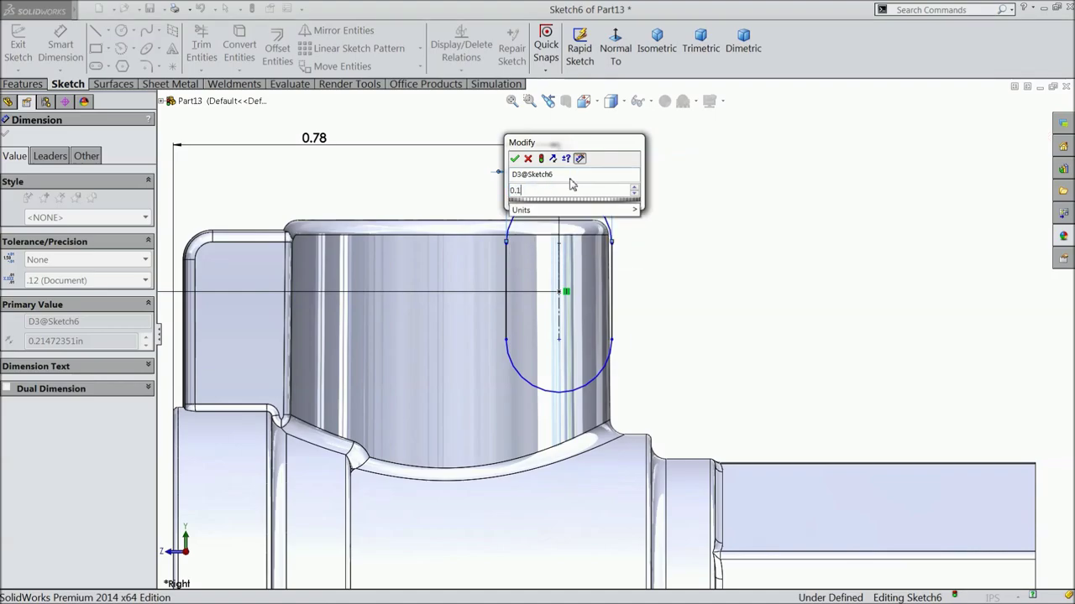
left_click(514, 159)
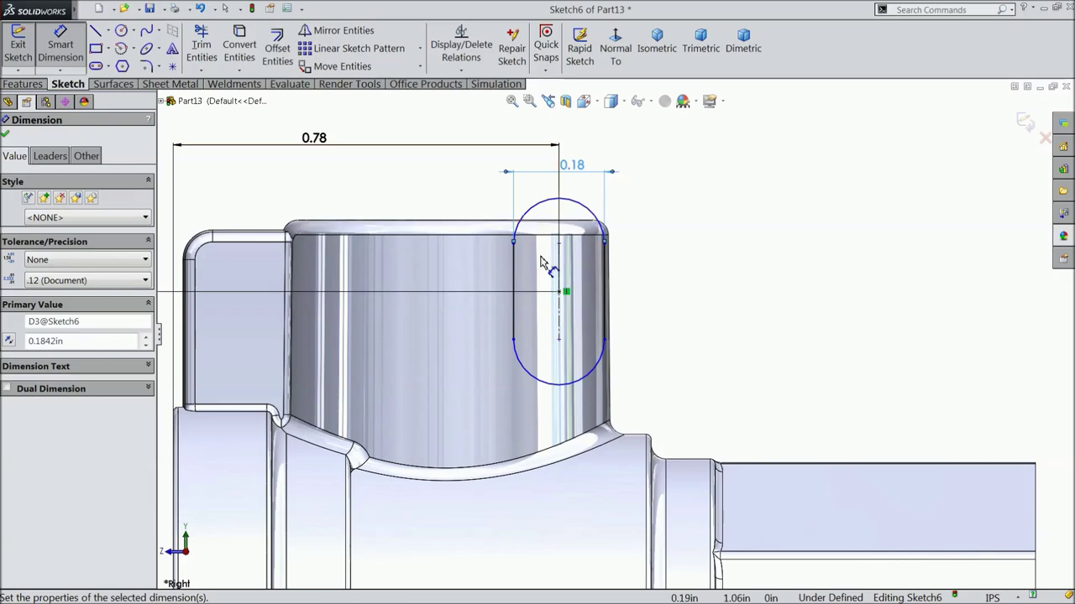
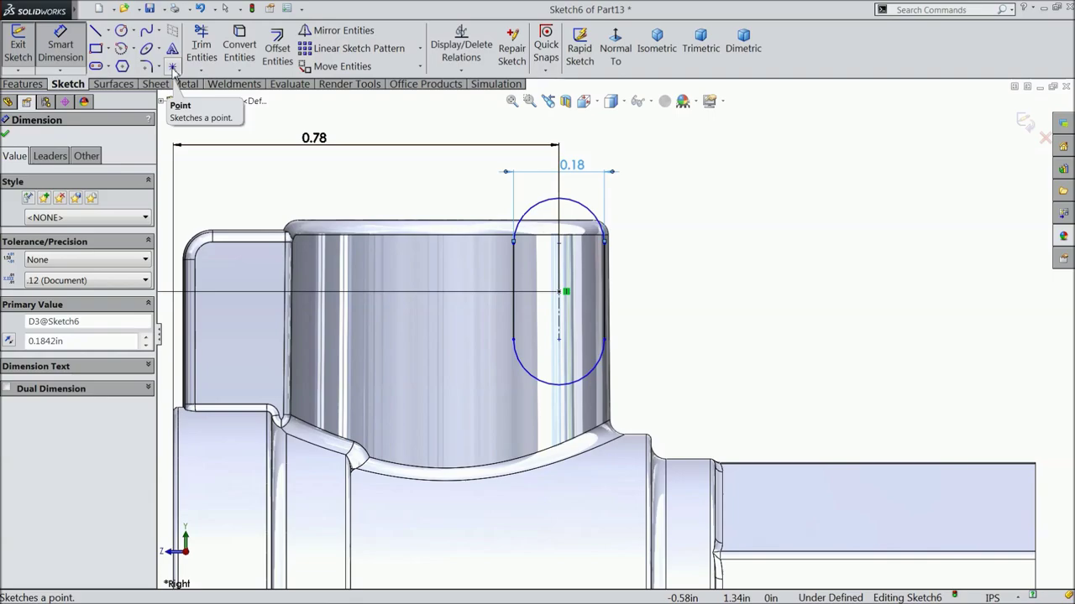
Place sketch points at the midpoints of the slot's upper and lower end arcs.
left_click(172, 66)
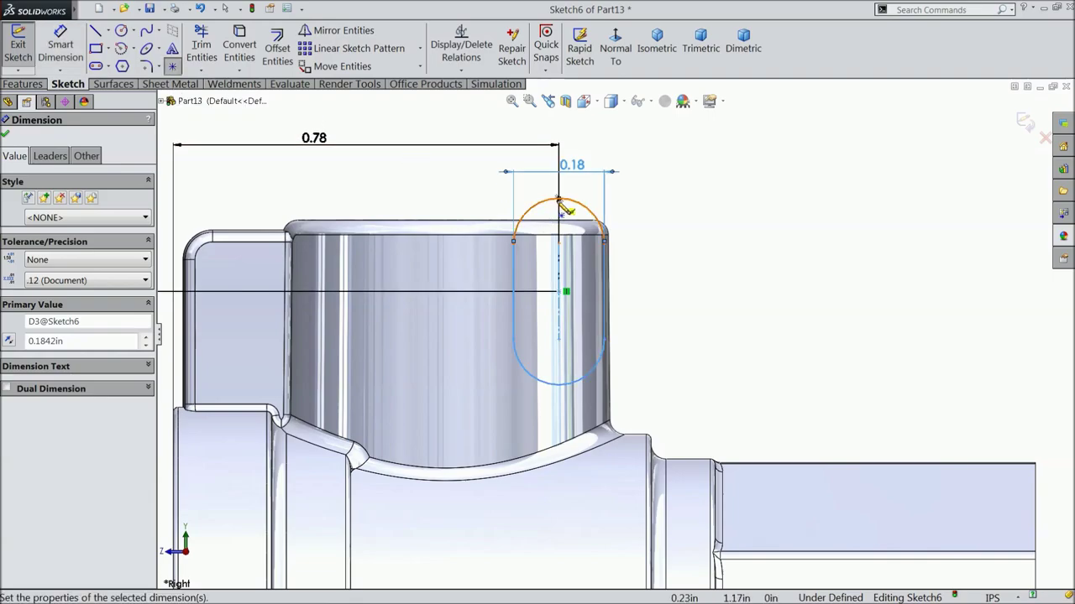
left_click(559, 199)
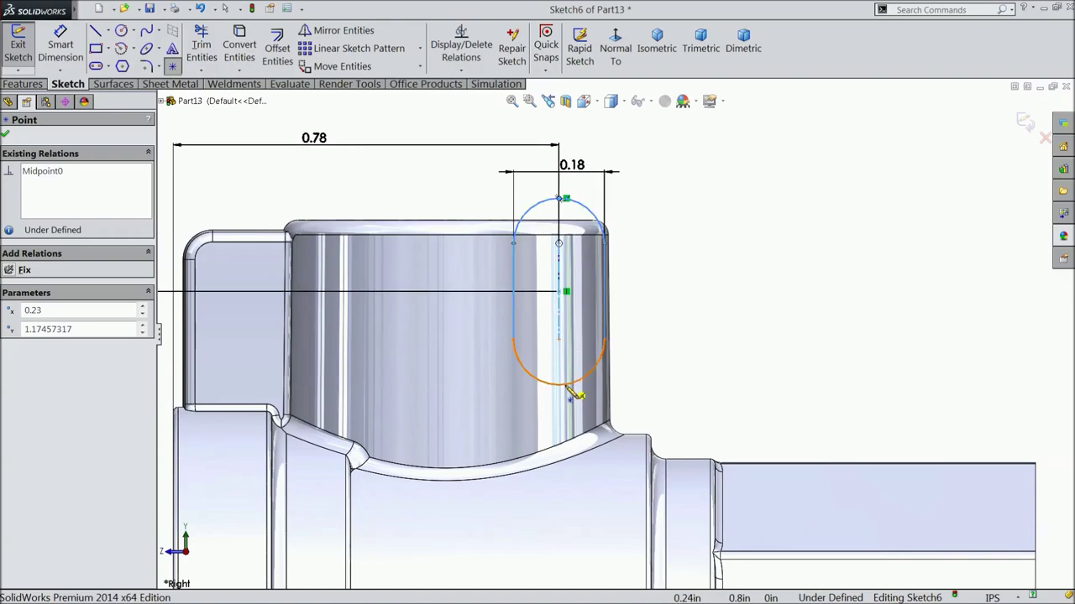
left_click(559, 385)
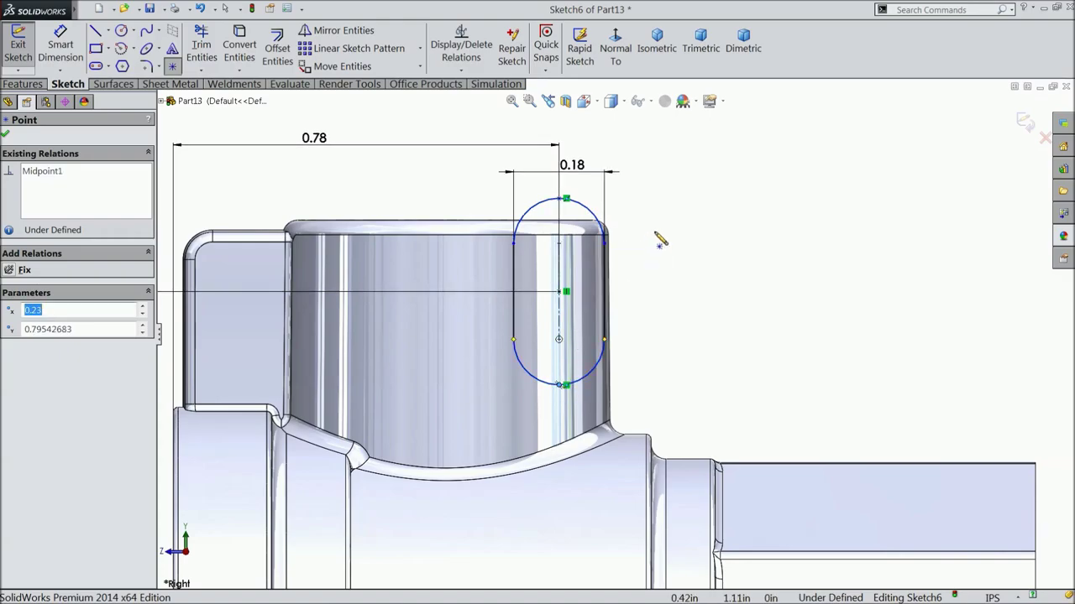
key("Escape")
Dimension the slot's overall height between the two arc midpoints as 0.25 in.
left_click(60, 46)
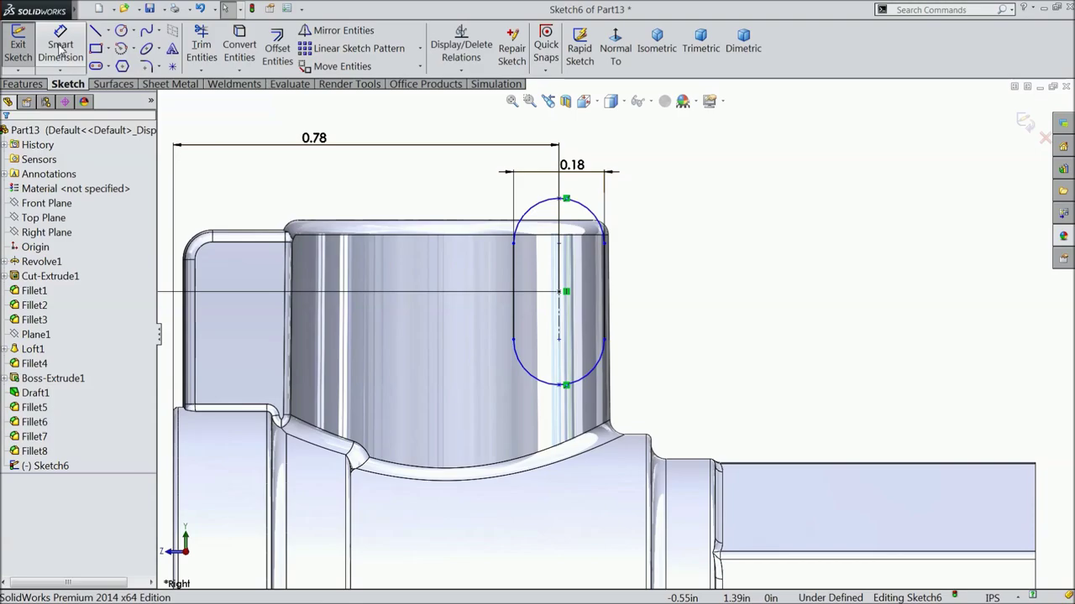
left_click(560, 200)
left_click(559, 384)
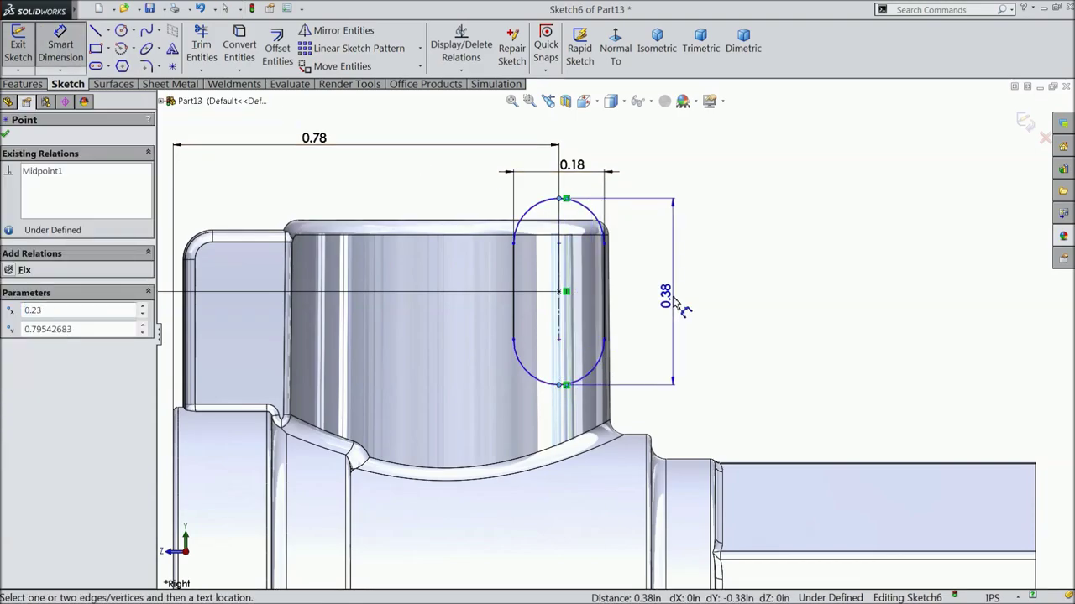
left_click(676, 296)
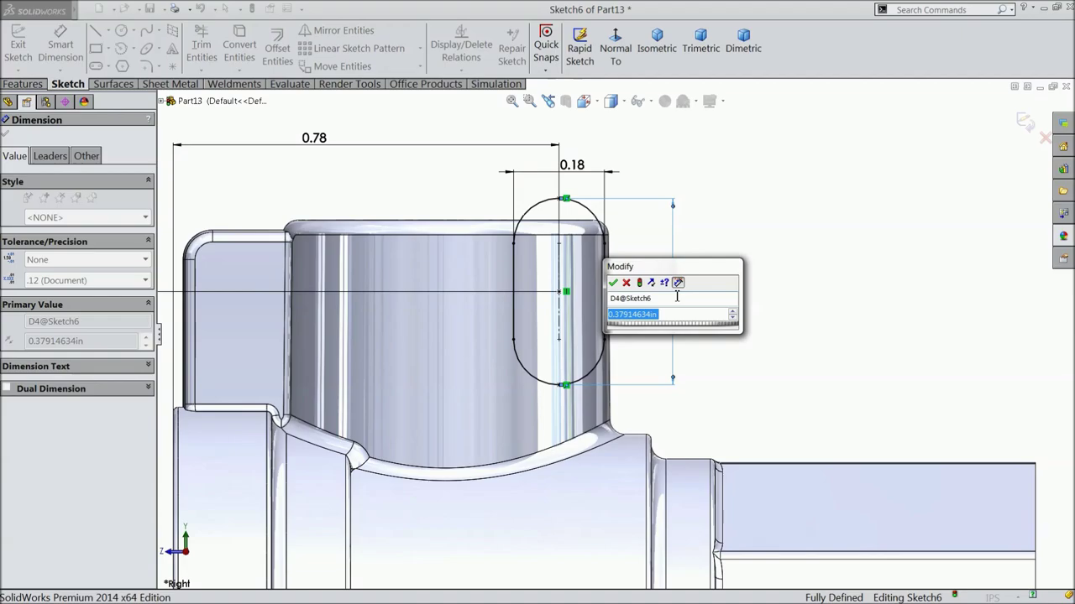
type("0.25")
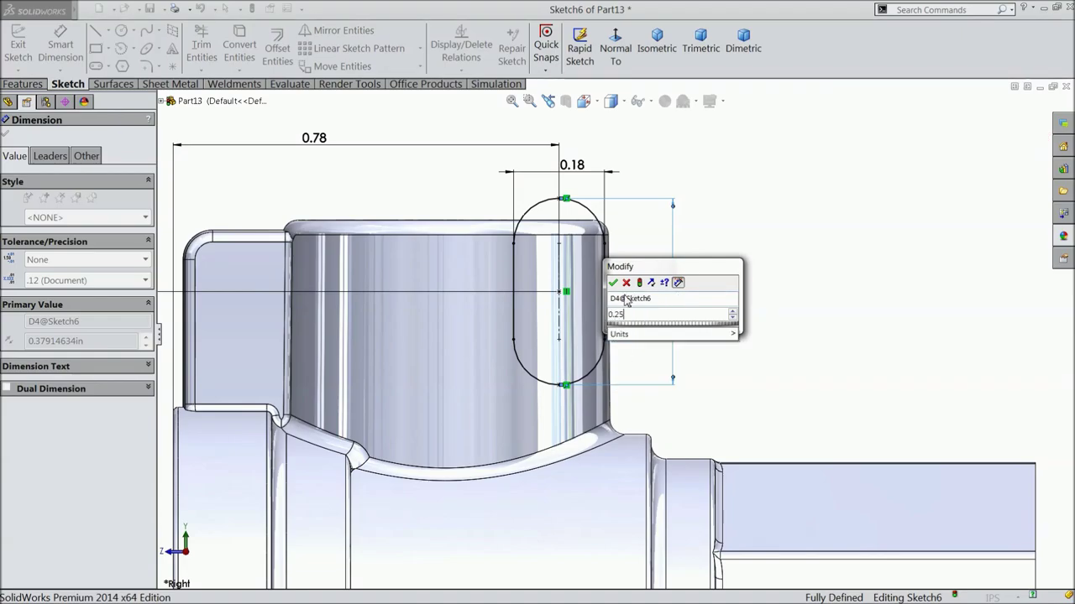
left_click(613, 284)
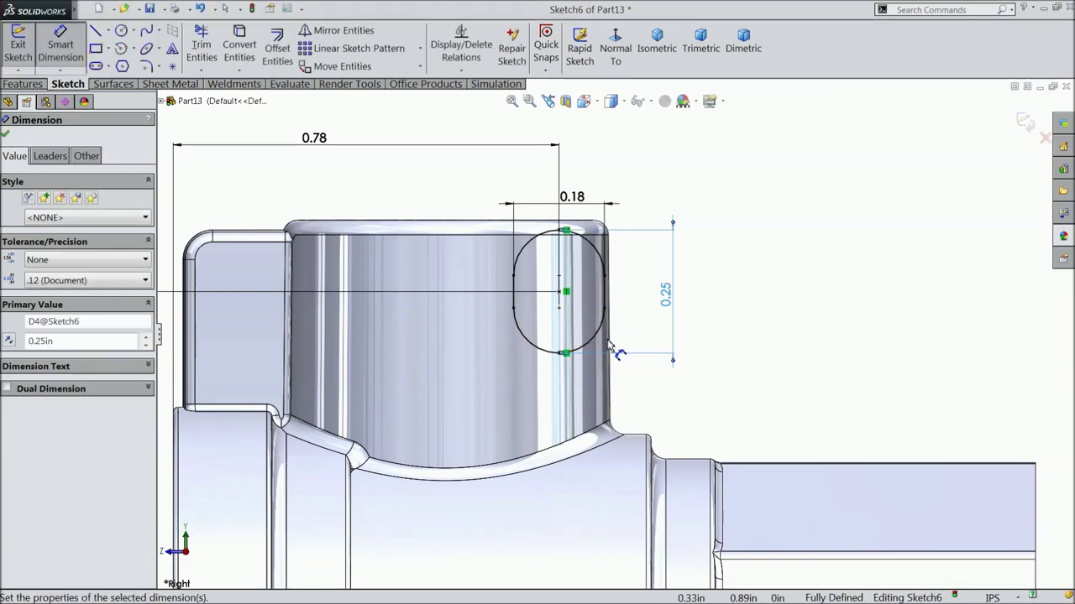
scroll(590, 287, "up", 3)
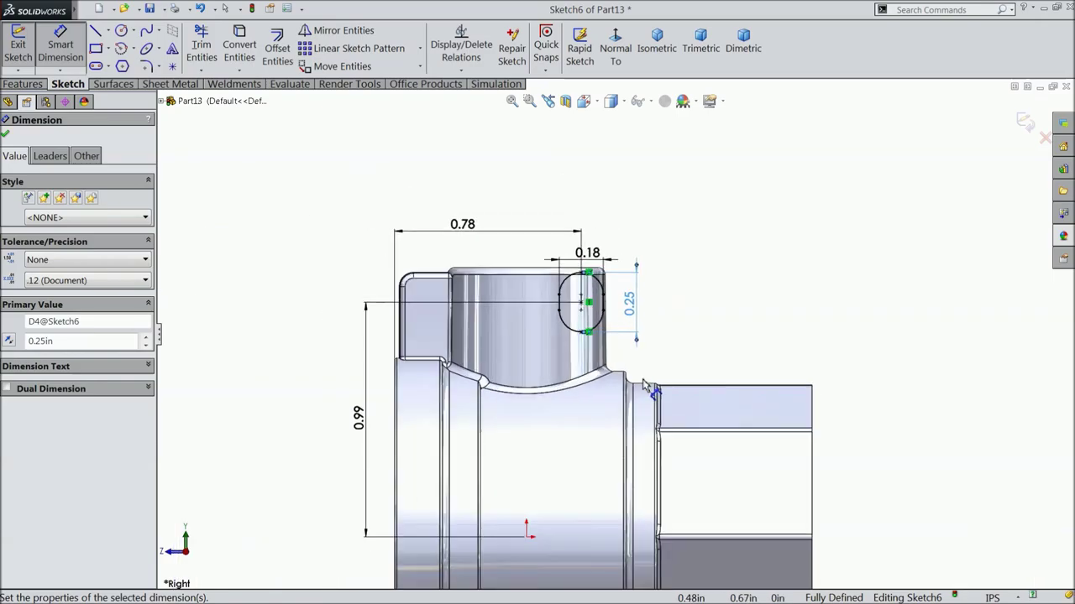
left_click(6, 135)
Extrude the slot sketch as a Blind boss 0.5 in deep in the reversed direction, merged with the body.
left_click(22, 84)
left_click(25, 48)
middle_click_drag(331, 209, 293, 309)
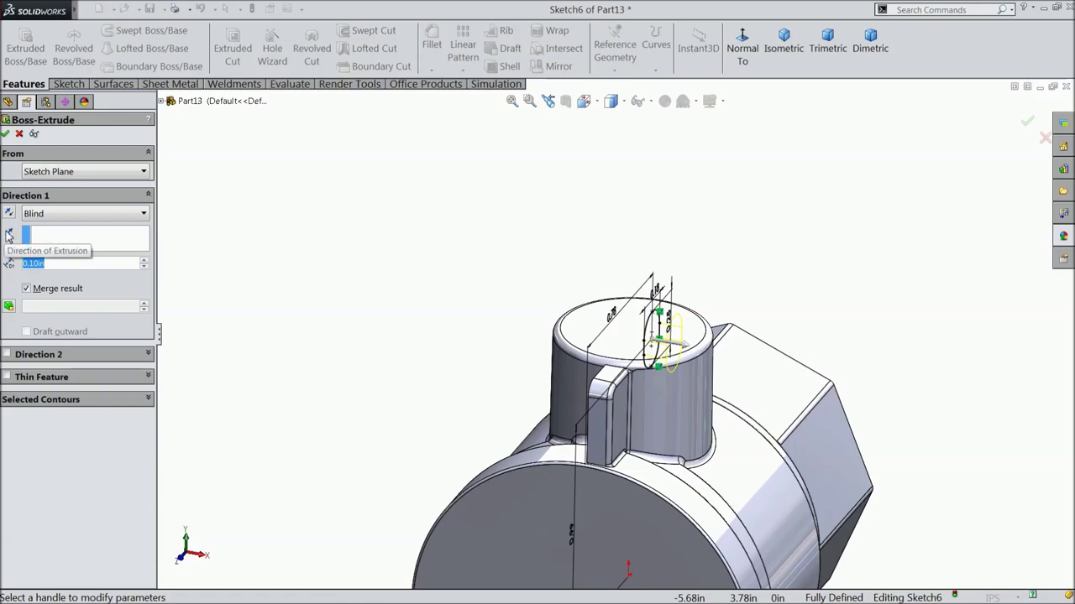
type("0.5")
key("Return")
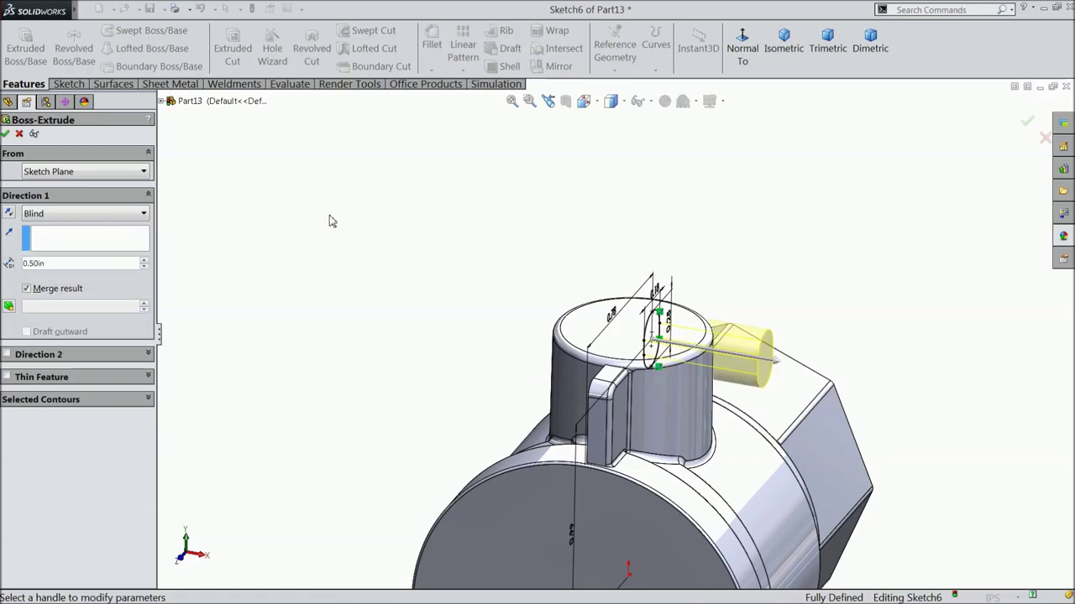
left_click(9, 213)
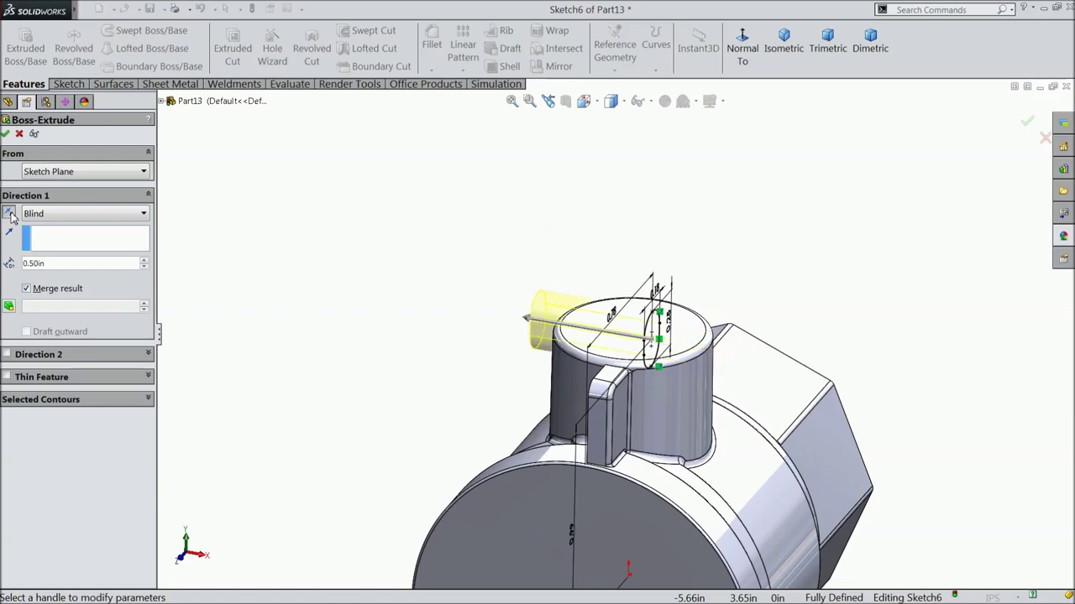
left_click(6, 135)
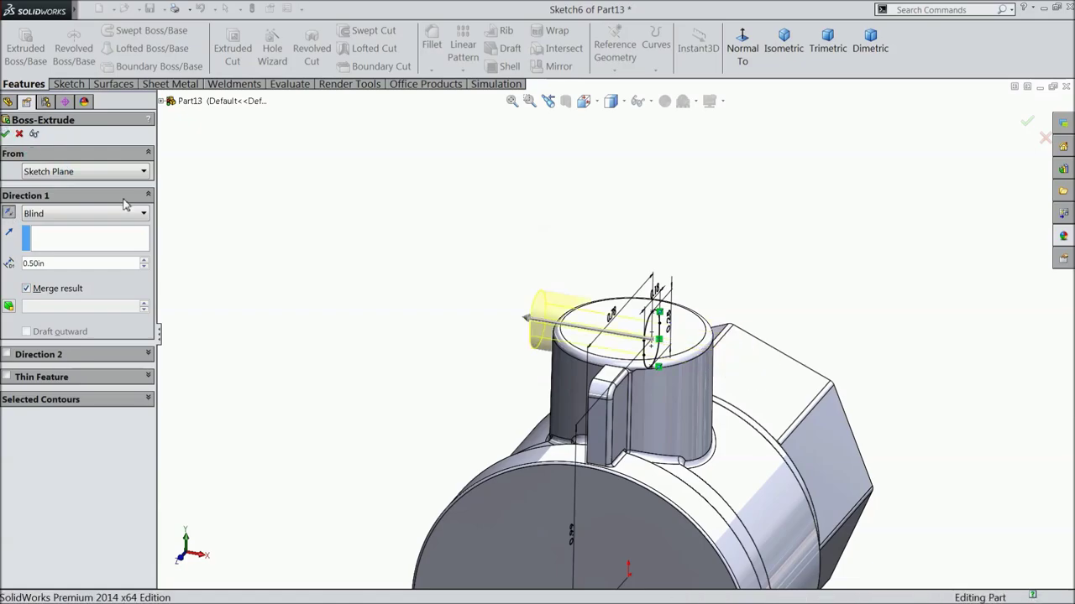
Fillet the edge where the slot-shaped boss meets the lofted boss with a 0.03 in radius.
left_click(339, 284)
middle_click_drag(338, 284, 496, 355)
scroll(495, 355, "down", 3)
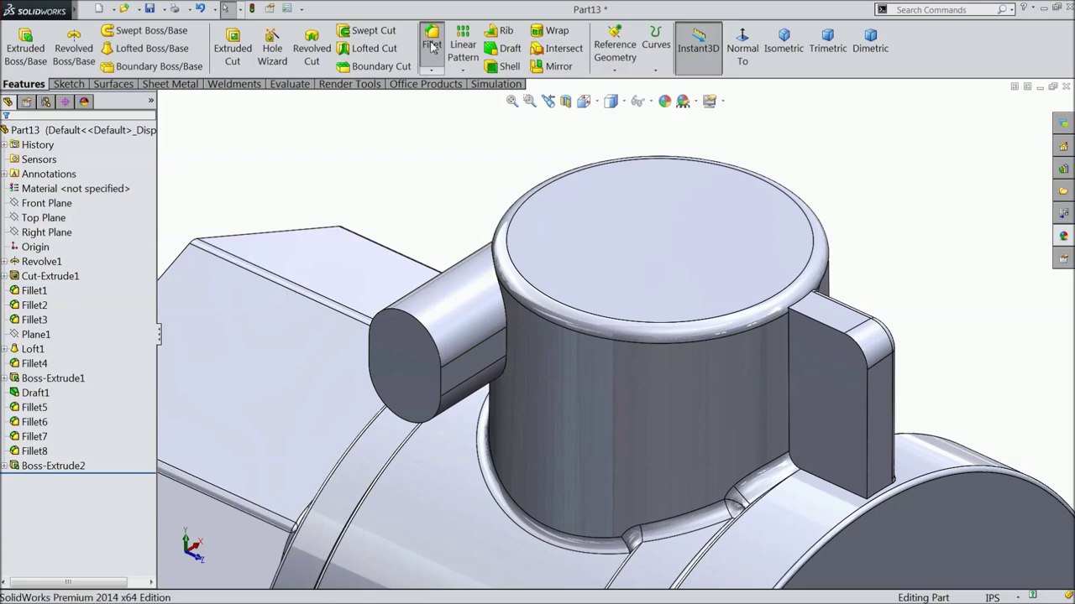
left_click(432, 42)
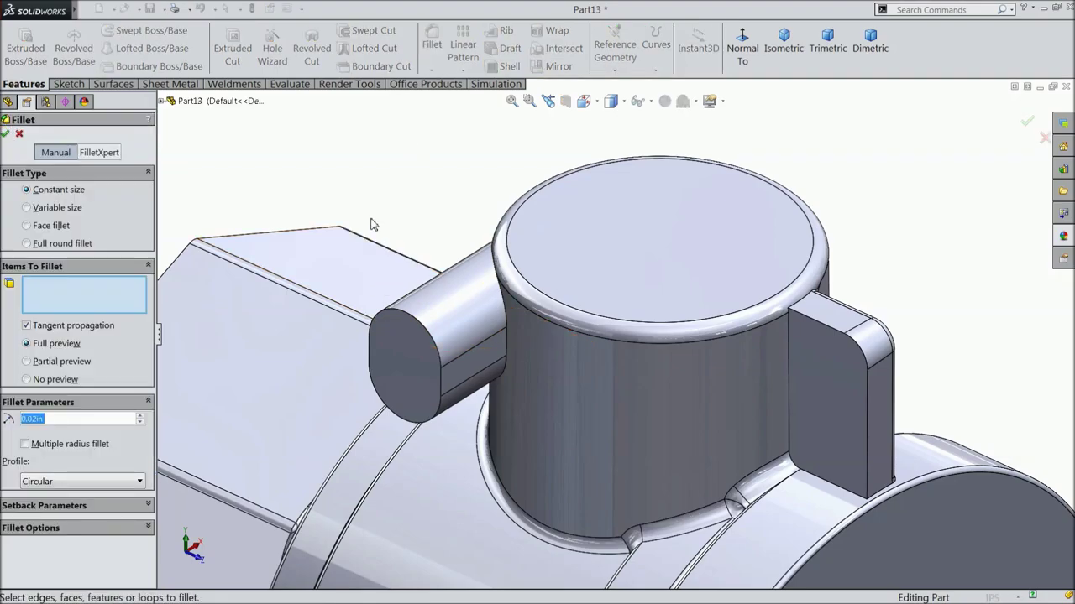
type("0.03")
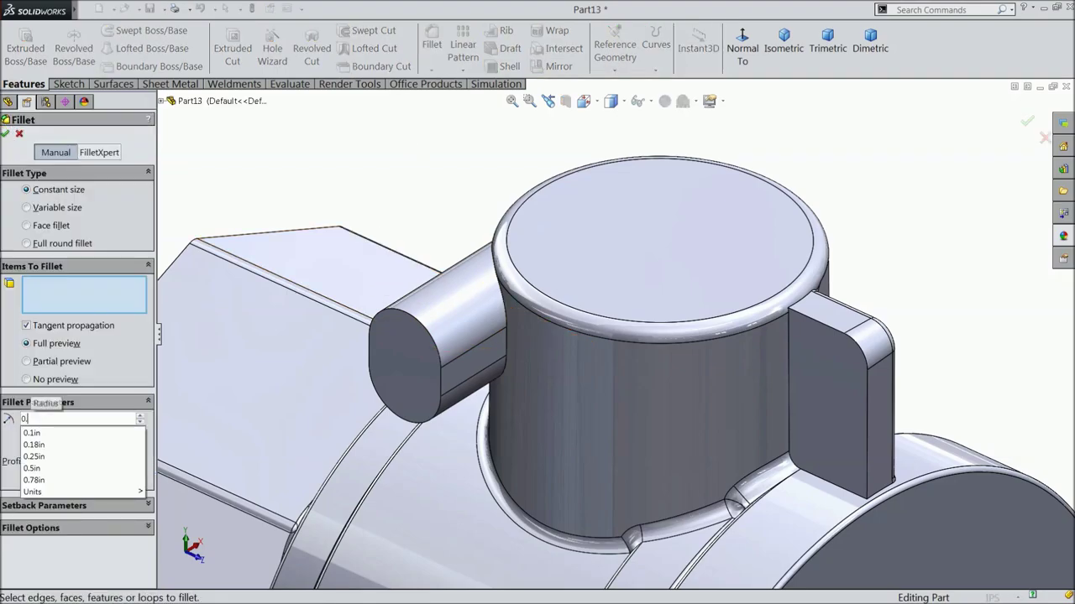
key("Return")
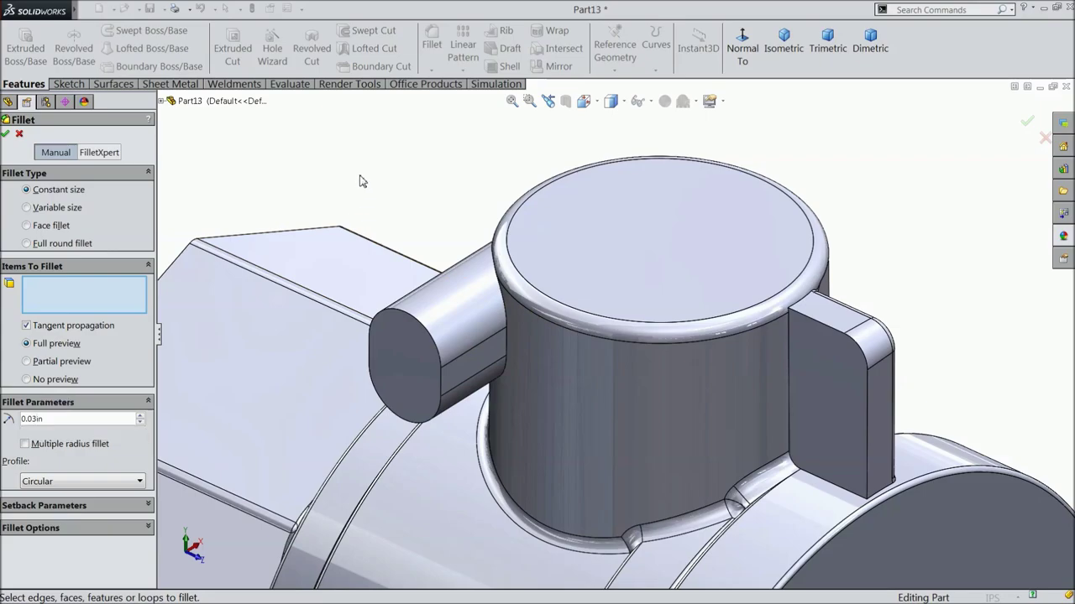
left_click(507, 337)
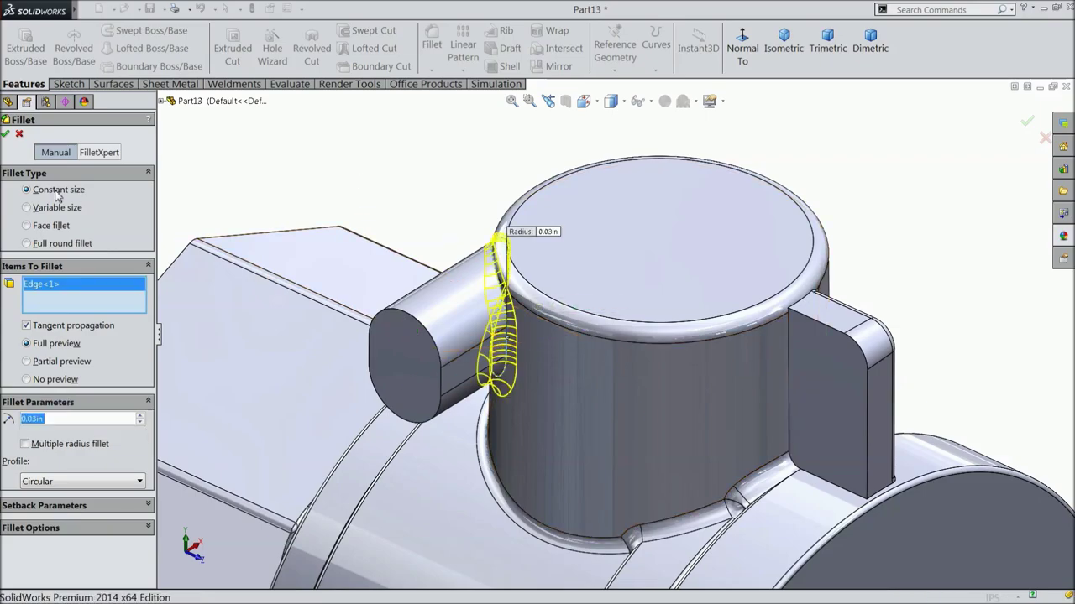
left_click(5, 135)
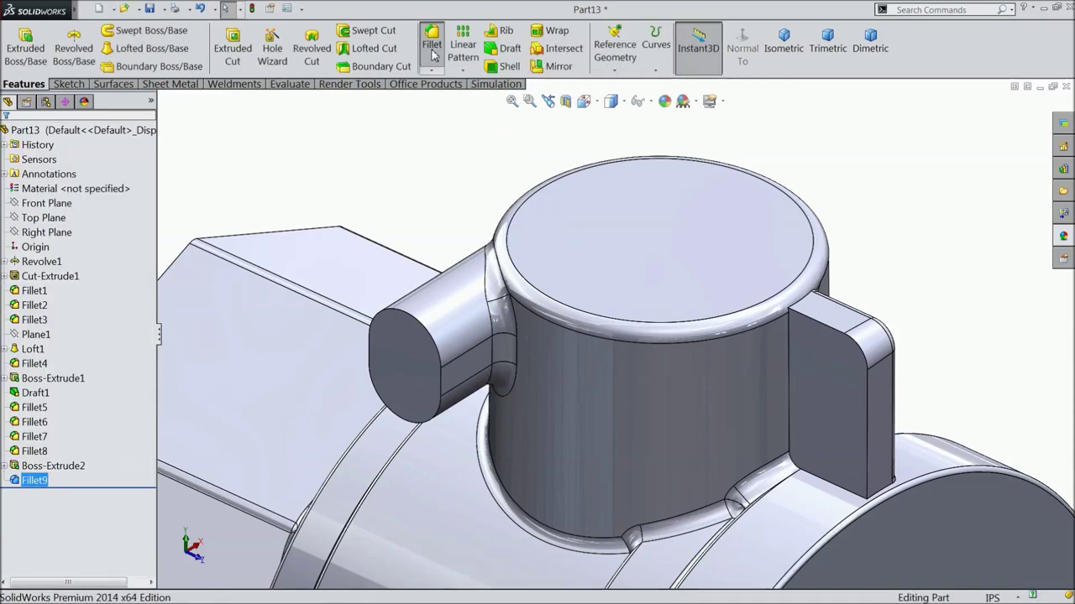
left_click(432, 46)
type("0.02in")
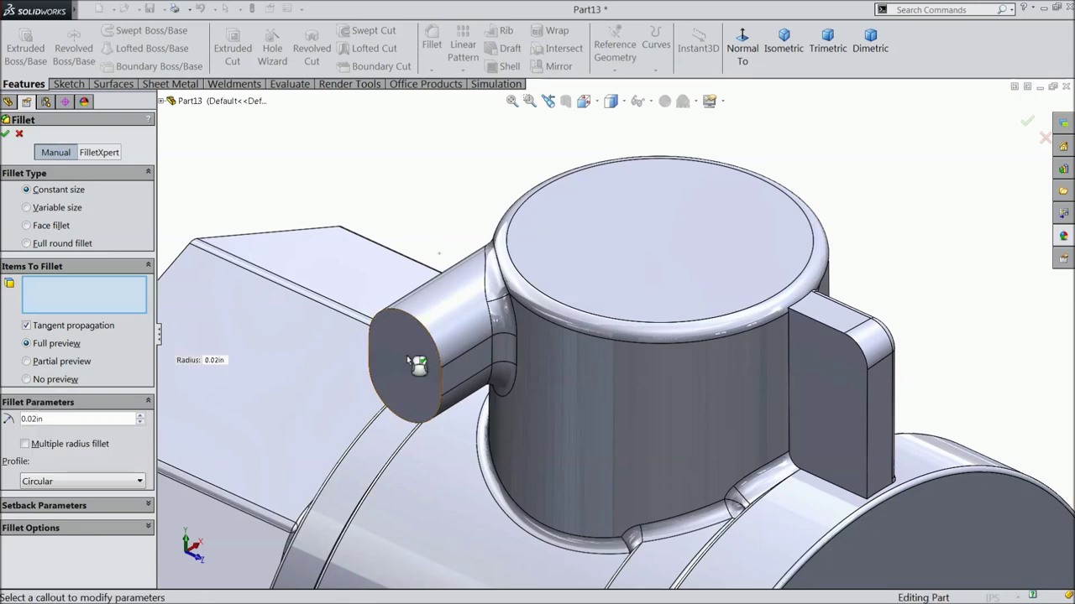
left_click(412, 365)
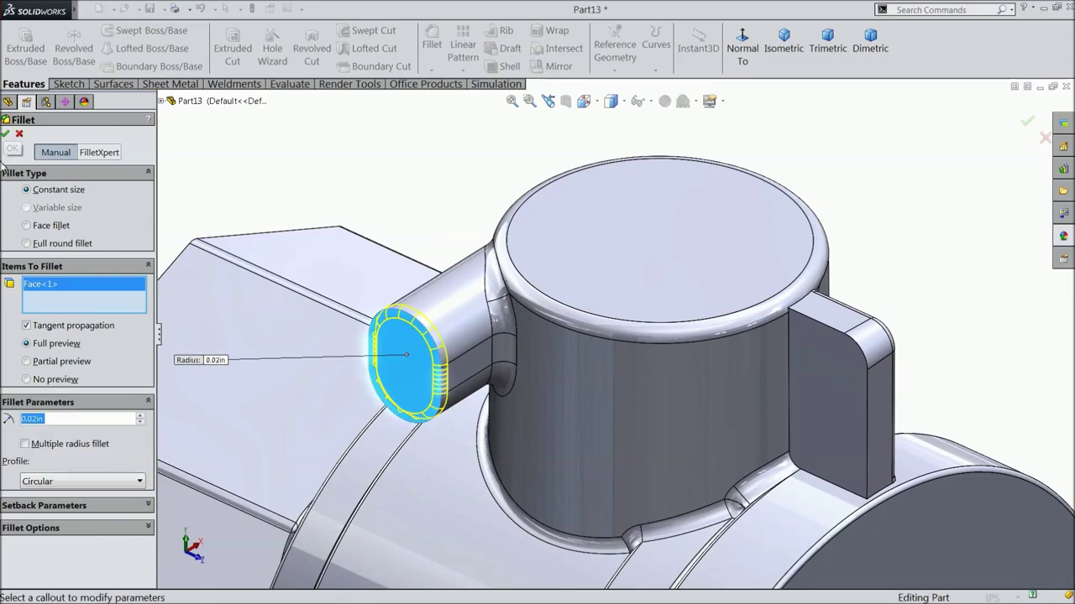
left_click(18, 134)
Try to draft the four side faces of the slot-shaped boss by 3° with the Right Plane as neutral plane.
middle_click_drag(377, 281, 391, 243)
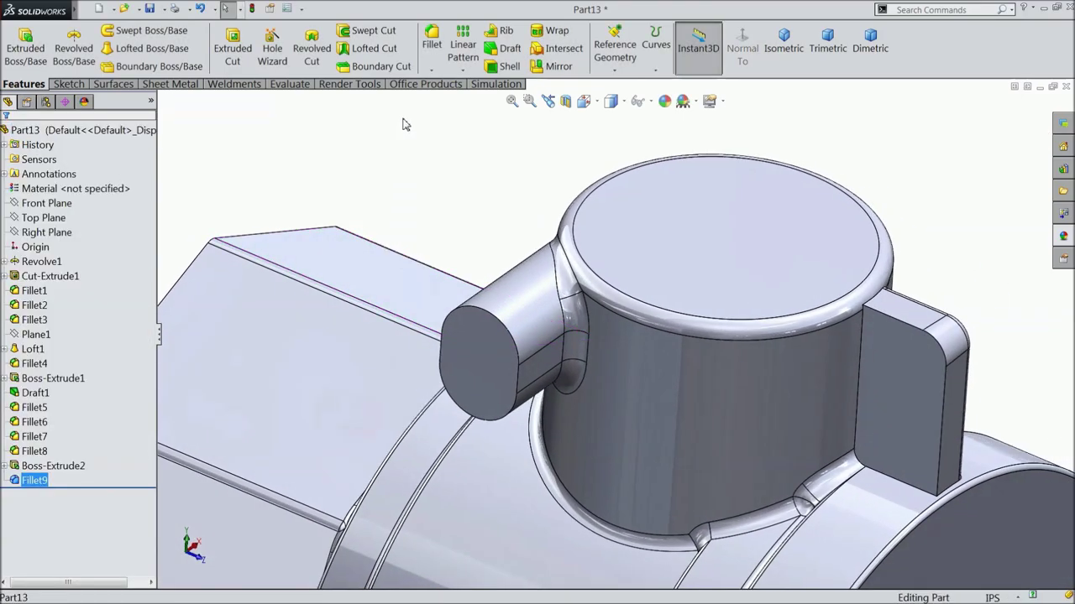
left_click(508, 48)
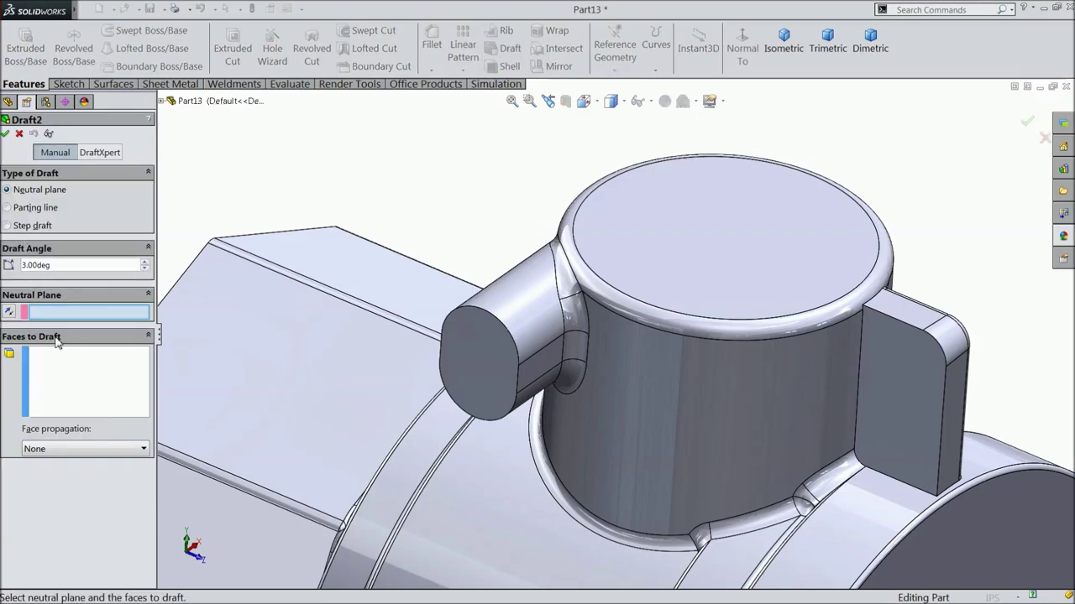
left_click(161, 102)
left_click(207, 204)
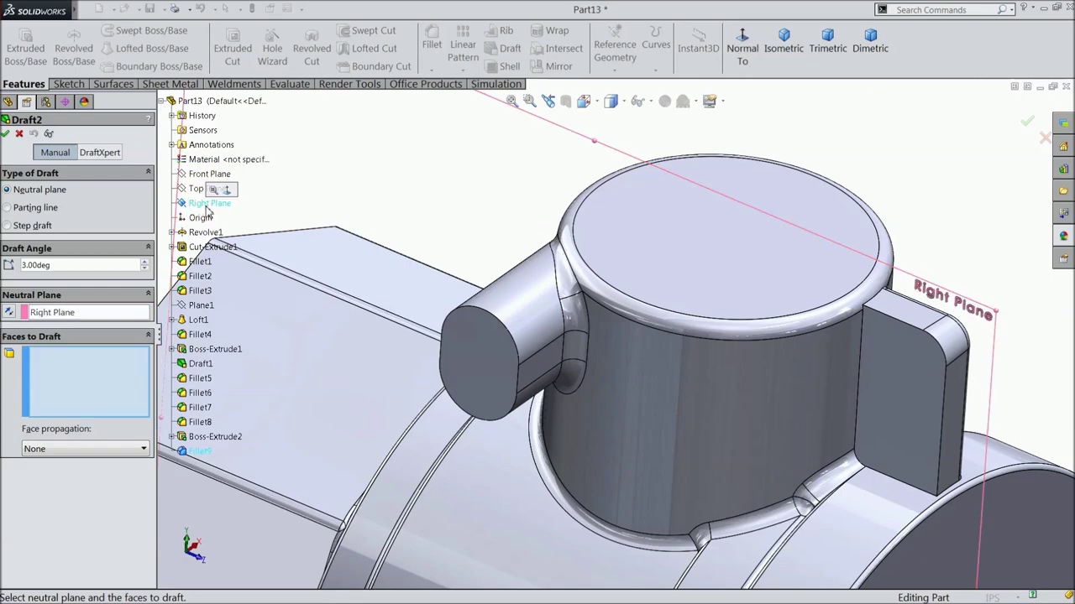
left_click(510, 309)
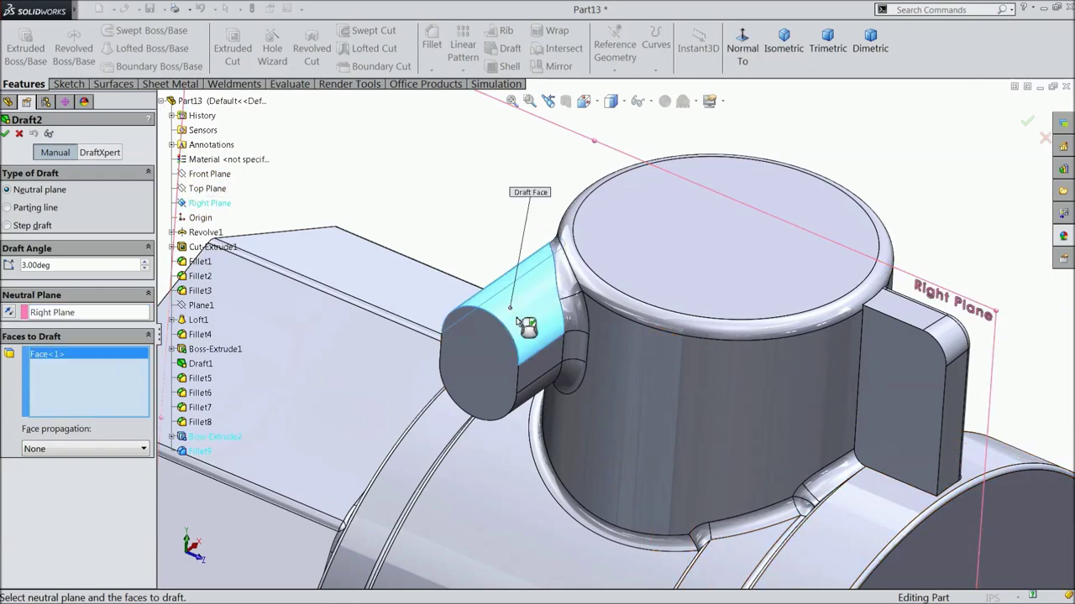
left_click(535, 372)
left_click(537, 394)
middle_click_drag(537, 395, 453, 348)
left_click(417, 340)
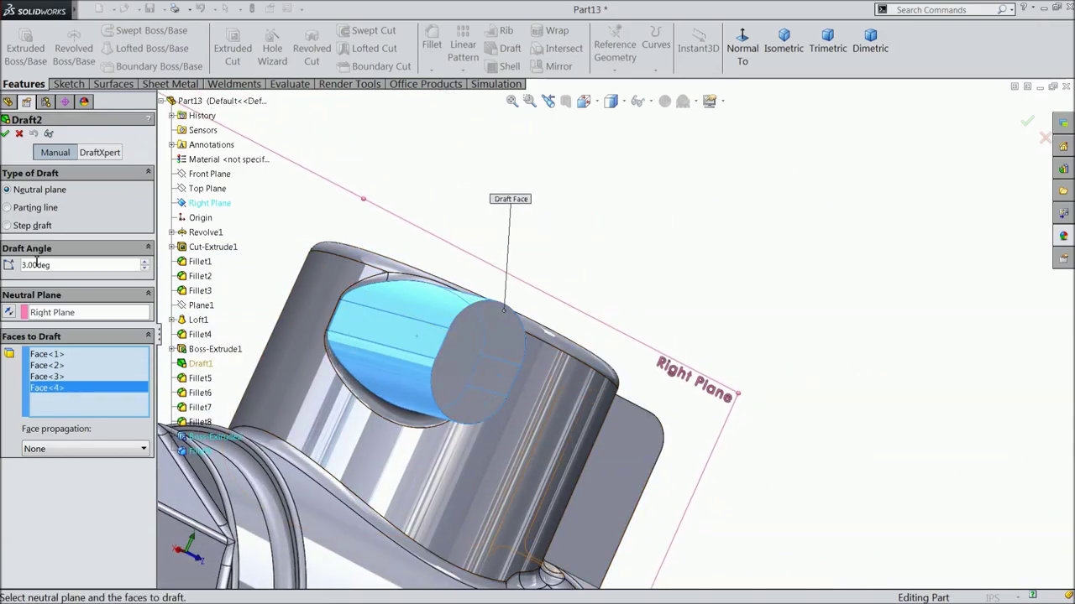
left_click(6, 134)
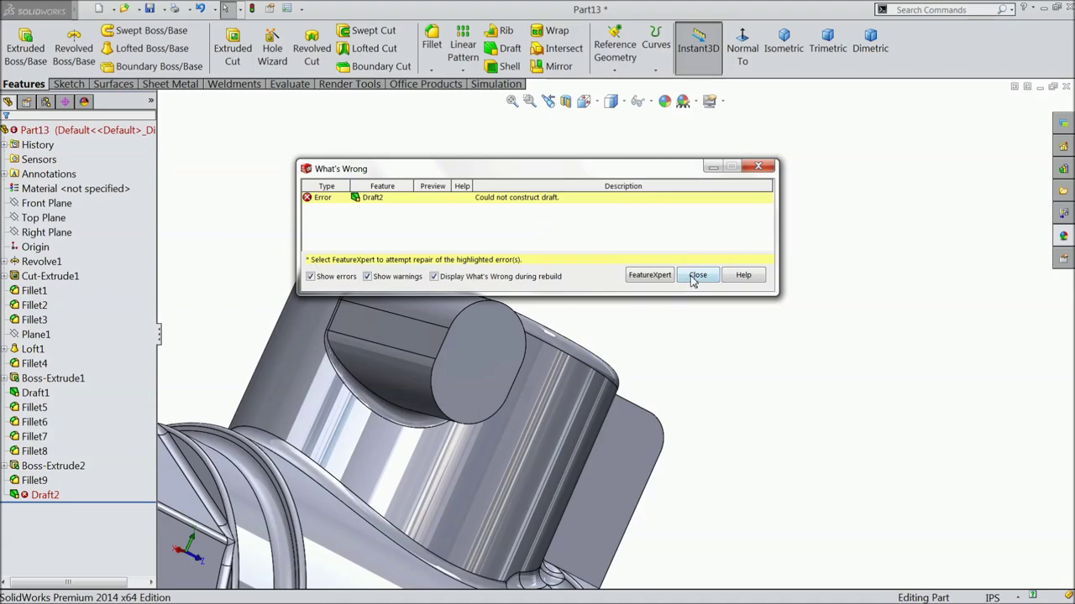
left_click(697, 275)
Delete the slot-shaped boss's draft and the fillet at its junction with the lofted boss.
right_click(38, 496)
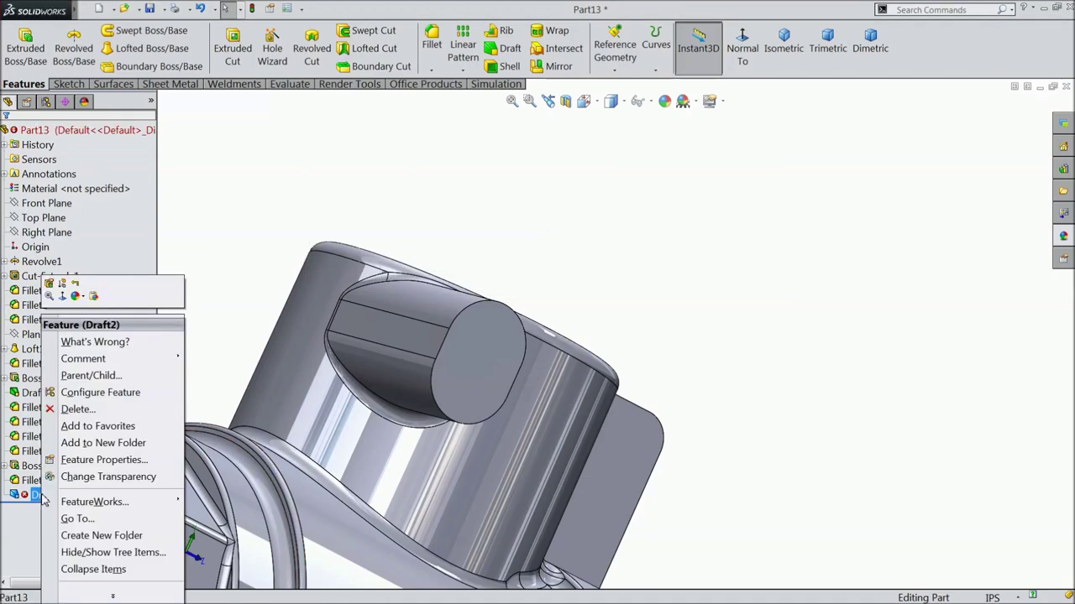
left_click(78, 409)
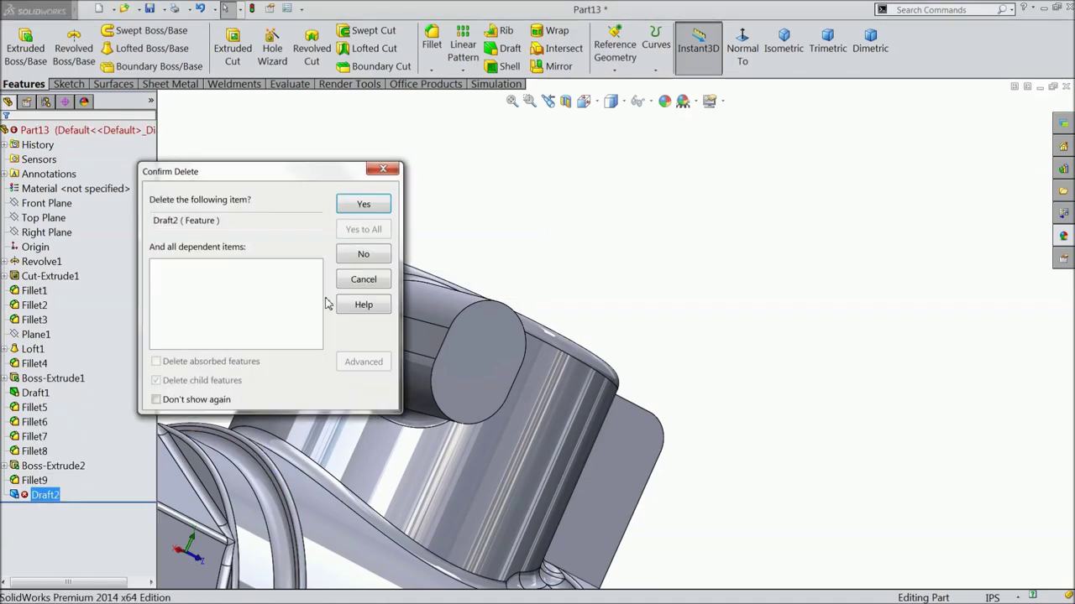
left_click(358, 210)
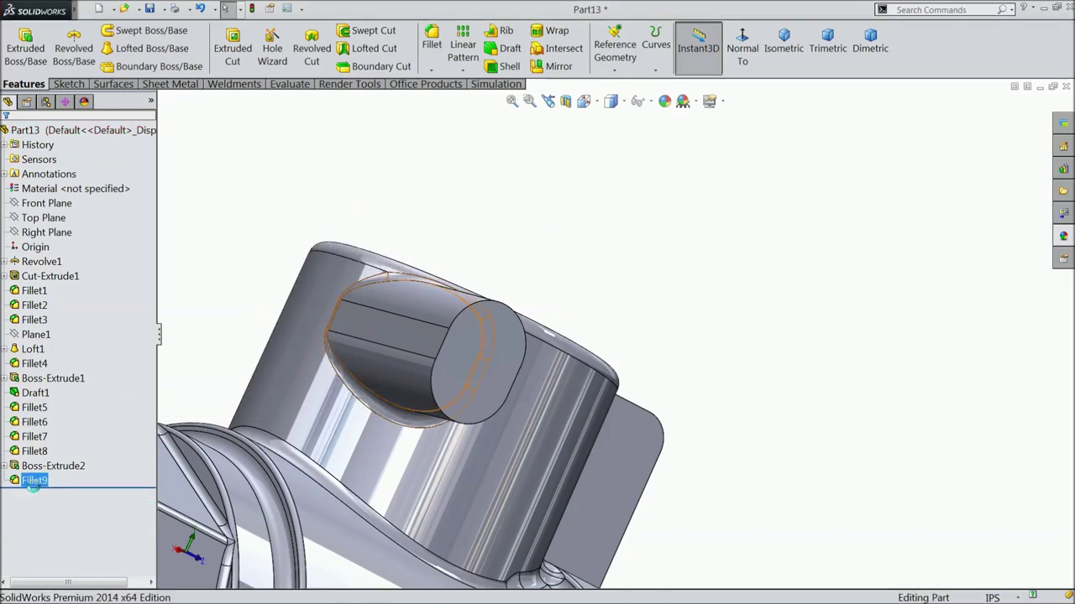
right_click(34, 481)
left_click(65, 409)
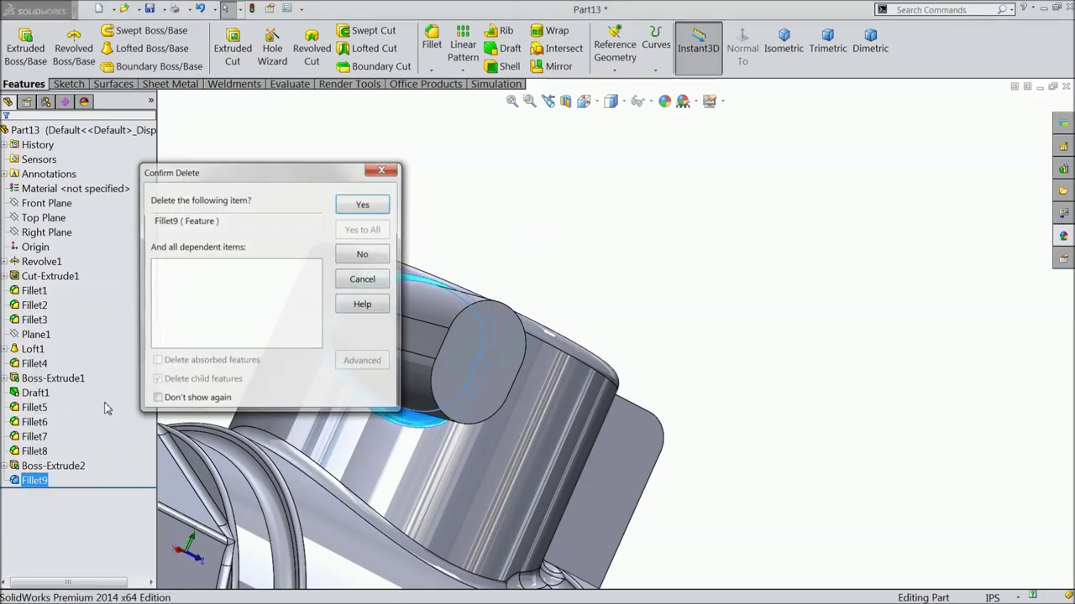
left_click(362, 205)
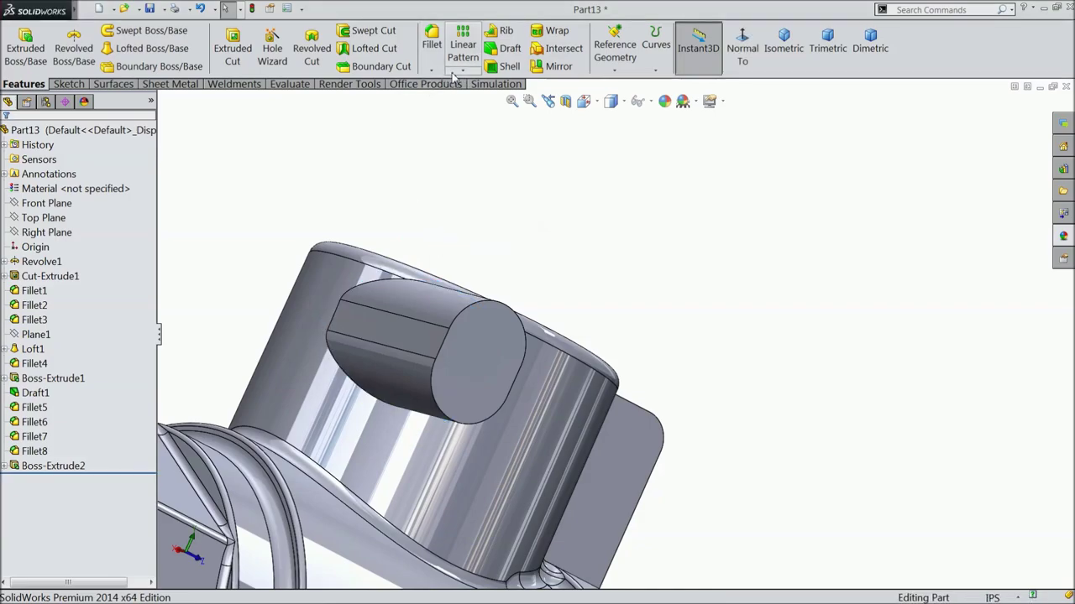
Draft the four side faces of the slot-shaped boss by 3° with the Right Plane as neutral plane.
left_click(505, 48)
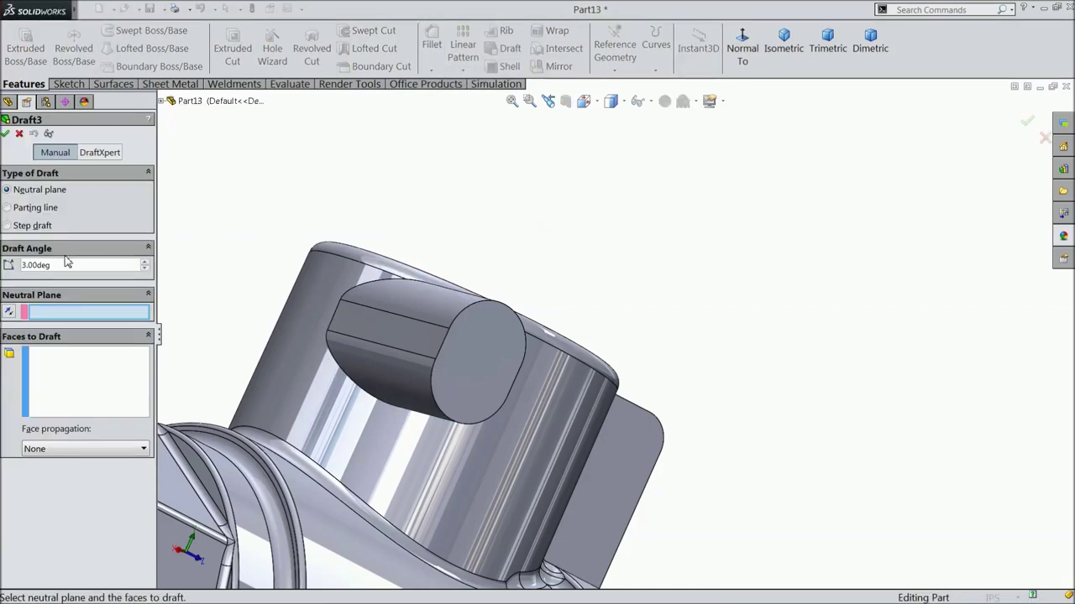
left_click(161, 102)
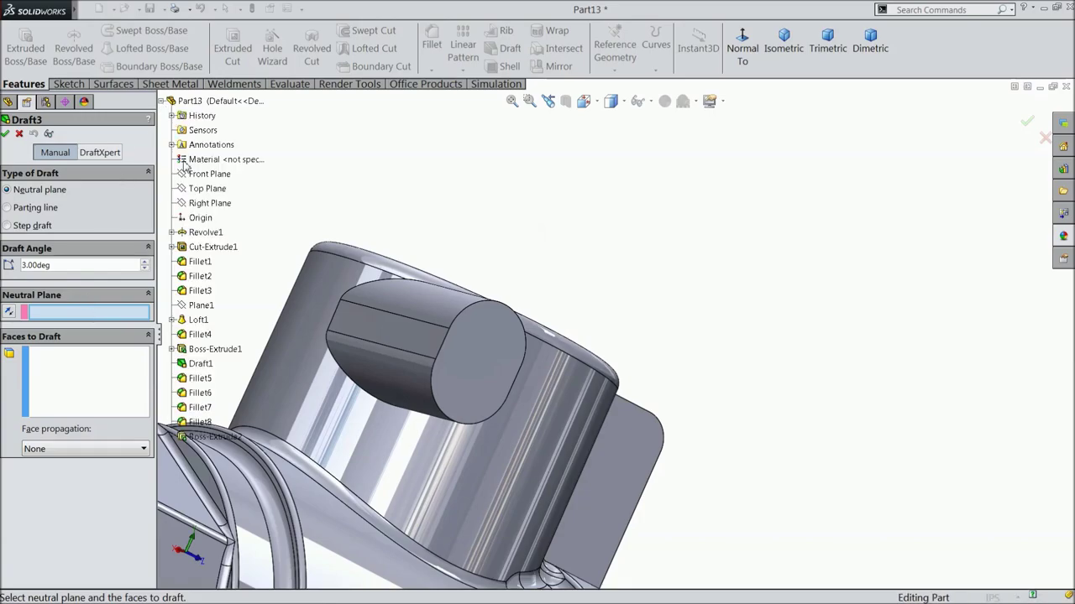
left_click(210, 203)
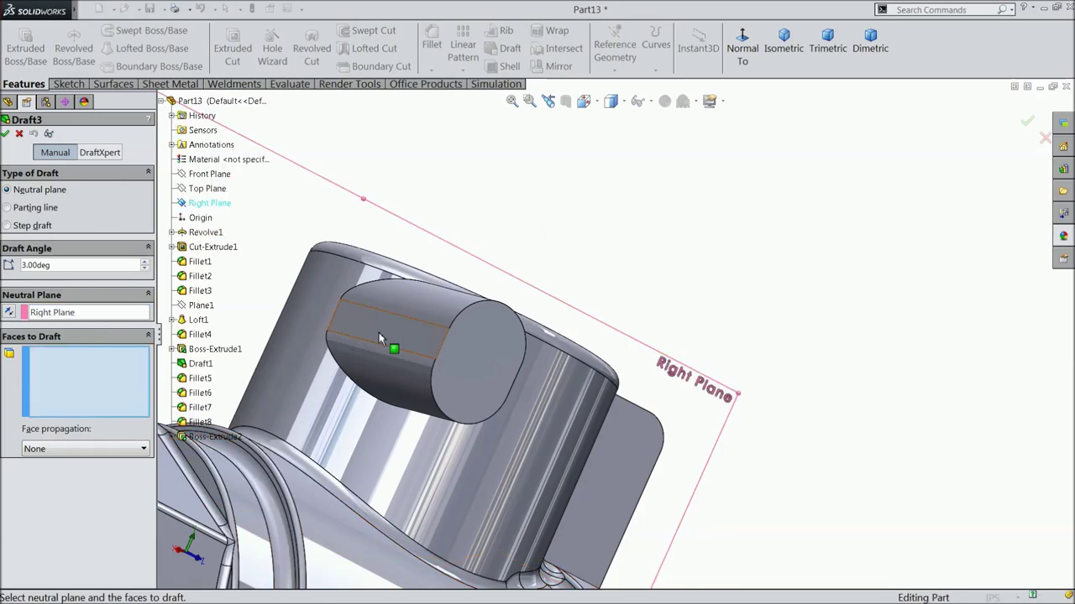
left_click(407, 328)
left_click(428, 304)
left_click(408, 371)
middle_click_drag(408, 371, 496, 389)
left_click(497, 389)
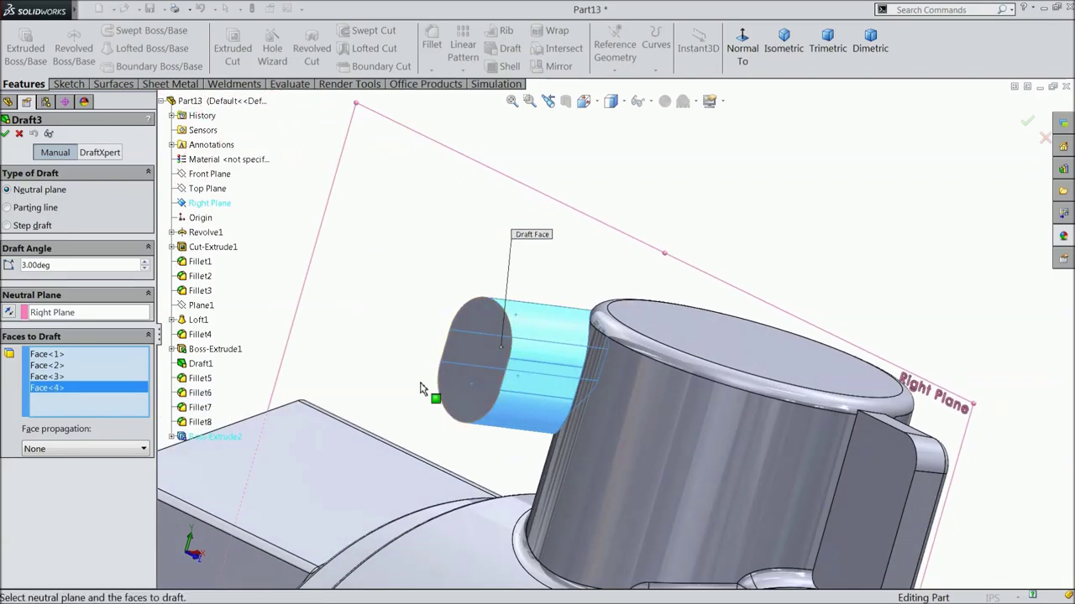
left_click(6, 134)
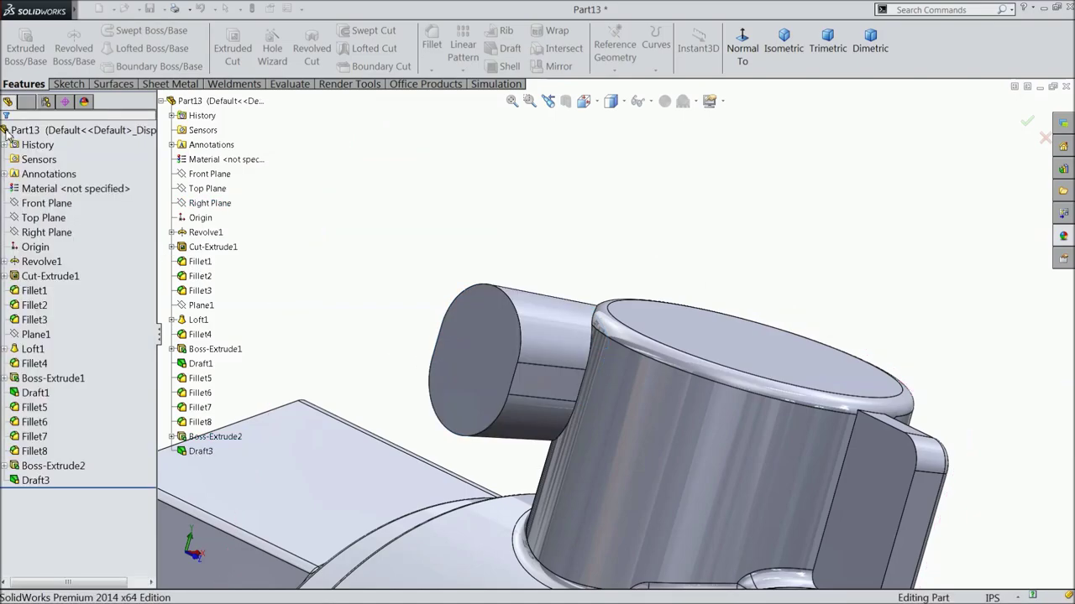
Reverse the draft direction of the slot-shaped boss so it tapers toward its free end.
middle_click_drag(493, 375, 501, 348)
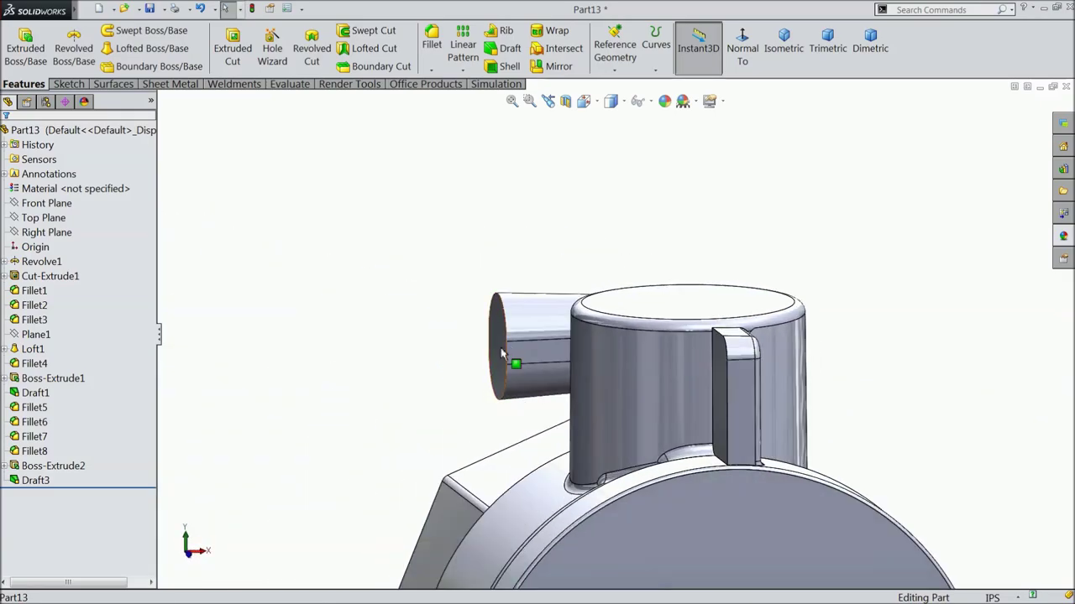
scroll(543, 348, "down", 3)
left_click(34, 480)
left_click(25, 453)
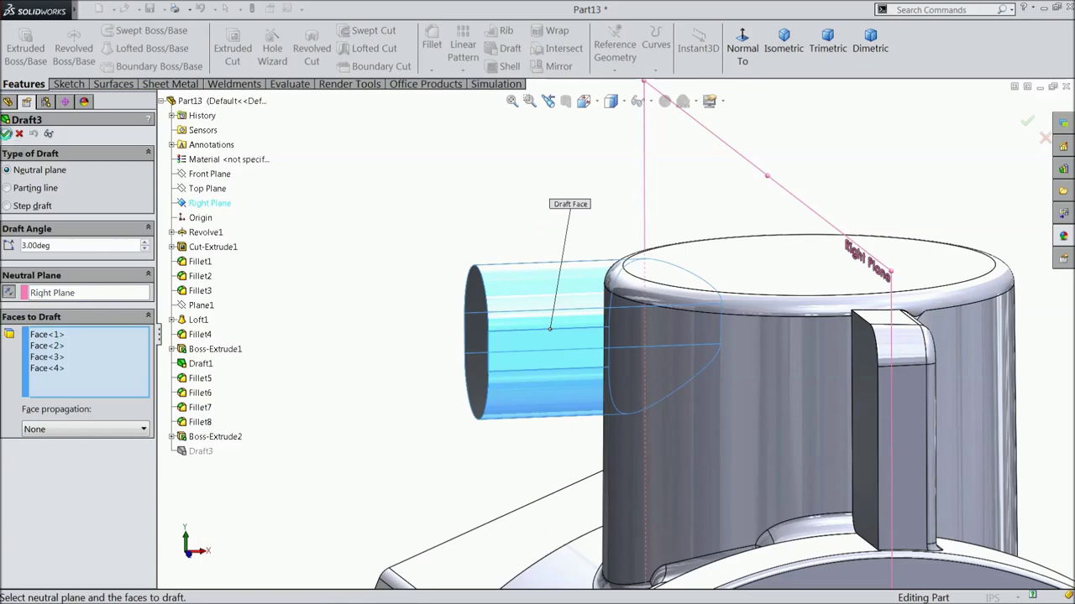
left_click(5, 134)
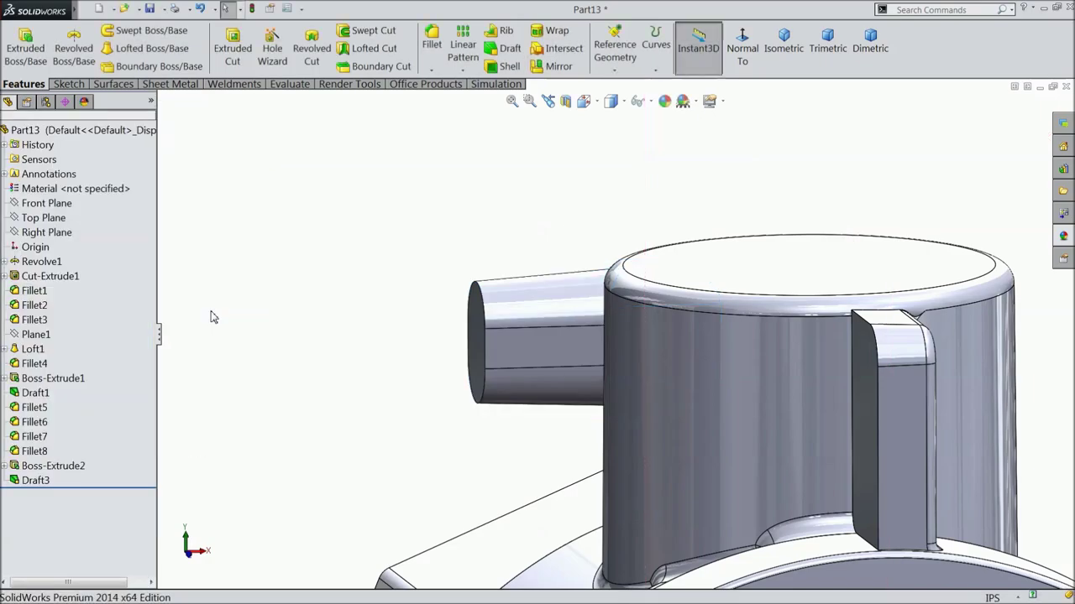
Fillet the edge where the drafted slot-shaped boss meets the lofted boss with a 0.03 in radius.
scroll(365, 341, "up", 3)
middle_click_drag(364, 341, 431, 367)
scroll(756, 361, "down", 3)
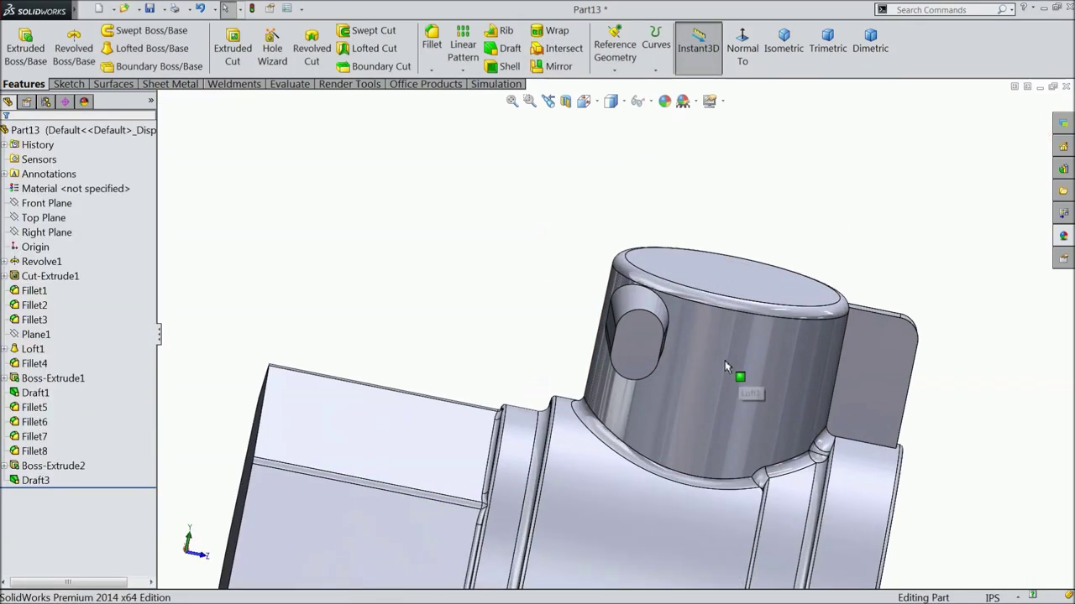
scroll(663, 358, "down", 3)
middle_click_drag(662, 363, 476, 216)
left_click(431, 42)
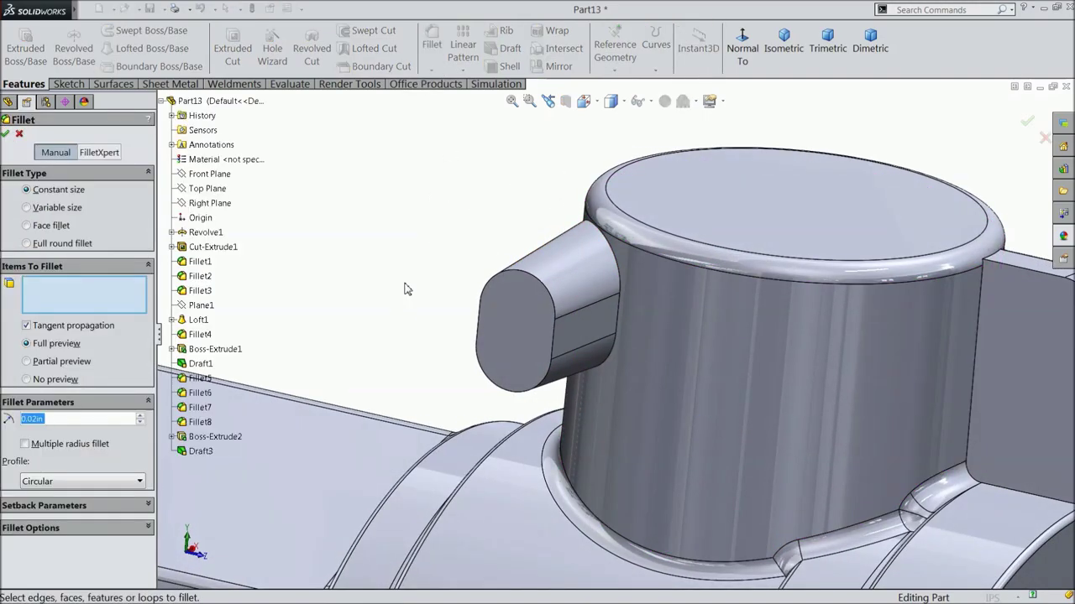
type("0.03")
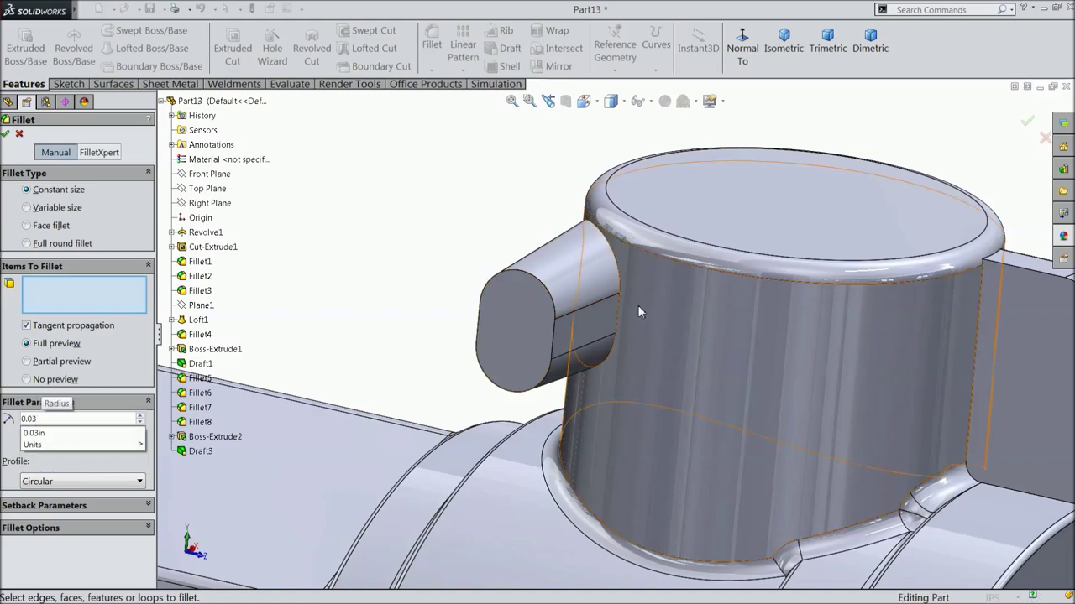
left_click(618, 302)
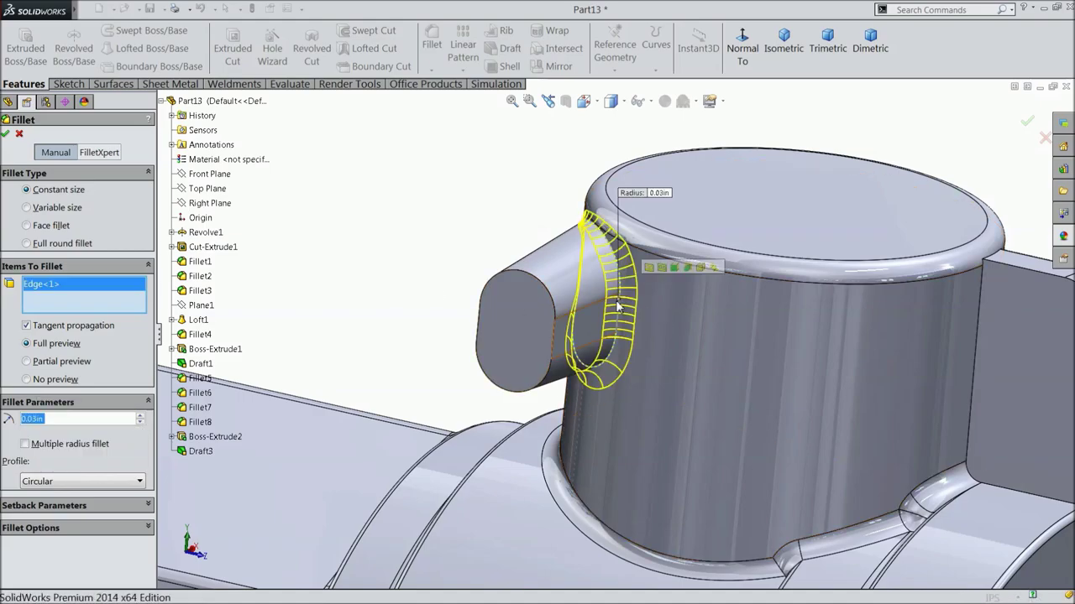
left_click(6, 135)
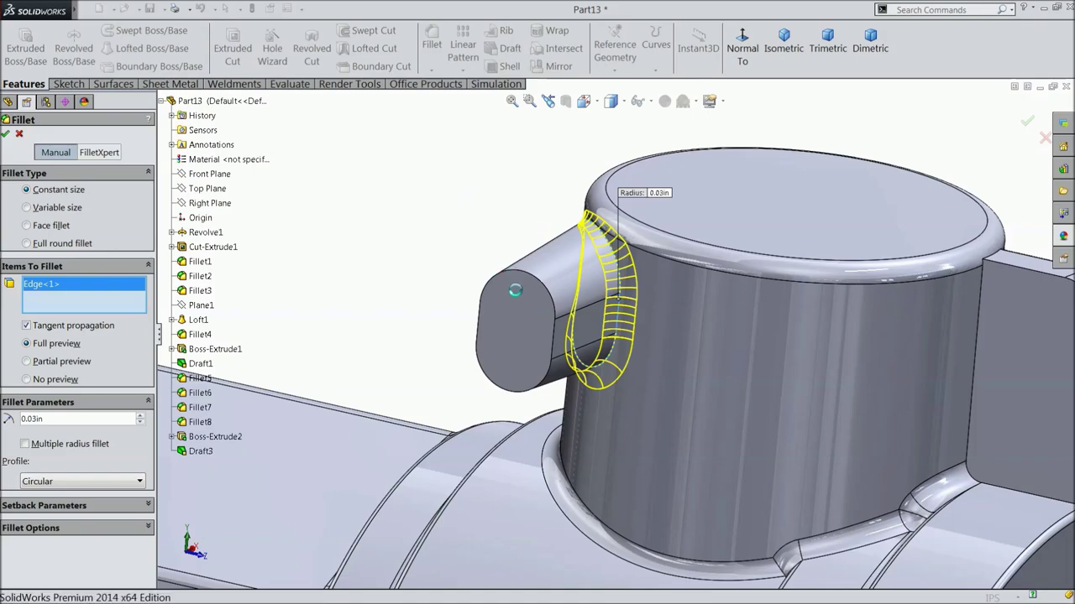
Round the edges of the slot-shaped boss's flat end face with a 0.02 in constant-size fillet.
left_click(434, 50)
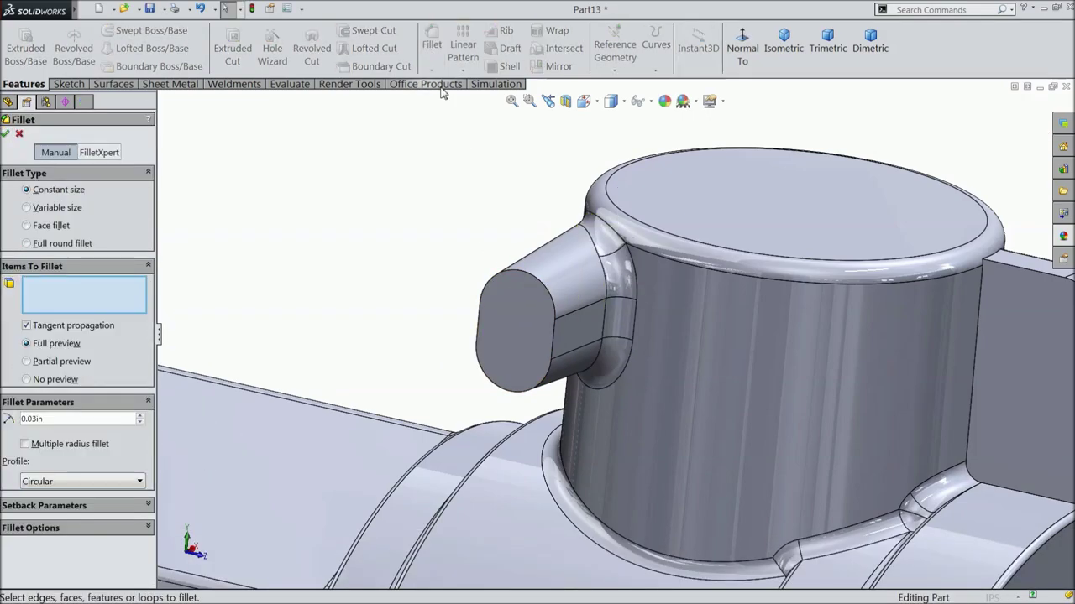
type("0.02")
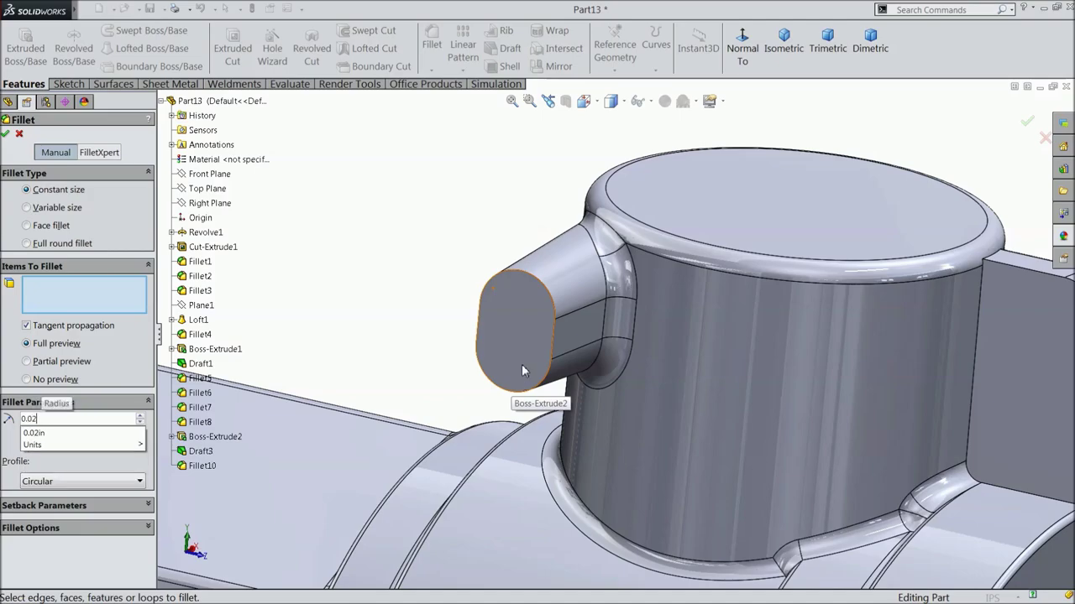
key("Return")
left_click(511, 322)
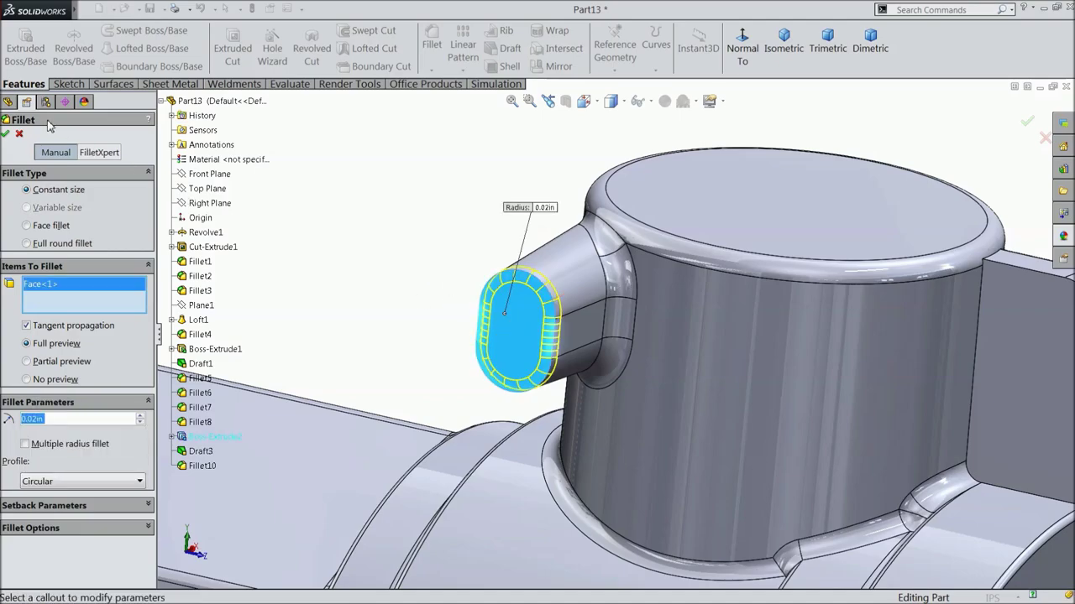
left_click(6, 134)
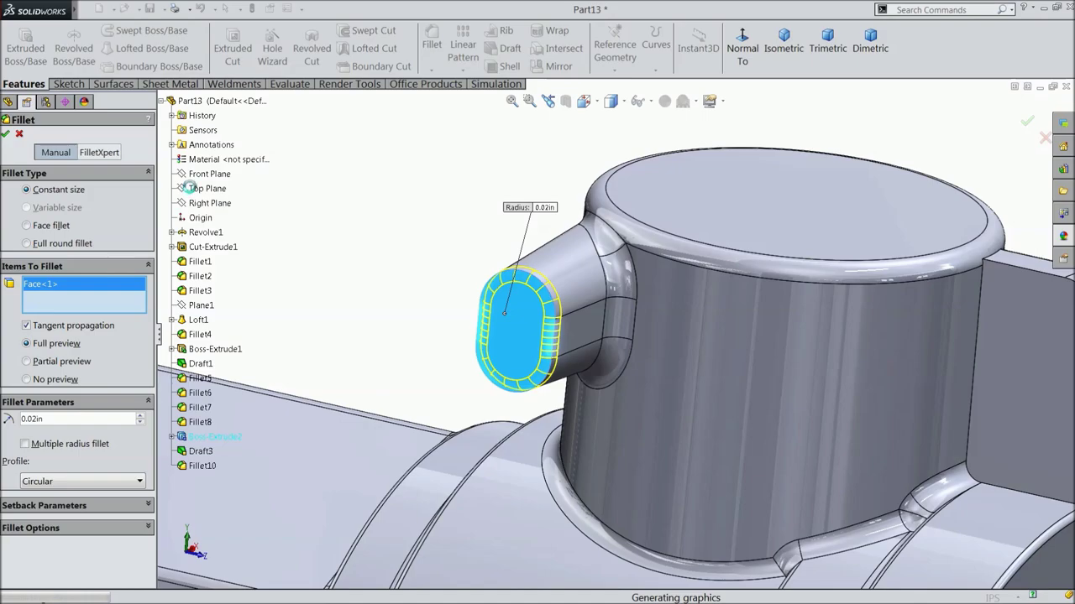
middle_click_drag(351, 259, 412, 281)
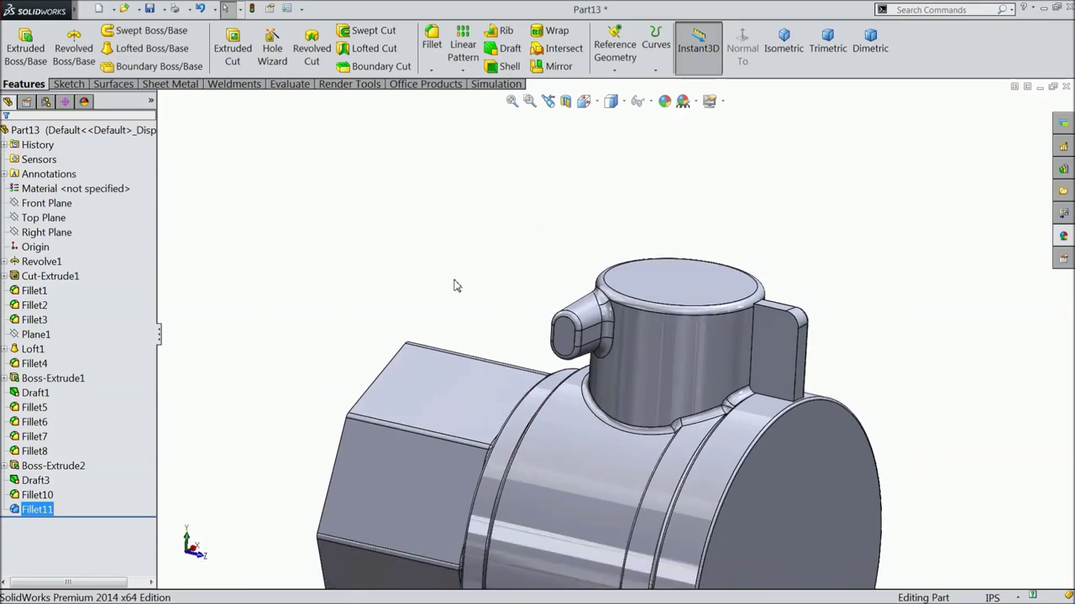
scroll(613, 353, "down", 5)
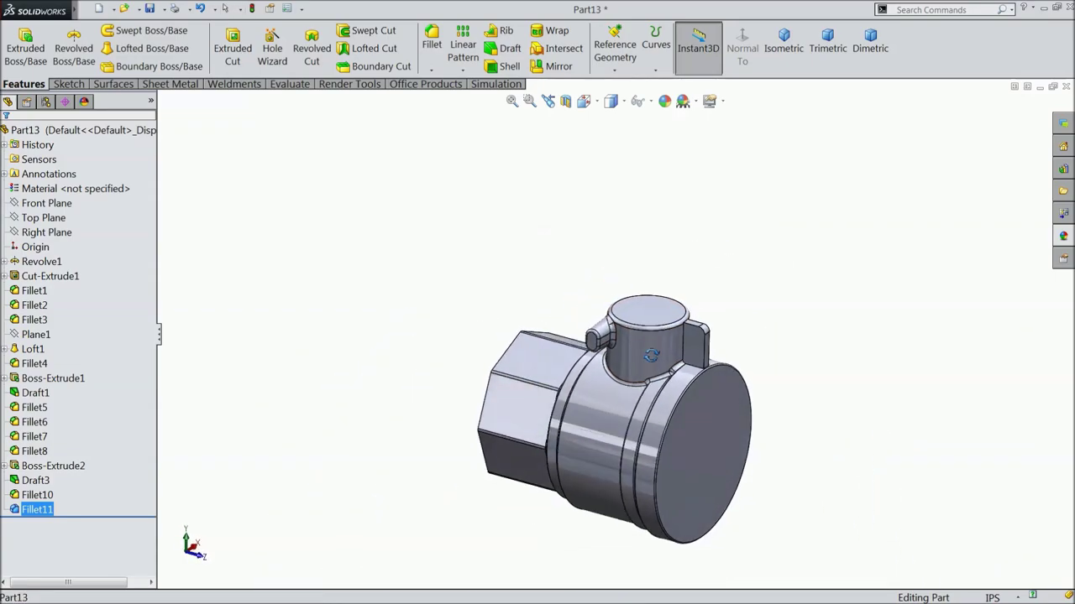
scroll(655, 370, "up", 4)
scroll(663, 390, "down", 5)
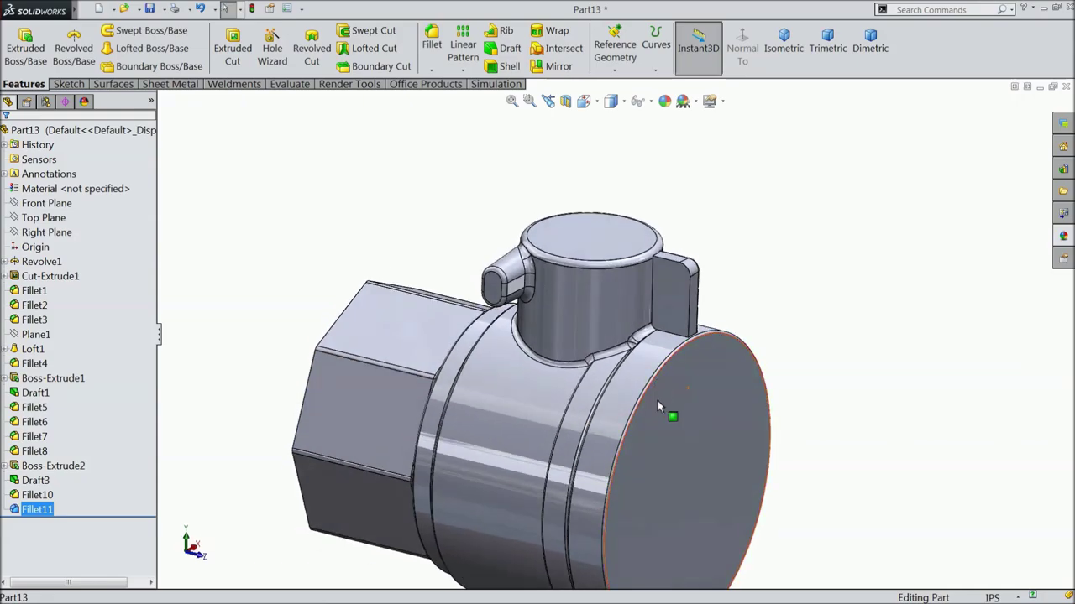
scroll(635, 401, "up", 2)
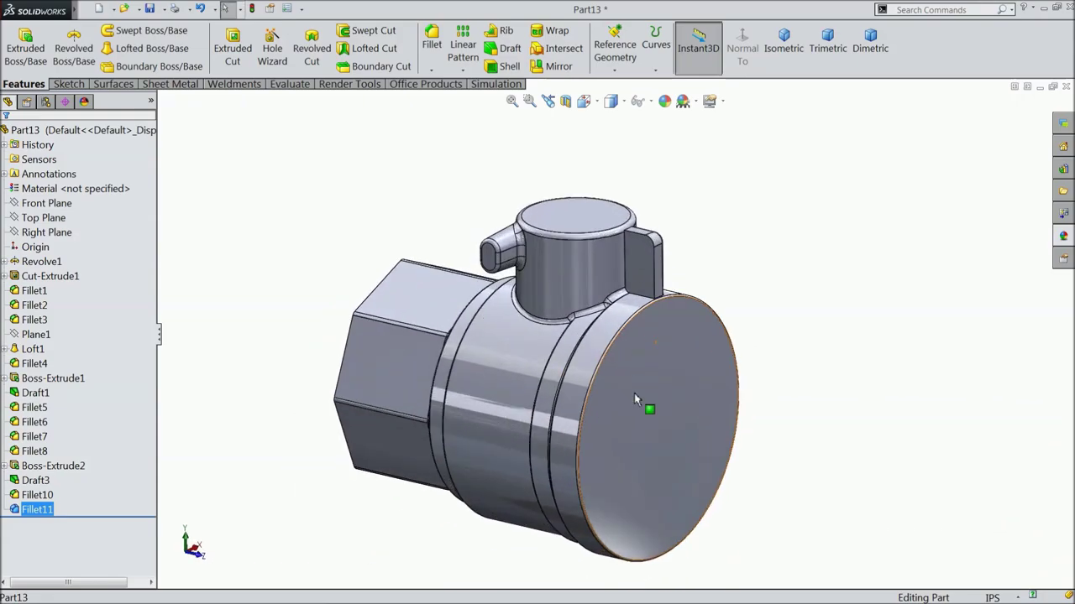
scroll(635, 401, "up", 2)
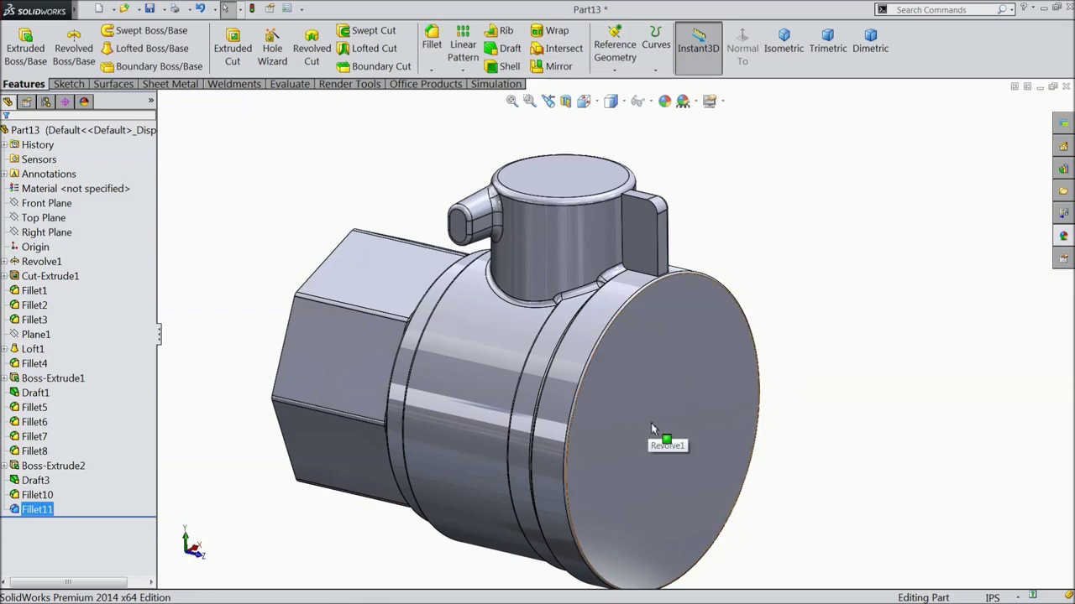
Start a sketch on the Right Plane and draw a horizontal centerline about 1.65 in long from the origin past the octagonal head.
left_click(63, 234)
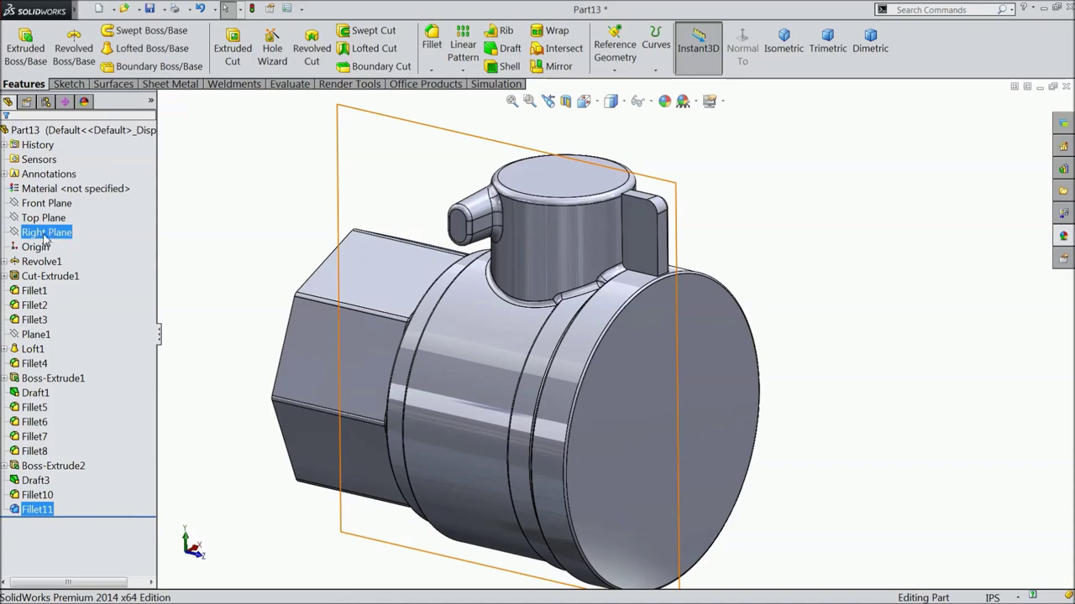
left_click(46, 234)
left_click(69, 219)
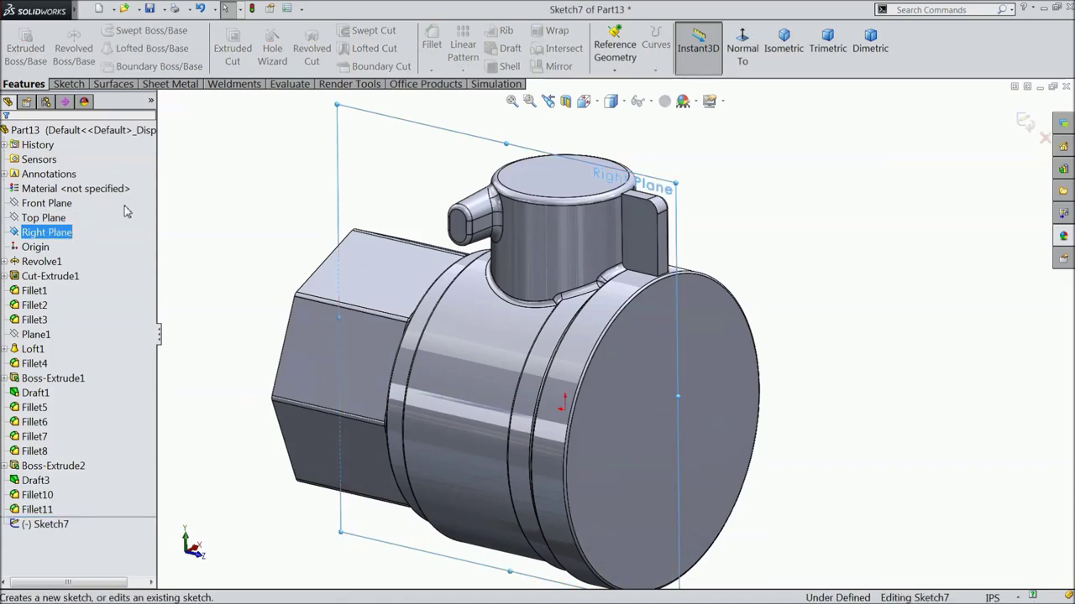
left_click(747, 51)
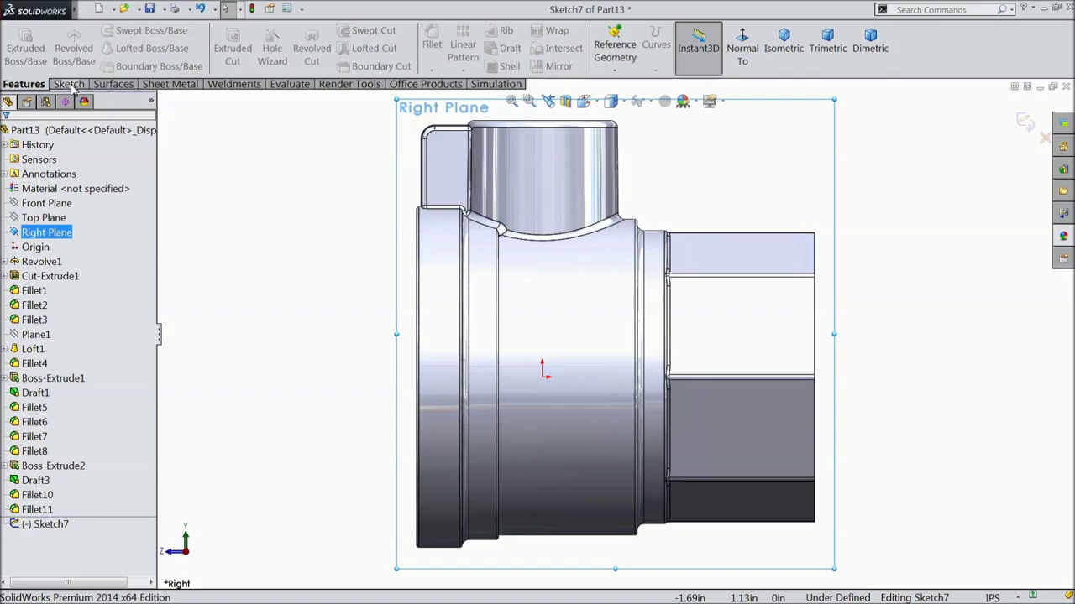
left_click(69, 84)
left_click(107, 32)
left_click(120, 65)
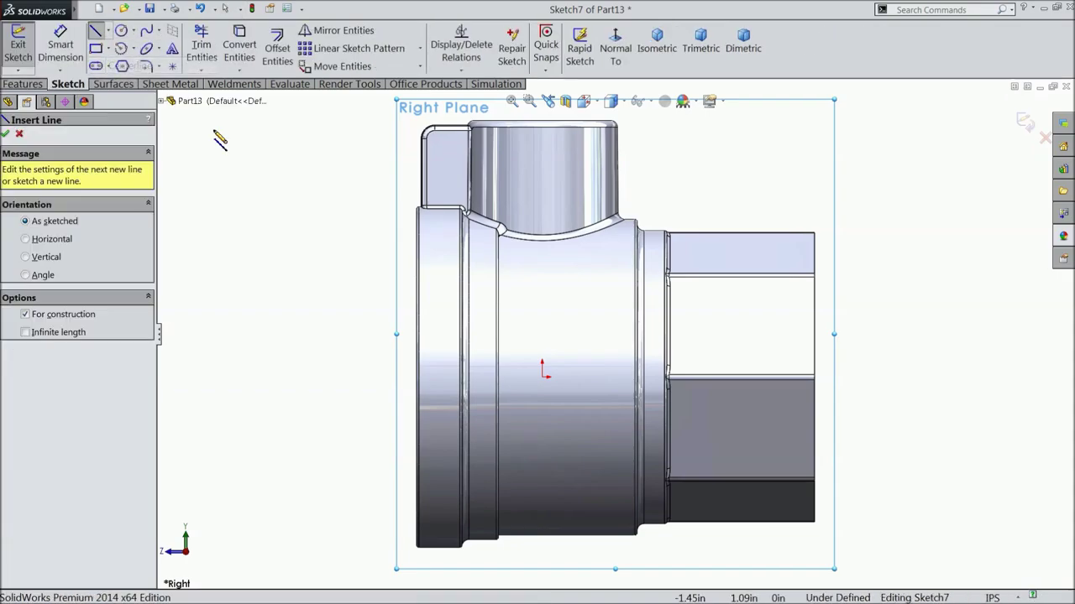
left_click(813, 375)
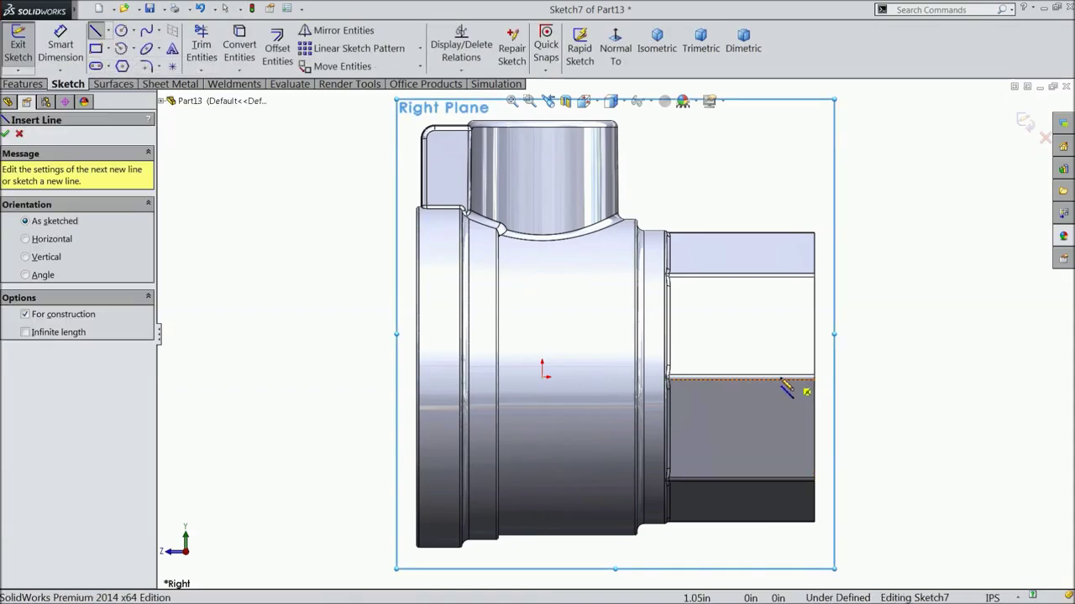
left_click(543, 378)
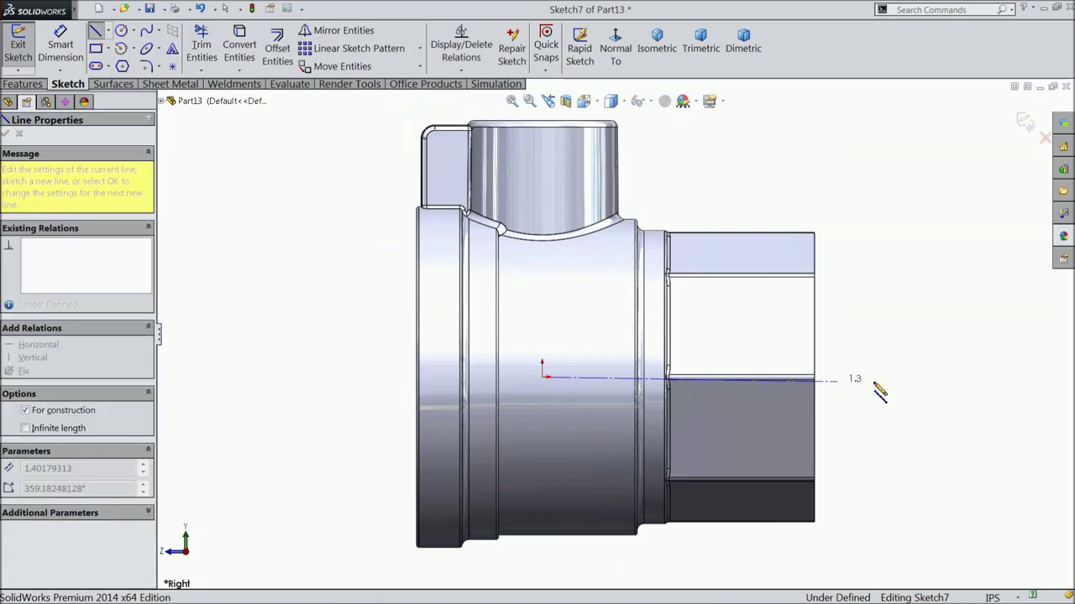
left_click(915, 377)
right_click(928, 330)
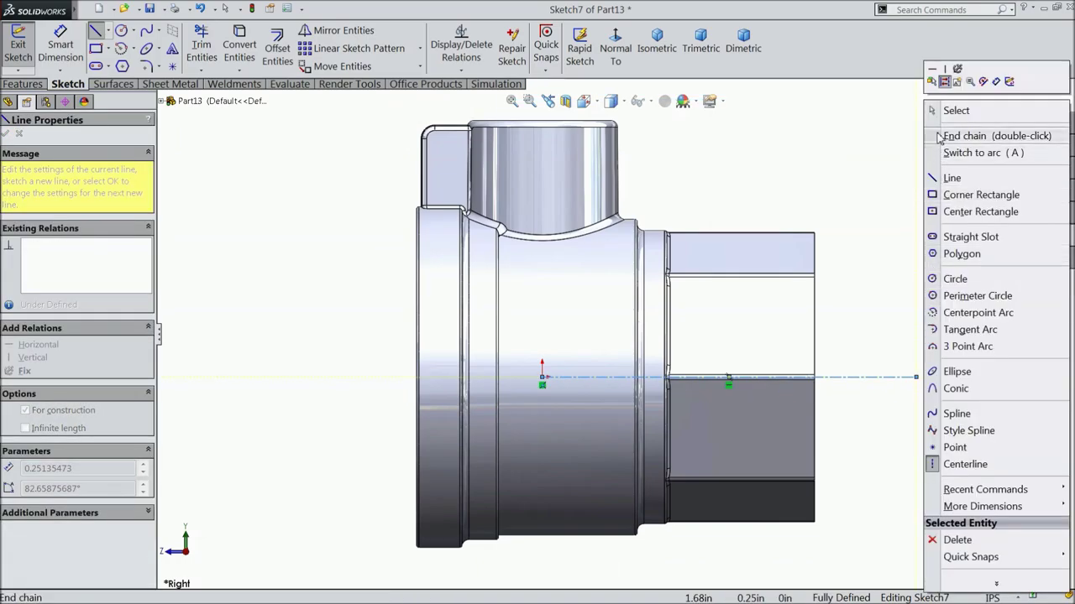
left_click(954, 110)
Begin drawing solid profile lines in the Right Plane sketch.
left_click(94, 32)
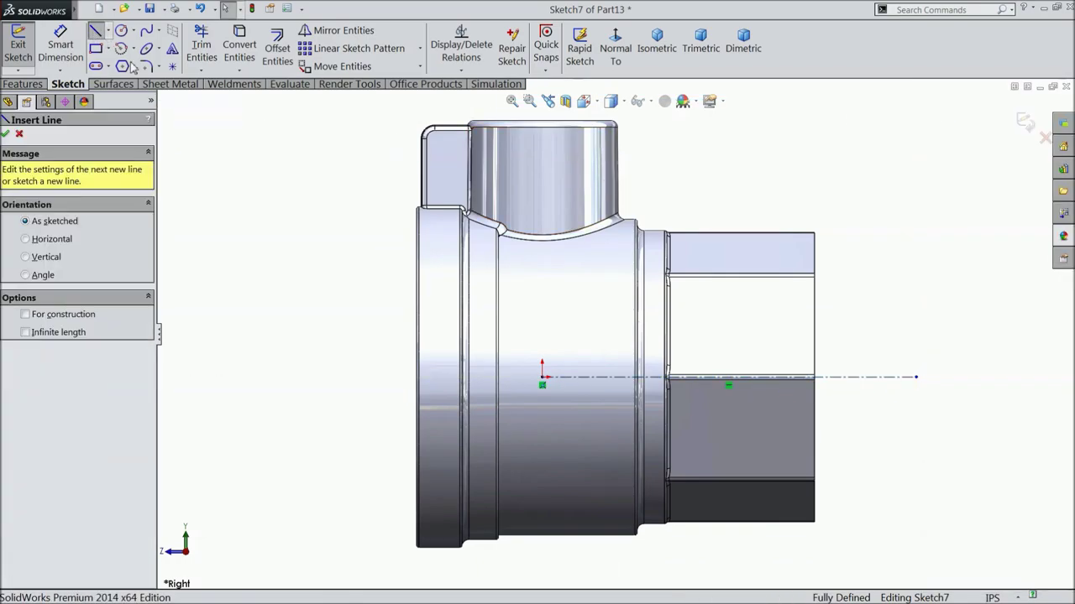
Sketch a horizontal line along the centerline from the hexagonal end face to the outer face of the large flange.
scroll(758, 427, "down", 5)
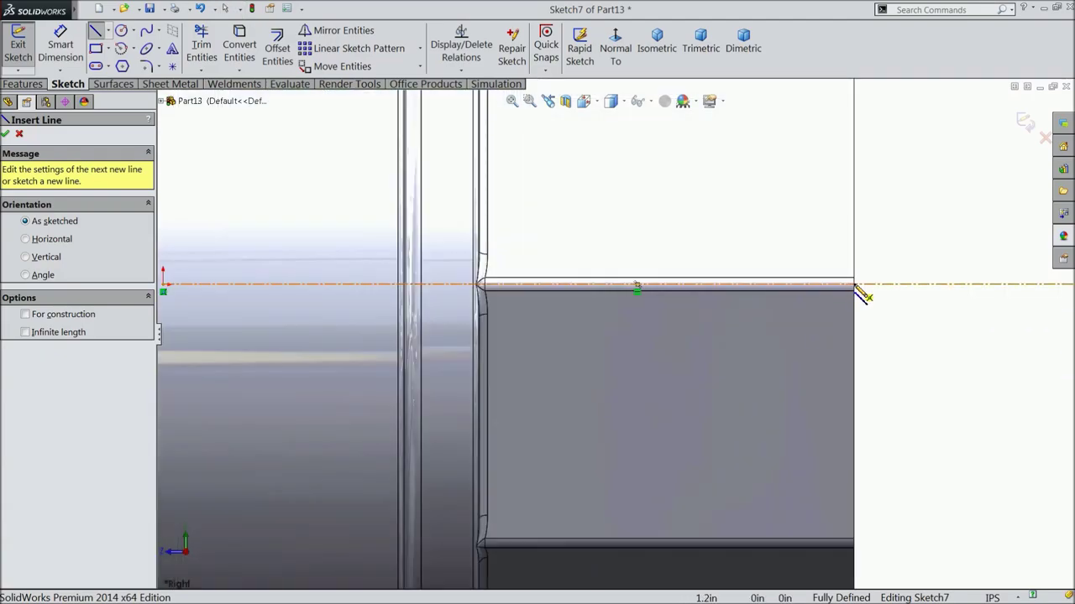
left_click(854, 284)
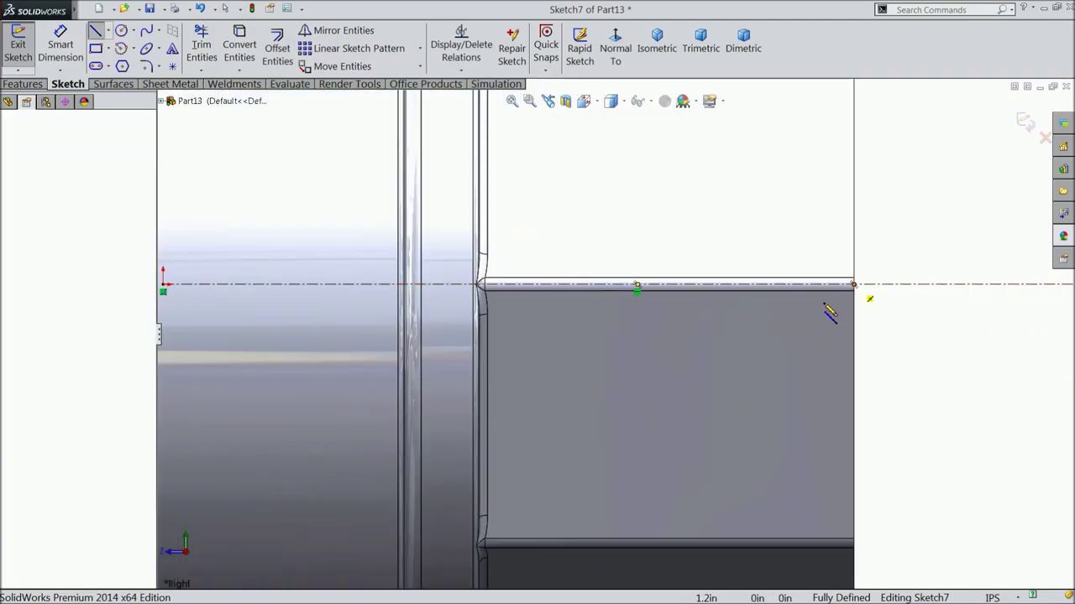
scroll(739, 340, "up", 3)
scroll(468, 336, "down", 6)
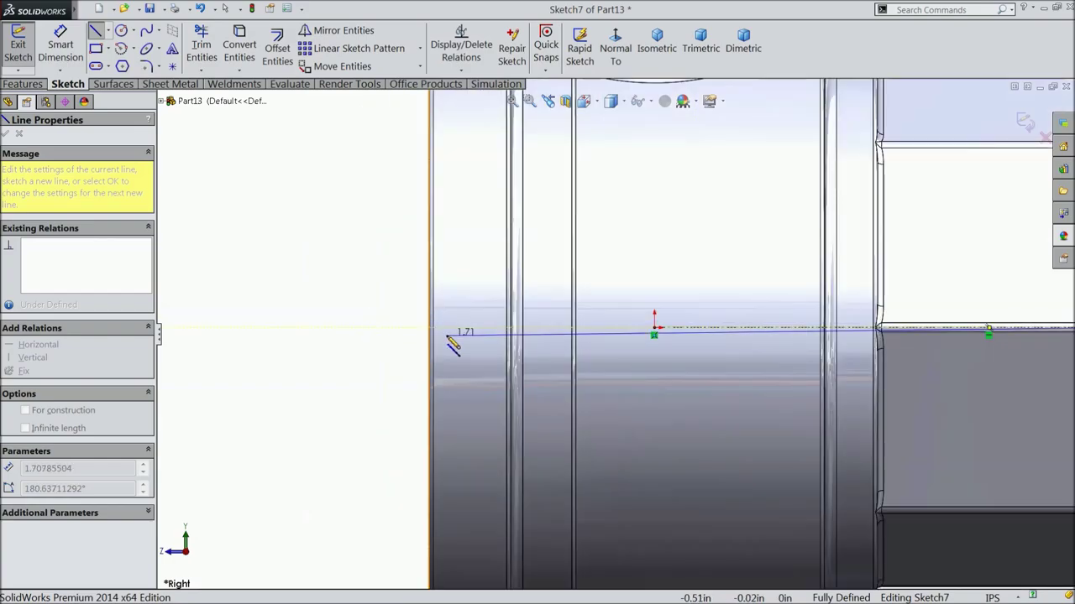
left_click(432, 329)
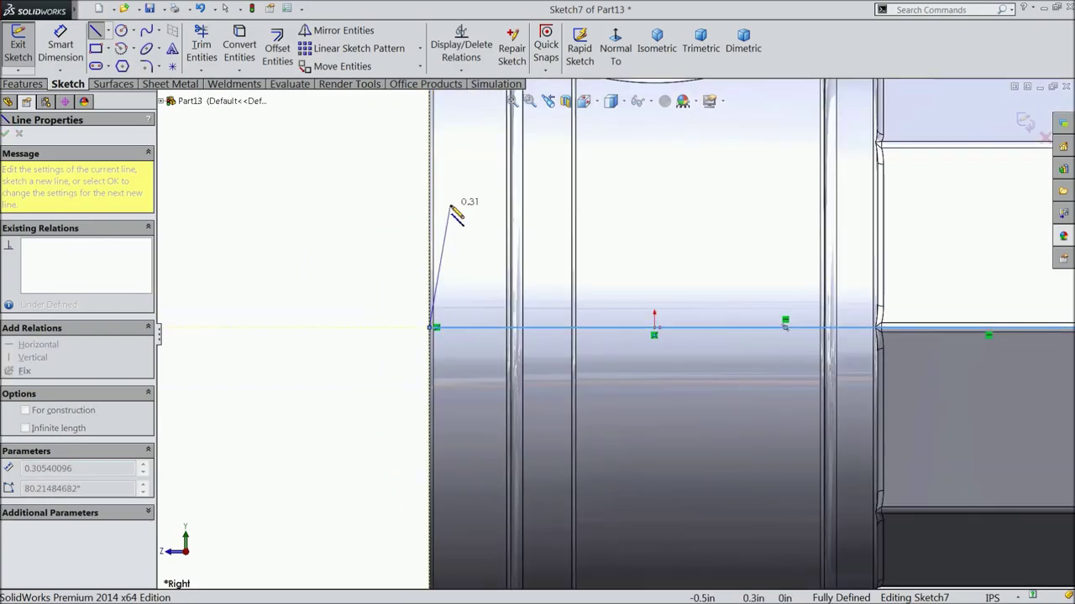
Close a stepped profile above the axis, with a flange-side step about 0.08 in wide and 0.85 in high, ending at the hexagonal end face.
scroll(456, 210, "up", 2)
left_click(510, 132)
left_click(527, 130)
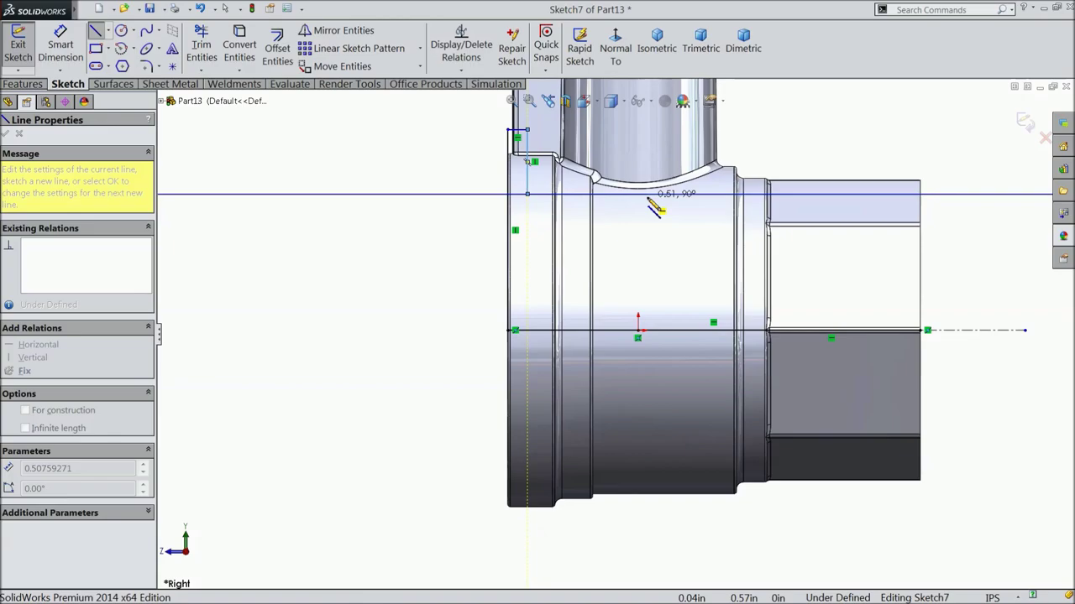
left_click(921, 195)
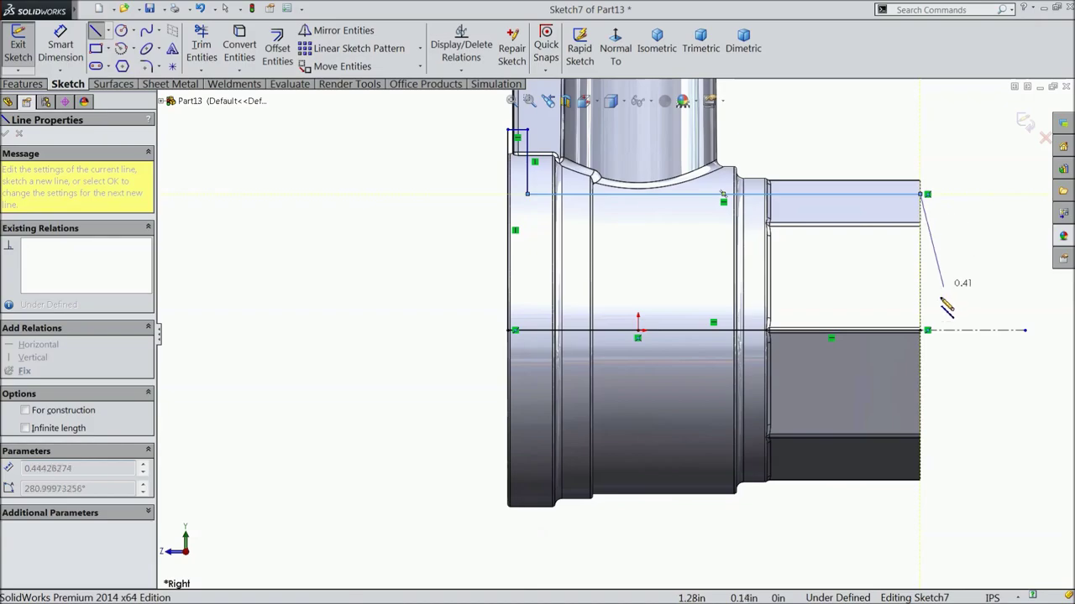
left_click(923, 331)
right_click(412, 220)
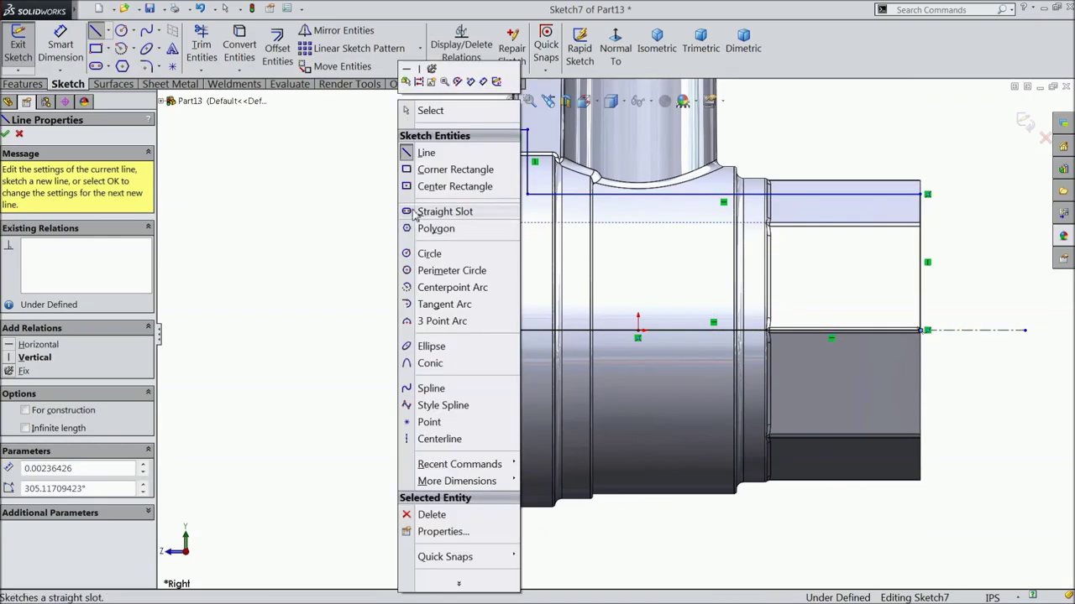
left_click(437, 152)
Dimension the short upper line of the profile 1.3195/2 in from the axis line.
left_click(60, 46)
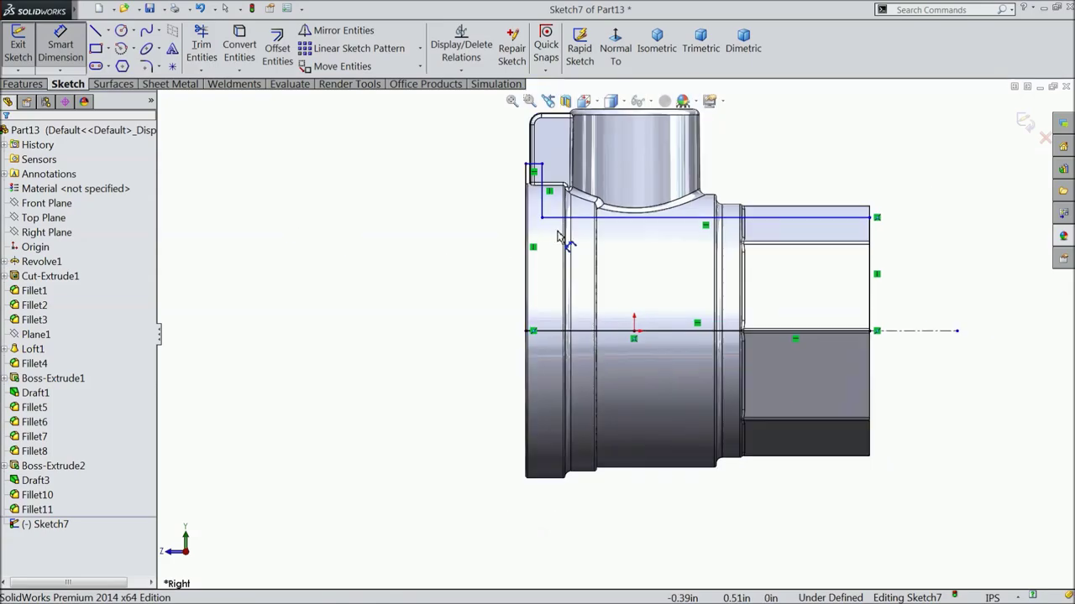
scroll(550, 208, "down", 2)
left_click(534, 149)
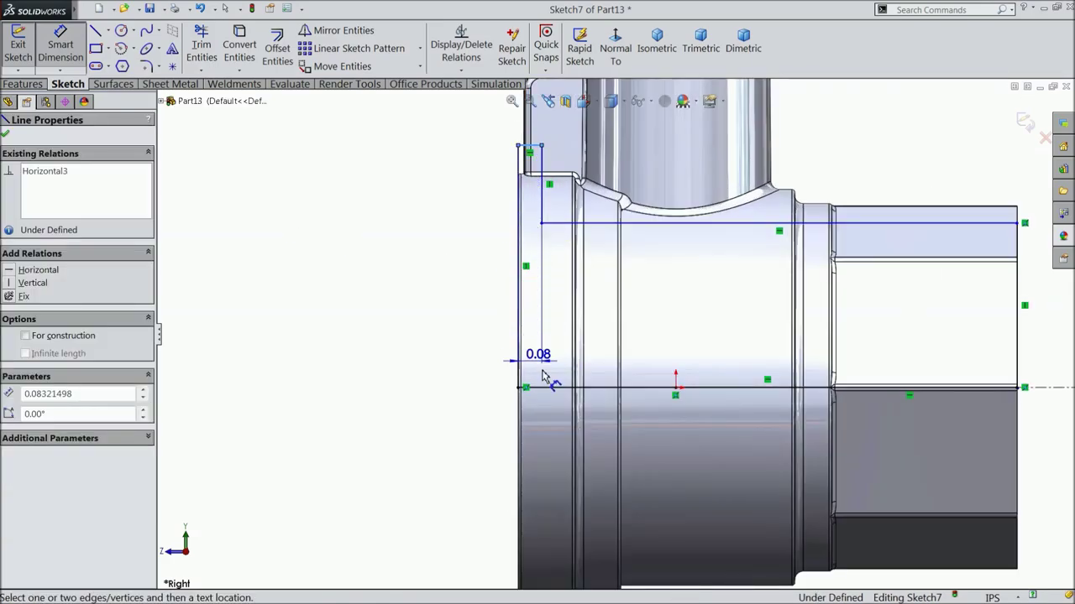
left_click(543, 388)
left_click(450, 311)
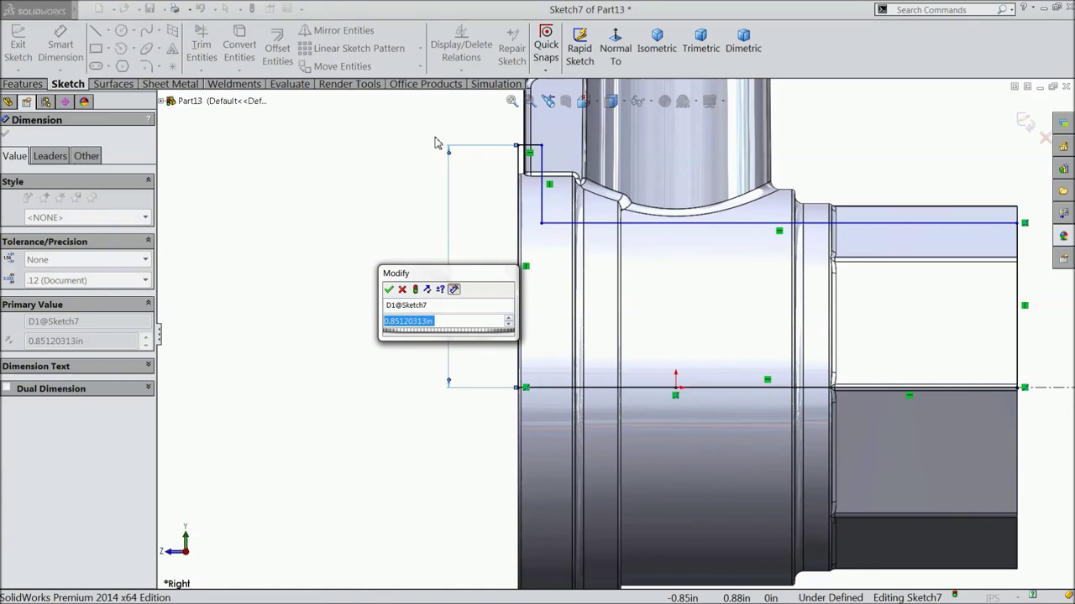
type("1.31")
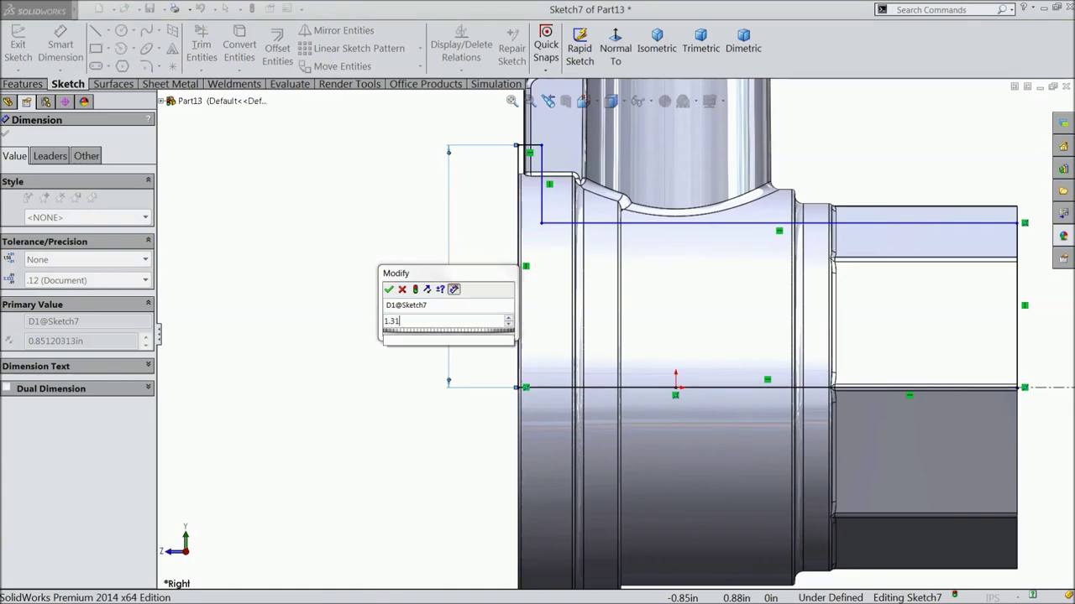
type("95/2")
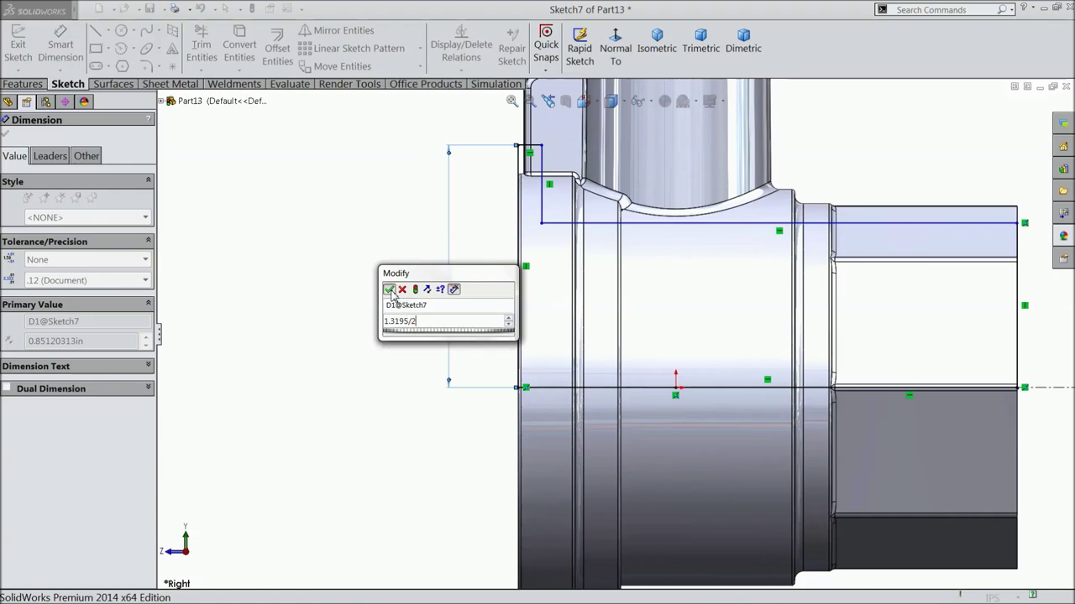
left_click(389, 290)
Dimension the long upper line of the profile 0.75/2 in from the axis line.
left_click(651, 281)
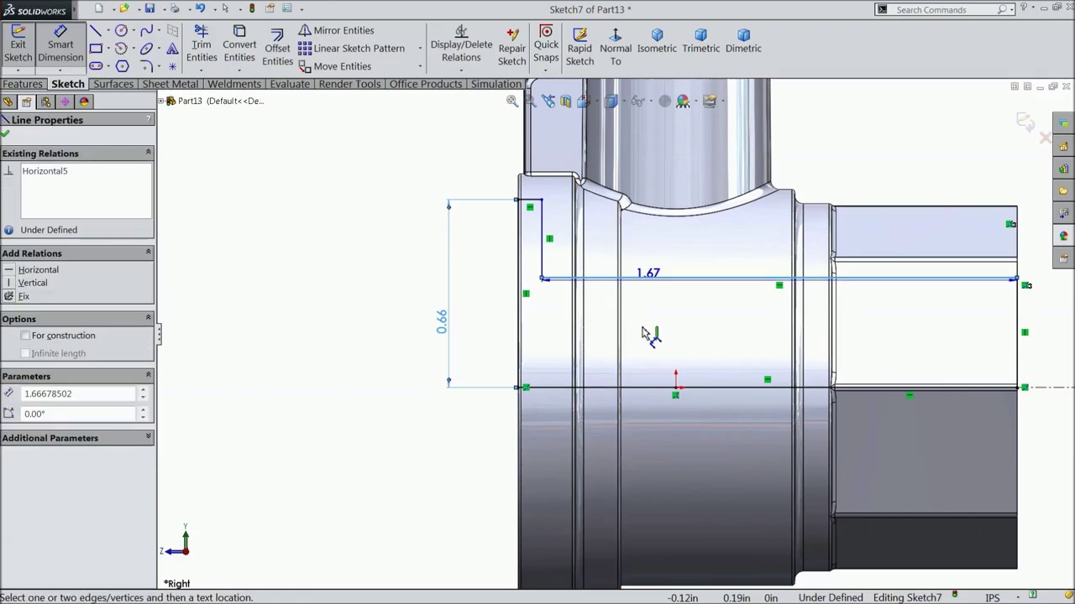
left_click(634, 387)
left_click(484, 337)
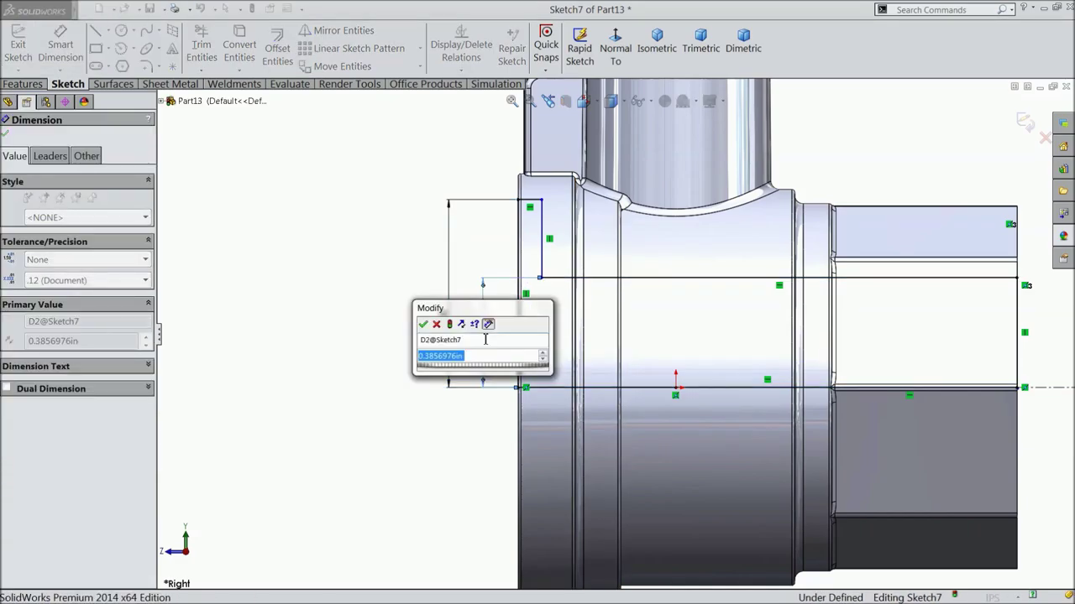
type("0.75/2")
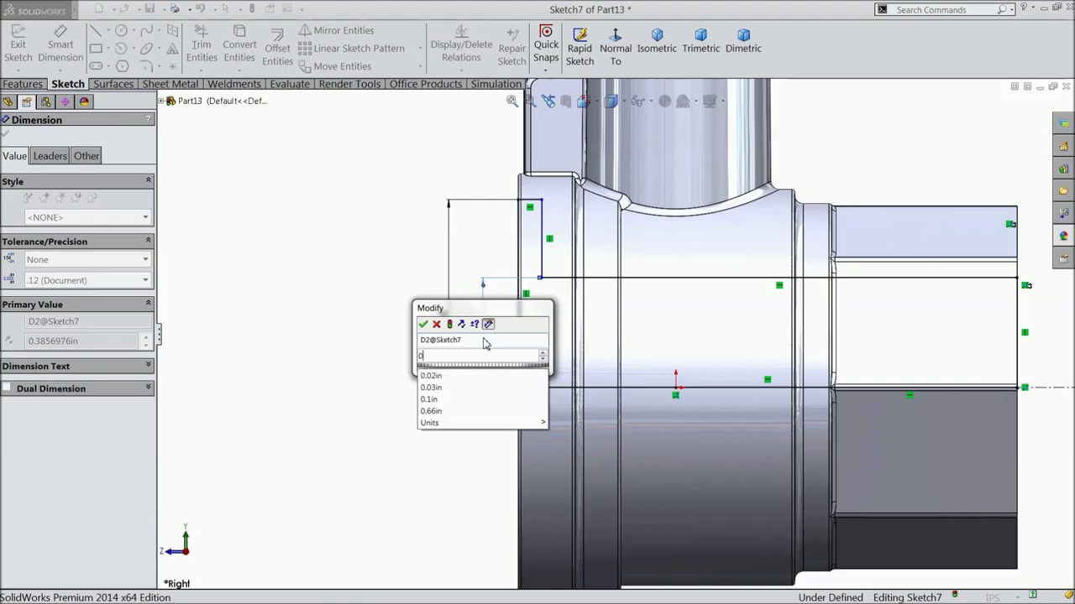
left_click(423, 325)
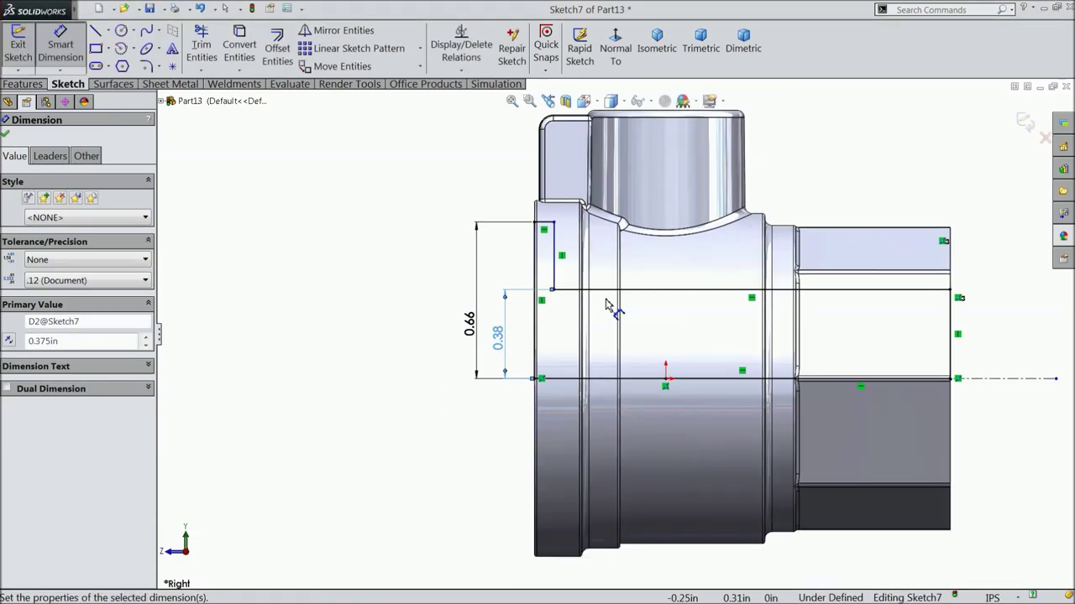
Dimension the short top line of the step at 0.08 in.
scroll(617, 230, "up", 3)
scroll(617, 231, "up", 1)
left_click(412, 288)
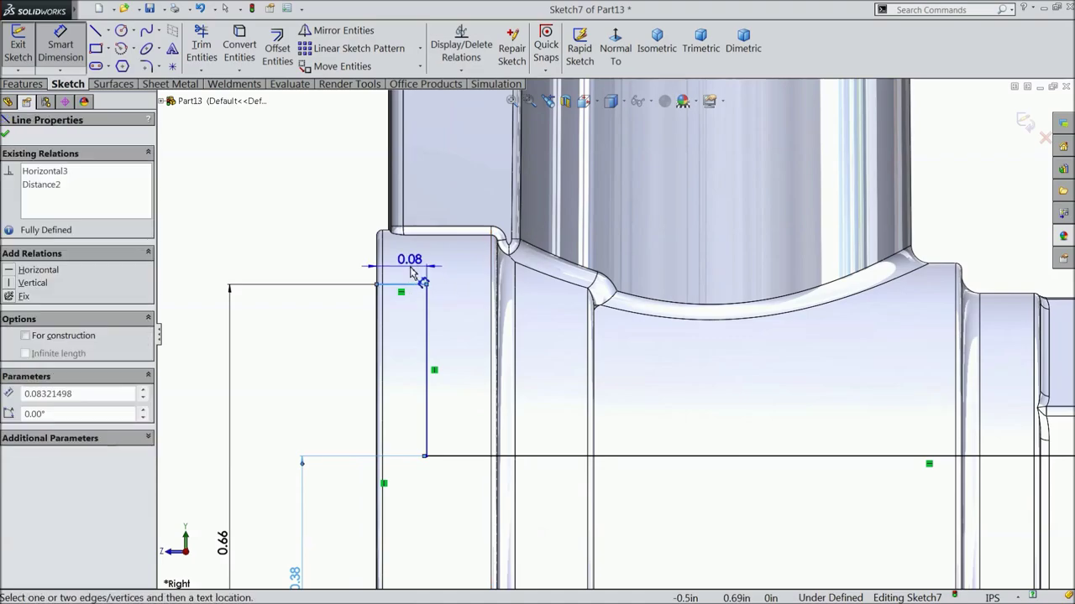
left_click(411, 271)
type("0.08")
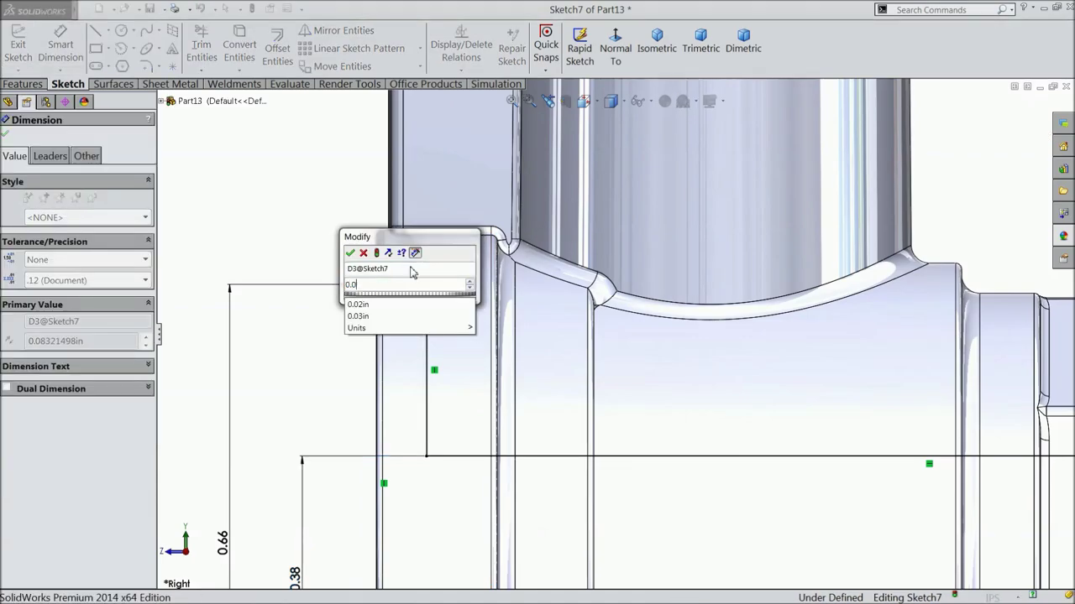
left_click(350, 252)
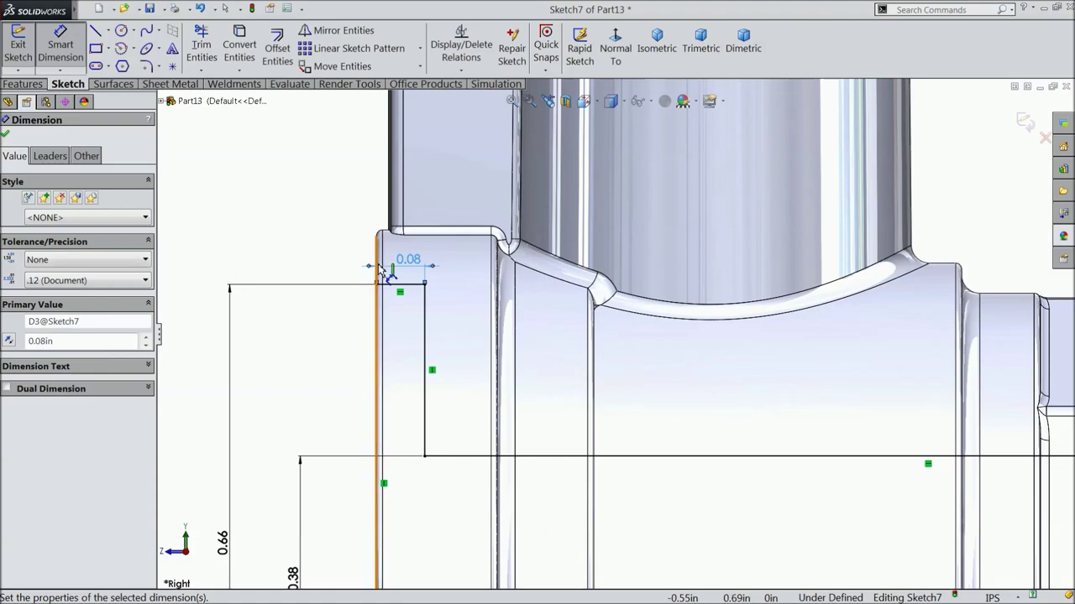
scroll(401, 281, "down", 5)
scroll(720, 391, "up", 3)
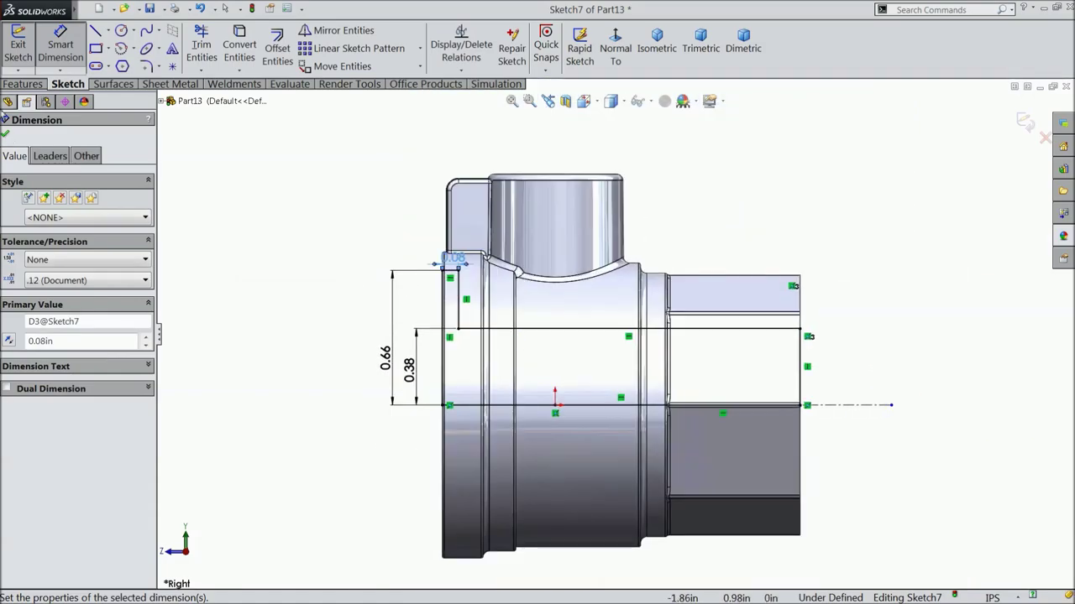
left_click(6, 136)
Create a 360-degree revolved cut from the closed profile contour about the centerline.
left_click(22, 84)
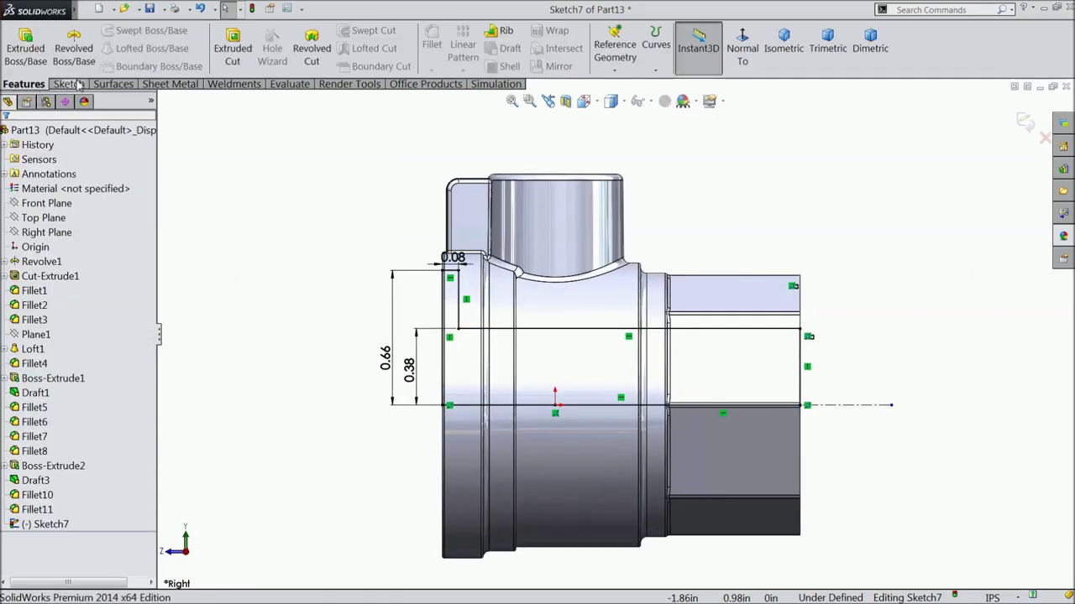
left_click(311, 50)
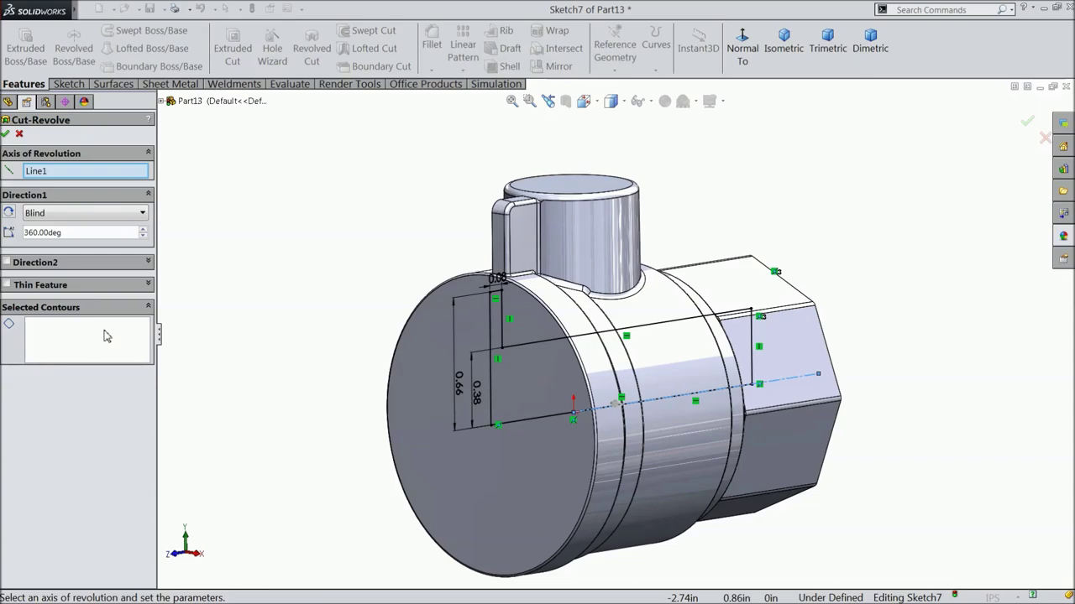
left_click(106, 336)
mouse_move(608, 385)
middle_mouse_down()
mouse_move(559, 364)
mouse_move(576, 403)
middle_mouse_up()
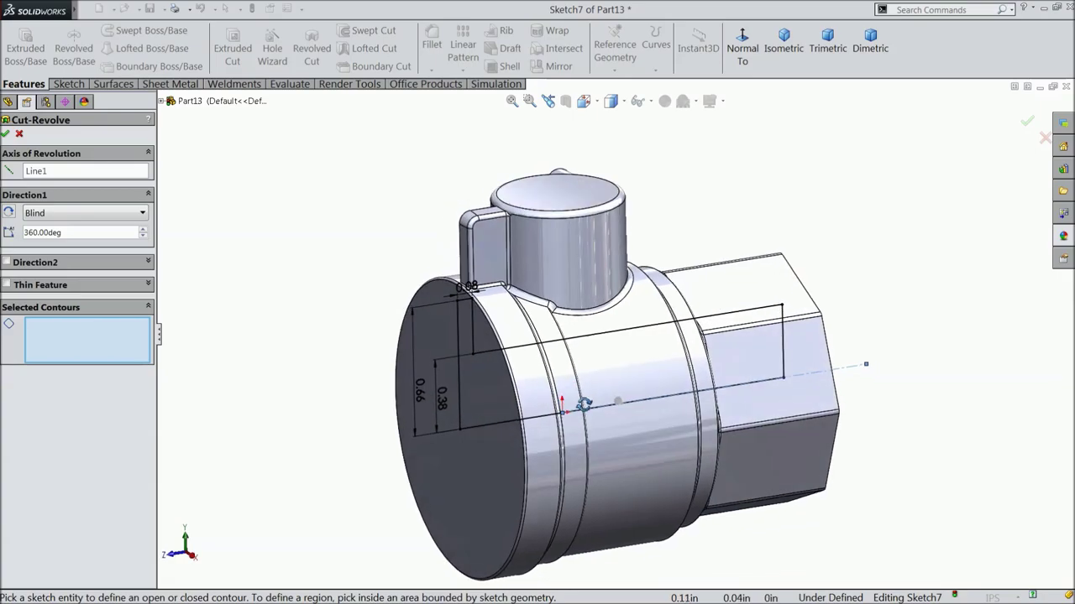
left_click(462, 408)
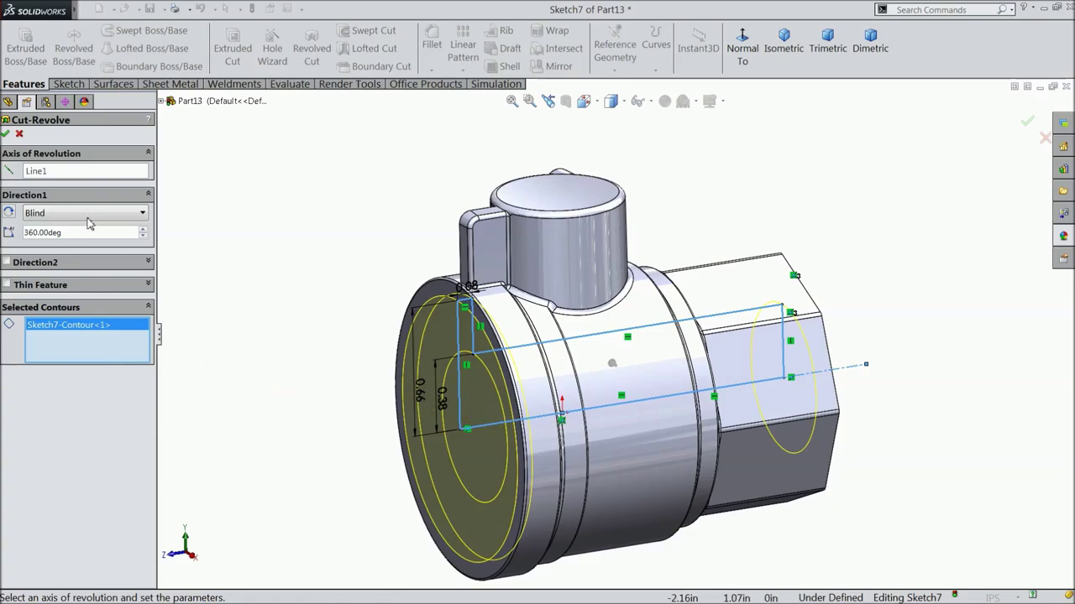
left_click(6, 133)
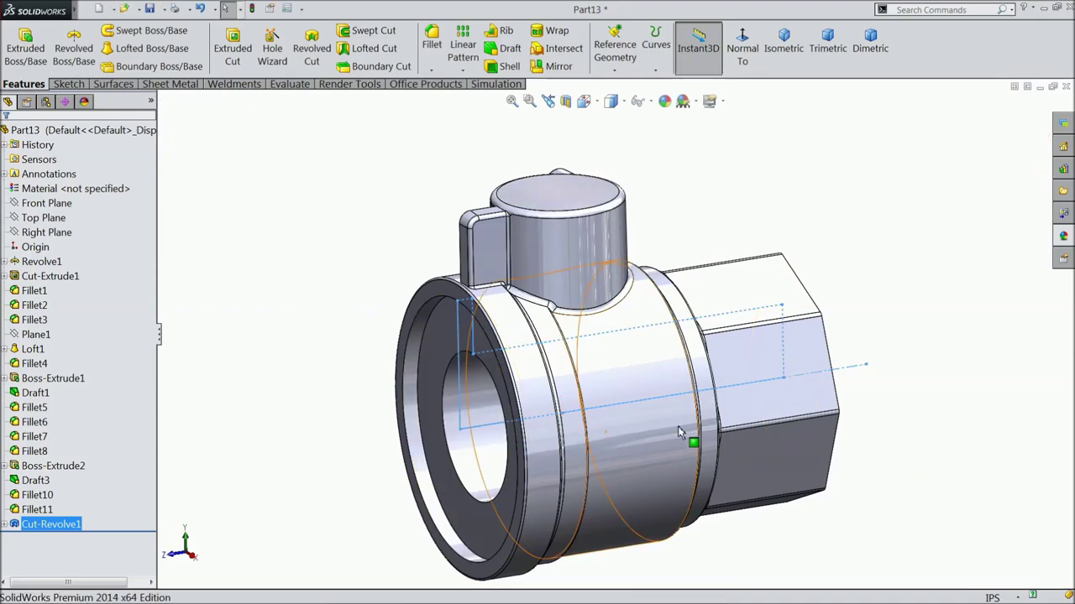
left_click(282, 320)
middle_click_drag(305, 311, 337, 318)
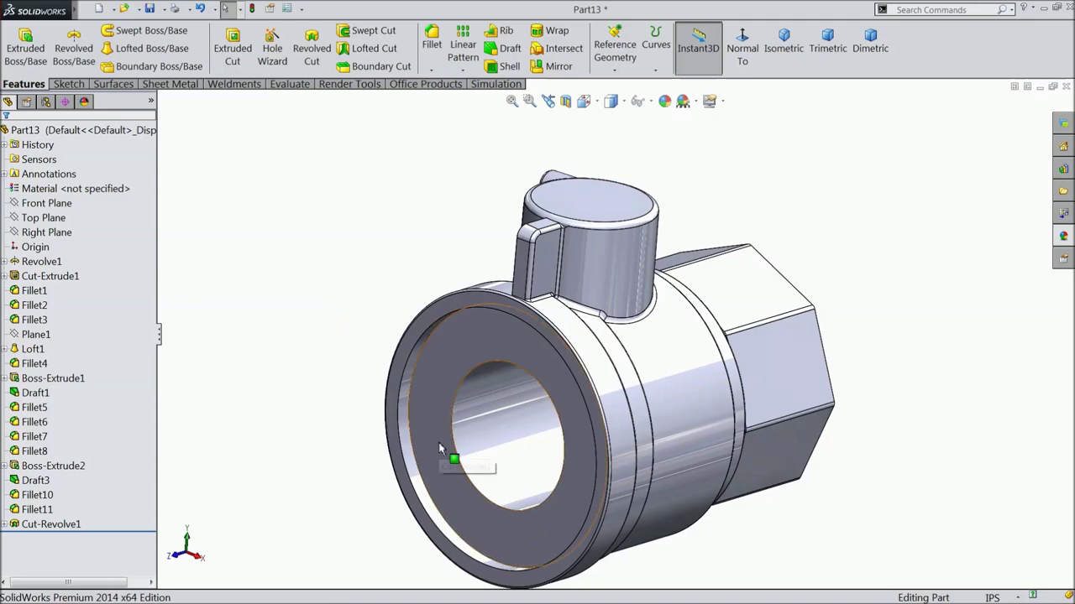
left_click(463, 434)
left_click(482, 408)
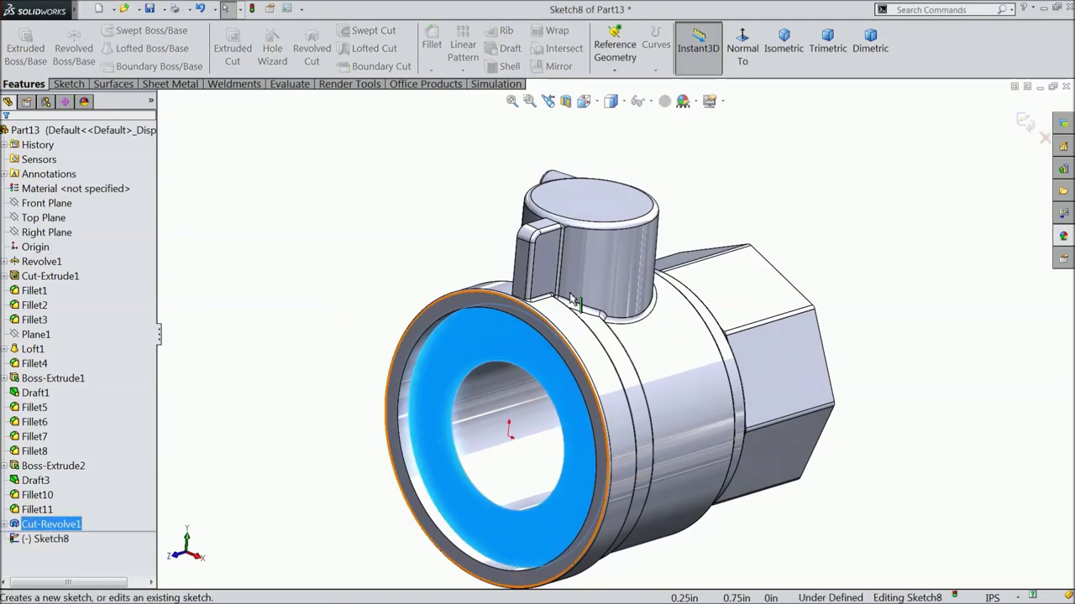
left_click(742, 52)
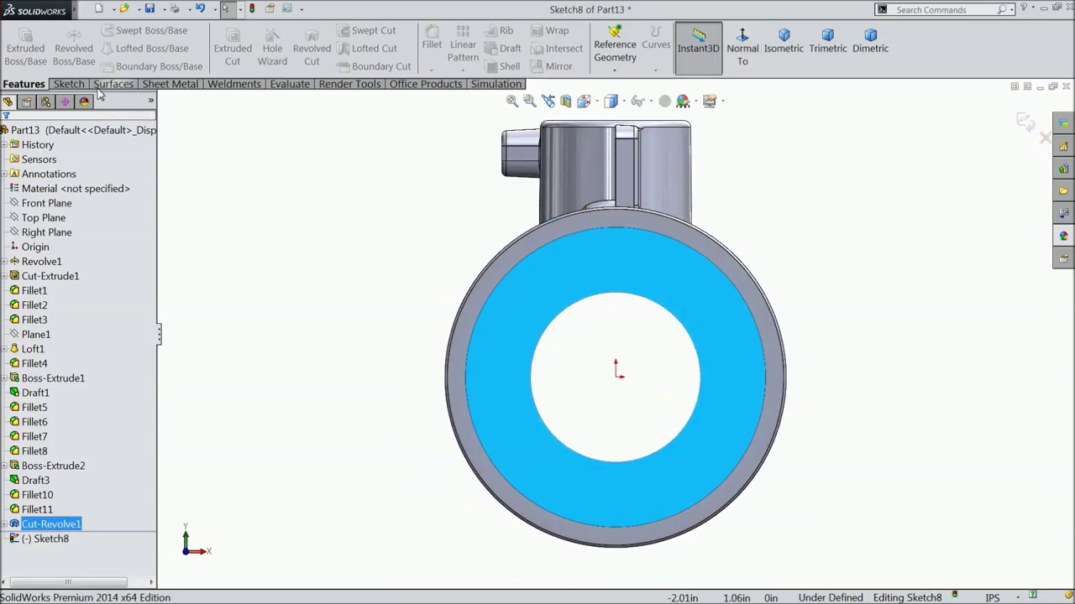
left_click(69, 84)
left_click(23, 84)
left_click(1025, 123)
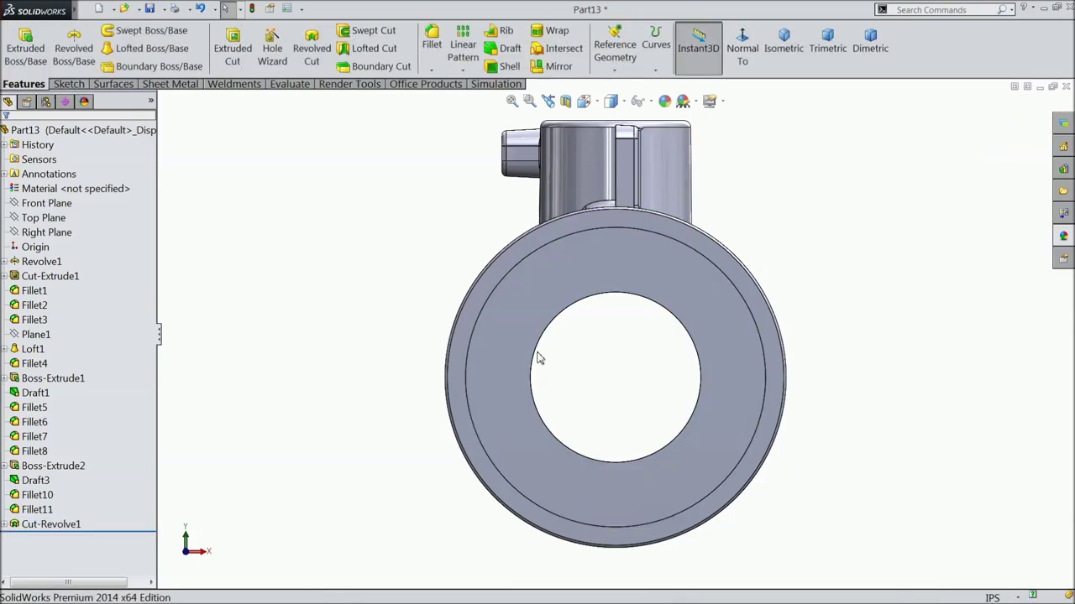
Start a Hole Wizard plain drilled hole on the recessed ring face, using ANSI Inch drill size 5/16.
left_click(510, 344)
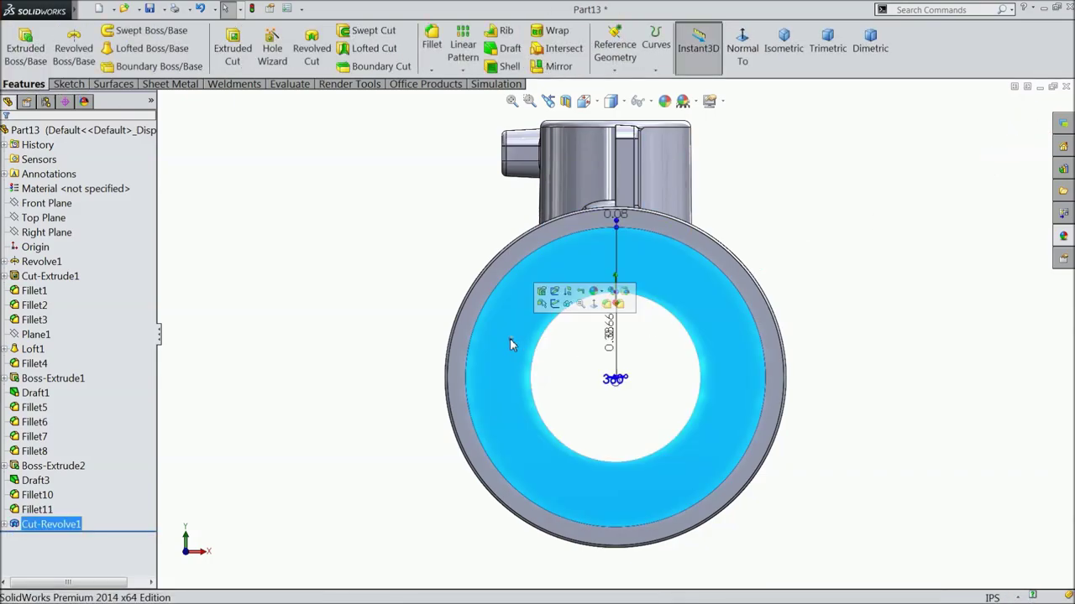
left_click(273, 52)
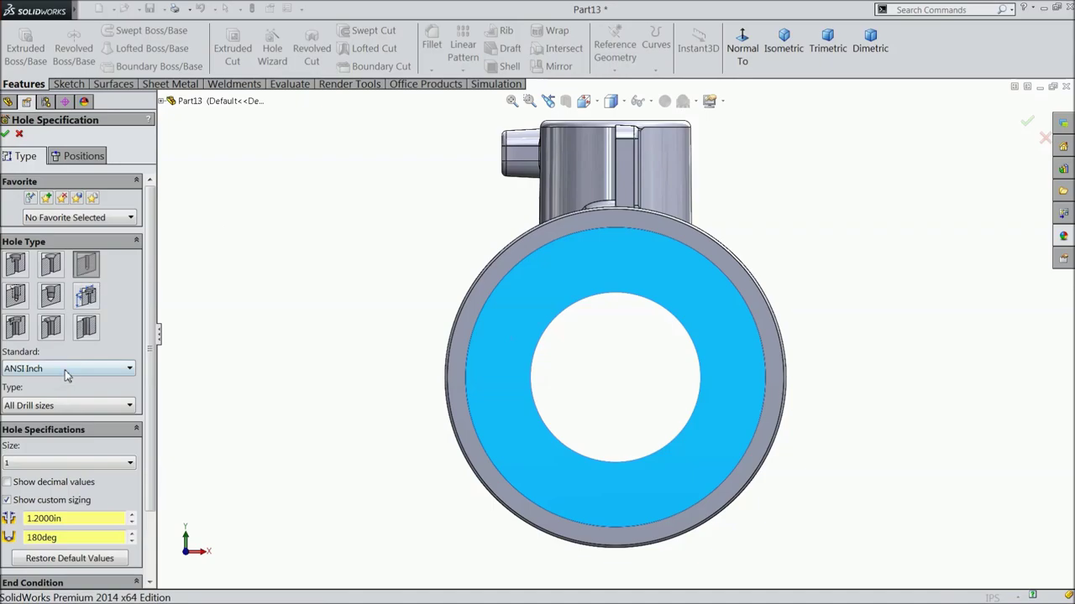
left_click(40, 467)
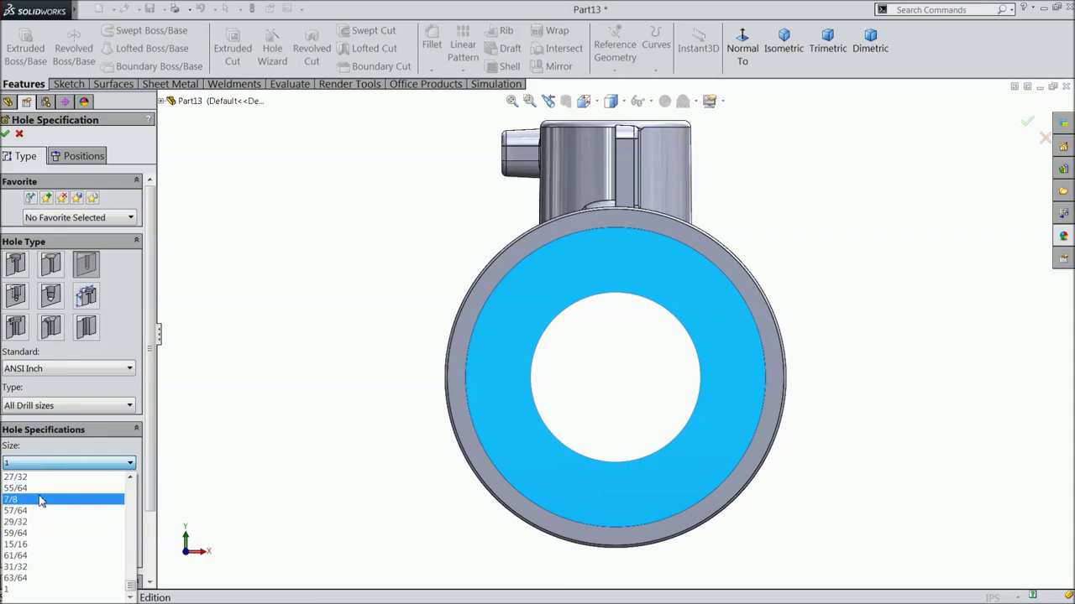
scroll(51, 512, "up", 12)
scroll(57, 522, "up", 7)
scroll(57, 522, "up", 3)
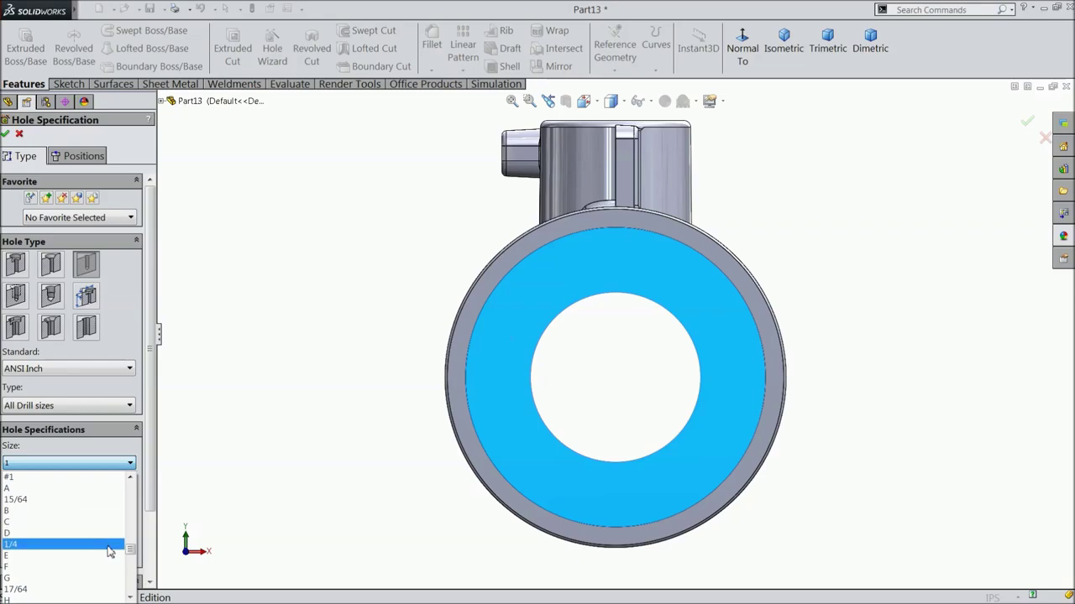
left_click_drag(128, 551, 133, 516)
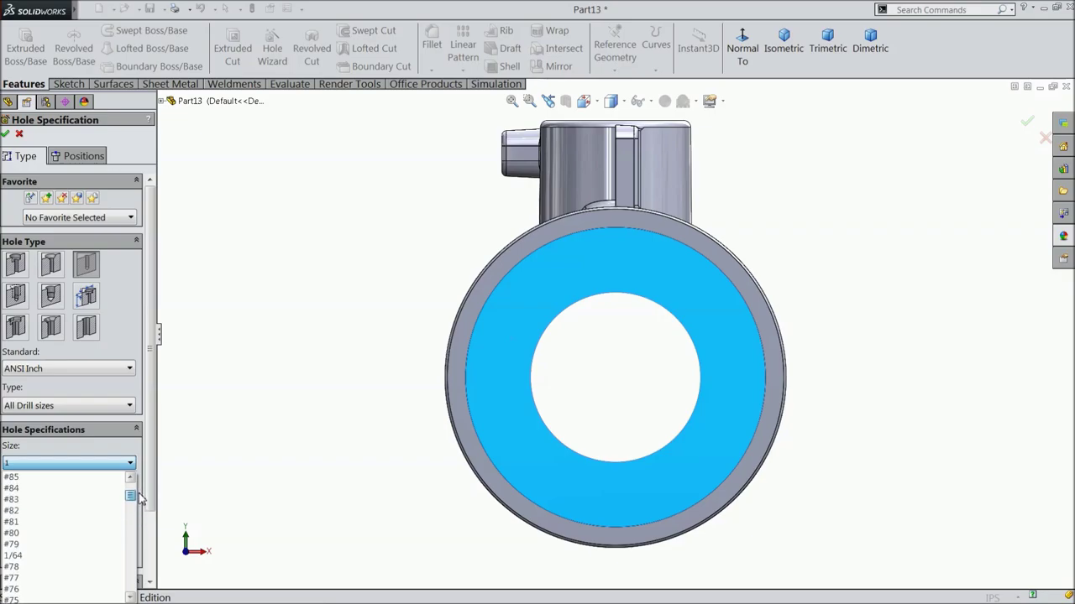
left_click_drag(146, 485, 144, 504)
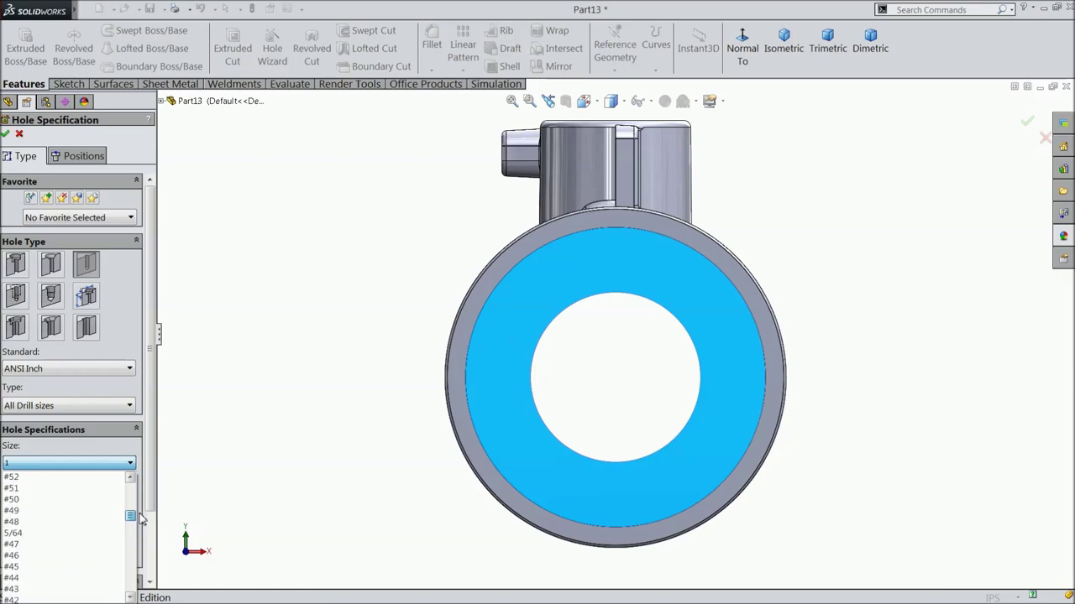
left_click_drag(140, 521, 130, 559)
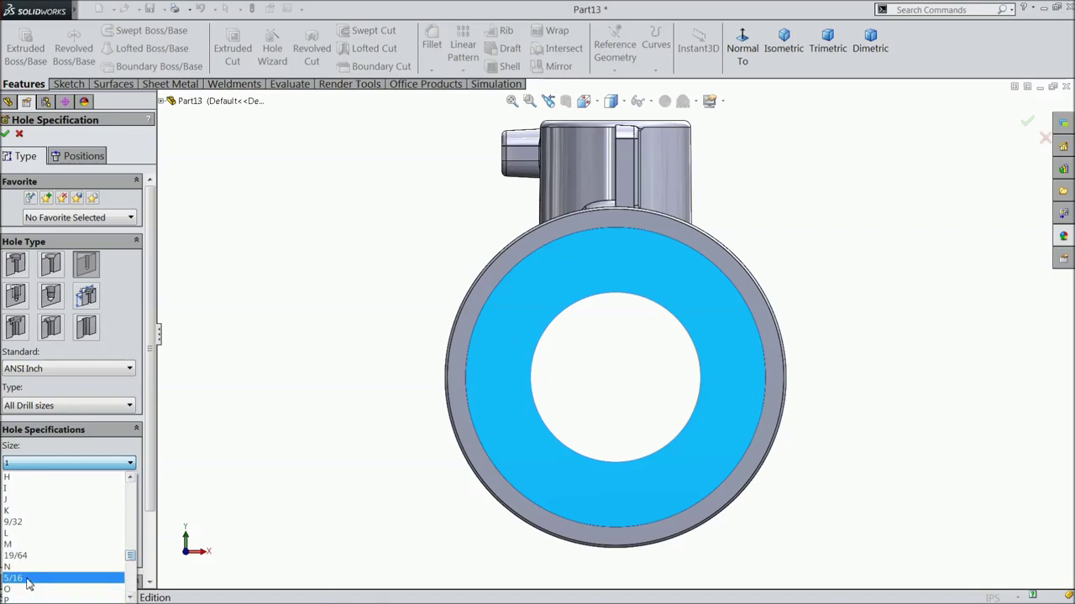
left_click(26, 579)
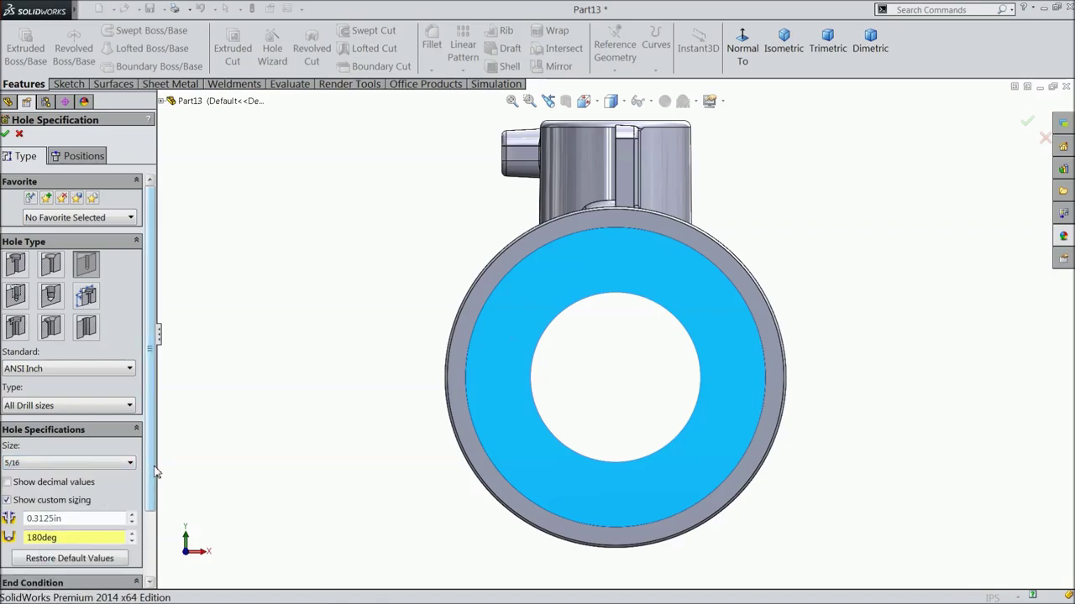
Set the hole's custom diameter to 1.109375 in and its blind depth to 0.8 in.
double_click(72, 519)
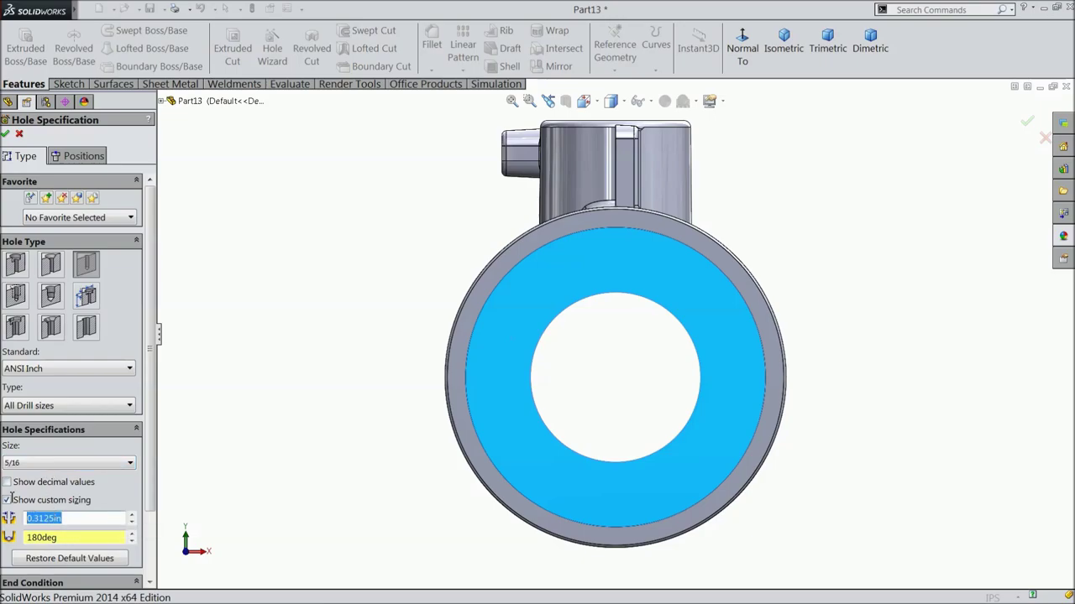
type("1")
type(".109375")
key("Return")
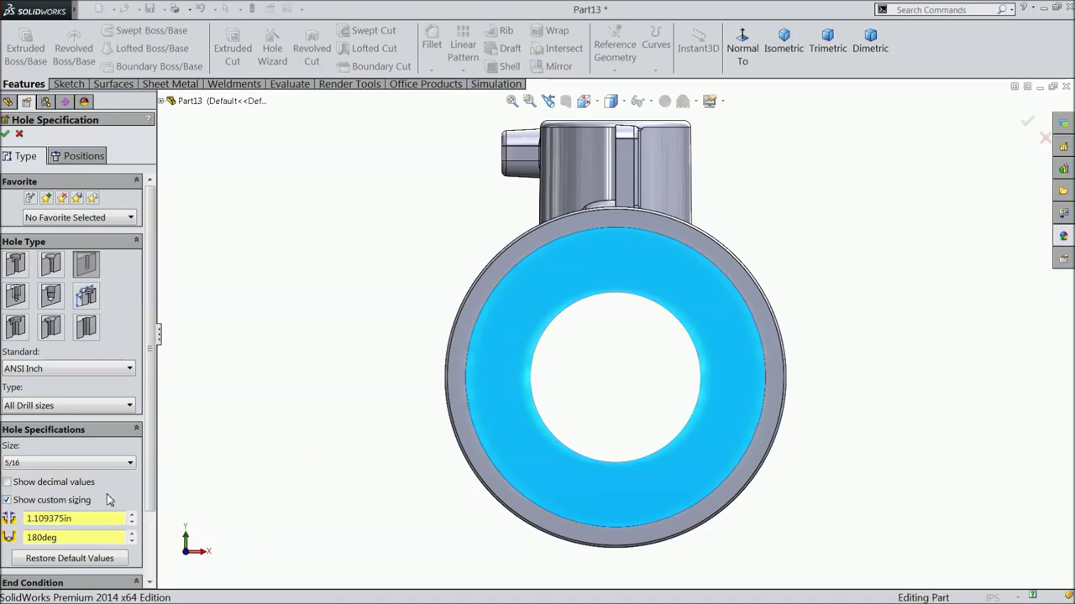
left_click(150, 534)
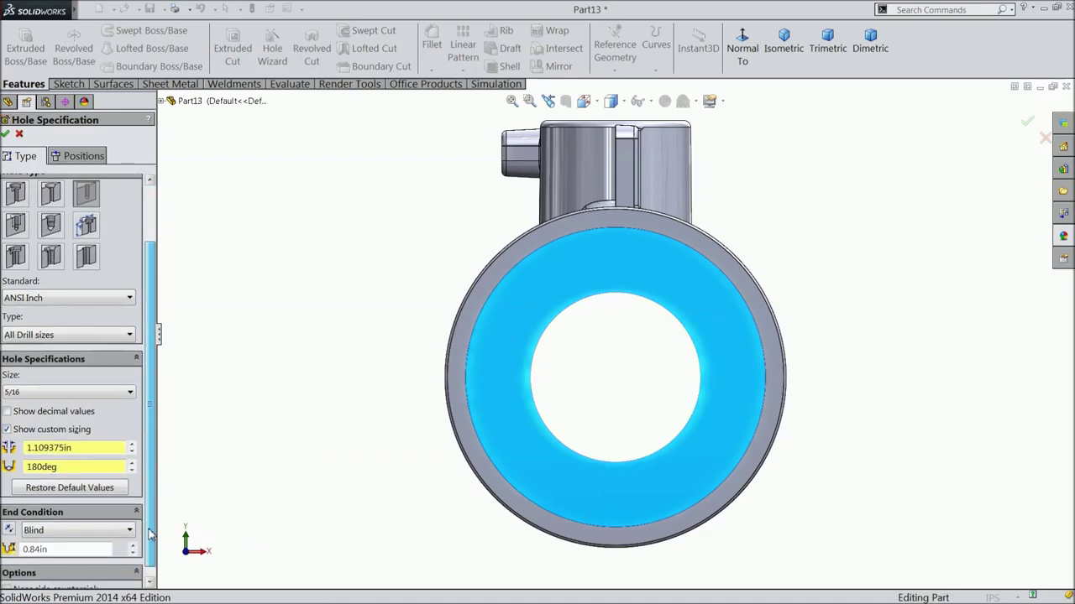
double_click(24, 549)
type("0.8")
key("Return")
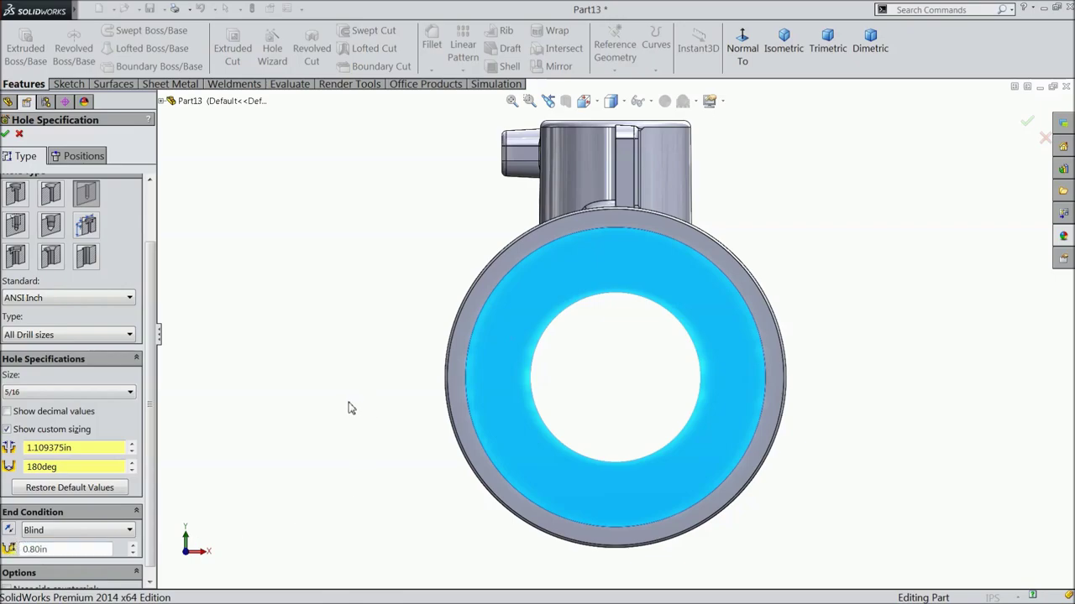
Place the drilled hole's centre at the origin and create the hole.
left_click(80, 156)
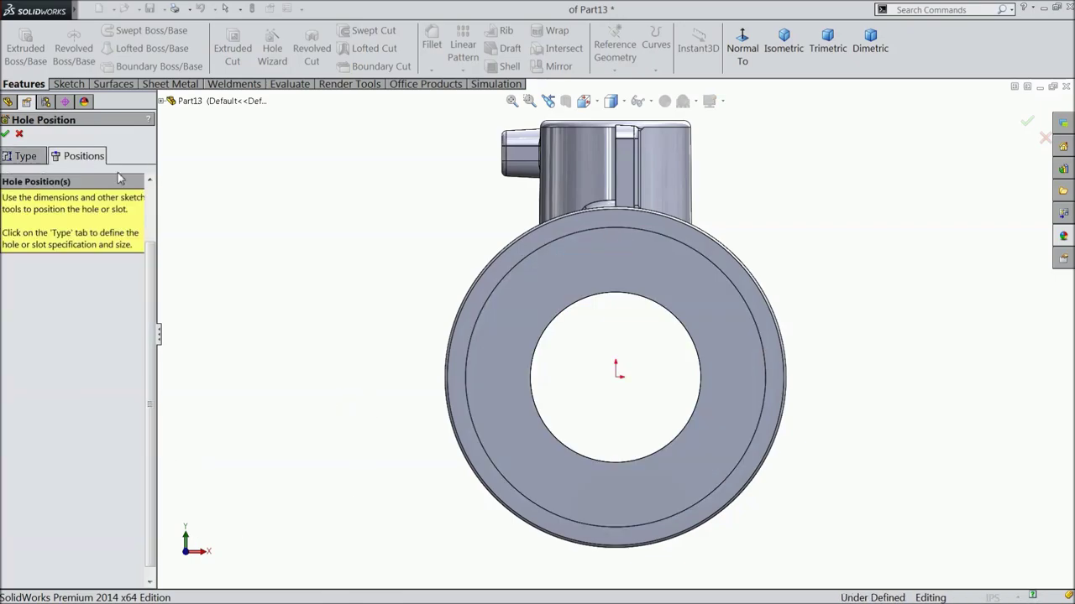
left_click(617, 377)
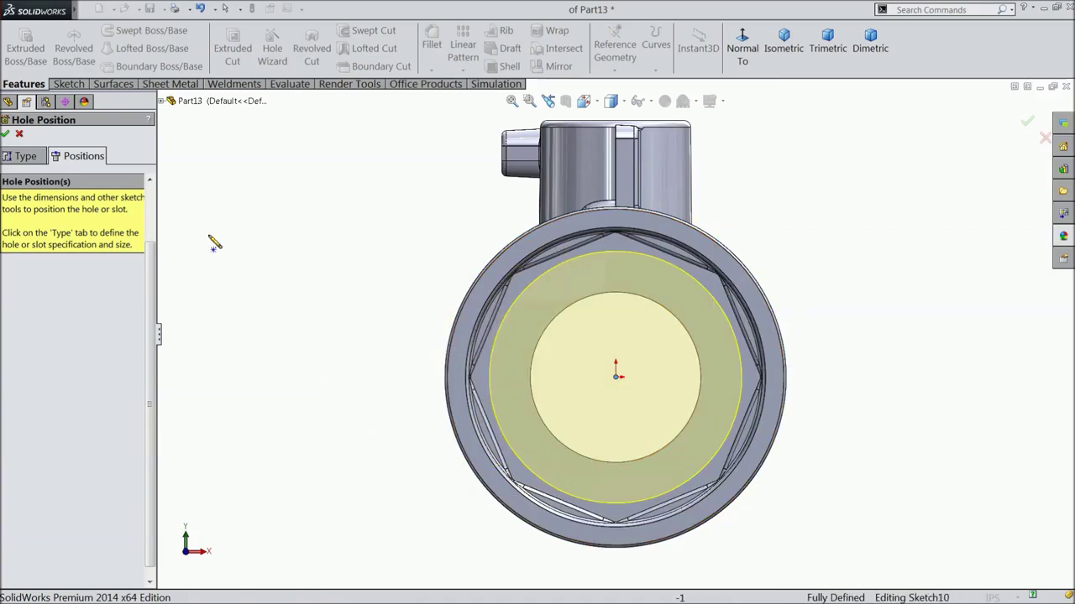
left_click(7, 135)
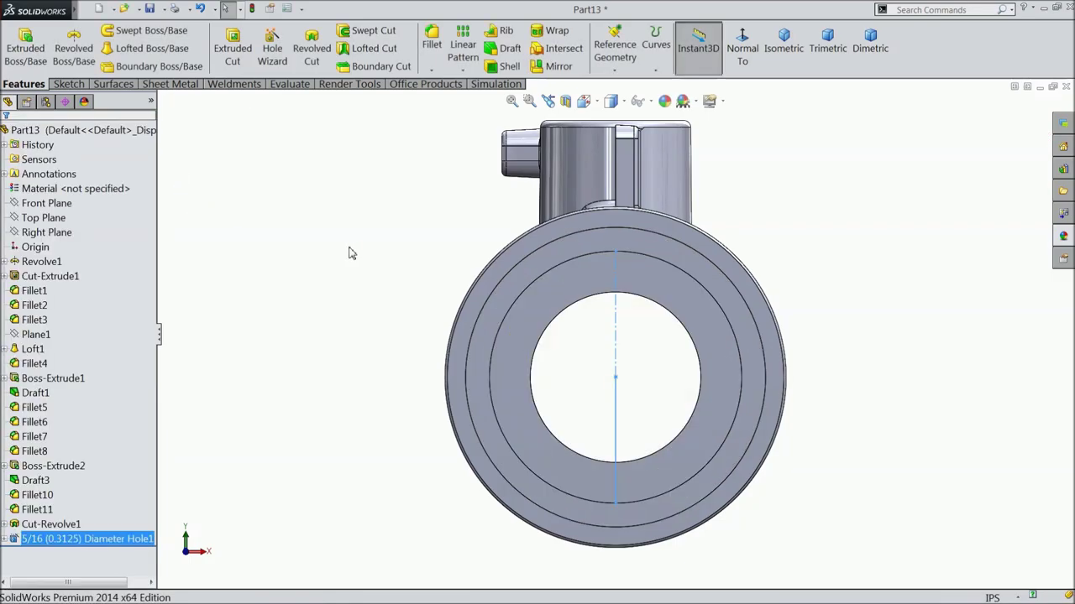
middle_click_drag(370, 262, 335, 279)
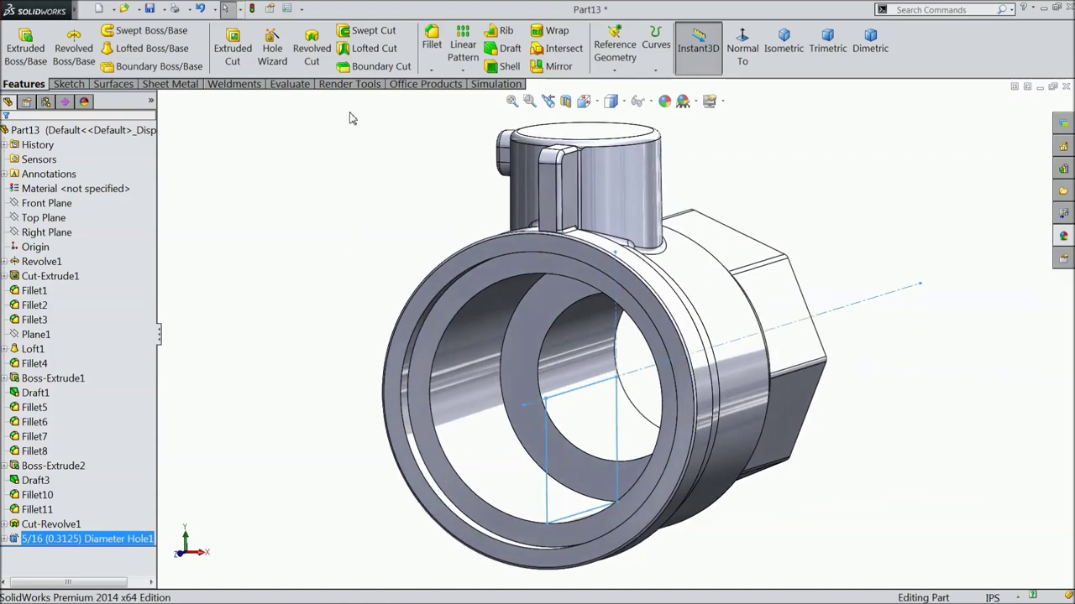
Enable shaded cosmetic threads in the document's detailing properties and rebuild the part.
left_click(290, 9)
left_click(342, 92)
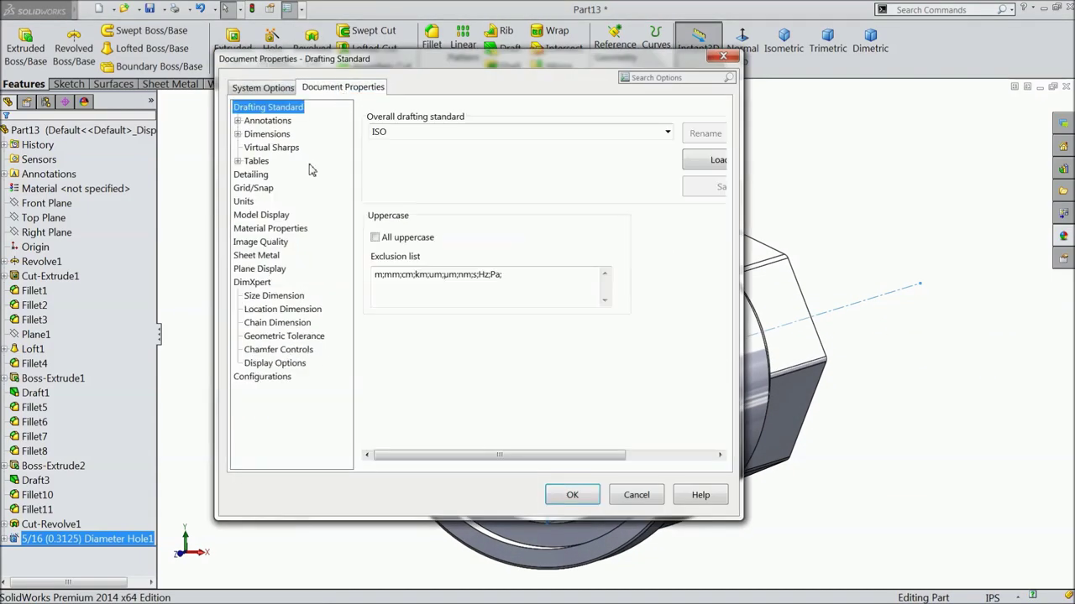
left_click(251, 174)
left_click(478, 132)
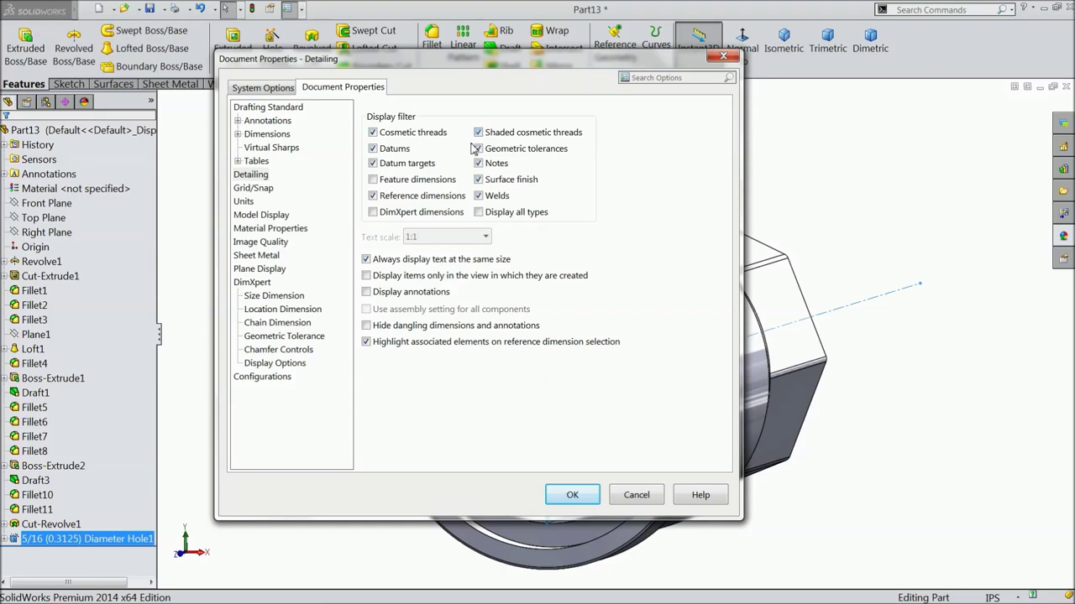
left_click(571, 494)
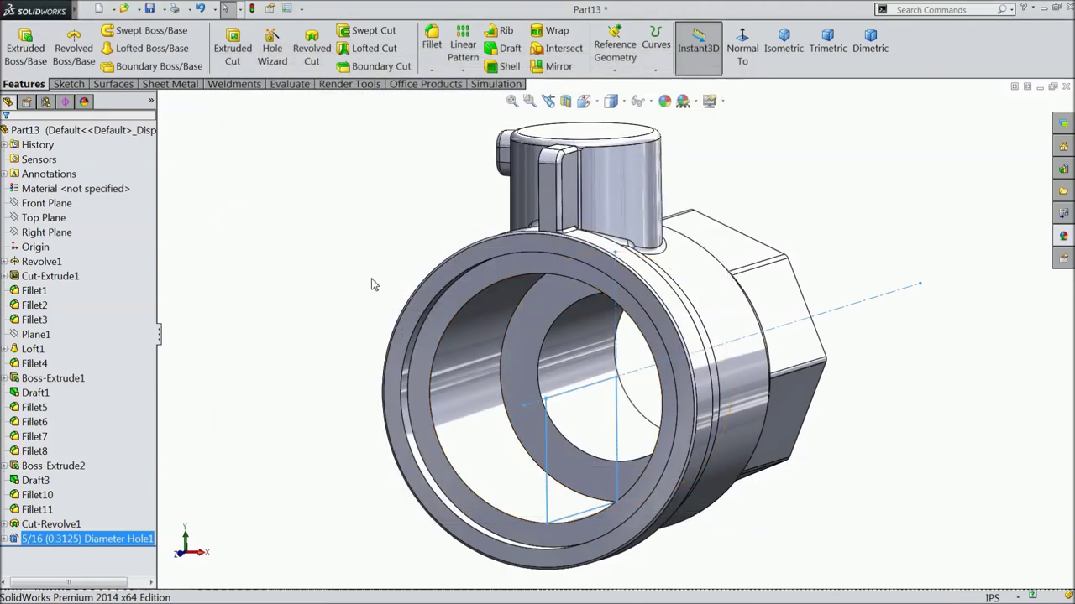
left_click(252, 8)
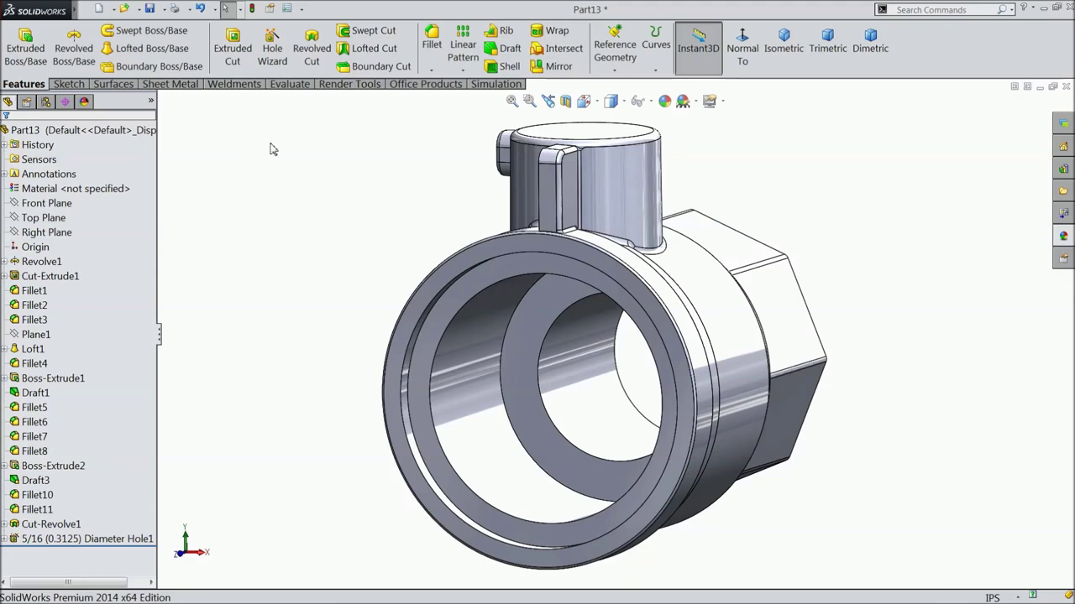
Set up a Hole Wizard Tapered Pipe Tap, ANSI Inch size 1, on the recessed ring face around the bore.
left_click(432, 354)
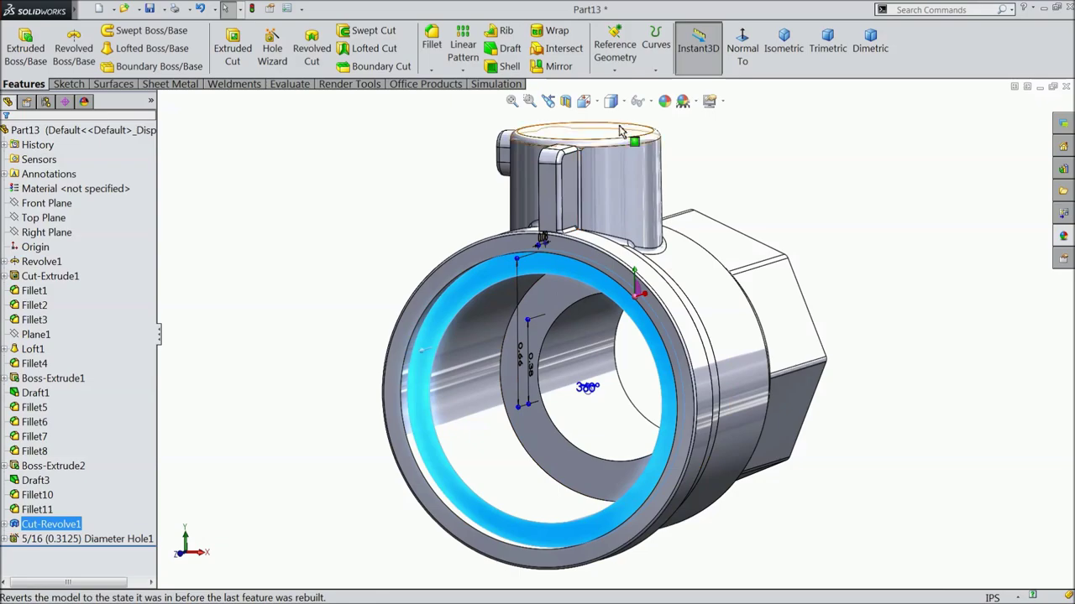
left_click(271, 55)
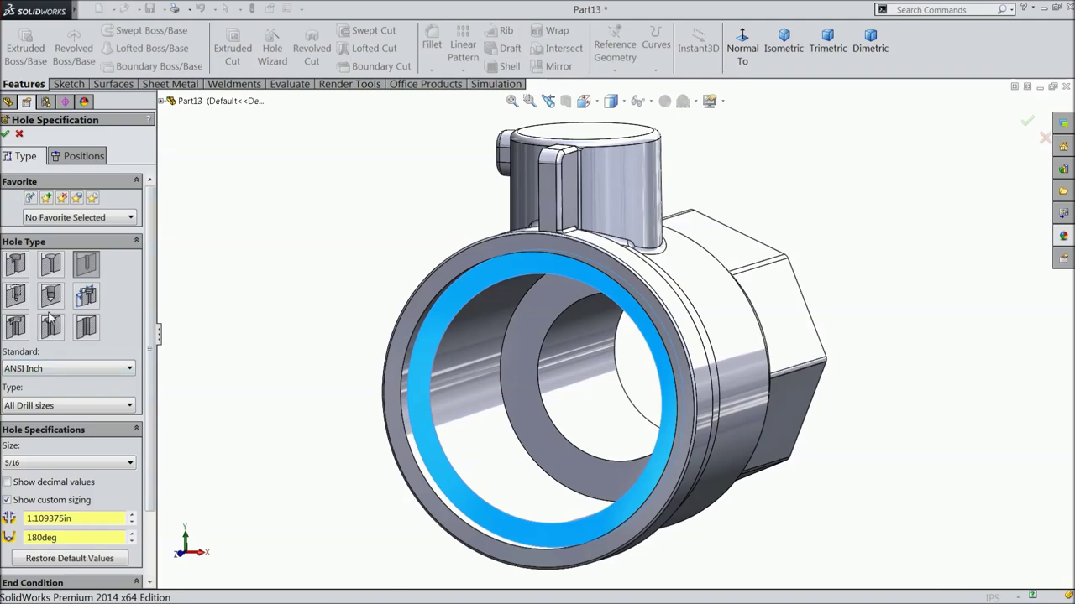
left_click(52, 299)
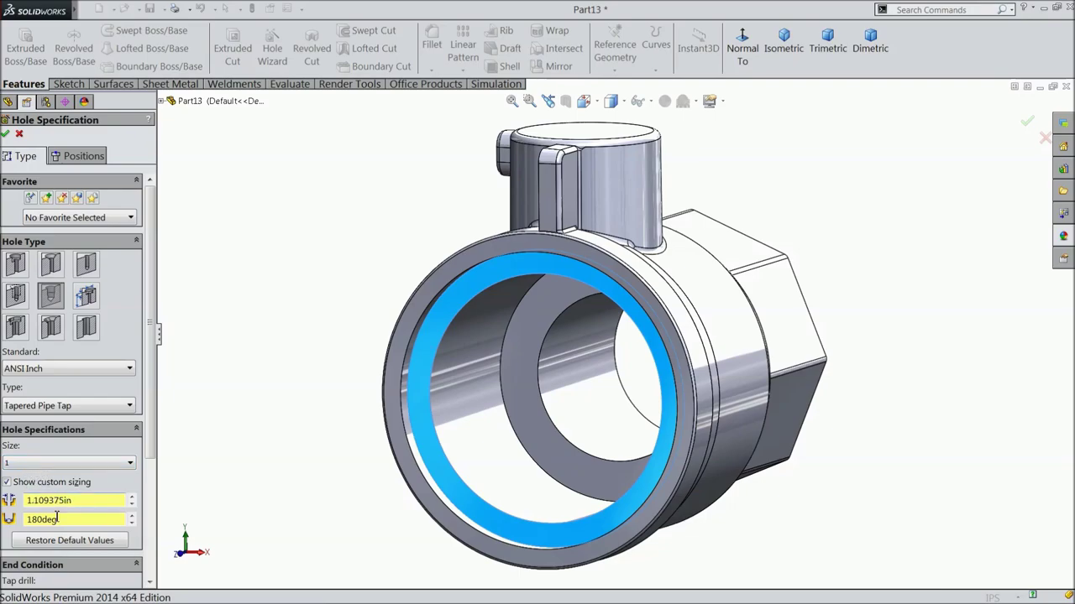
scroll(155, 531, "down", 3)
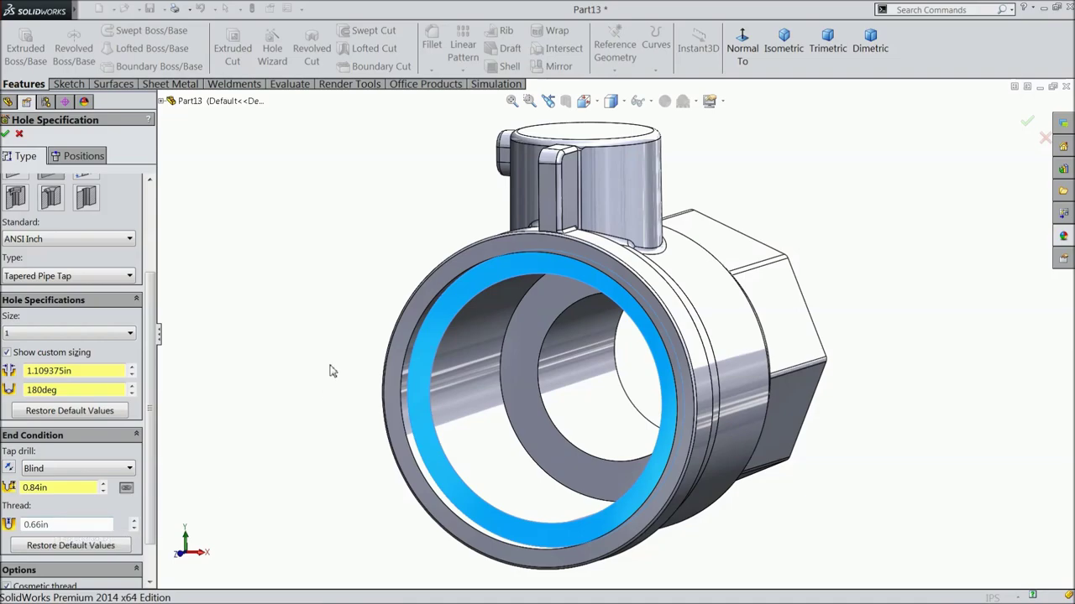
Place the tapered pipe tap's centre at the origin, square to the face, and create the tapped hole.
left_click(72, 156)
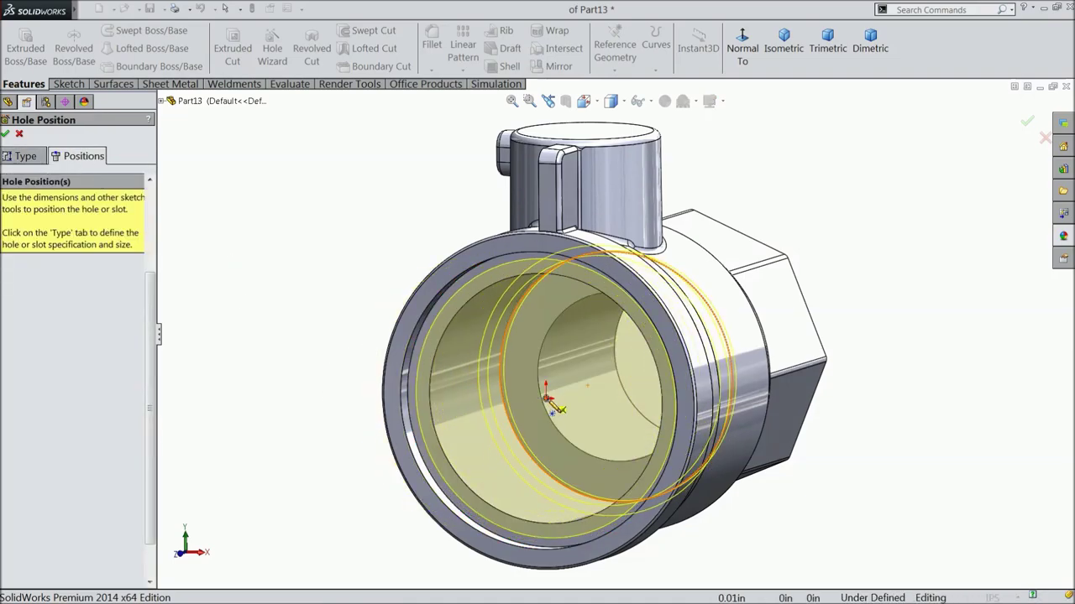
left_click(747, 50)
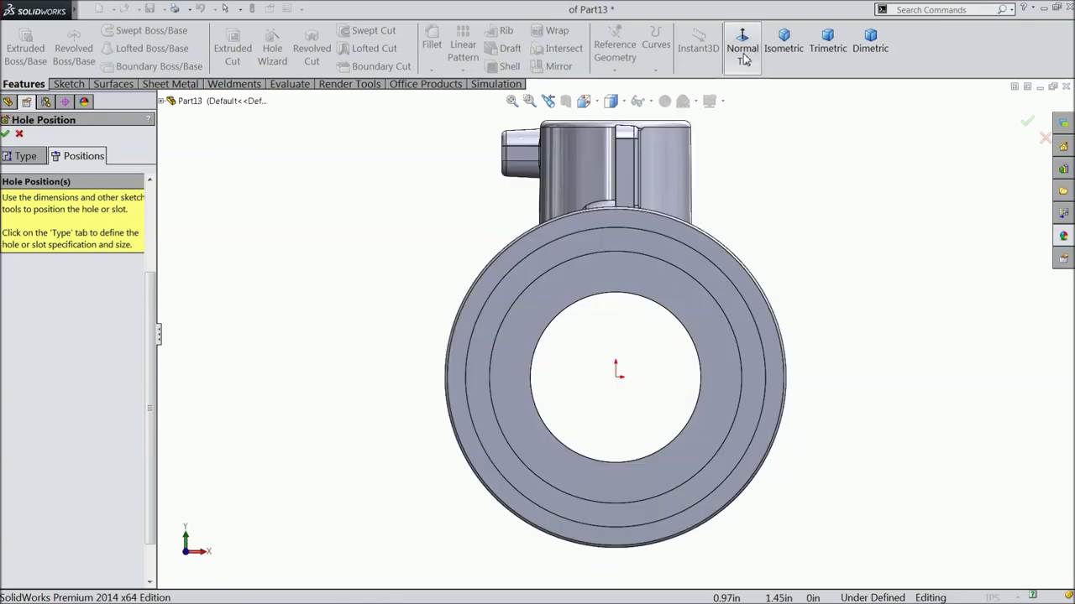
left_click(617, 375)
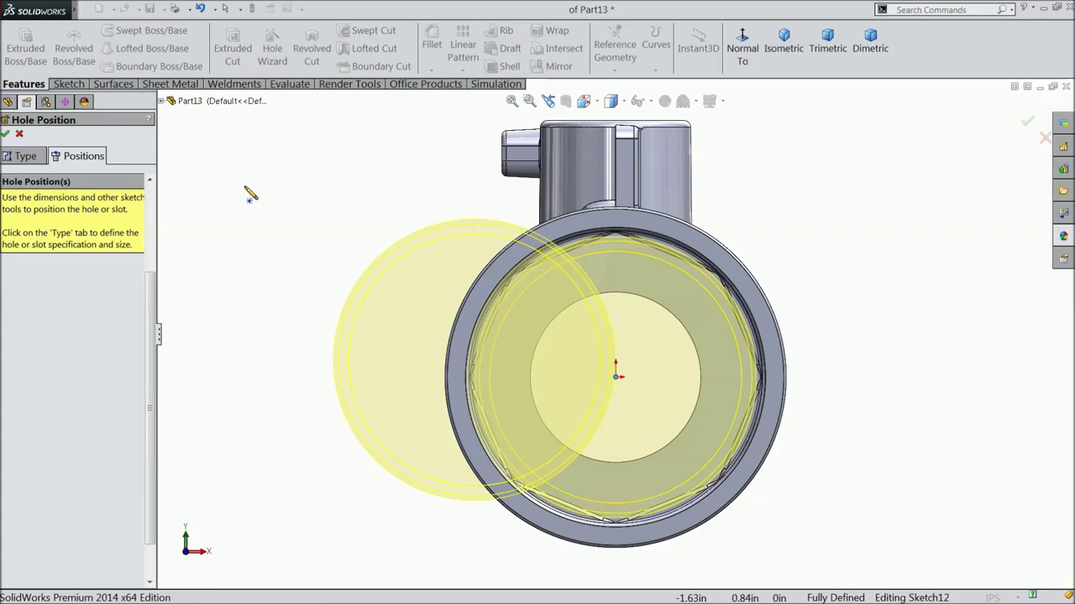
middle_click_drag(336, 242, 289, 282)
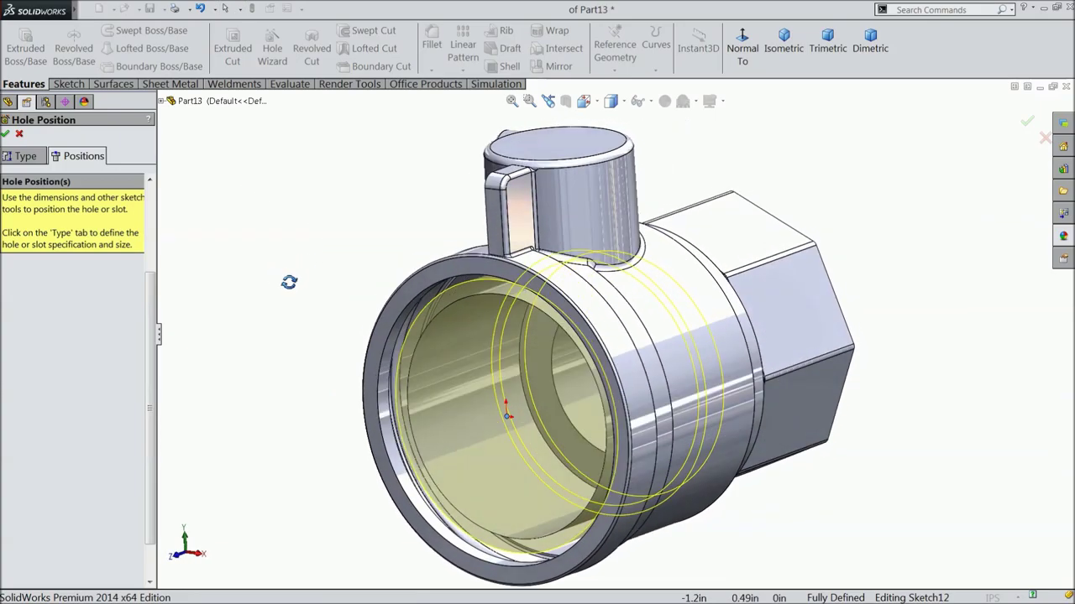
left_click(5, 133)
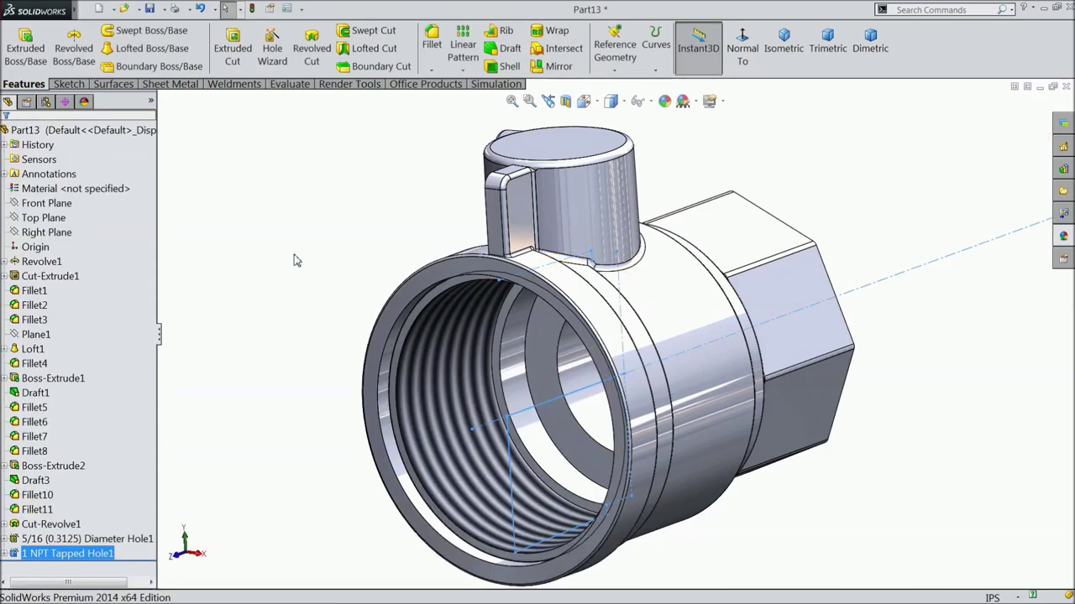
left_click(317, 250)
mouse_move(339, 277)
middle_mouse_down()
mouse_move(372, 257)
mouse_move(342, 277)
middle_mouse_up()
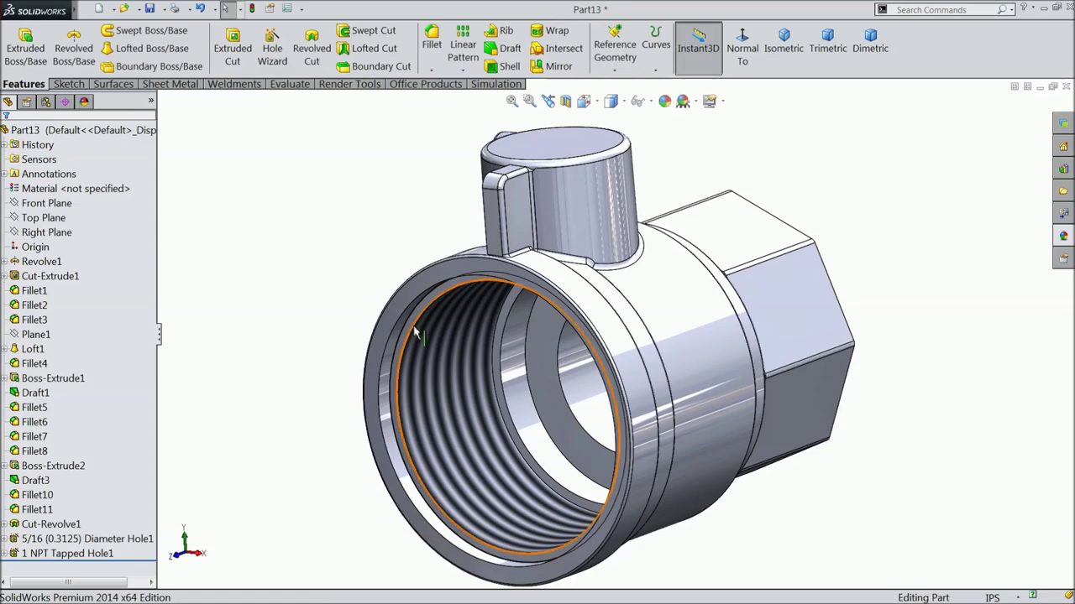
Start a Hole Wizard plain Hole on the recessed ring face around the threaded bore, viewed square to the face.
scroll(470, 313, "down", 3)
left_click(475, 315)
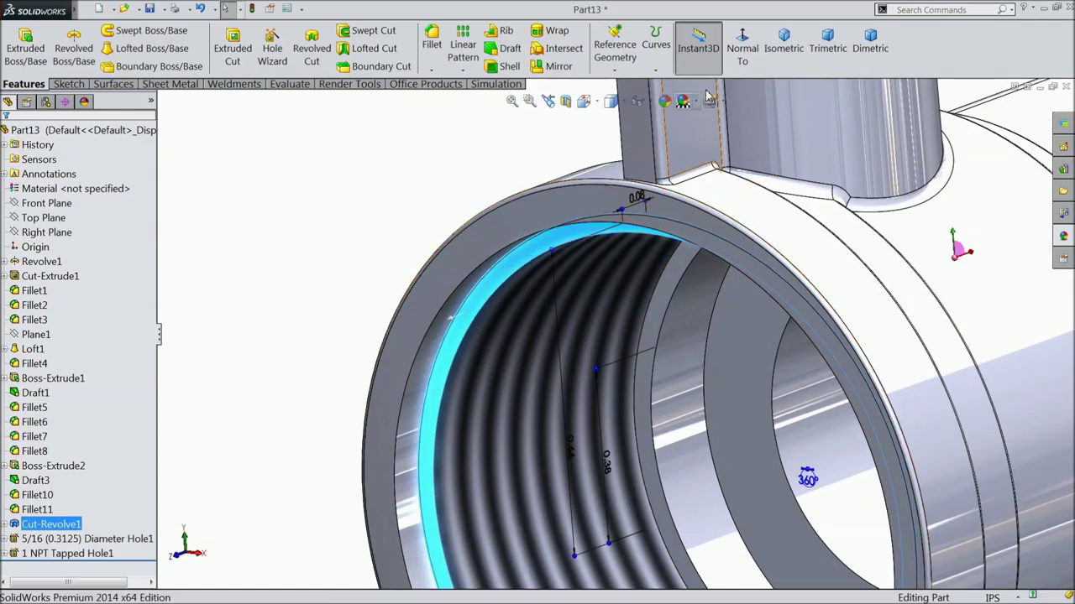
left_click(742, 42)
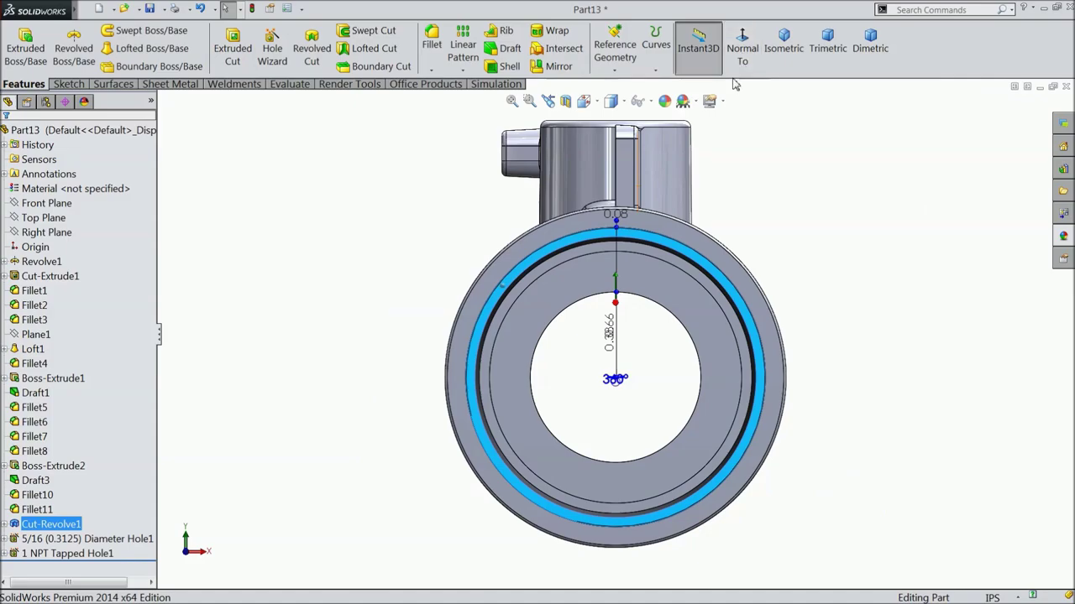
left_click(272, 48)
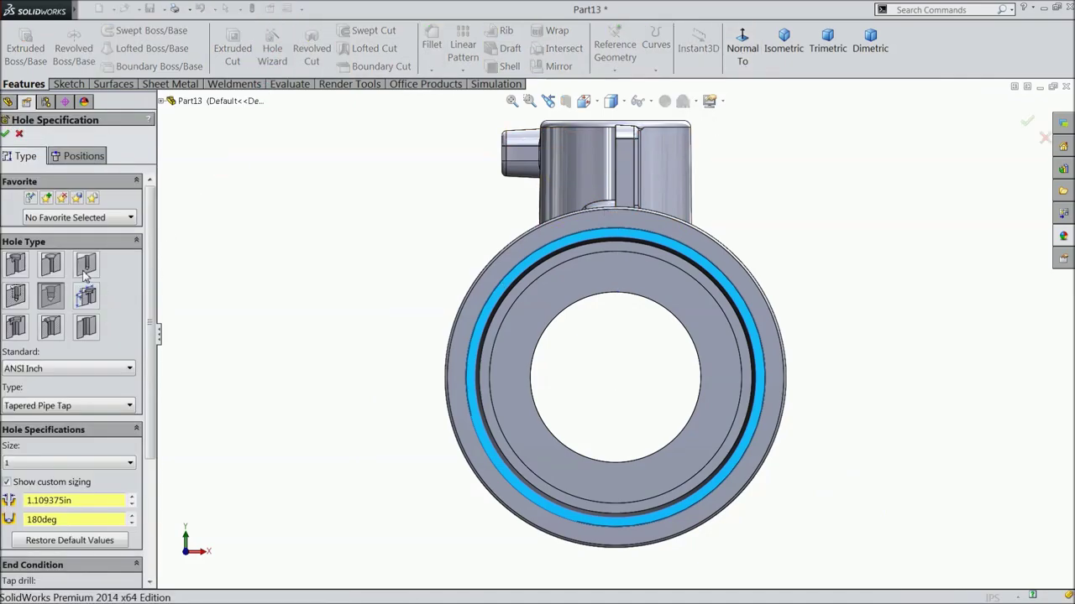
left_click(87, 265)
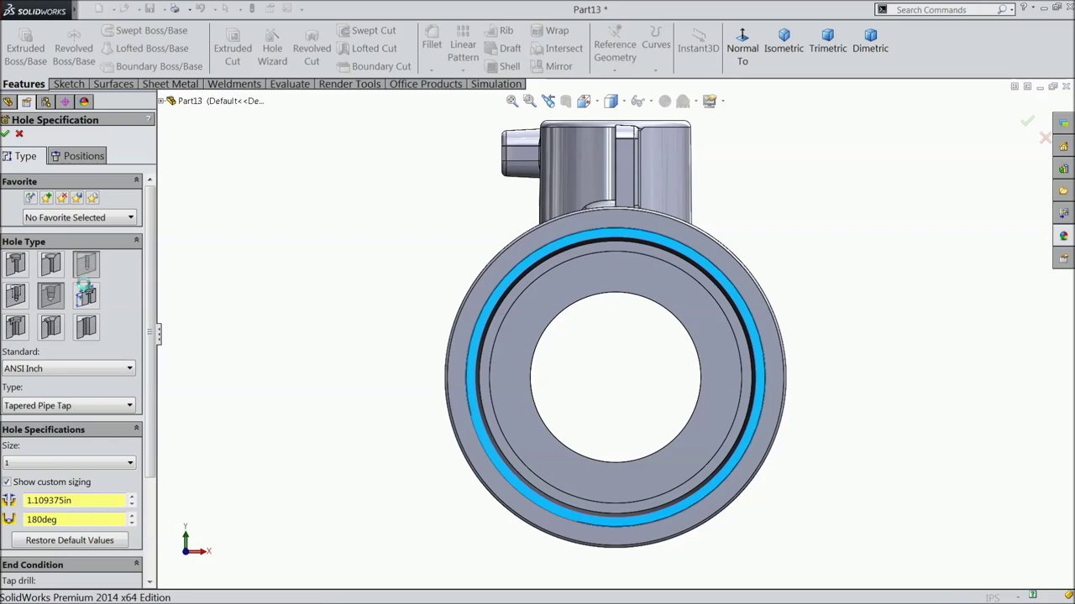
Choose drill size 1 from the ANSI Inch All Drill sizes and set a custom through hole diameter of 1.2 in.
left_click(39, 465)
scroll(51, 494, "up", 10)
scroll(50, 494, "up", 20)
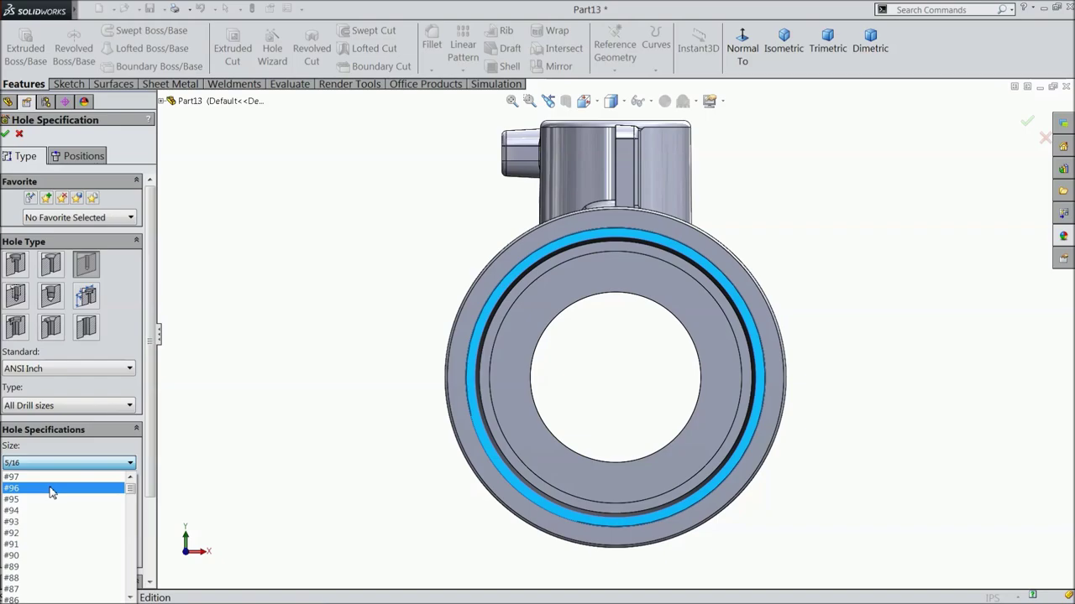
scroll(48, 496, "down", 4)
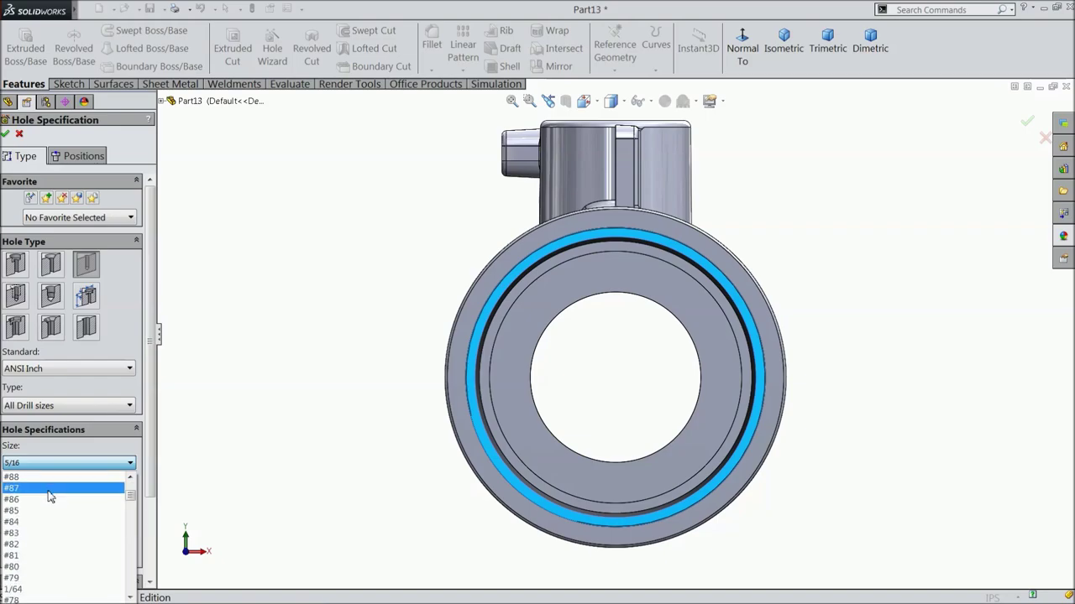
scroll(48, 497, "down", 6)
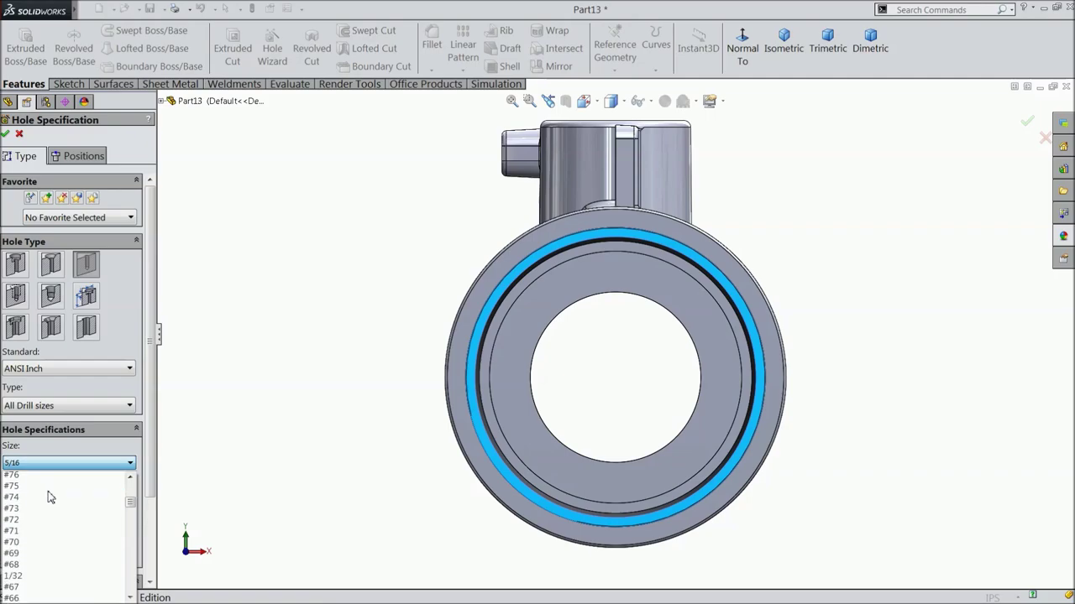
scroll(46, 500, "down", 3)
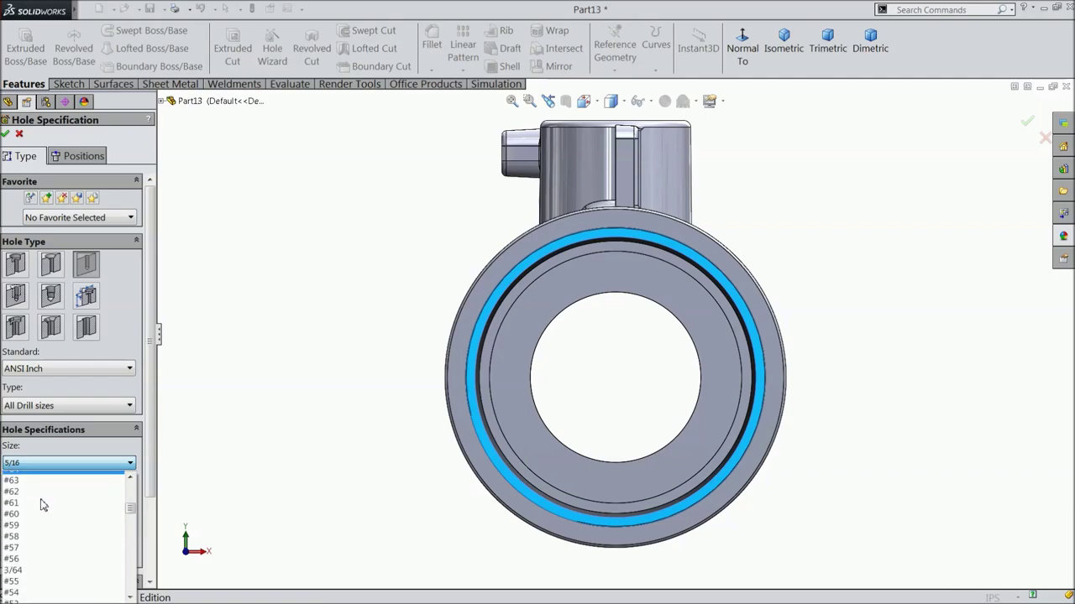
scroll(44, 505, "down", 1)
scroll(43, 506, "down", 8)
scroll(43, 505, "down", 4)
scroll(43, 505, "down", 4)
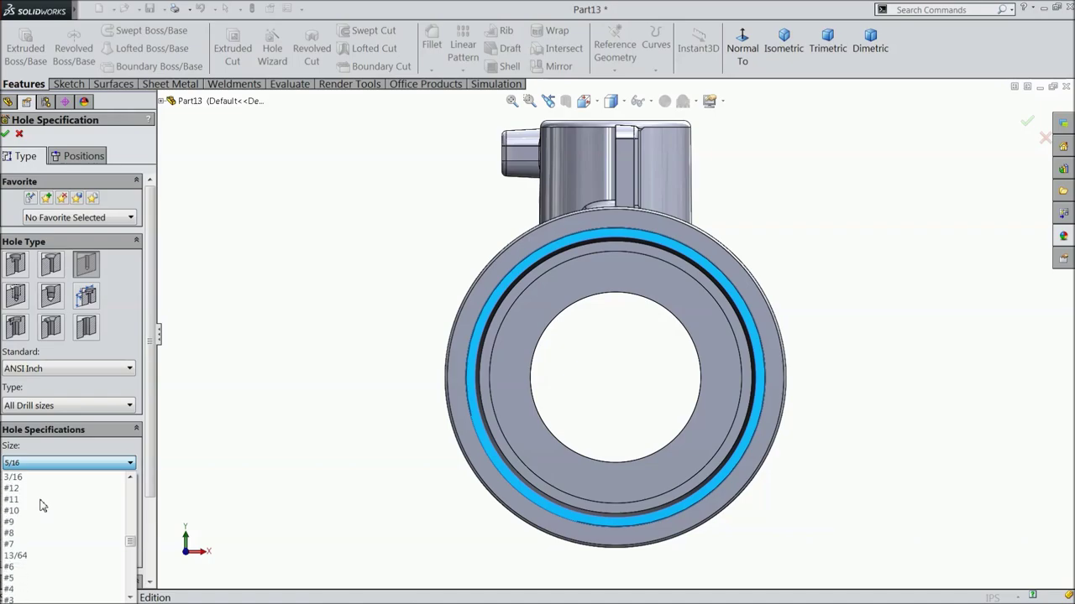
scroll(42, 506, "down", 2)
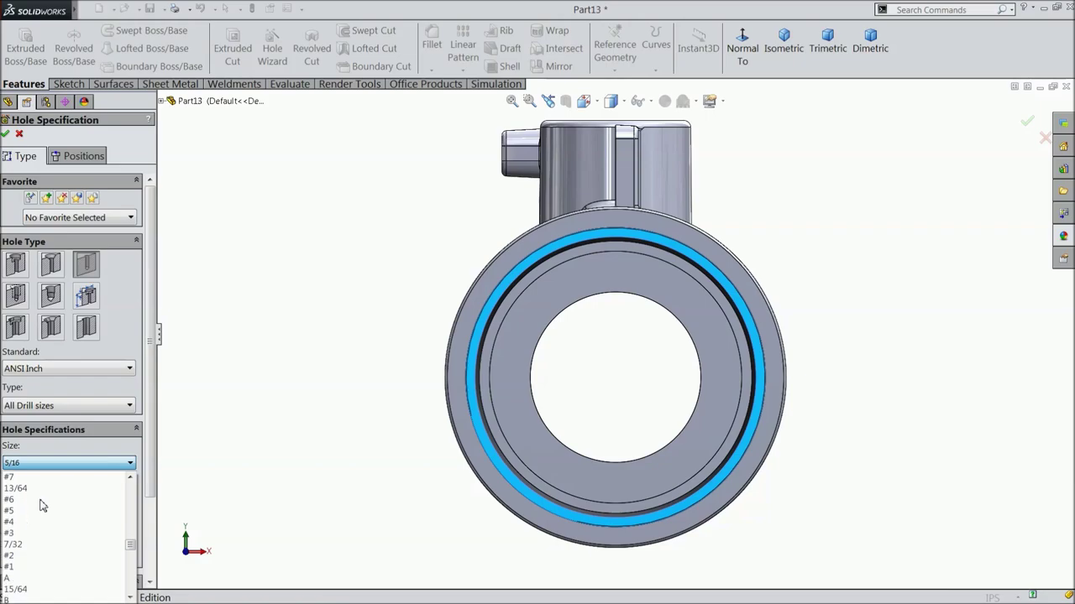
scroll(43, 505, "down", 8)
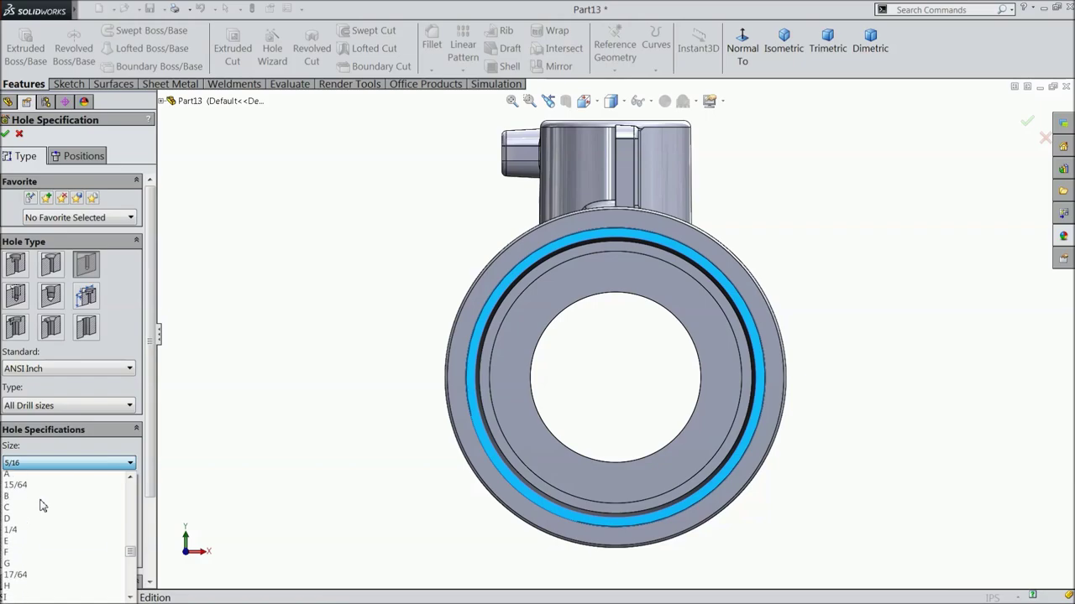
scroll(43, 506, "down", 9)
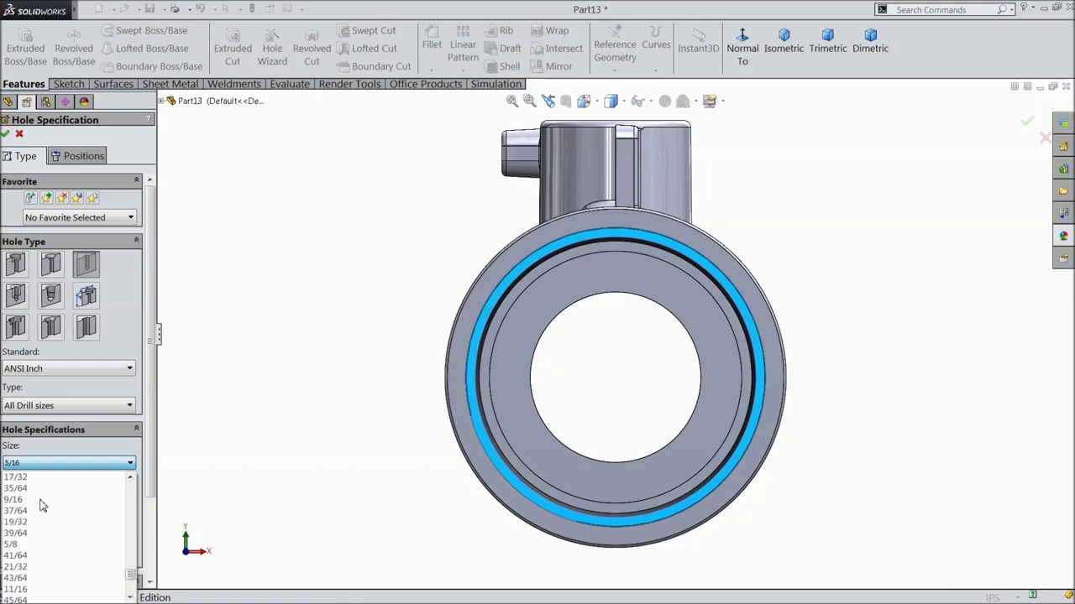
scroll(43, 506, "down", 7)
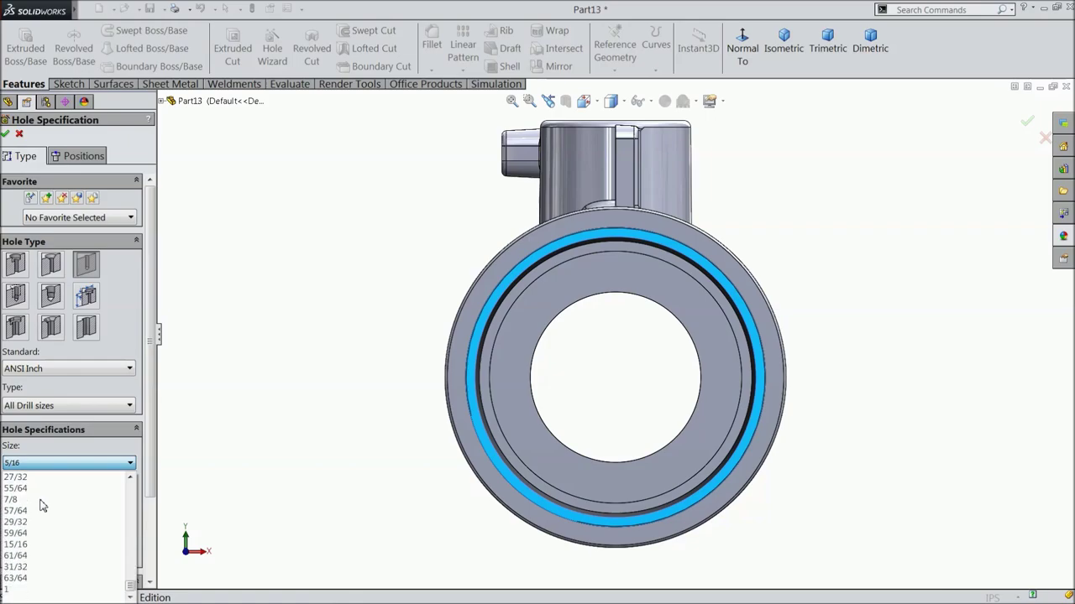
left_click(4, 591)
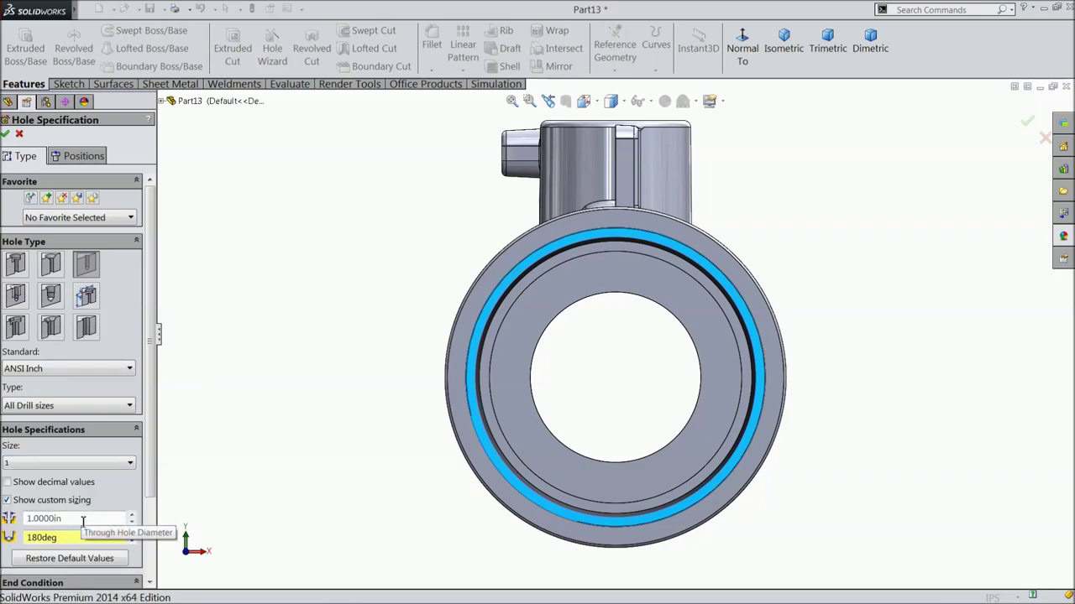
left_click_drag(66, 518, 23, 514)
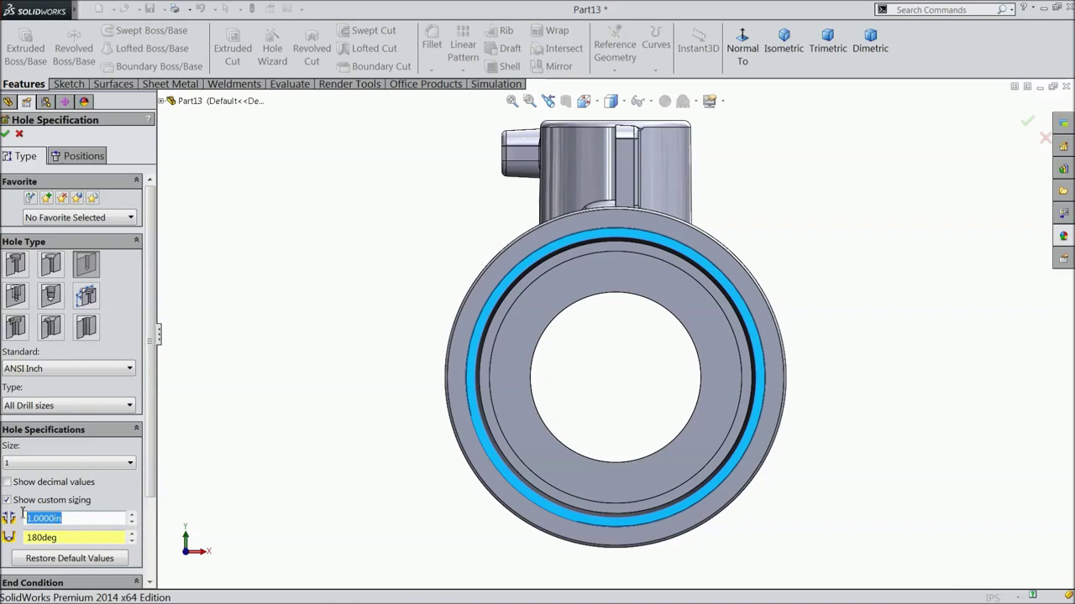
type("1.2")
key("Return")
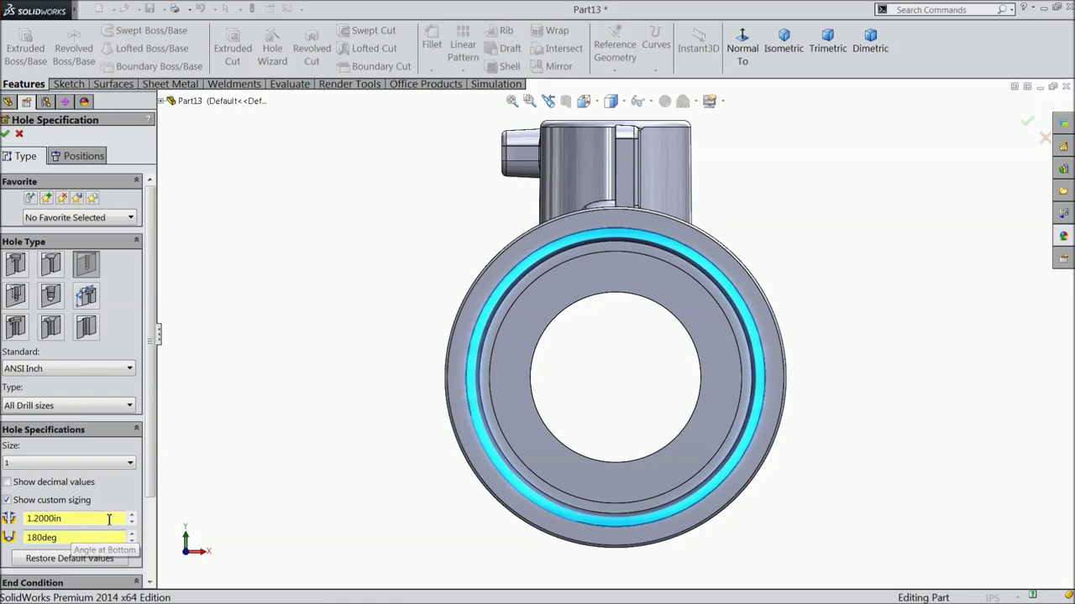
Set the drilled hole's blind depth to 0.84 in.
scroll(92, 520, "down", 3)
left_click(61, 526)
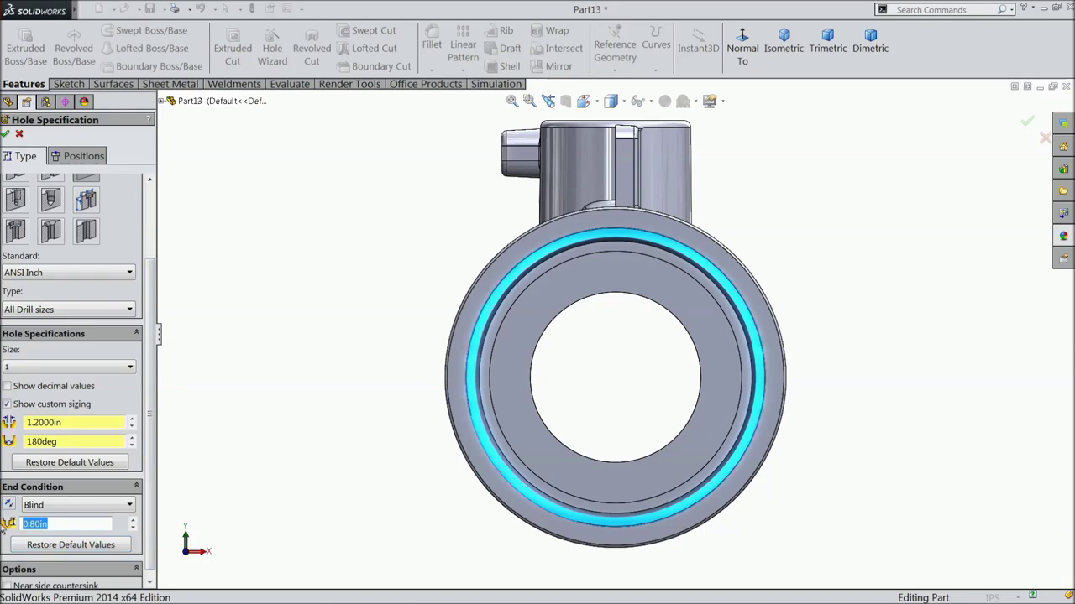
type("0")
key("Return")
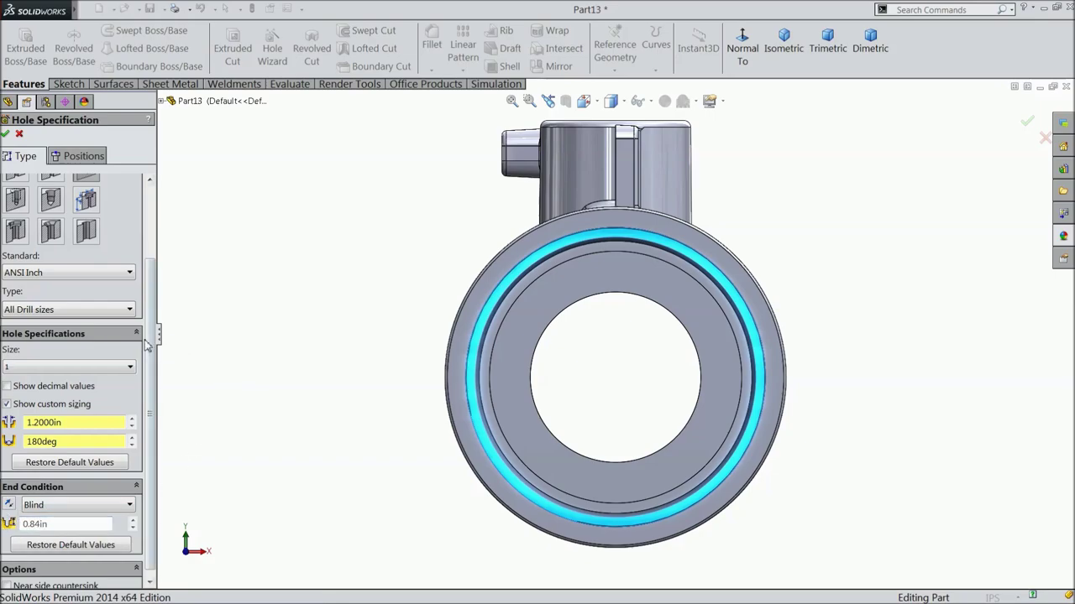
Place the drilled hole's centre at the origin and create the hole in the recessed ring face.
left_click(75, 156)
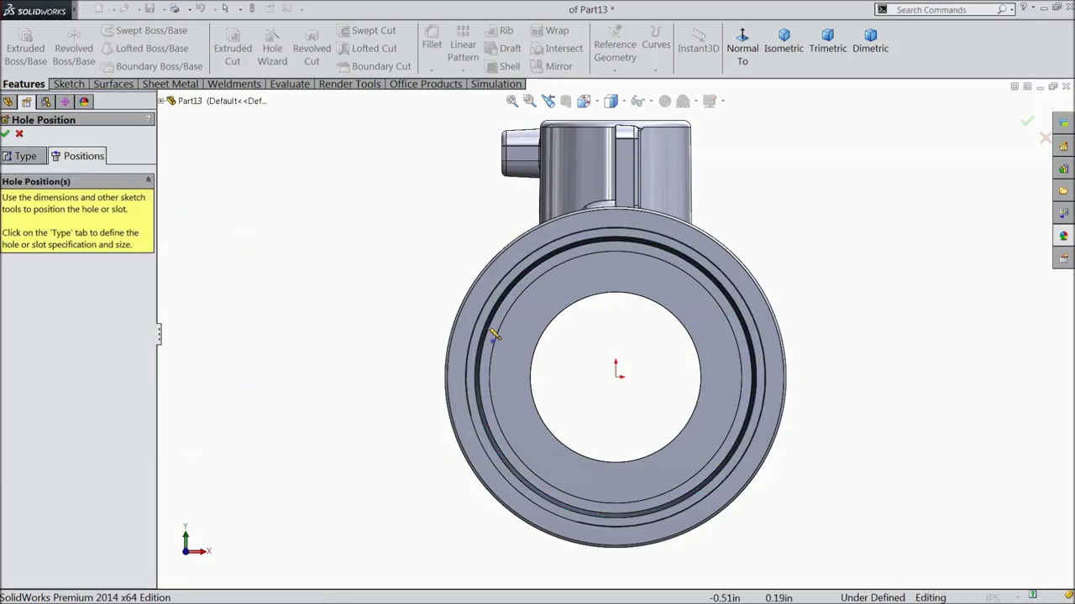
left_click(616, 378)
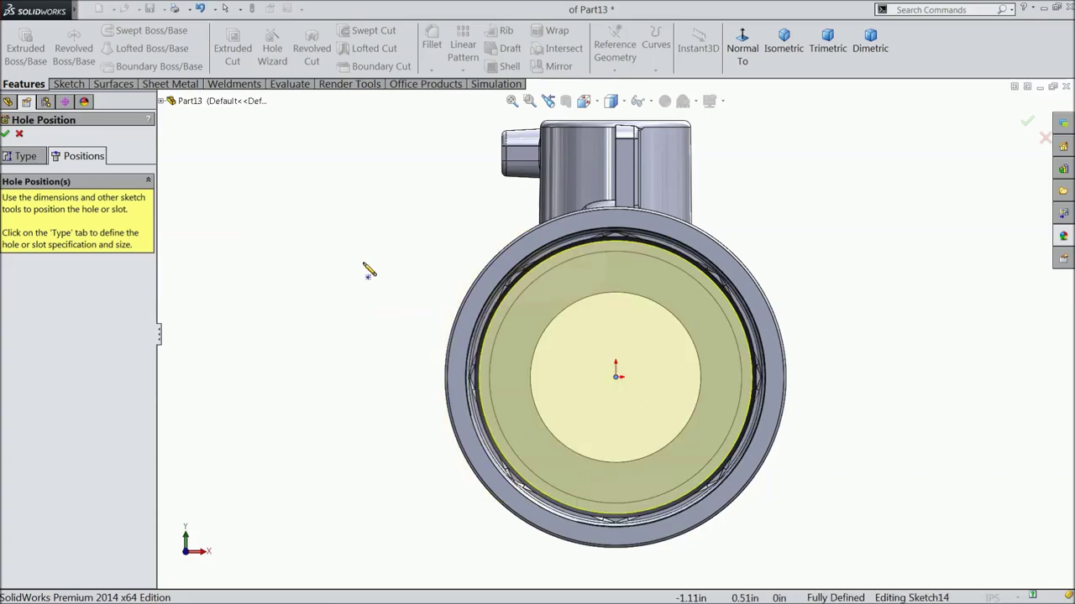
middle_click_drag(367, 270, 338, 288)
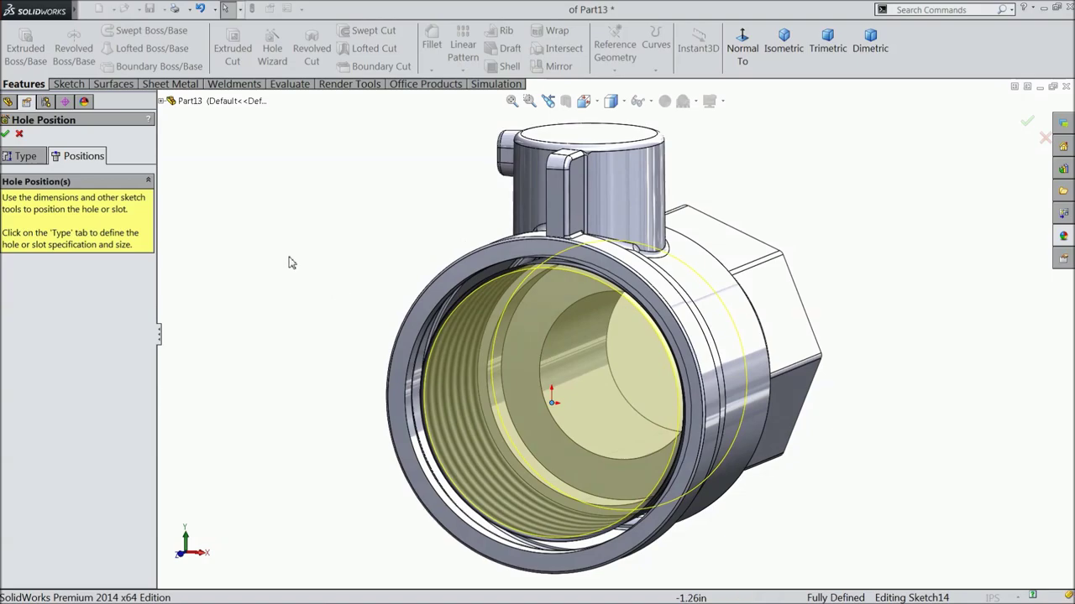
left_click(6, 135)
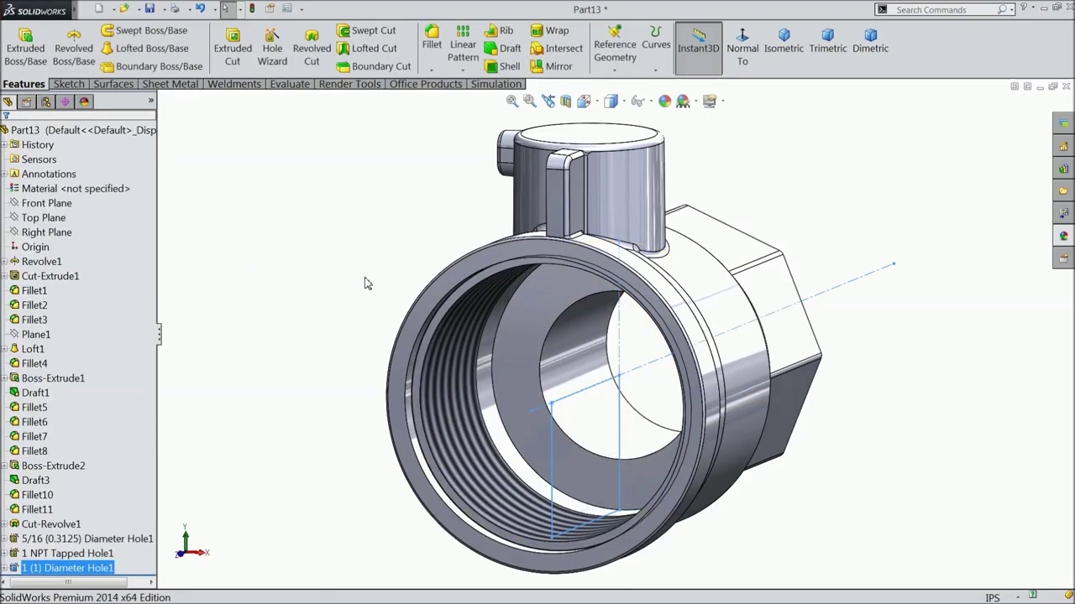
Start a sketch on the octagonal end face and draw a circle about 1.04 in in diameter centred on the origin.
middle_click_drag(359, 276, 352, 317)
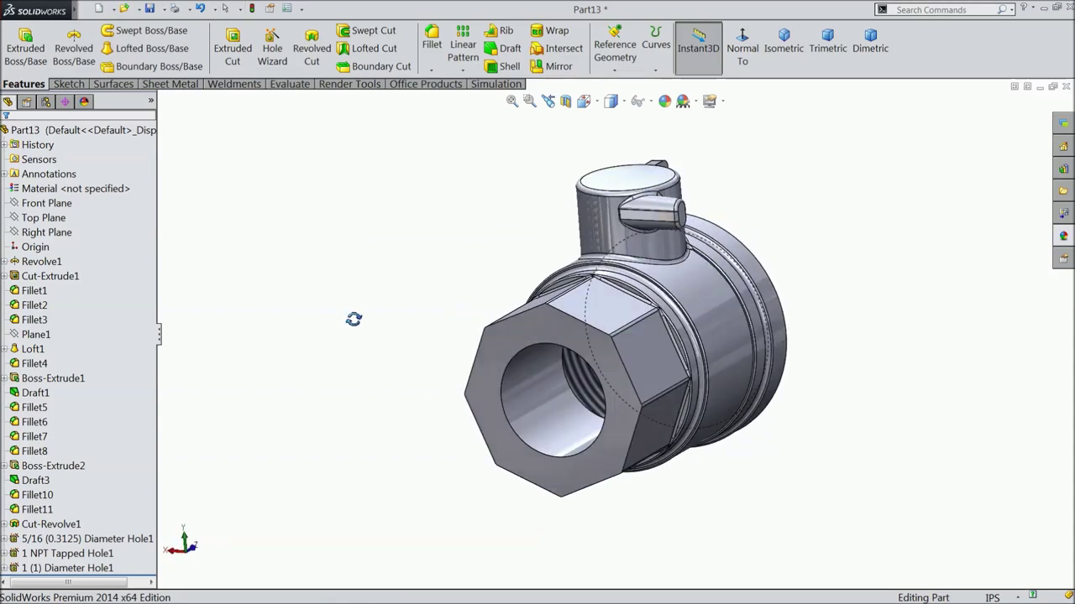
middle_click_drag(522, 342, 587, 327)
left_click(588, 306)
left_click(606, 292)
left_click(741, 60)
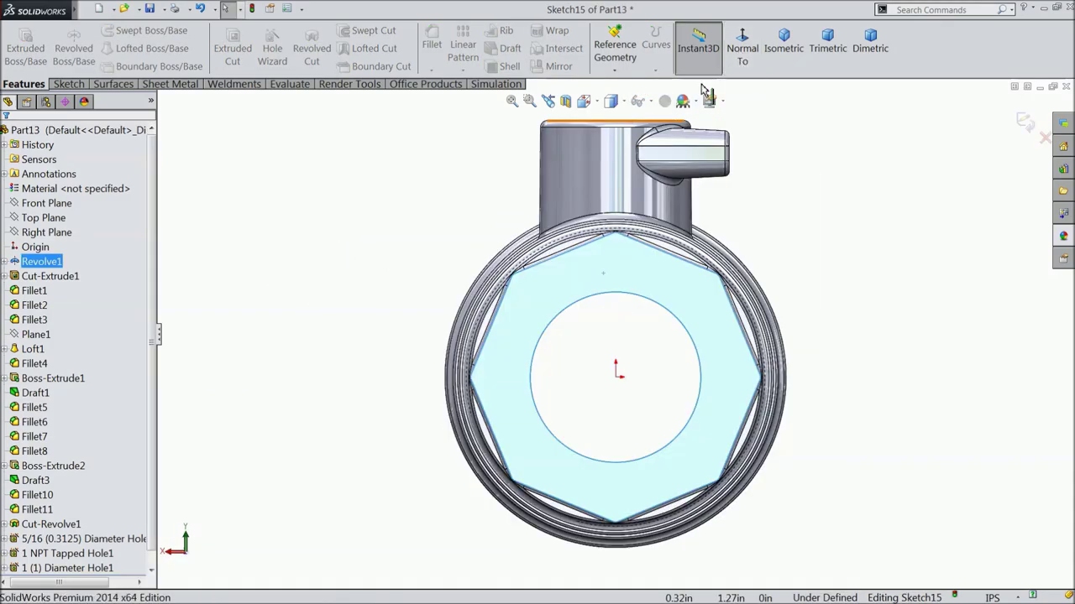
left_click(68, 84)
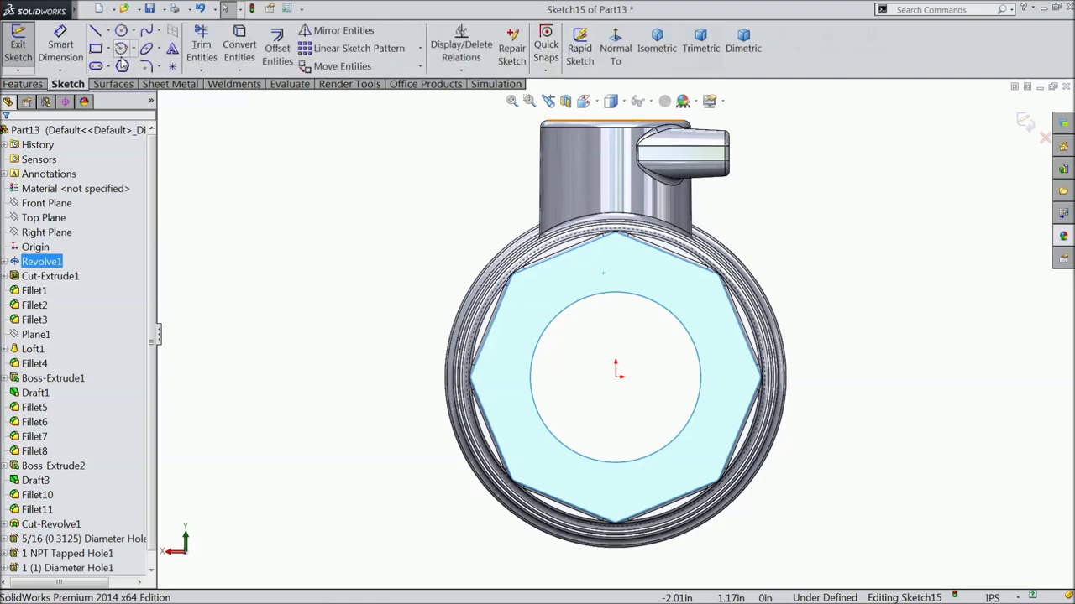
left_click(616, 373)
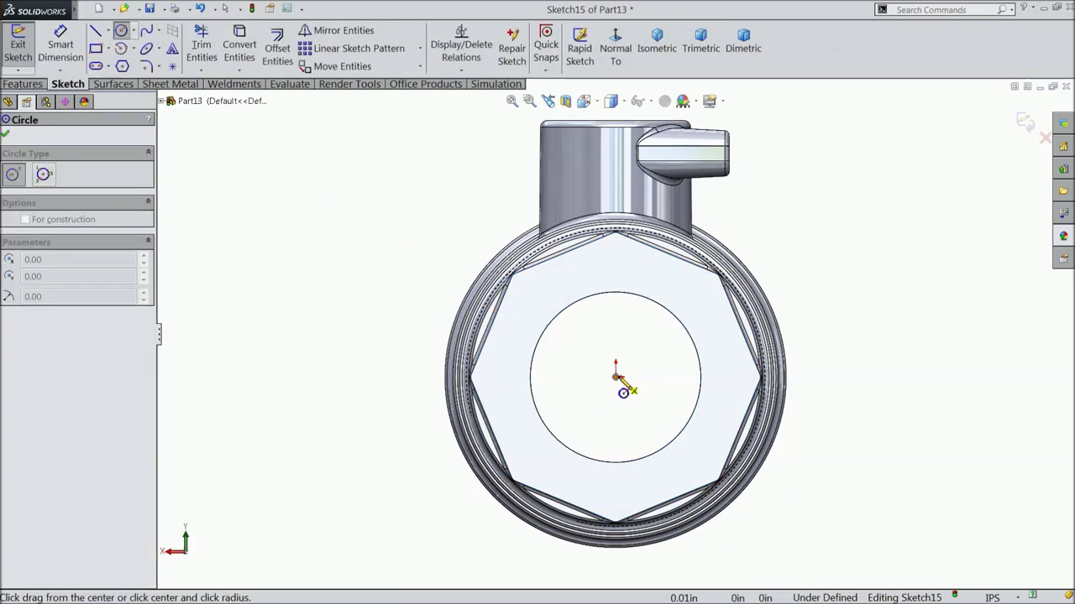
left_click(552, 280)
Dimension the circle on the octagonal end face to a diameter of 0.987475 in.
left_click(61, 47)
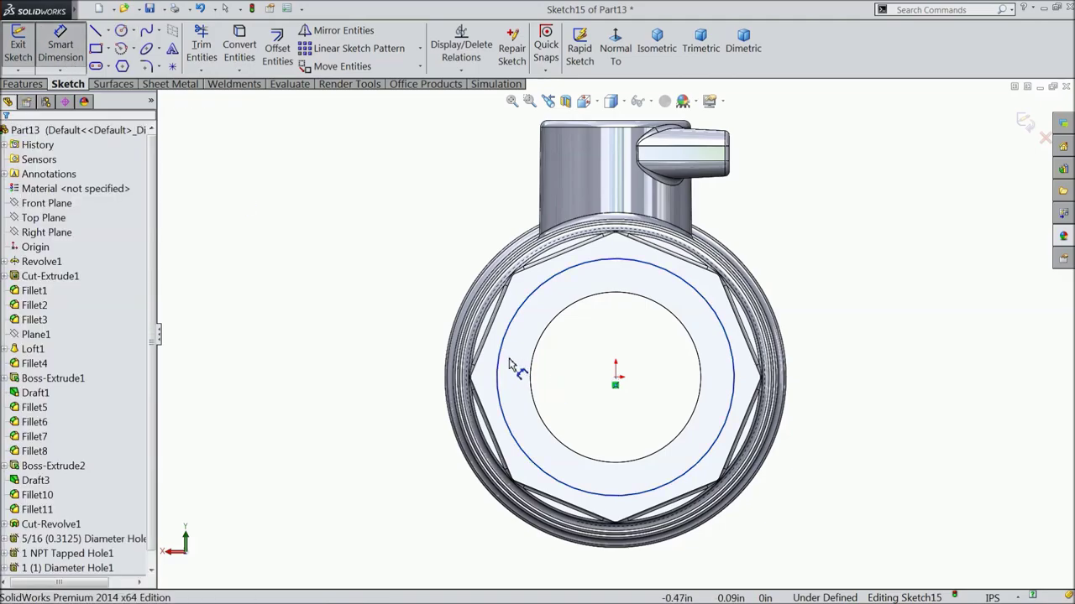
left_click(502, 361)
left_click(386, 363)
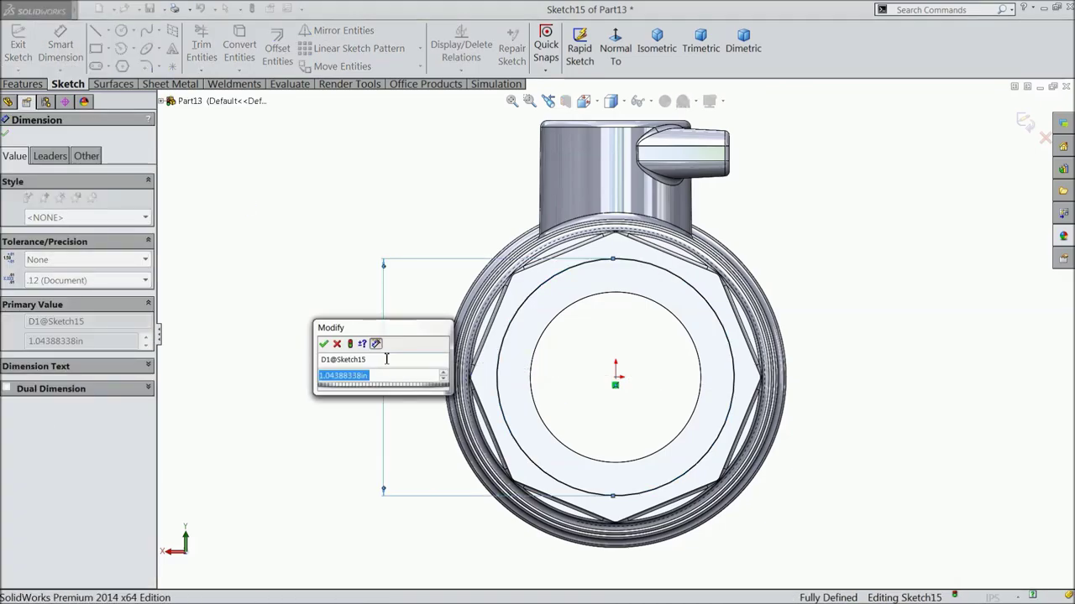
type("0.987475")
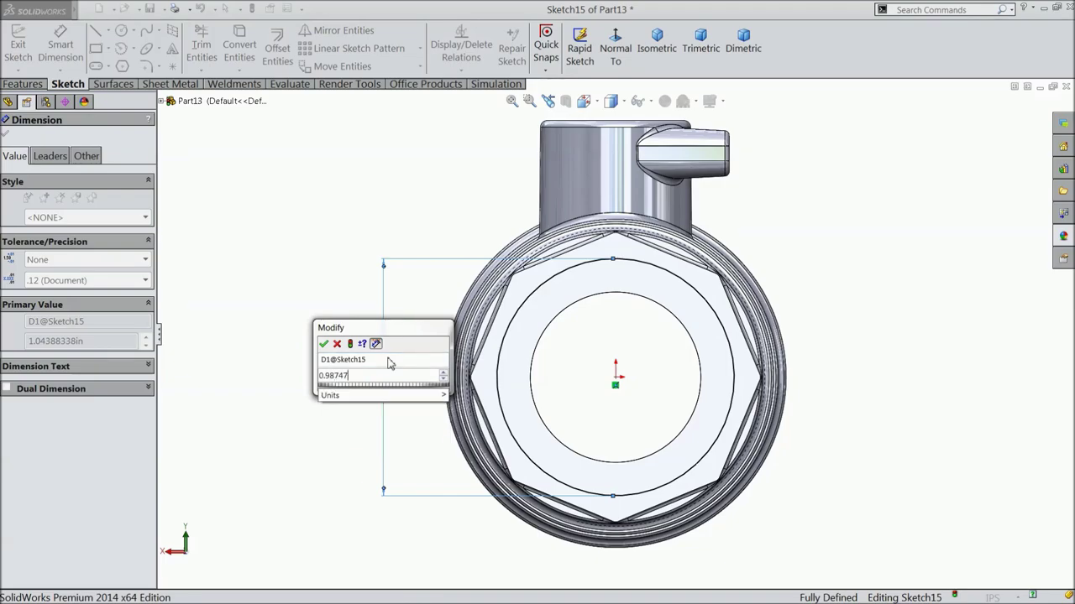
left_click(324, 346)
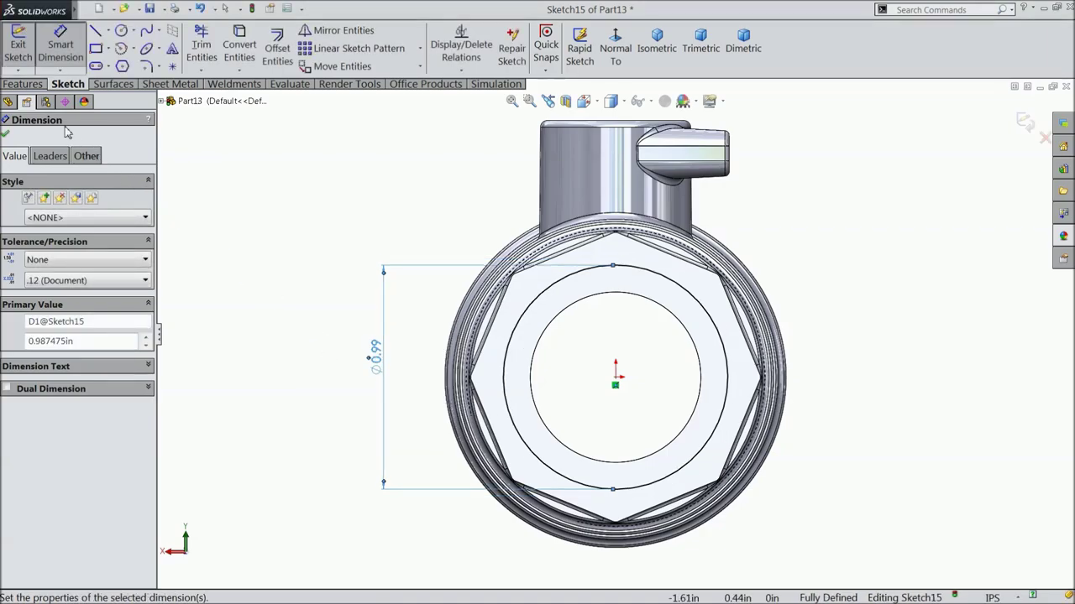
Cut the circle into the octagonal end with a blind Extruded Cut 0.53 in deep.
left_click(22, 84)
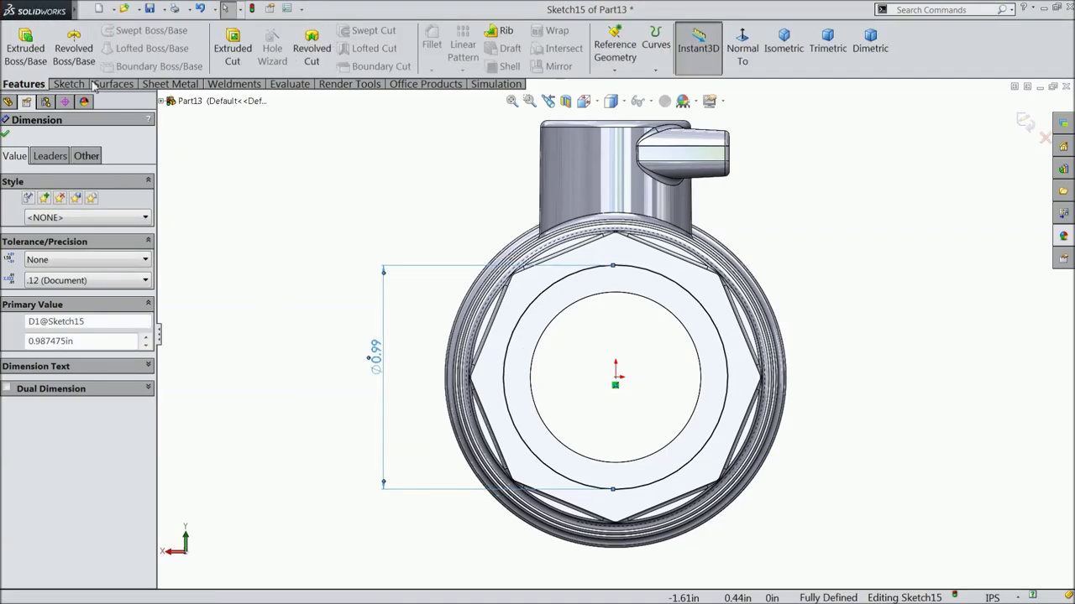
left_click(233, 51)
middle_click_drag(272, 240, 263, 277)
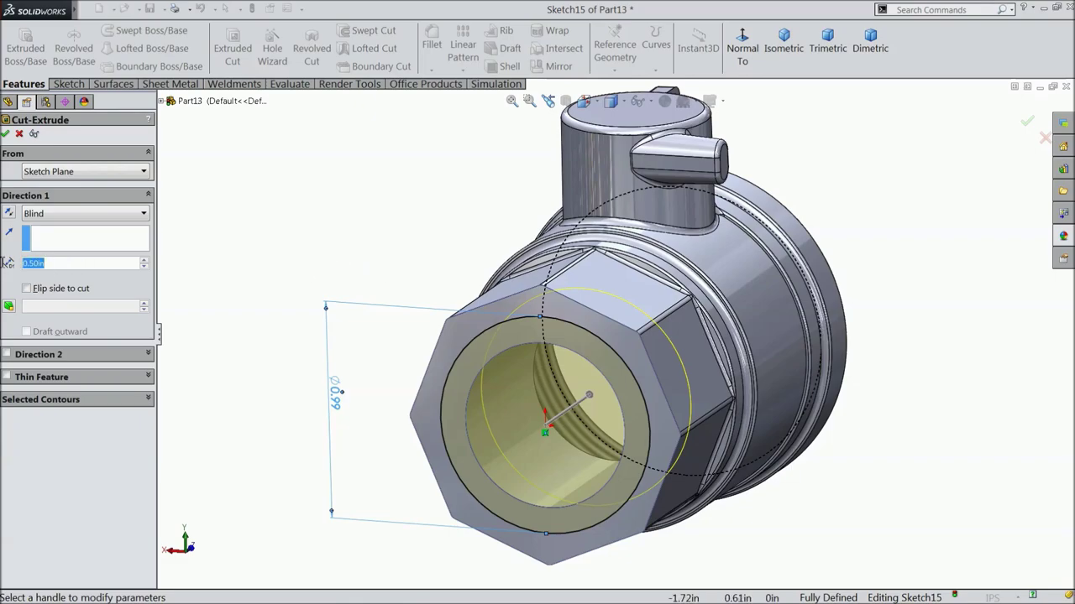
type("0.53")
key("Return")
left_click(5, 134)
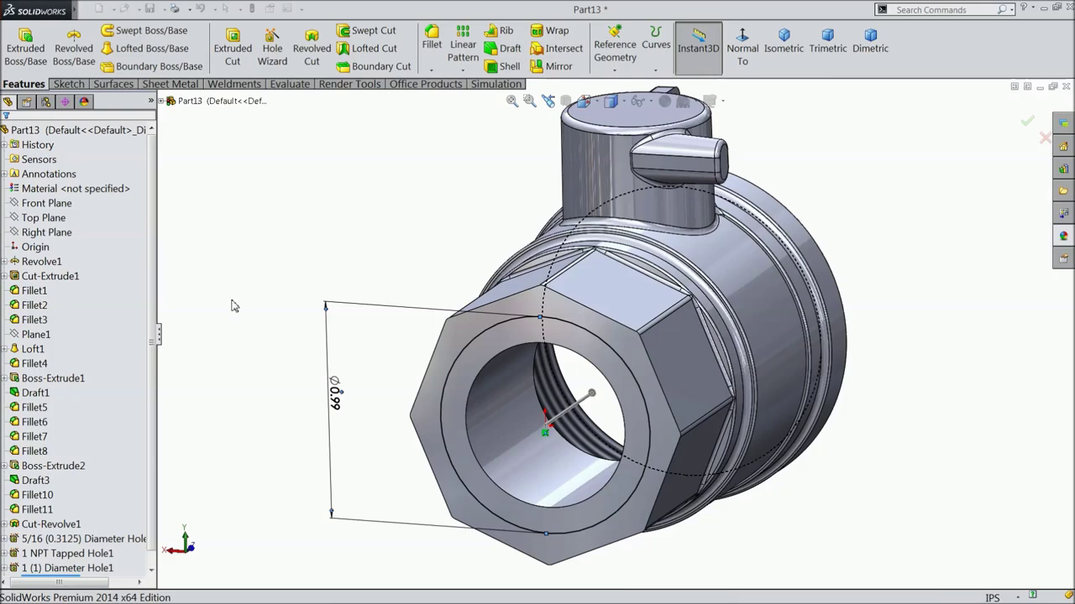
left_click(188, 338)
Start a sketch on the recessed ring face inside the octagonal end and draw a circle about 0.87 in in diameter centred on the origin.
middle_click_drag(240, 326, 265, 300)
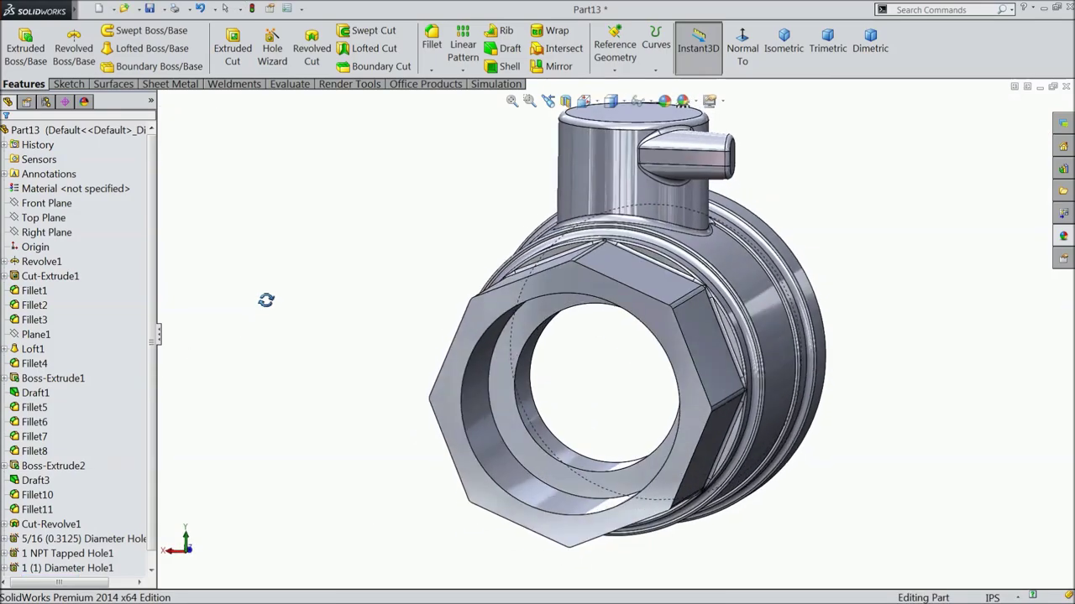
scroll(492, 432, "down", 5)
left_click(551, 408)
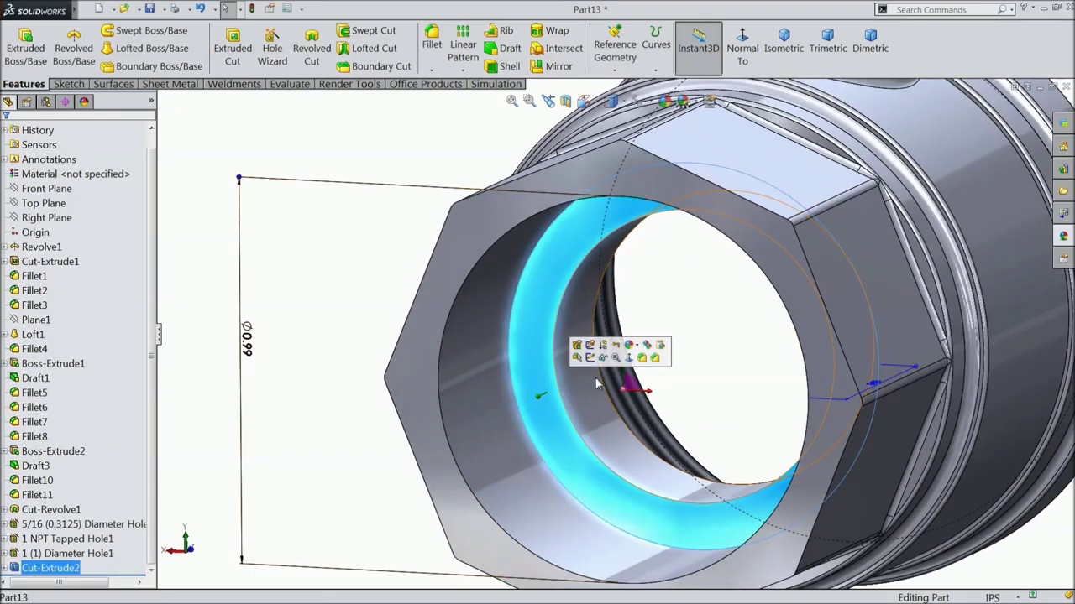
left_click(602, 359)
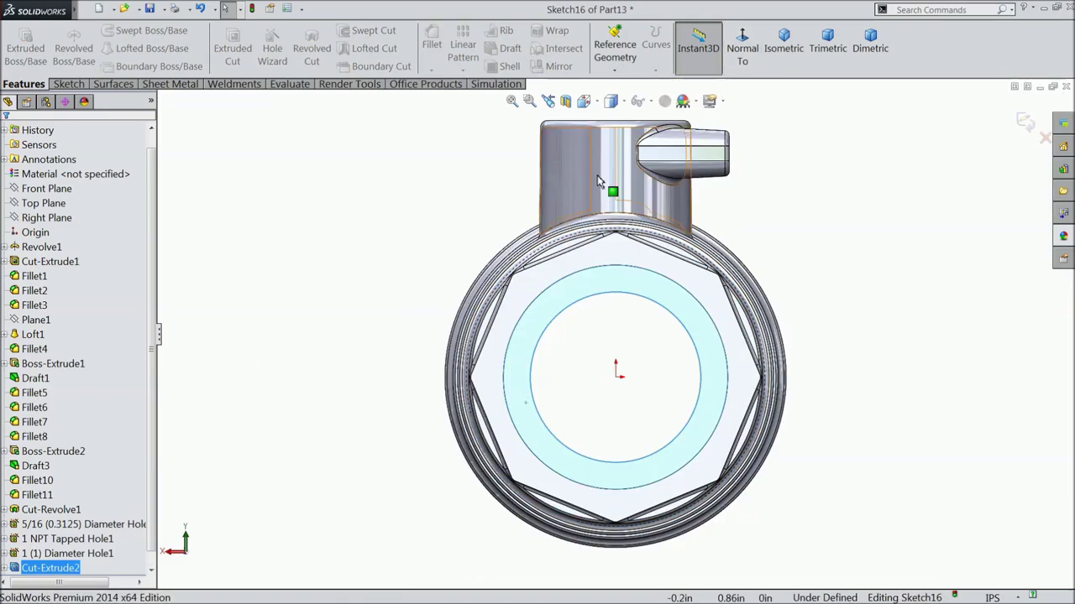
left_click(69, 84)
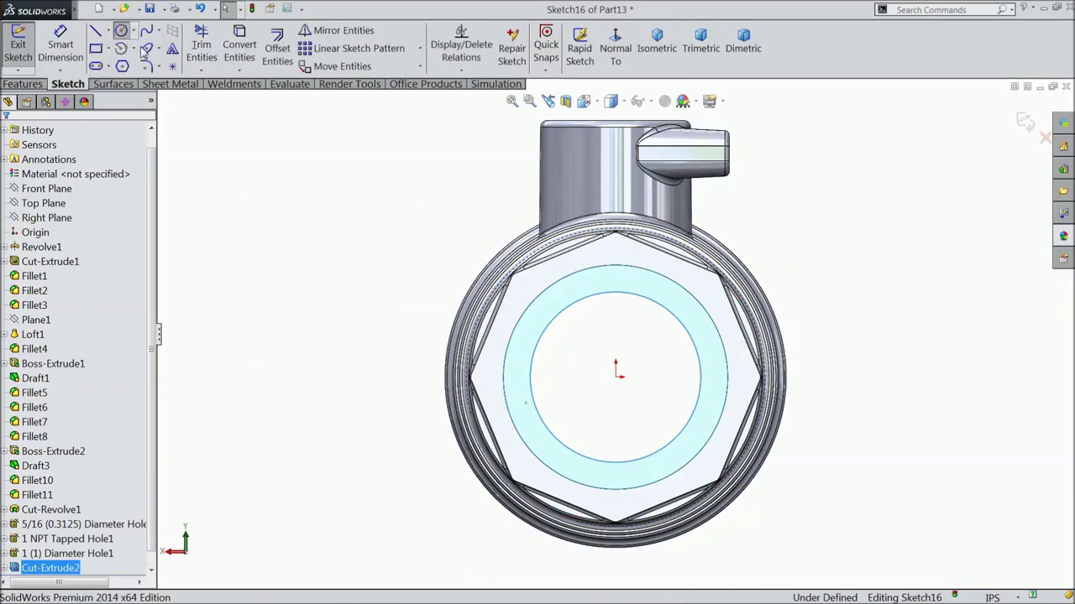
left_click(121, 30)
left_click(616, 372)
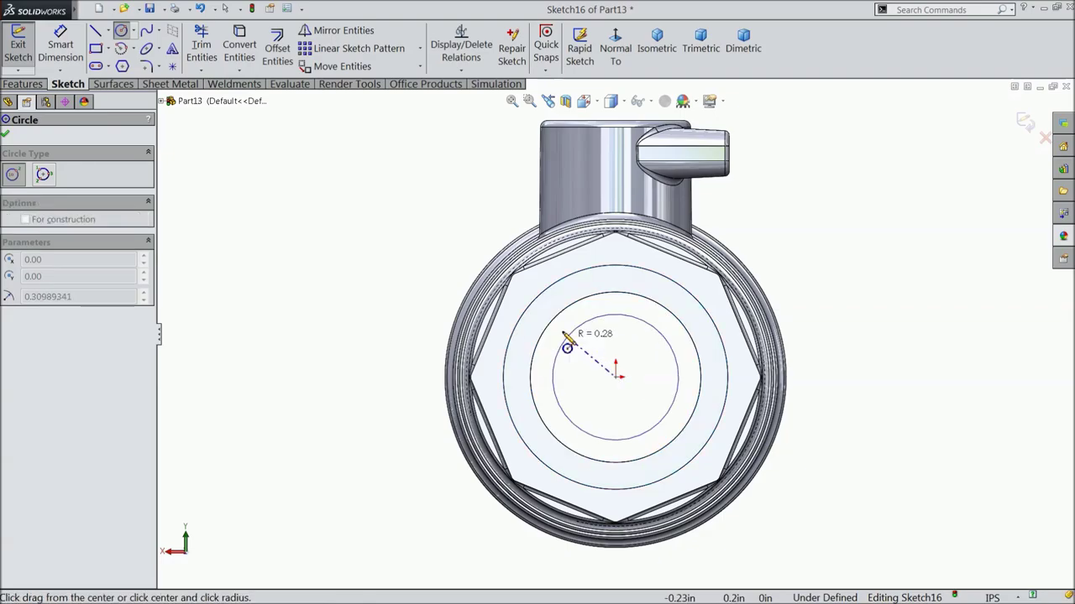
left_click(540, 322)
Dimension the circle on the recessed ring face to a diameter of 0.875 in.
left_click(60, 46)
left_click(521, 364)
left_click(393, 367)
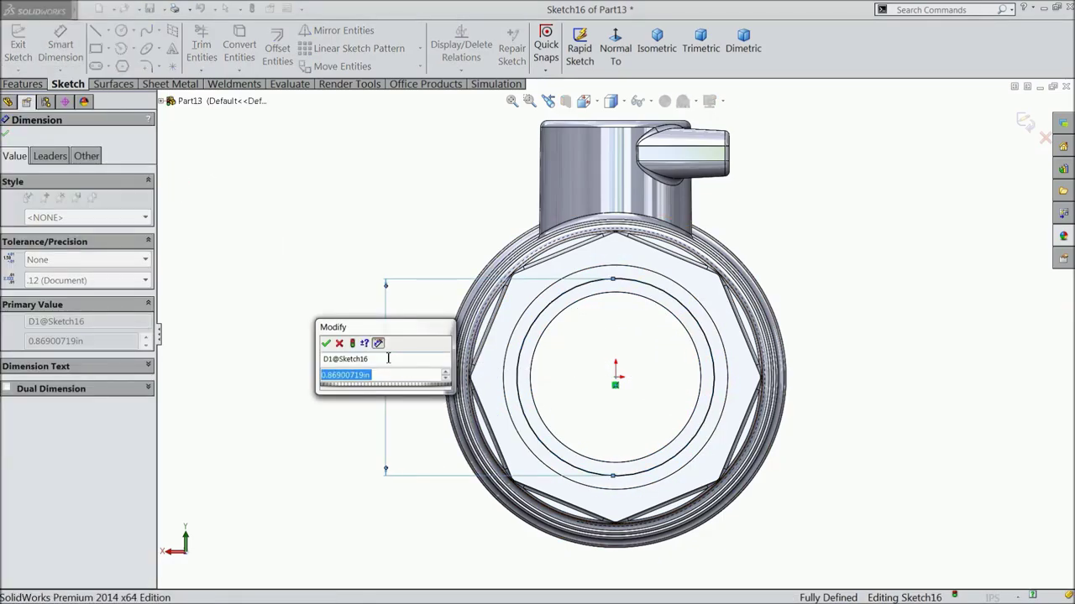
type("0")
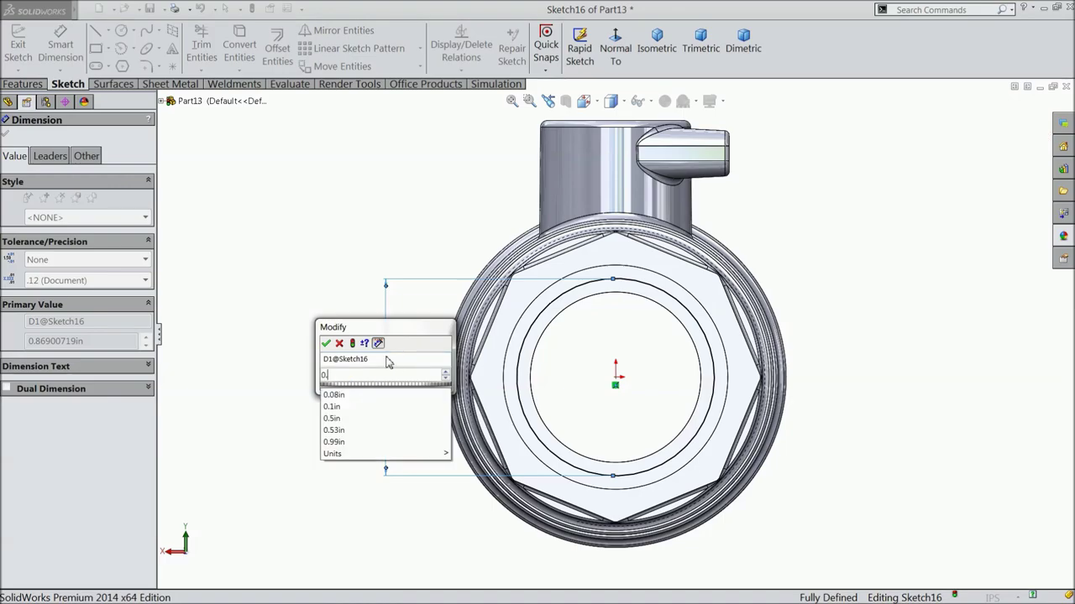
type(".8")
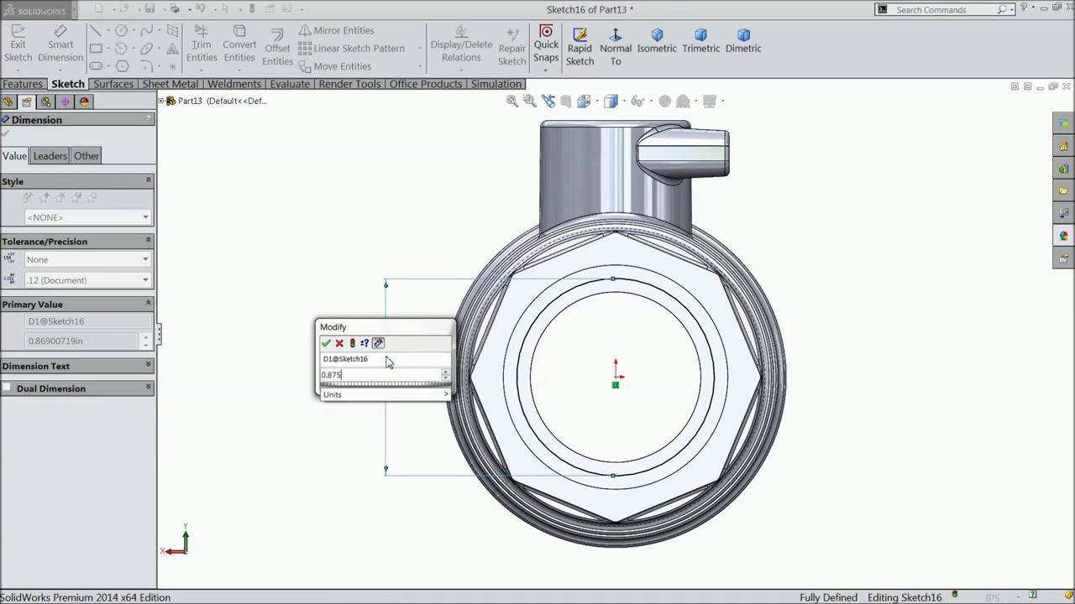
type("75")
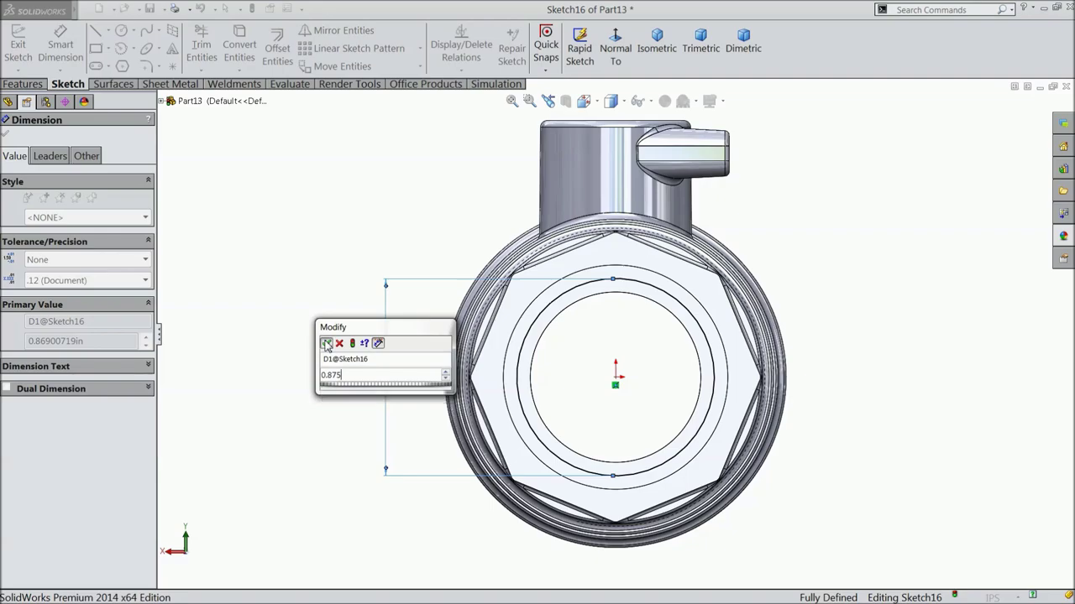
left_click(326, 344)
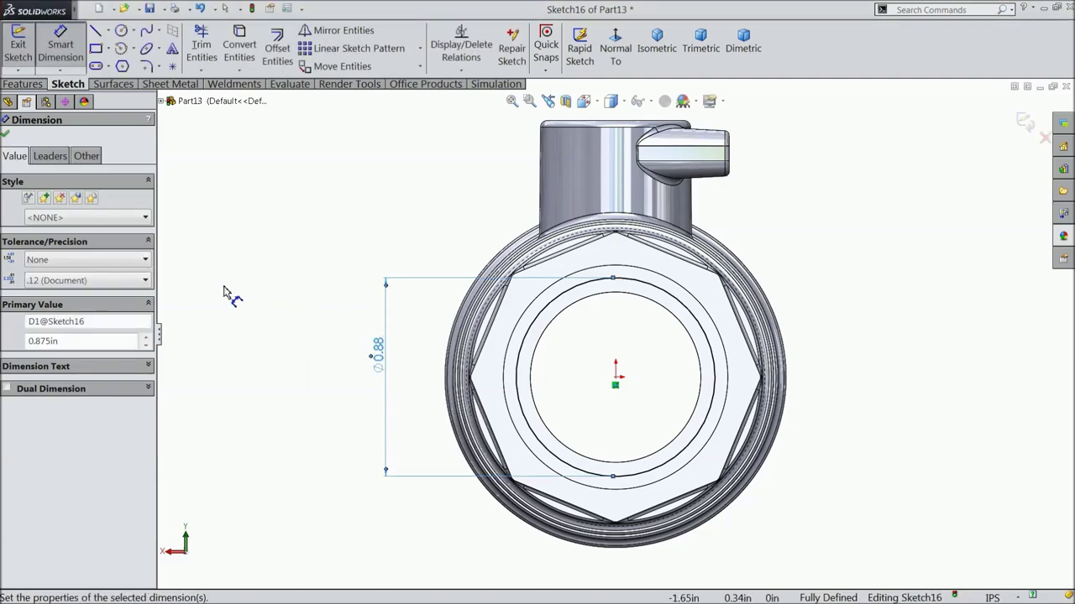
Cut the 0.875 in circle into the ring face with a blind Extruded Cut 0.0233 in deep.
left_click(36, 84)
left_click(232, 59)
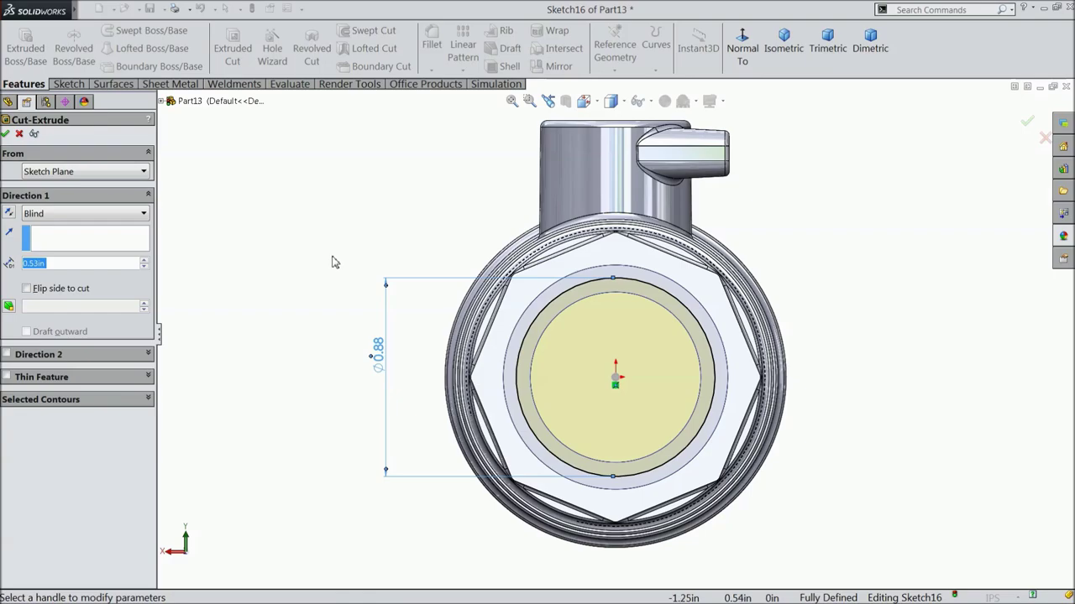
type("0.0233")
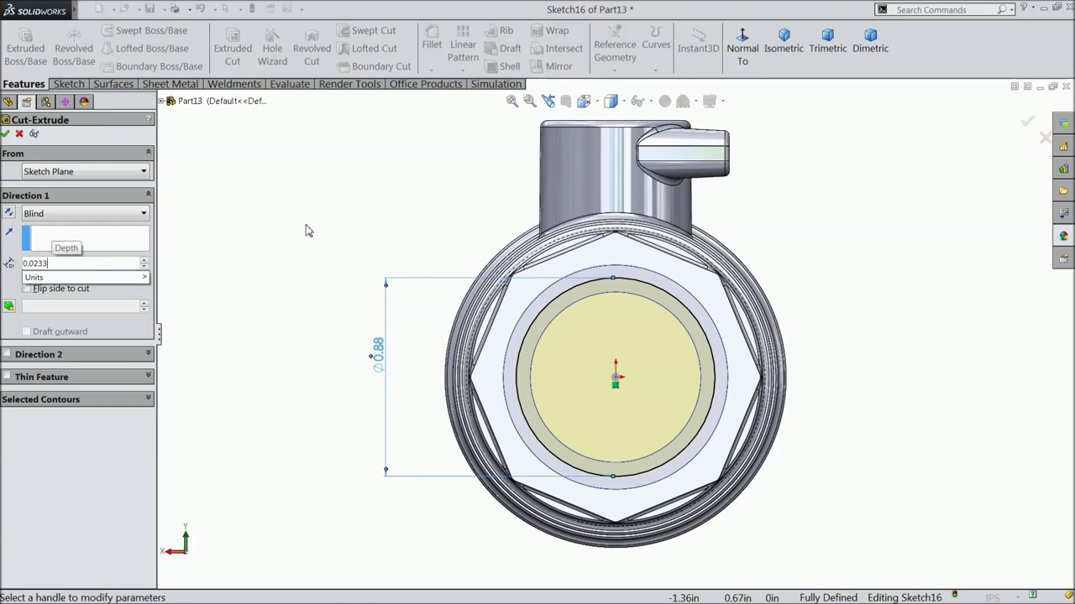
key("Return")
middle_click_drag(343, 233, 427, 315)
scroll(617, 375, "down", 3)
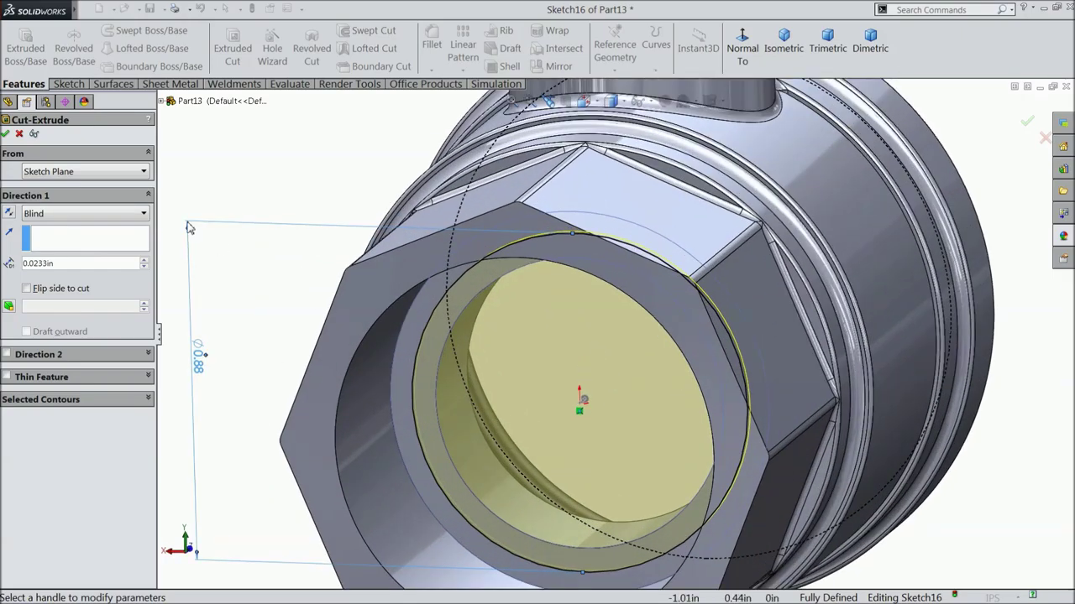
left_click(7, 135)
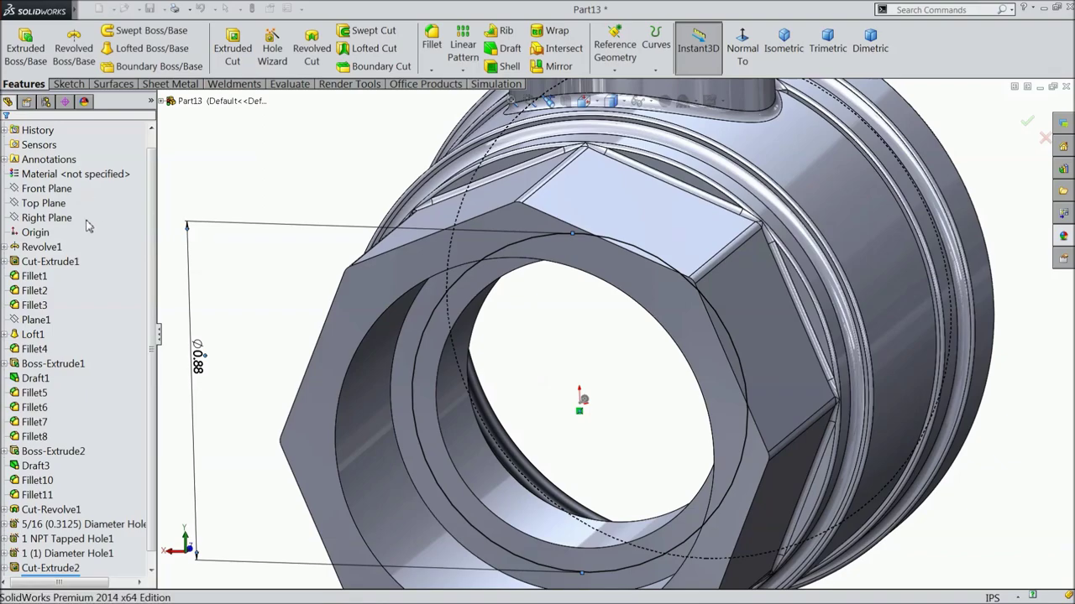
key("f")
left_click(354, 327)
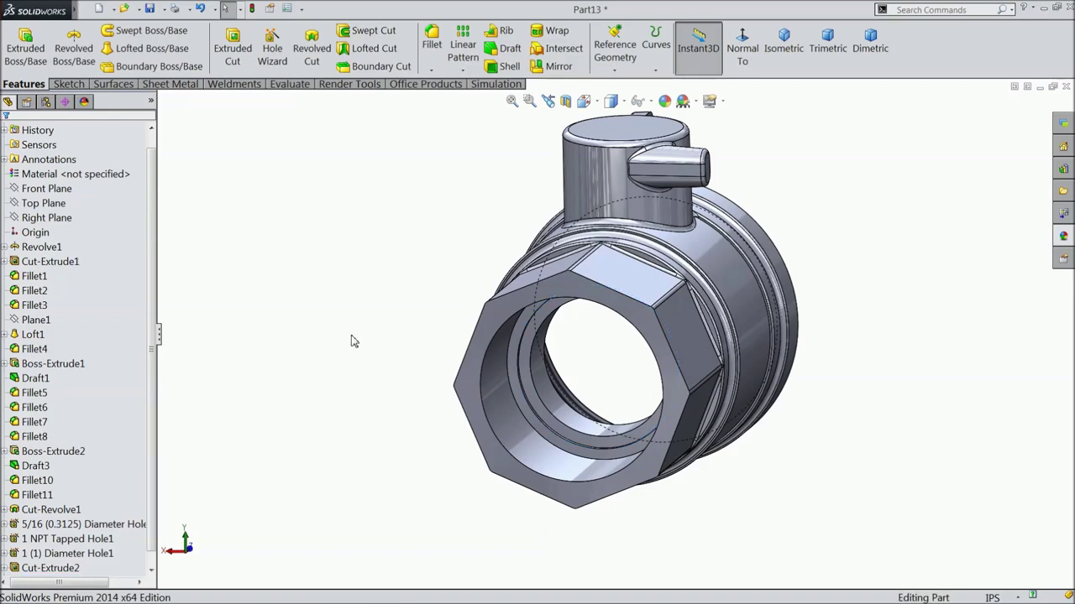
Start a sketch on the stem boss's flat end face and draw a circle about 0.39 in in diameter centred on the origin.
middle_click_drag(361, 340, 429, 355)
scroll(628, 225, "down", 3)
left_click(623, 230)
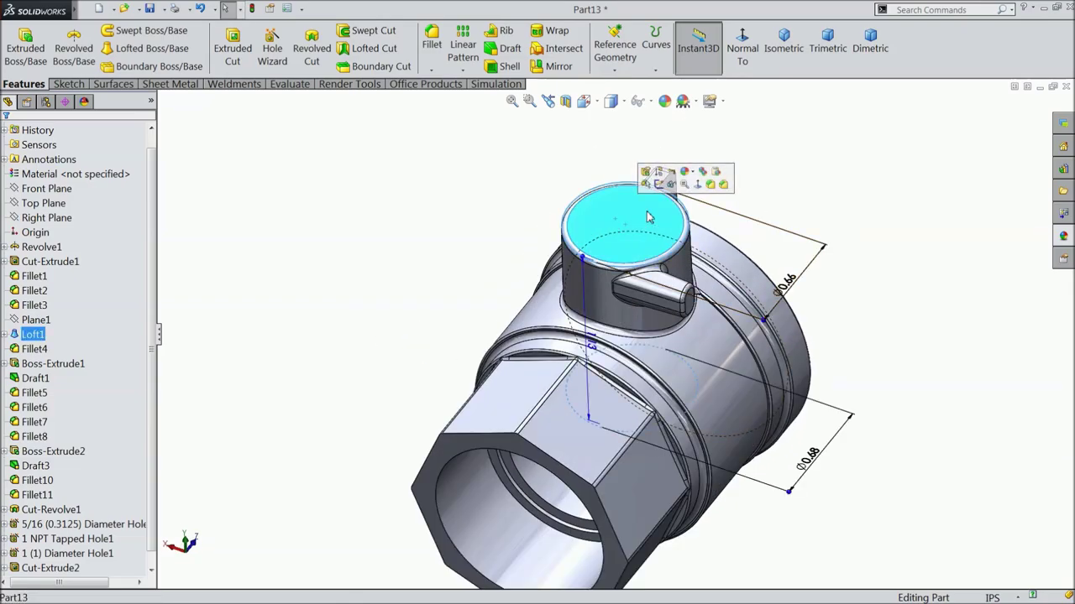
left_click(659, 186)
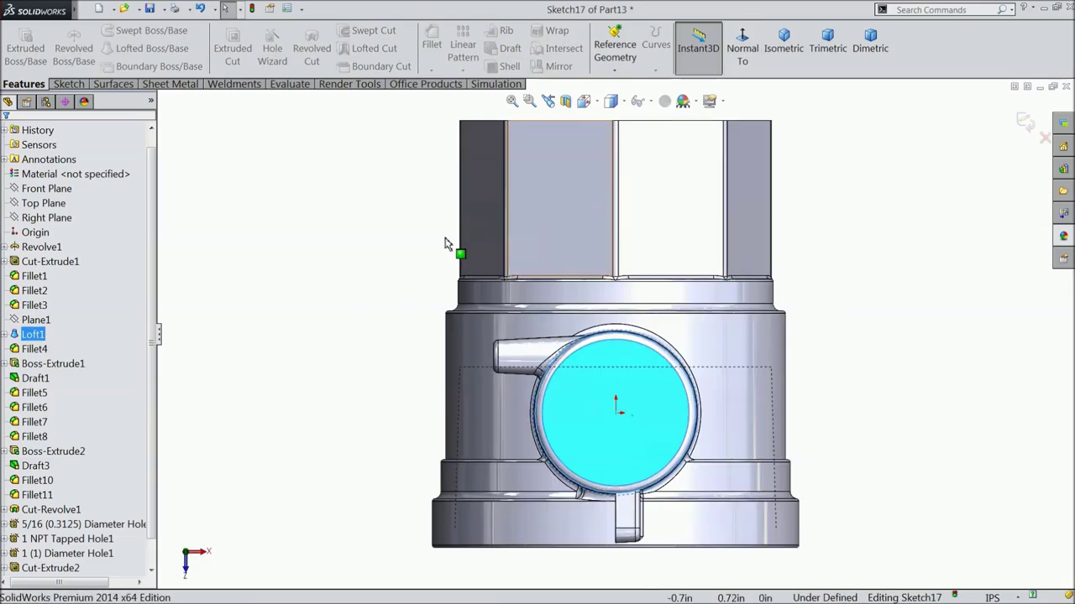
left_click(69, 84)
left_click(121, 30)
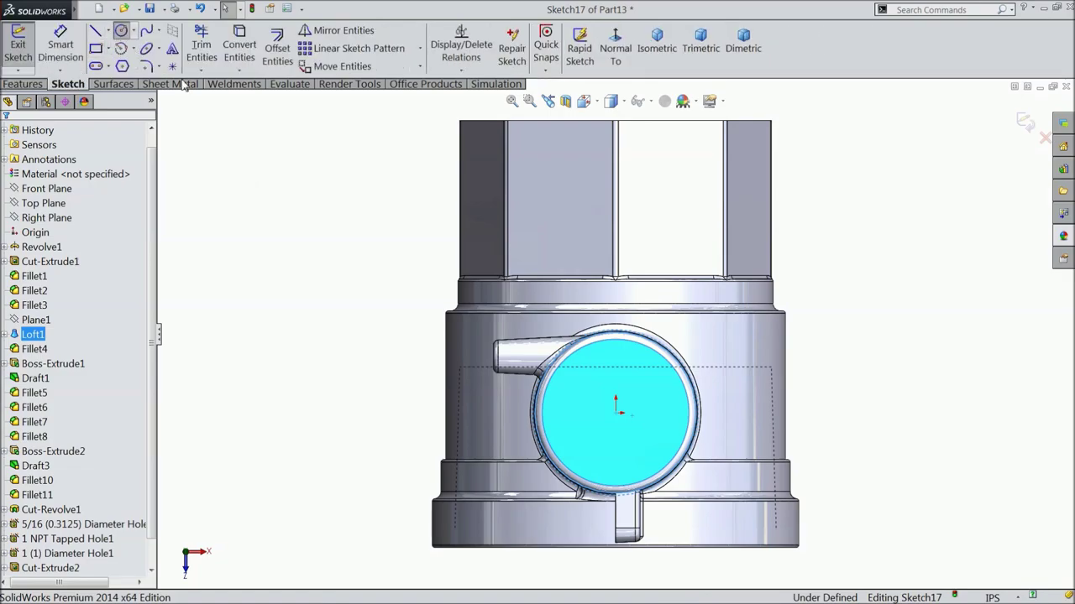
left_click(616, 413)
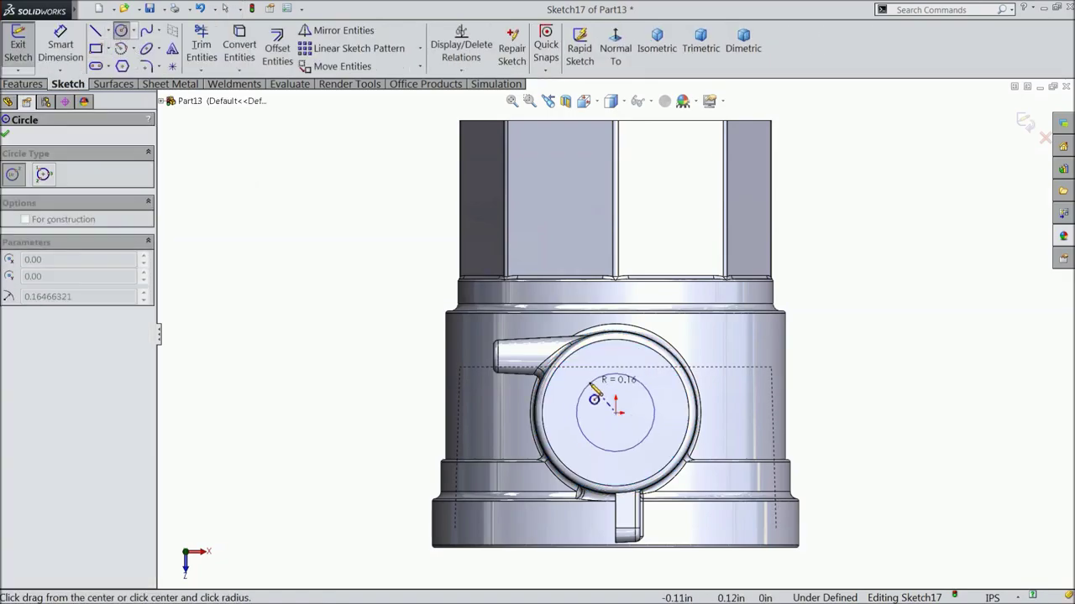
left_click(592, 372)
Dimension the circle on the stem boss face to a diameter of 5/16 in.
left_click(57, 42)
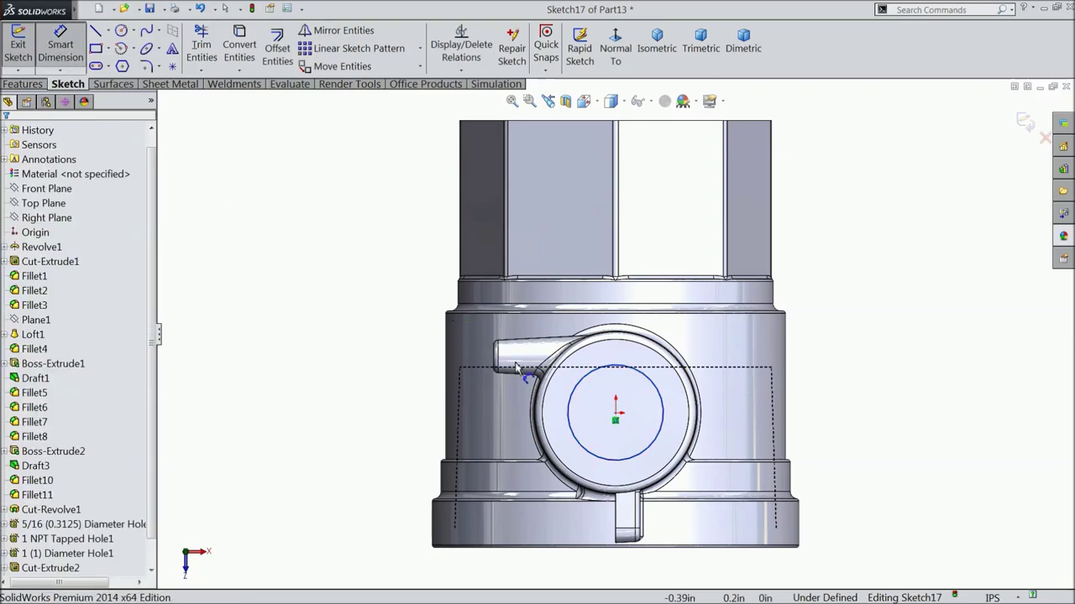
left_click(571, 402)
left_click(349, 395)
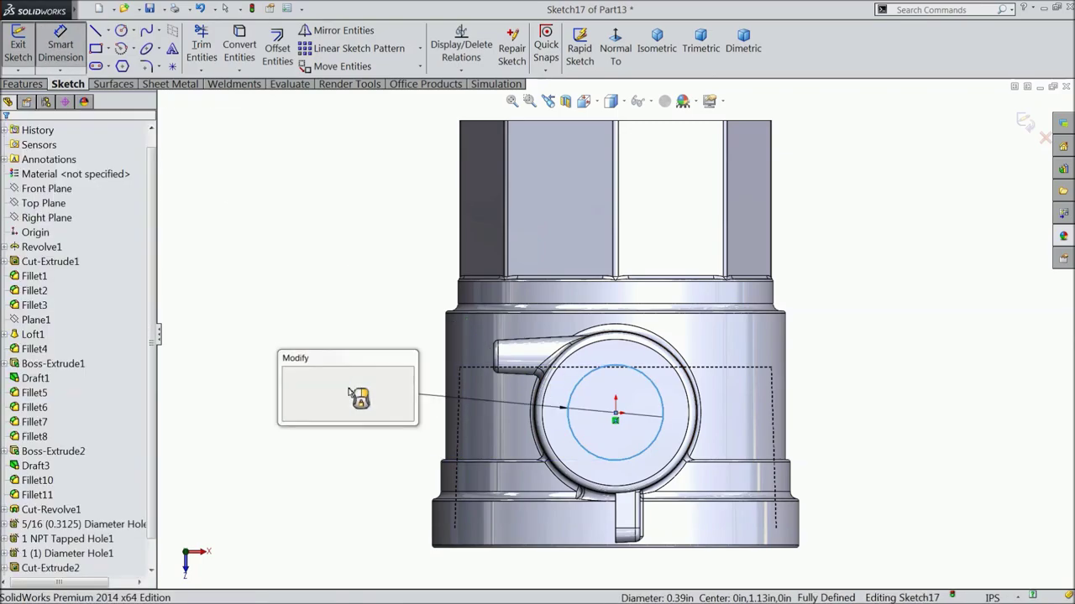
type("5/16")
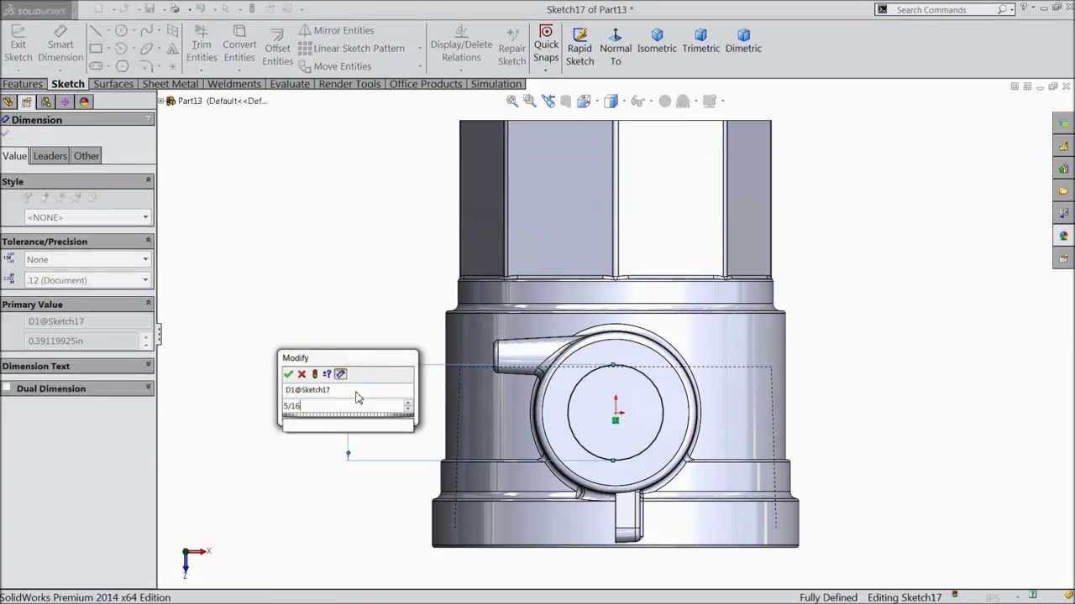
left_click(288, 375)
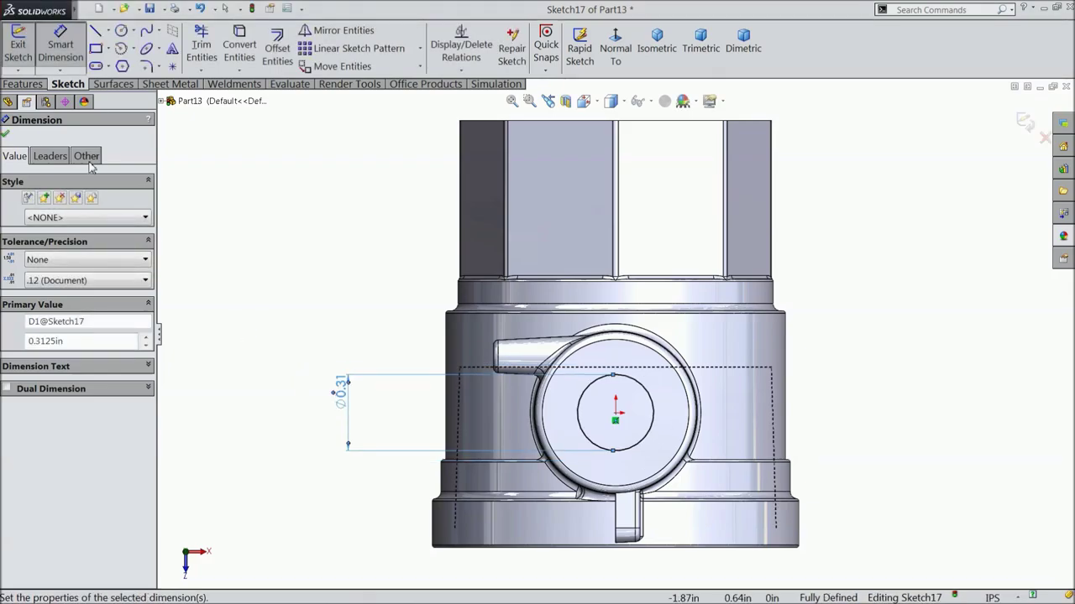
left_click(6, 136)
Cut the 5/16 in circle through the stem boss into the threaded bore with an Extruded Cut set to Up To Next.
left_click(25, 84)
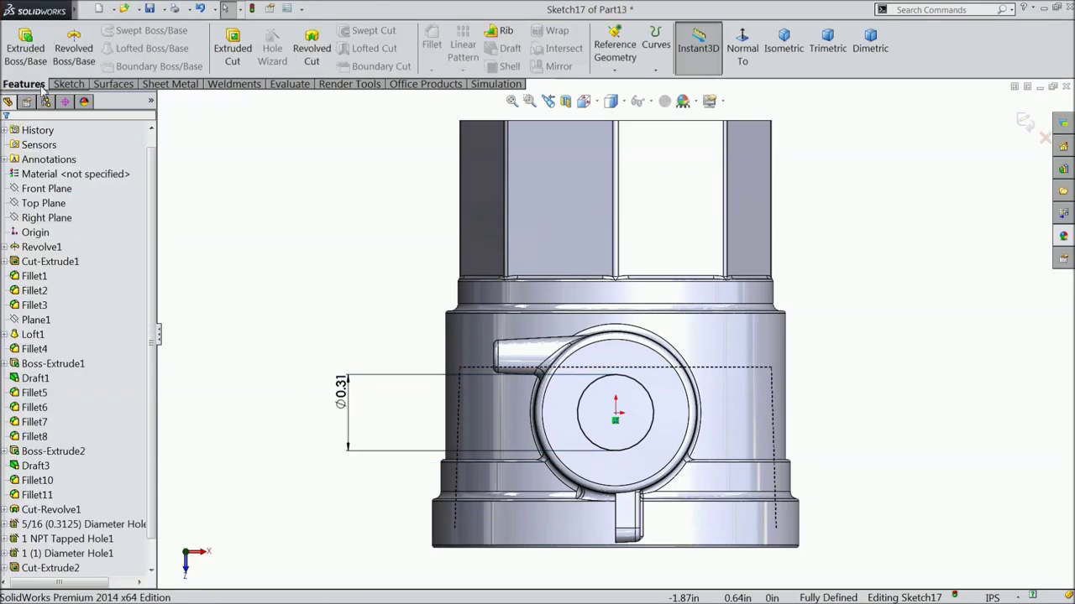
left_click(233, 52)
scroll(336, 361, "up", 3)
middle_click_drag(348, 384, 311, 137)
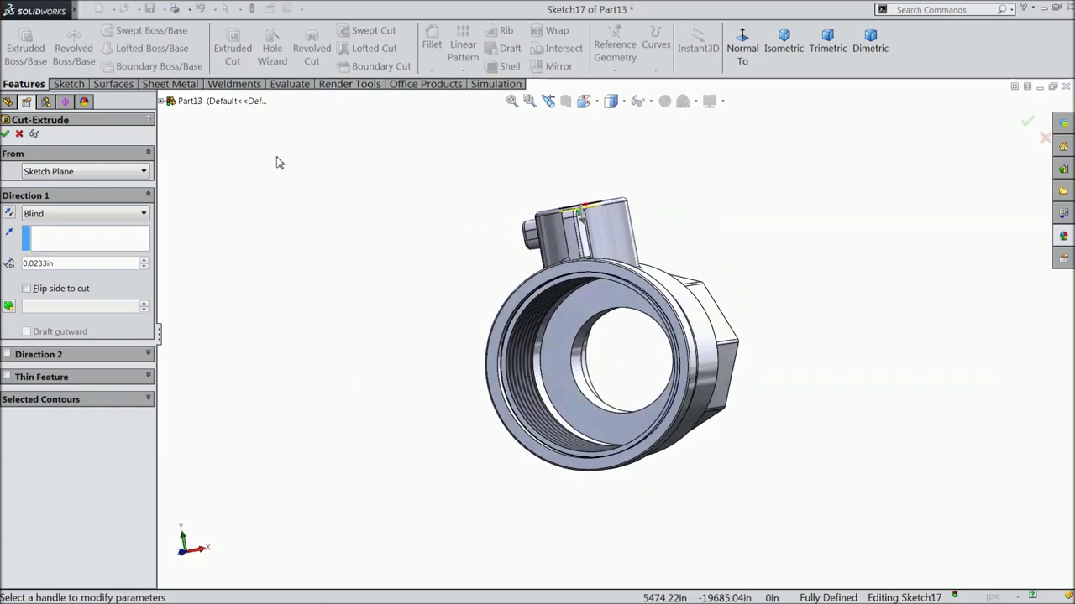
left_click(61, 216)
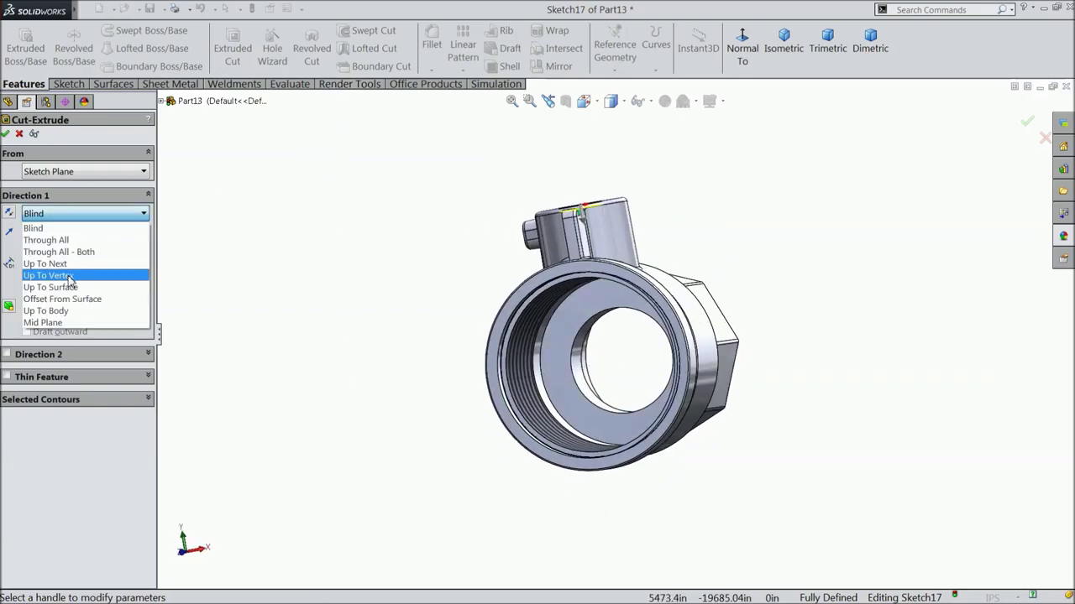
left_click(71, 267)
middle_click_drag(331, 291, 462, 278)
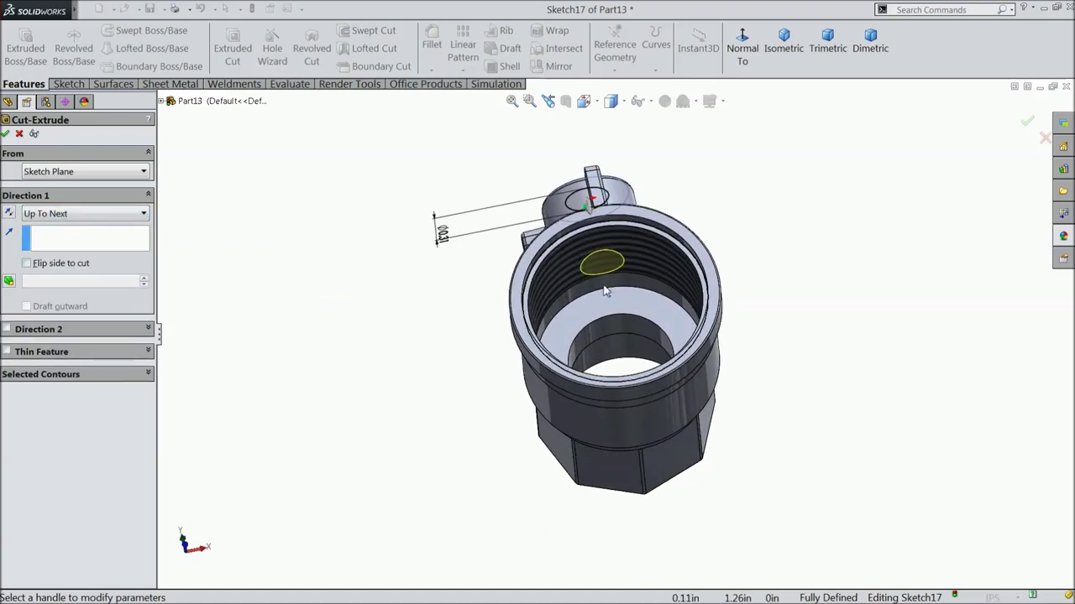
scroll(672, 247, "down", 3)
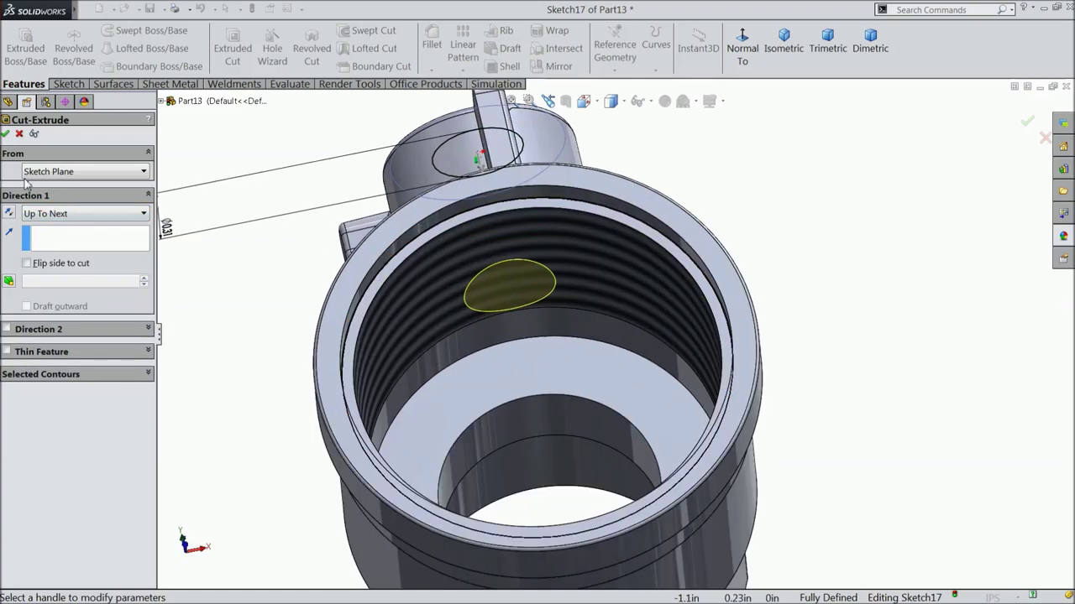
left_click(5, 134)
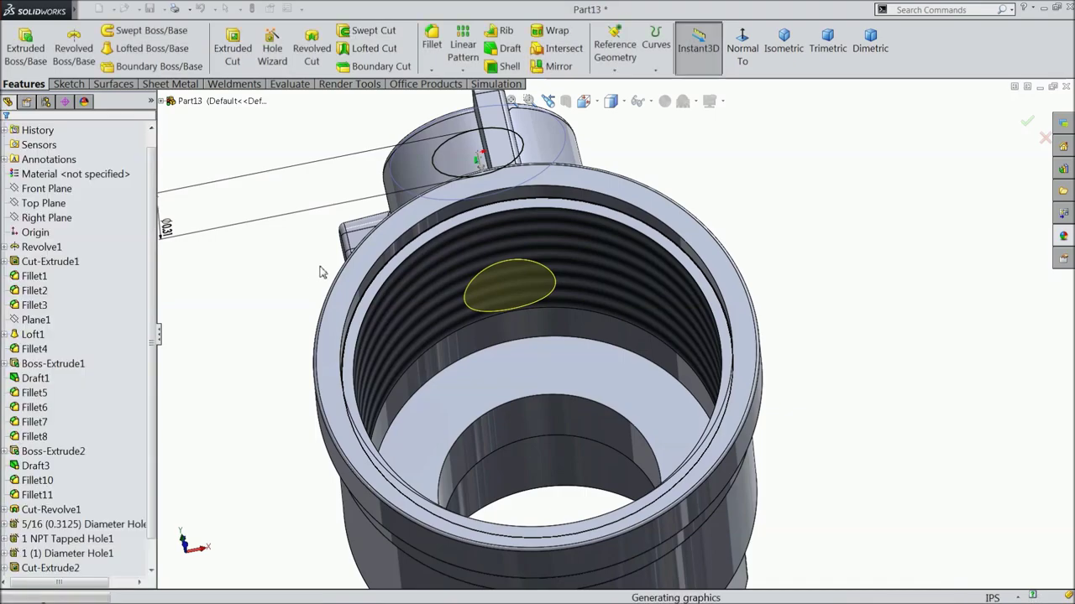
Start a Hole Wizard hole on the stem boss's end face as an ANSI Inch bottoming tapped hole, size 1/2-13.
scroll(319, 269, "up", 3)
middle_click_drag(365, 173, 350, 386)
scroll(514, 290, "down", 3)
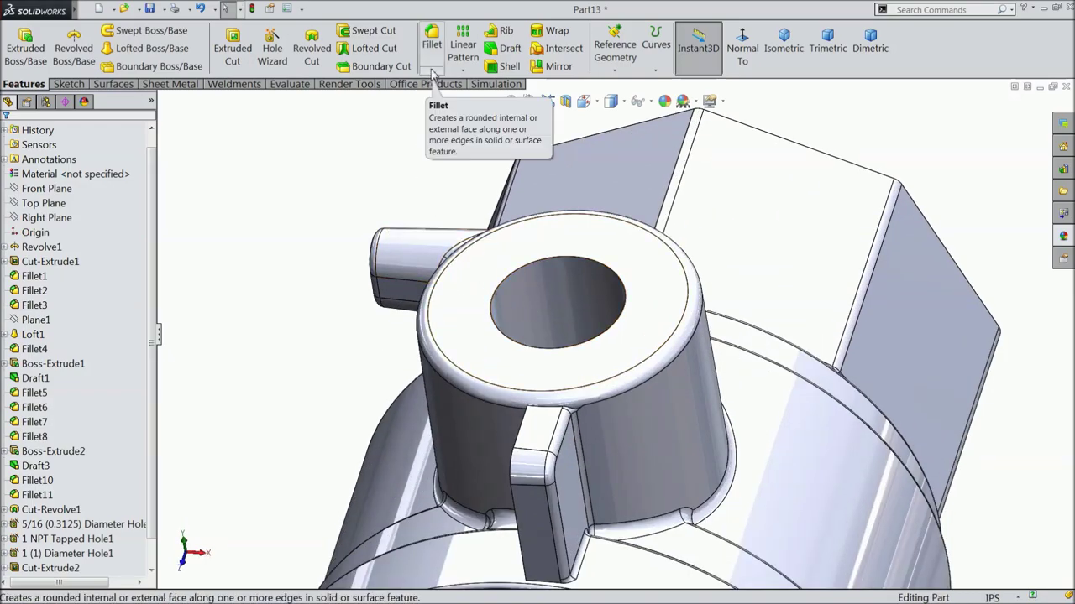
left_click(462, 277)
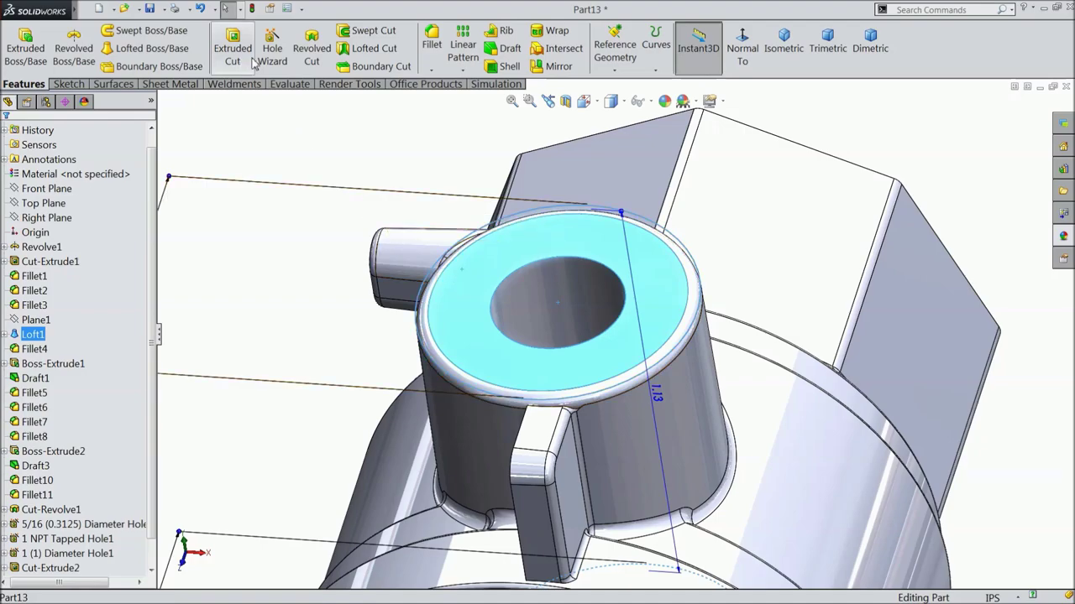
left_click(276, 58)
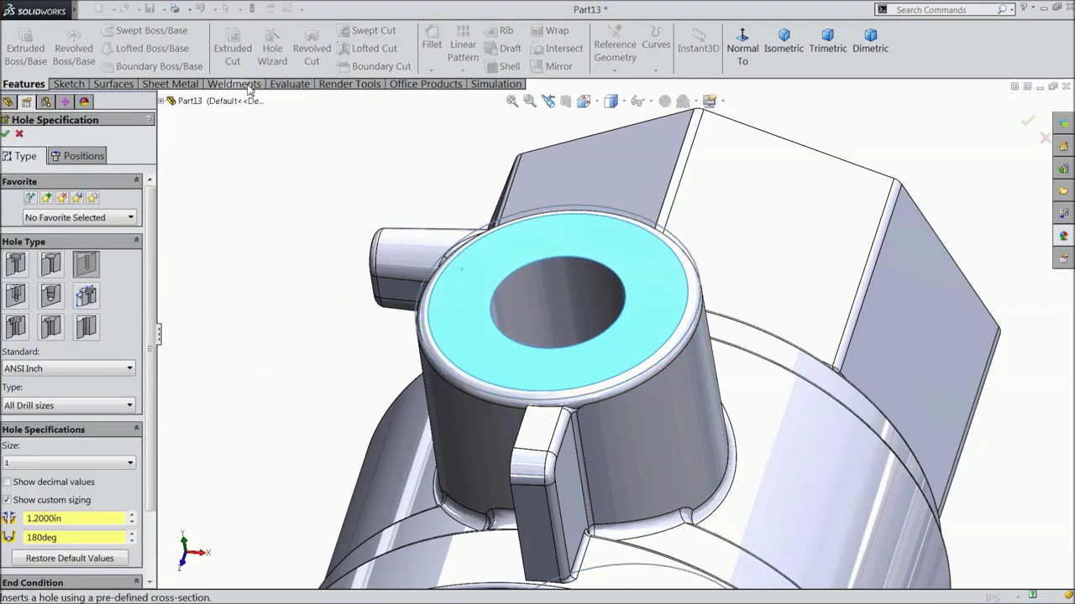
left_click(15, 295)
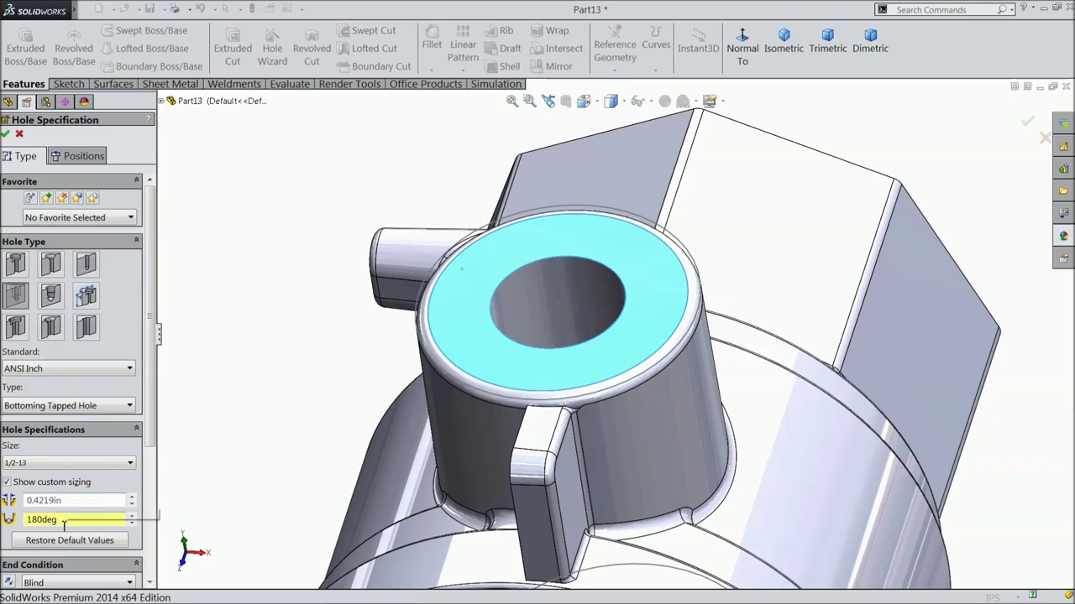
Set the tapped hole's blind drill depth to 0.32 in and its thread depth to 0.25 in.
scroll(152, 546, "down", 5)
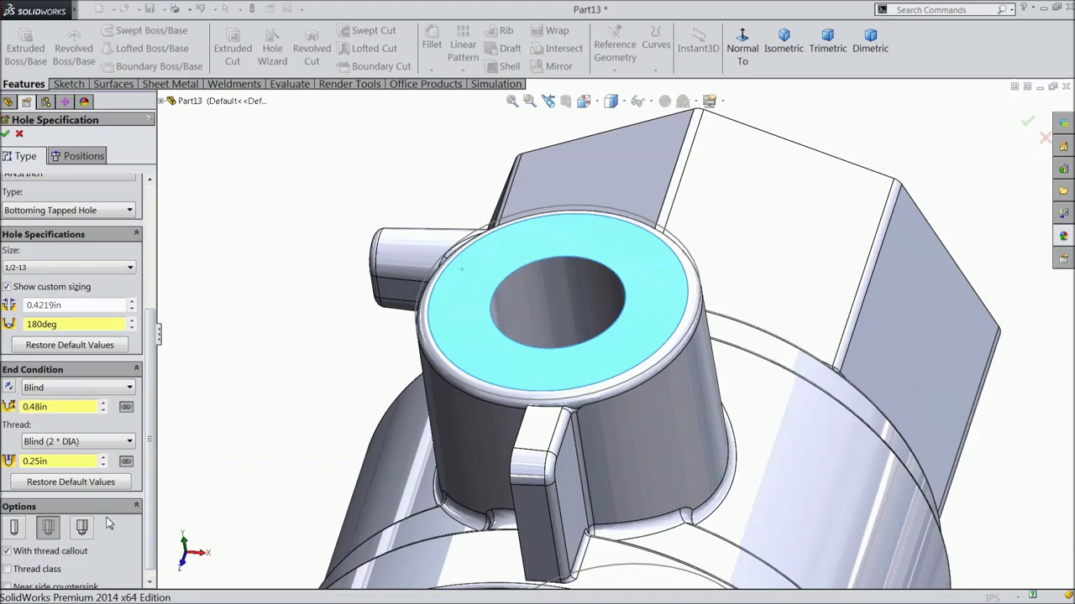
double_click(56, 406)
type("0.32")
key("Return")
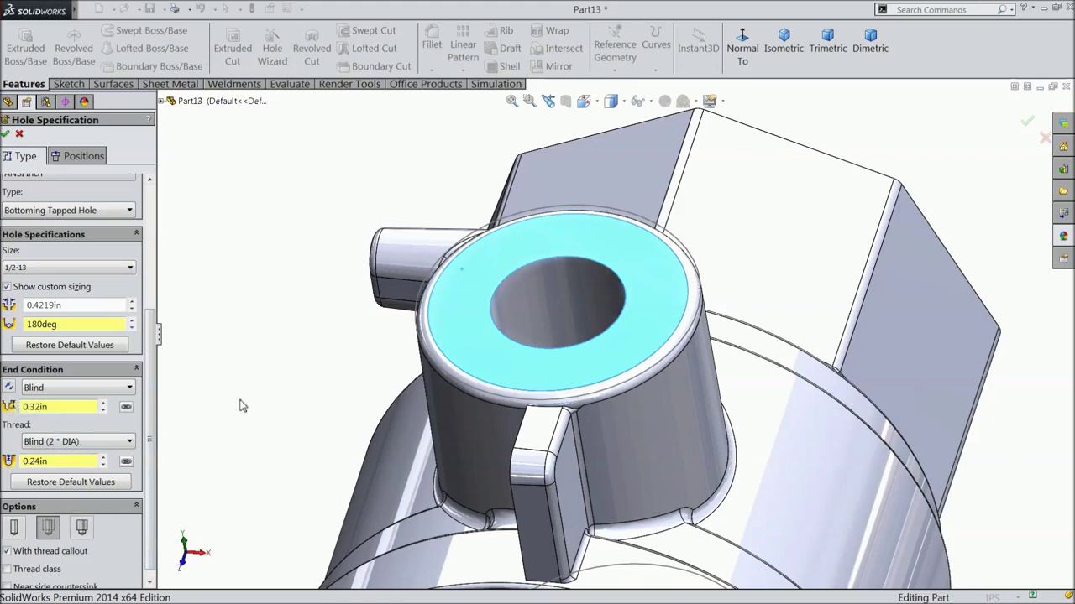
double_click(58, 461)
type("0.25")
key("Return")
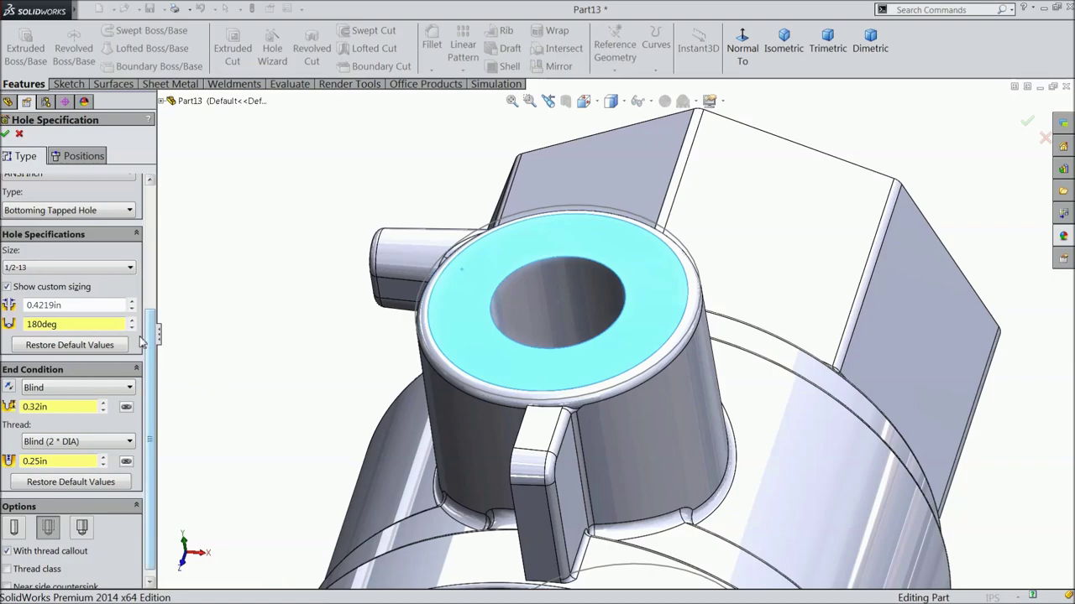
Place the tapped hole on the origin at the centre of the stem boss face and finish it.
left_click(83, 157)
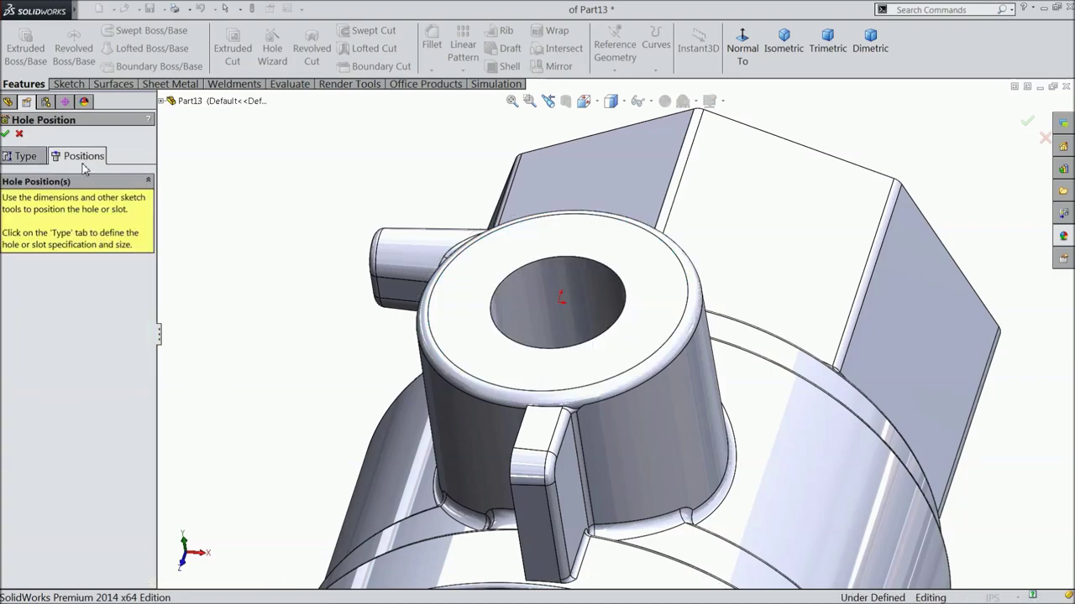
left_click(564, 306)
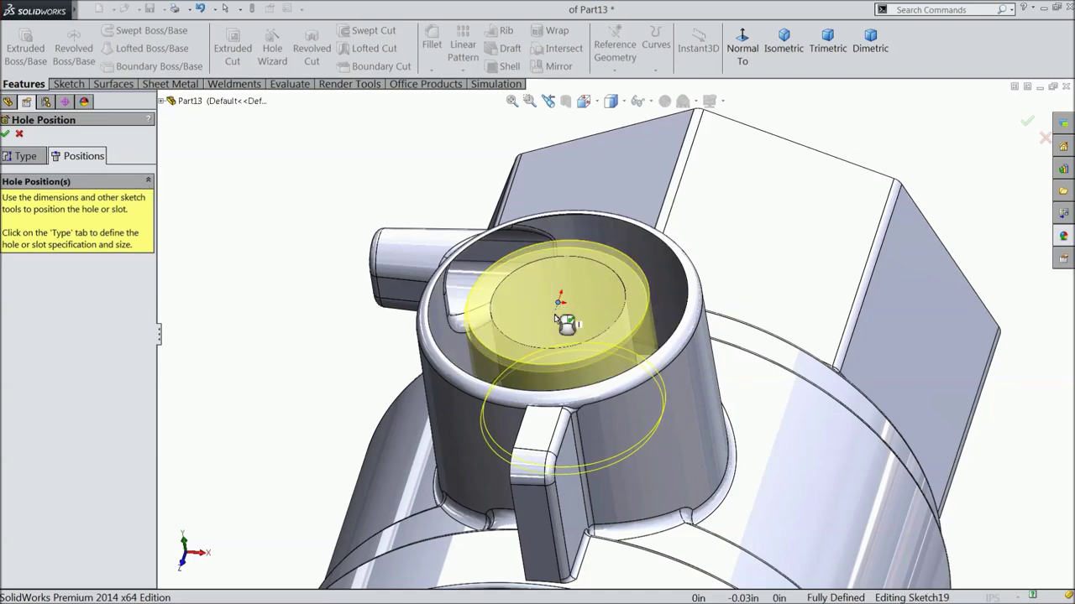
left_click(6, 135)
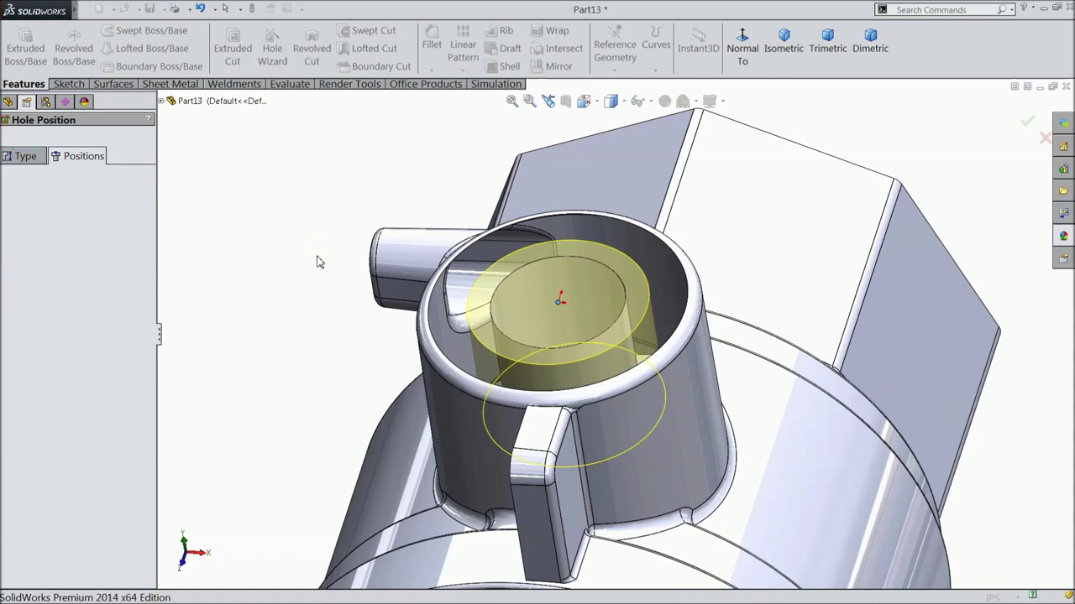
Start a sketch on the octagonal end face and convert the bore's circular edge into a sketch circle.
middle_click_drag(345, 309, 585, 342)
key("f")
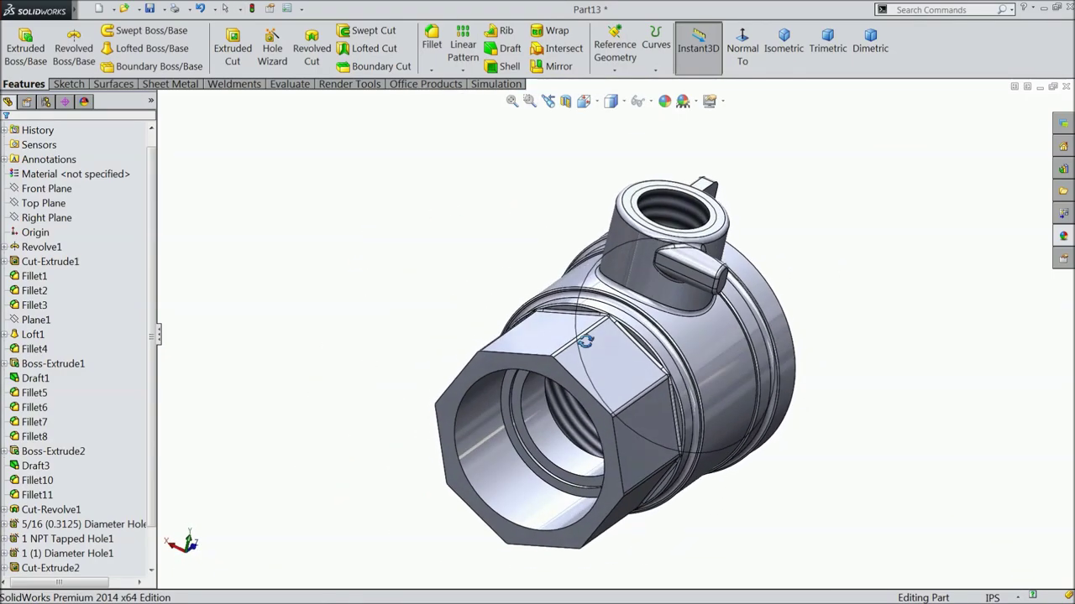
scroll(607, 448, "down", 2)
scroll(611, 470, "down", 1)
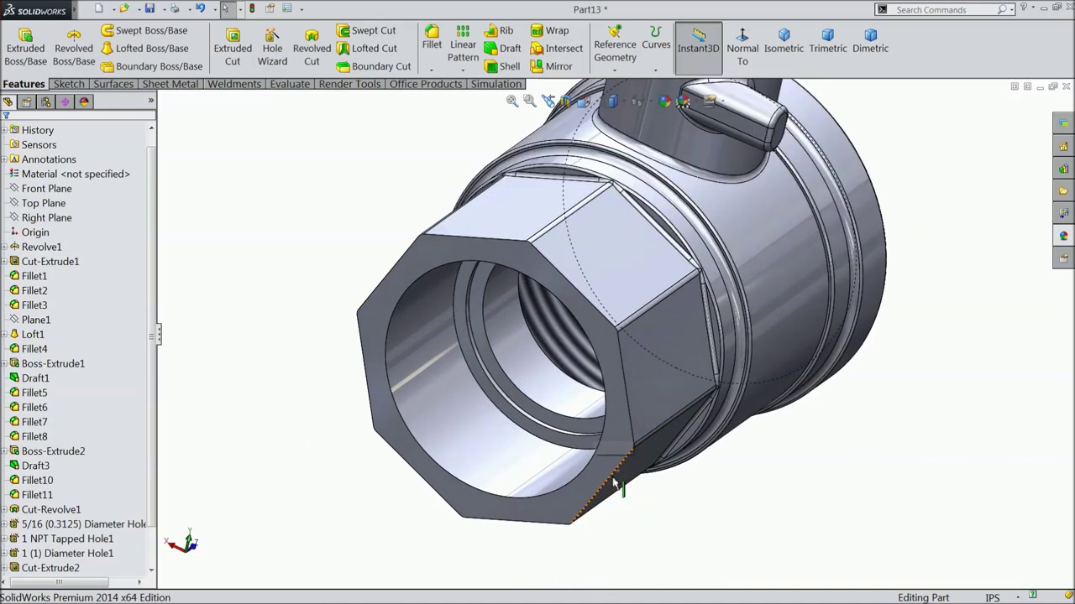
scroll(580, 420, "down", 1)
scroll(566, 343, "down", 1)
left_click(631, 357)
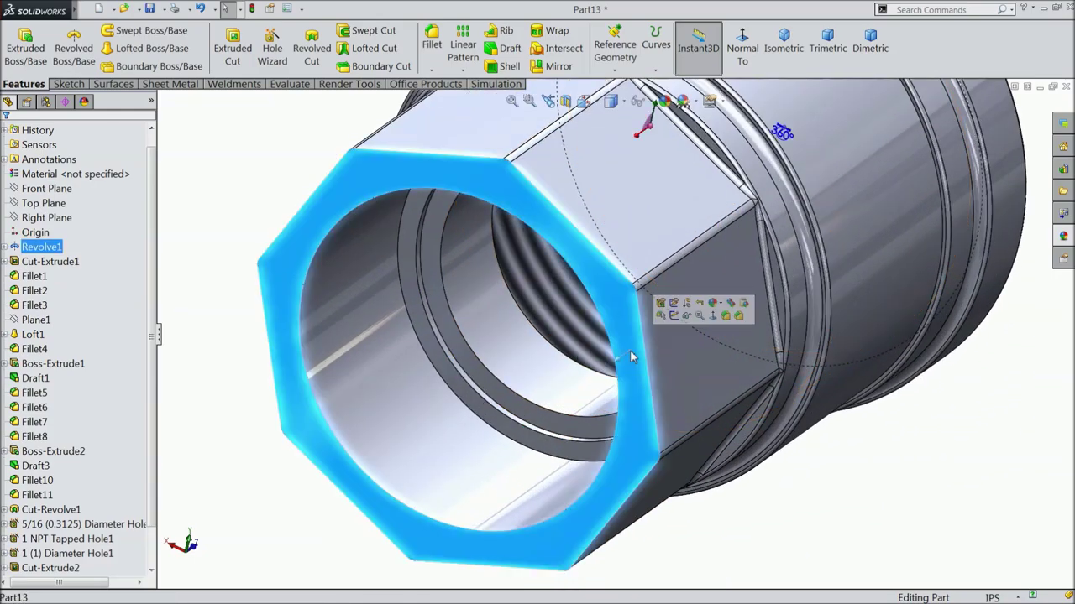
left_click(674, 315)
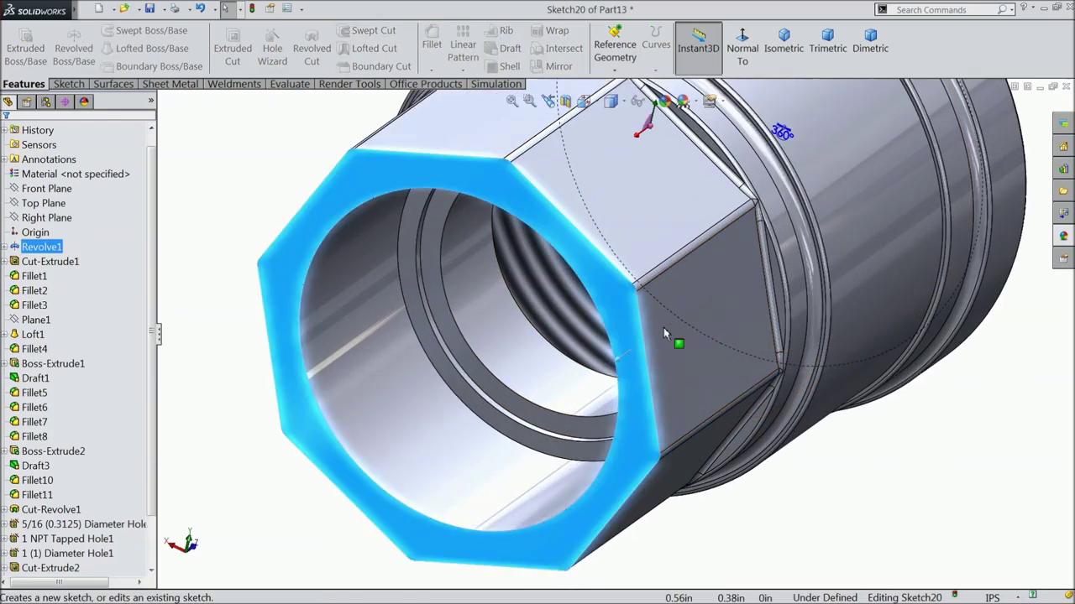
left_click(617, 360)
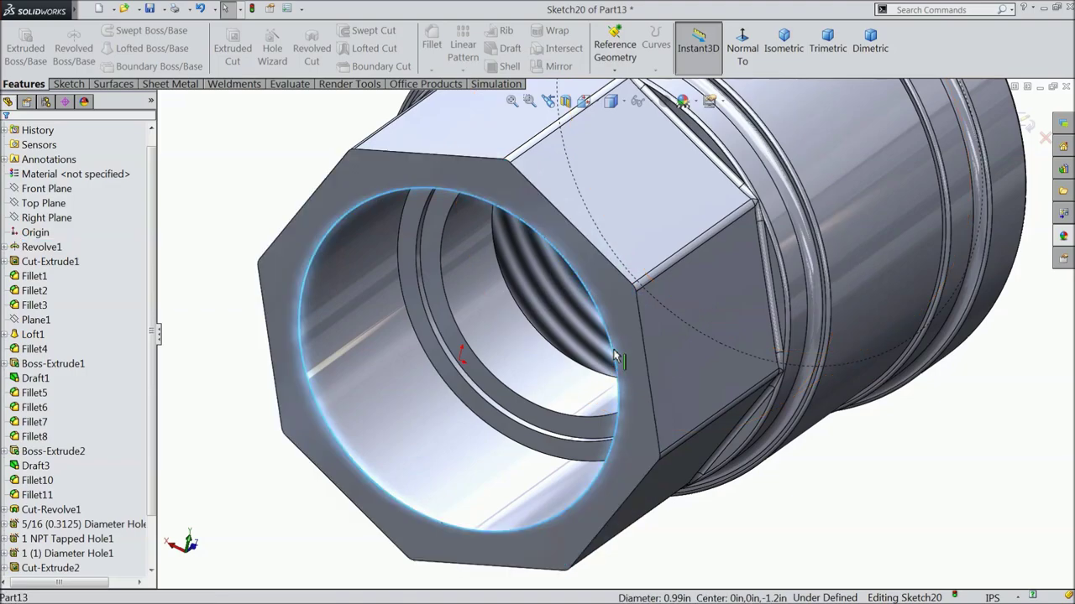
left_click(71, 84)
left_click(239, 48)
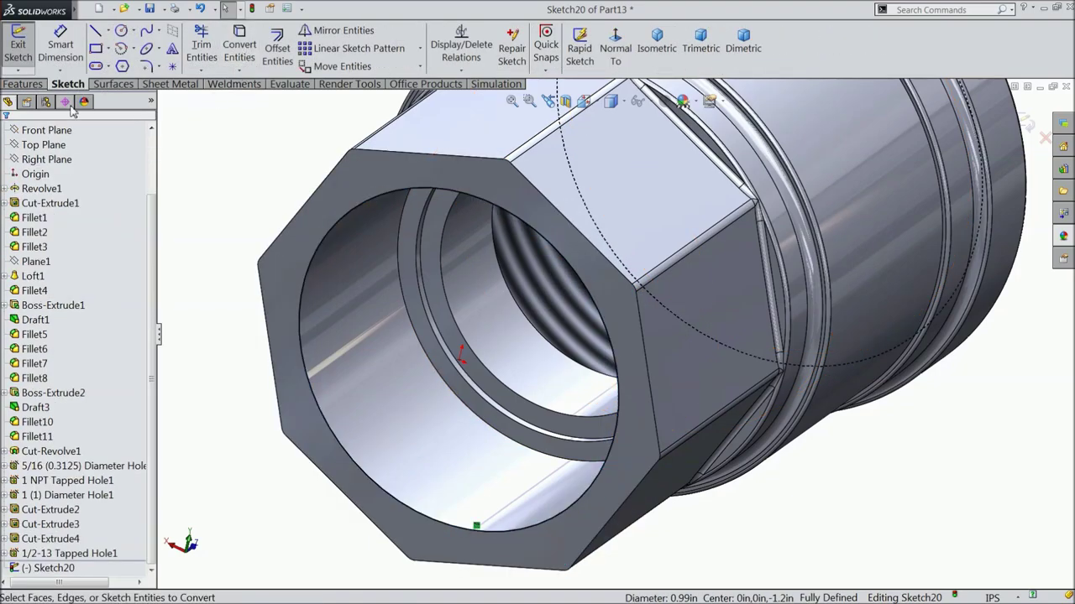
Create a reversed, clockwise constant-pitch helix from the bore circle with 0.47 in height, 10 revolutions and a 180° start angle.
left_click(23, 84)
left_click(656, 69)
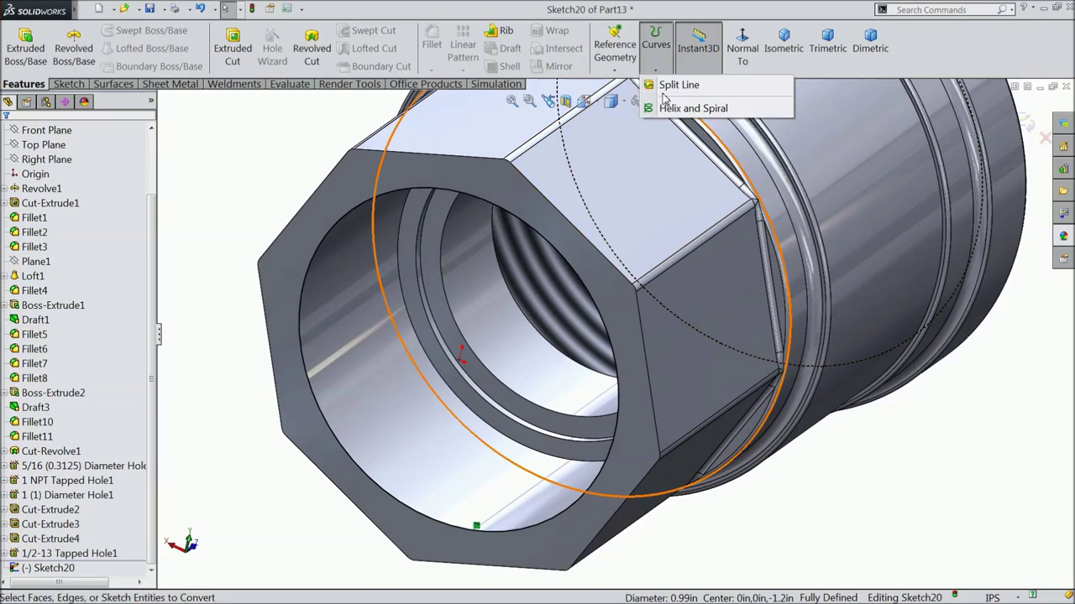
left_click(682, 108)
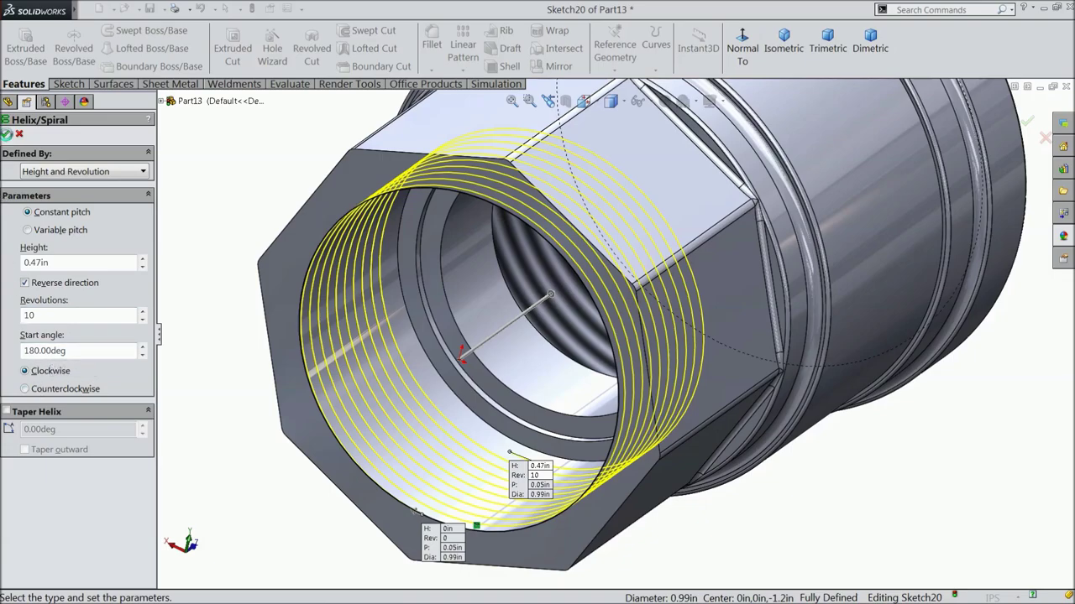
left_click(7, 134)
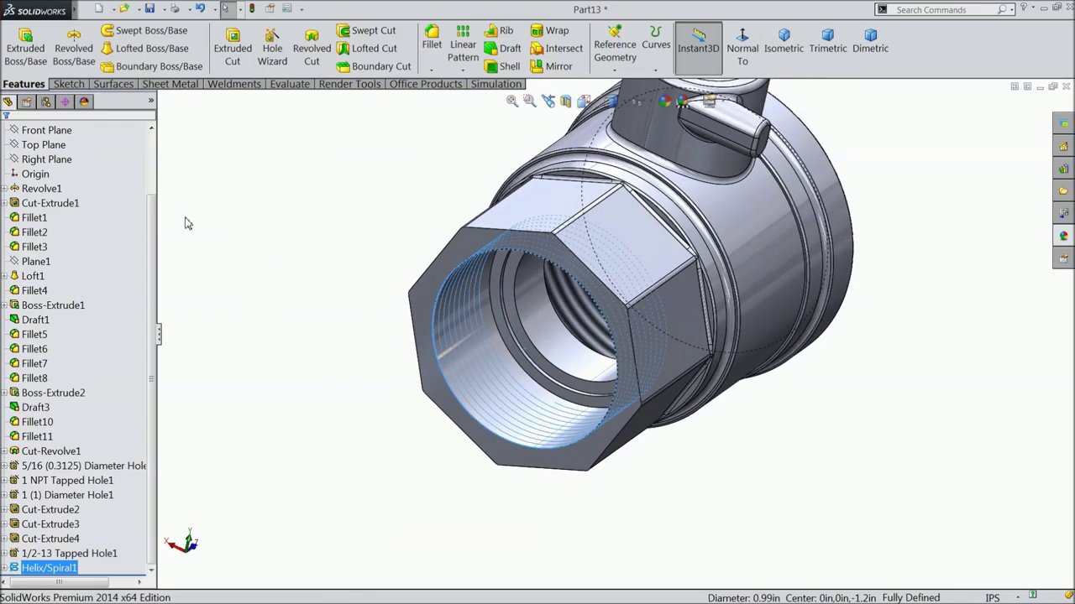
left_click(40, 148)
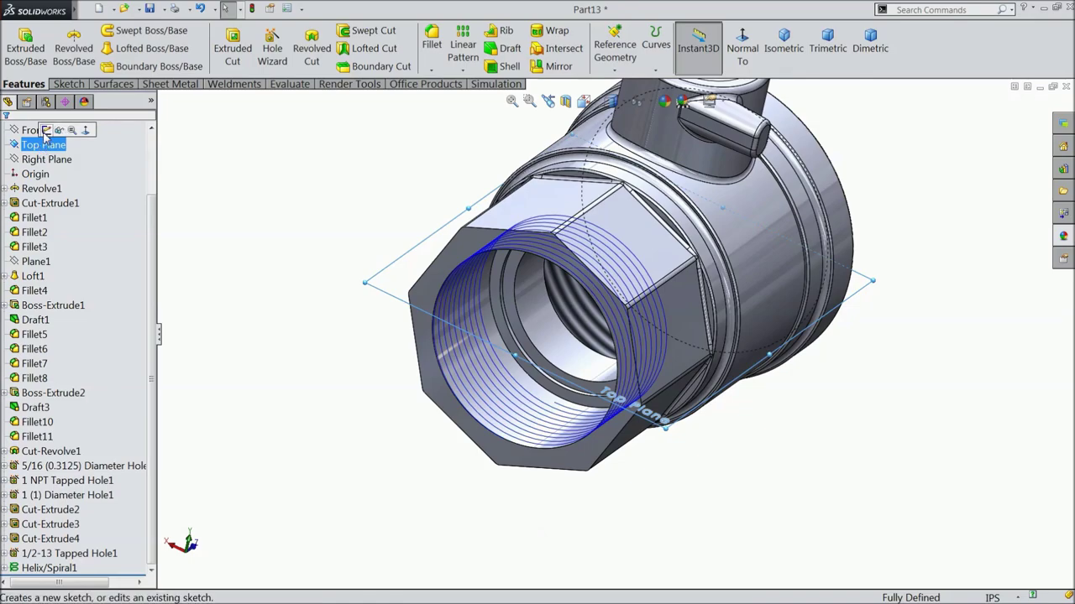
left_click(48, 134)
left_click(742, 54)
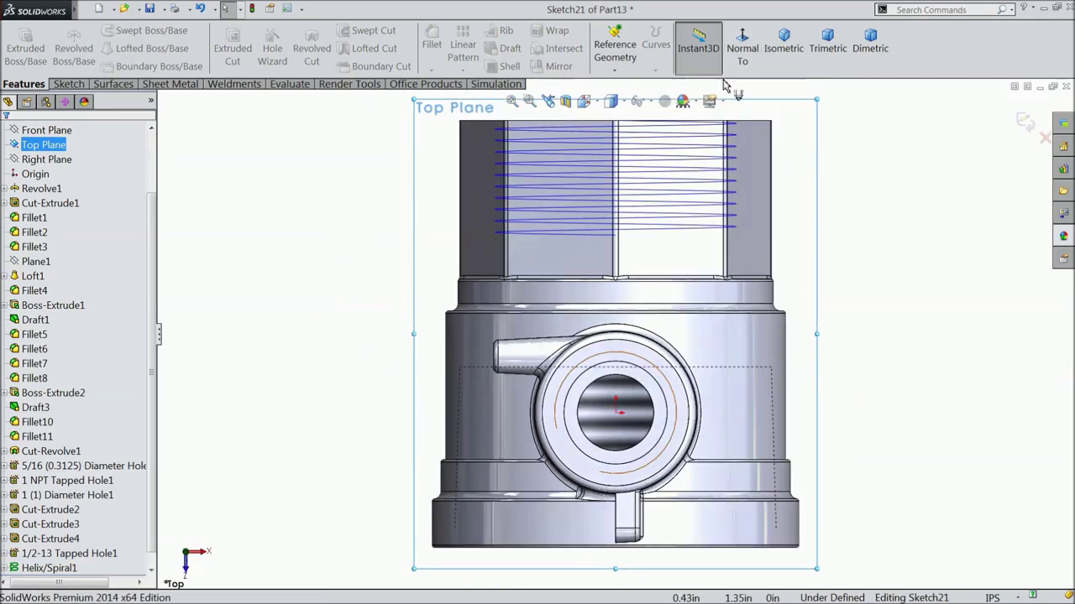
scroll(613, 173, "down", 10)
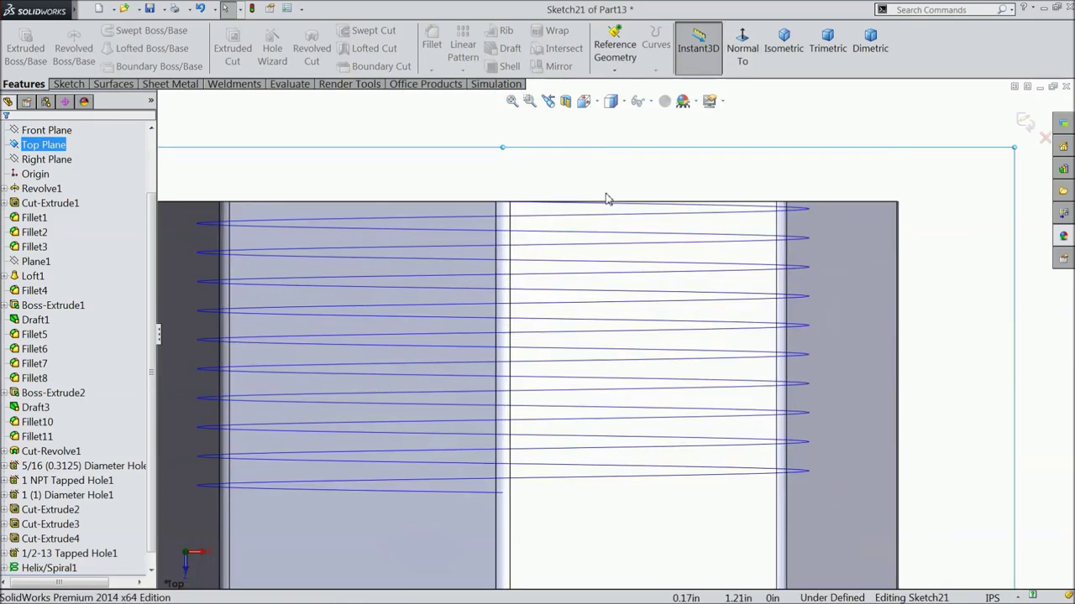
left_click(507, 207)
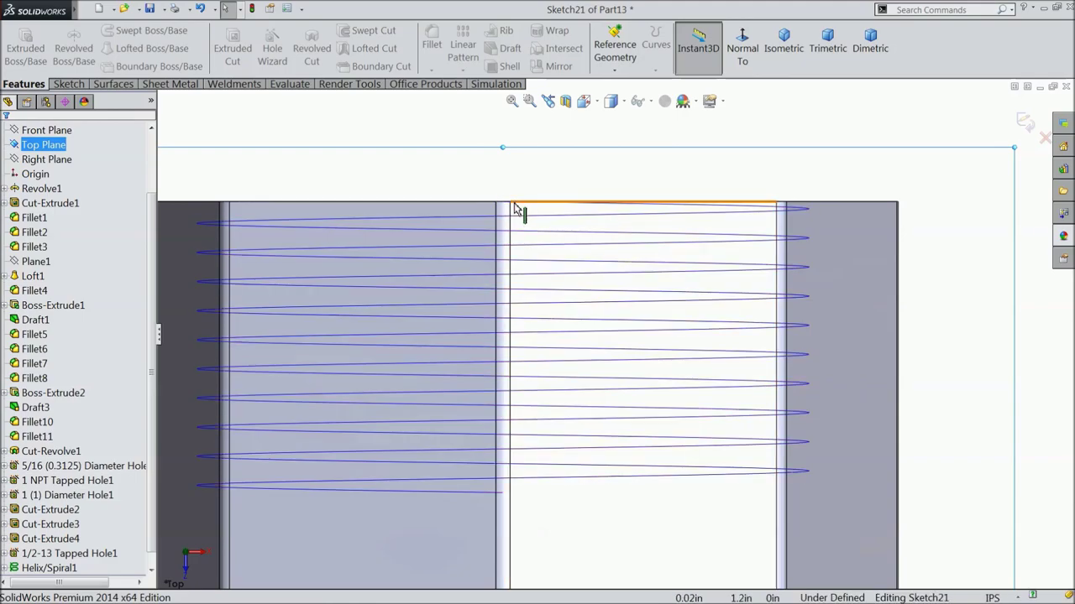
middle_click_drag(516, 180, 518, 195)
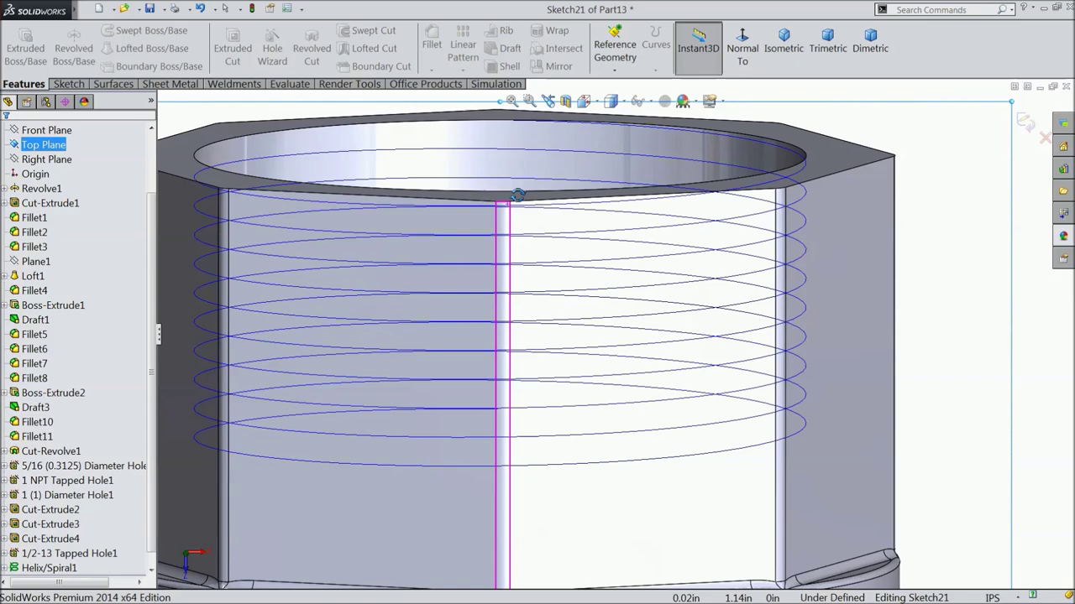
left_click(742, 48)
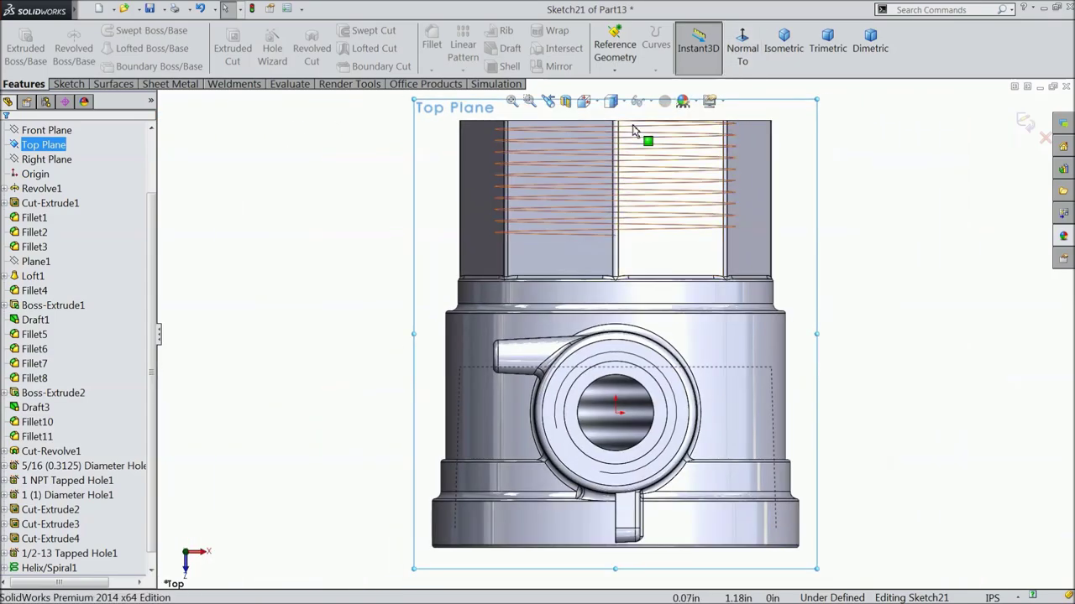
scroll(634, 132, "down", 5)
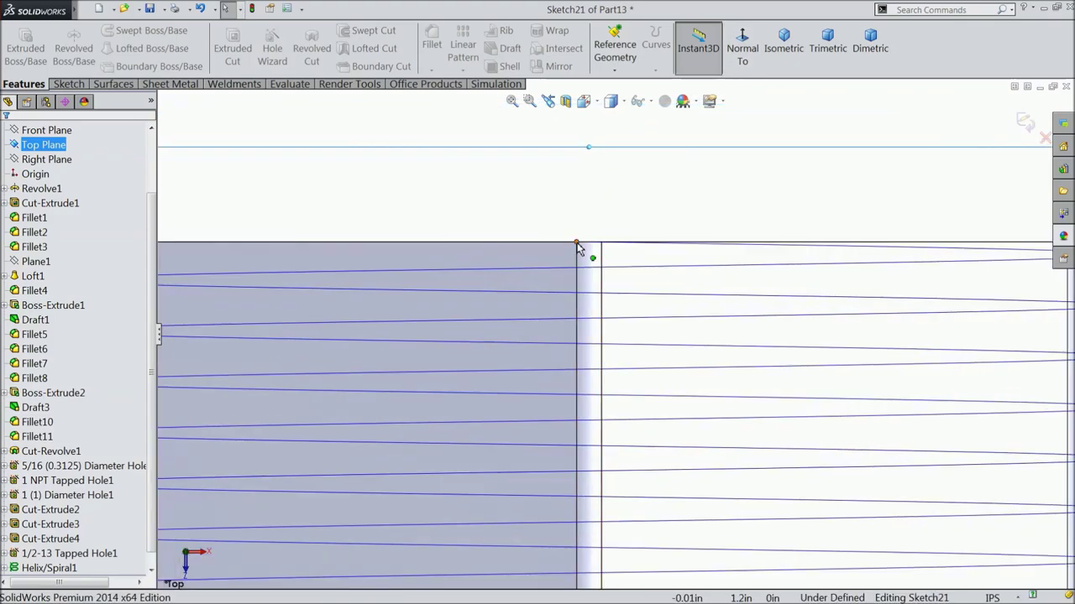
left_click(1024, 122)
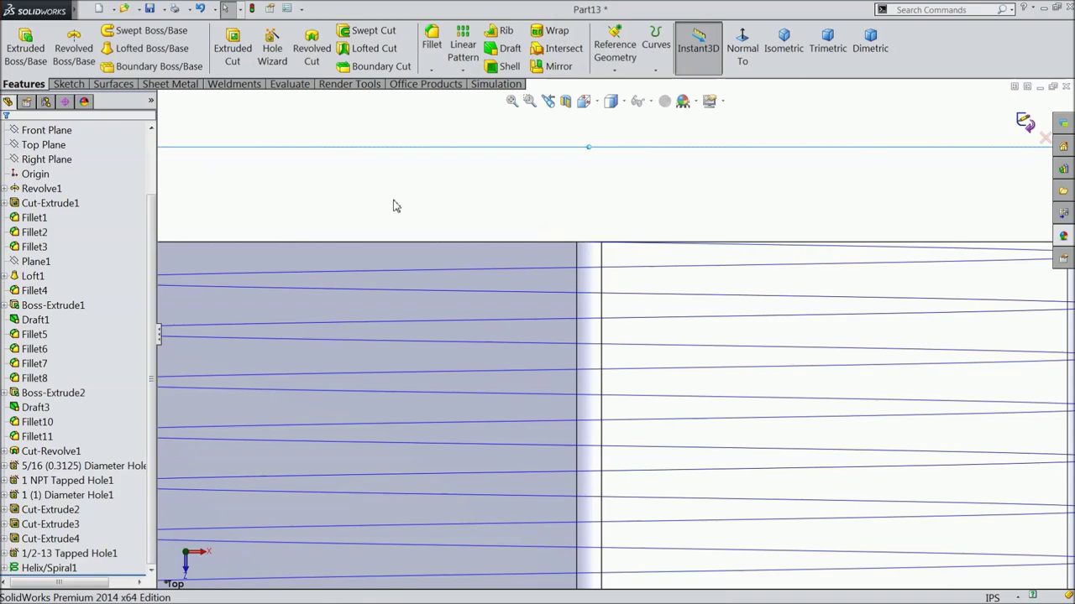
Examine the Front and Right planes against the helix's start point at the octagonal end.
scroll(456, 218, "up", 5)
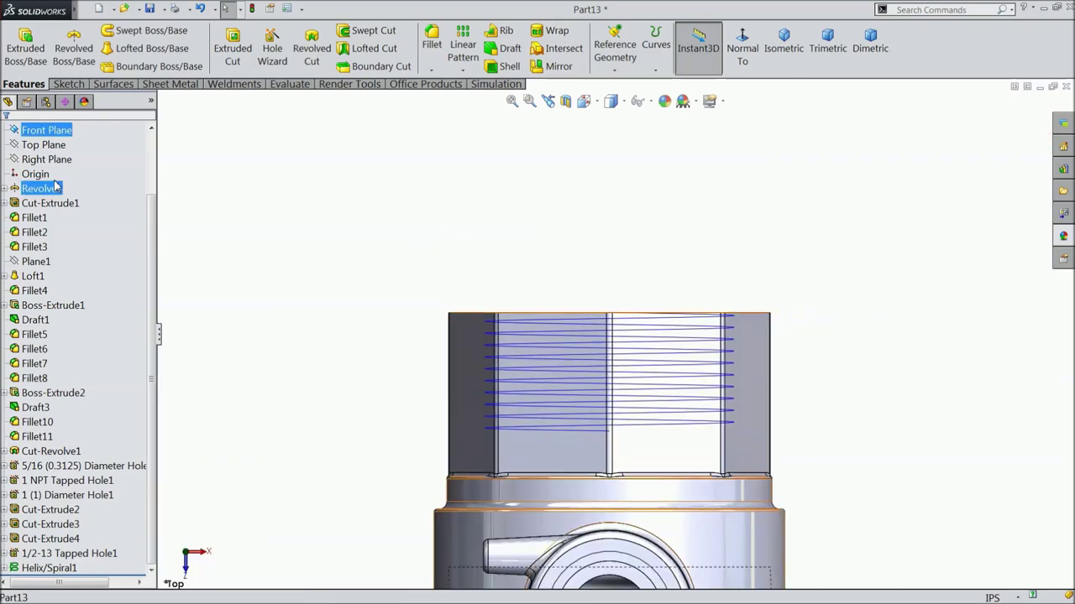
left_click(46, 130)
middle_click_drag(374, 272, 376, 281)
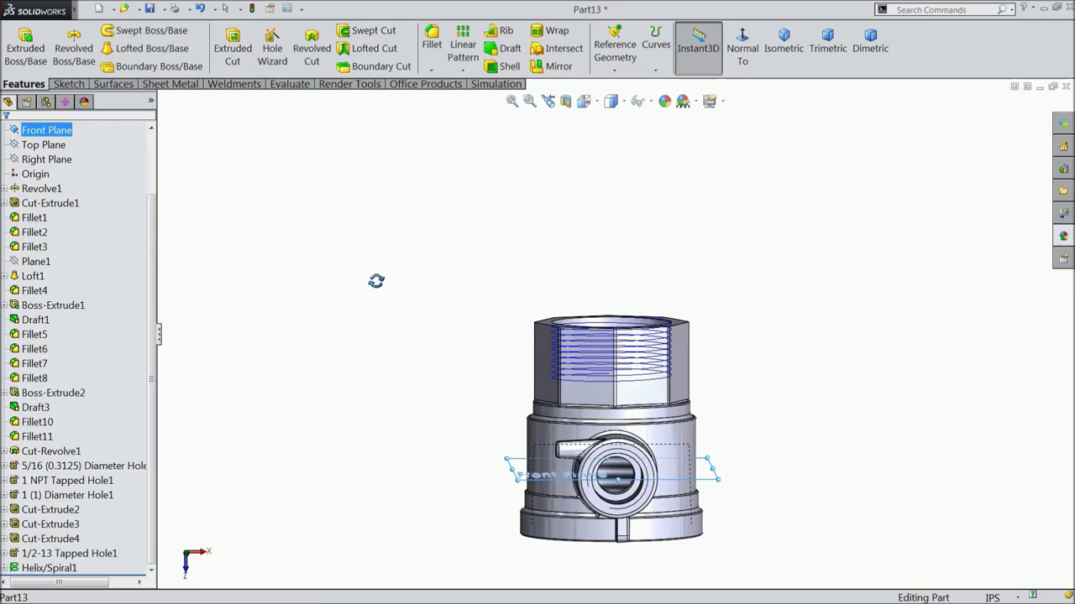
left_click(44, 162, "ctrl")
left_click(45, 161)
middle_click_drag(371, 294, 252, 283)
left_click(742, 52)
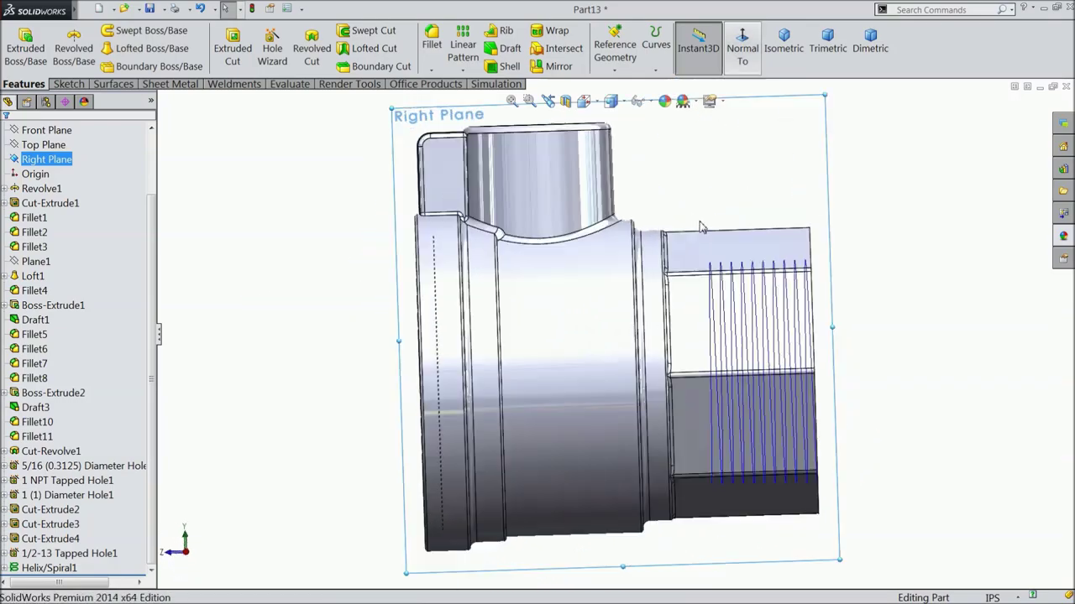
scroll(811, 479, "down", 5)
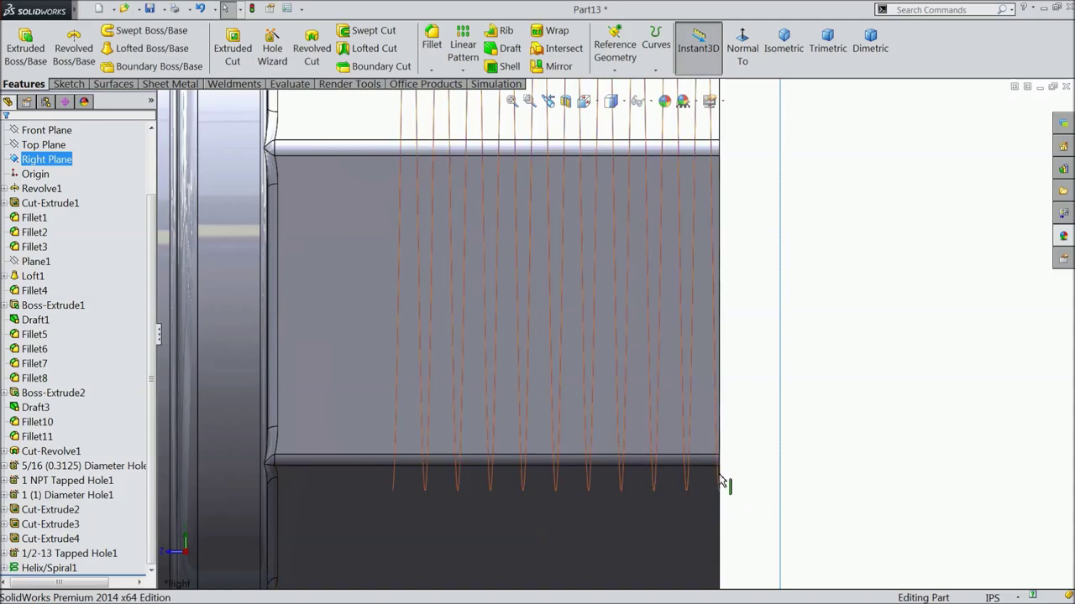
scroll(719, 479, "up", 4)
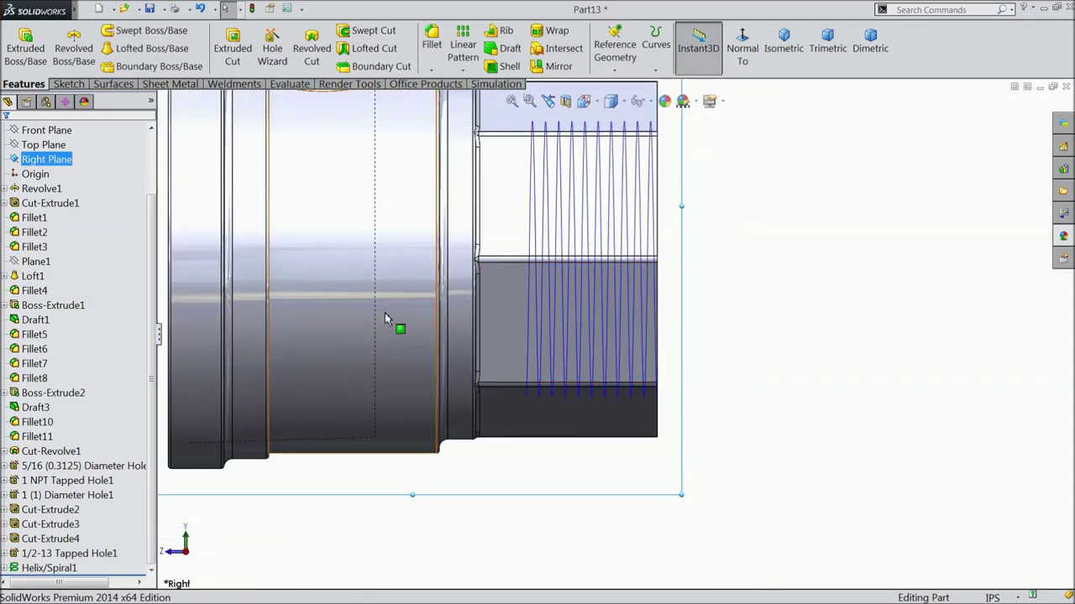
Start a sketch on the Right Plane and view it face-on around the octagonal end.
left_click(35, 173, "ctrl")
left_click(30, 164)
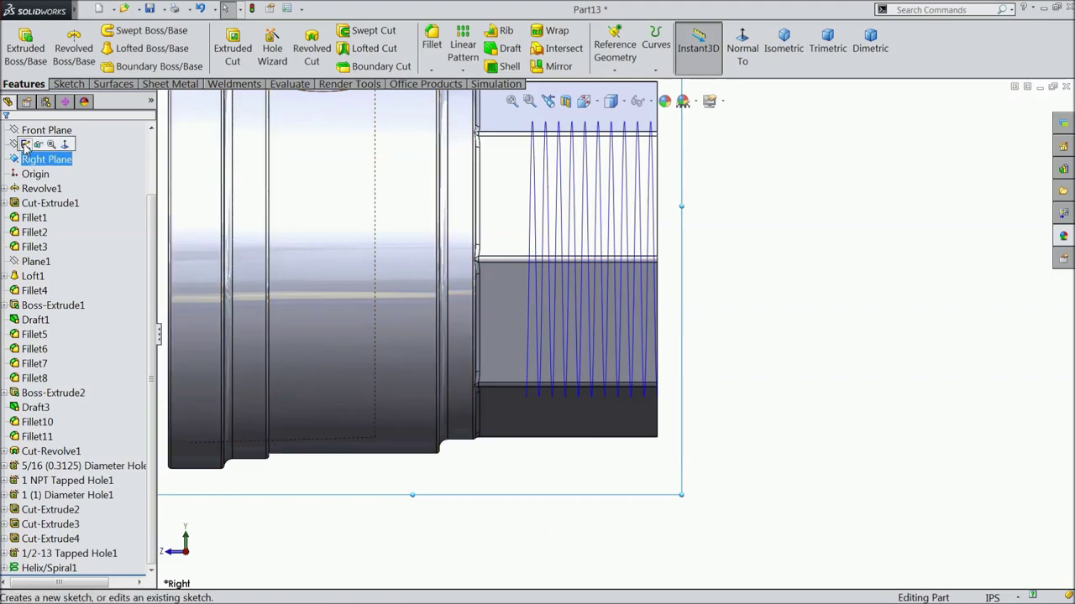
left_click(25, 143)
left_click(742, 52)
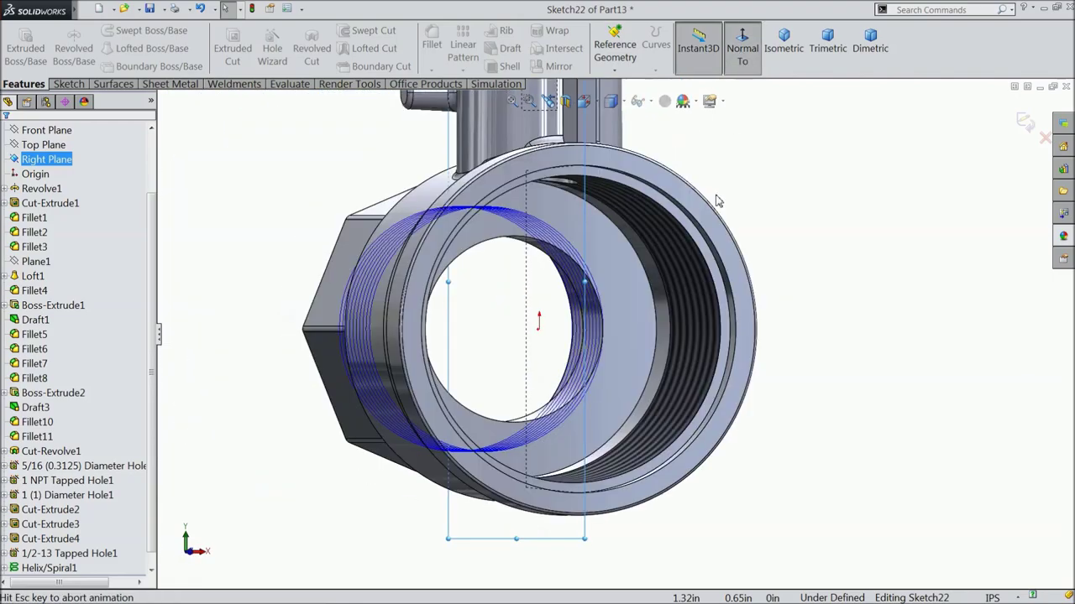
left_click(742, 52)
scroll(851, 501, "down", 8)
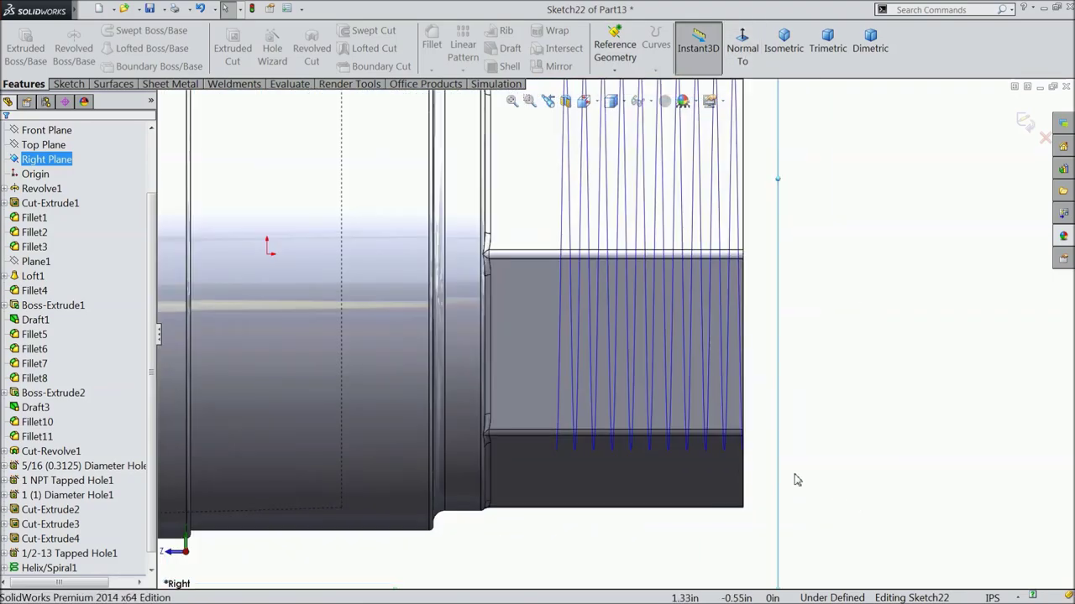
Sketch a closed downward-pointing triangle about 0.07 in deep with a horizontal top edge, just outside the octagonal end face.
left_click(68, 84)
left_click(95, 30)
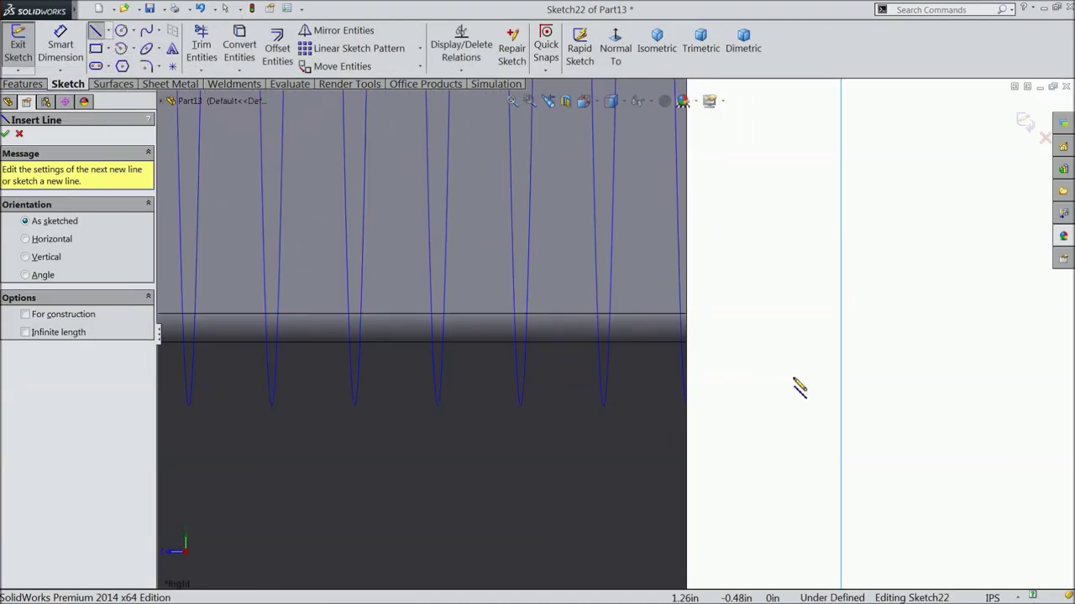
left_click(755, 340)
left_click(848, 341)
left_click(805, 467)
left_click(755, 340)
right_click(766, 299)
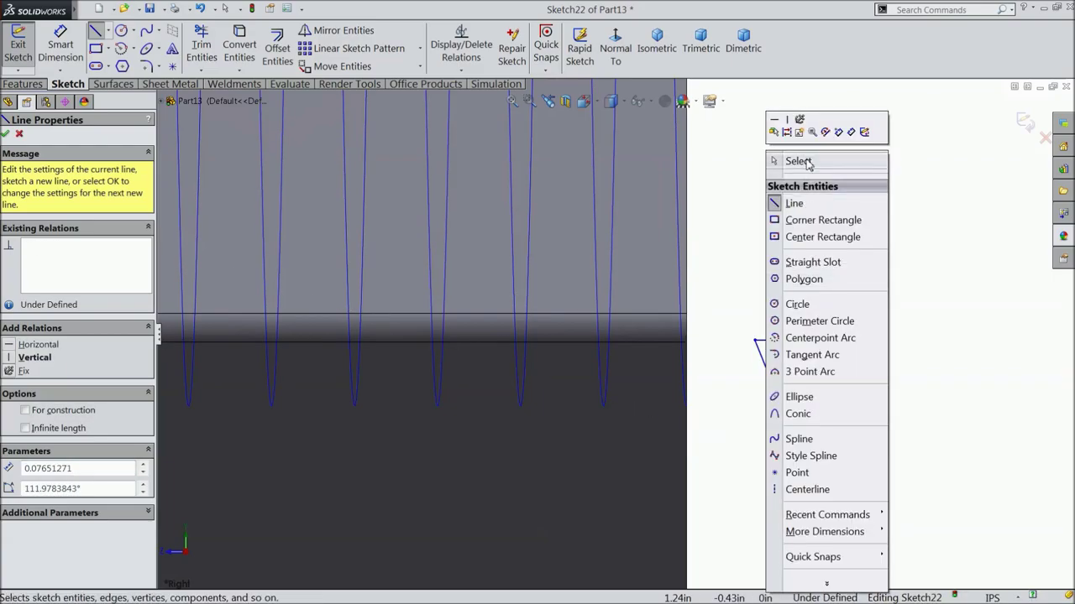
left_click(804, 162)
Draw a centerline from the midpoint of the triangle's top edge to its lower apex and make it vertical.
left_click(108, 30)
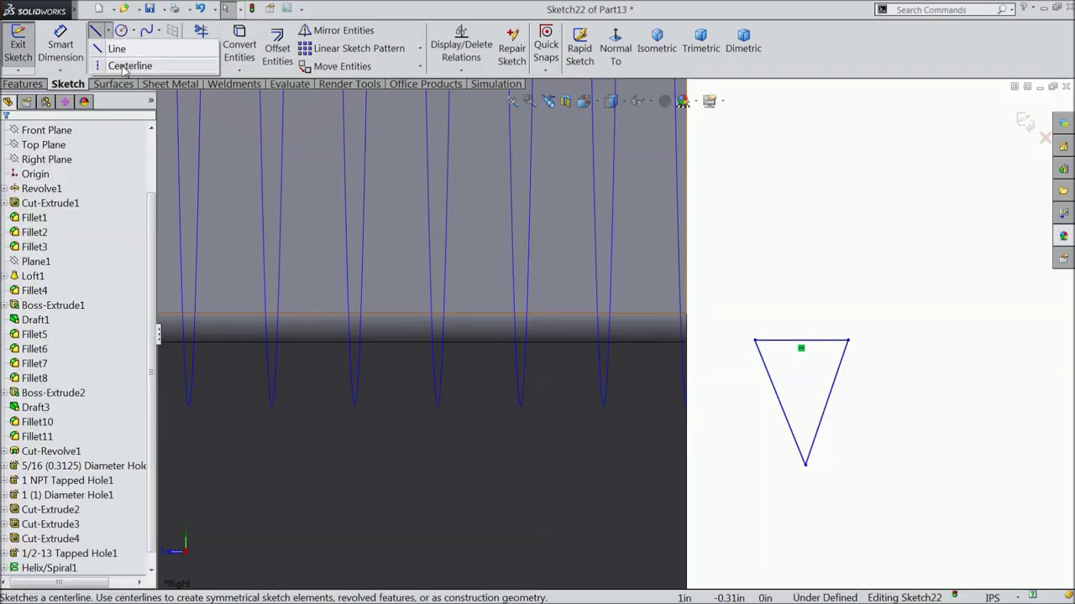
left_click(123, 66)
mouse_move(802, 341)
left_mouse_down()
mouse_move(811, 363)
mouse_move(805, 464)
left_mouse_up()
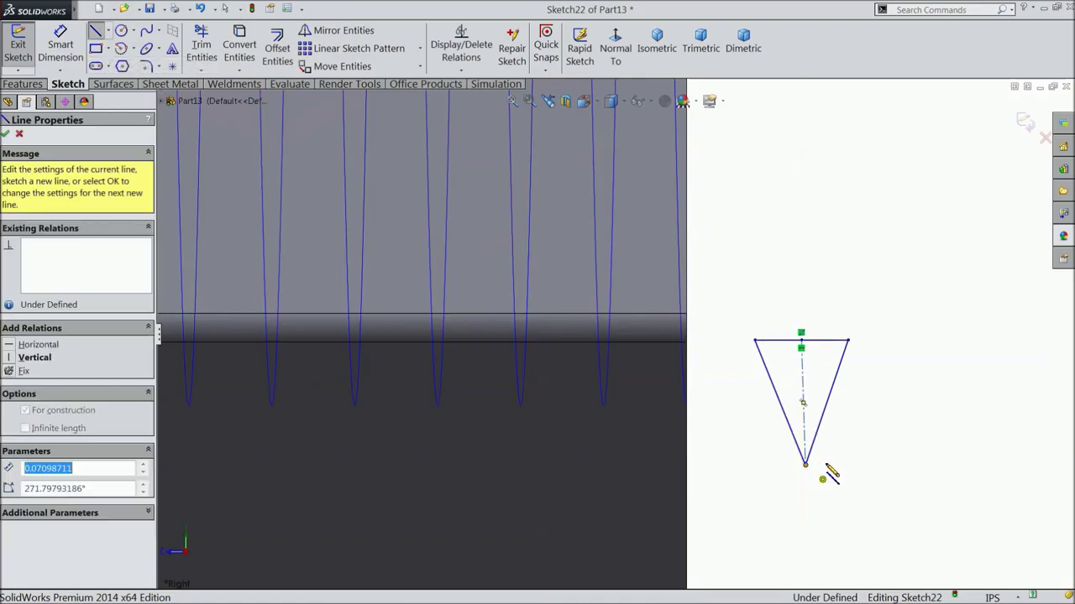
right_click(861, 472)
left_click(888, 177)
scroll(924, 304, "down", 3)
scroll(667, 451, "up", 2)
scroll(671, 391, "down", 2)
left_click(621, 357)
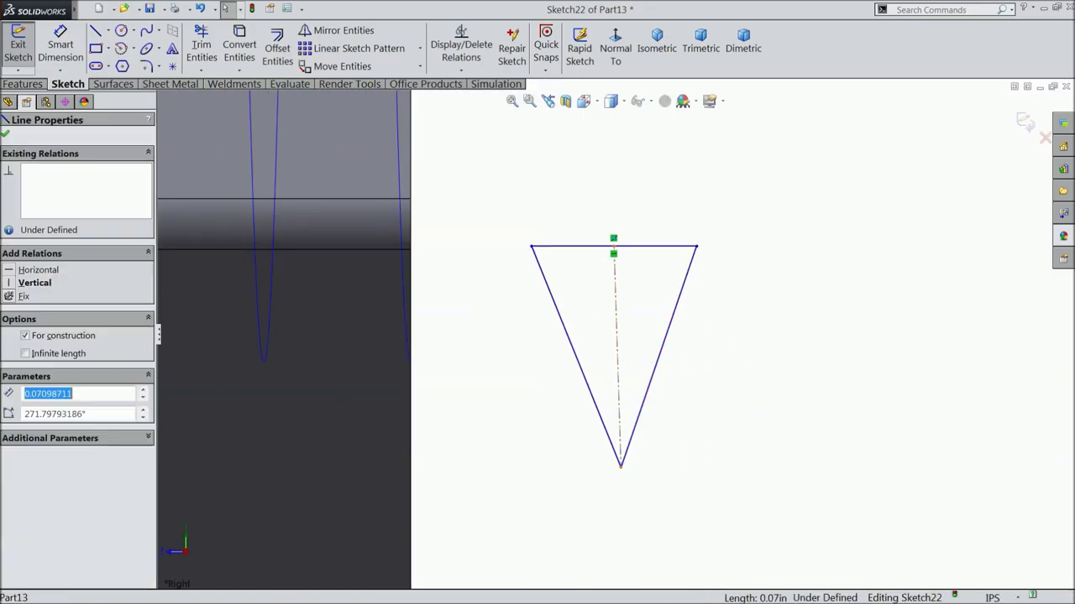
left_click(651, 308)
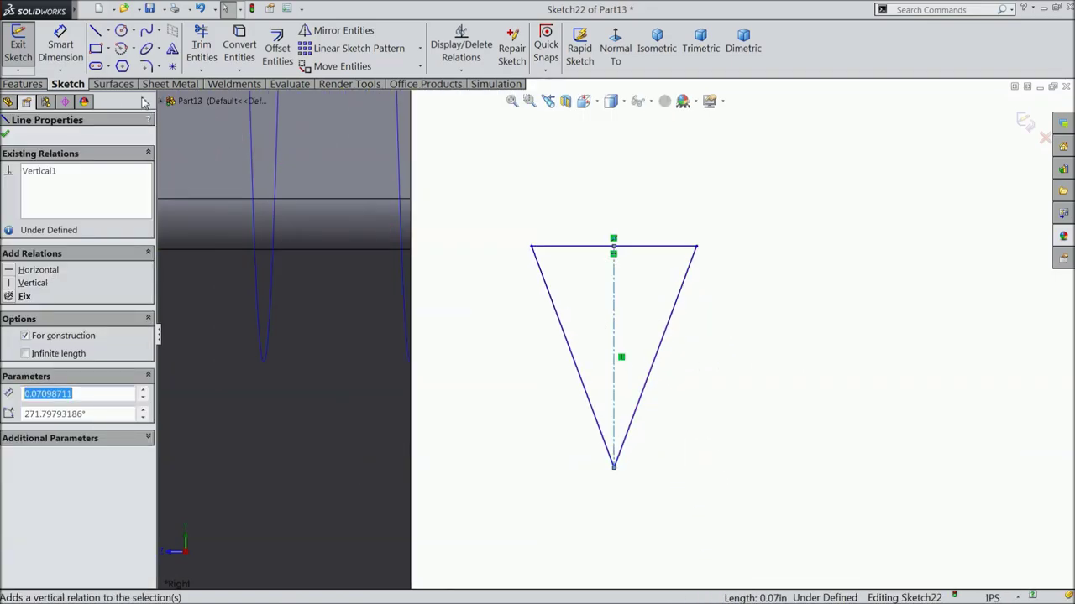
Dimension the angle between the triangle's two slanted sides as 50°.
left_click(60, 46)
left_click(575, 366)
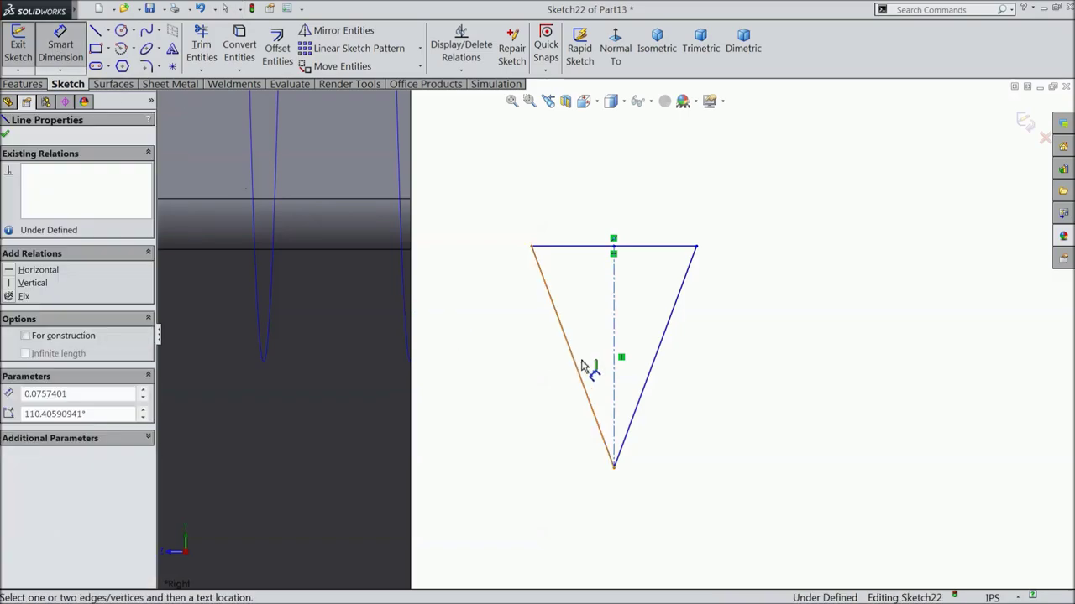
left_click(659, 344)
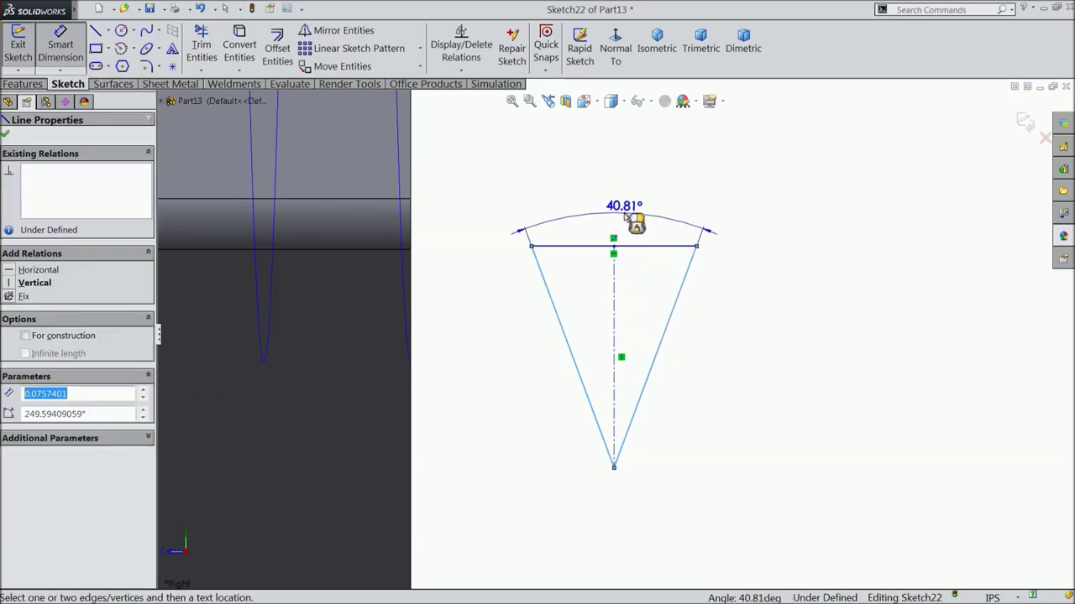
left_click(636, 221)
type("5")
left_click(565, 200)
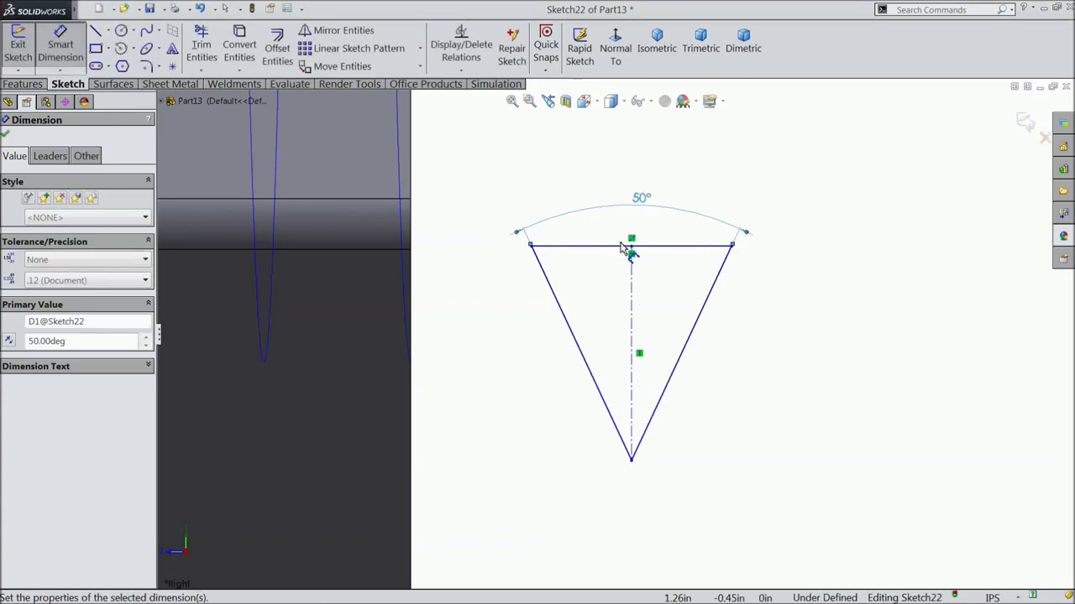
Dimension the triangle's depth from the top edge's midpoint to the apex as 0.06 in.
left_click(631, 248)
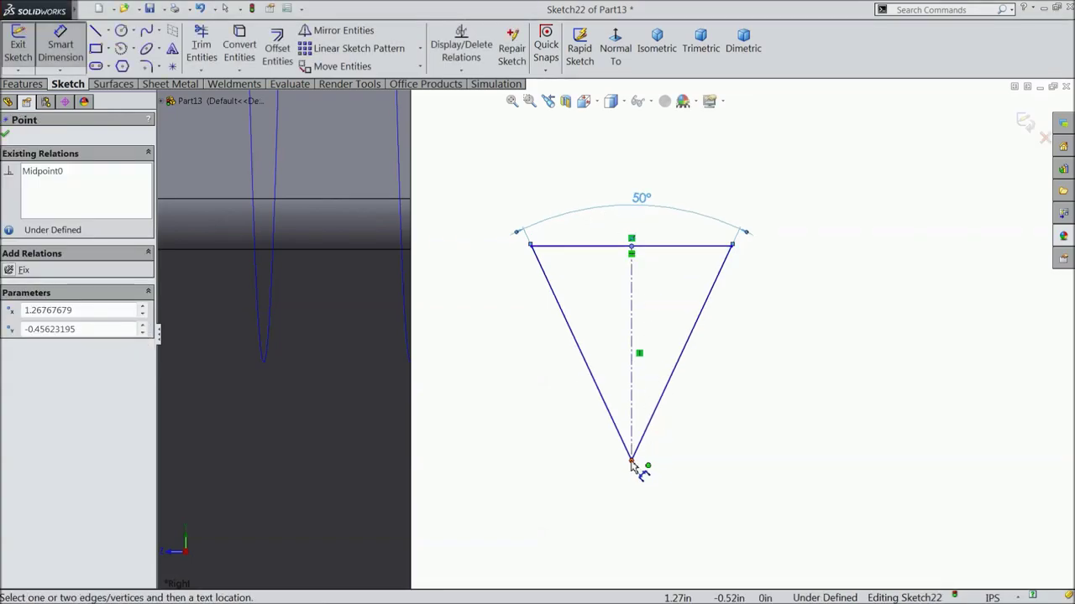
left_click(632, 464)
left_click(806, 355)
type("0.06")
left_click(744, 337)
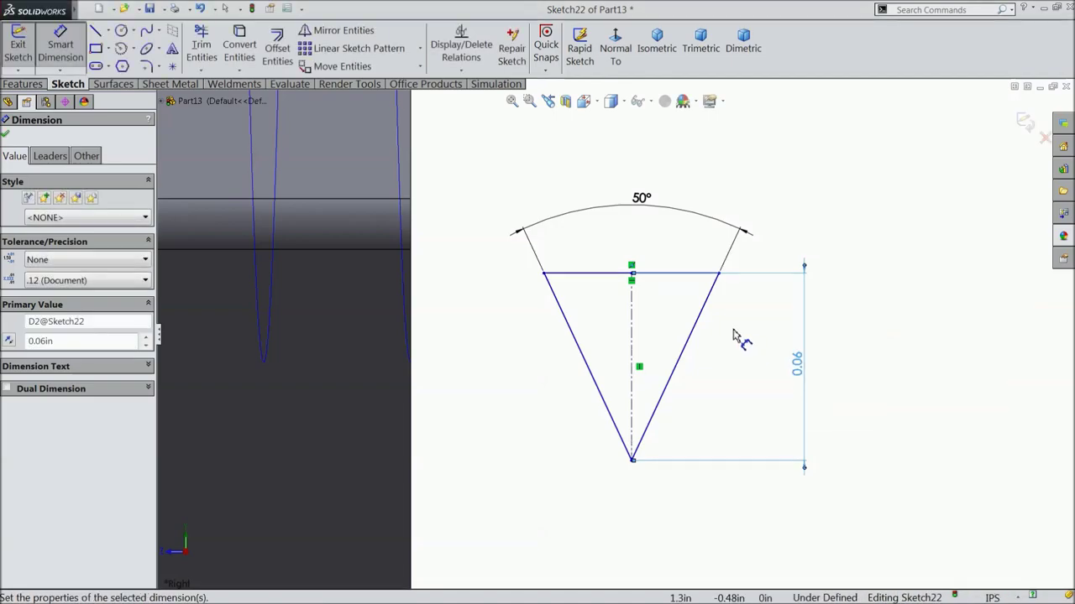
left_click(6, 134)
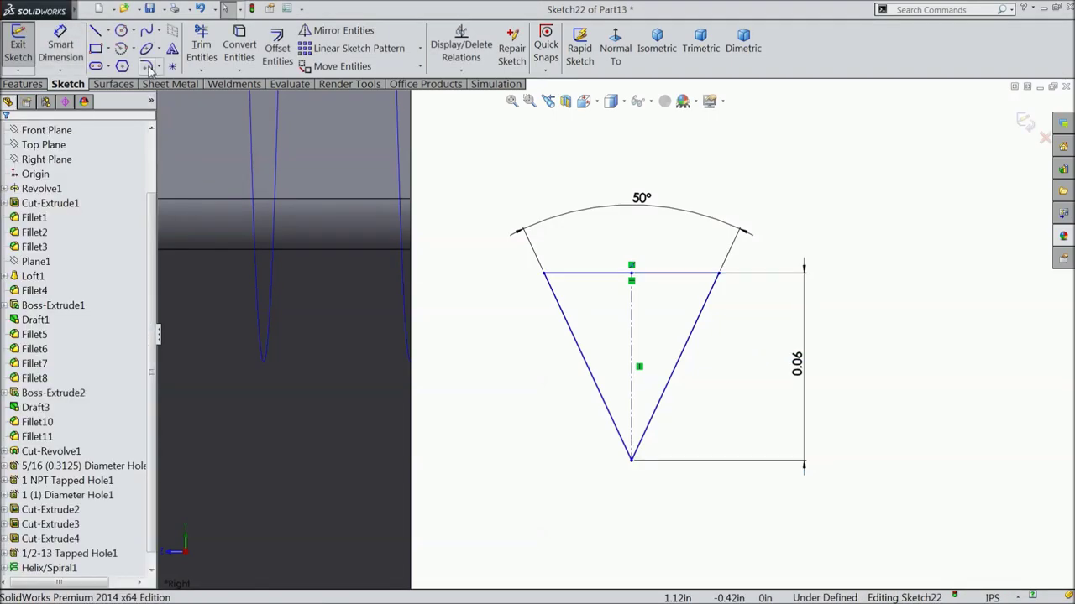
Round the triangle's lower apex with a 0.005 in sketch fillet.
left_click(146, 67)
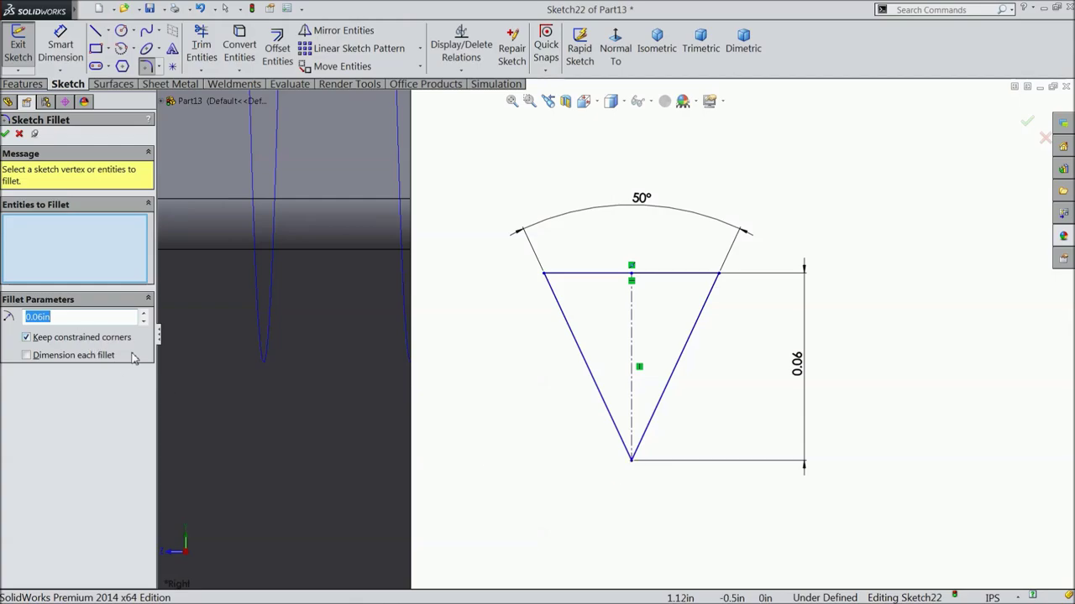
left_click(631, 460)
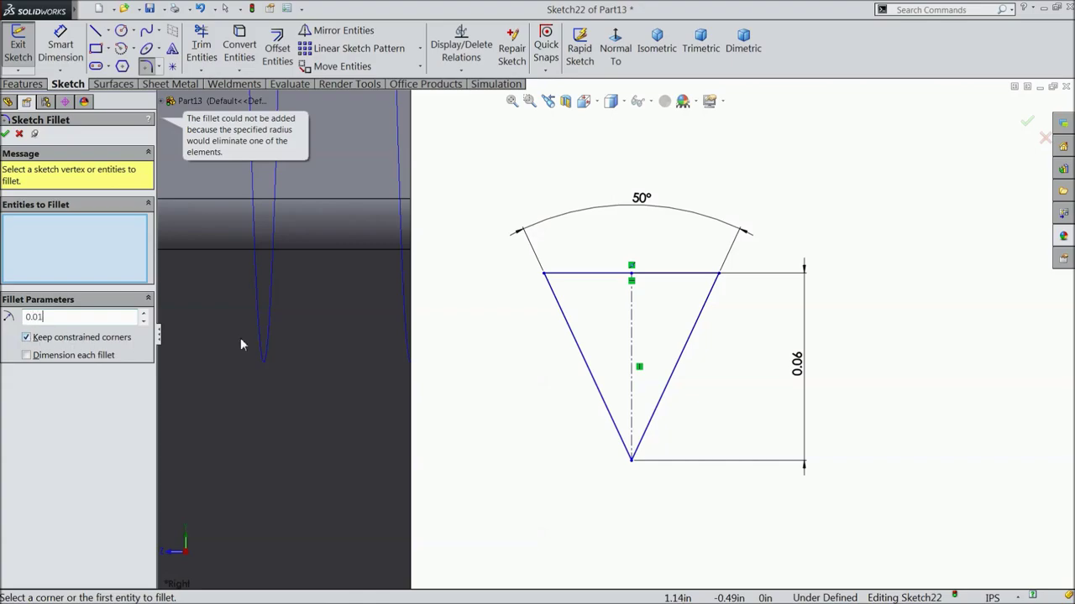
left_click(630, 460)
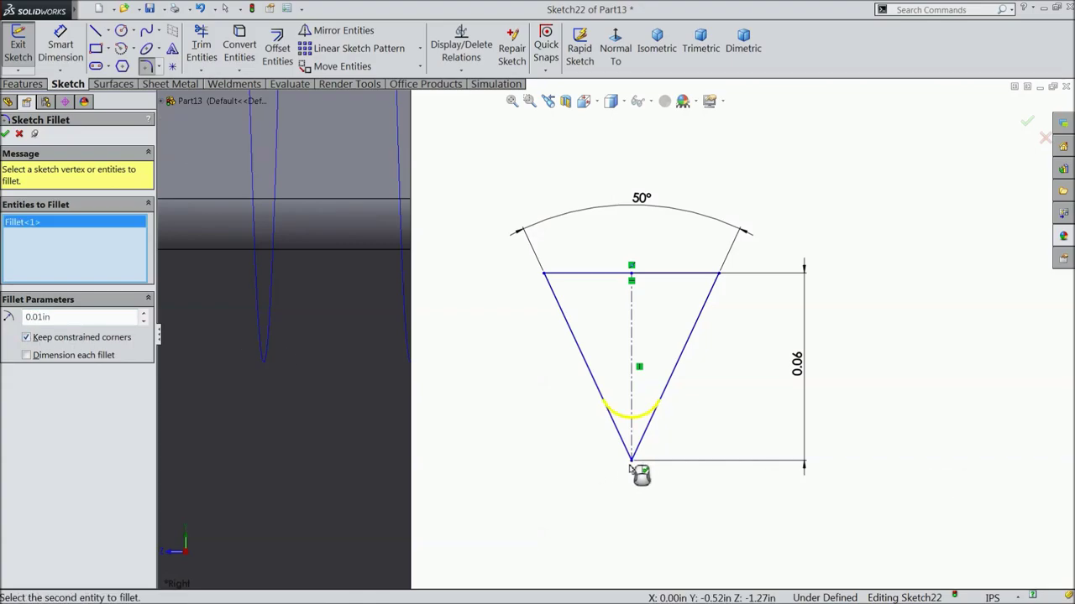
double_click(63, 317)
type("0.005")
key("Return")
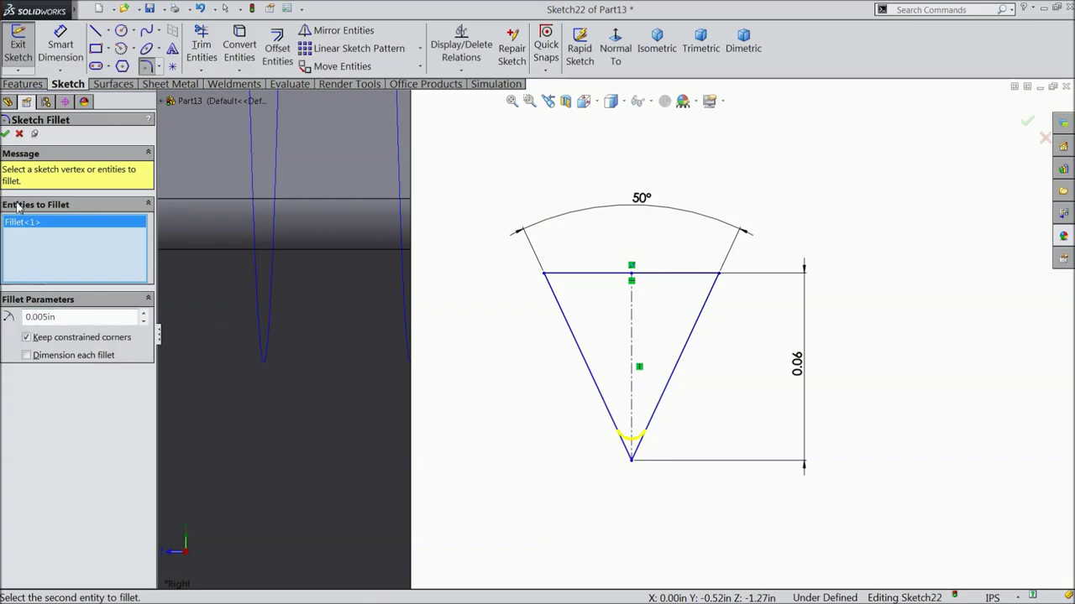
left_click(6, 134)
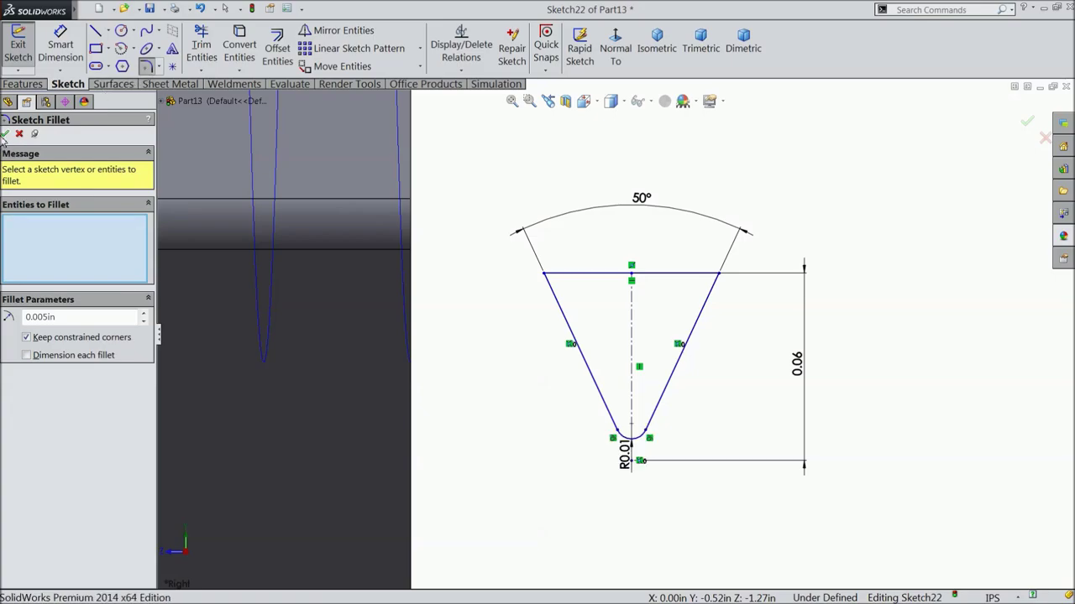
left_click(5, 134)
Add a point at the centerline's midpoint, pierce it onto the helix's end at the octagonal face, and close the sketch.
left_click(172, 67)
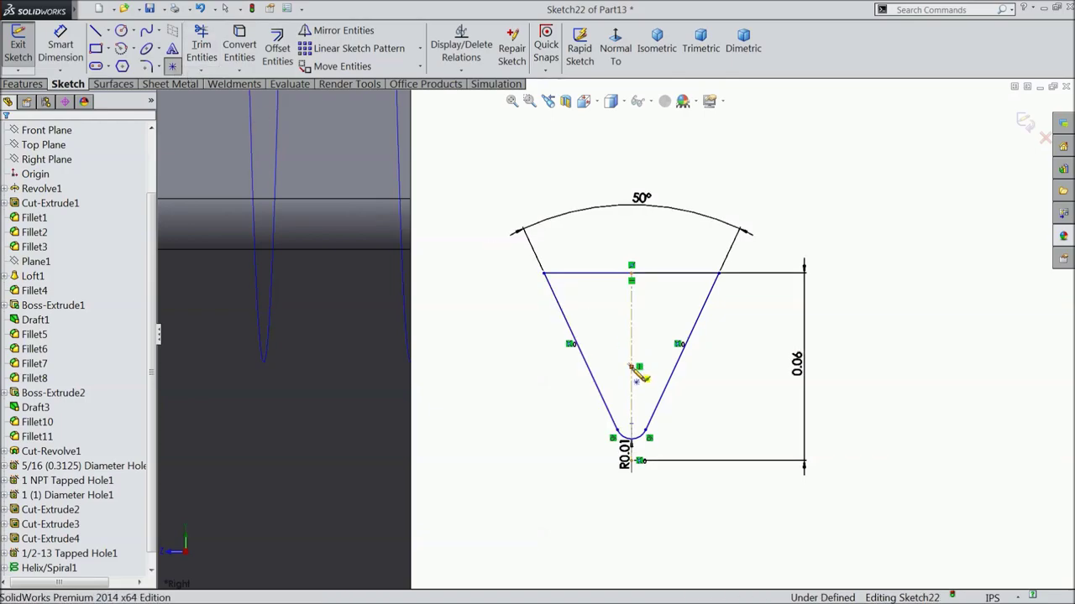
left_click(632, 367)
left_click(174, 67)
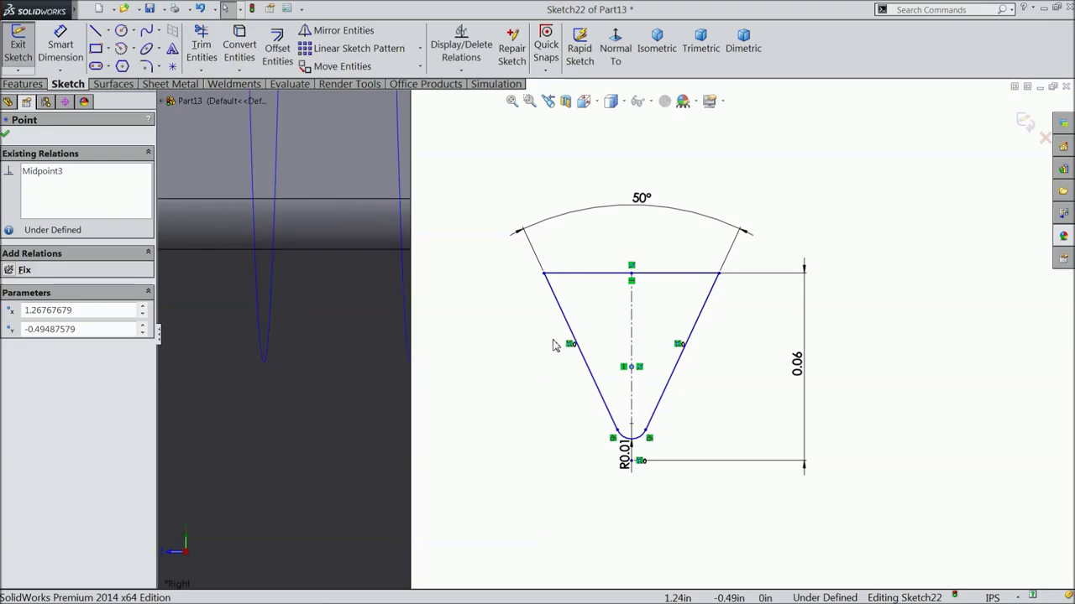
left_click(632, 370)
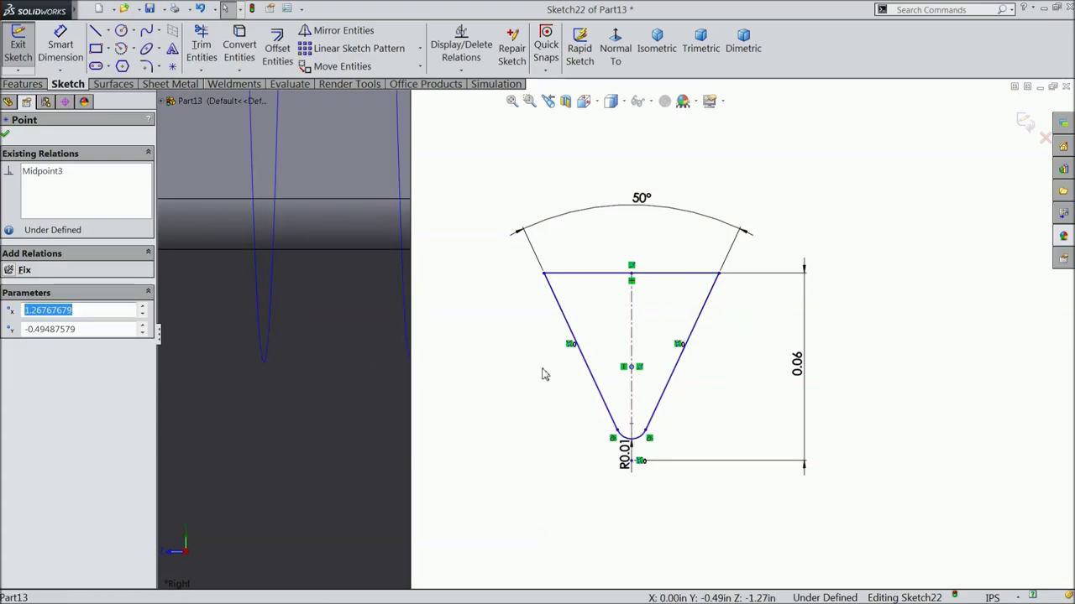
left_click(406, 314, "ctrl")
left_click(448, 262)
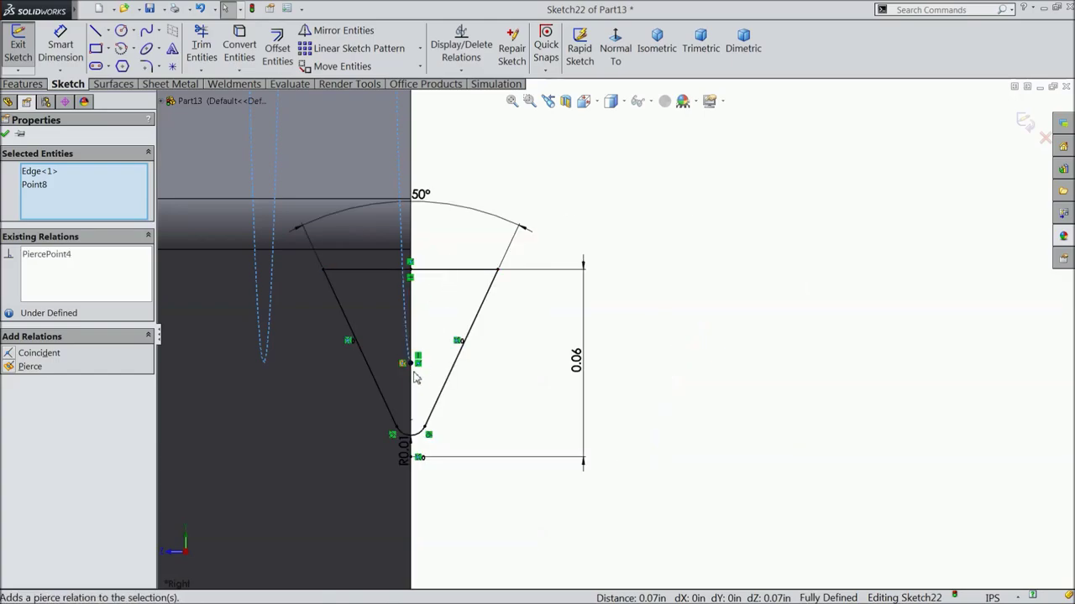
left_click(1024, 122)
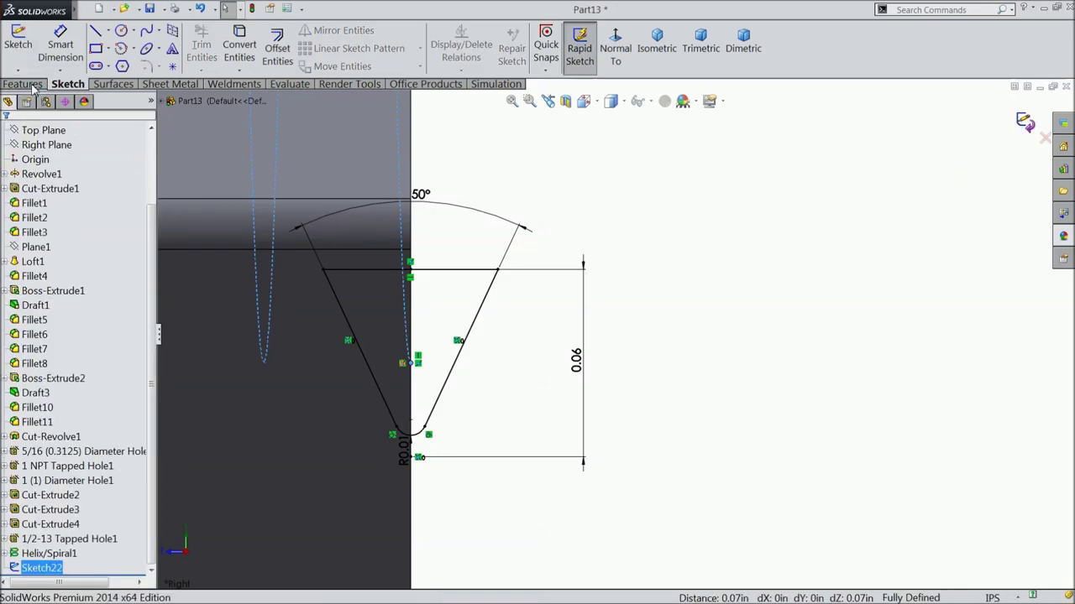
Create a swept cut using the triangular sketch as profile and the helix as path to cut the bore's internal thread.
left_click(25, 84)
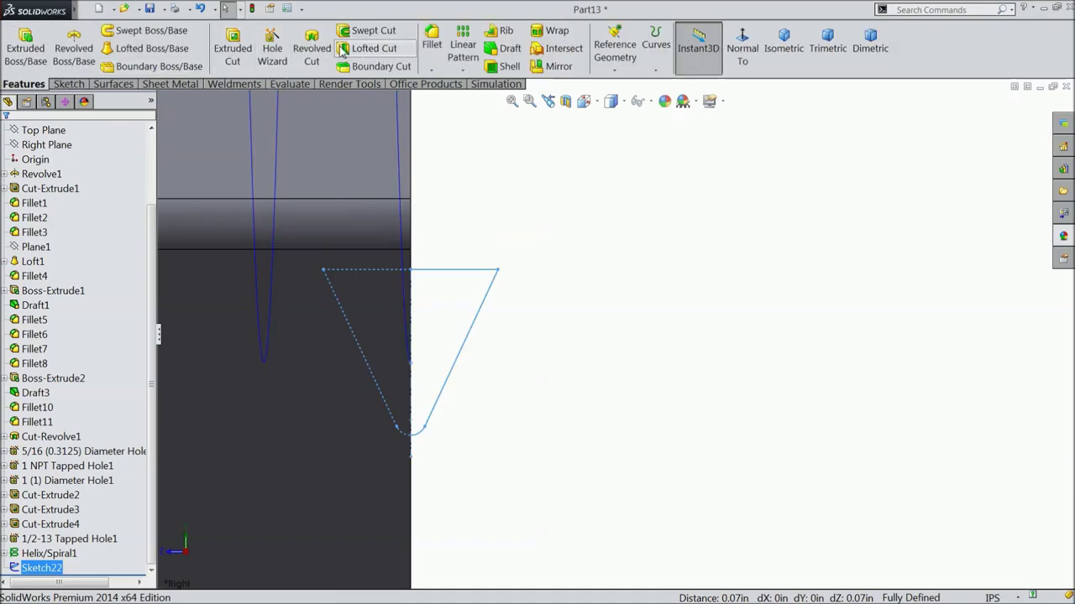
left_click(365, 31)
scroll(514, 269, "up", 5)
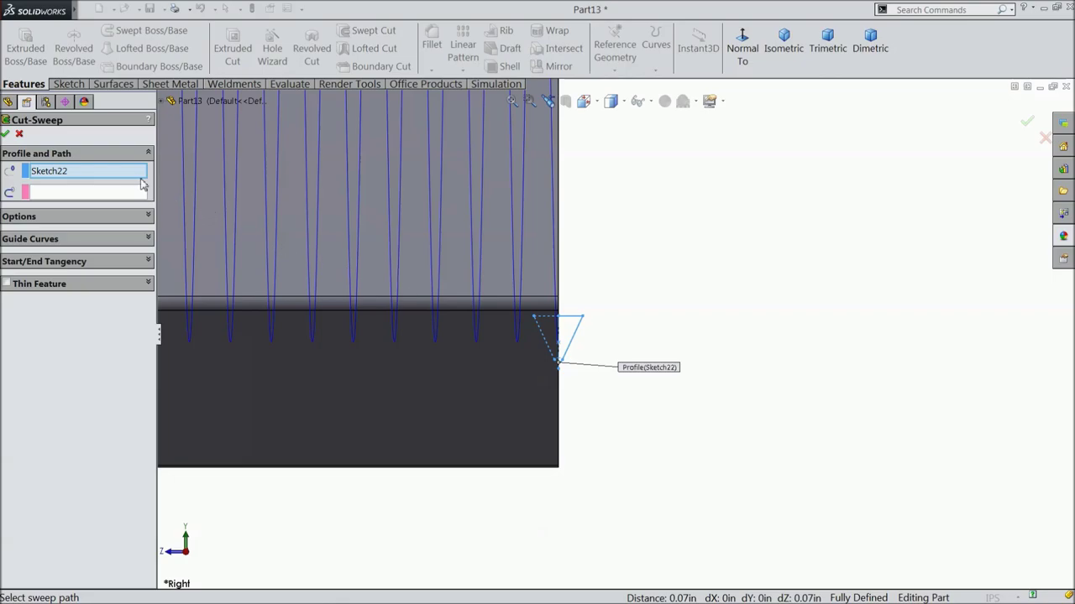
left_click(92, 196)
left_click(317, 251)
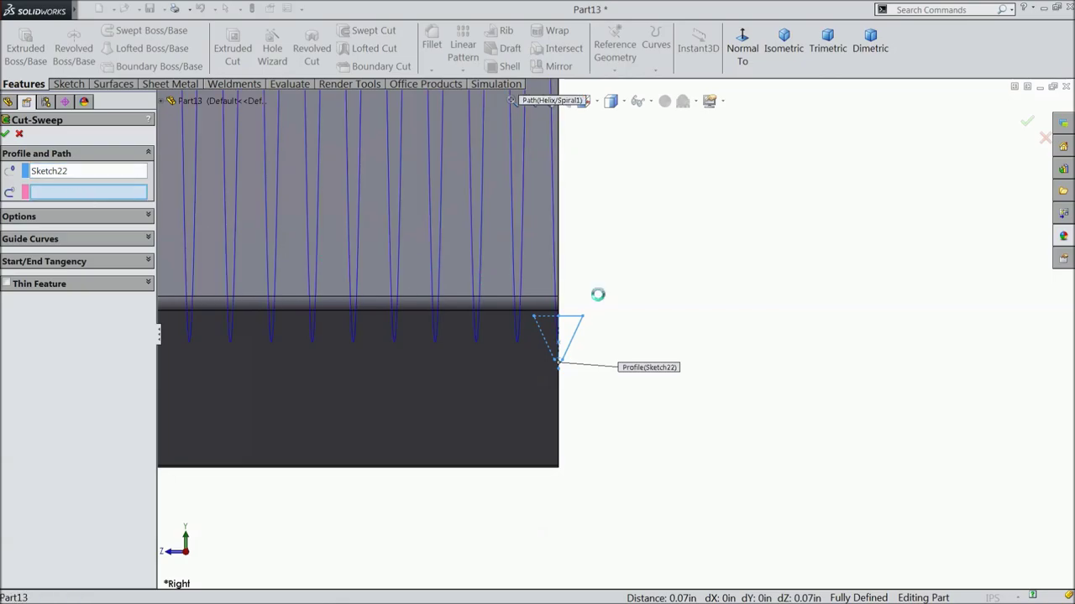
scroll(473, 266, "up", 3)
scroll(473, 273, "up", 2)
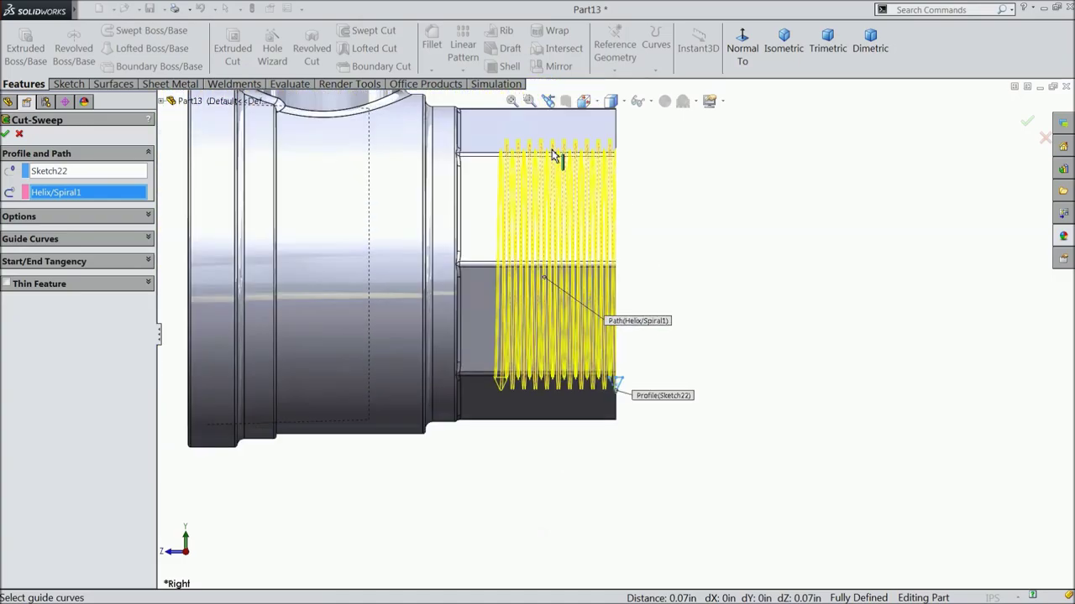
left_click(7, 135)
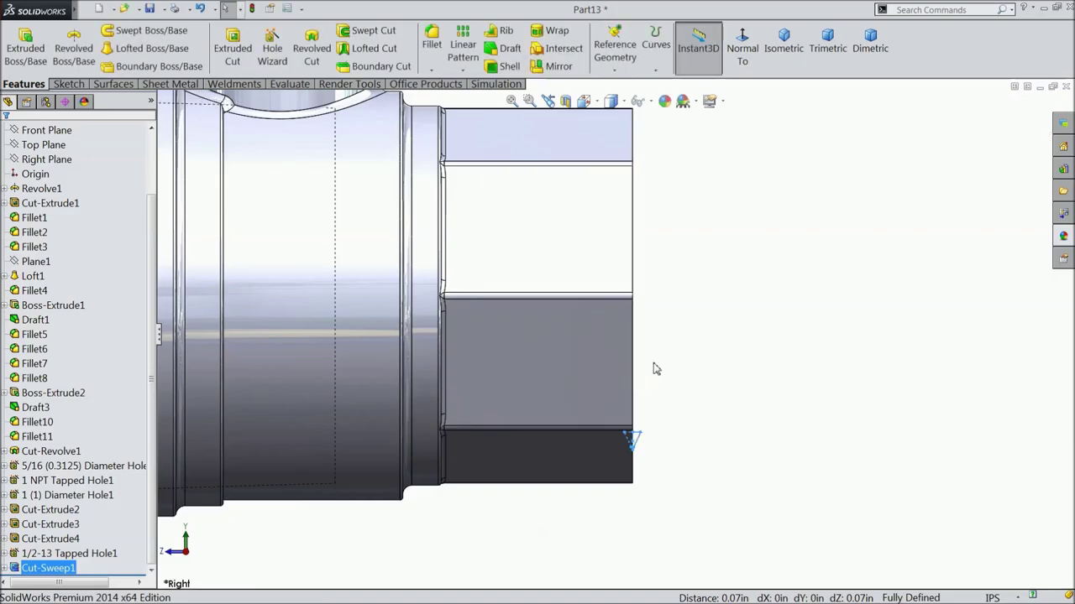
Examine the cut thread in the octagonal end's bore and the overall valve body from several angles.
middle_click_drag(679, 365, 722, 374)
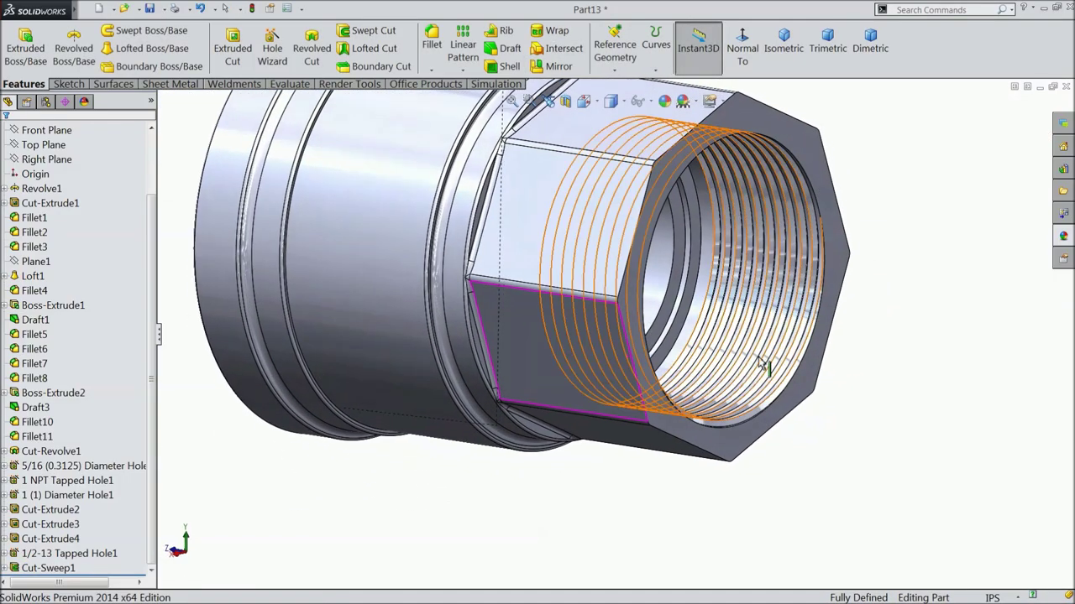
scroll(747, 377, "down", 5)
middle_click_drag(779, 341, 550, 413)
scroll(736, 346, "up", 5)
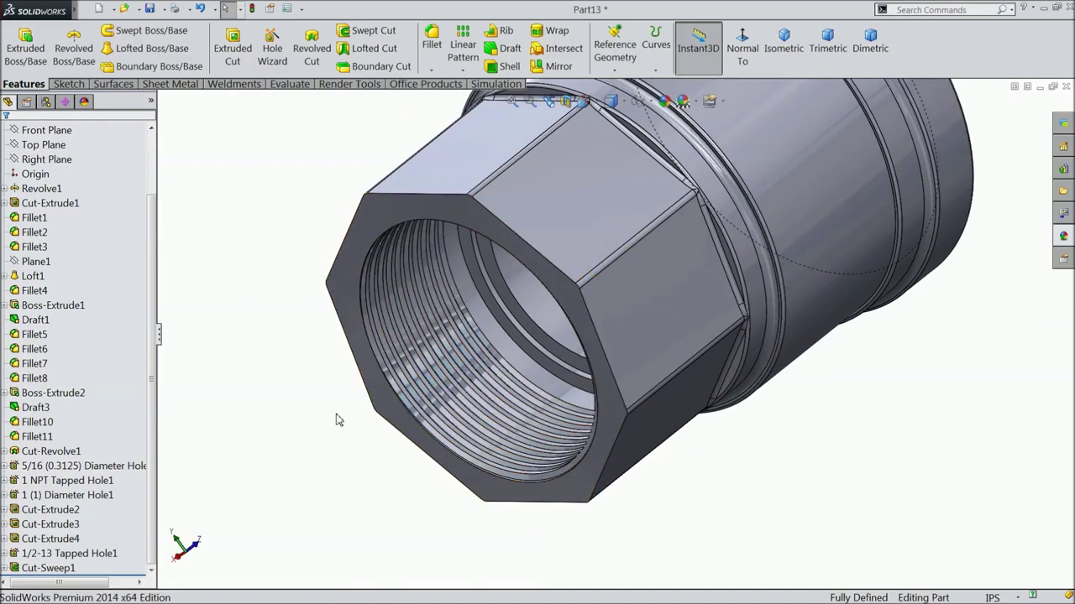
scroll(320, 386, "up", 4)
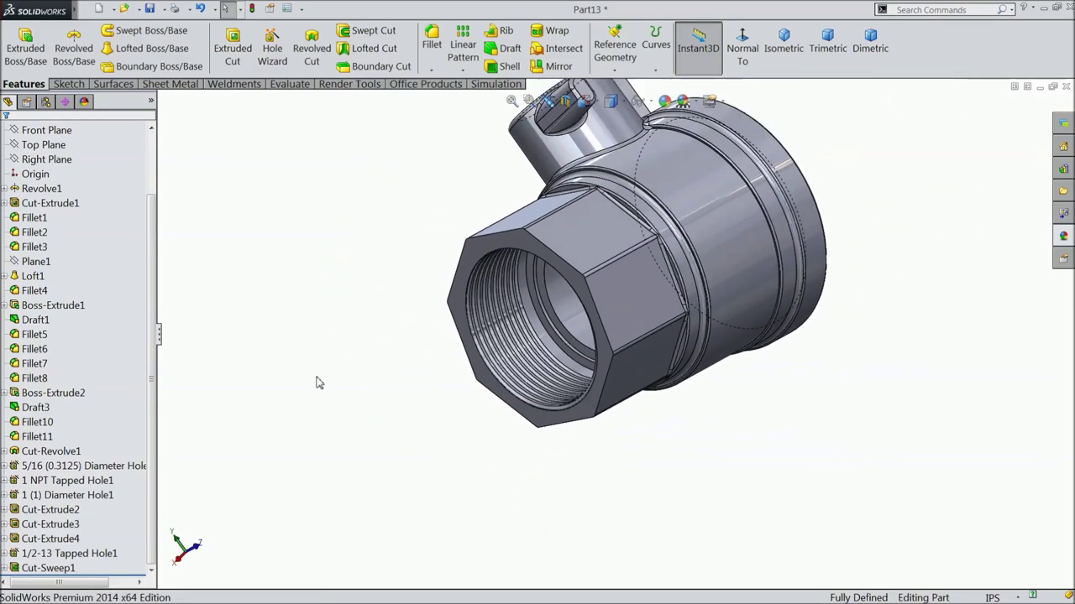
middle_click_drag(647, 241, 662, 384)
scroll(698, 246, "down", 3)
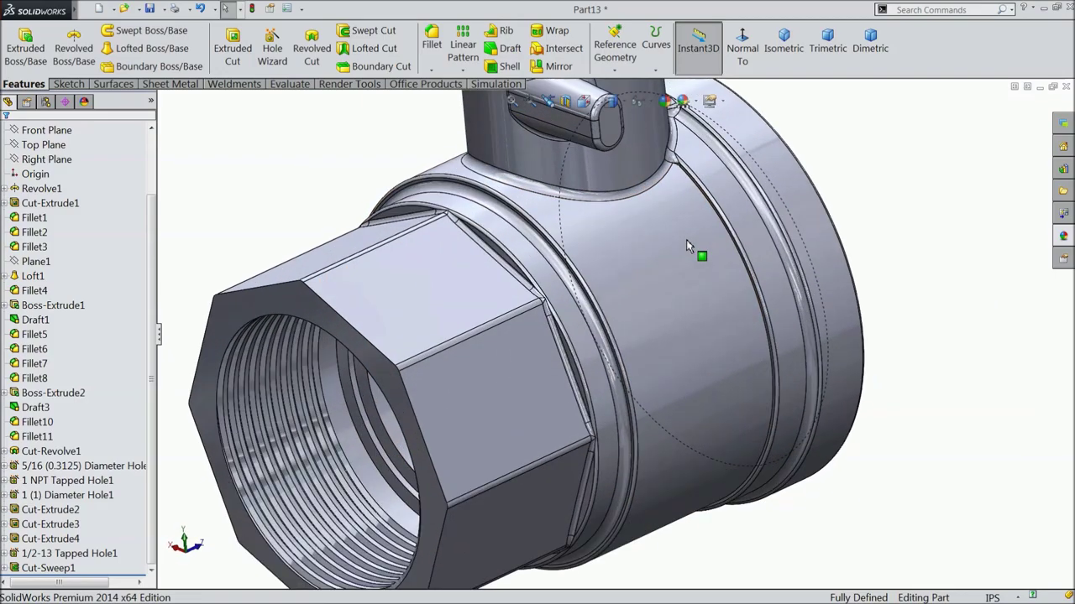
scroll(604, 317, "up", 2)
mouse_move(827, 214)
middle_mouse_down()
mouse_move(832, 187)
mouse_move(823, 211)
middle_mouse_up()
scroll(731, 257, "down", 2)
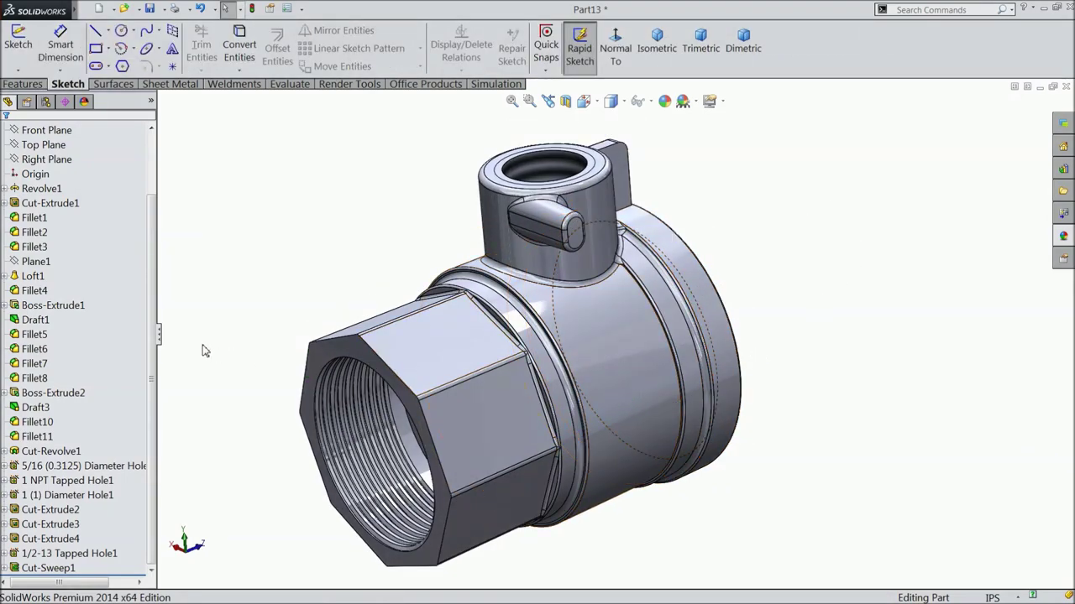
Create a reference plane offset 0.708 in above the Top Plane.
scroll(101, 319, "up", 3)
left_click(40, 219)
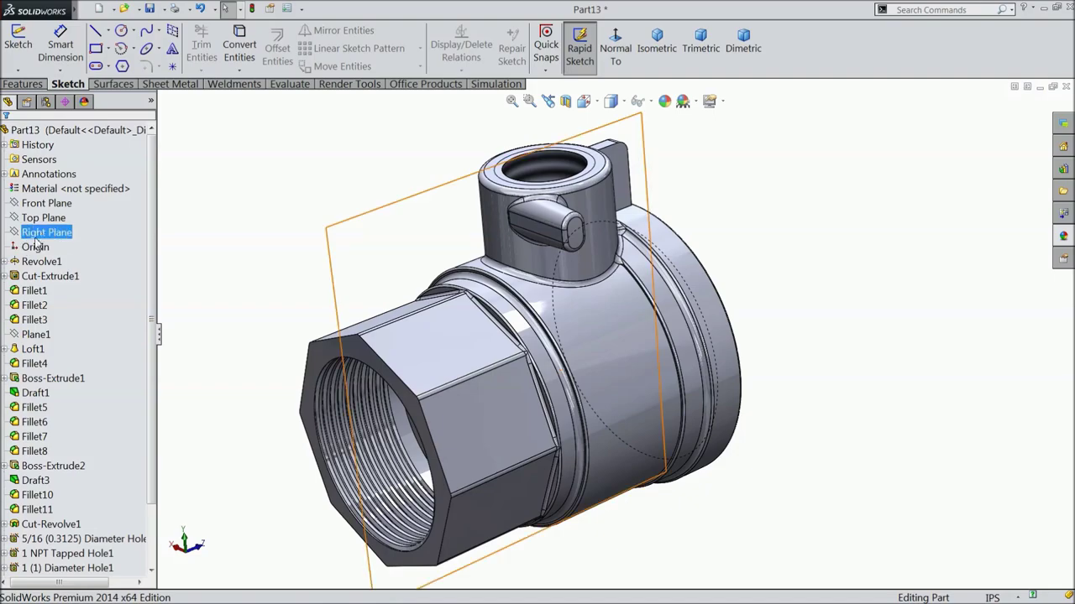
left_click(25, 84)
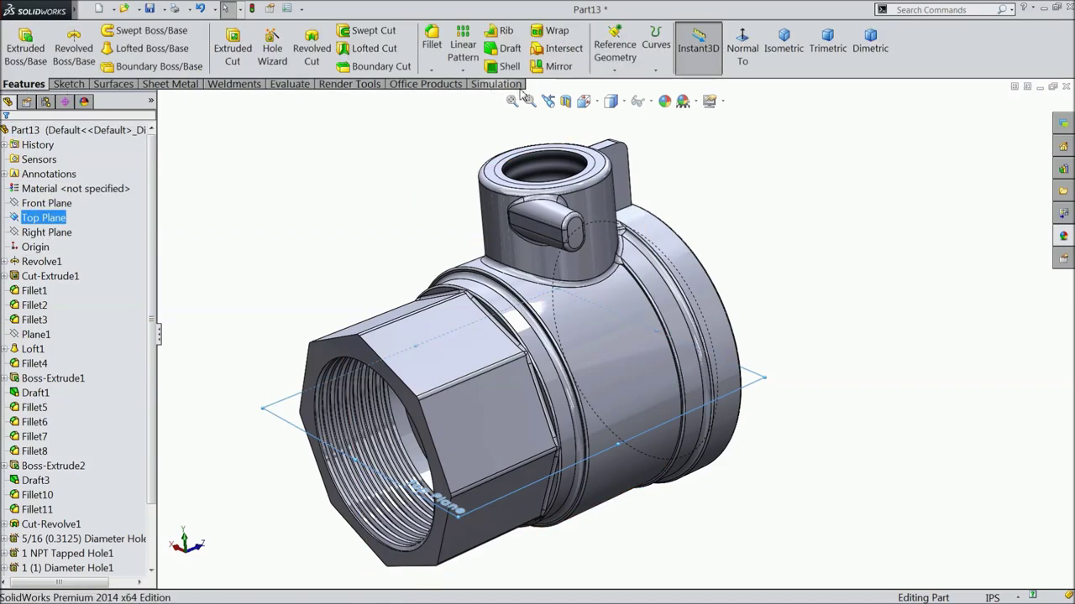
left_click(615, 50)
left_click(623, 84)
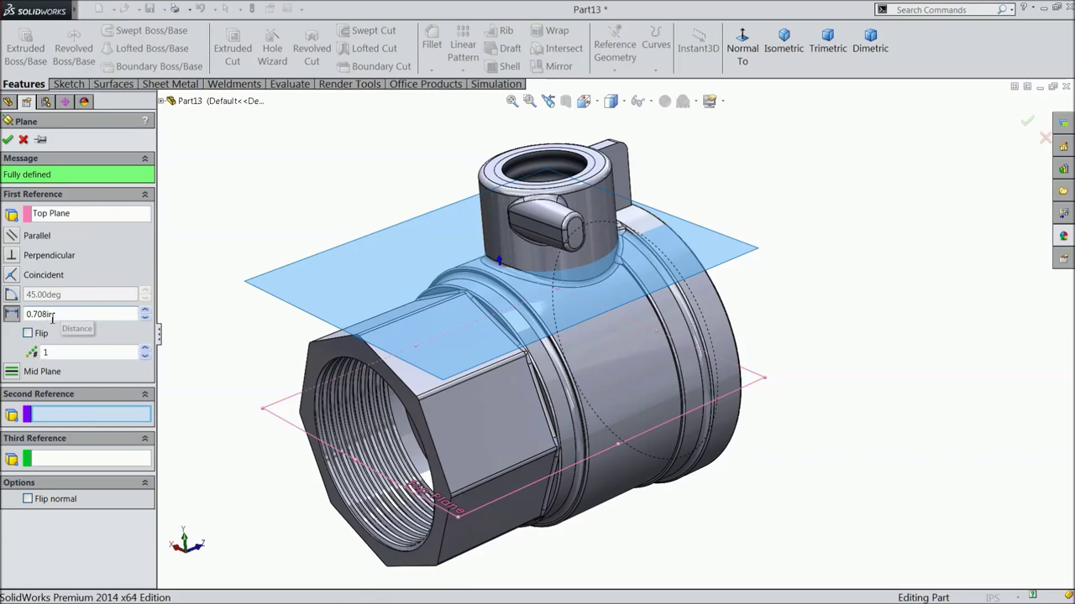
left_click(8, 140)
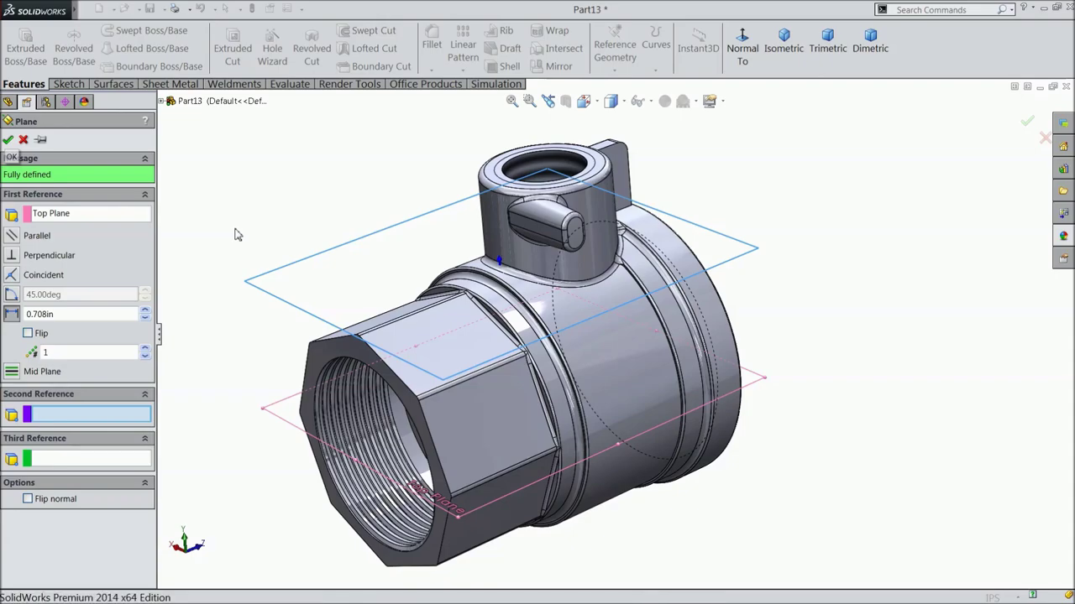
Start a sketch on the new offset plane and draw a circle about 0.47 in in diameter centered on the origin.
left_click(69, 84)
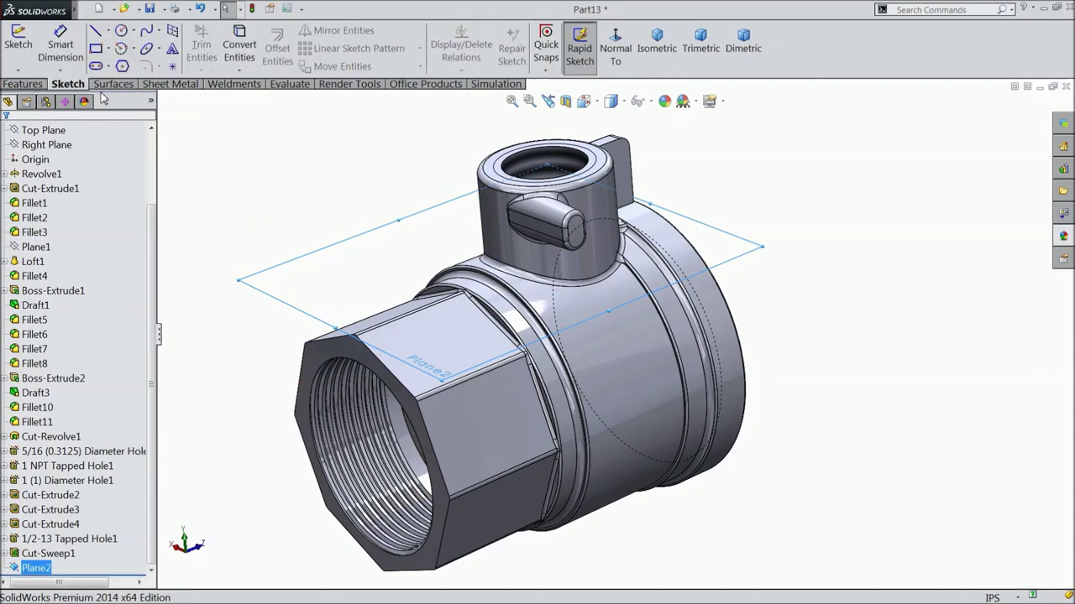
left_click(19, 47)
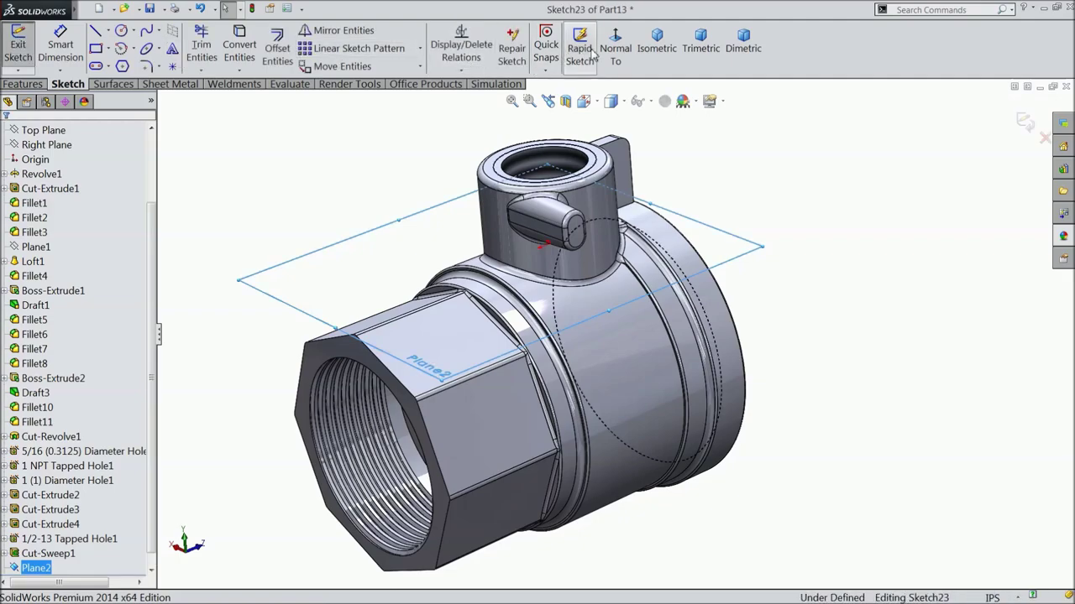
left_click(615, 47)
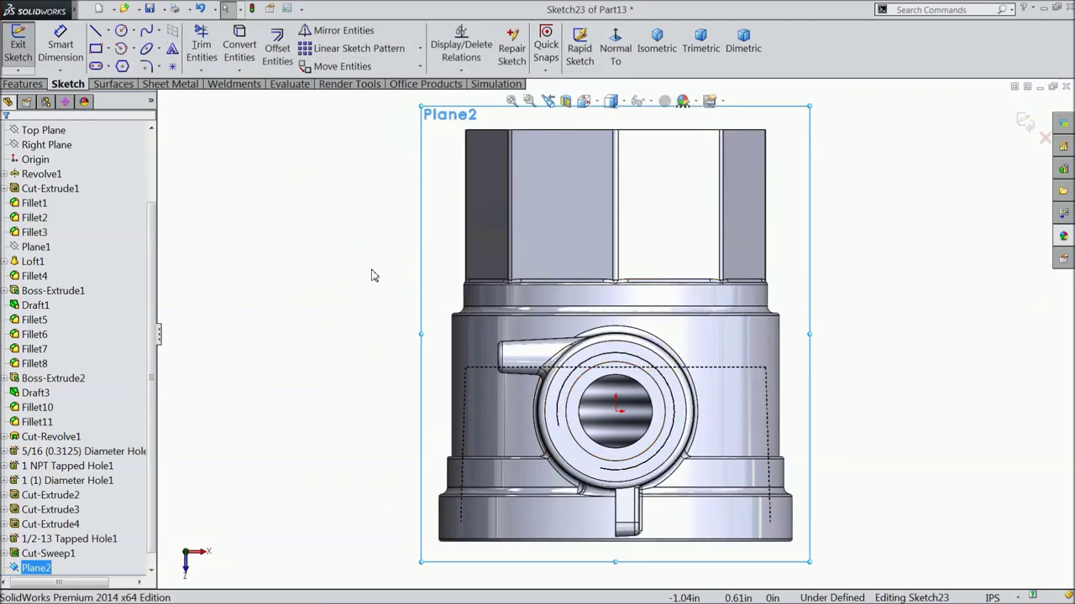
left_click(121, 30)
scroll(663, 453, "down", 2)
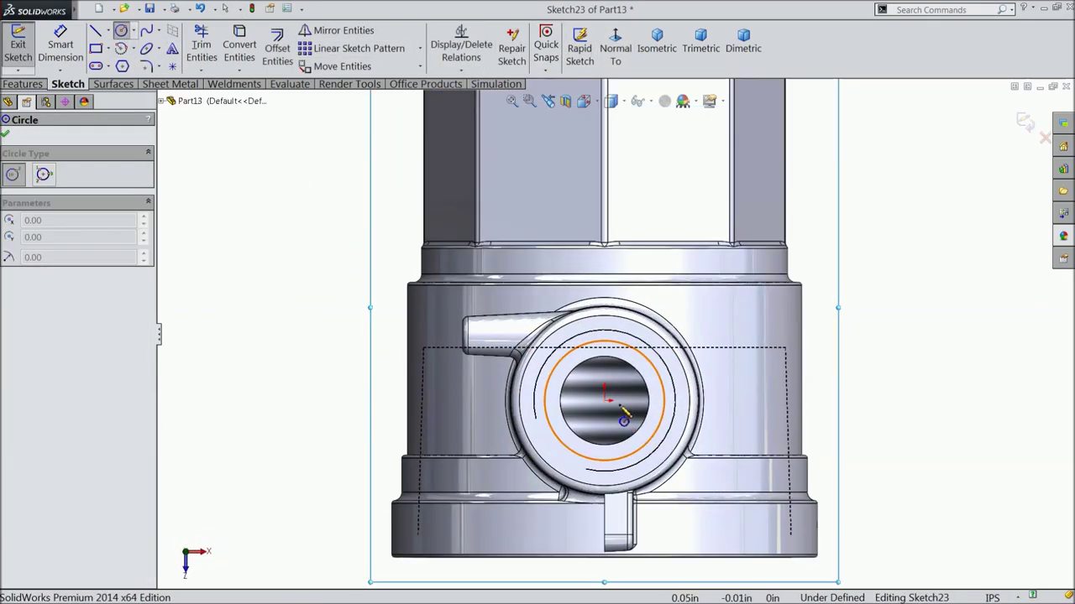
left_click(605, 399)
left_click(539, 388)
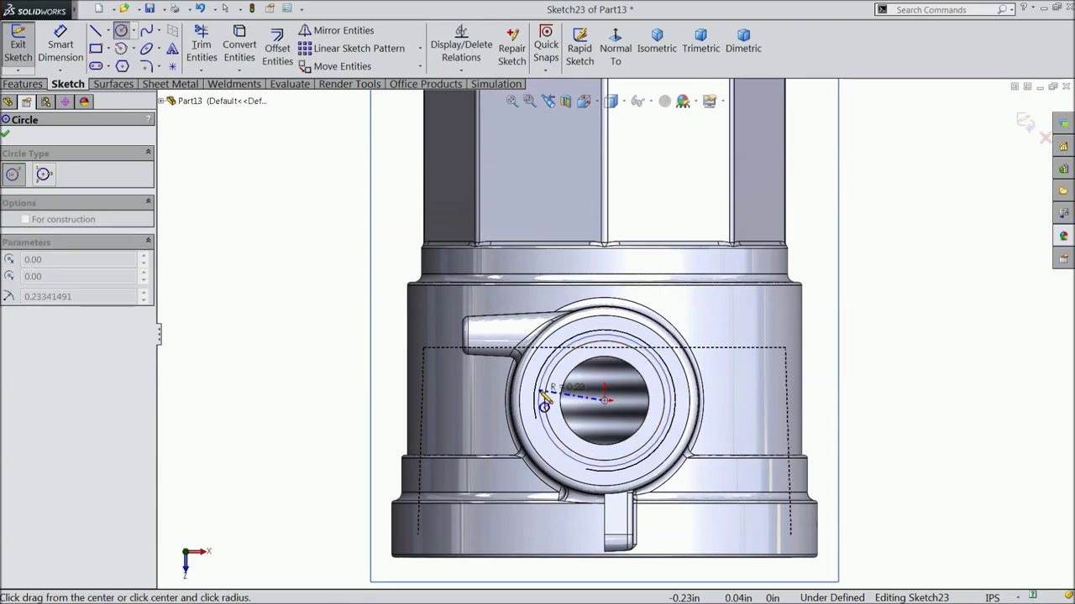
Set the circle's diameter to 0.4 in.
right_click_drag(178, 227, 212, 197)
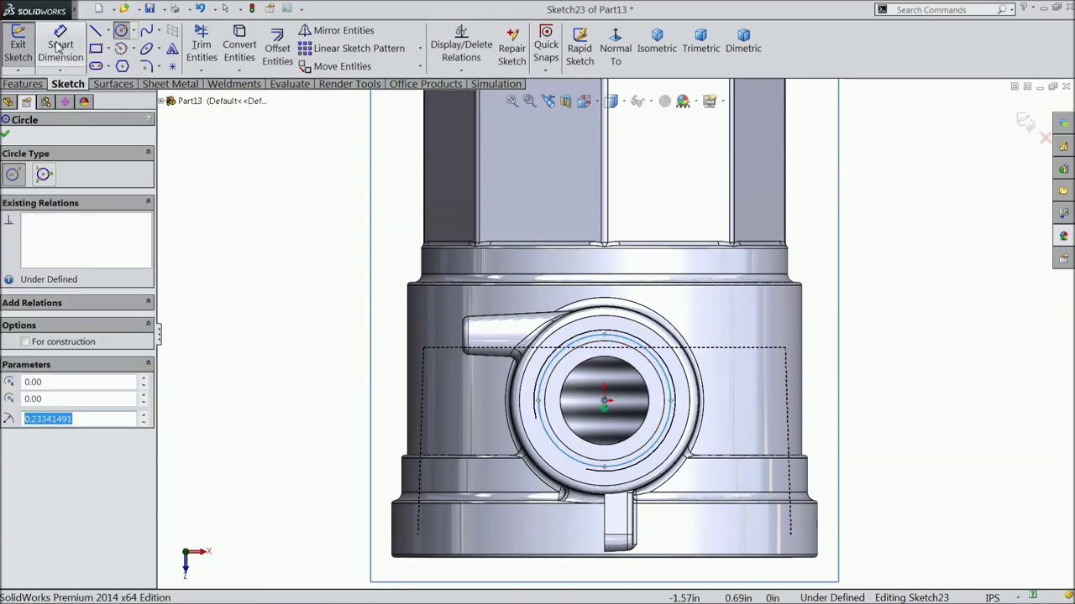
left_click(542, 409)
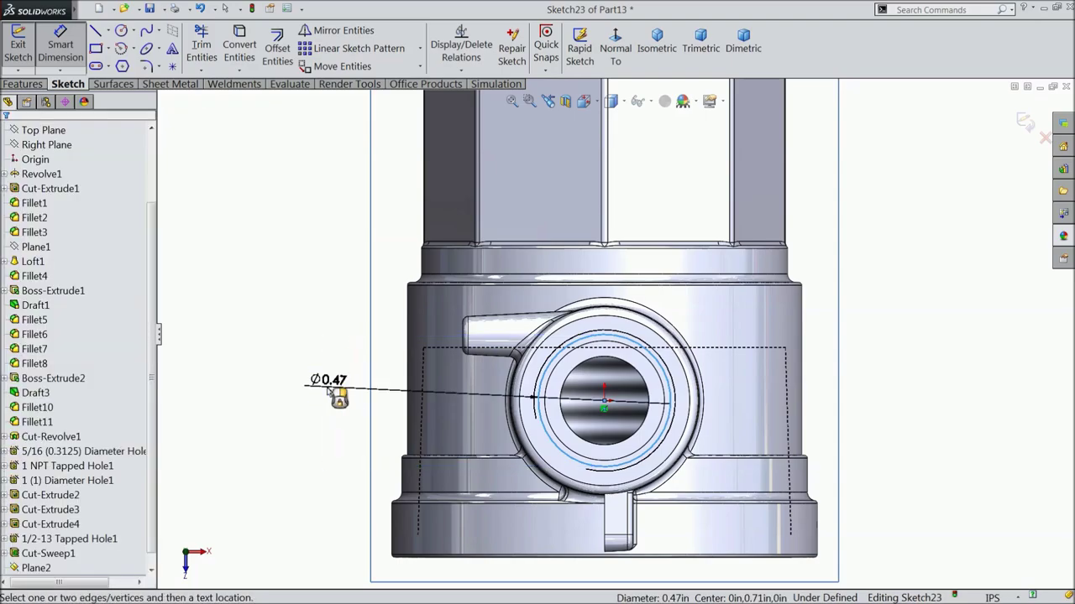
left_click(329, 388)
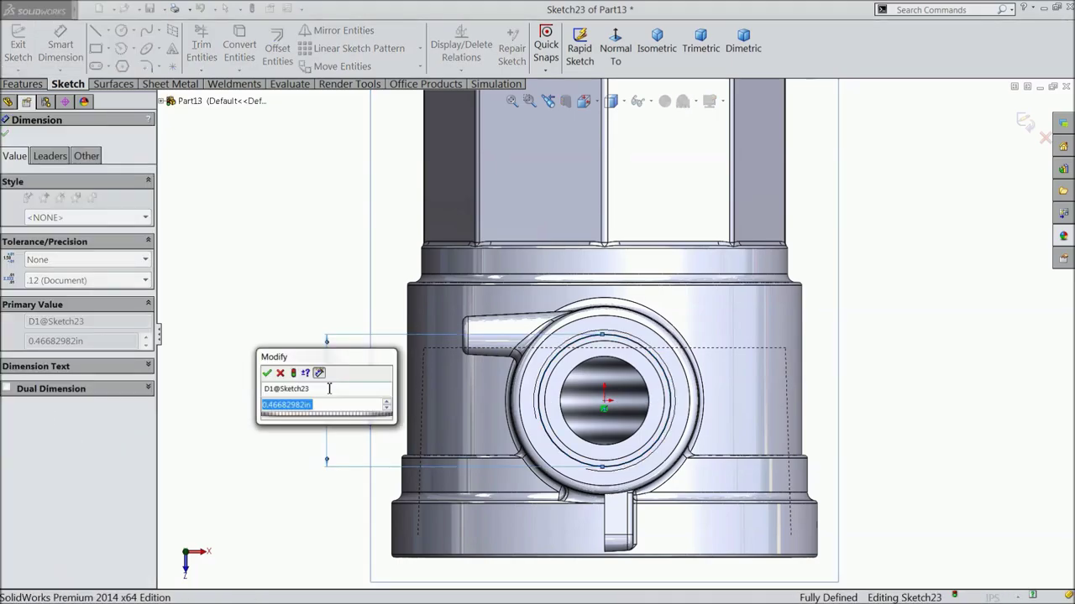
type("0.4")
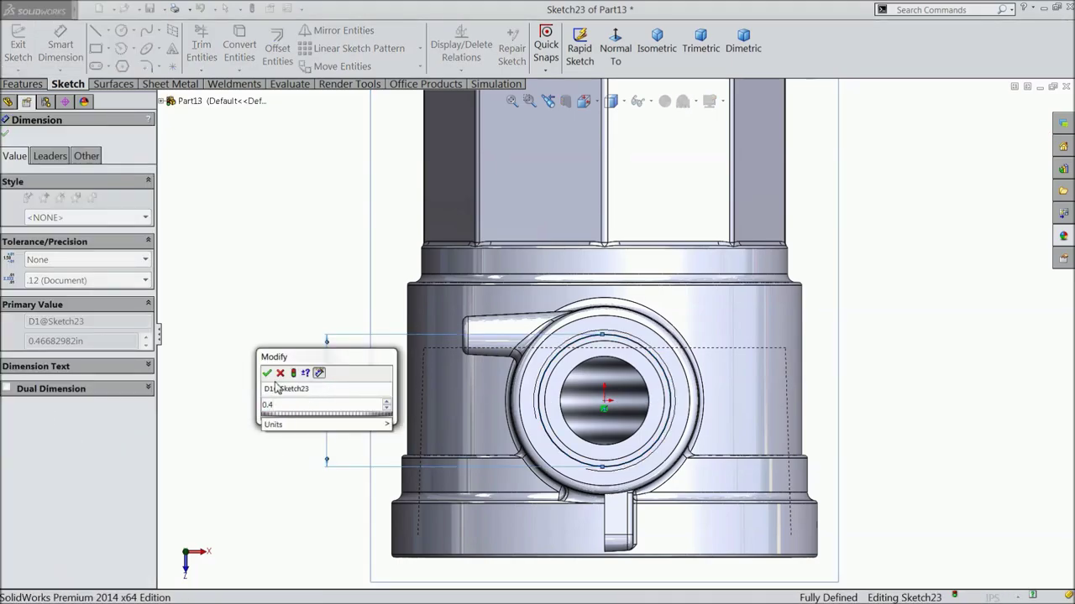
left_click(266, 374)
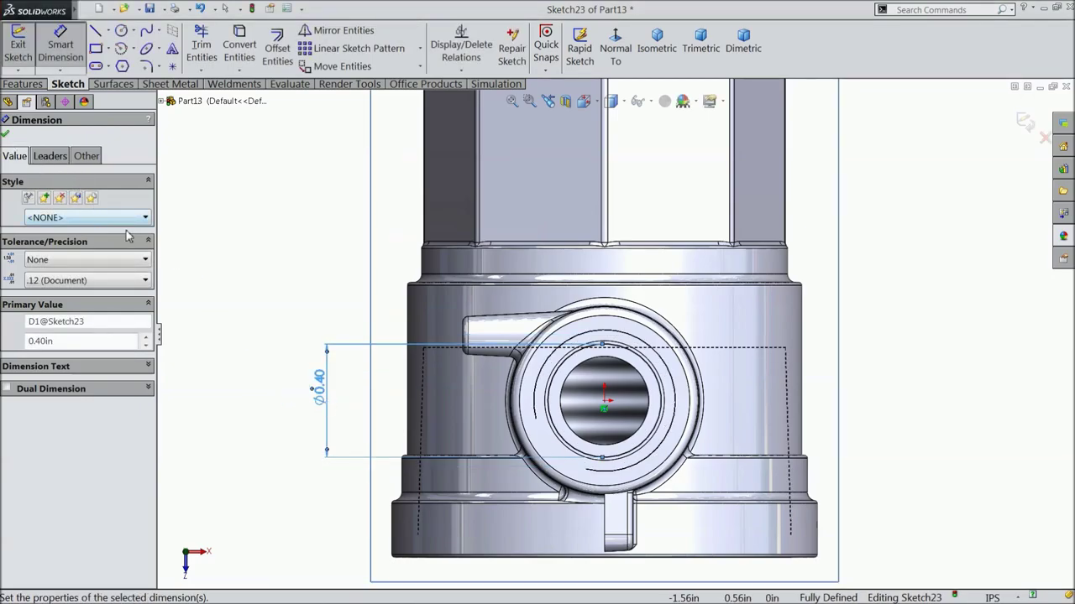
left_click(7, 133)
Cut-extrude the circle downward with the Up To Next end condition to open the neck's hole into the threaded main bore.
left_click(24, 84)
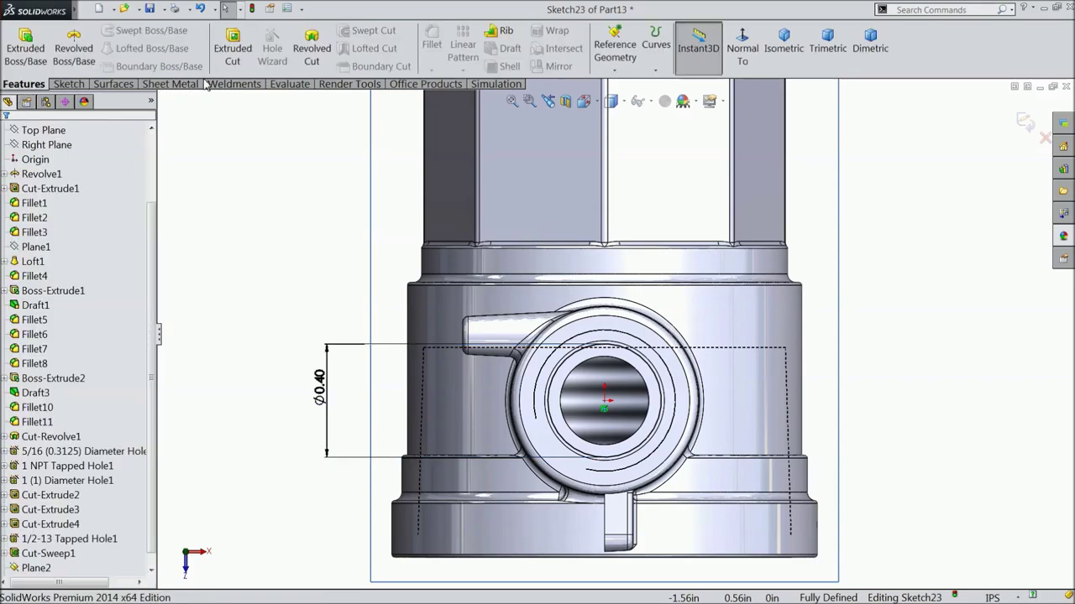
left_click(236, 53)
mouse_move(280, 344)
middle_mouse_down()
mouse_move(260, 53)
mouse_move(254, 67)
middle_mouse_up()
scroll(558, 139, "down", 3)
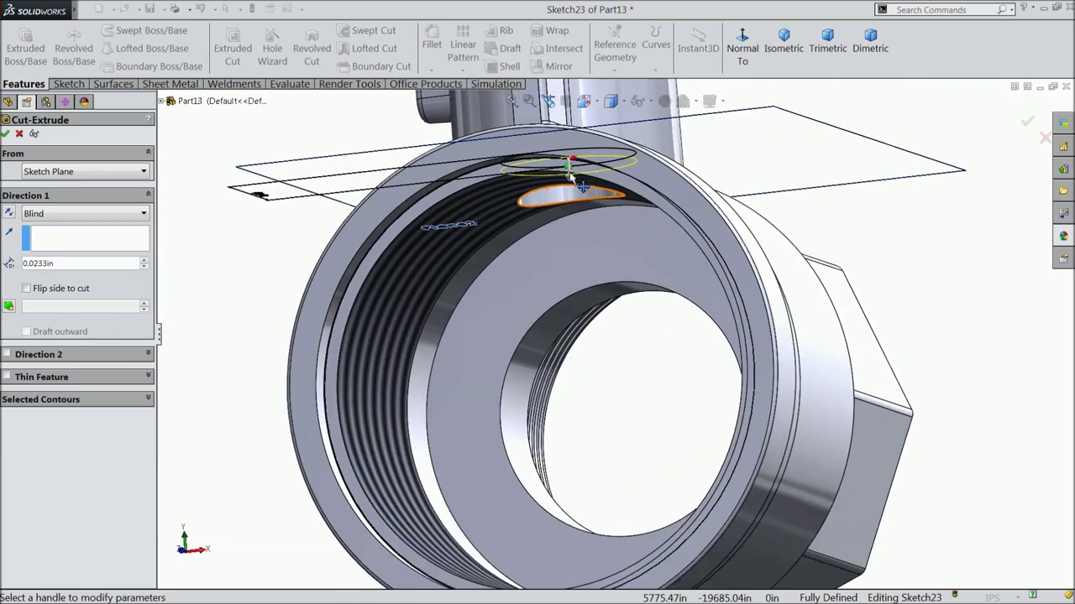
left_click(64, 215)
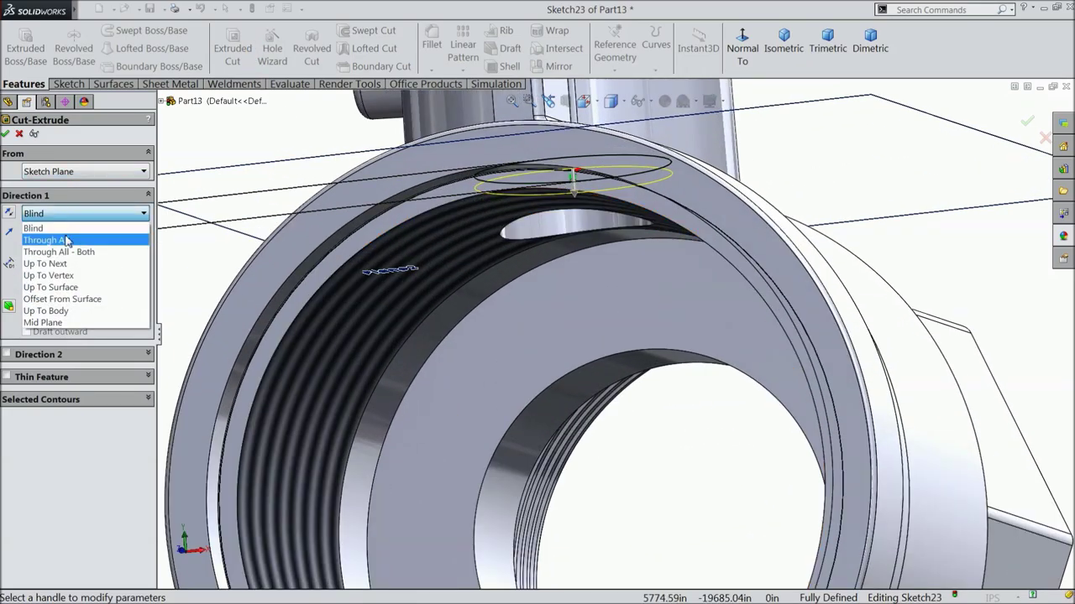
left_click(71, 267)
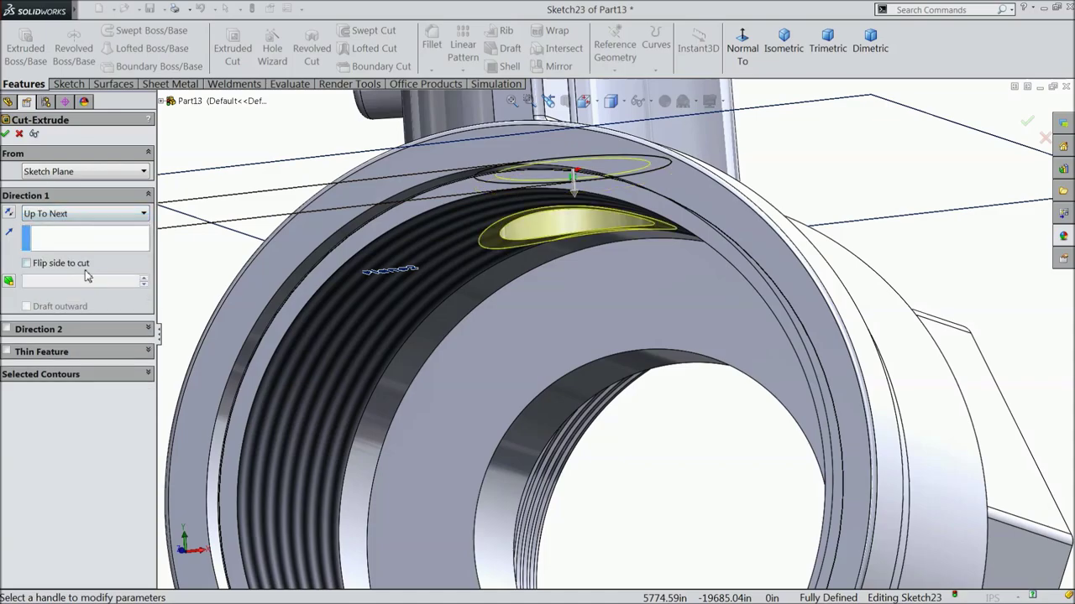
mouse_move(492, 335)
middle_mouse_down()
mouse_move(504, 287)
mouse_move(638, 226)
middle_mouse_up()
scroll(652, 210, "up", 3)
scroll(655, 194, "down", 3)
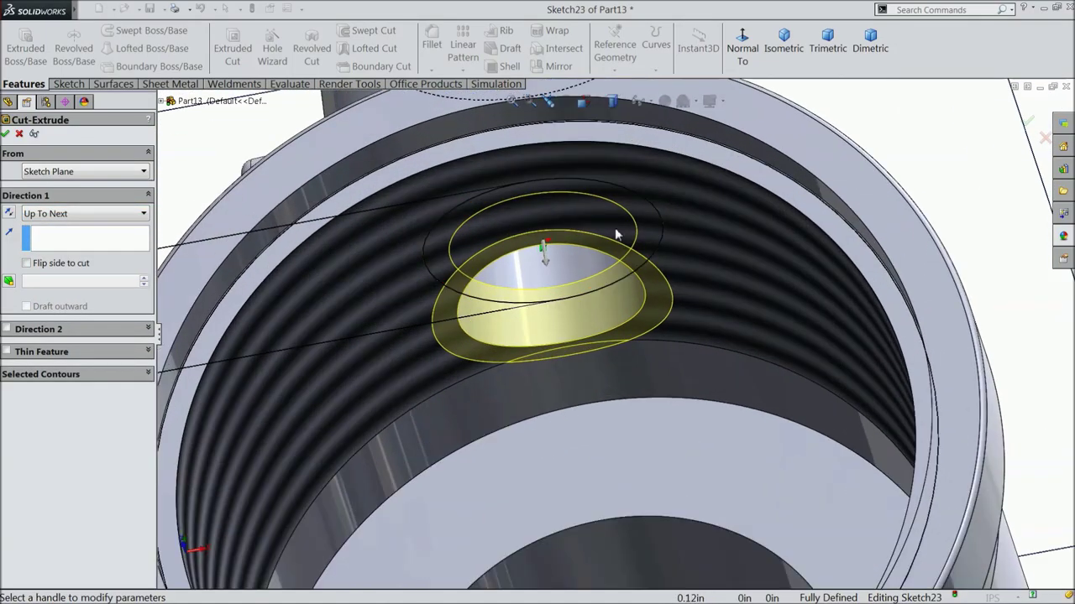
left_click(8, 133)
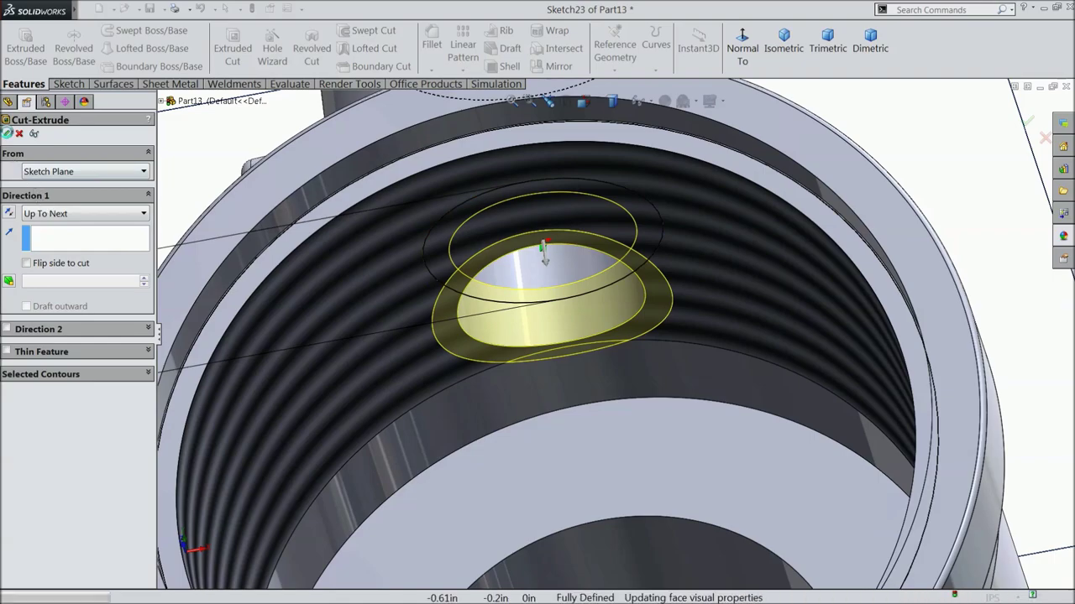
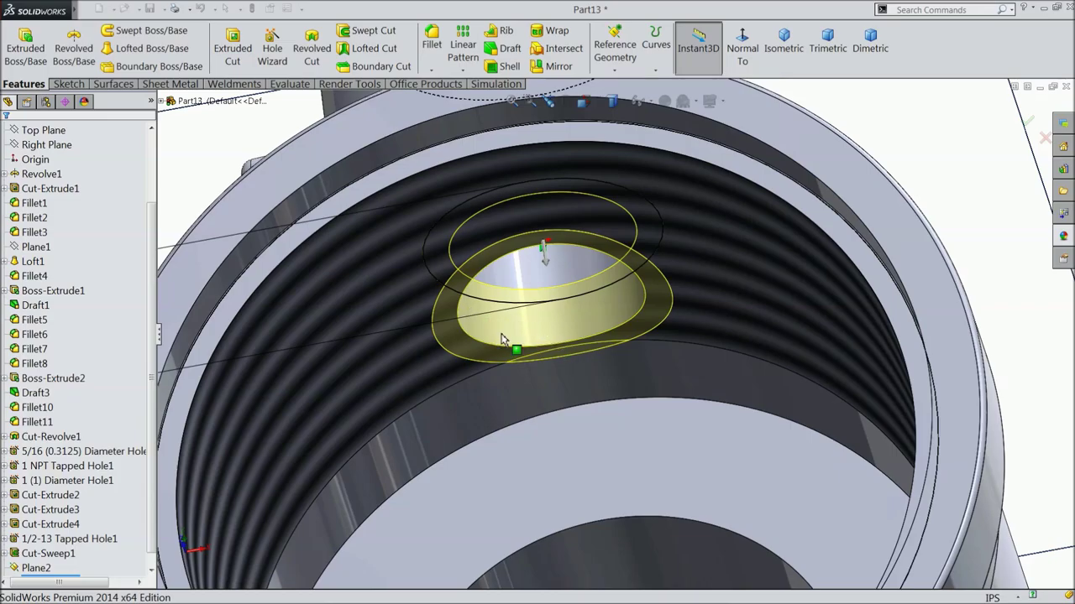
Check the new cut inside the main bore and hide the offset reference plane.
middle_click_drag(546, 336, 562, 302)
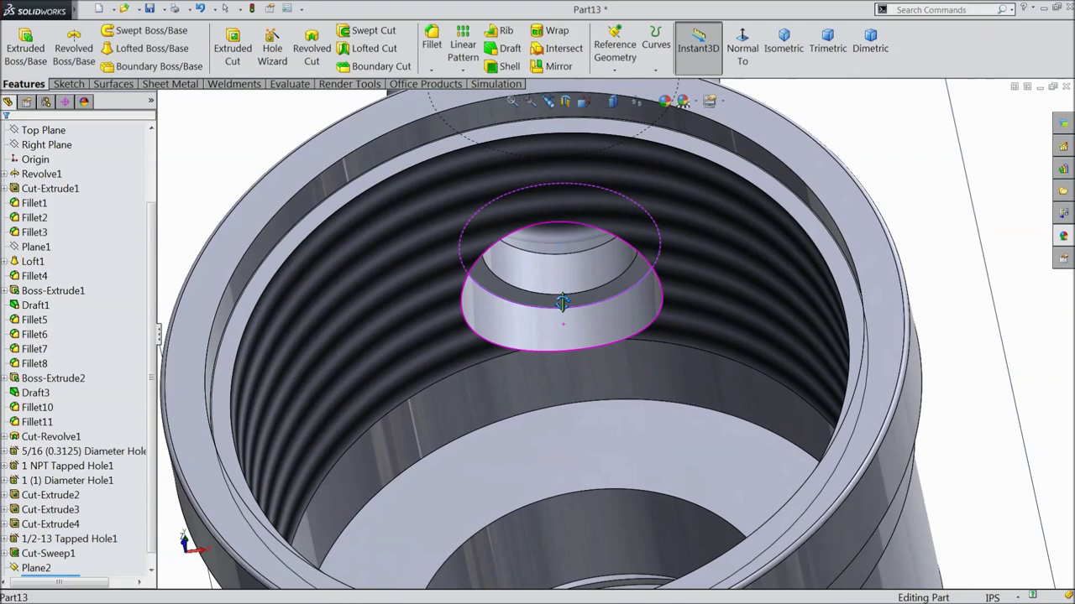
middle_click_drag(504, 319, 576, 362)
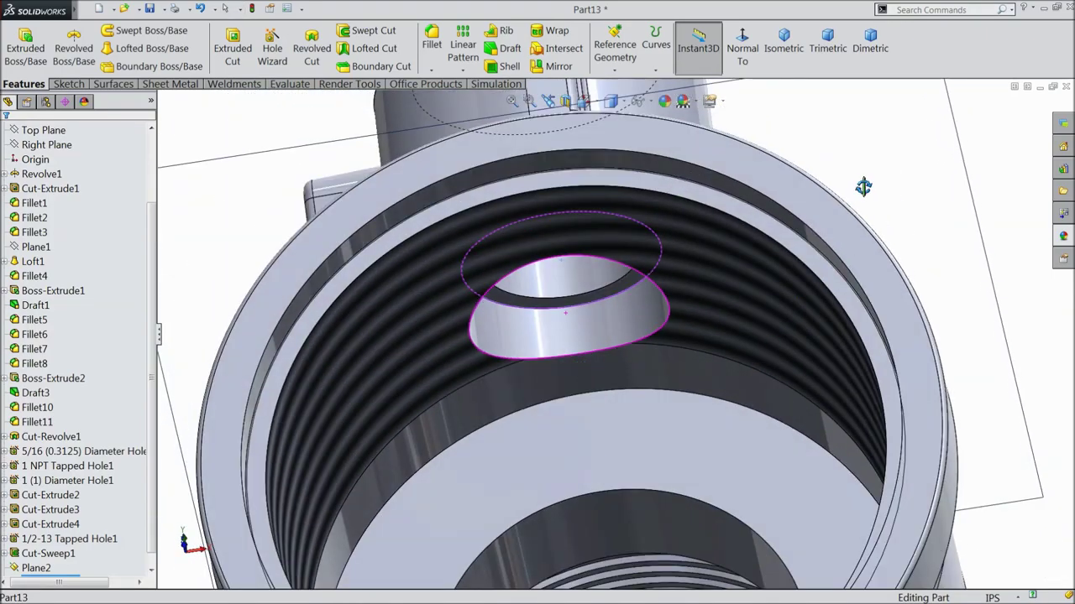
key("f")
middle_click_drag(857, 221, 787, 386)
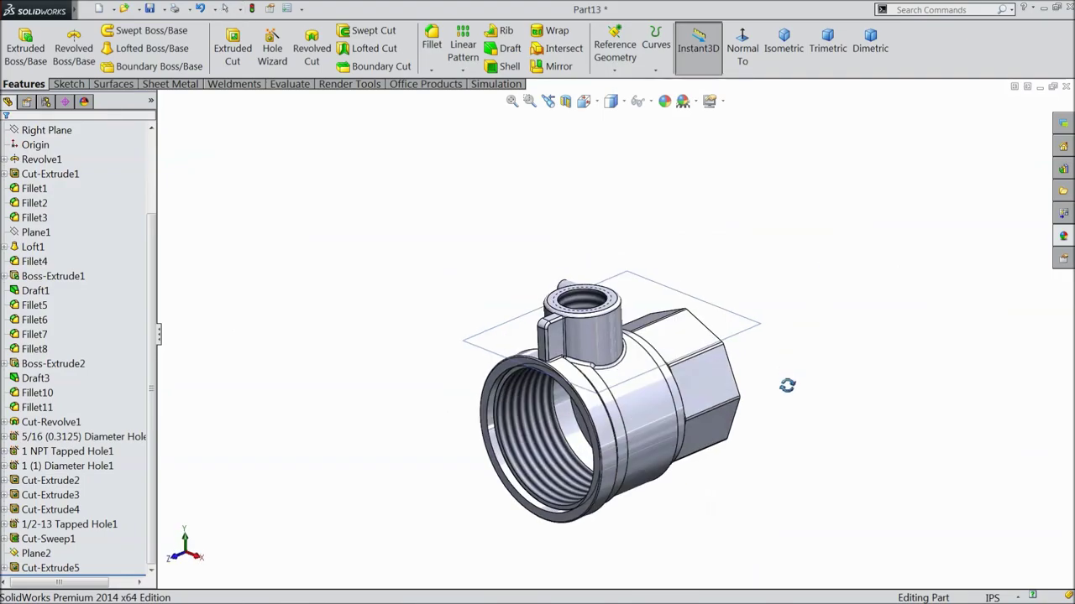
scroll(785, 378, "up", 3)
left_click(671, 295)
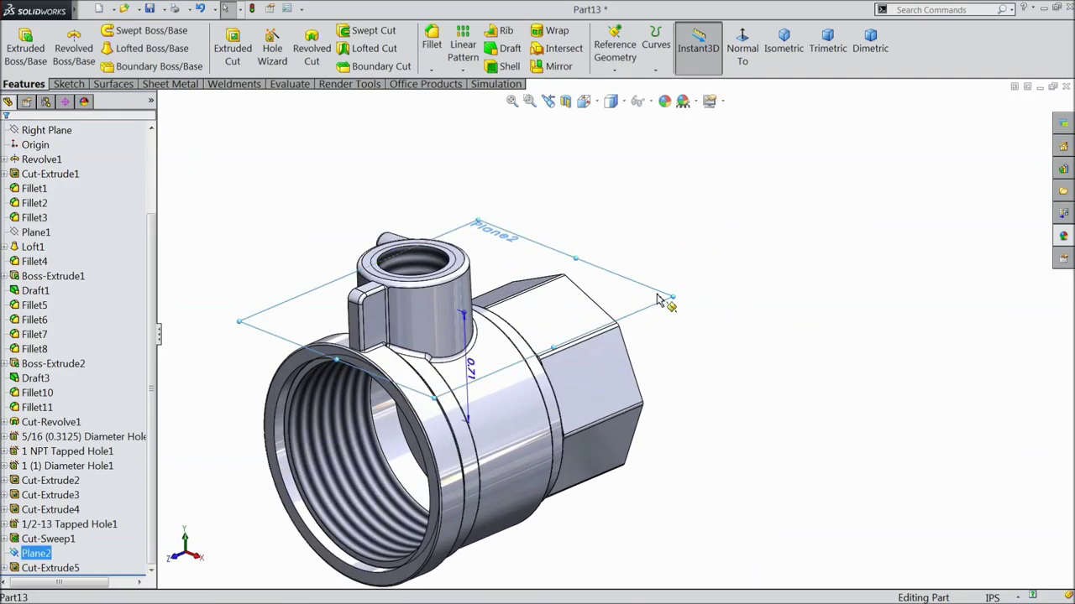
left_click(713, 266)
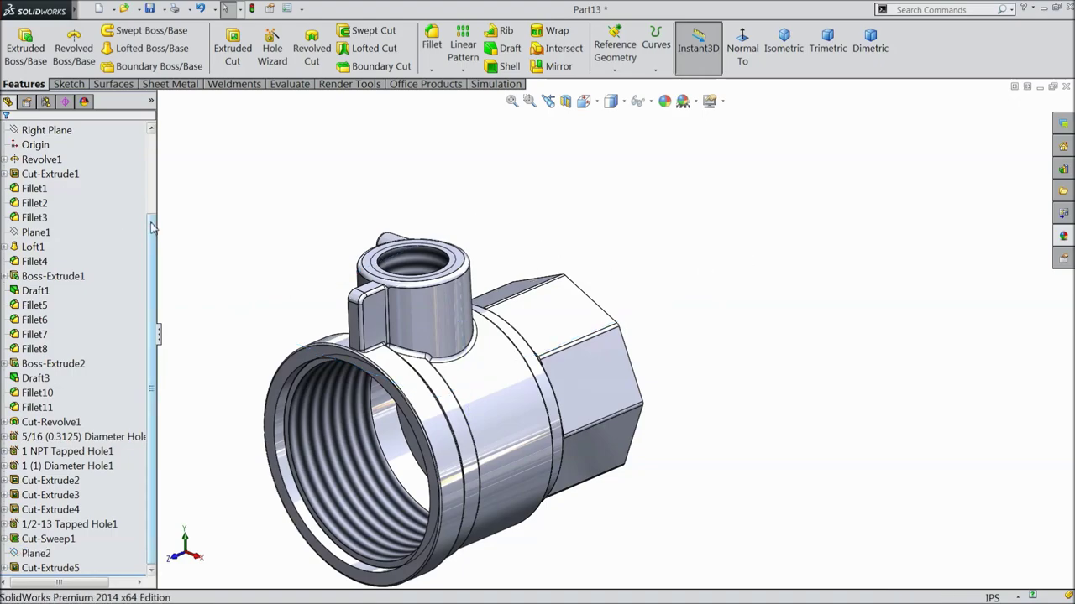
Start a sketch on the Right Plane and draw a horizontal centerline from the origin past the octagonal end.
left_click_drag(150, 226, 165, 148)
left_click(50, 233)
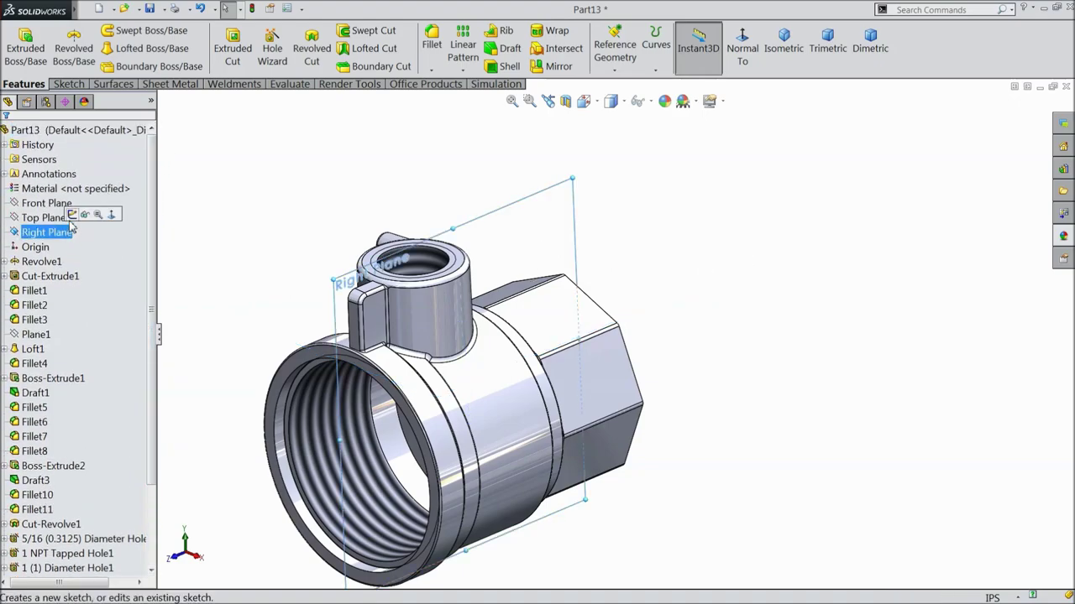
left_click(73, 214)
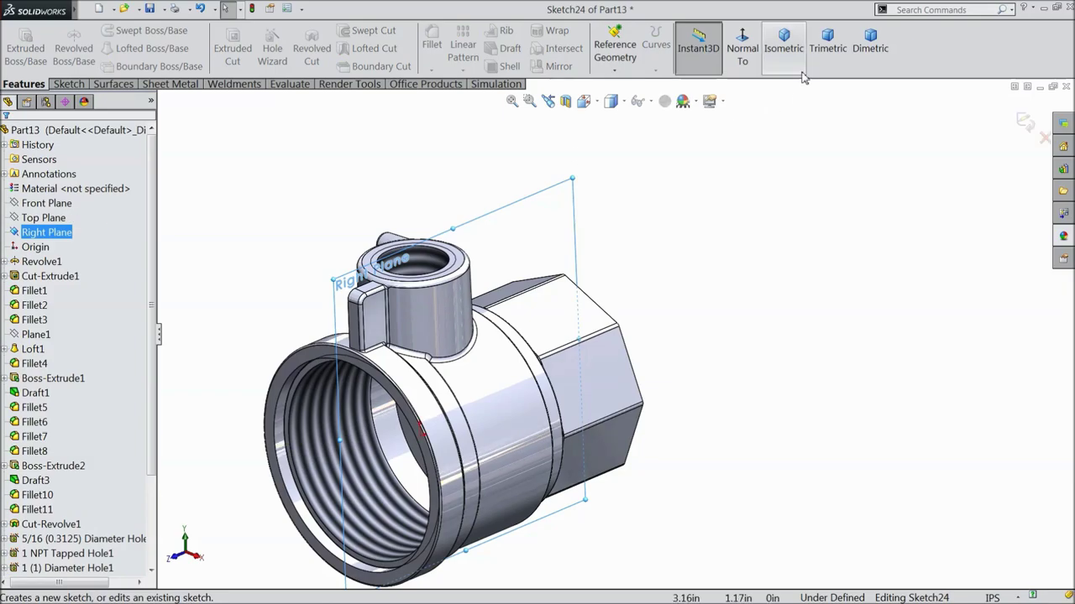
left_click(742, 48)
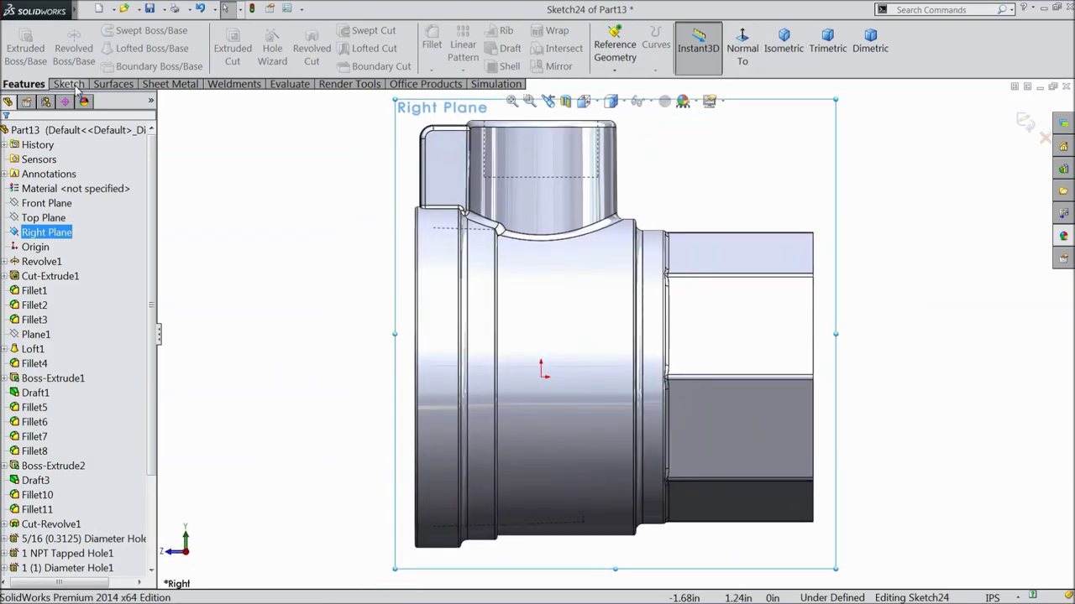
left_click(69, 83)
left_click(108, 30)
left_click(117, 63)
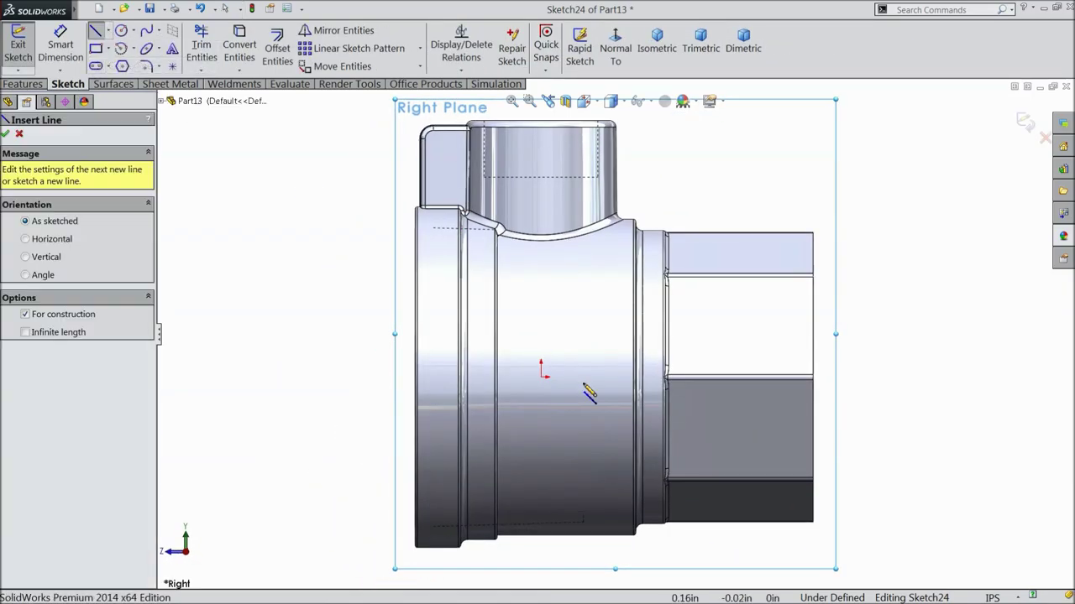
left_click(541, 376)
left_click(880, 376)
right_click(895, 340)
left_click(916, 110)
Sketch a closed five-line profile on the centerline with a vertical side, a short slanted edge, a horizontal top and a slanted closing side.
left_click(95, 31)
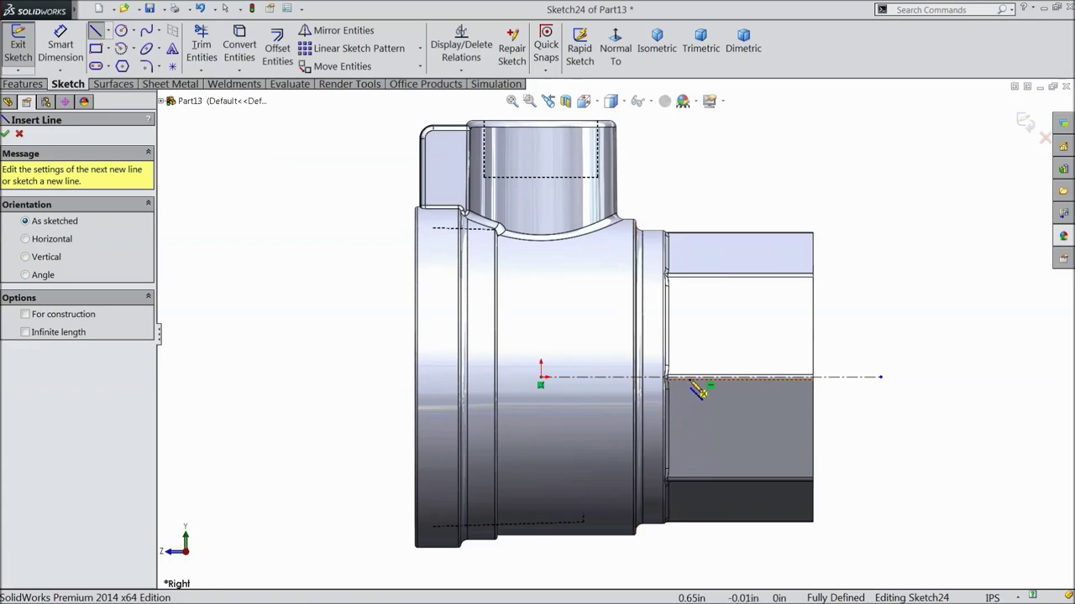
left_click(690, 378)
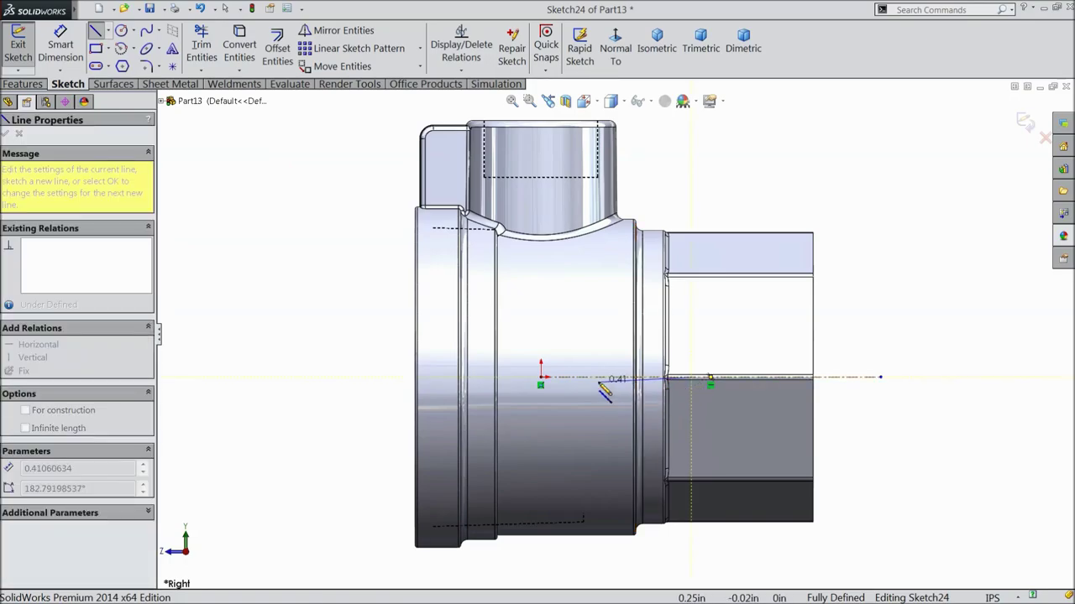
left_click(607, 378)
left_click(607, 250)
left_click(623, 277)
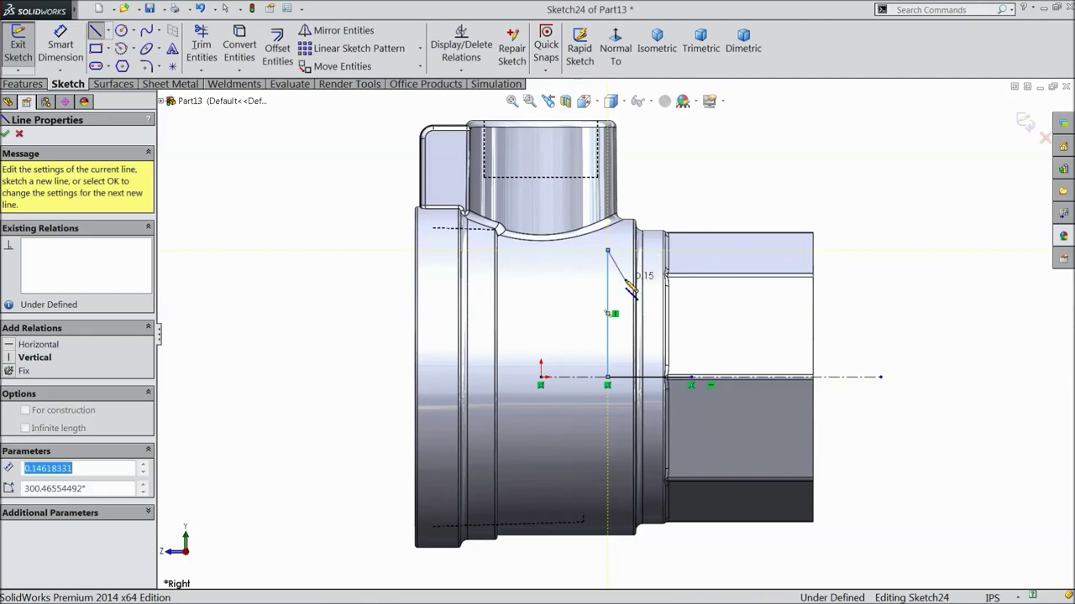
left_click(678, 278)
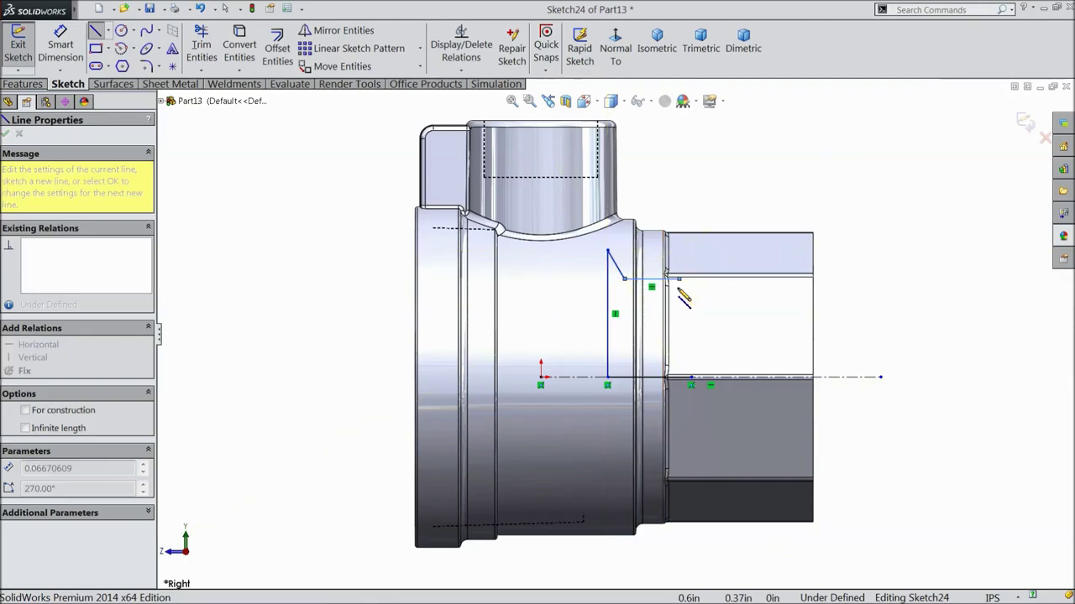
left_click(690, 377)
right_click(843, 111)
left_click(873, 158)
scroll(659, 287, "down", 3)
scroll(659, 292, "down", 2)
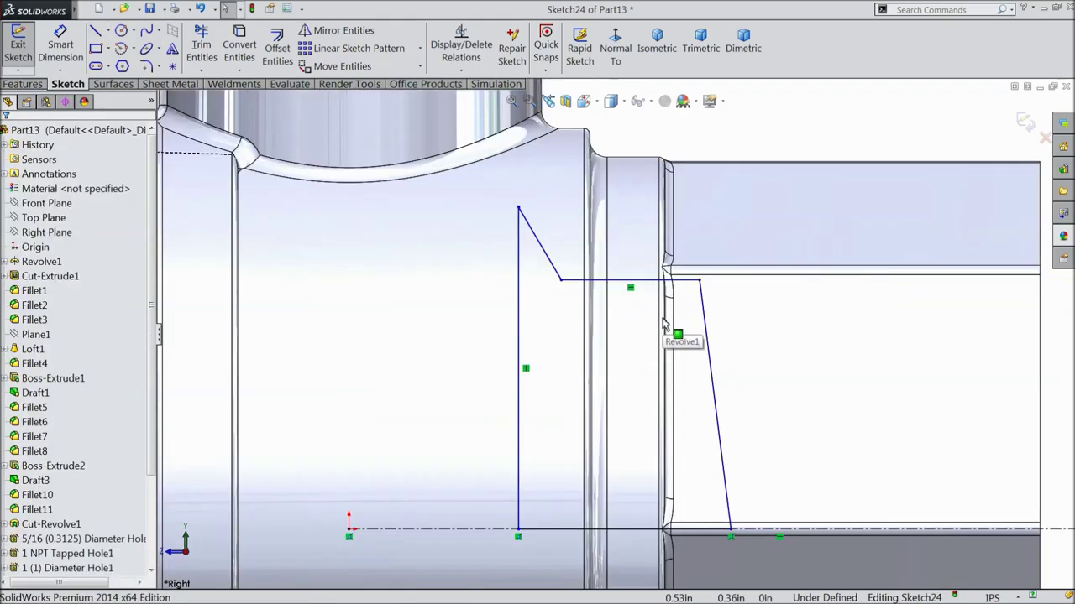
Make the profile's slanted closing side vertical and set the horizontal top line 1.015/2 in above the centerline.
left_click(710, 361)
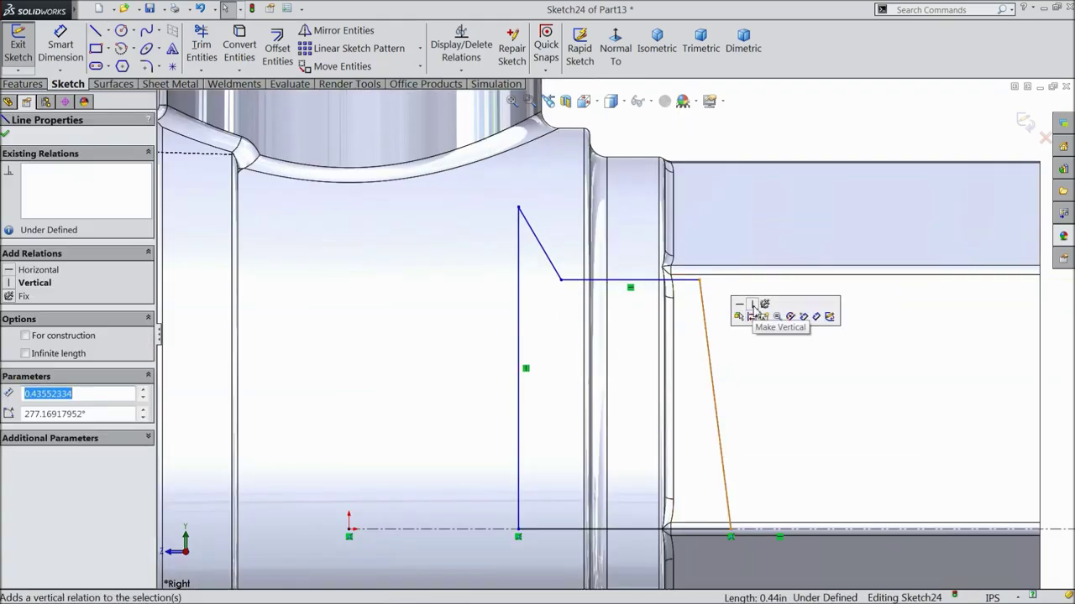
left_click(753, 305)
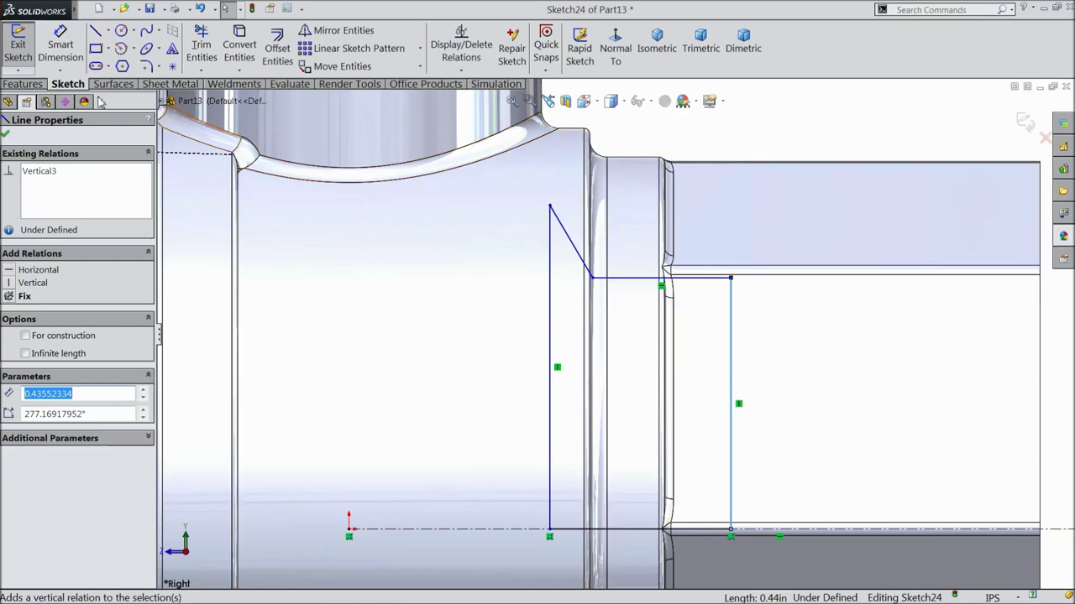
left_click(59, 46)
scroll(617, 340, "up", 1)
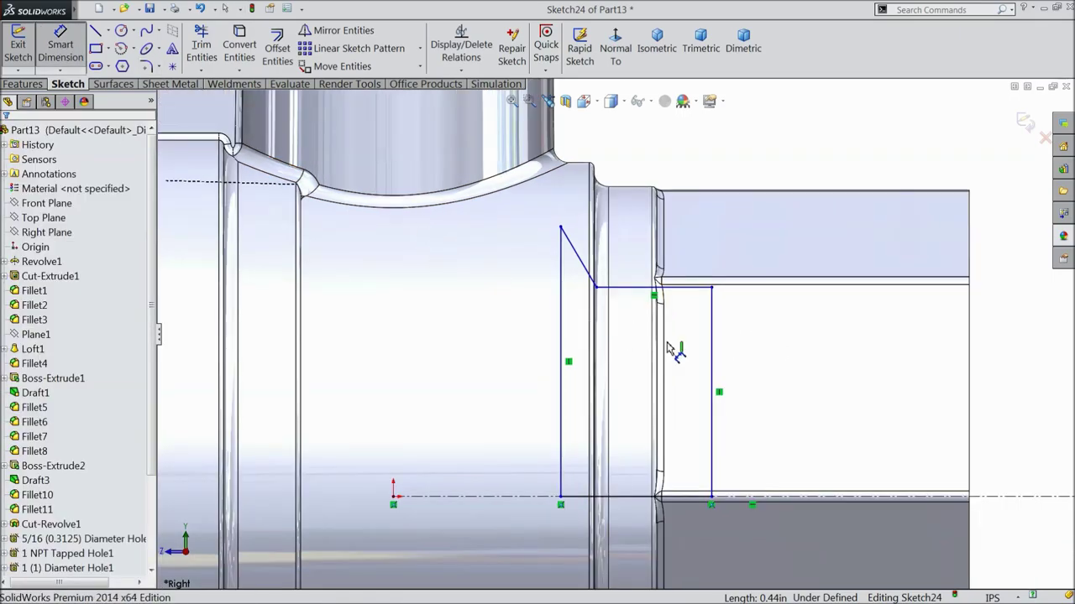
left_click(694, 294)
left_click(668, 496)
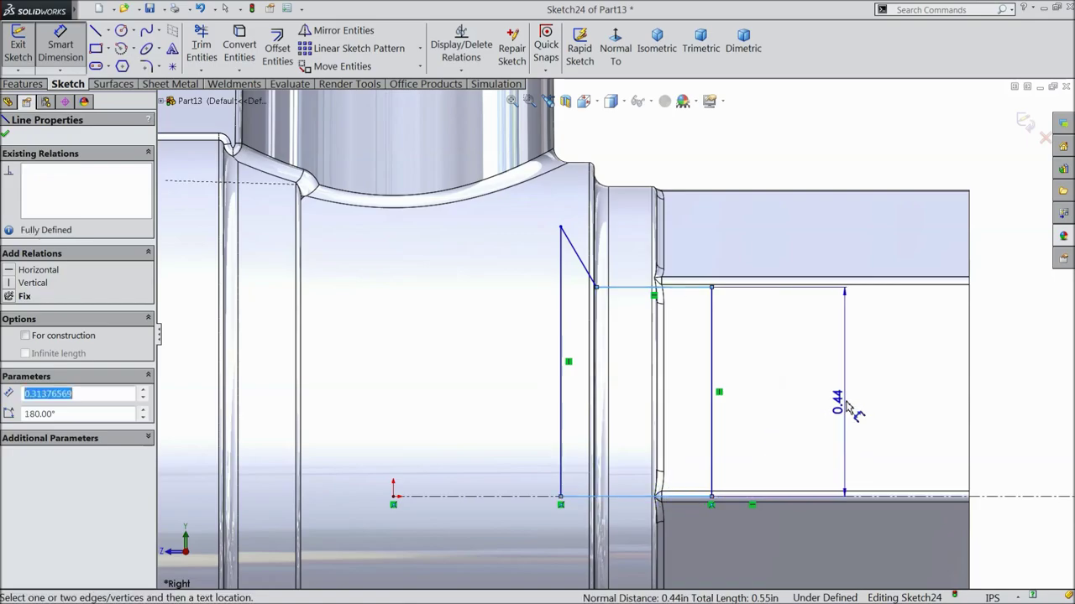
left_click(844, 411)
type("1.015/2")
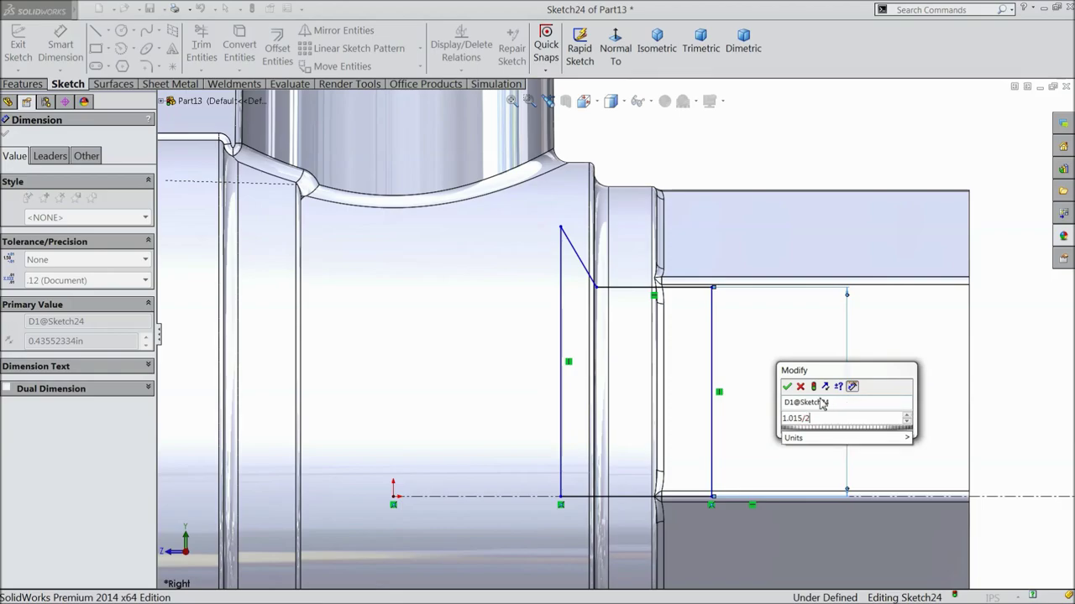
left_click(787, 387)
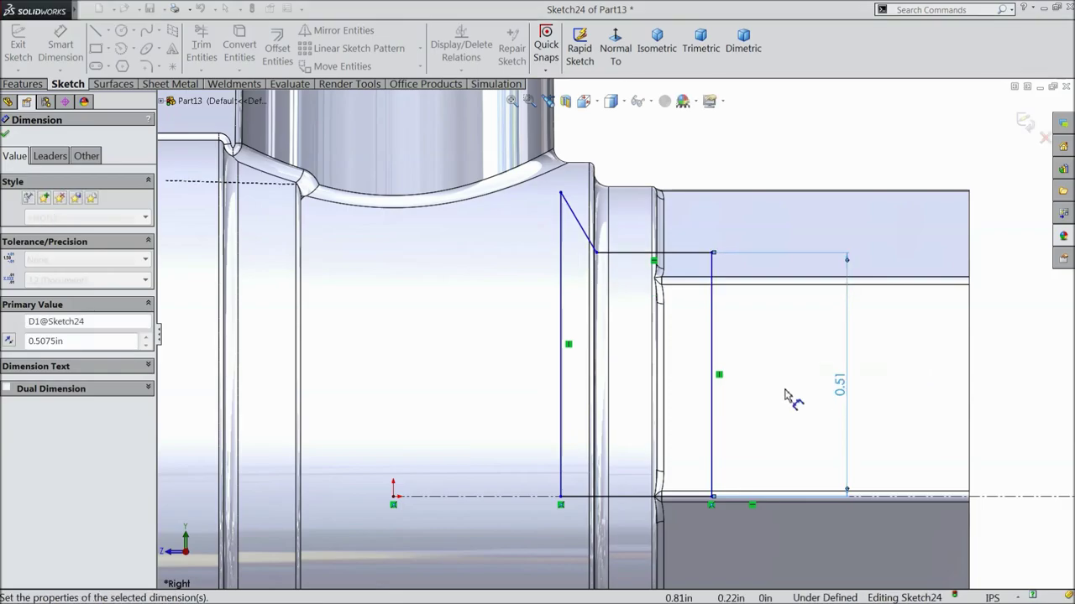
Dimension the angle between the short slanted edge and the long vertical side as 20°.
left_click(582, 233)
left_click(561, 302)
left_click(577, 288)
type("20")
left_click(518, 270)
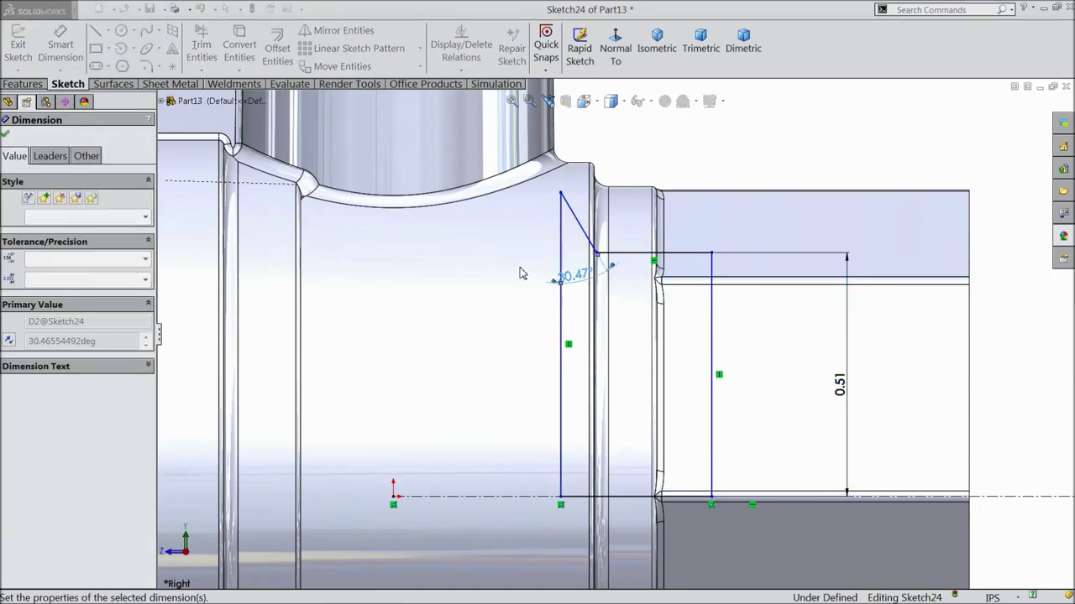
Set the length of the profile's base line on the centerline to 0.16 in.
left_click(642, 496)
left_click(634, 525)
type("0.0")
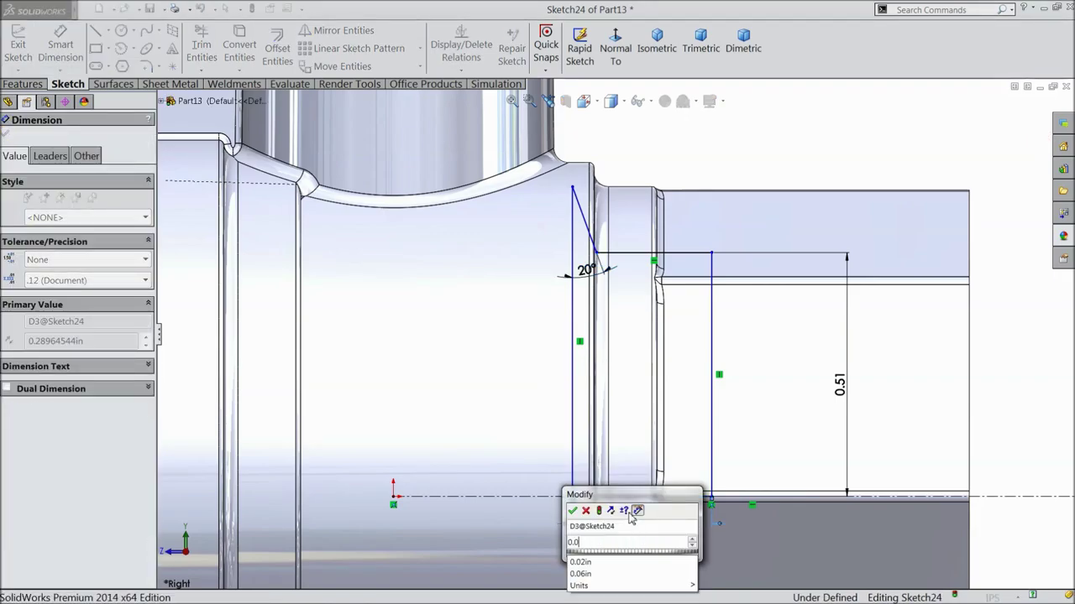
key("BackSpace")
type("16")
left_click(573, 510)
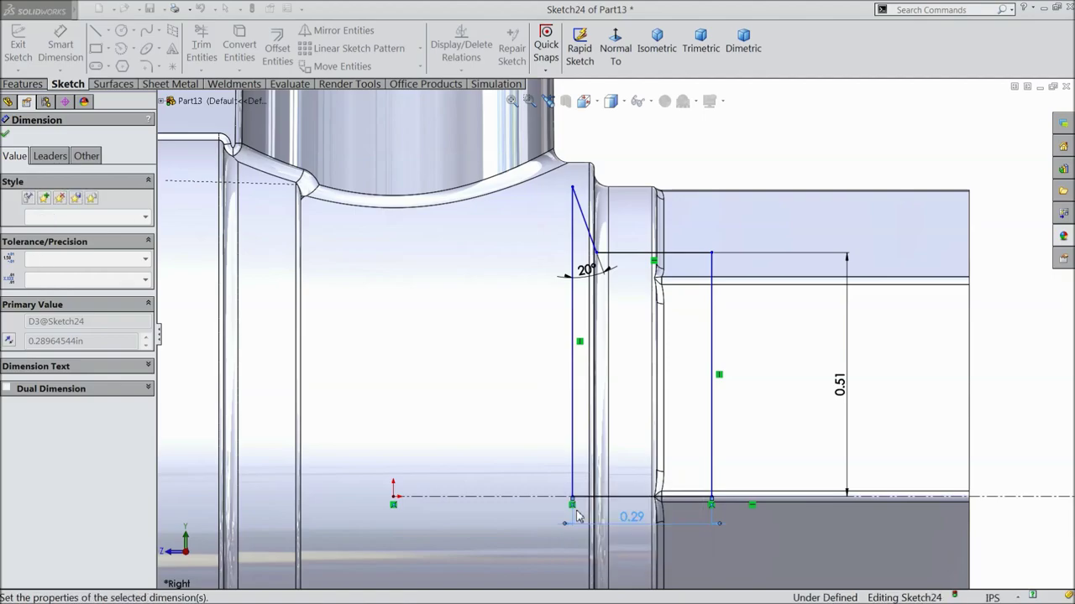
Set the height of the profile's long vertical side to 0.6 in.
scroll(708, 480, "up", 2)
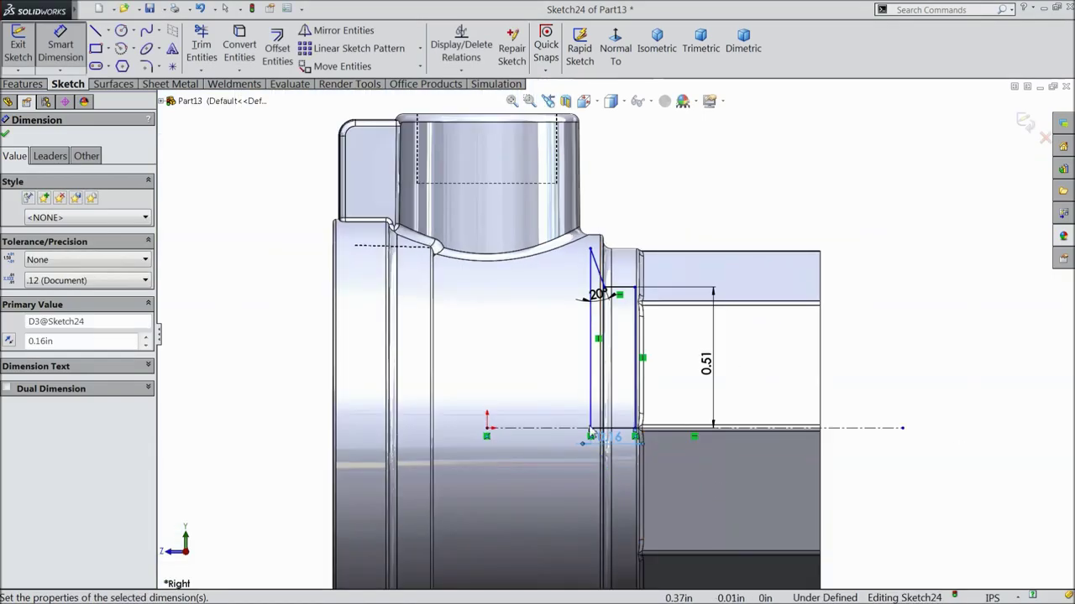
left_click(593, 365)
left_click(556, 356)
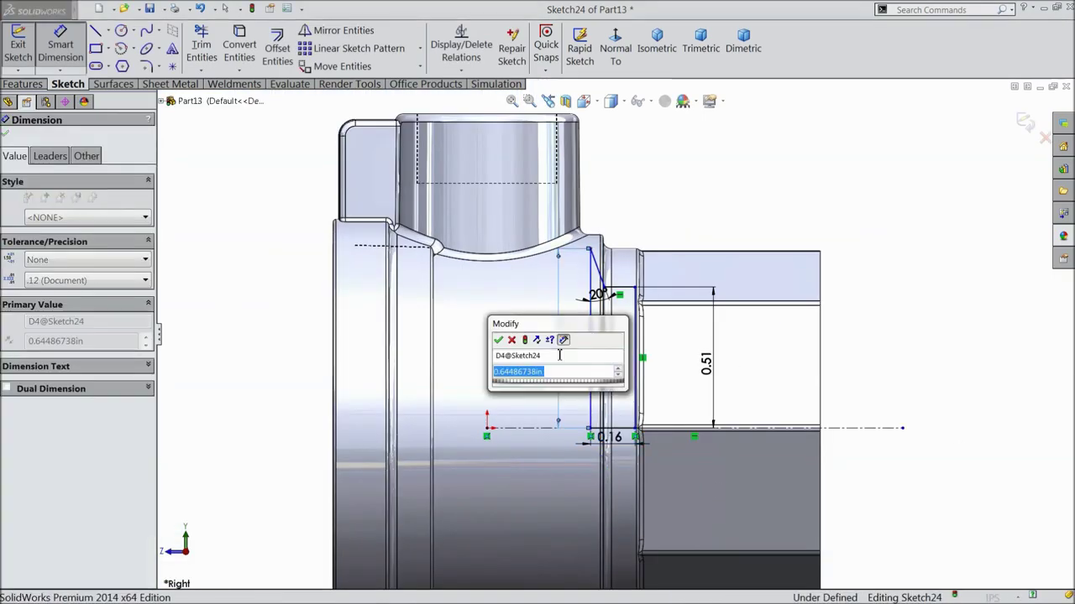
type("0.6")
key("Return")
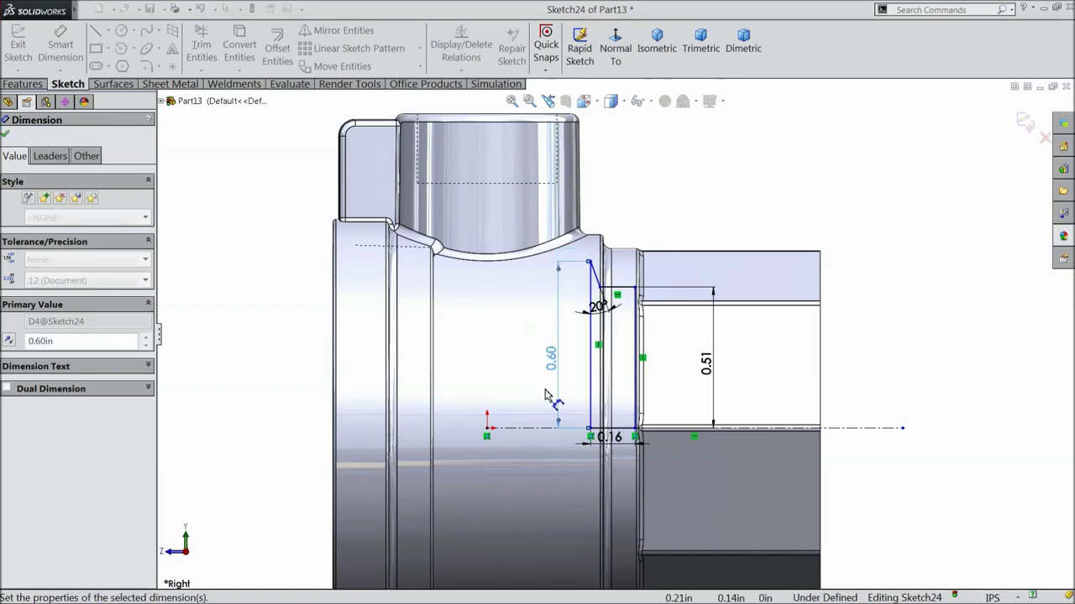
Dimension the profile's shorter vertical side 1.08 in from the open end face of the main body.
scroll(663, 449, "down", 3)
scroll(664, 453, "down", 2)
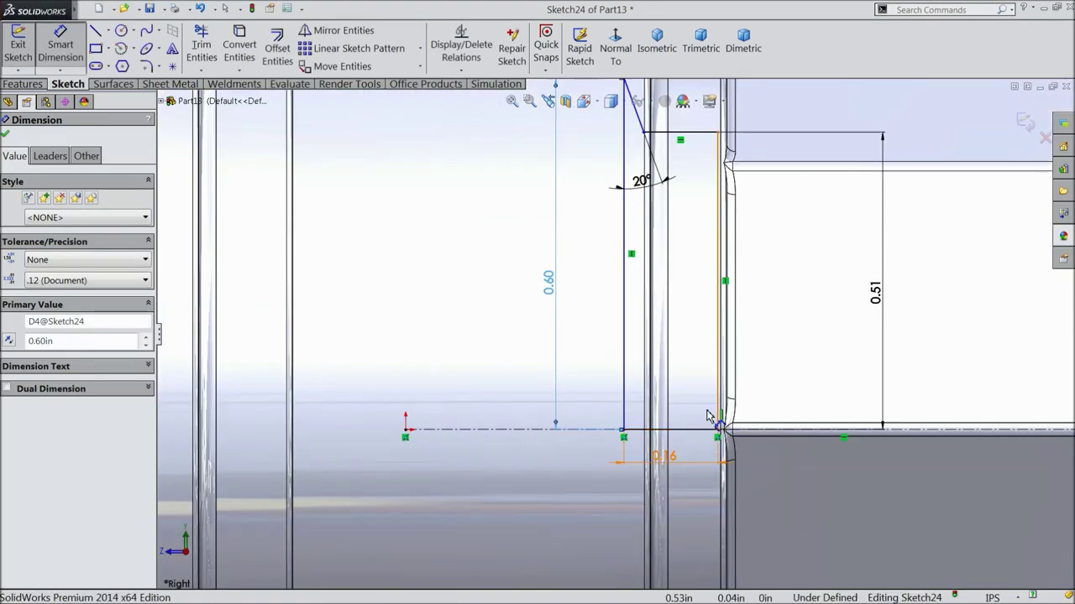
left_click(724, 420)
scroll(669, 424, "up", 3)
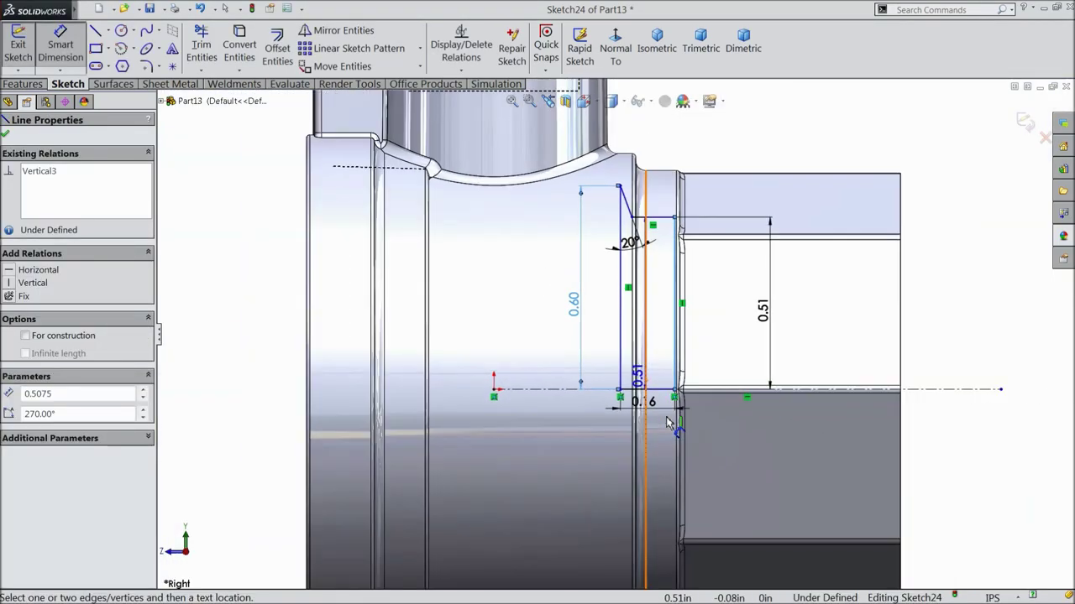
left_click(311, 375)
scroll(451, 439, "up", 3)
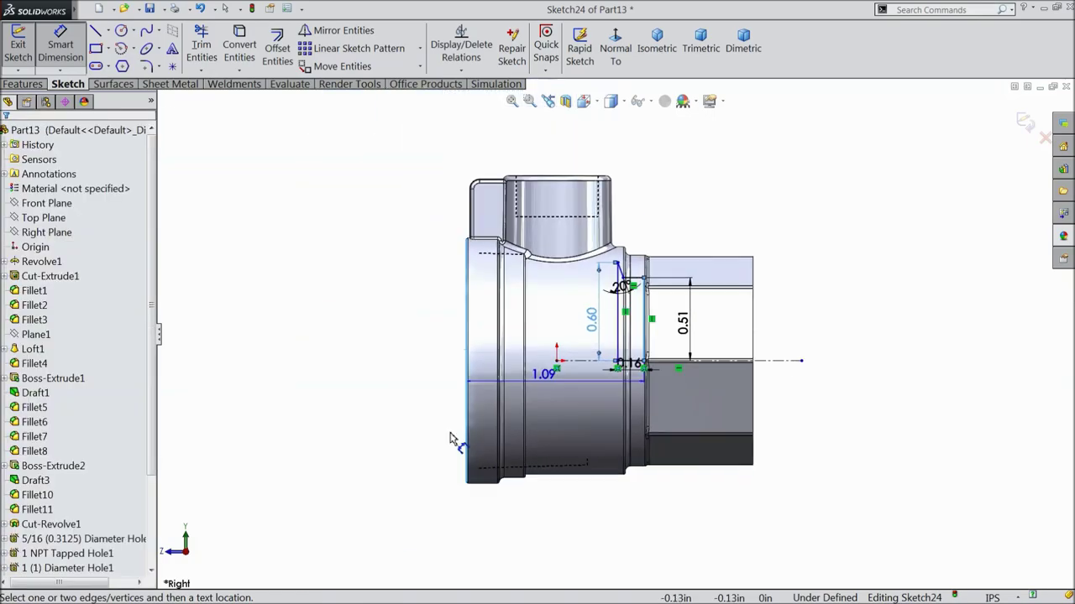
left_click(550, 523)
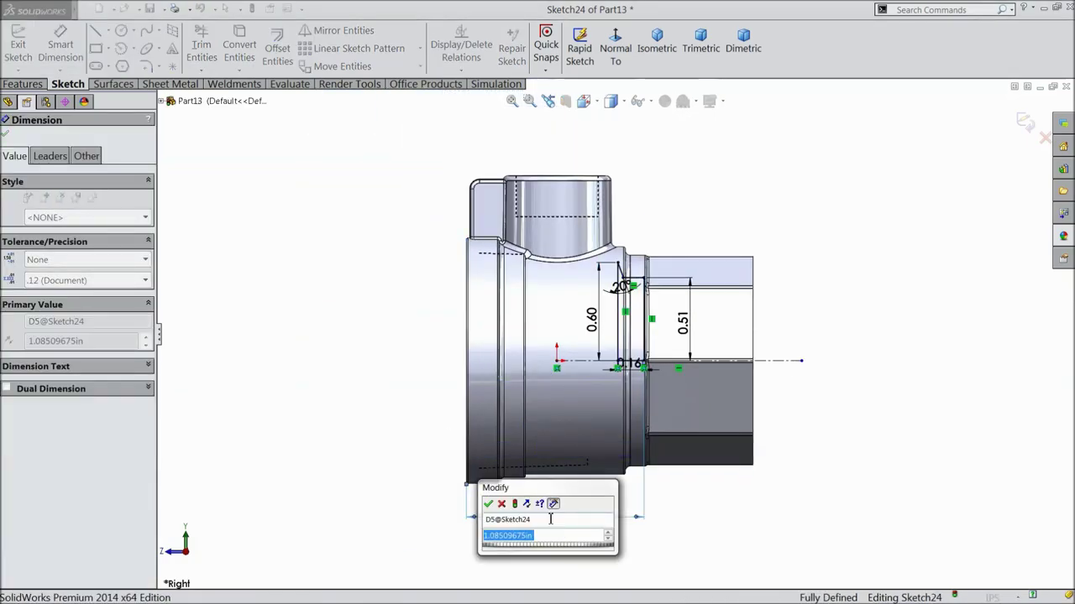
type("1.08")
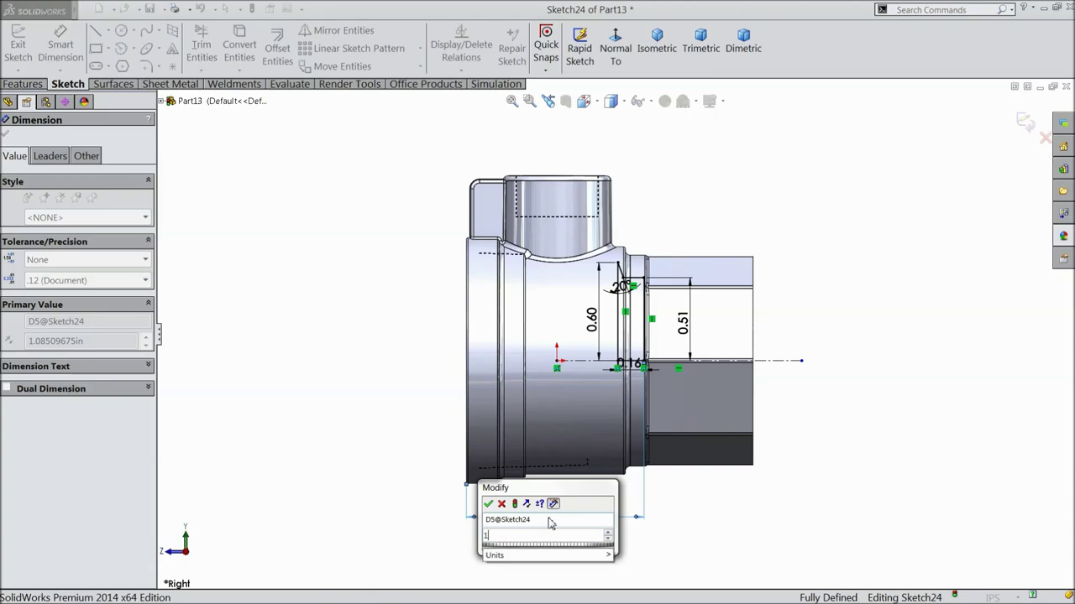
left_click(488, 504)
scroll(653, 300, "down", 2)
scroll(647, 296, "down", 2)
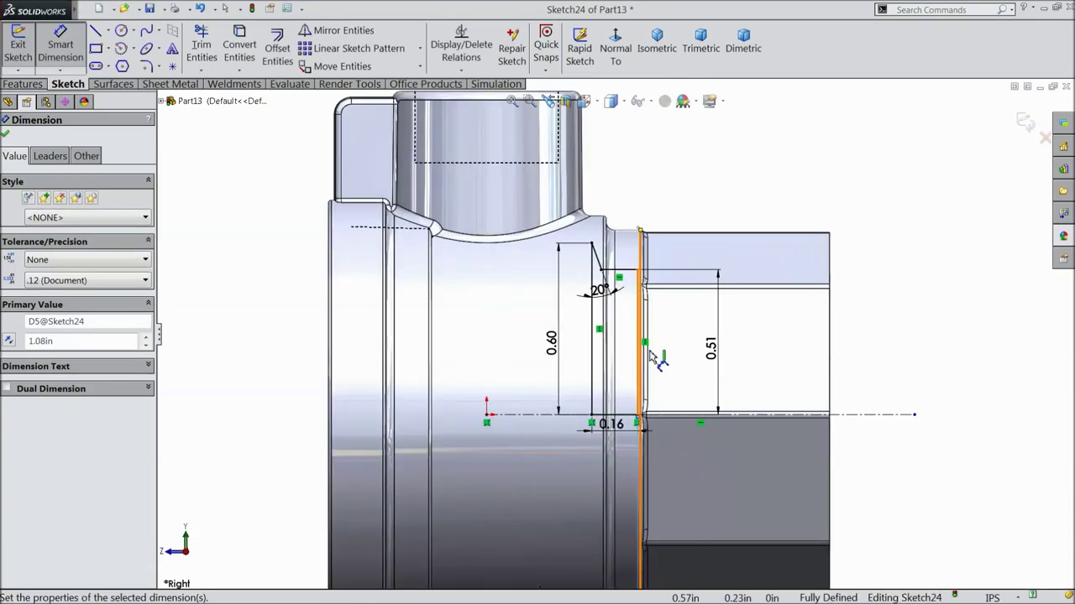
left_click(6, 135)
Revolve-cut the profile 360° about the horizontal centerline to form the stepped seat inside the bore.
left_click(23, 84)
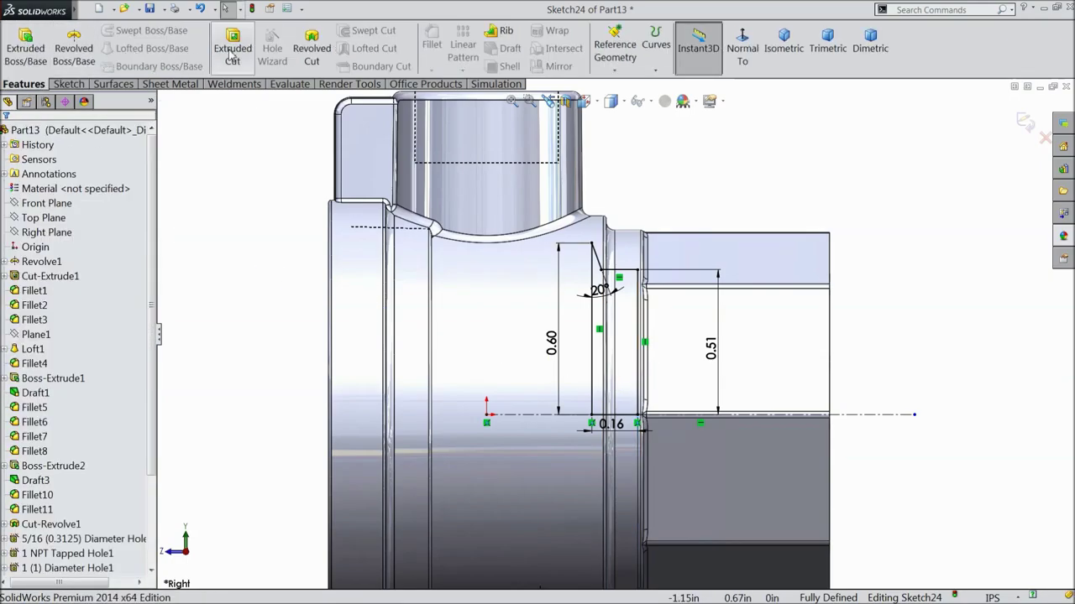
left_click(311, 52)
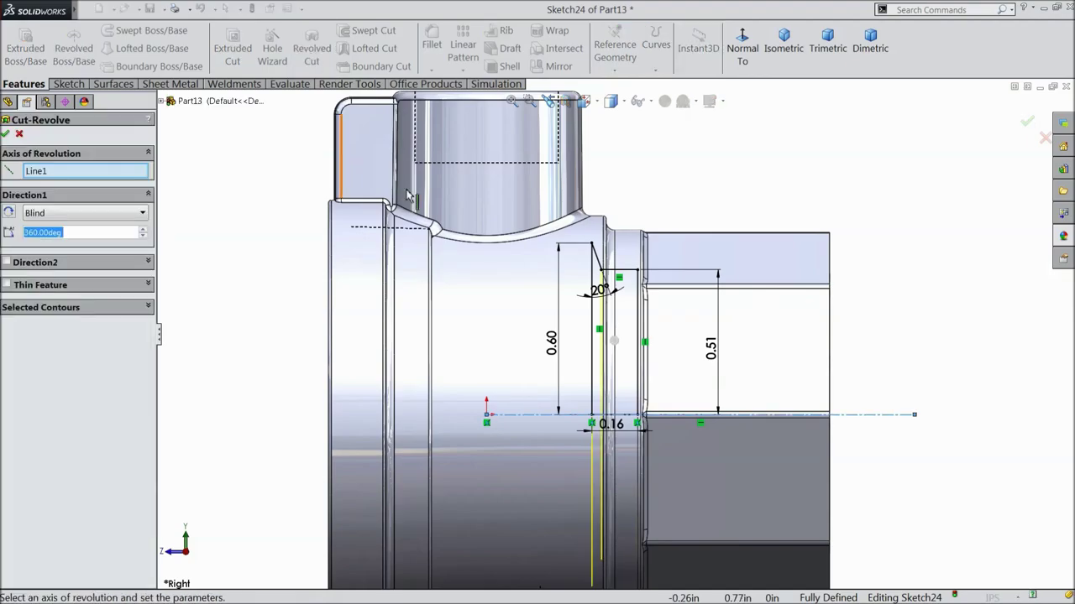
middle_click_drag(322, 372, 406, 420)
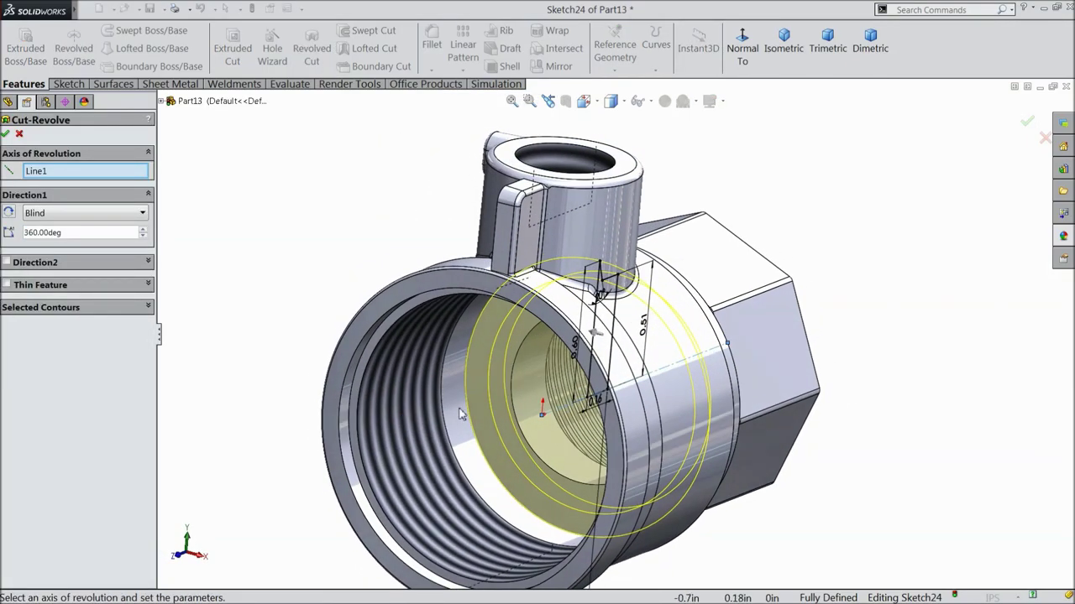
left_click(7, 134)
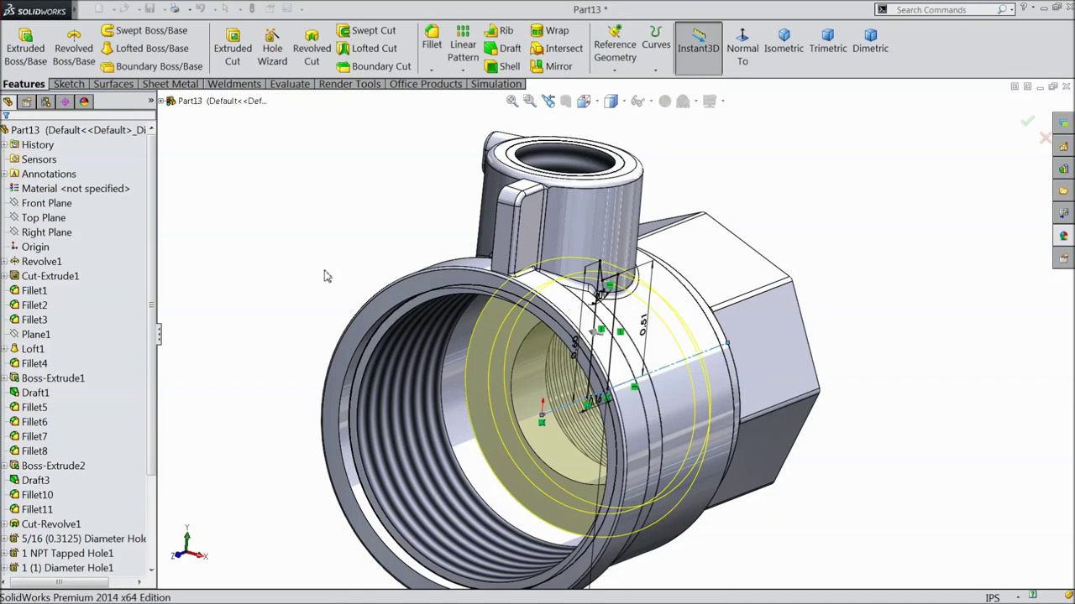
key("Return")
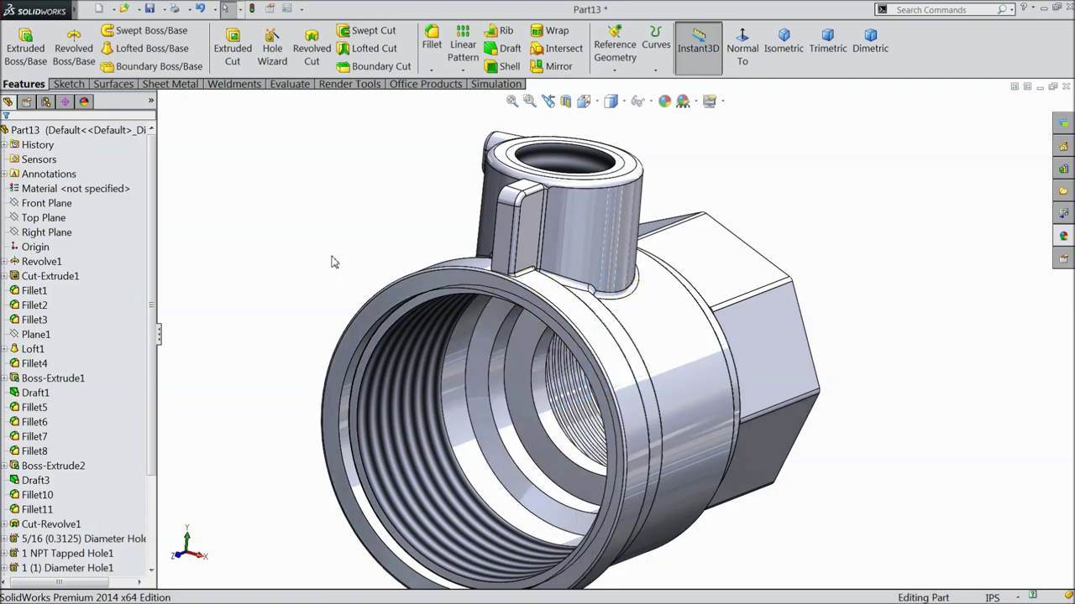
Chamfer the circular edge where the main bore meets the new revolved cut, using 0.03 in and 30°.
left_click(432, 72)
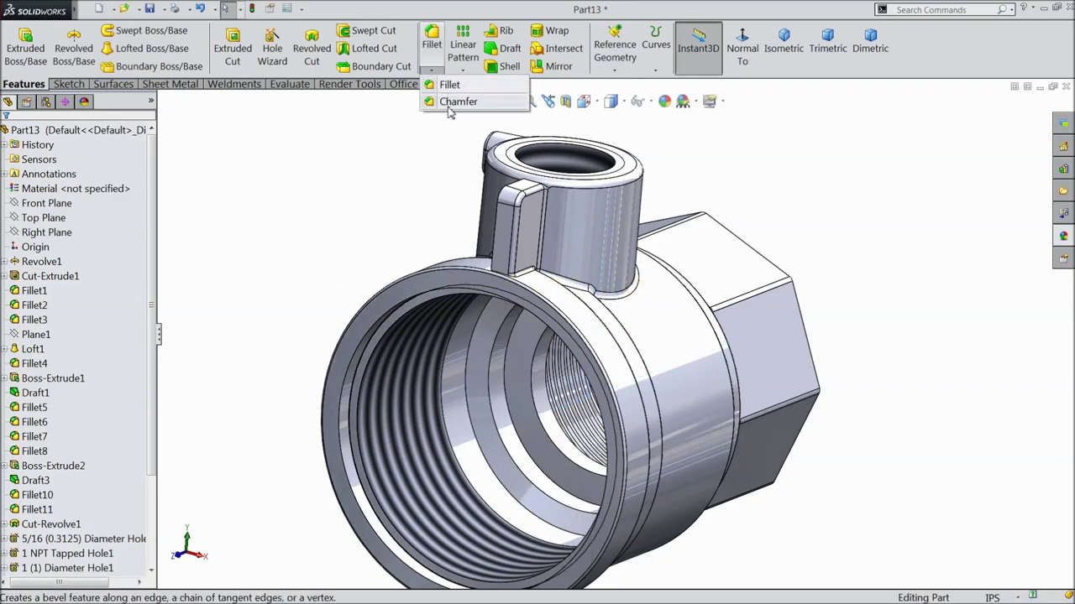
left_click(443, 99)
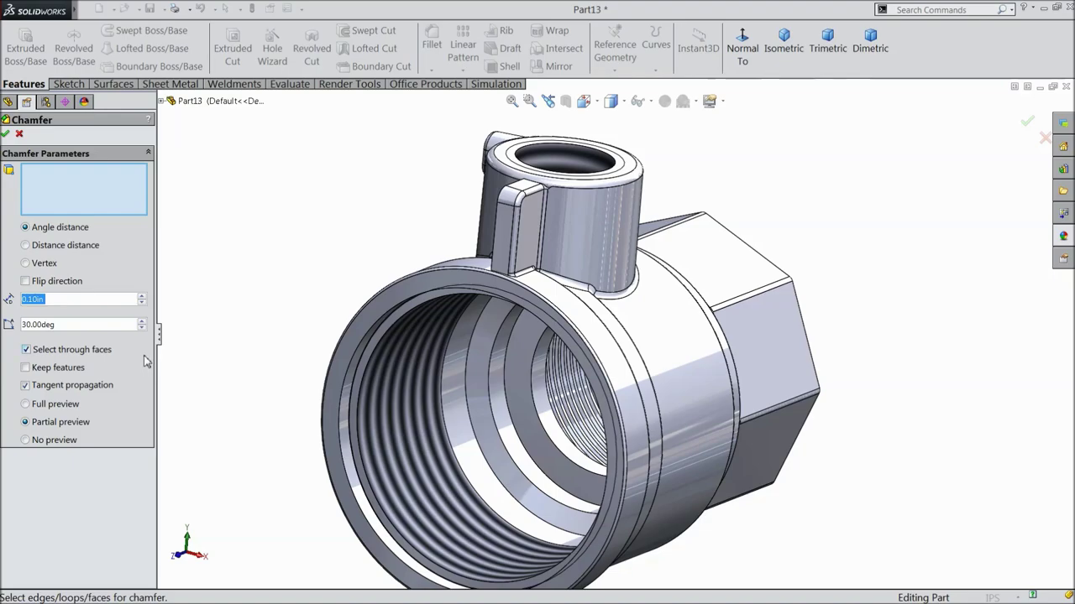
type("0.0")
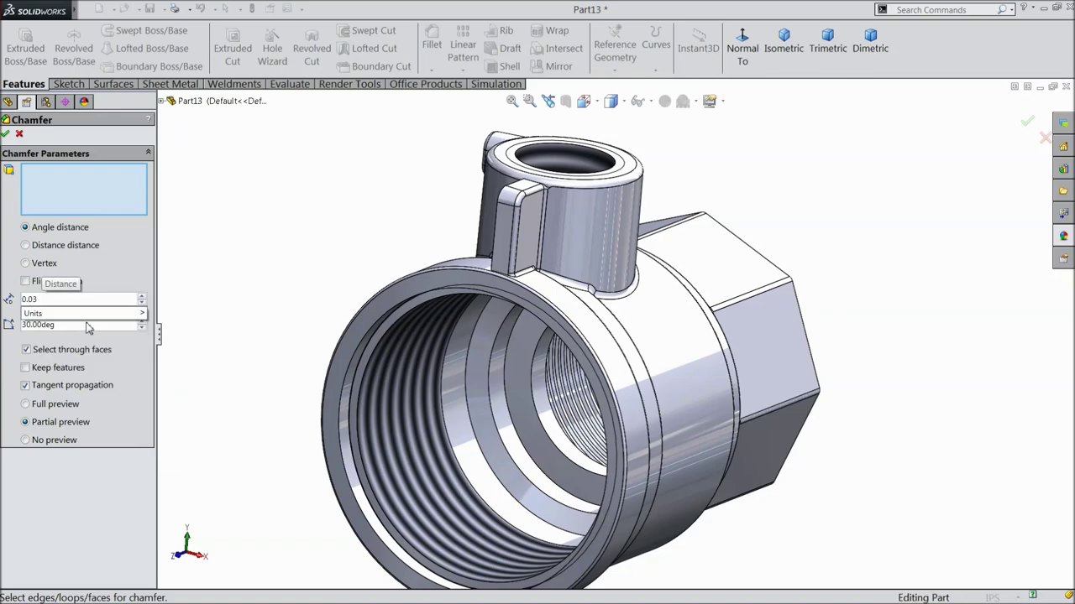
key("Return")
scroll(504, 424, "down", 3)
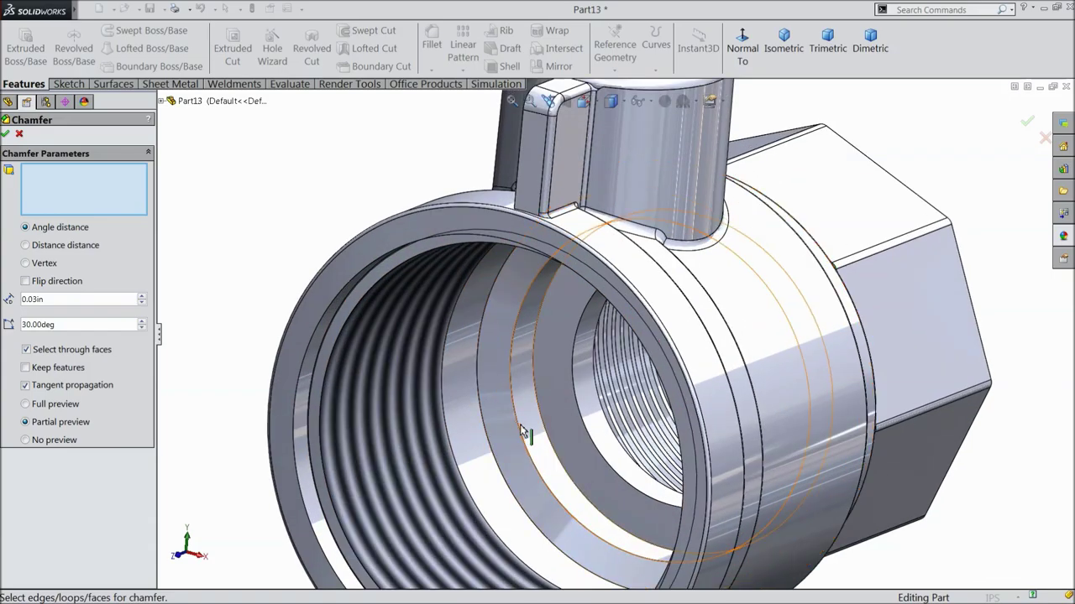
left_click(521, 435)
left_click(5, 135)
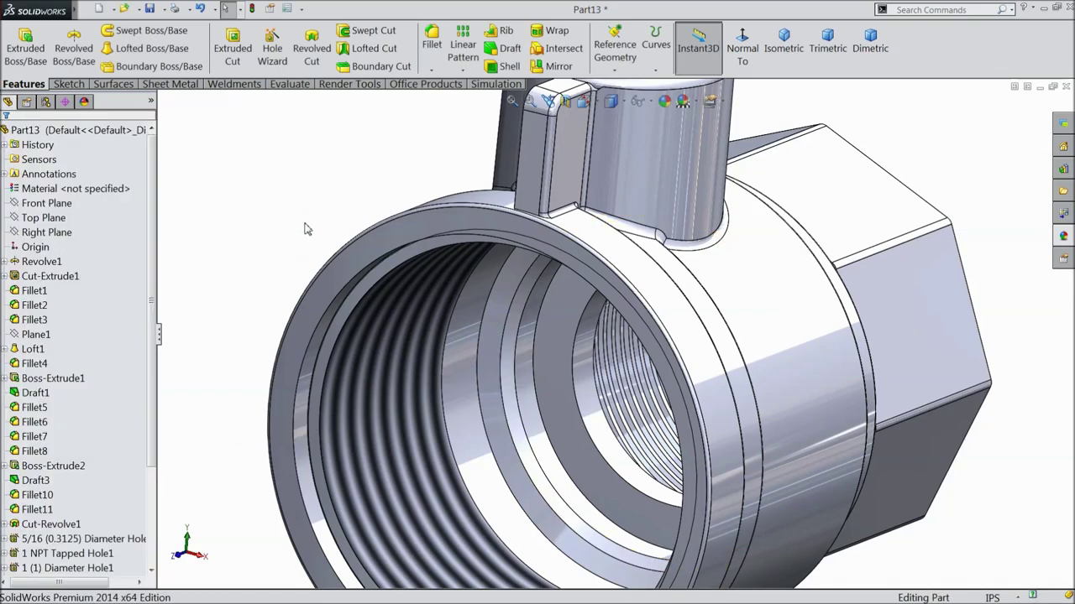
Start a sketch on a side flat of the octagonal end and draw a horizontal centerline across its lower half.
key("f")
middle_click_drag(299, 225, 327, 305)
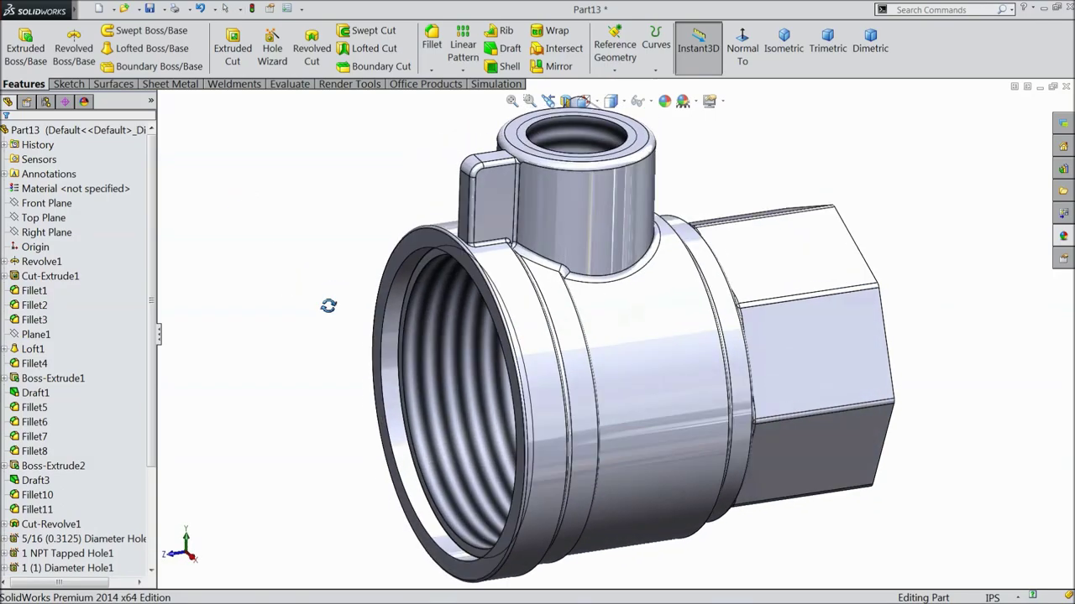
left_click(836, 361)
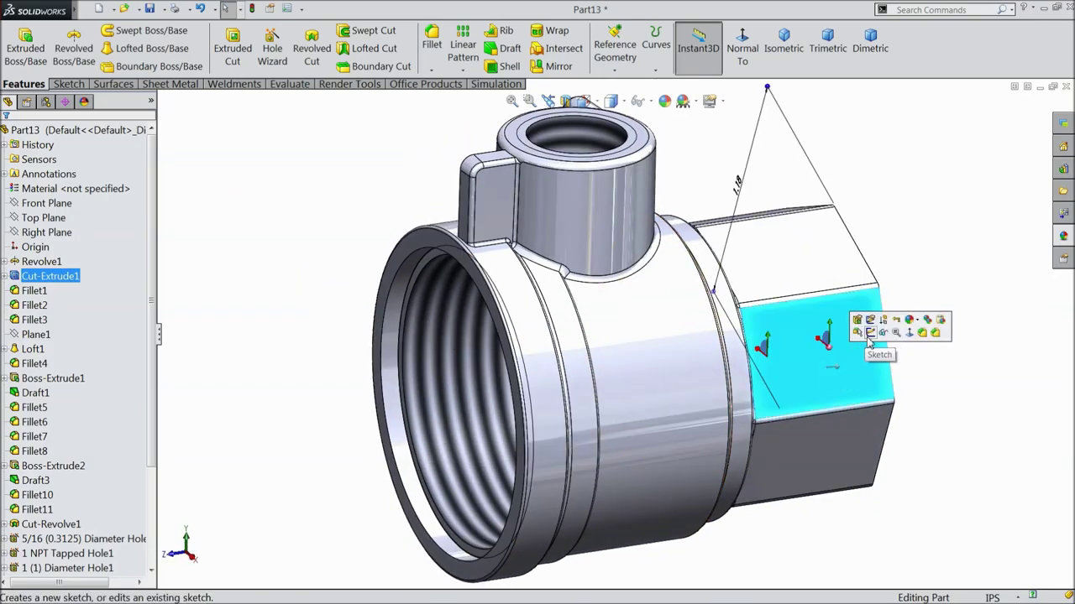
left_click(856, 332)
left_click(742, 50)
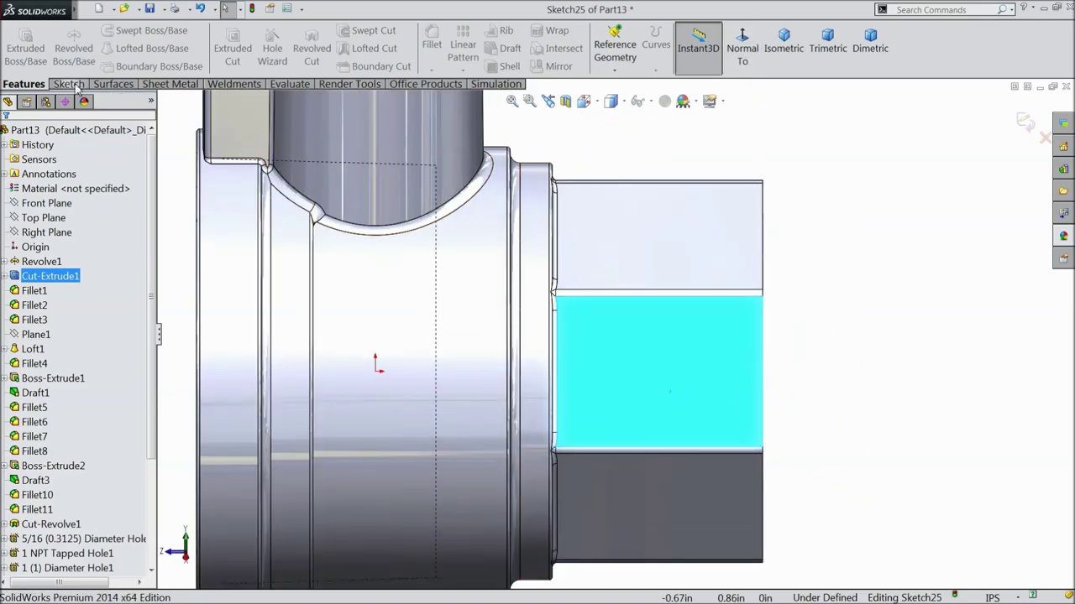
left_click(69, 84)
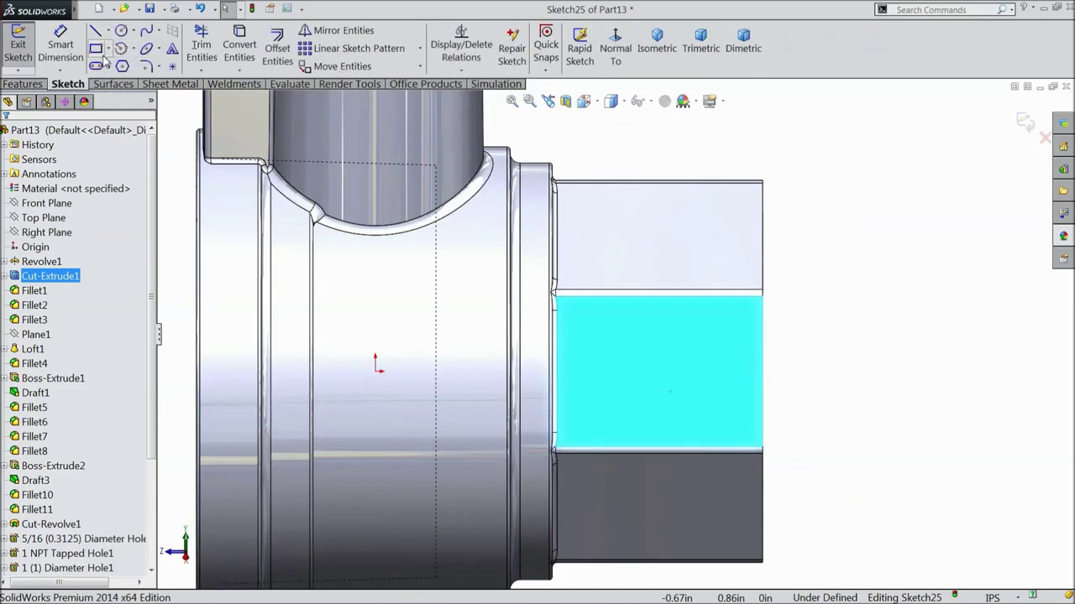
left_click(110, 31)
left_click(125, 65)
scroll(523, 401, "down", 2)
left_click(607, 405)
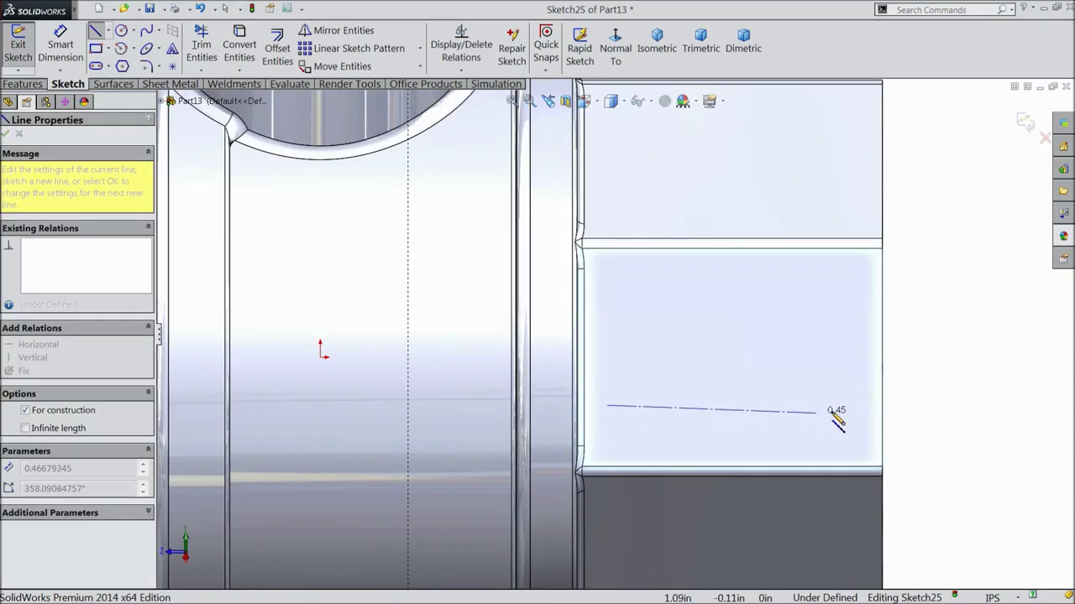
left_click(859, 406)
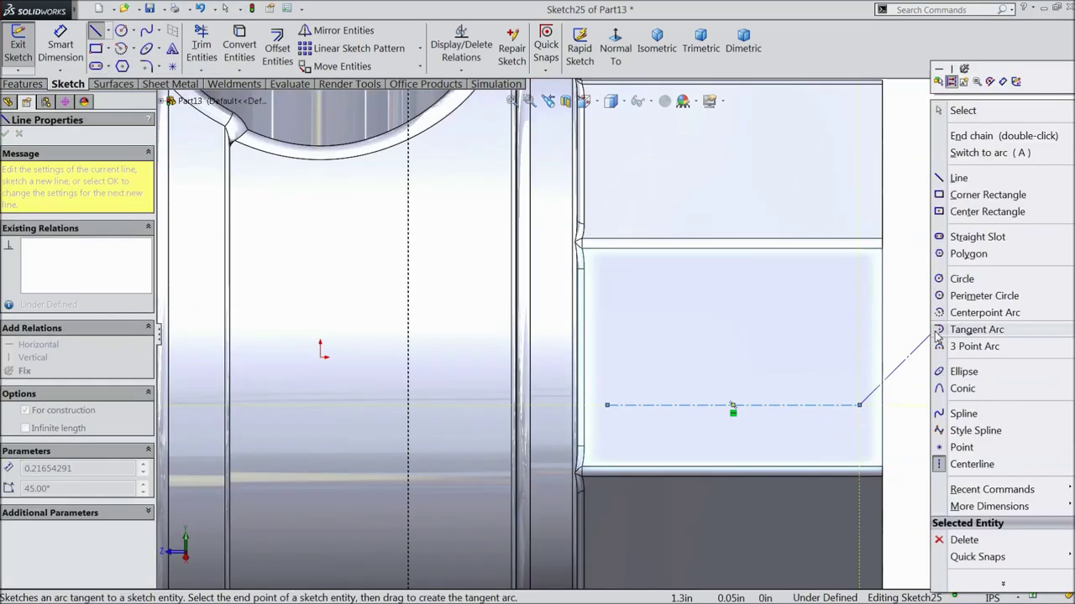
left_click(955, 110)
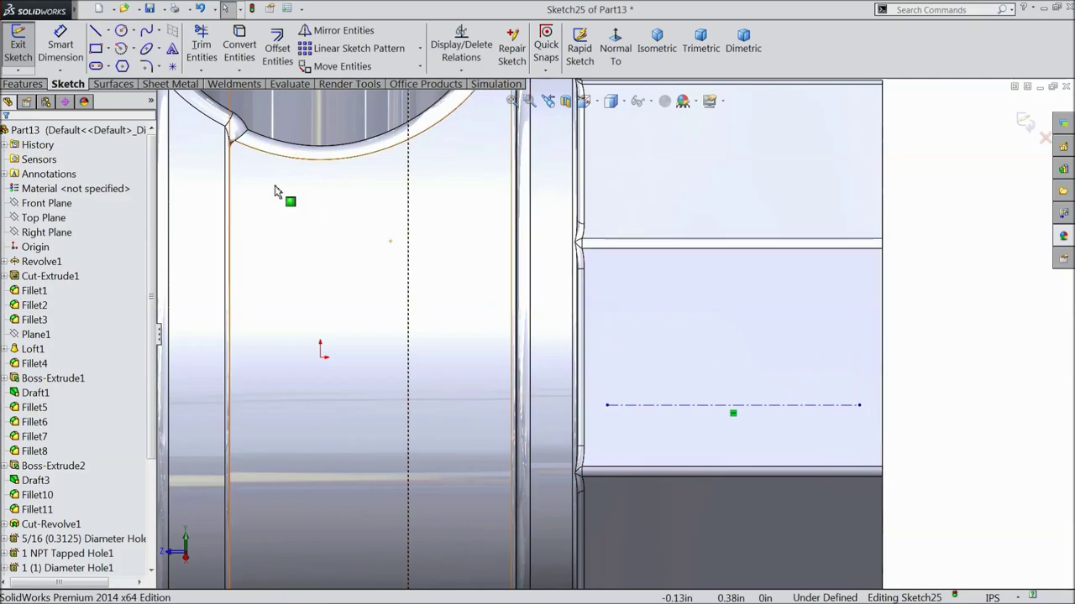
Add the sketch text 3/4" along the centerline on the octagonal end's flat, flipped so it reads upright and unmirrored above the line.
left_click(172, 48)
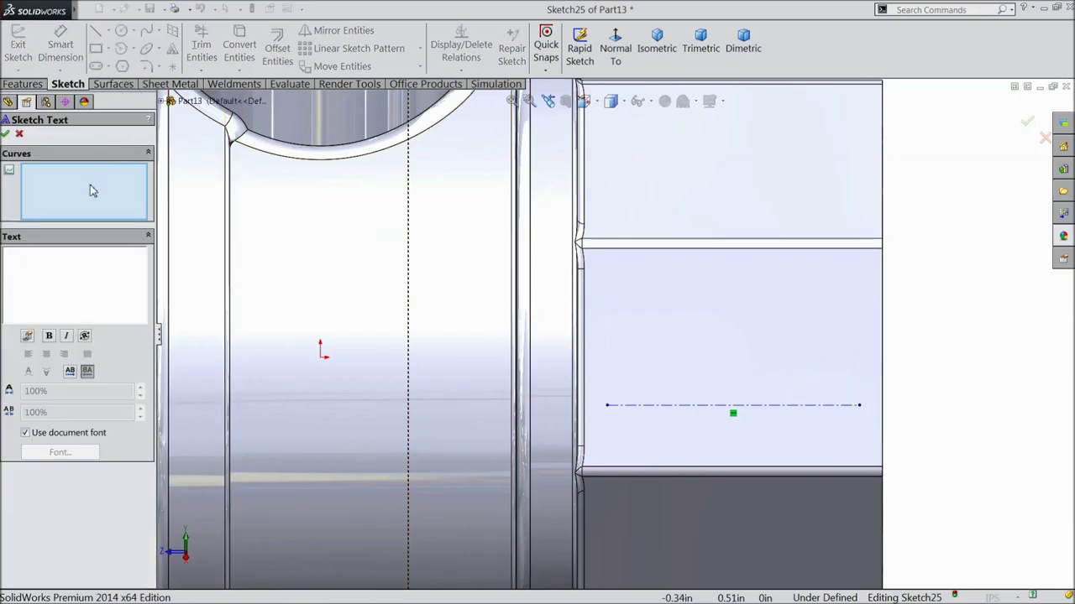
left_click(687, 406)
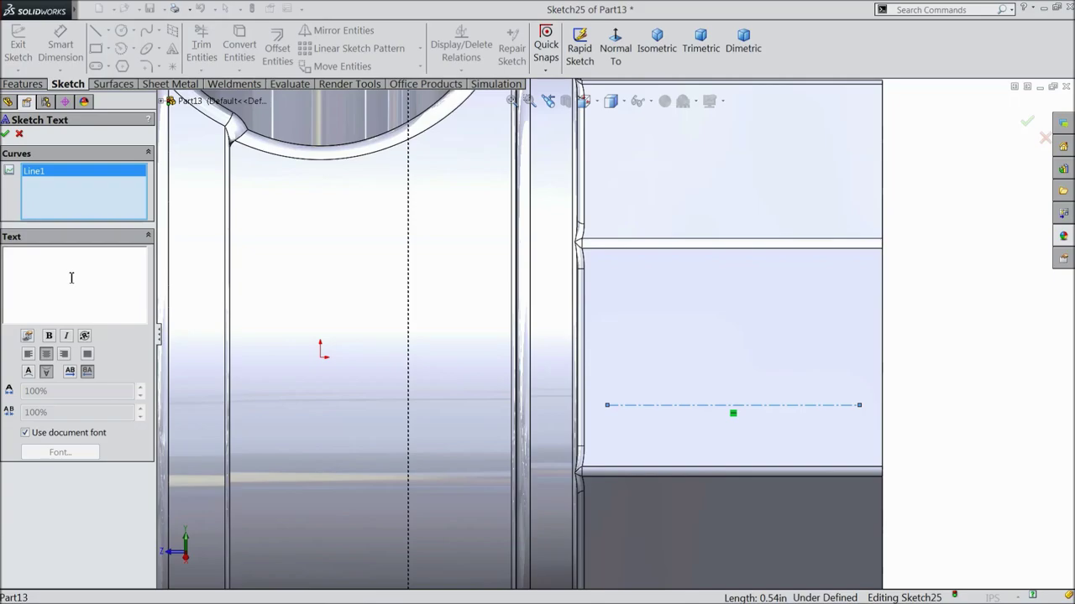
type("3/4")
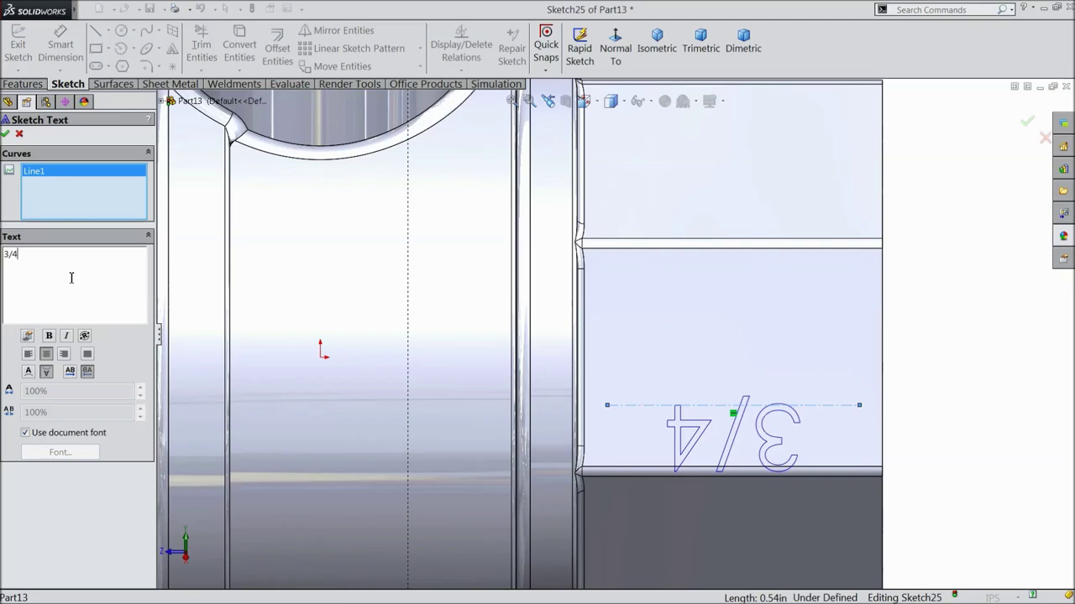
type("\"")
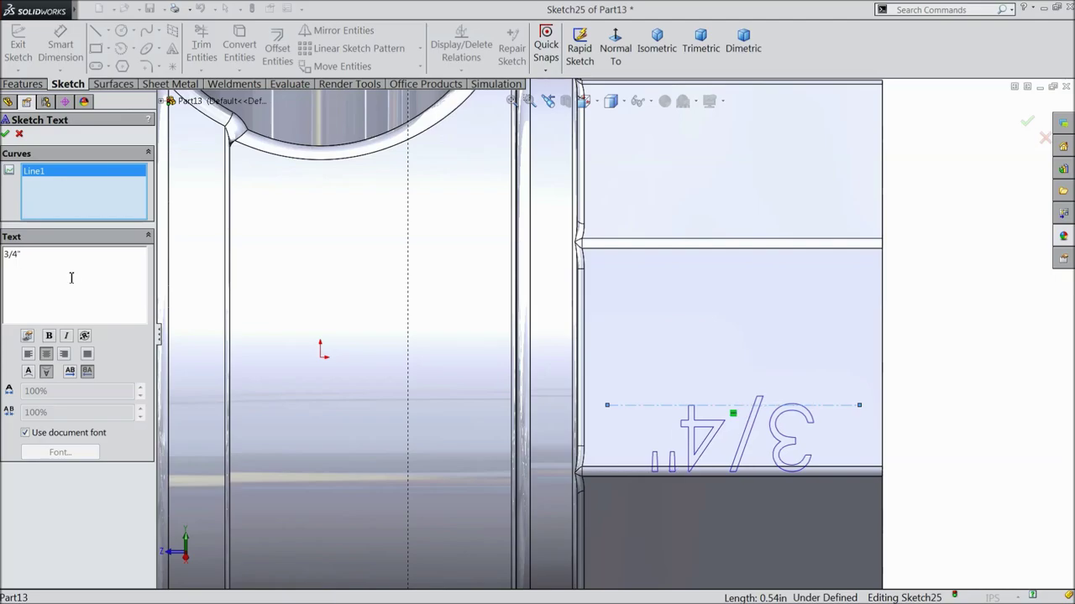
left_click(28, 373)
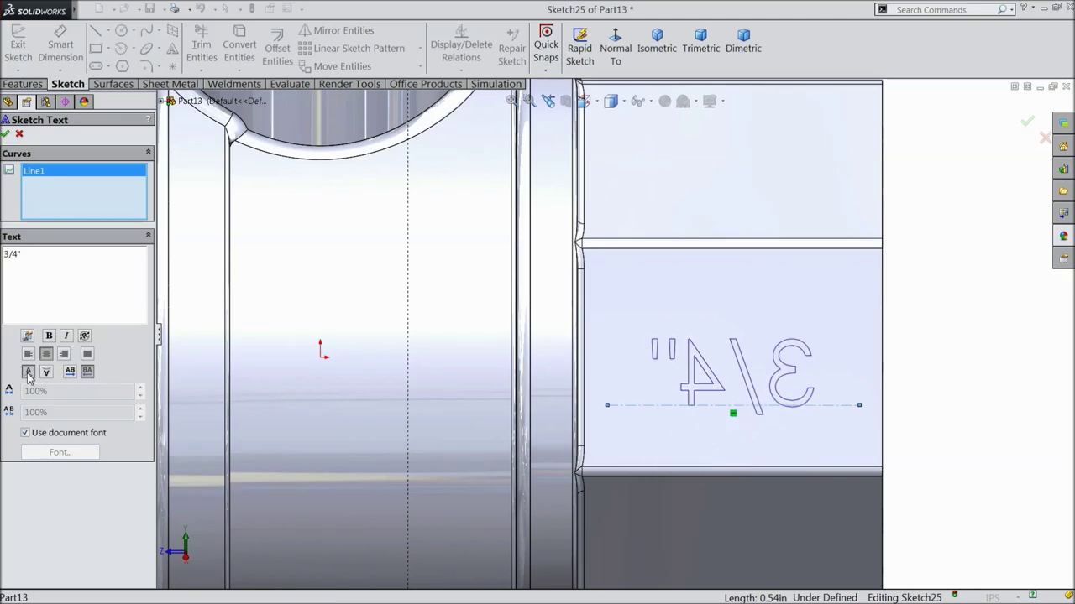
left_click(70, 371)
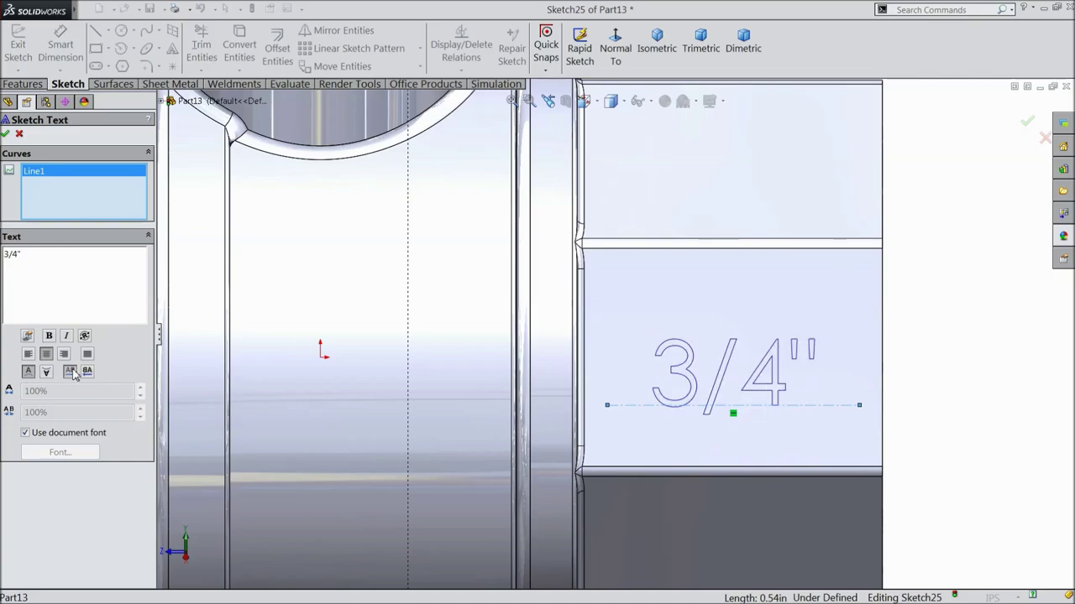
Replace the document font for the 3/4" text with a custom height of 0.16 in and finish the text.
left_click(25, 433)
left_click(38, 456)
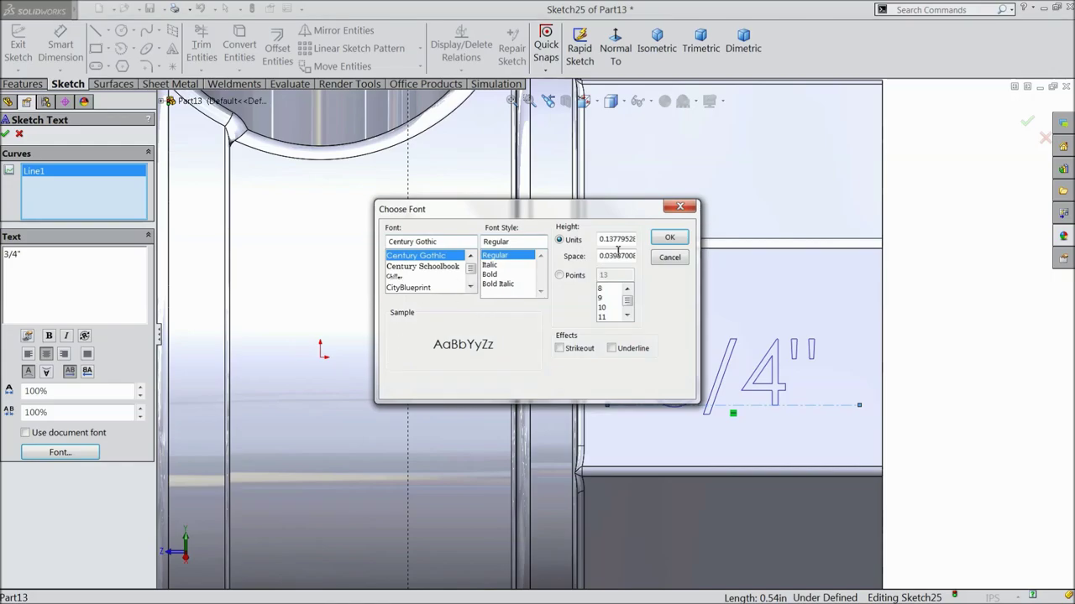
double_click(601, 239)
type("0.16")
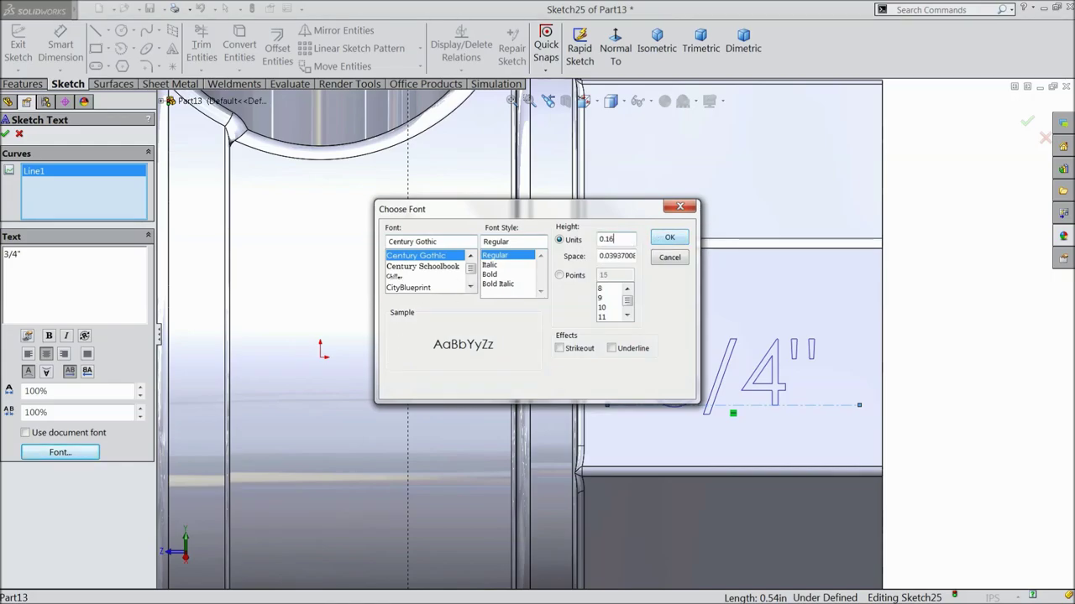
left_click(670, 240)
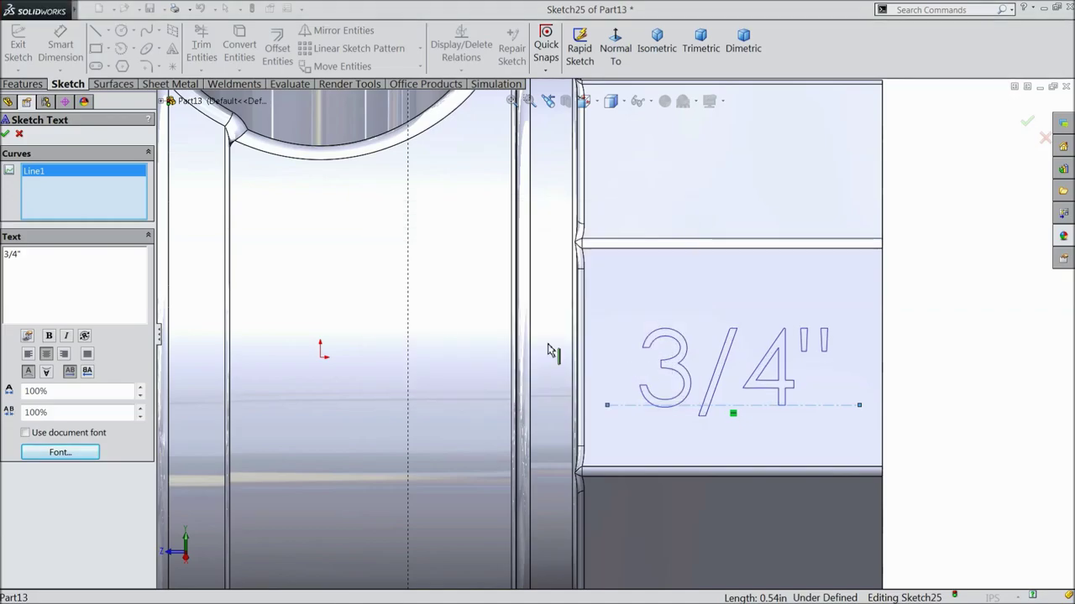
left_click(5, 135)
Set up a blind extruded cut of the 3/4" text with a depth of 0.01 in.
left_click(37, 86)
left_click(233, 47)
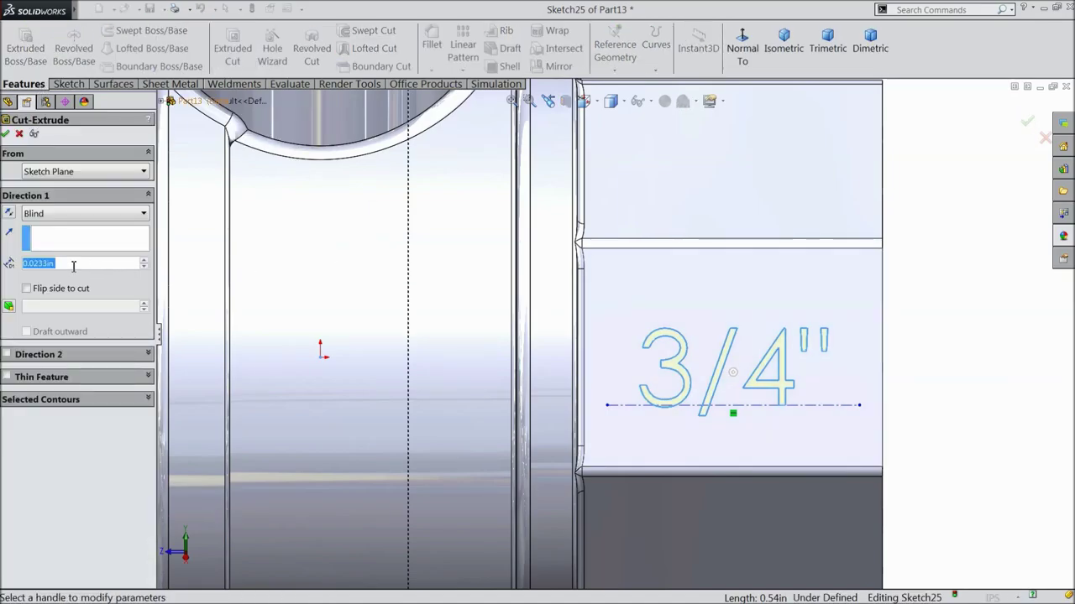
type("0.0")
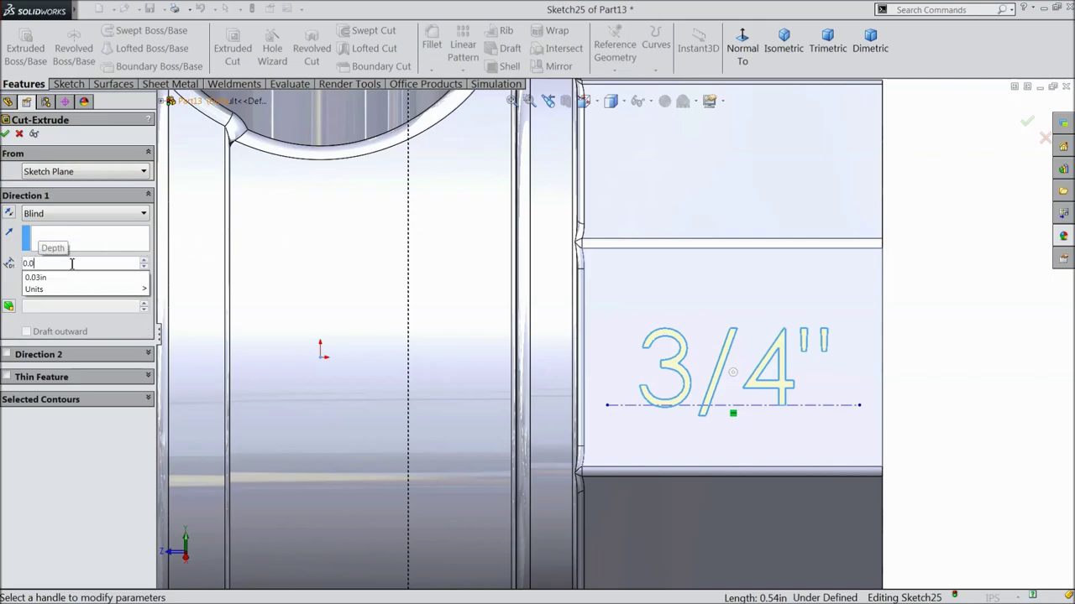
type("1")
key("Return")
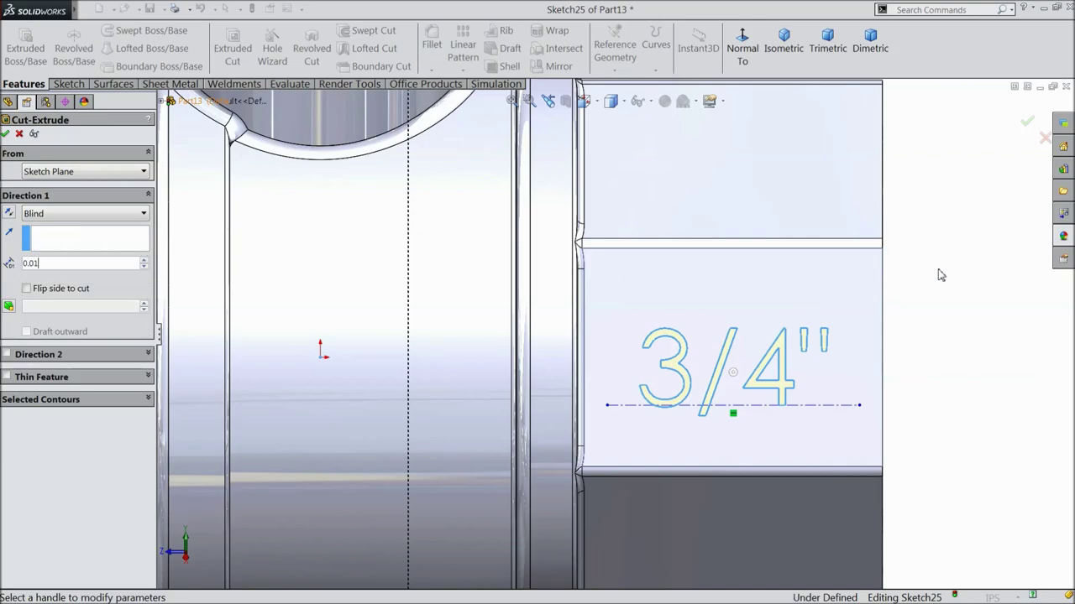
Change the text cut's depth to 0.005 in and complete the engraving on the flat.
middle_click_drag(943, 353, 793, 380)
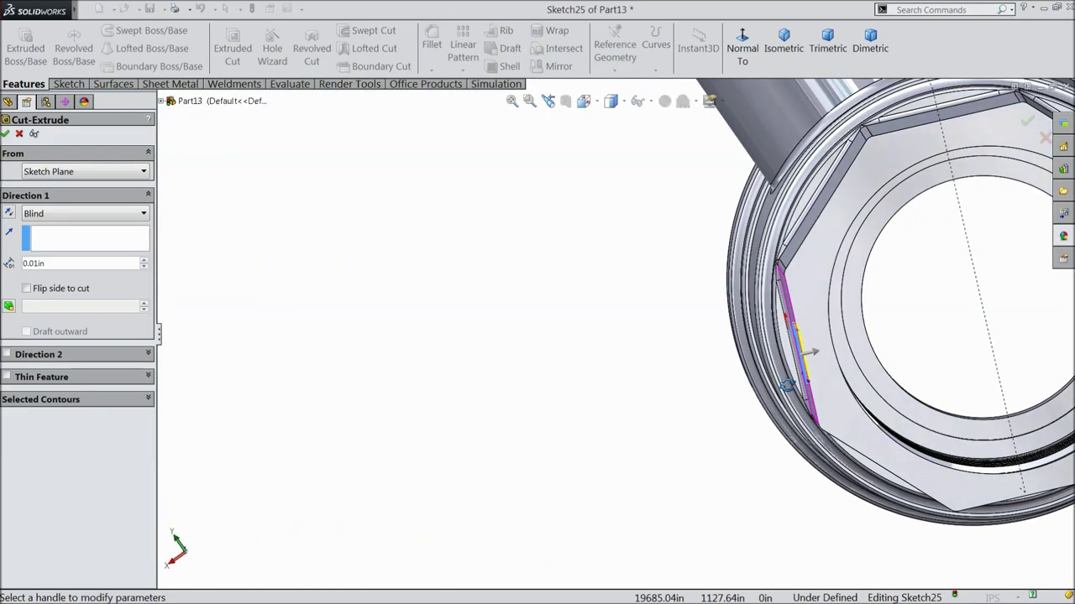
left_click_drag(61, 264, 11, 265)
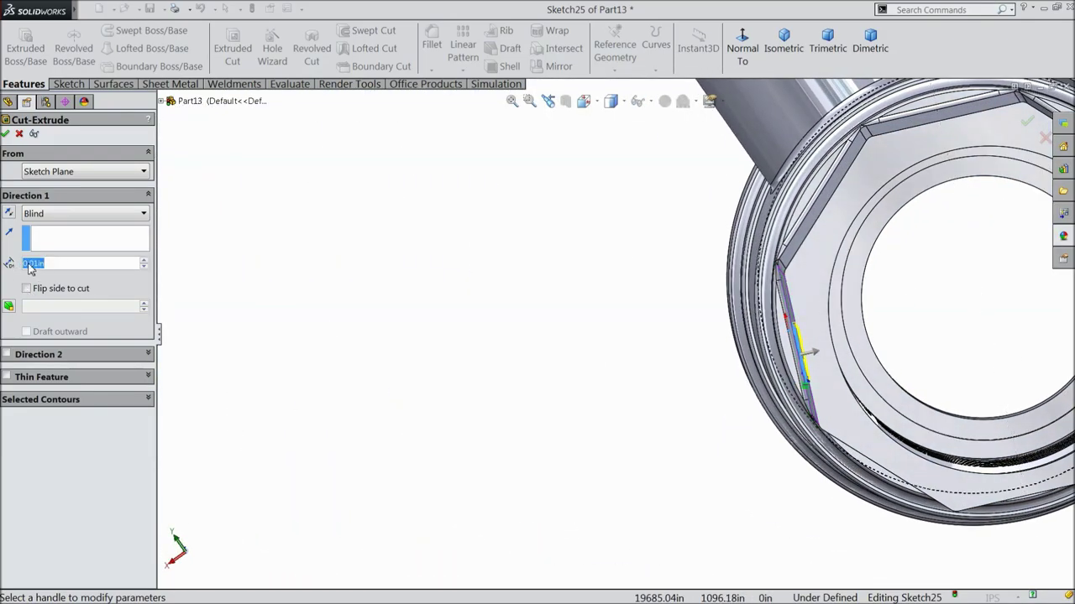
type("0.005")
key("Return")
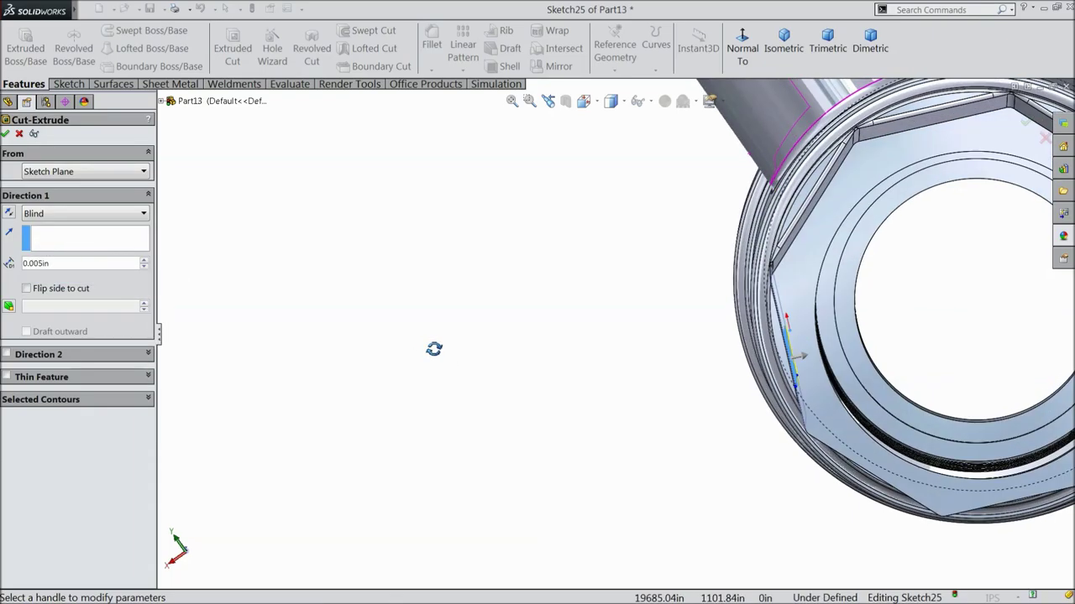
middle_click_drag(663, 387, 760, 361)
scroll(792, 360, "up", 5)
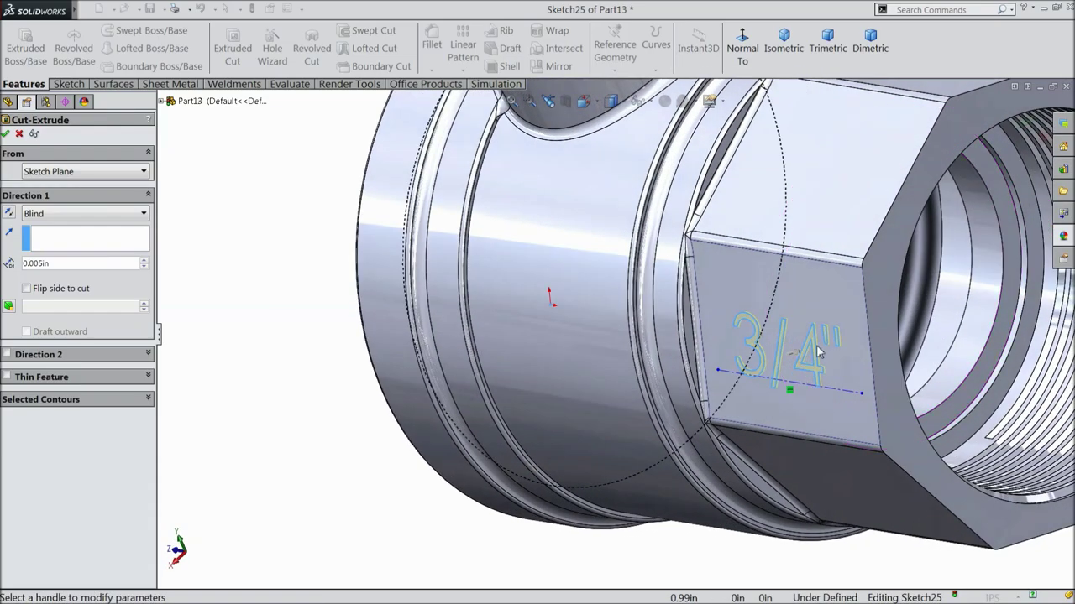
scroll(819, 352, "up", 5)
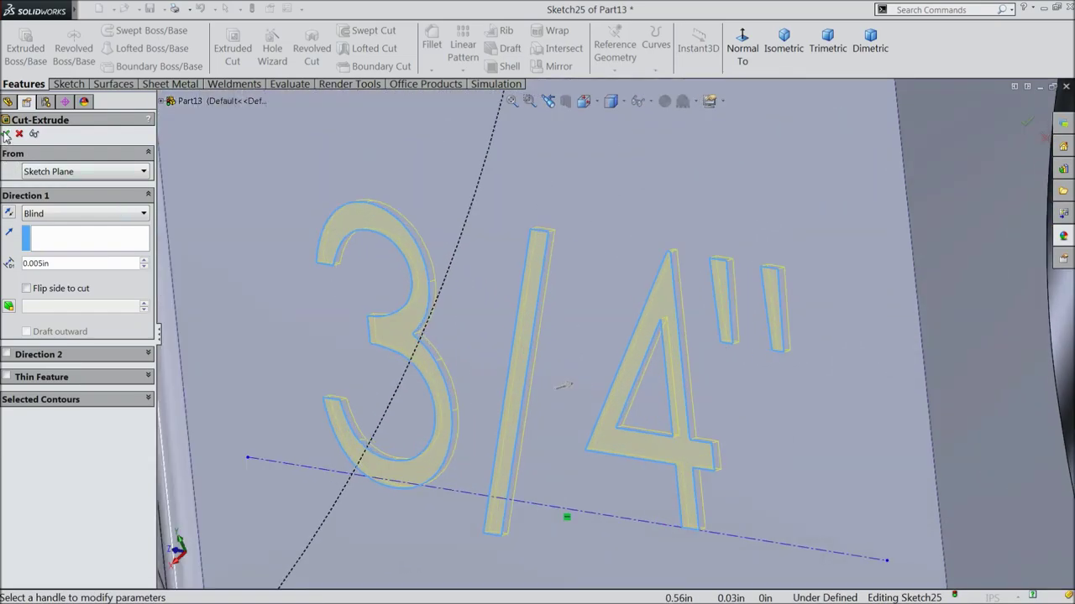
left_click(6, 134)
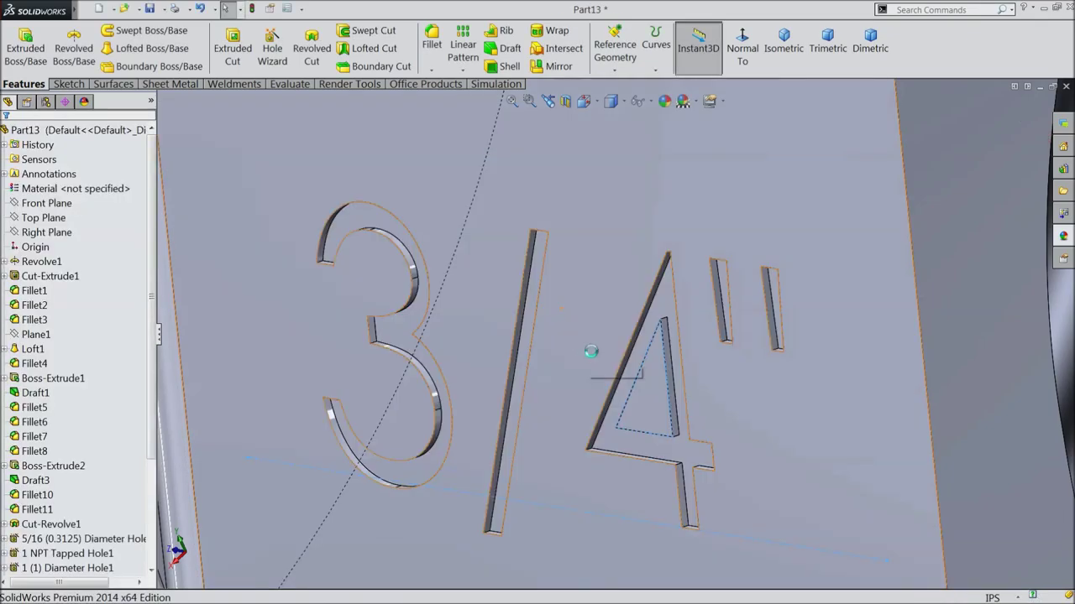
key("ctrl+z")
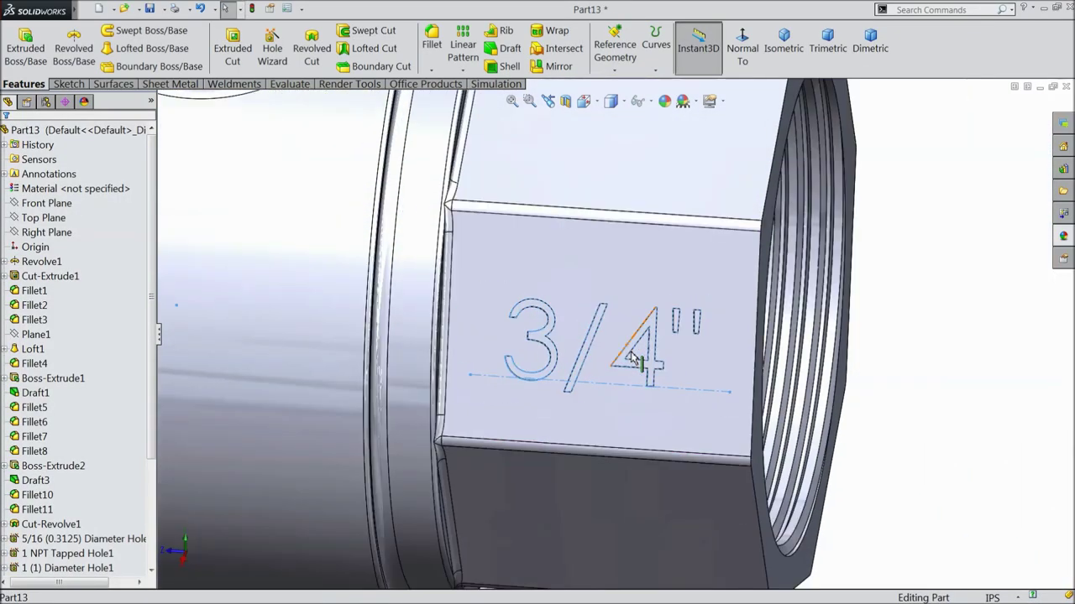
scroll(635, 360, "down", 5)
mouse_move(635, 359)
middle_mouse_down()
mouse_move(638, 319)
mouse_move(688, 384)
mouse_move(701, 327)
mouse_move(722, 302)
middle_mouse_up()
key("ctrl+y")
mouse_move(796, 270)
middle_mouse_down()
mouse_move(811, 276)
mouse_move(794, 277)
middle_mouse_up()
scroll(550, 269, "up", 2)
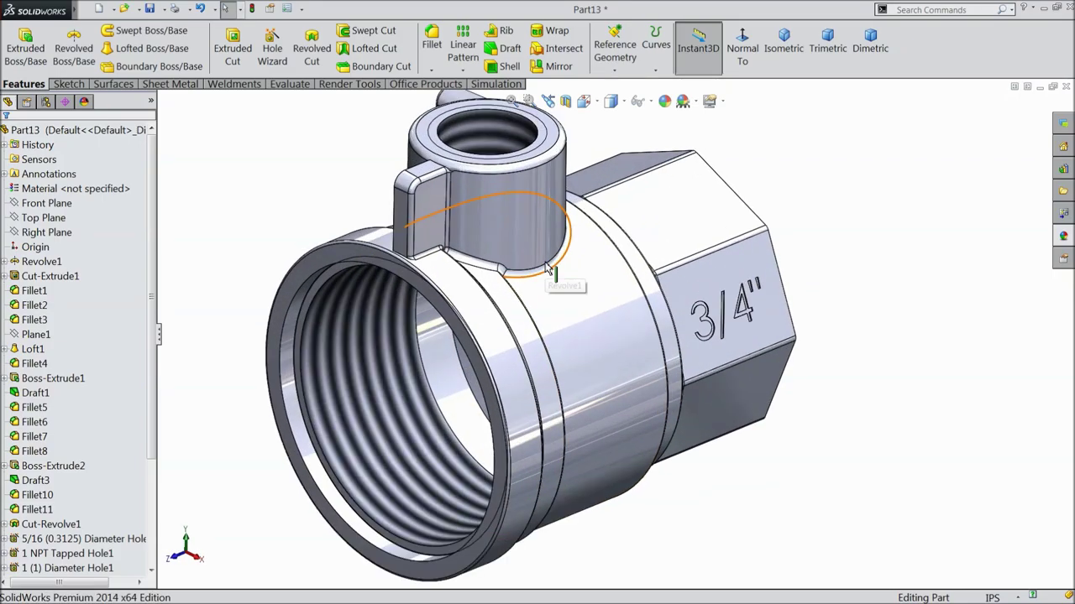
scroll(550, 268, "down", 2)
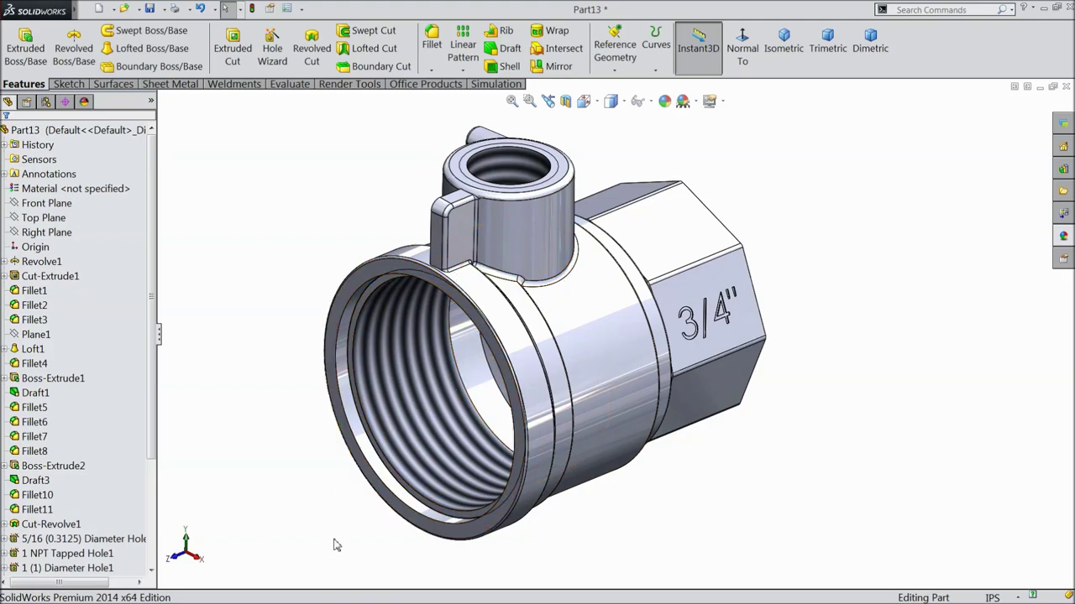
Start a sketch on the Right Plane and draw a horizontal centerline about 0.53 in long across the main body, above the origin.
left_click(46, 203)
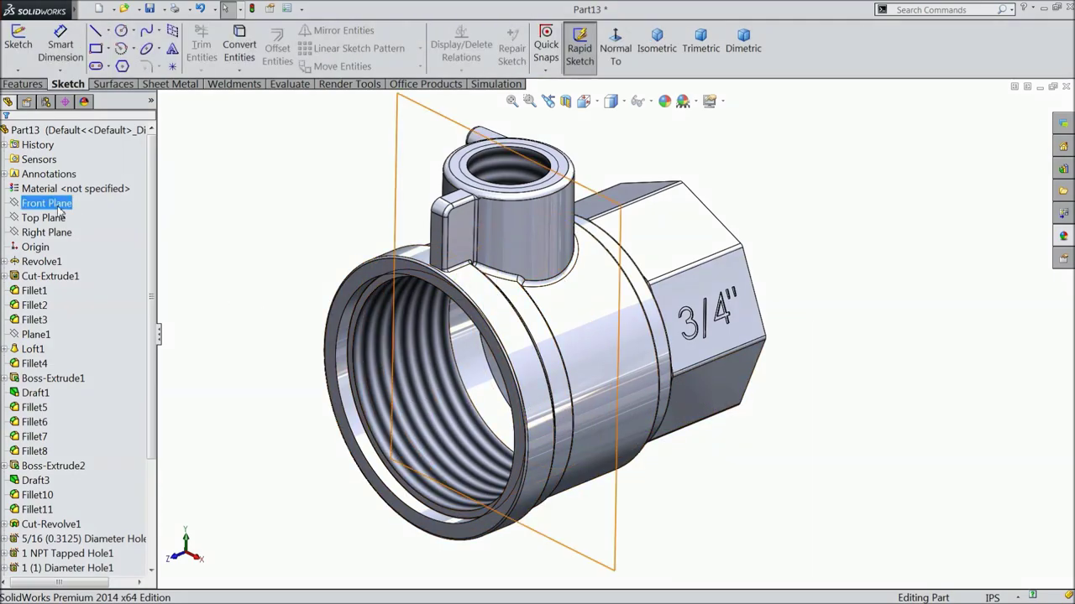
left_click(47, 232)
left_click(50, 219, "ctrl")
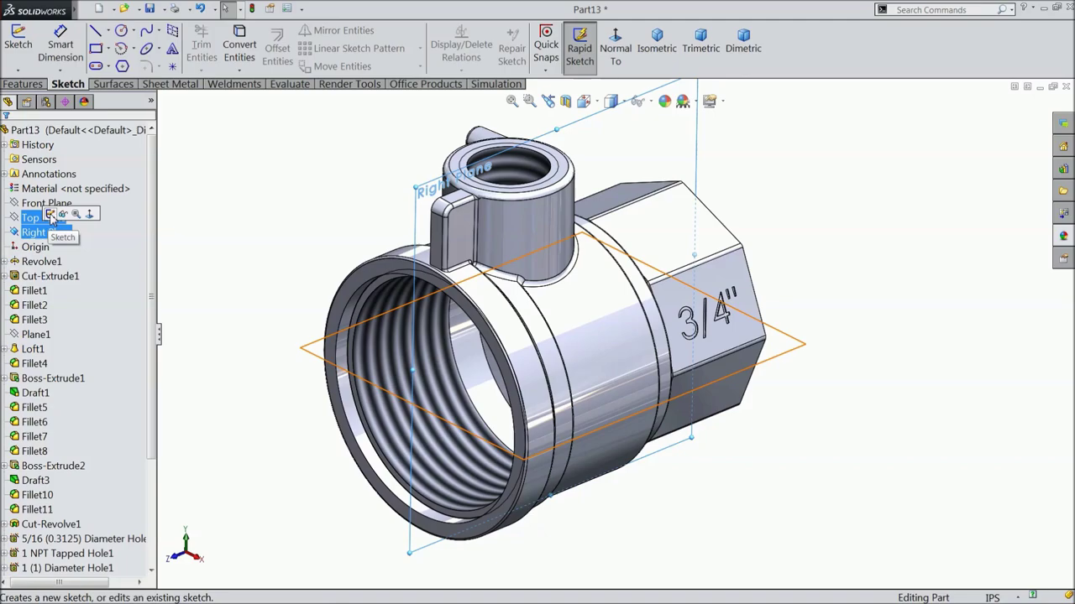
left_click(51, 215)
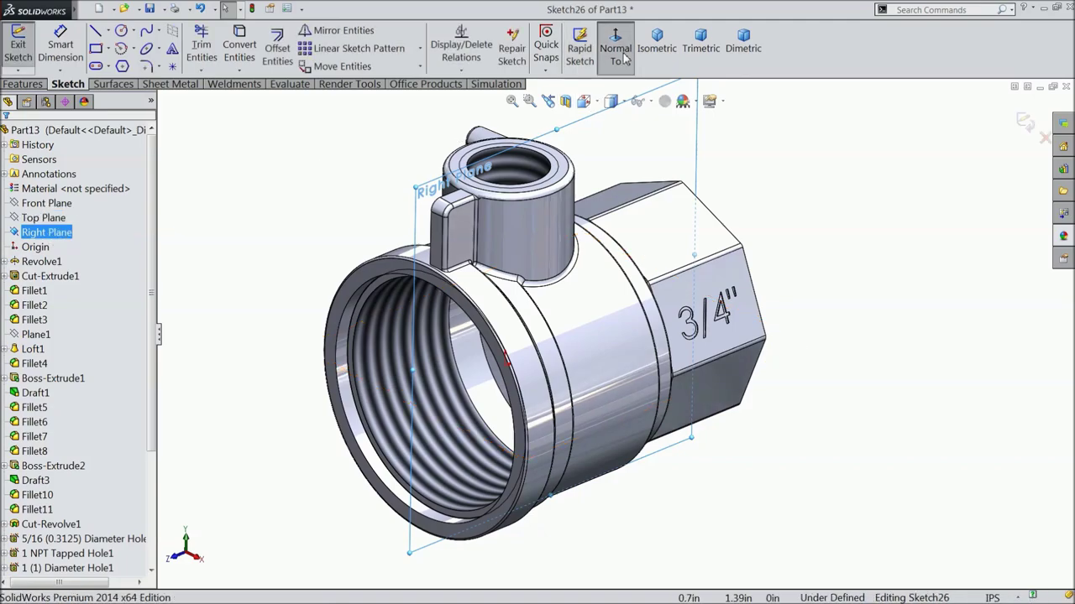
left_click(108, 31)
left_click(129, 66)
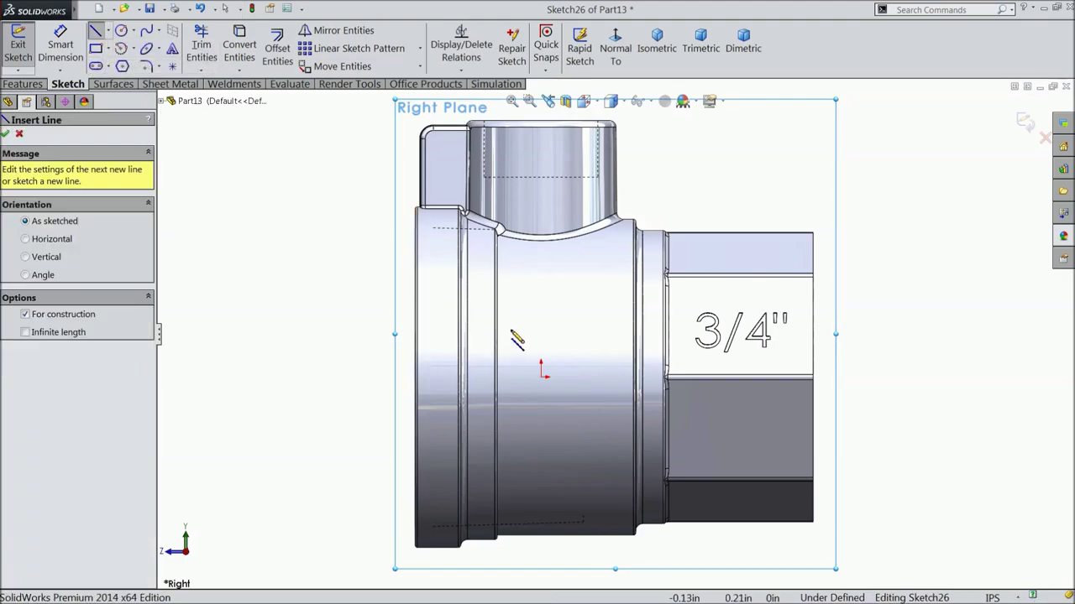
left_click(502, 328)
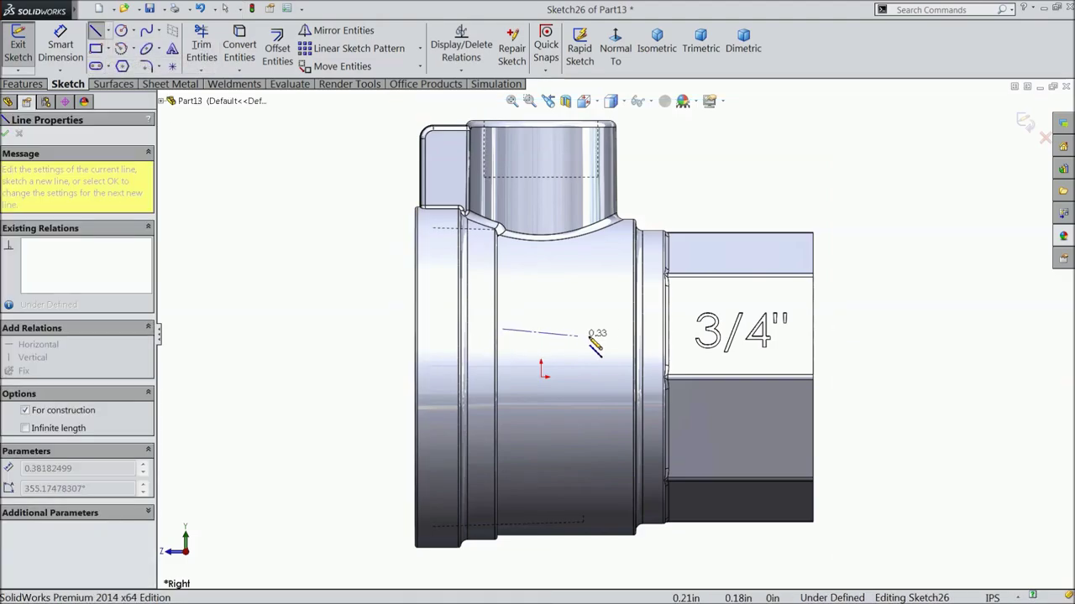
left_click(624, 329)
right_click(665, 74)
left_click(698, 120)
Draw a second horizontal centerline about 0.51 in long across the main body, below the origin.
left_click(108, 30)
left_click(126, 64)
left_click(507, 448)
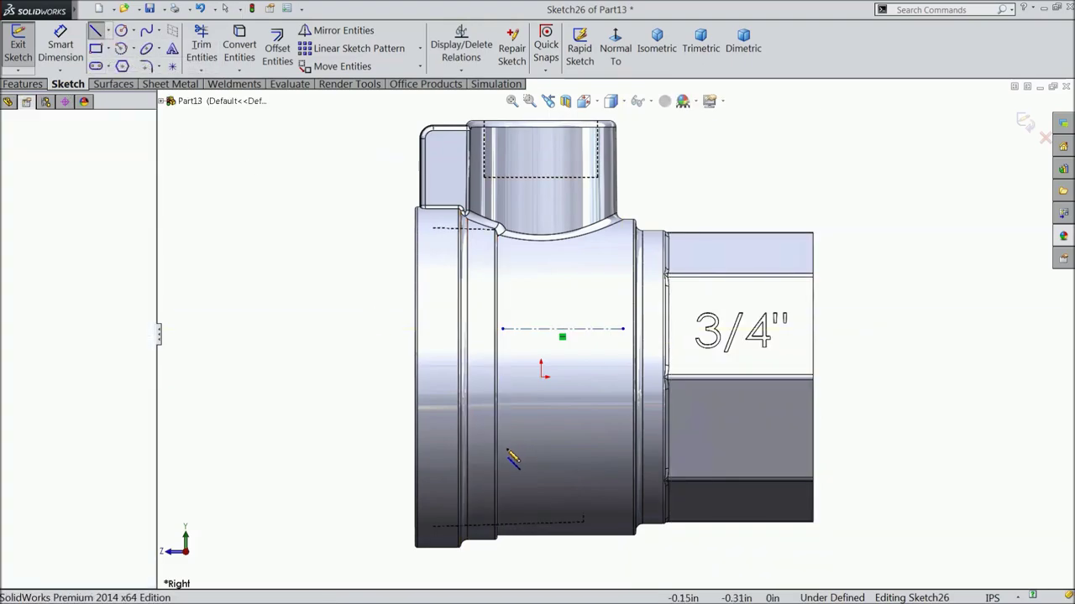
left_click(625, 449)
right_click(579, 378)
left_click(609, 108)
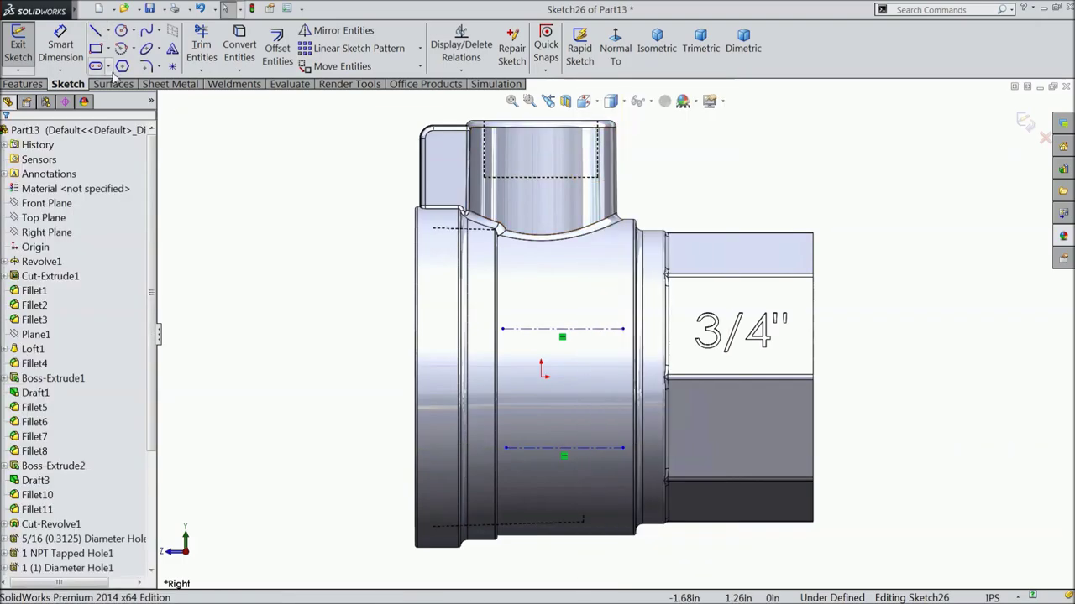
Add the sketch text 0104 along the upper centerline on the main body, using the document font.
left_click(172, 48)
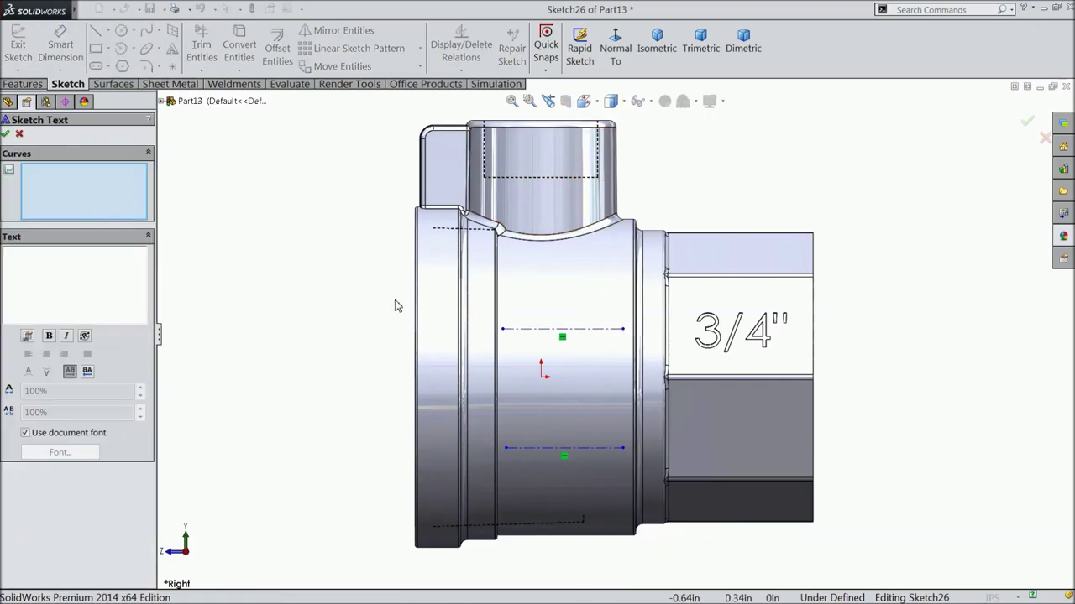
left_click(556, 328)
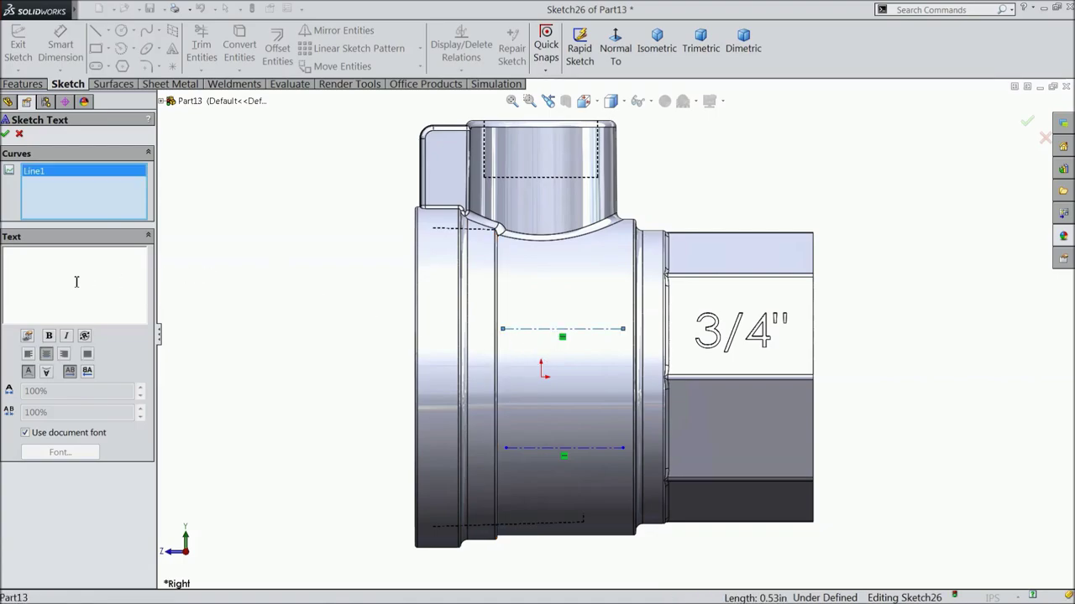
left_click(38, 260)
type("0104")
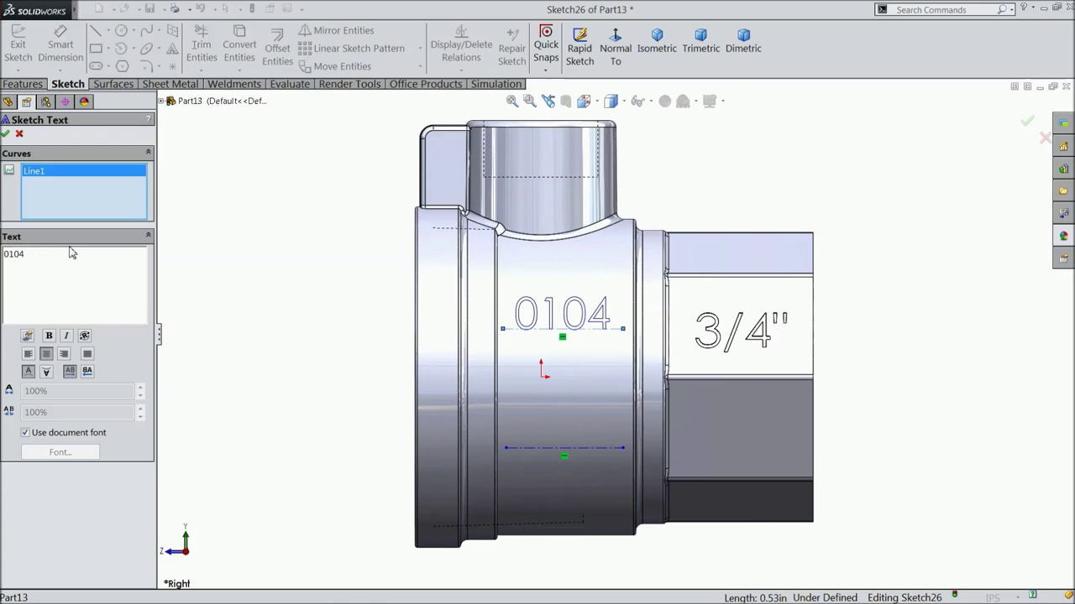
left_click(5, 133)
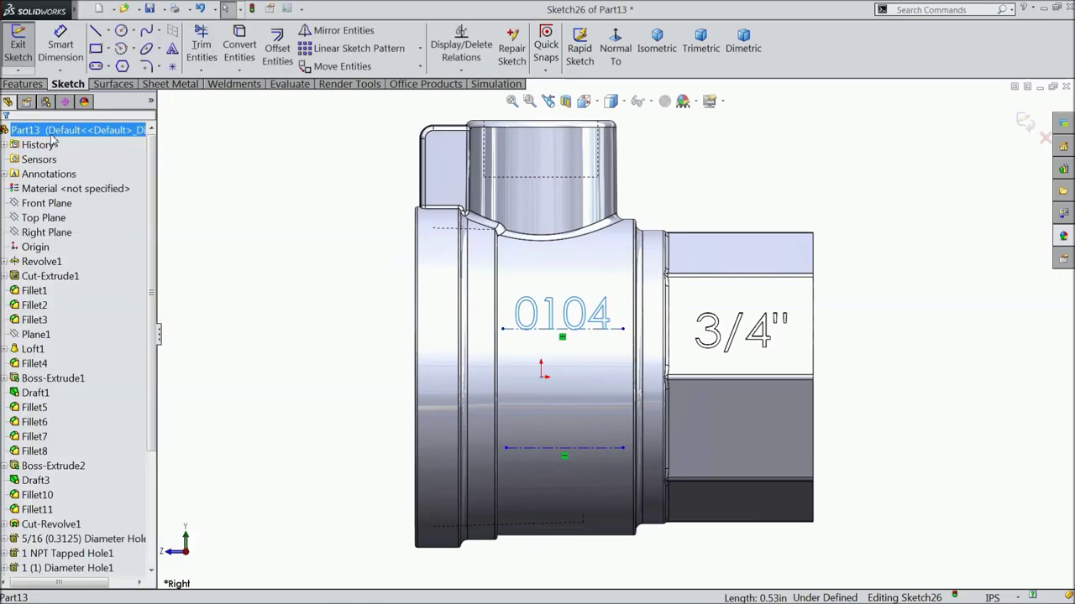
Add the sketch text 1/2 PSI along the lower centerline on the main body.
left_click(173, 49)
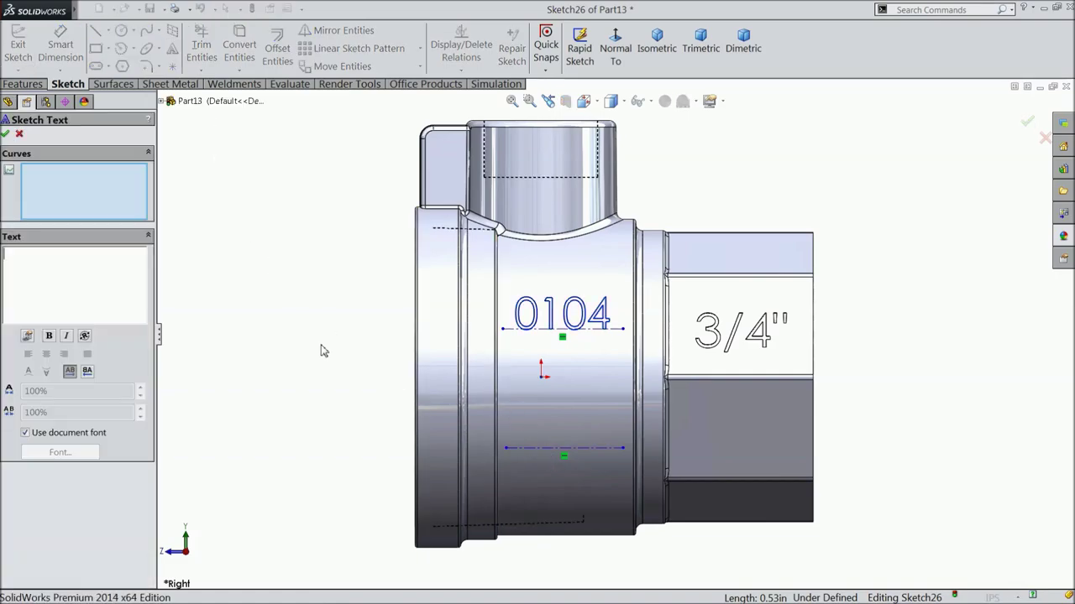
left_click(539, 449)
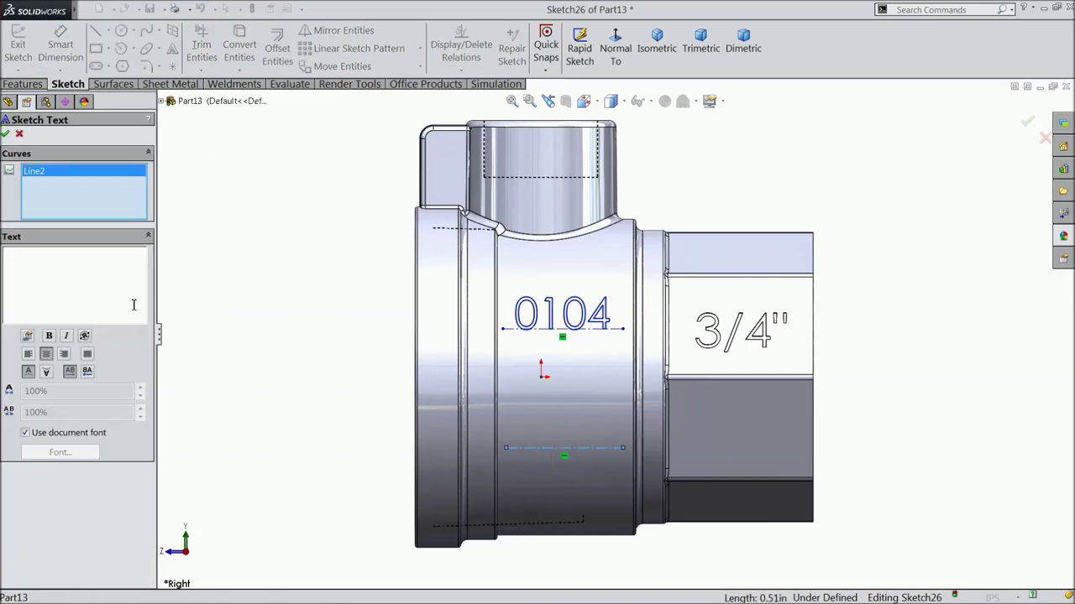
type("250")
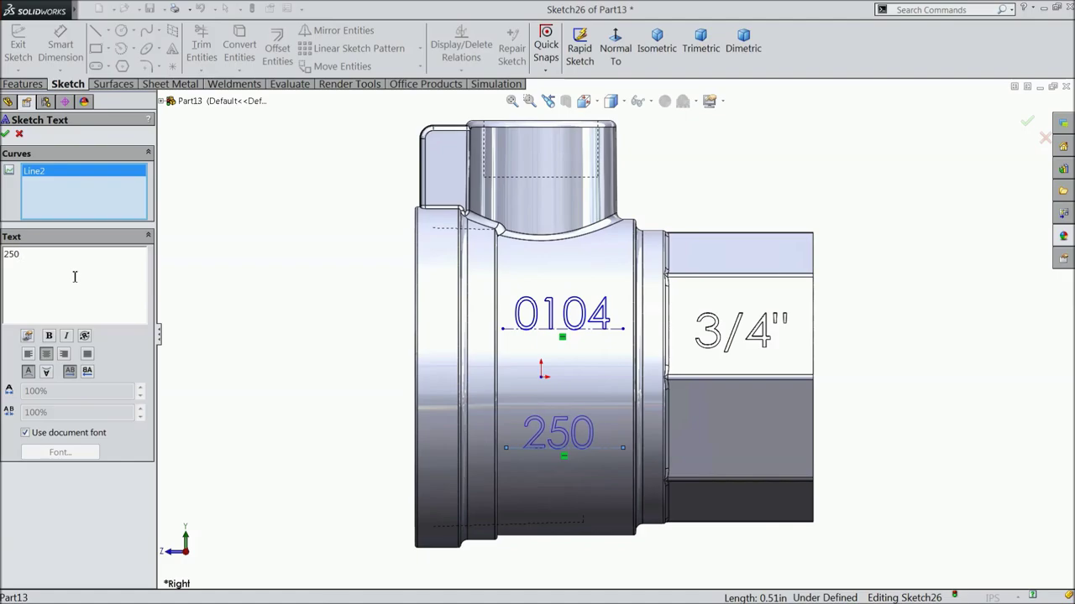
key("BackSpace")
key("BackSpace")
key("BackSpace")
key("BackSpace")
type("1/2")
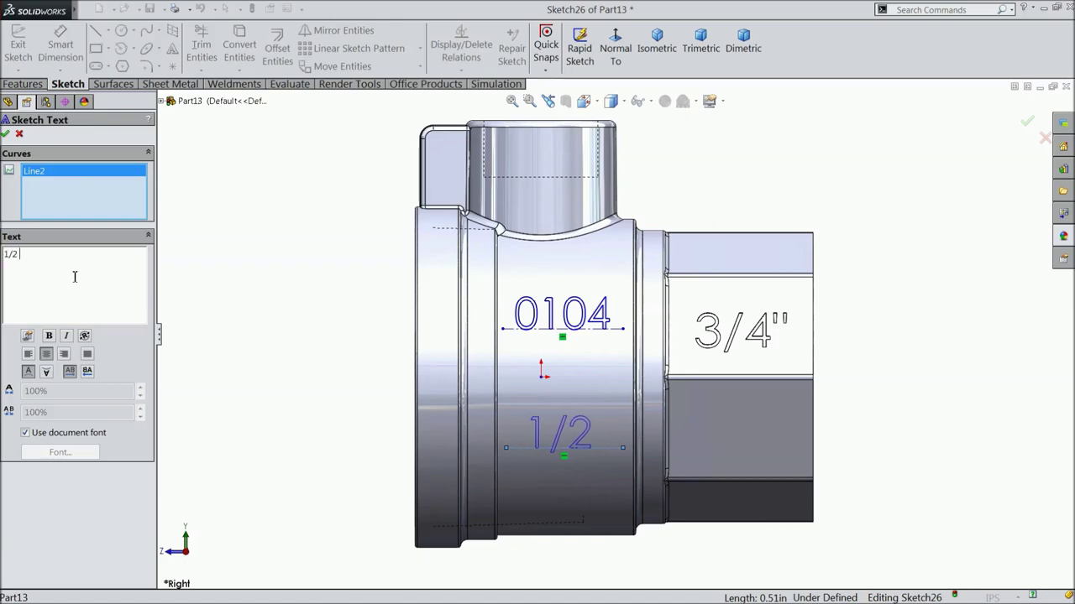
type(" PSI")
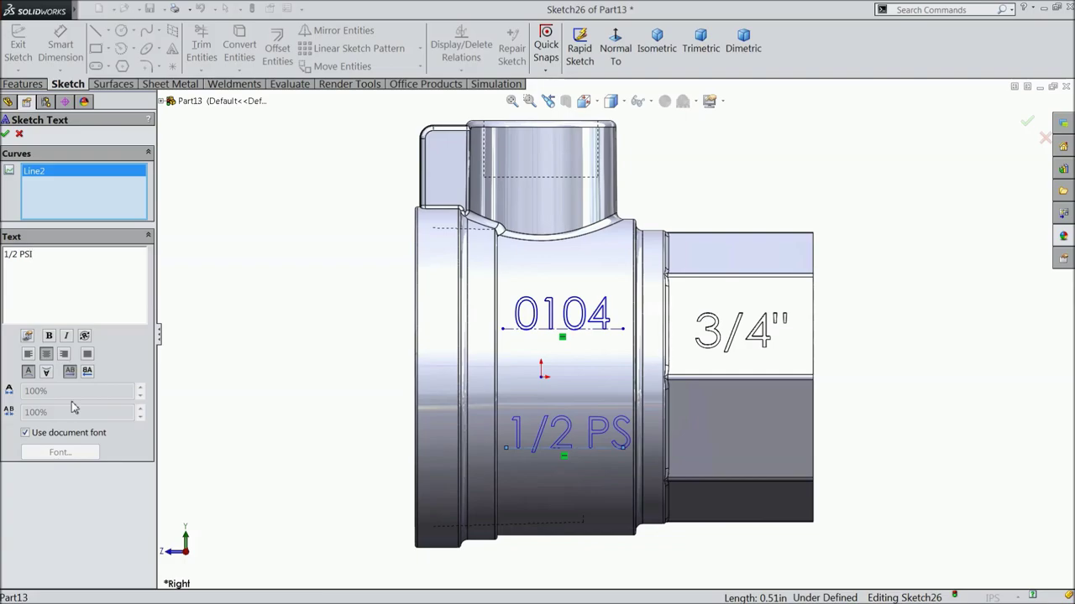
Override the document font for the 1/2 PSI text with a height of 0.1 in and finish the text.
left_click(25, 434)
left_click(52, 454)
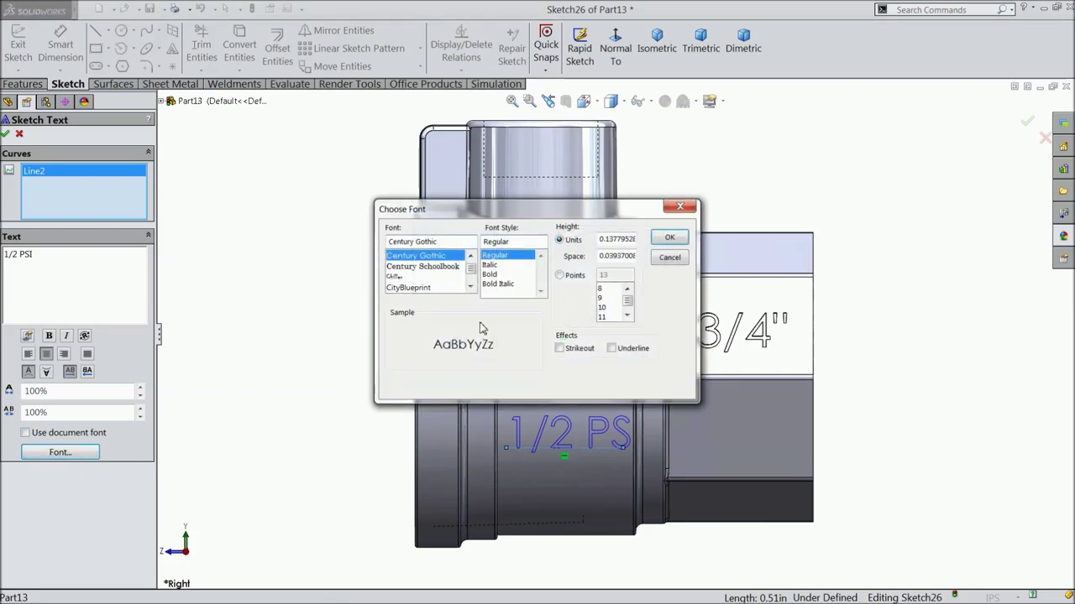
double_click(601, 240)
type("0.1")
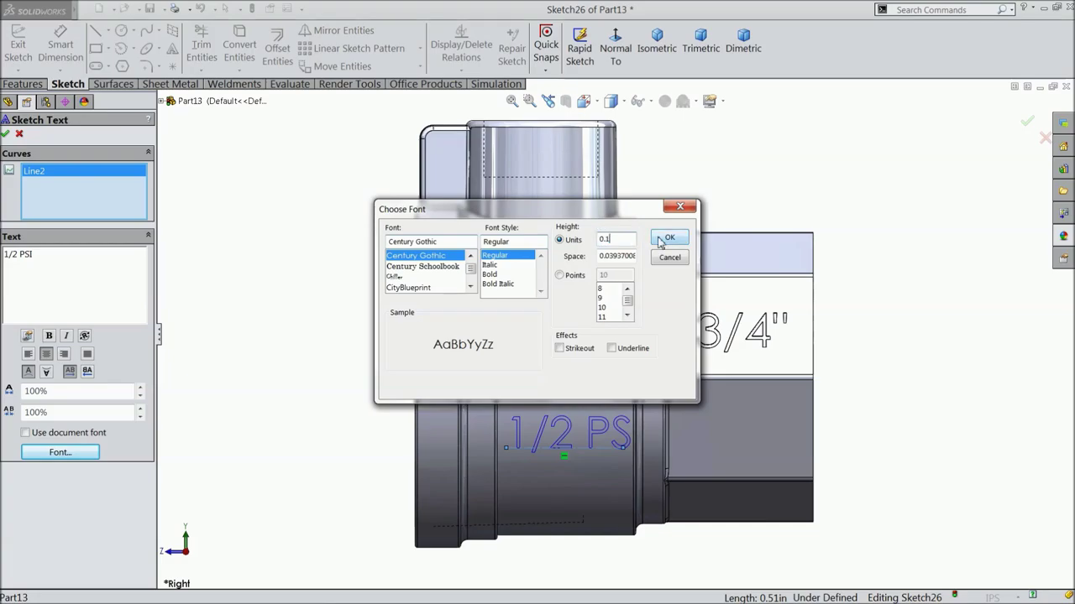
left_click(669, 240)
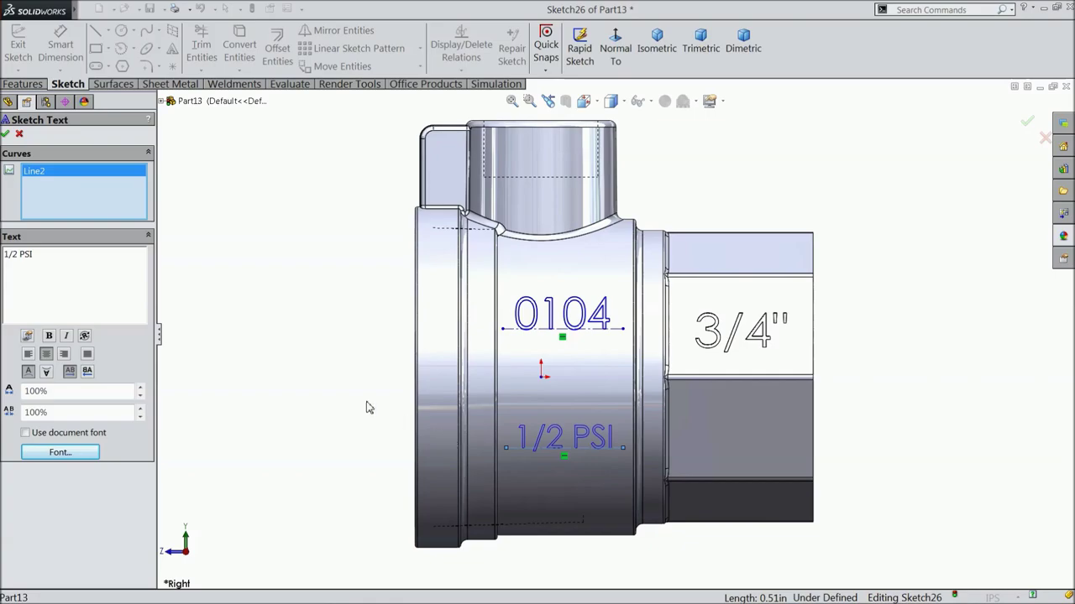
left_click(6, 135)
Move the two text centerlines closer together, raising the 1/2 PSI line and lowering the 0104 line, and exit the sketch.
left_click_drag(623, 450, 628, 397)
left_click(624, 333)
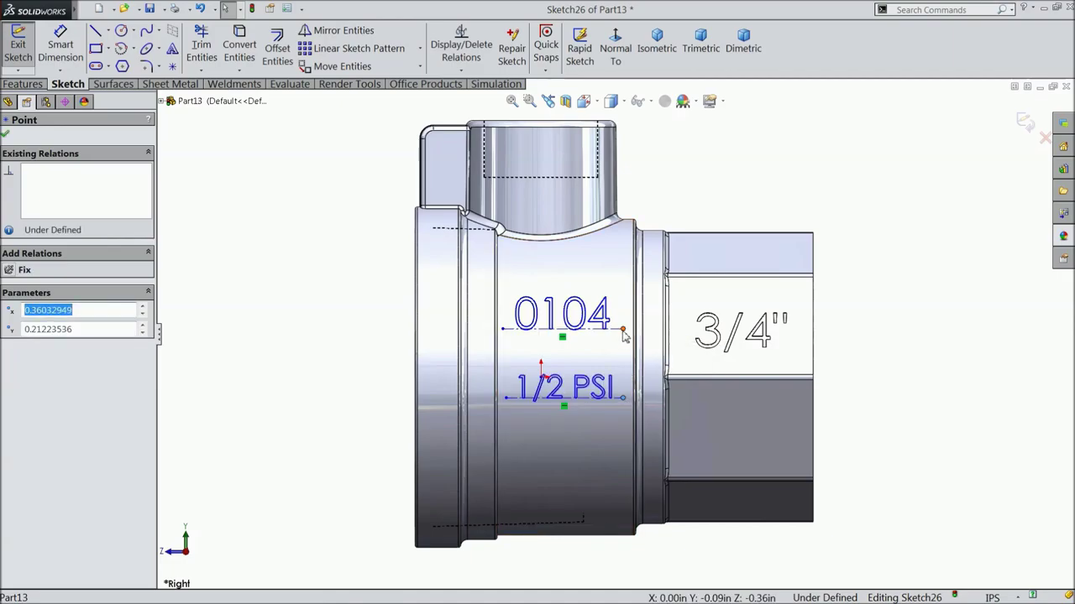
left_click_drag(623, 328, 625, 351)
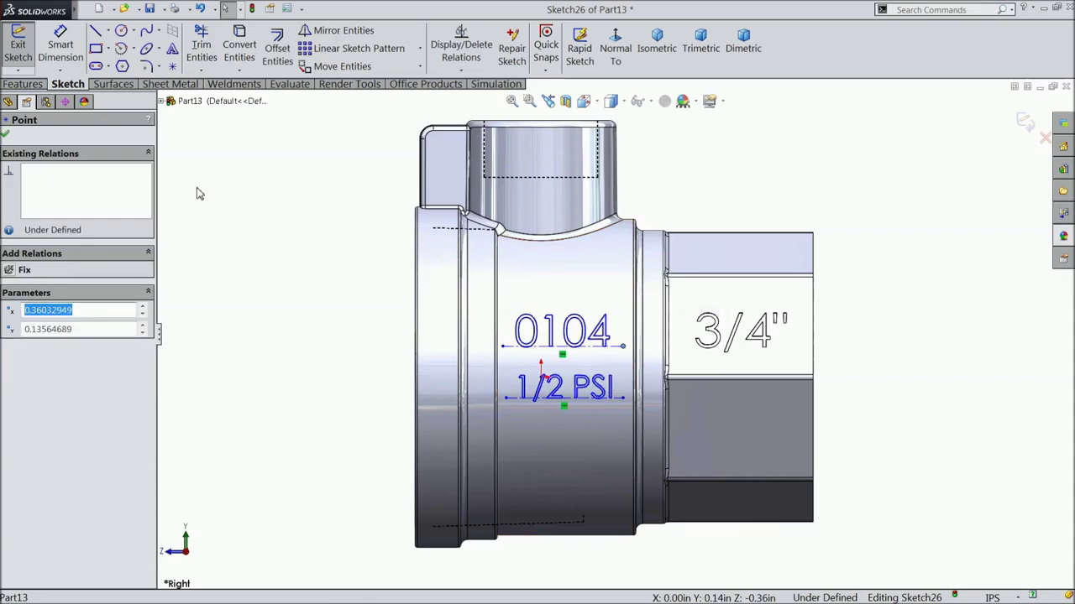
left_click(6, 136)
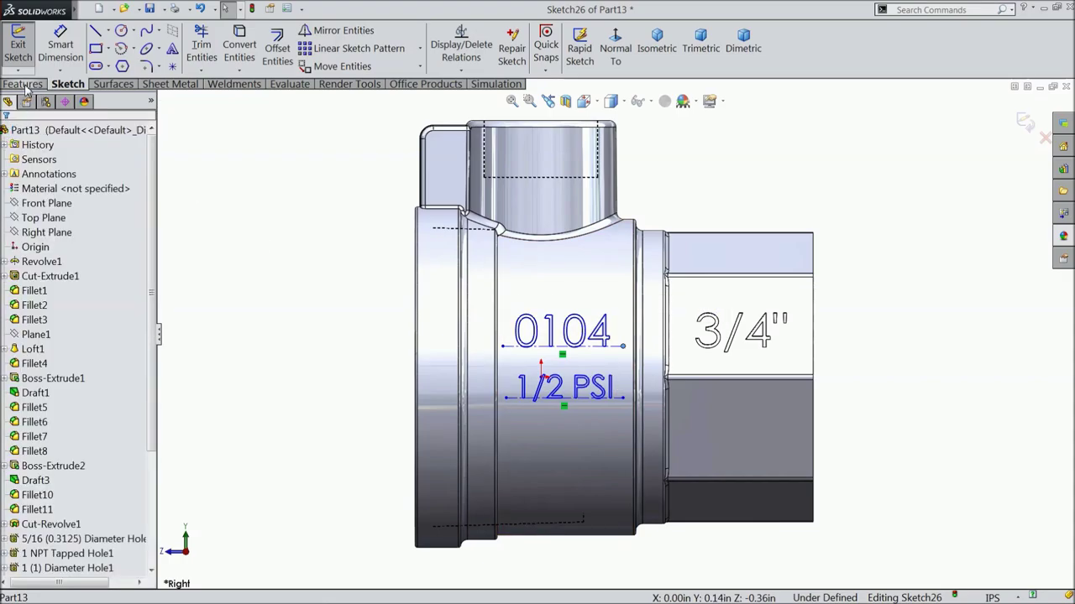
left_click(1025, 123)
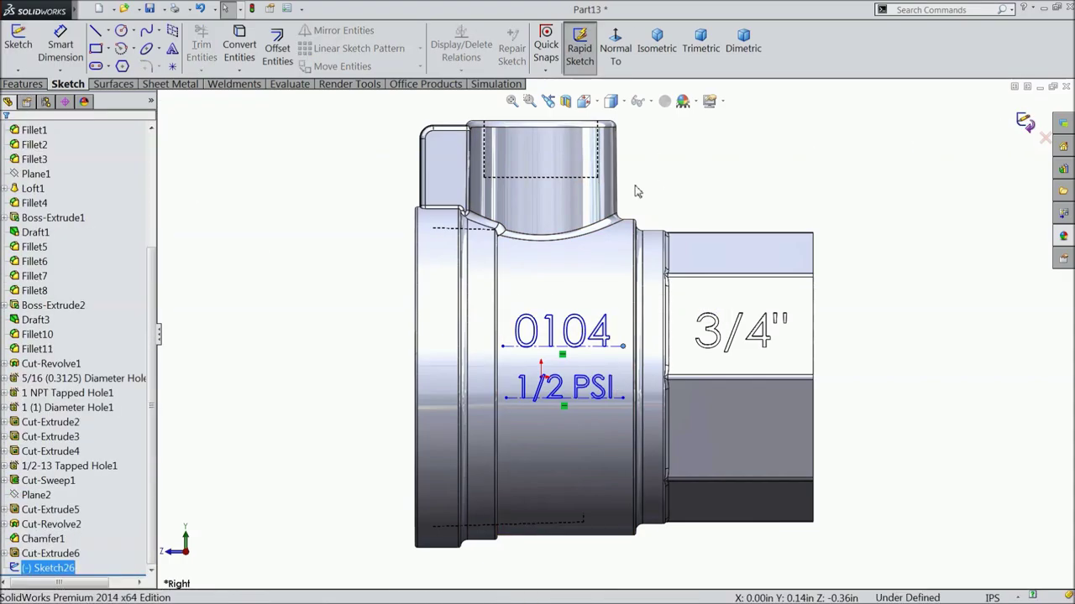
Start an embossed Wrap of the text sketch on the main body's cylindrical face with a thickness of 0.015 in.
middle_click_drag(294, 247, 358, 276)
left_click(83, 11)
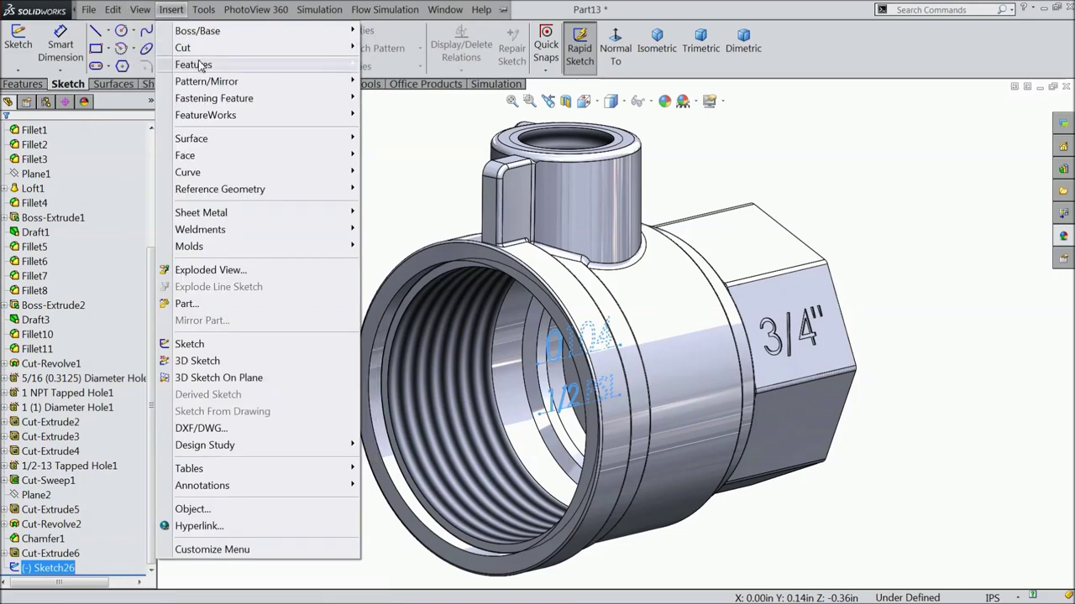
mouse_move(218, 67)
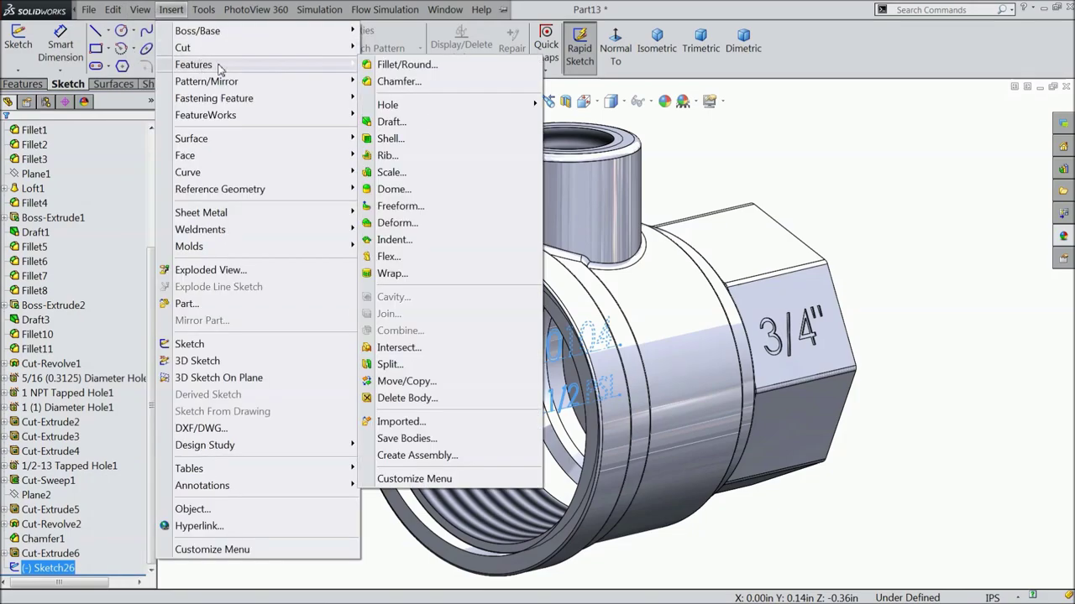
left_click(392, 279)
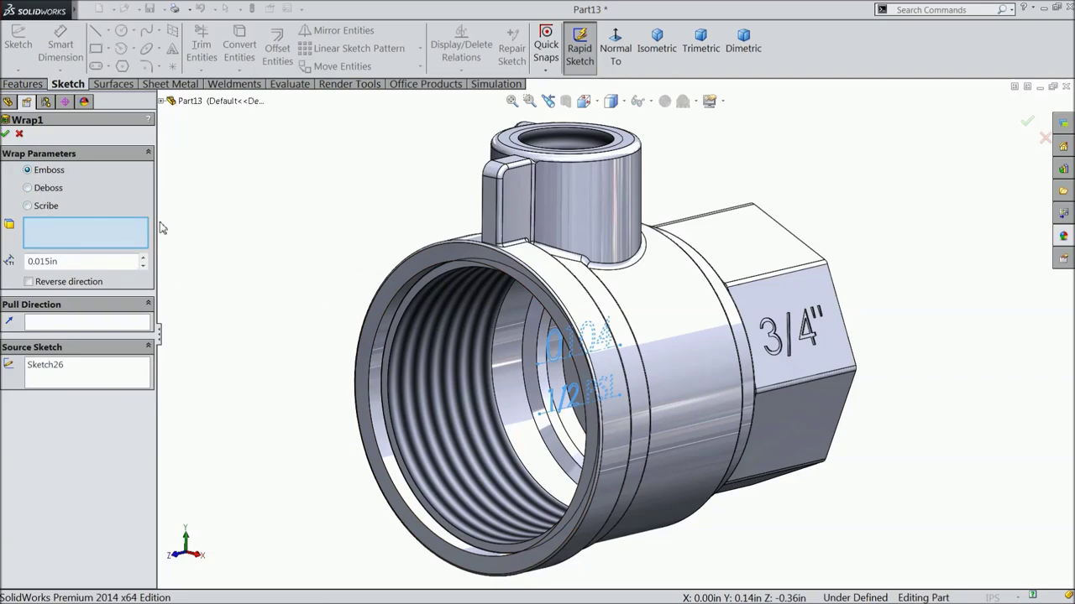
left_click(683, 377)
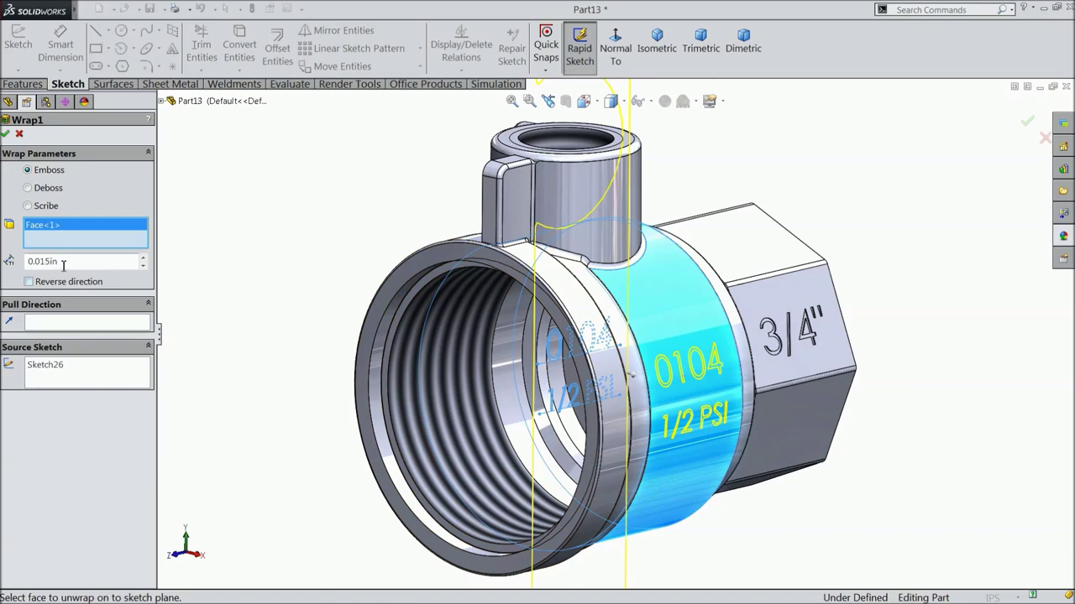
Set the wrap's pull direction to the Right Plane and complete the embossed text.
mouse_move(282, 309)
middle_mouse_down()
mouse_move(333, 310)
mouse_move(295, 316)
middle_mouse_up()
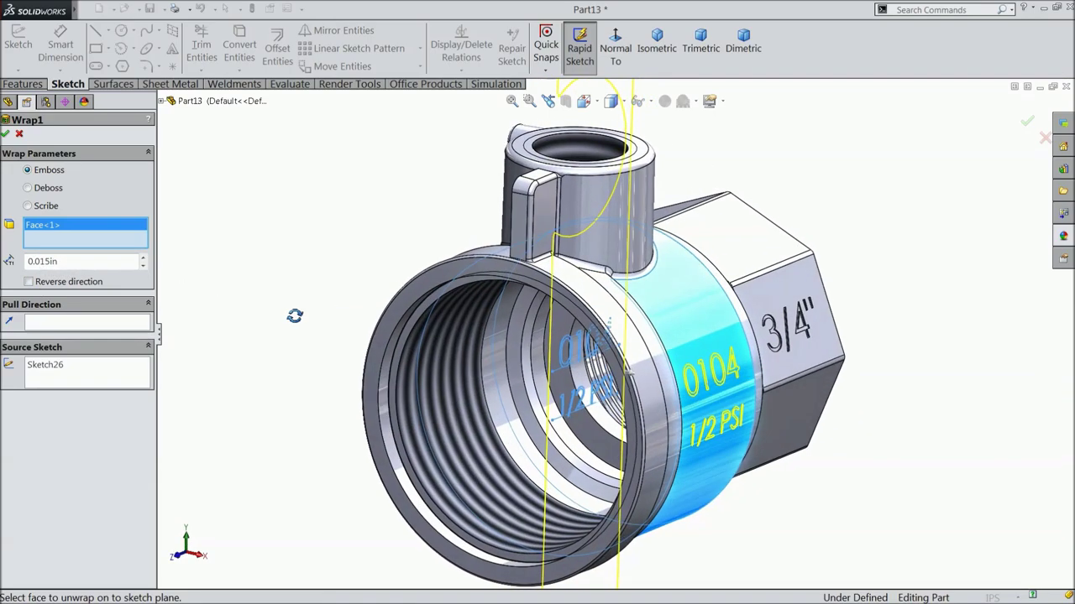
left_click(84, 323)
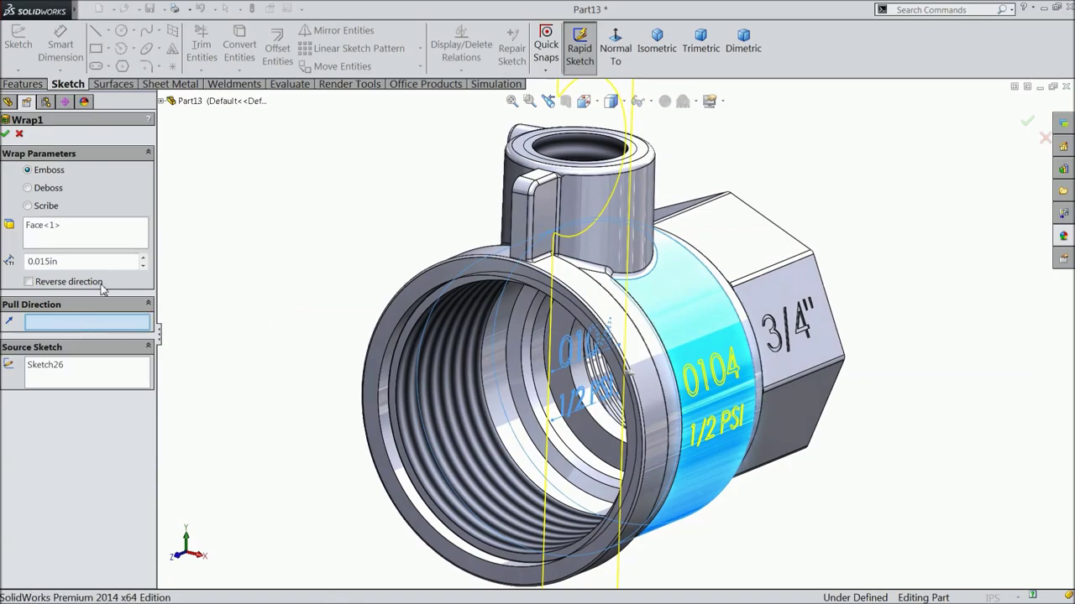
left_click(161, 101)
left_click(220, 204)
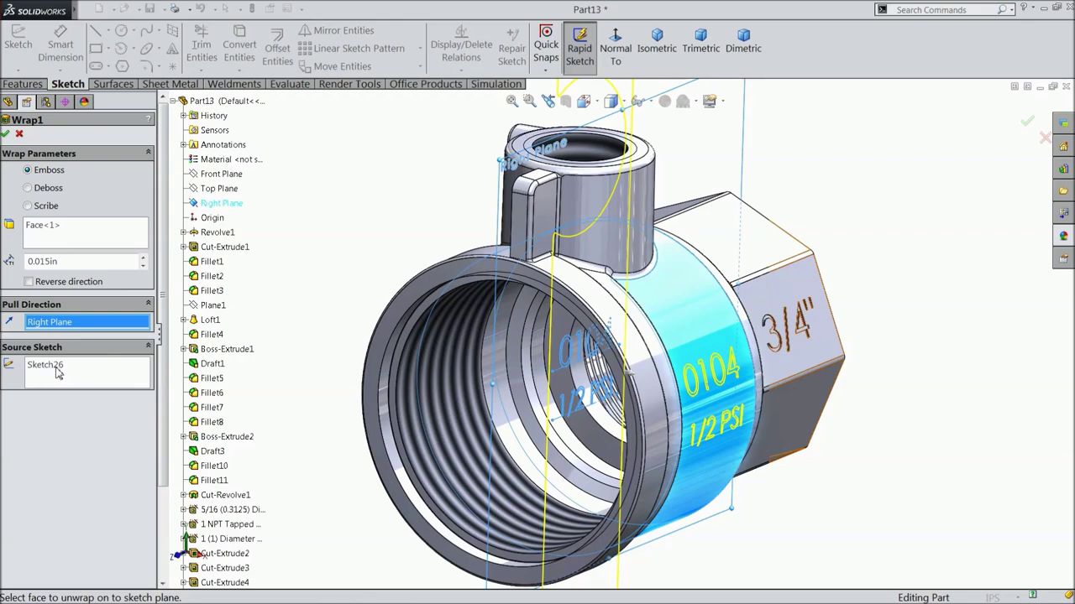
left_click(6, 135)
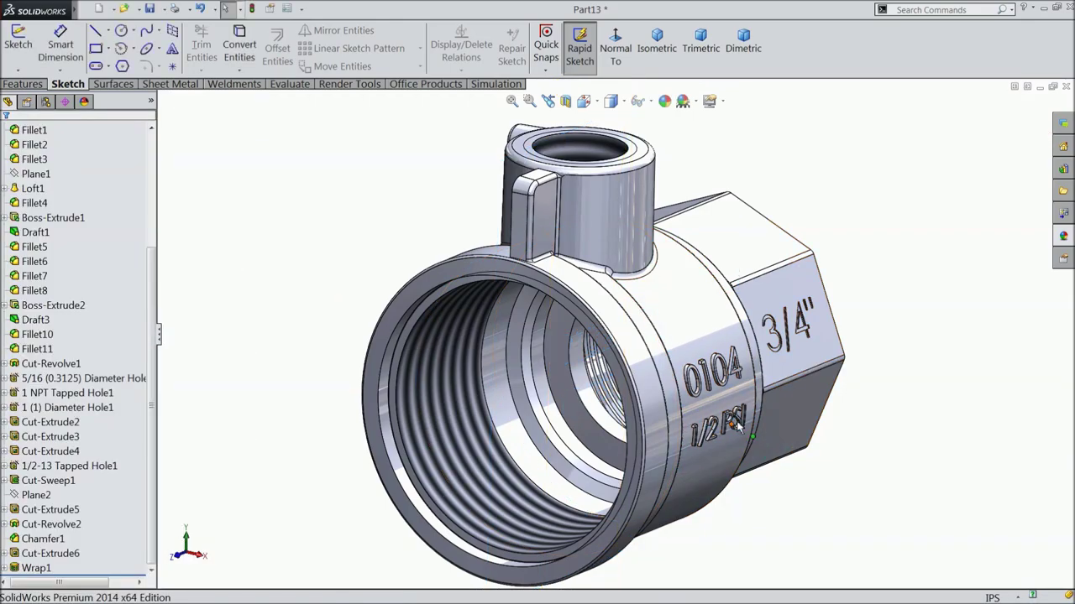
scroll(733, 433, "down", 5)
scroll(682, 392, "up", 4)
mouse_move(683, 391)
middle_mouse_down()
mouse_move(554, 341)
mouse_move(817, 351)
mouse_move(683, 355)
mouse_move(676, 382)
middle_mouse_up()
scroll(676, 382, "up", 2)
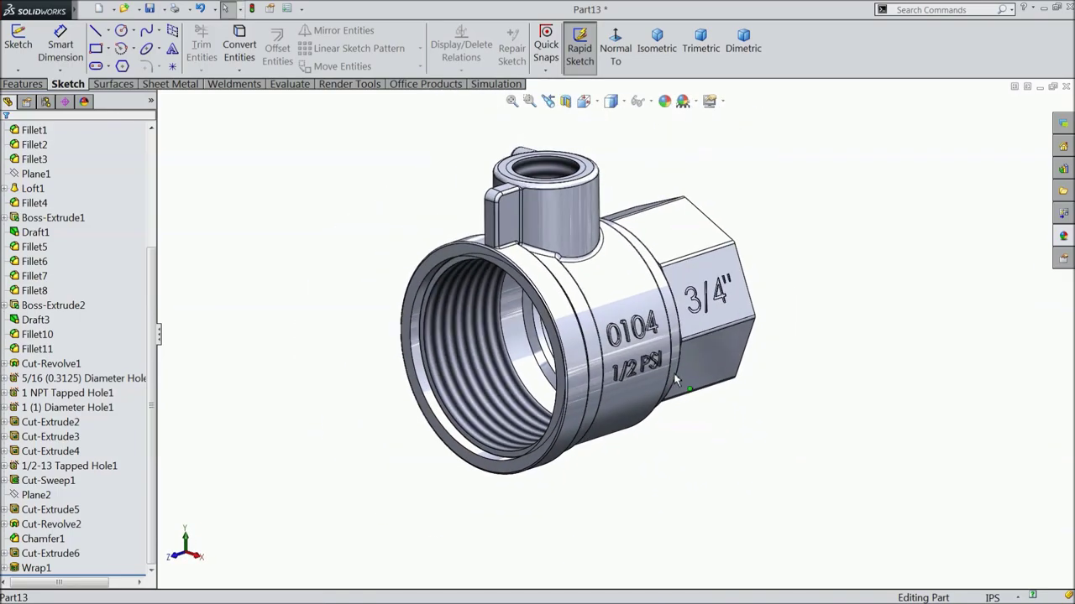
scroll(690, 267, "up", 1)
scroll(690, 267, "down", 1)
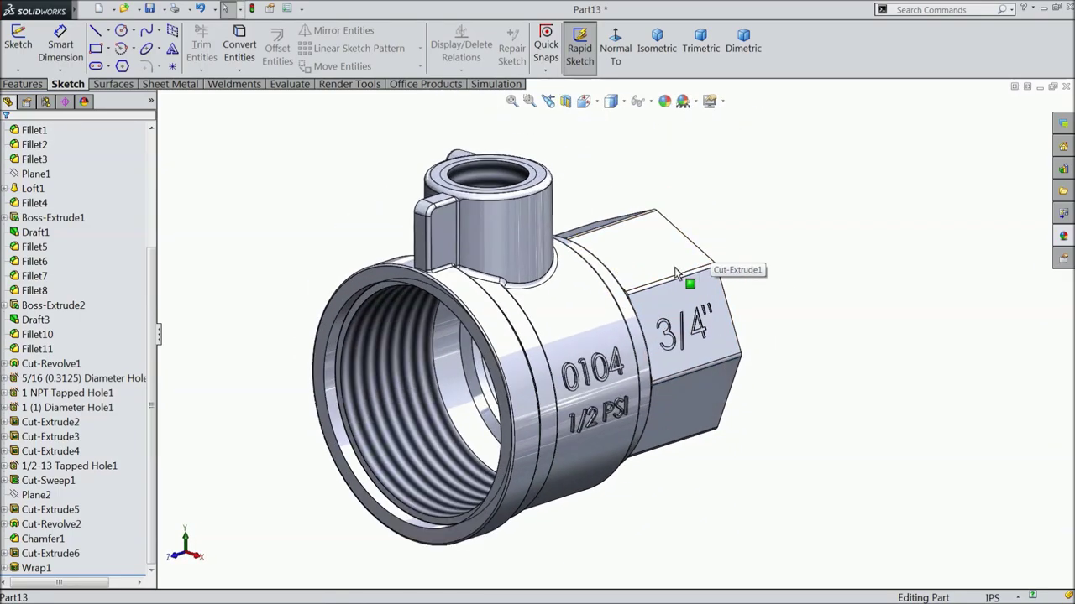
Apply the cast brass metal appearance to the whole part.
scroll(154, 351, "up", 4)
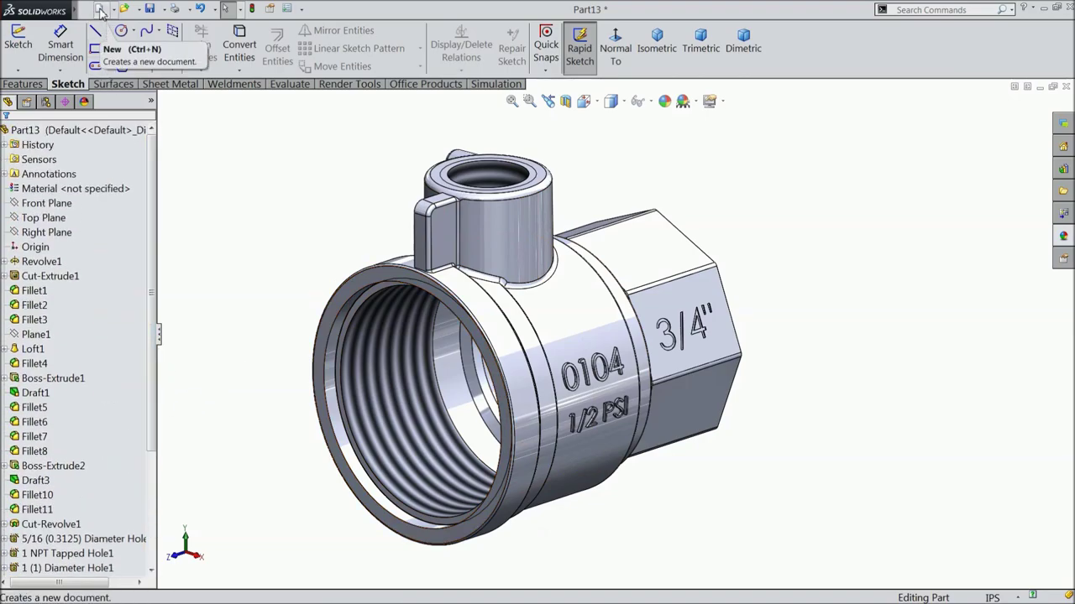
left_click(74, 130)
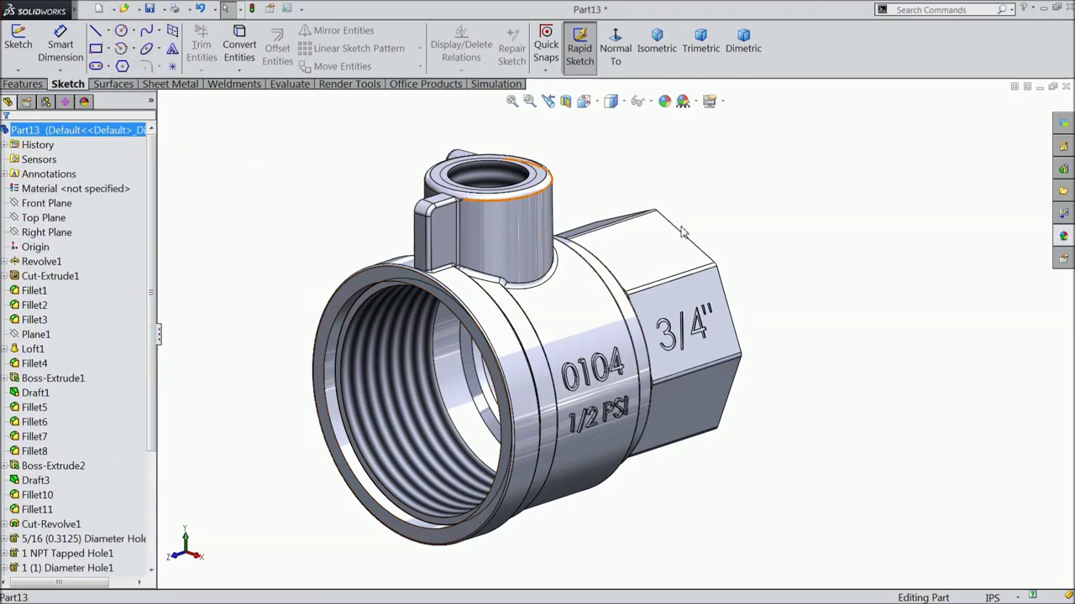
left_click(1063, 237)
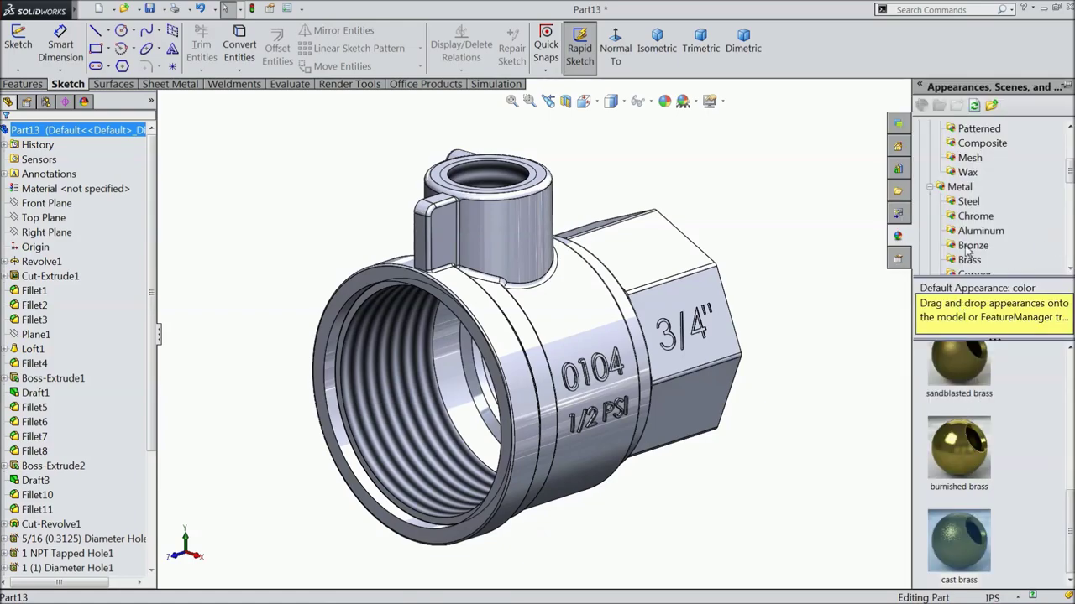
scroll(958, 201, "up", 3)
scroll(961, 197, "down", 5)
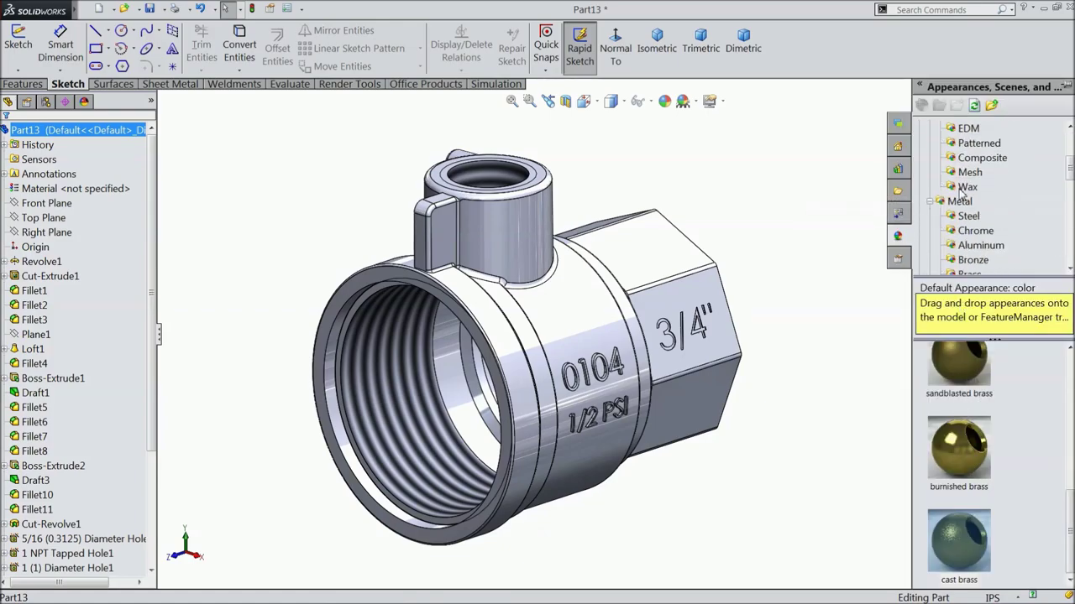
left_click(967, 188)
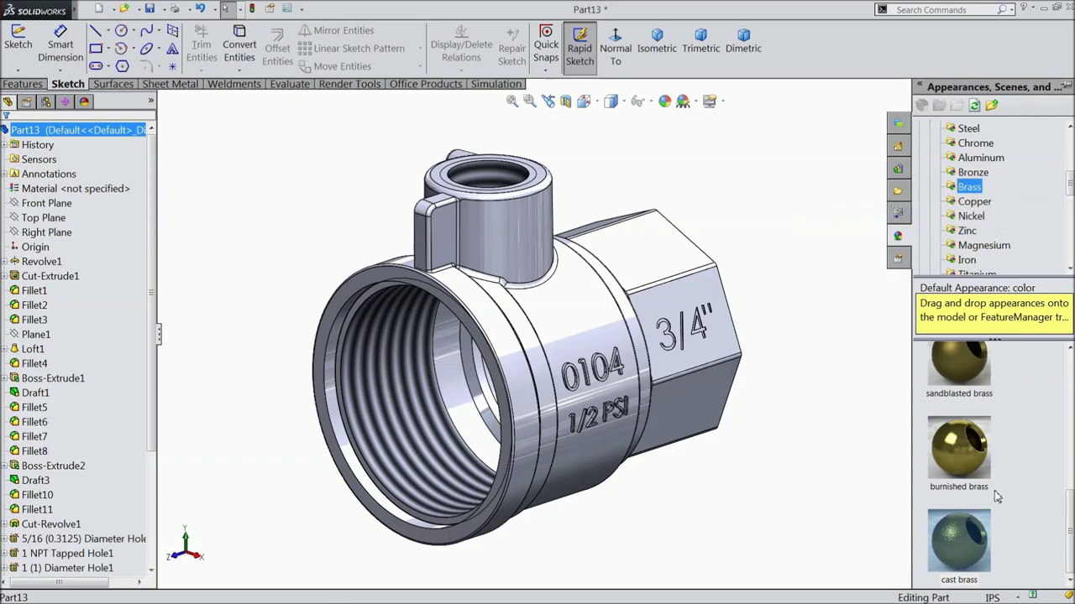
left_click(974, 539)
double_click(963, 545)
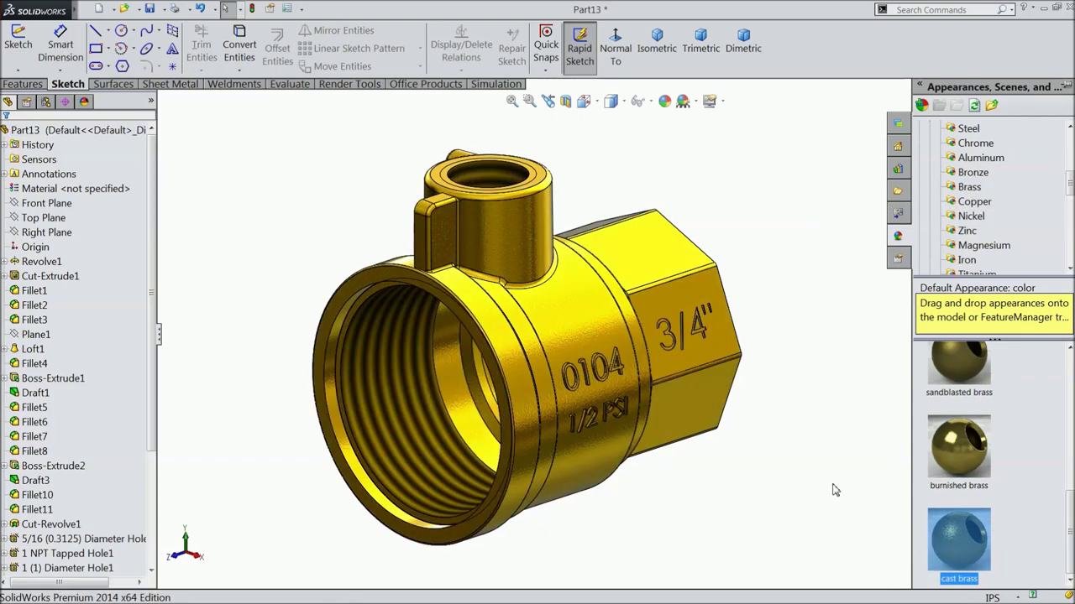
mouse_move(851, 496)
middle_mouse_down()
mouse_move(811, 427)
mouse_move(801, 379)
mouse_move(893, 451)
mouse_move(859, 459)
mouse_move(854, 490)
mouse_move(789, 512)
mouse_move(727, 514)
mouse_move(878, 453)
mouse_move(866, 509)
mouse_move(840, 504)
mouse_move(850, 499)
middle_mouse_up()
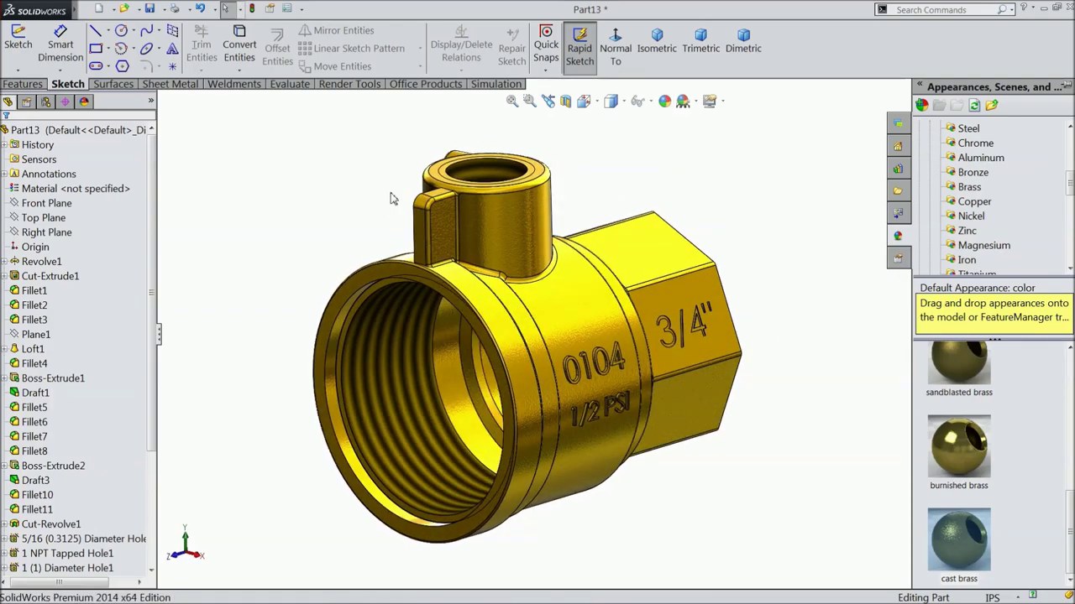
Start saving the part and create and open a new folder named 3_4 Ball Valve on the Desktop.
left_click(151, 10)
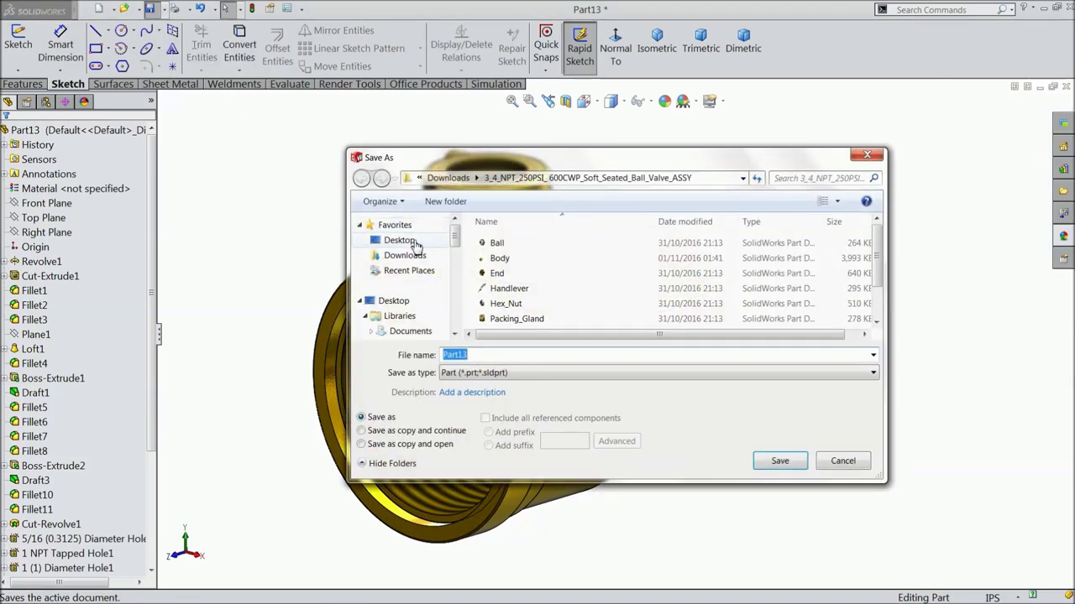
left_click(413, 241)
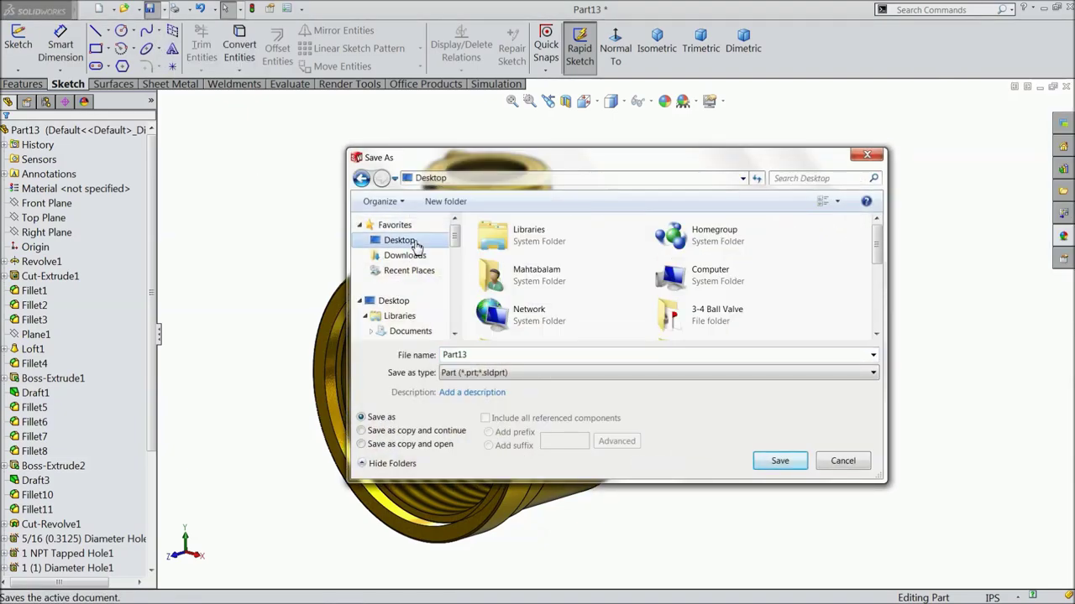
left_click(447, 203)
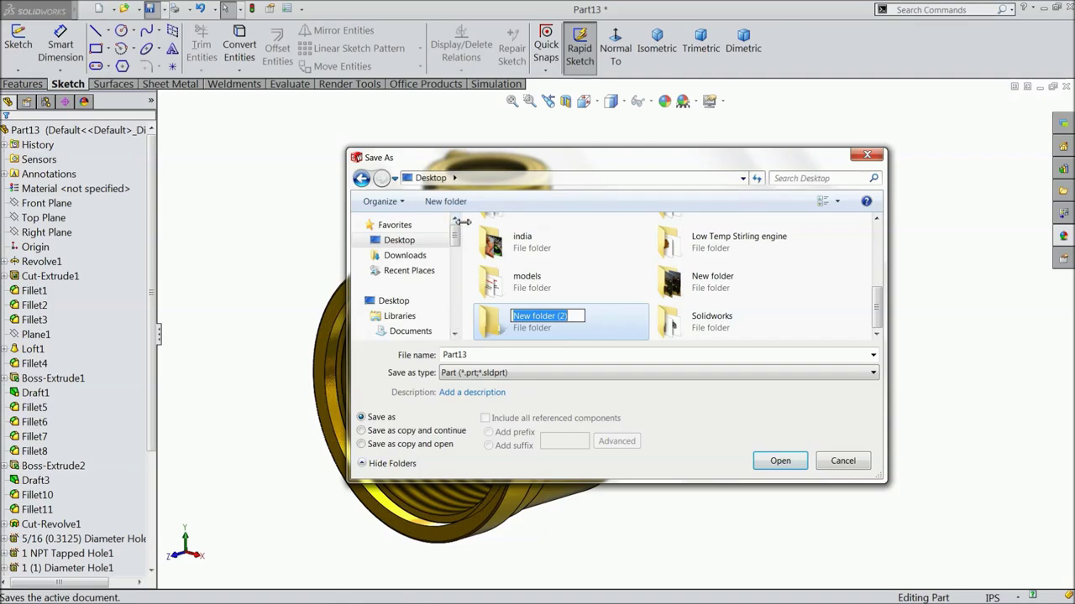
type("3_4")
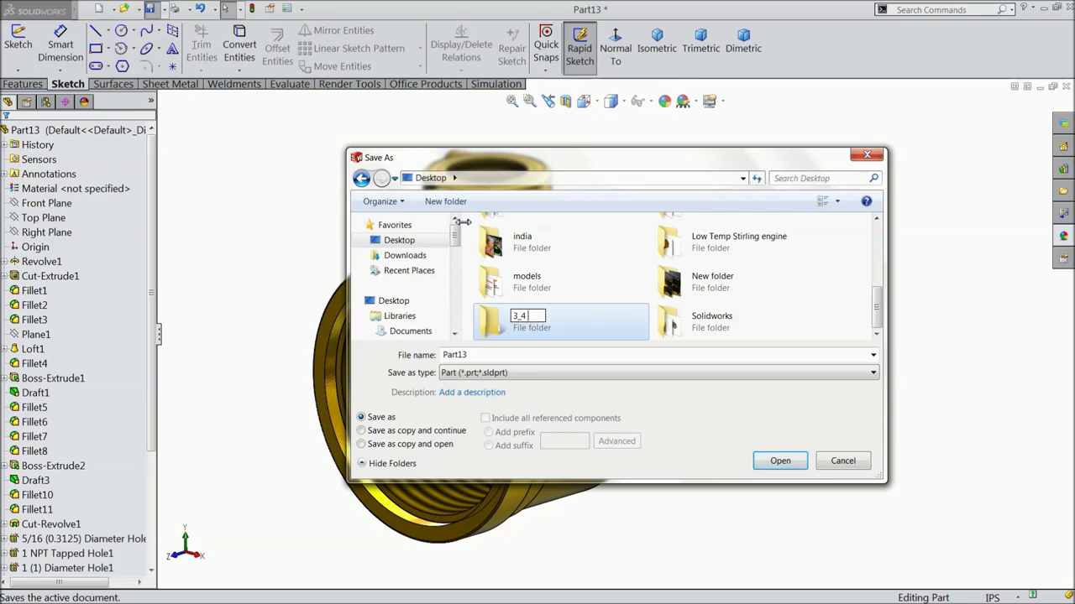
type("Ball Valve")
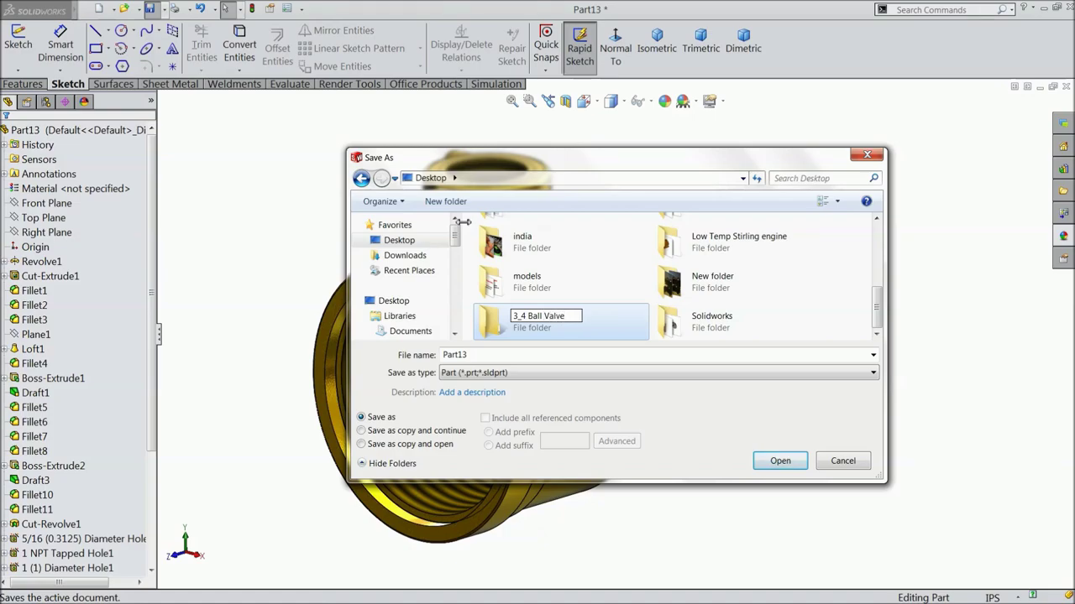
left_click(780, 464)
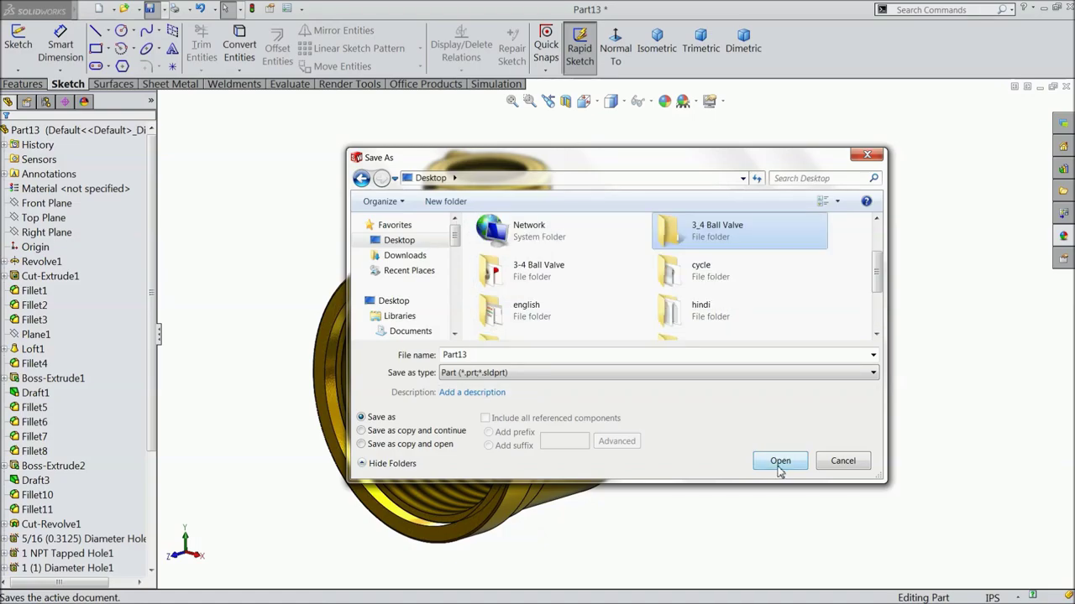
double_click(713, 241)
Try to save the part in the 3_4 Ball Valve folder under the file name 1.Body.
double_click(472, 356)
type("1.Body")
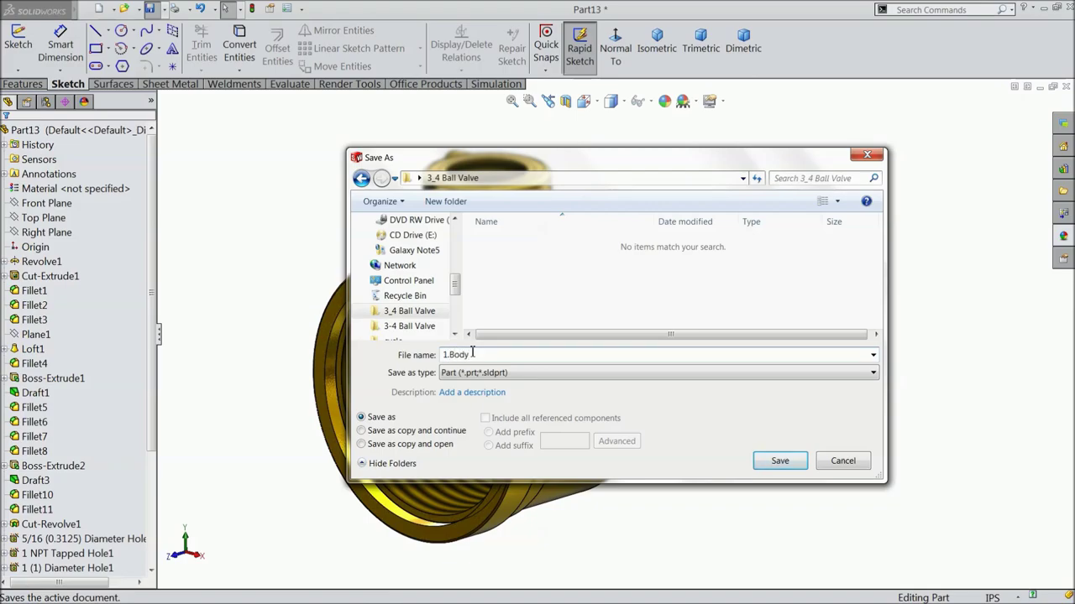
left_click(781, 467)
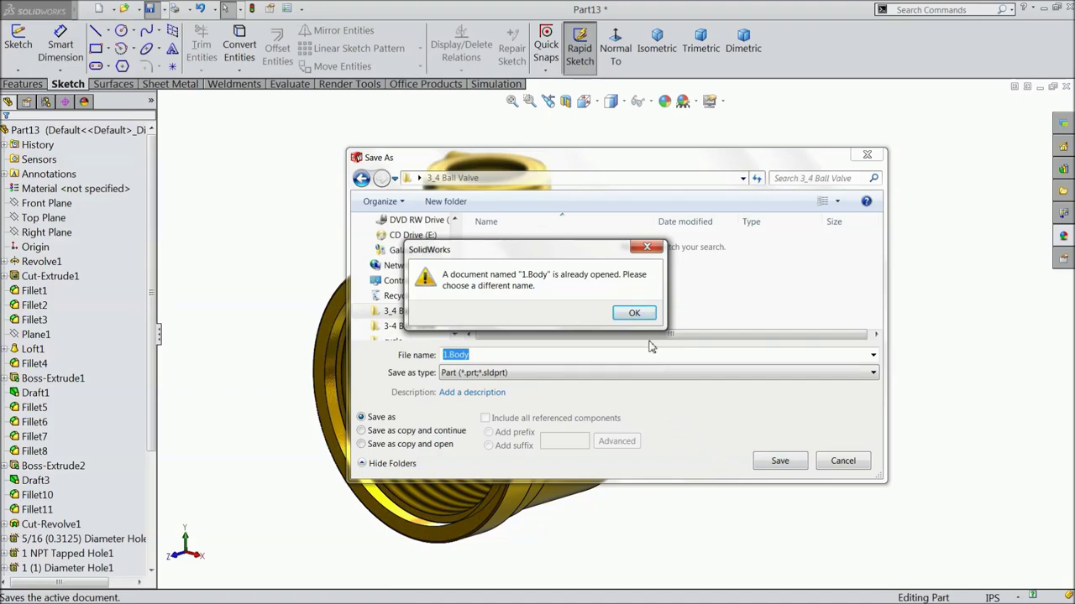
left_click(636, 313)
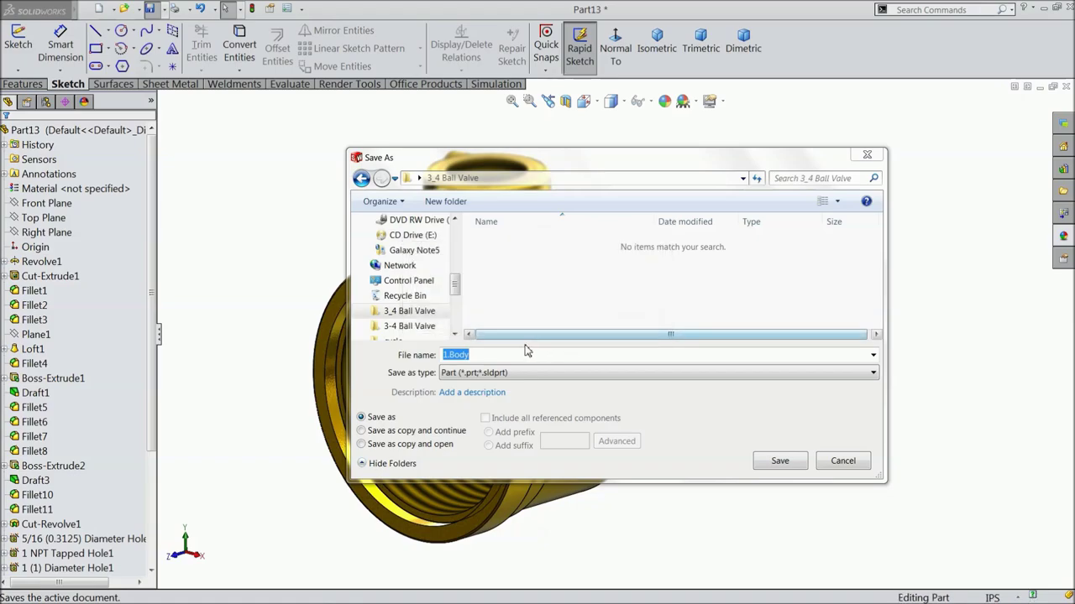
Shorten the file name to Body and save the part in the 3_4 Ball Valve folder.
left_click(473, 355)
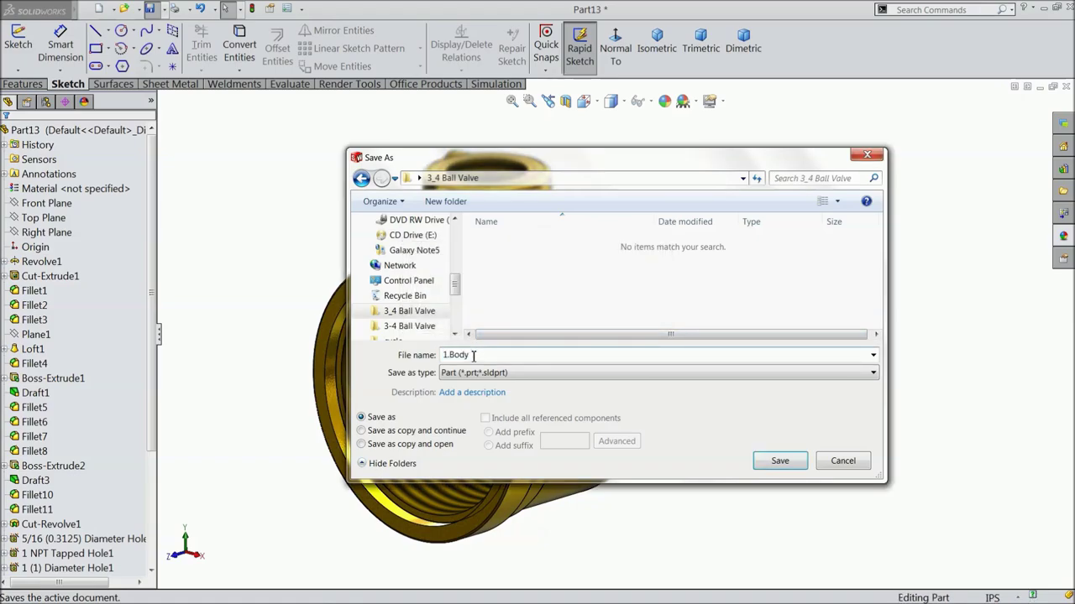
left_click(453, 355)
key("BackSpace")
key("BackSpace")
left_click(781, 464)
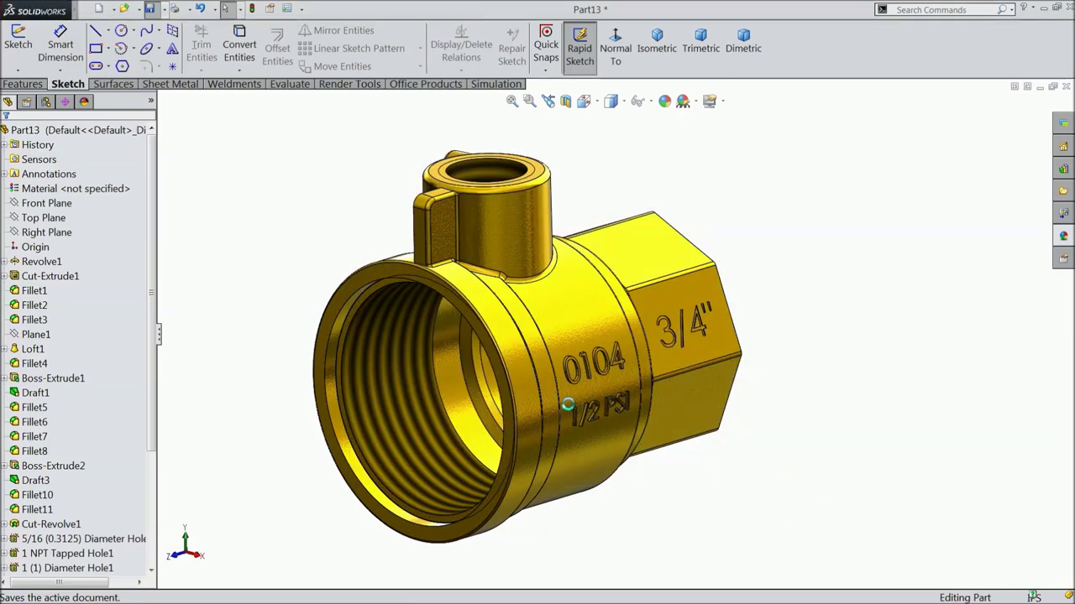
scroll(529, 392, "down", 2)
mouse_move(529, 385)
middle_mouse_down()
mouse_move(566, 336)
mouse_move(563, 353)
mouse_move(508, 367)
mouse_move(504, 377)
mouse_move(524, 380)
middle_mouse_up()
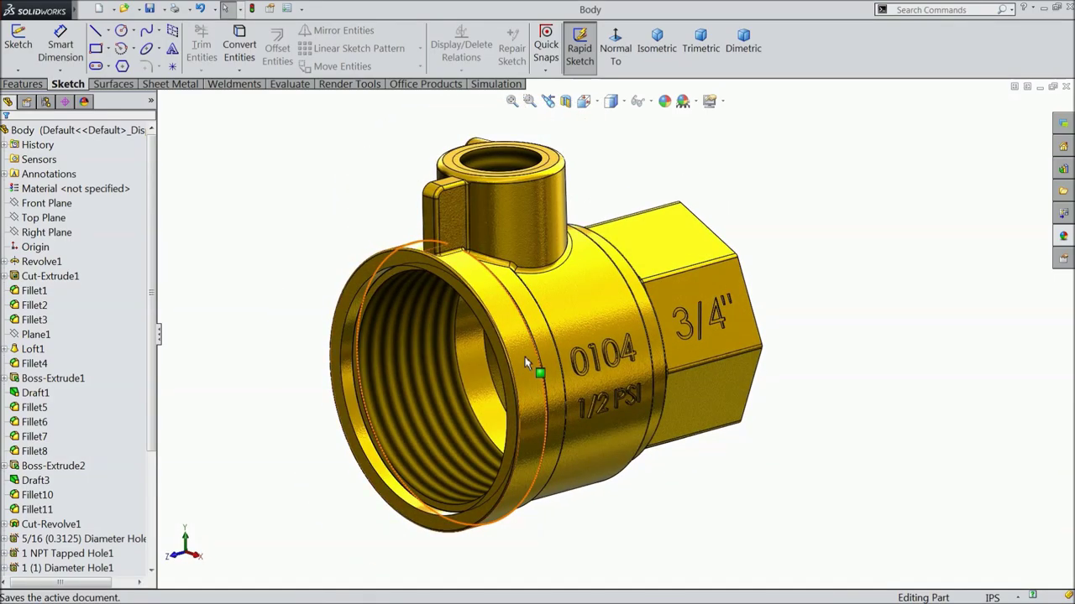